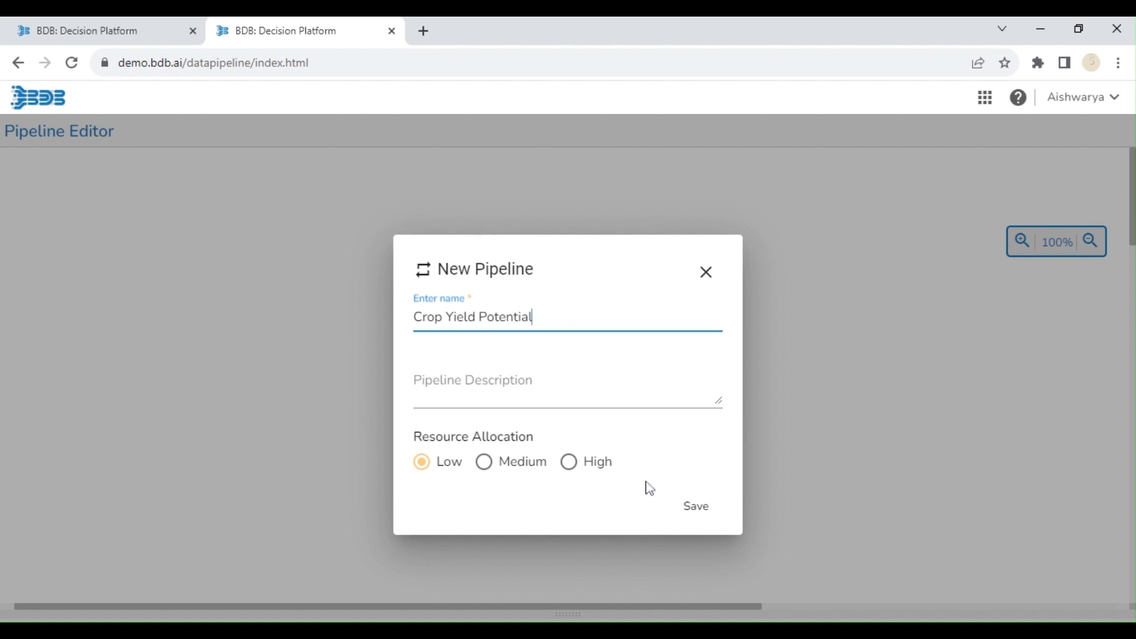
Set the new pipeline's resource allocation to Medium and save the pipeline.
click(485, 466)
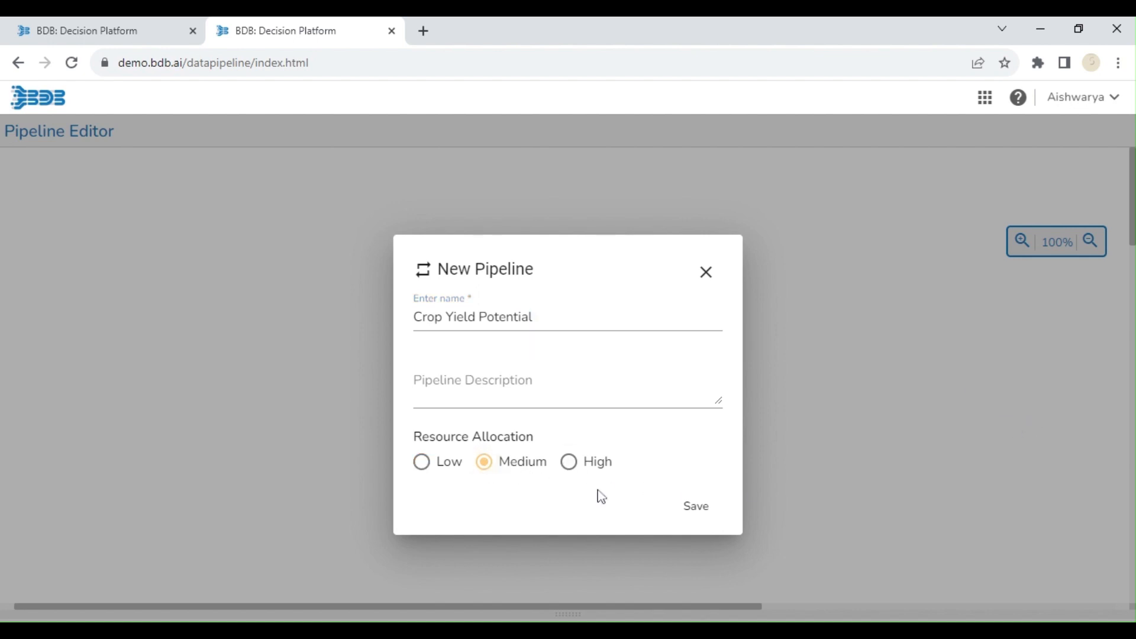
click(693, 519)
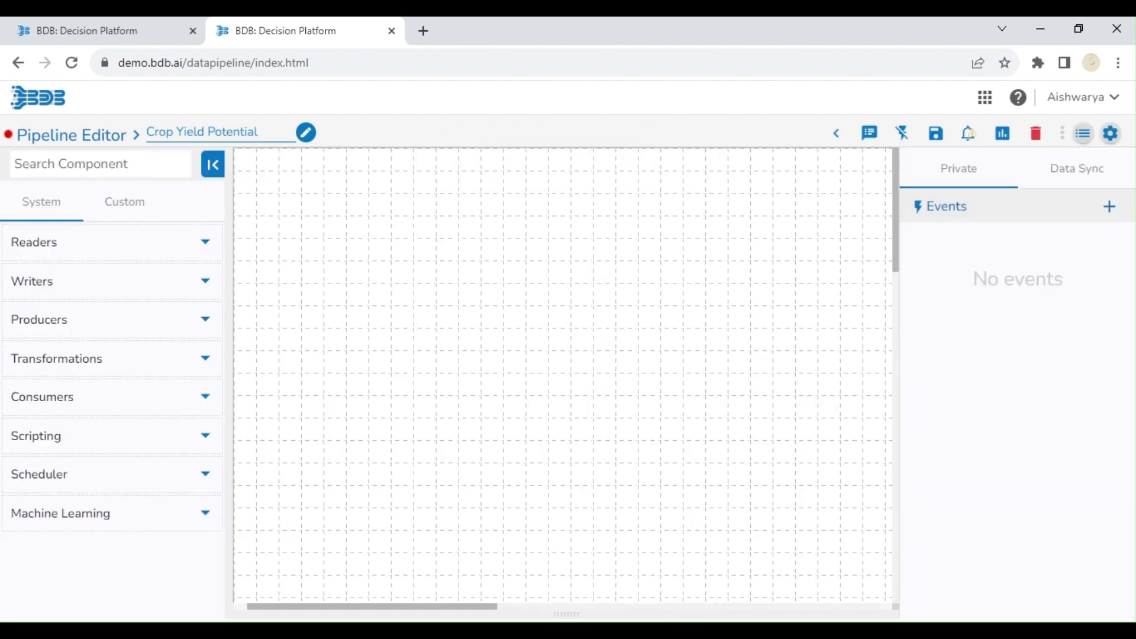
Add a Synthetic Data Generator component to the pipeline canvas and set its invocation type to Real-Time.
click(101, 164)
text(Synt)
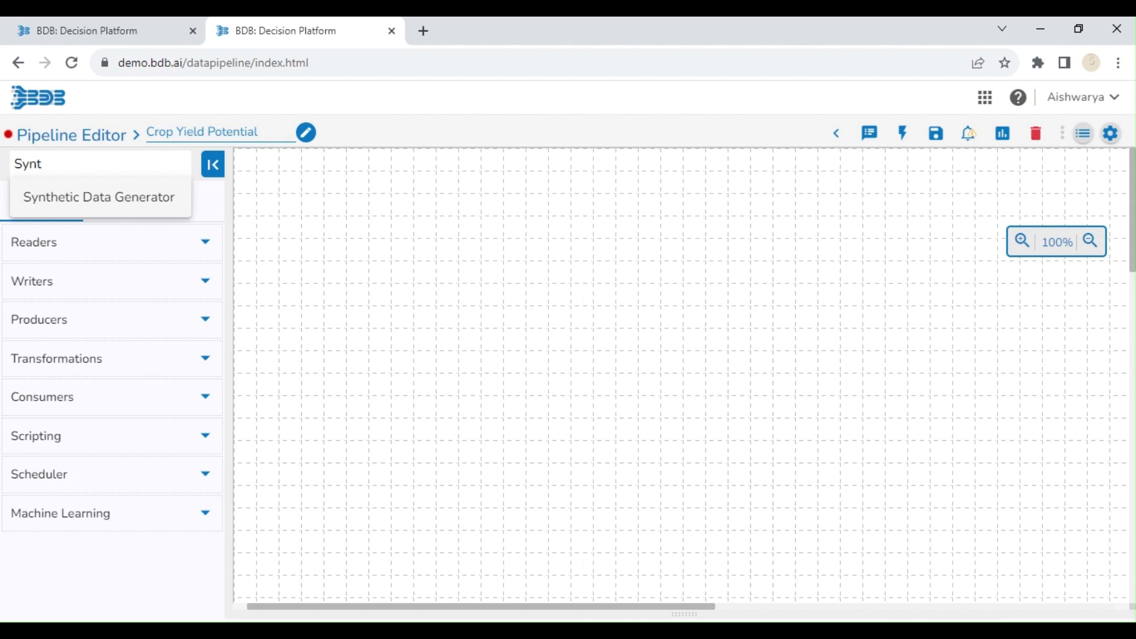
click(94, 196)
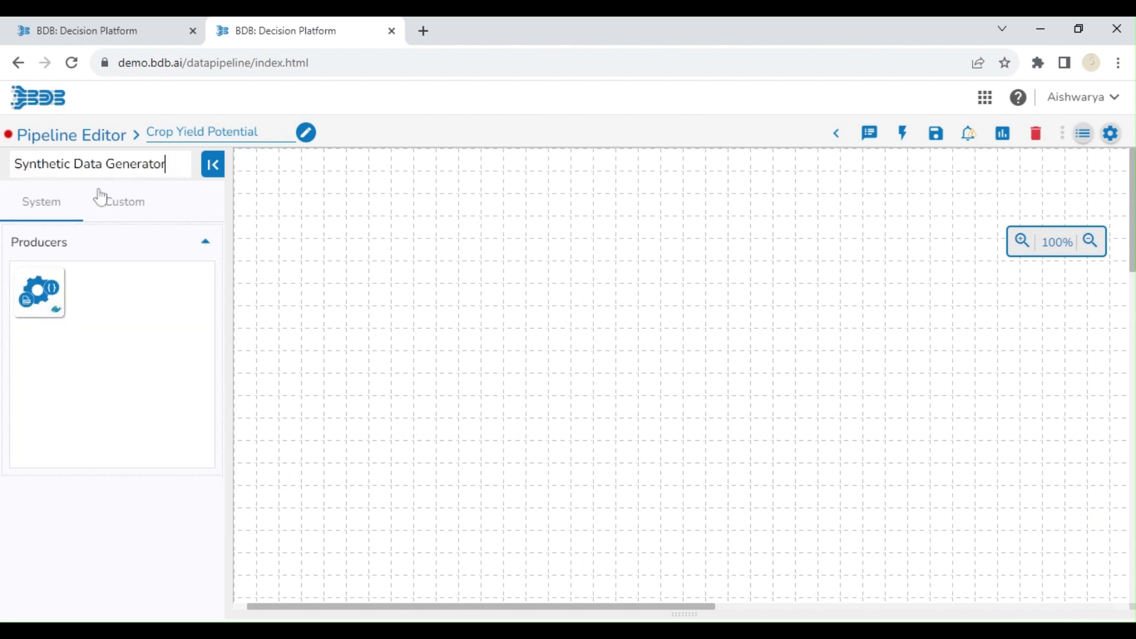
drag(49, 299, 364, 332)
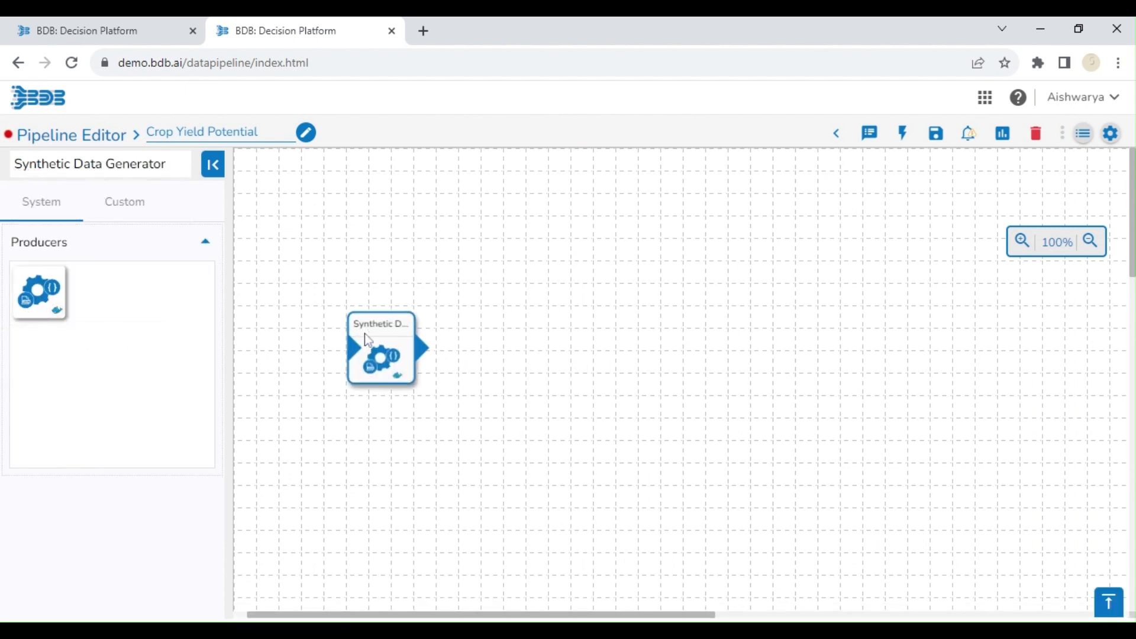
click(399, 542)
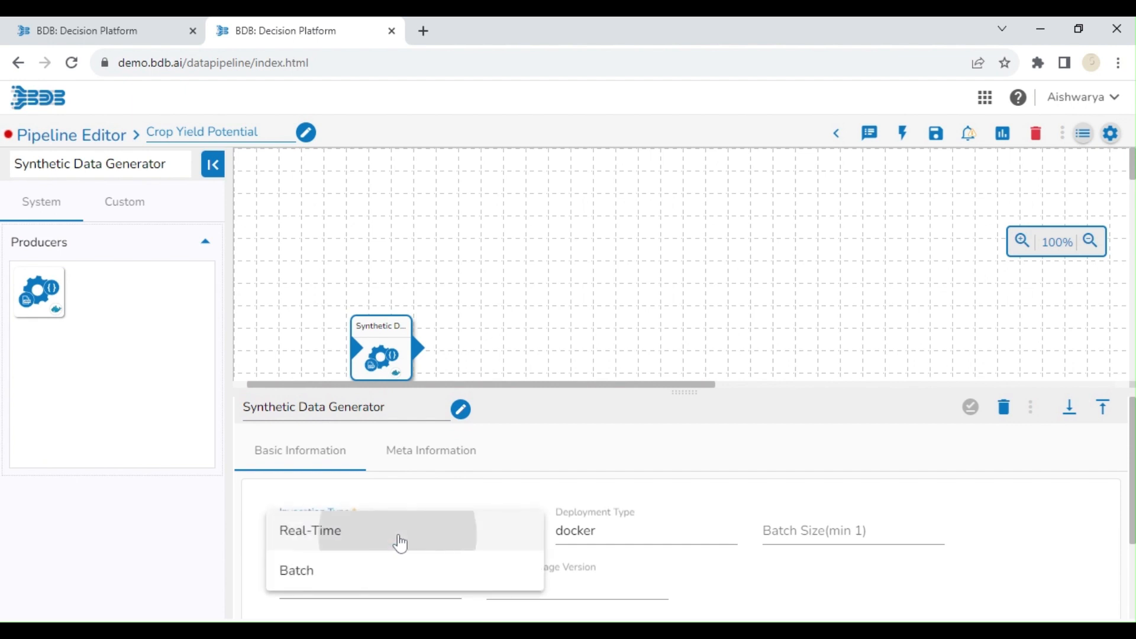
click(398, 540)
Set the generator's meta information to 10 iterations and a batch size of 100.
click(423, 473)
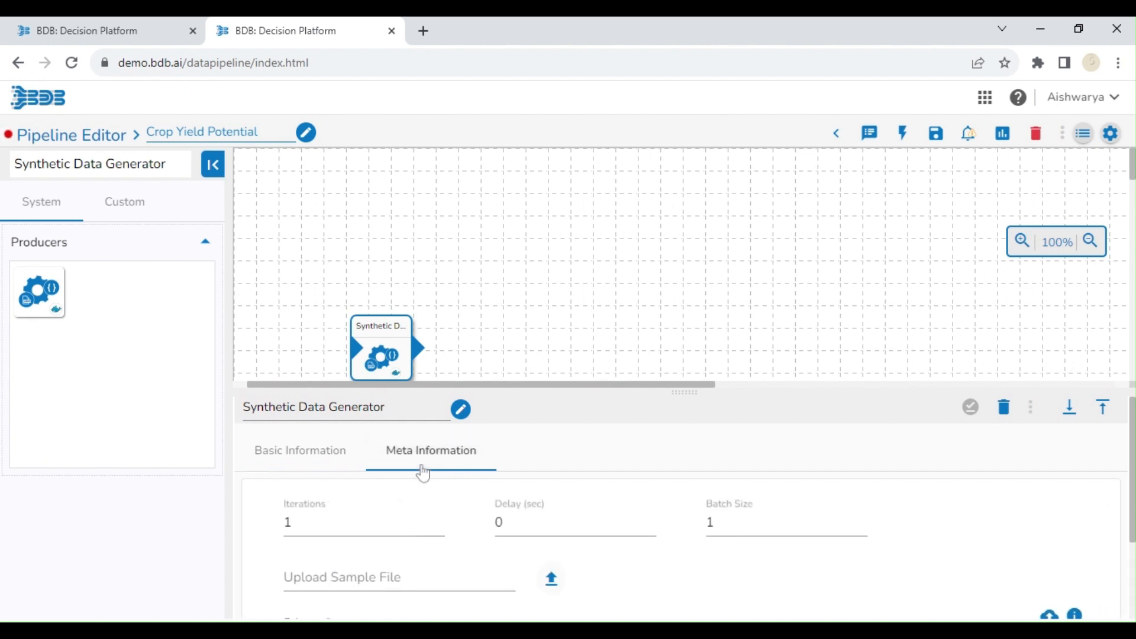
click(379, 523)
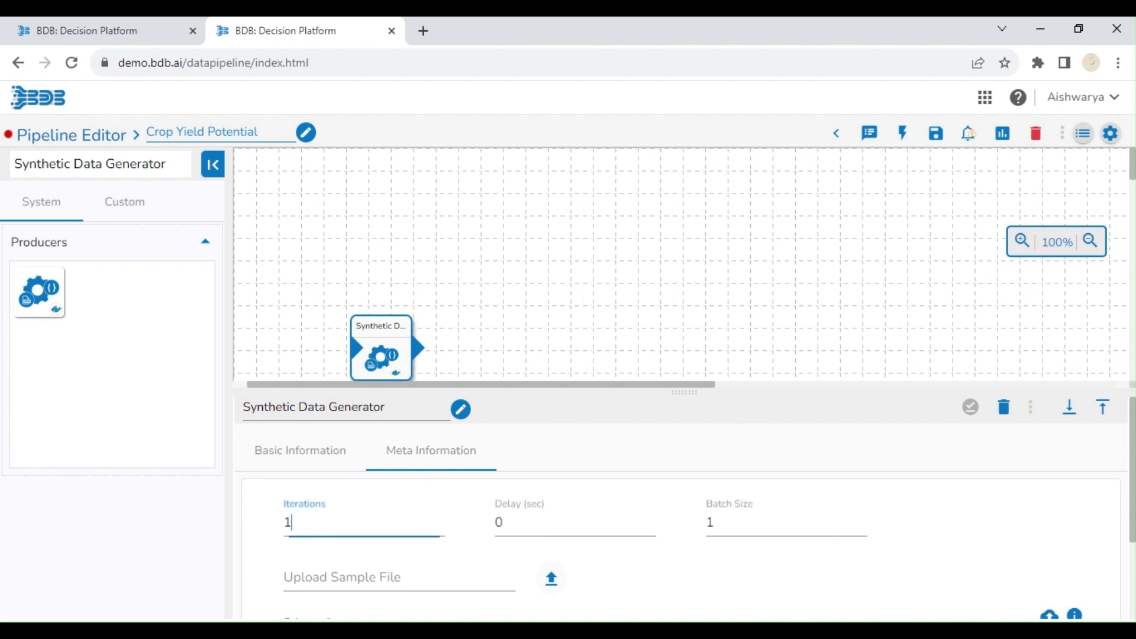
text(0)
click(786, 524)
text(00)
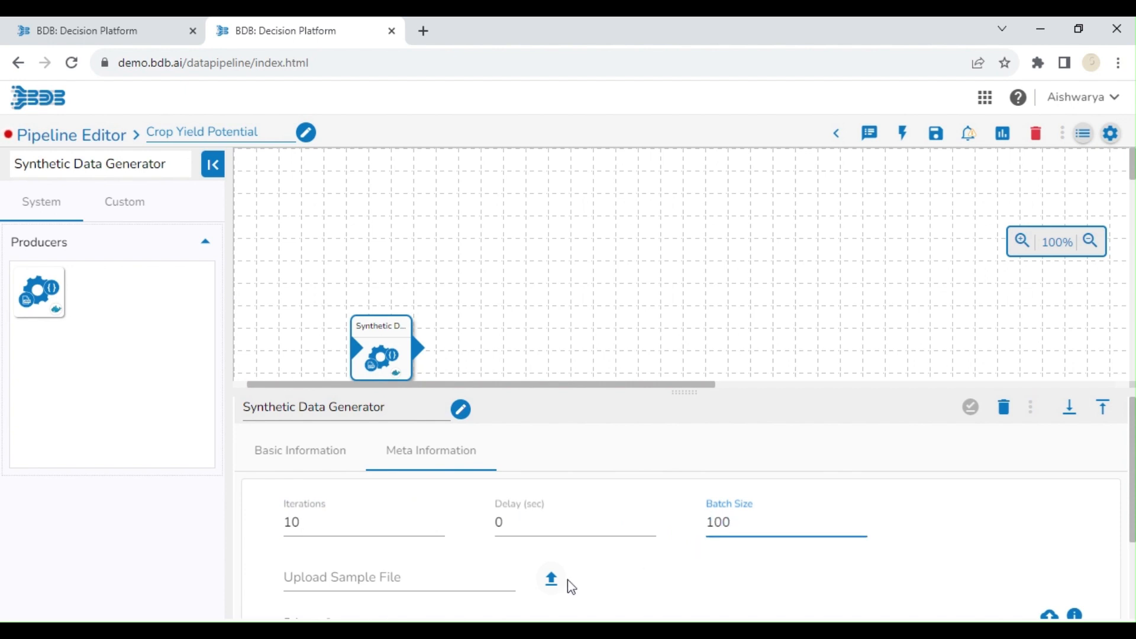
Upload seeds_data.xlsx as the generator's sample file.
click(553, 482)
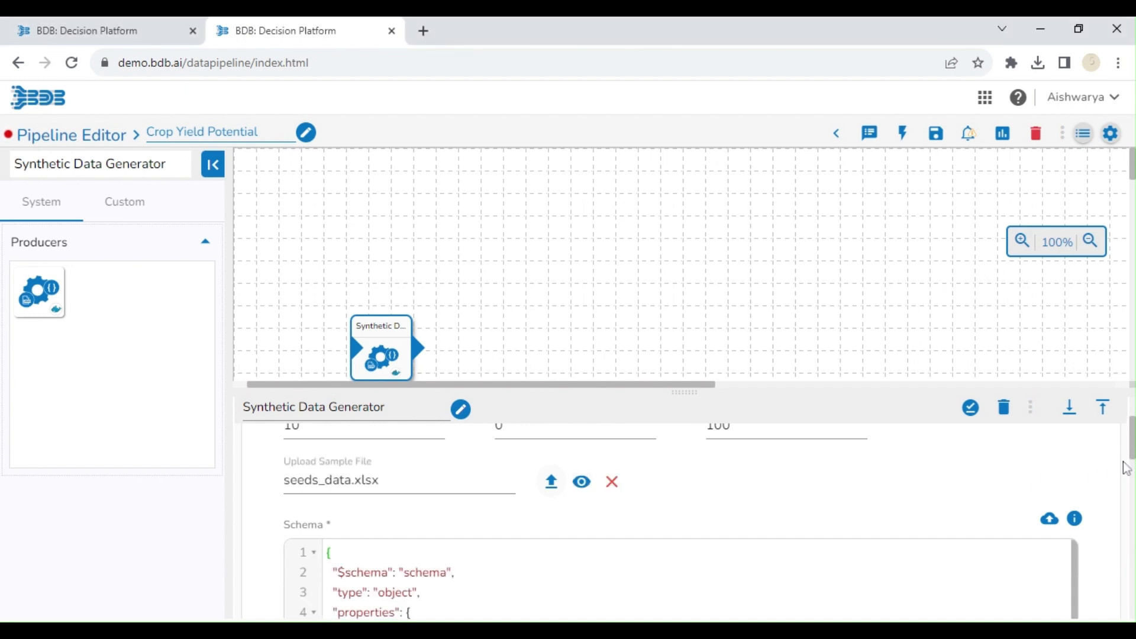
scroll(1126, 450, up, 2)
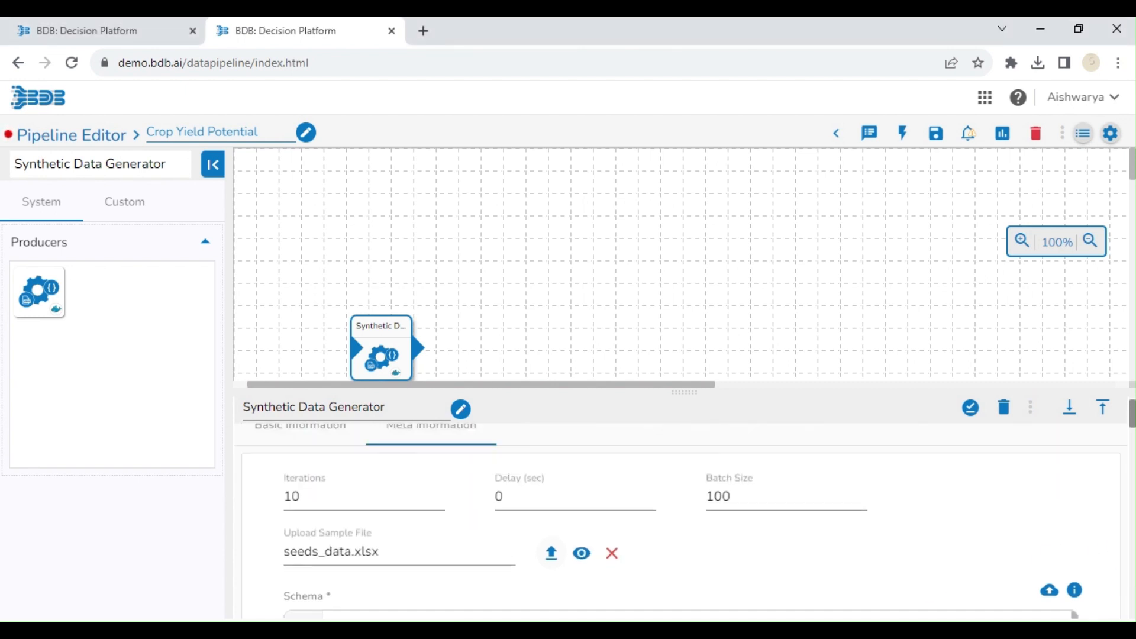
drag(1133, 413, 1133, 408)
click(1132, 340)
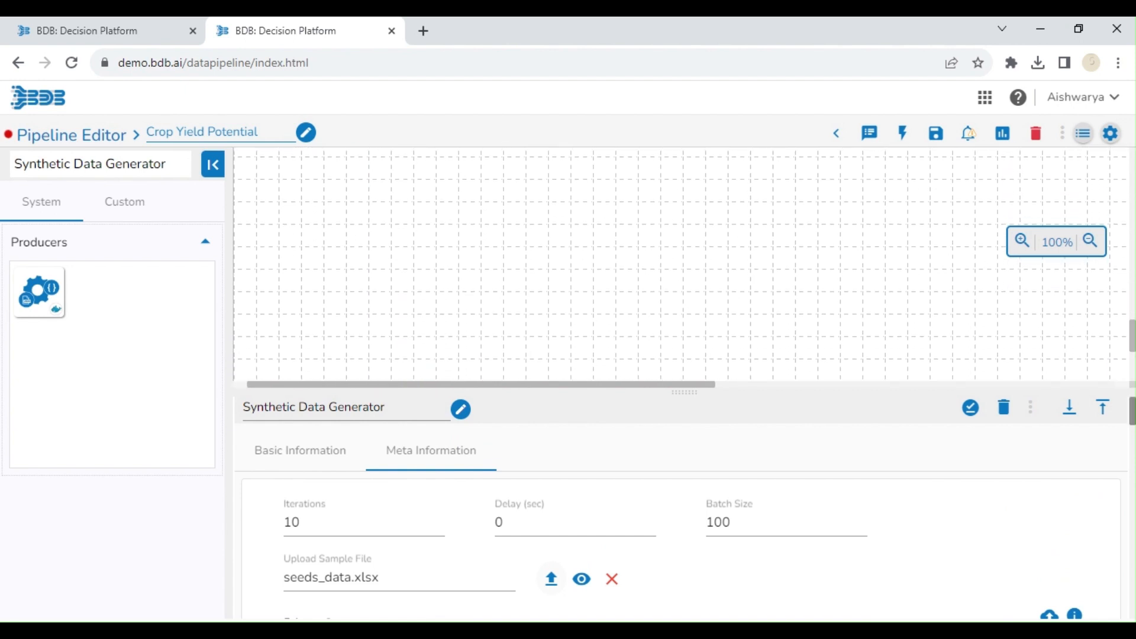
Add the pattern "^S[0-9]{6}$" to the id property in the schema.
scroll(1121, 448, down, 2)
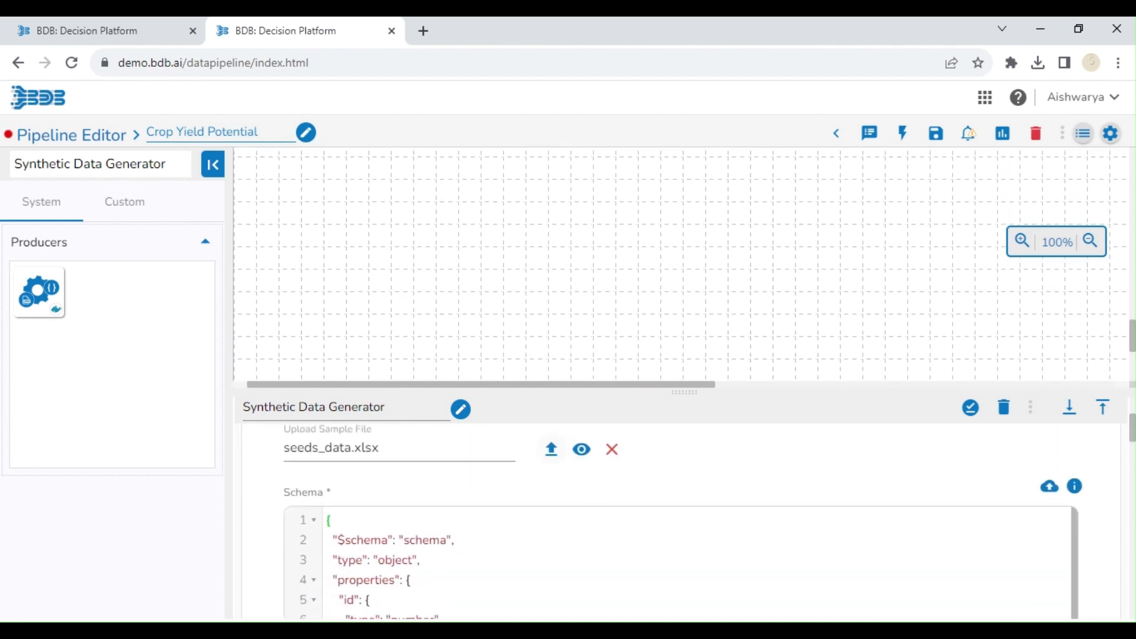
drag(1133, 440, 1132, 450)
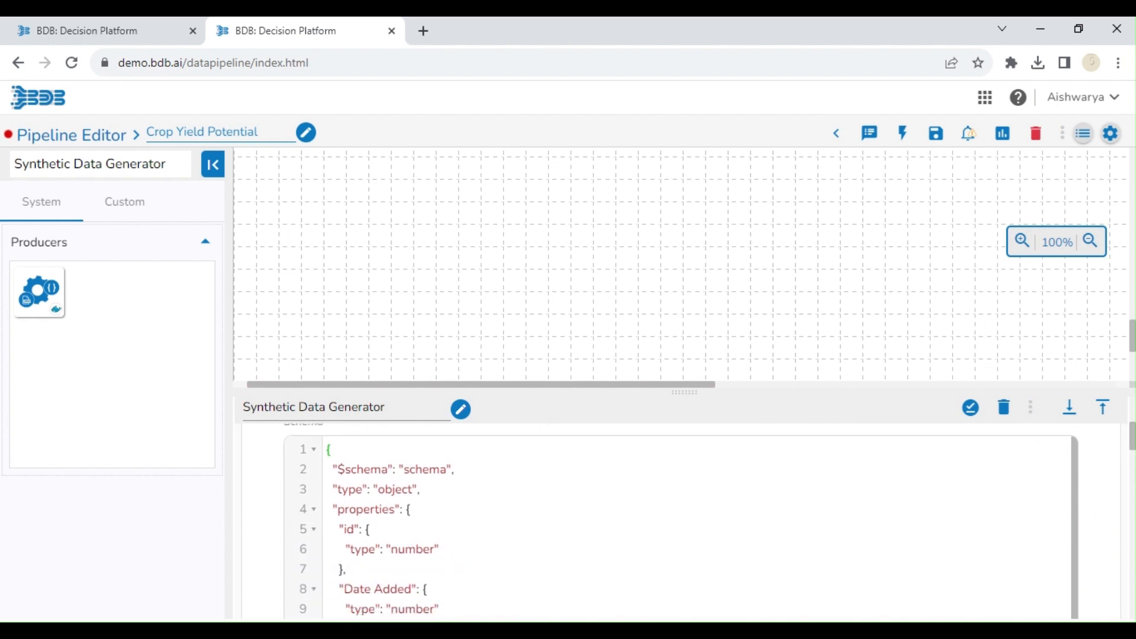
click(441, 549)
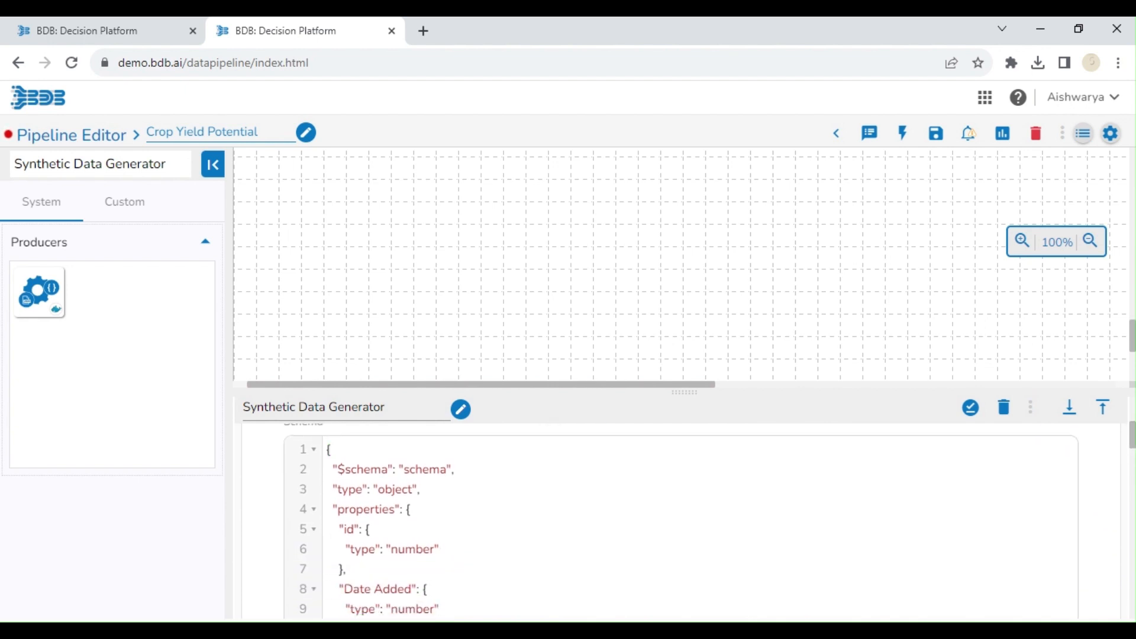
text(,)
key(Return)
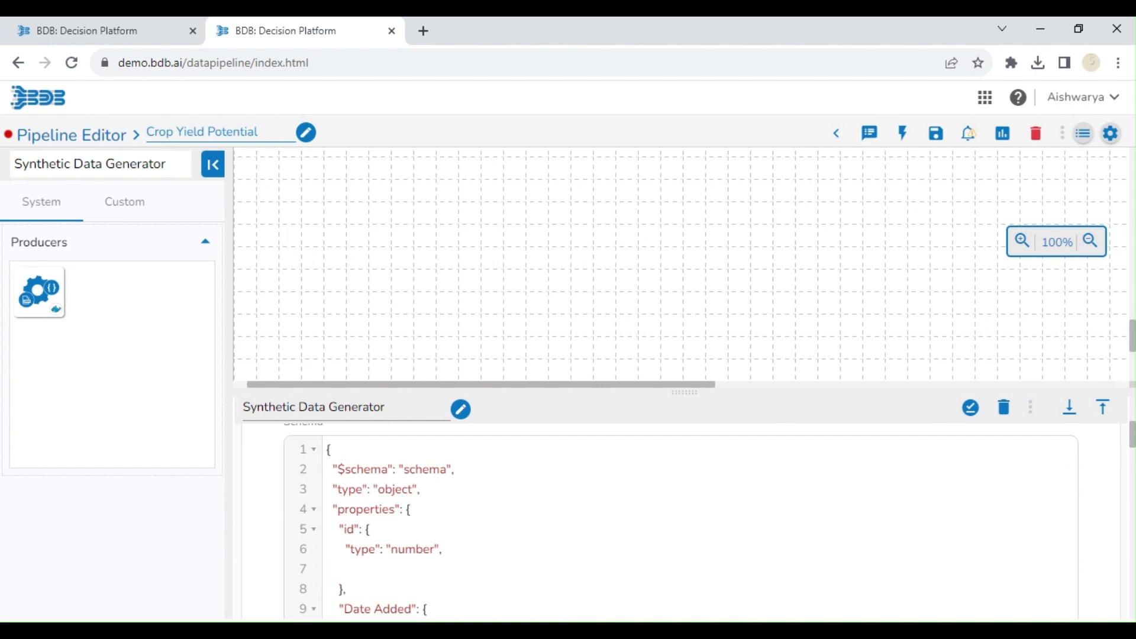
text(""PA)
key(BackSpace)
key(BackSpace)
text(pattern)
text(":")
text(6)
key(BackSpace)
text(^)
text(S)
text([])
text(0)
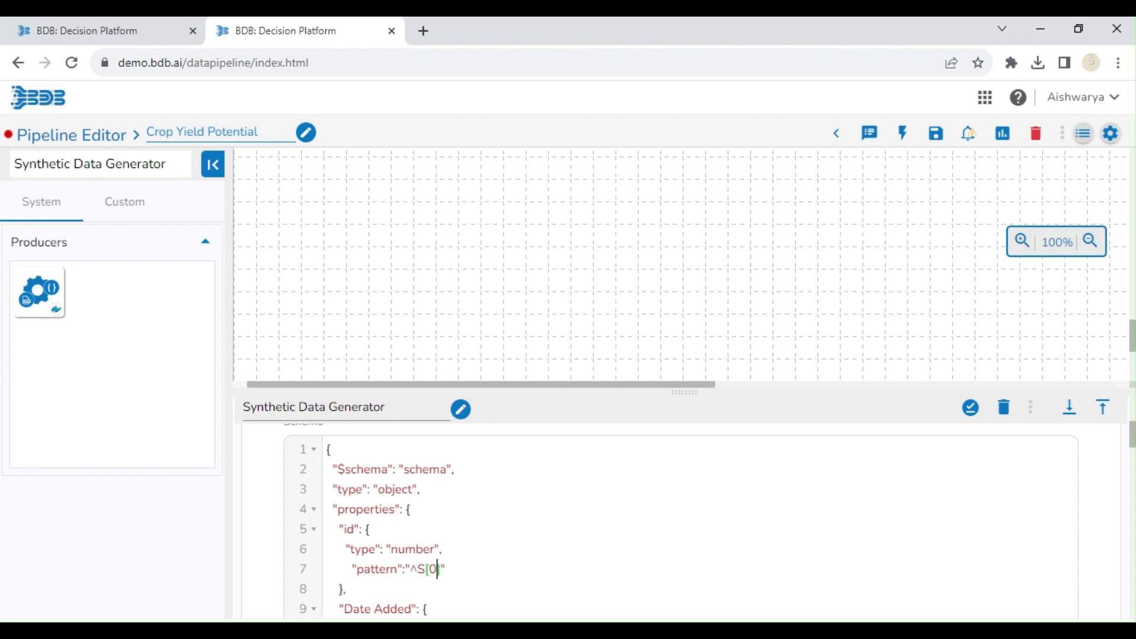
text(-9)
text({6}$)
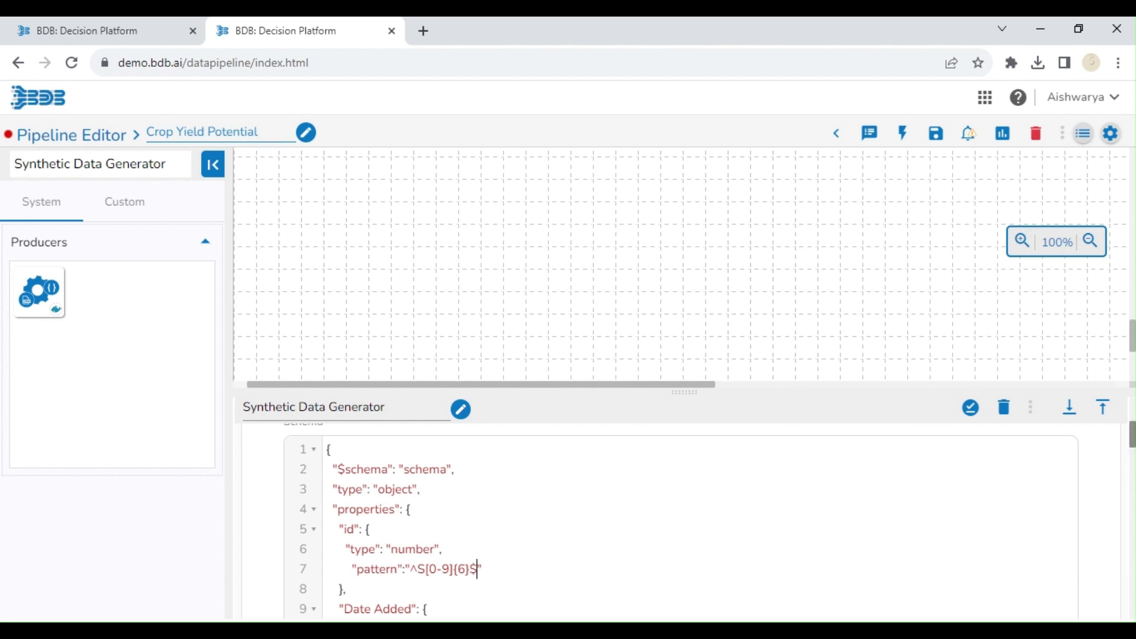
Add "format":"date" to the Date Added property in the schema.
scroll(1131, 444, down, 2)
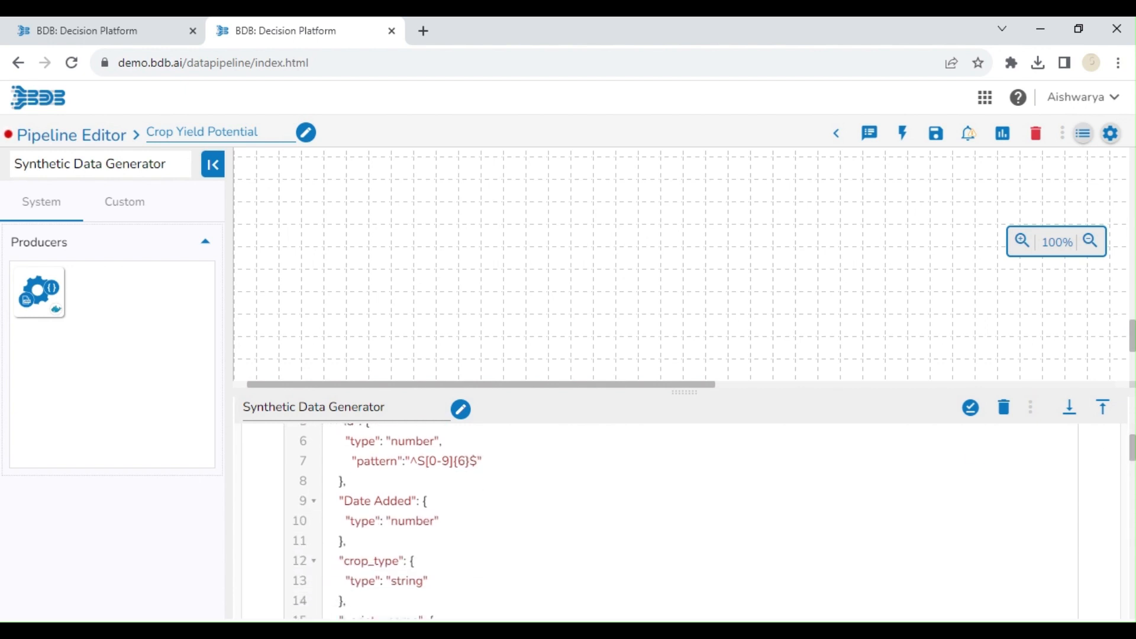
text(,)
key(Return)
text(")
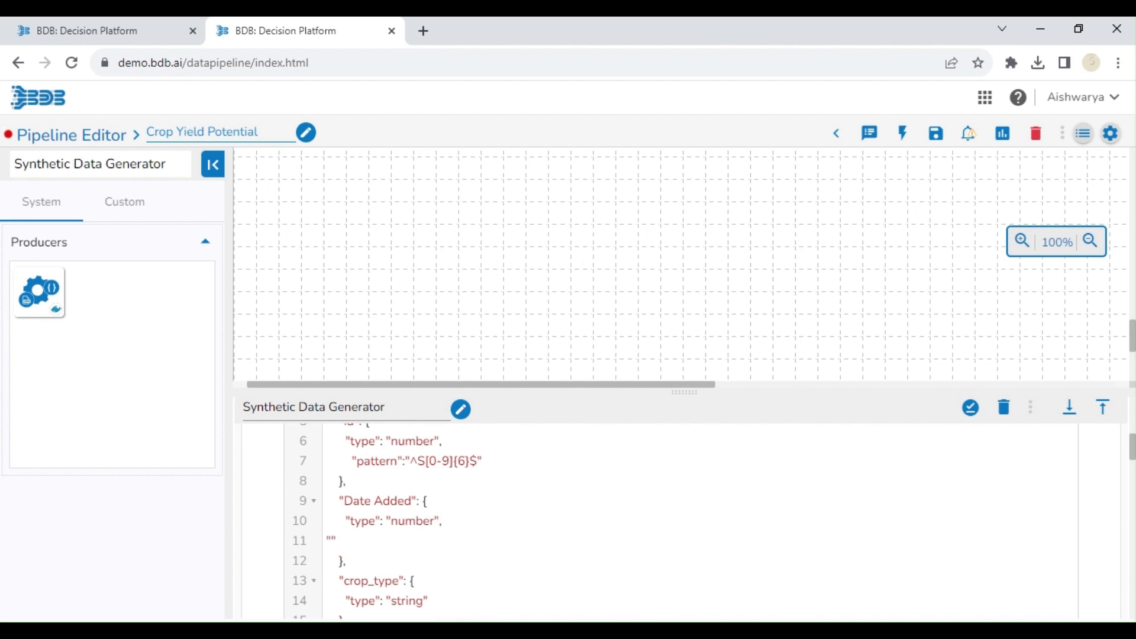
key(Tab)
key(Tab)
key(Right)
text(FORMAT)
key(BackSpace)
key(BackSpace)
key(BackSpace)
key(BackSpace)
key(BackSpace)
key(BackSpace)
text(format":"date)
key(Right)
Add the minimum "2022-09-07" to the Date Added property in the schema.
key(Return)
key(Tab)
key(Tab)
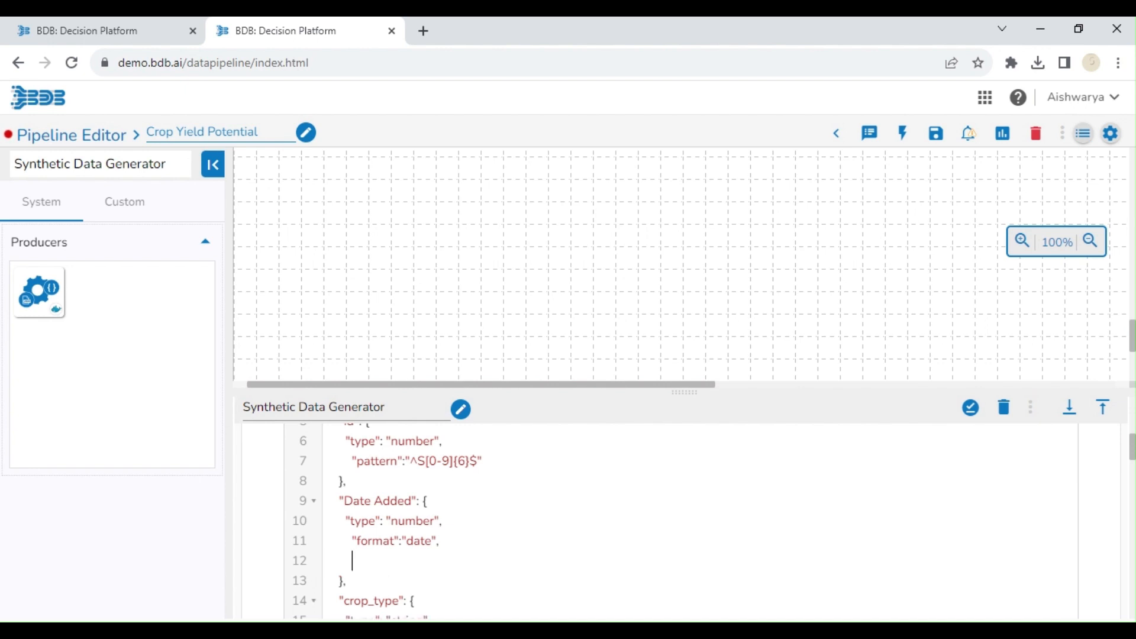
text("minimum":"2022-)
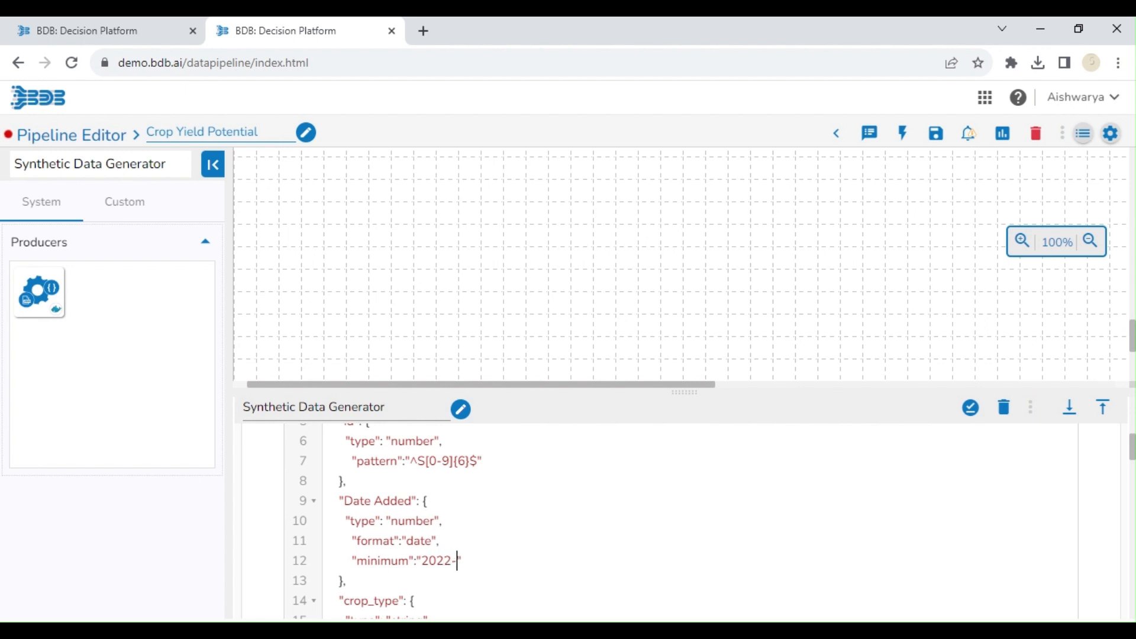
text(09-07)
key(BackSpace)
key(Return)
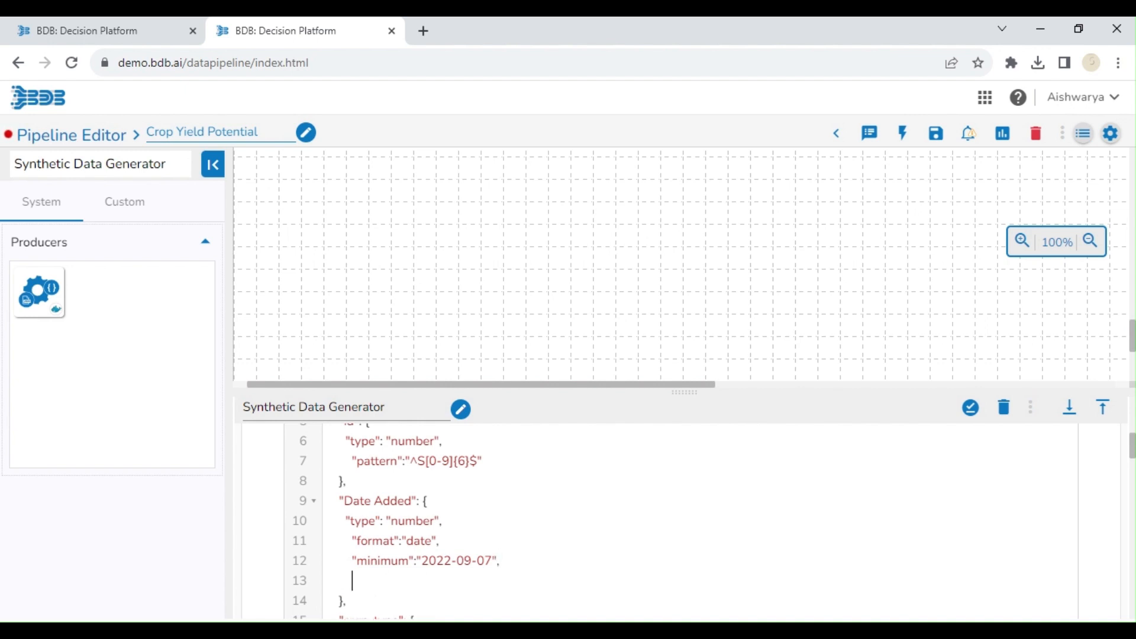
Add the maximum "2023-09-08" to the Date Added property and save the Synthetic Data Generator component.
text("maximum":")
drag(1133, 452, 1132, 461)
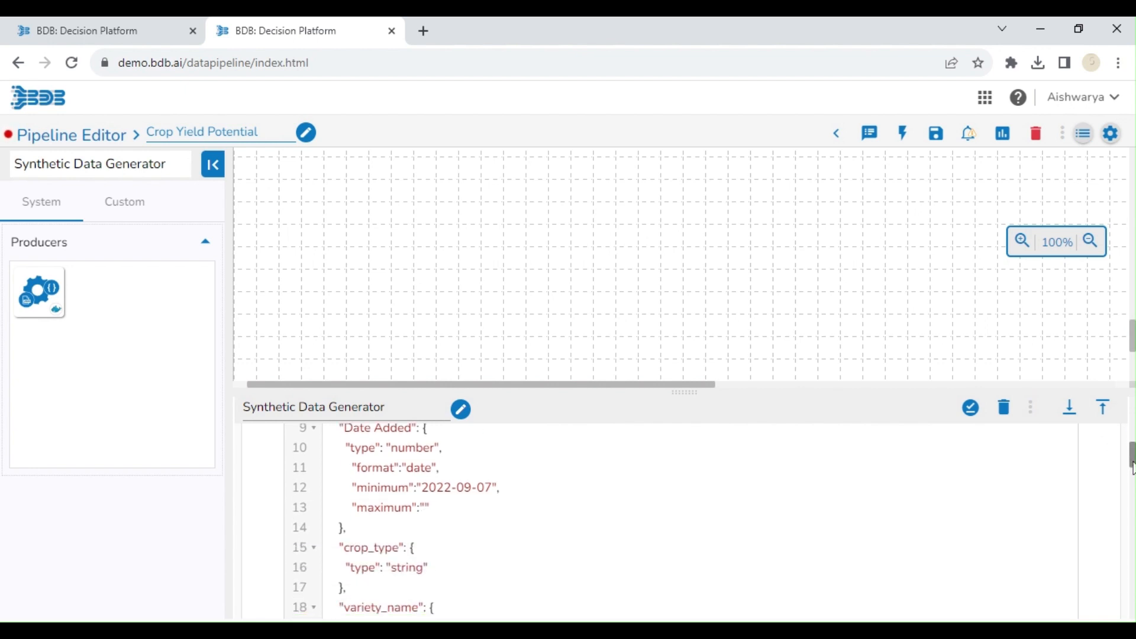
text(2023-09-0)
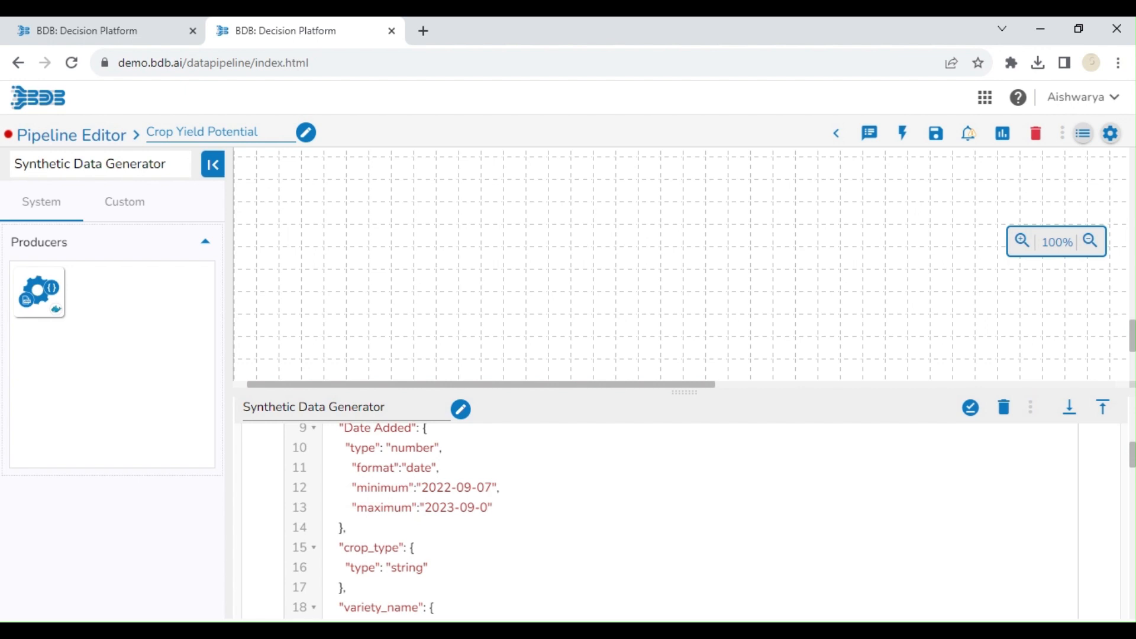
text(8)
key(ctrl+End)
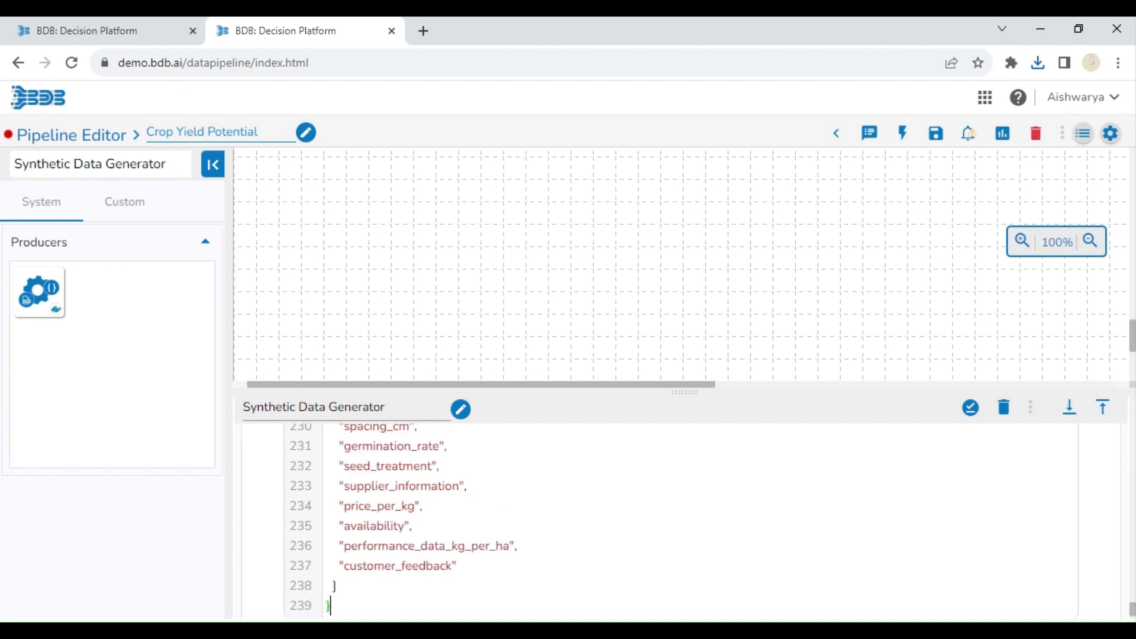
click(968, 407)
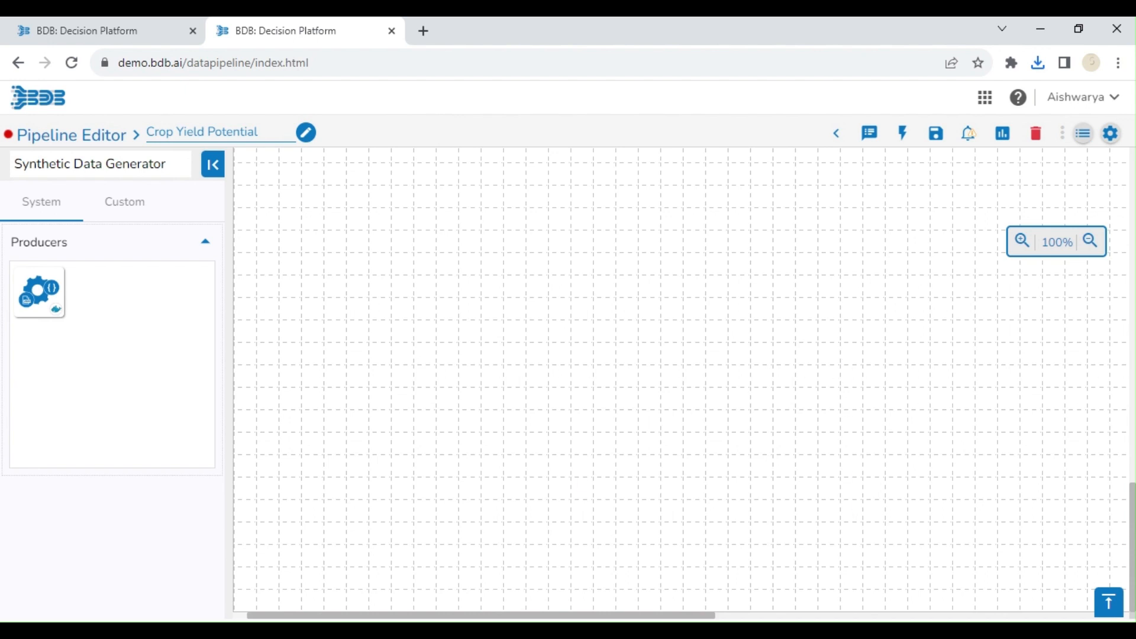
Create a new private event with the default settings and place it on the canvas beside the Synthetic Data Generator.
drag(1133, 547, 1132, 212)
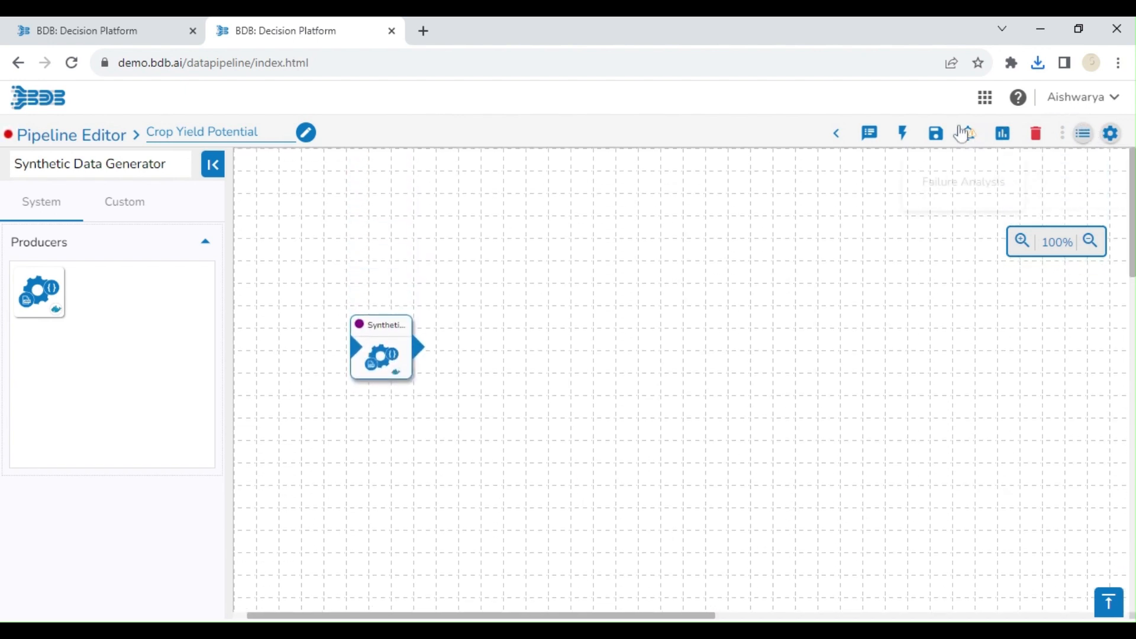
click(900, 135)
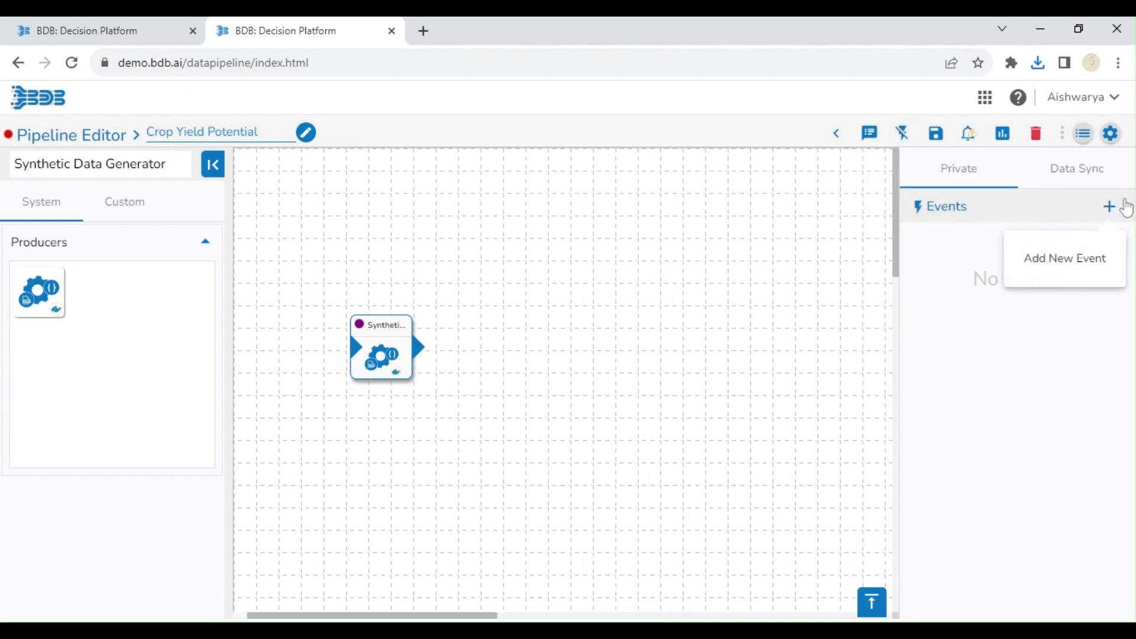
click(1111, 208)
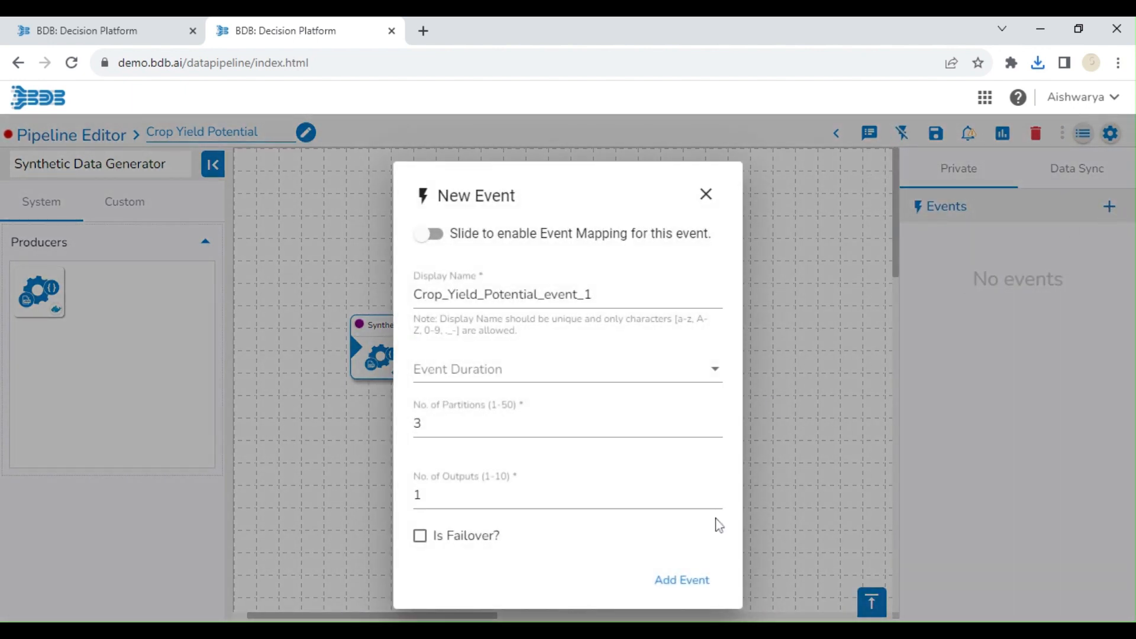
click(696, 579)
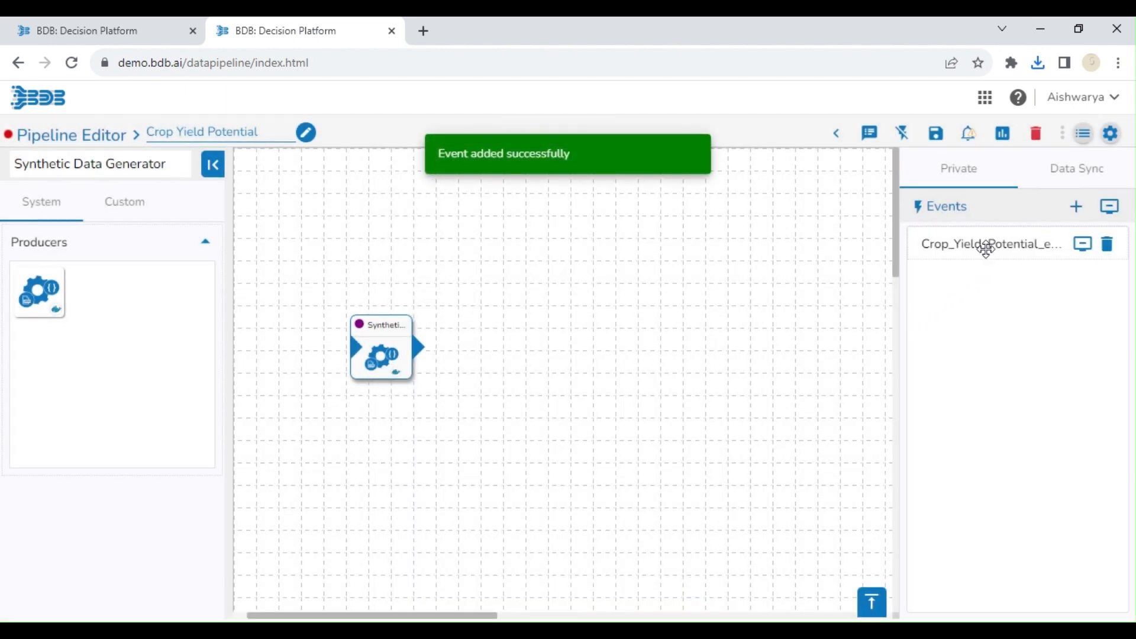
drag(986, 249, 533, 355)
Set the number of outputs of the placed event to 2 and save the event.
click(533, 358)
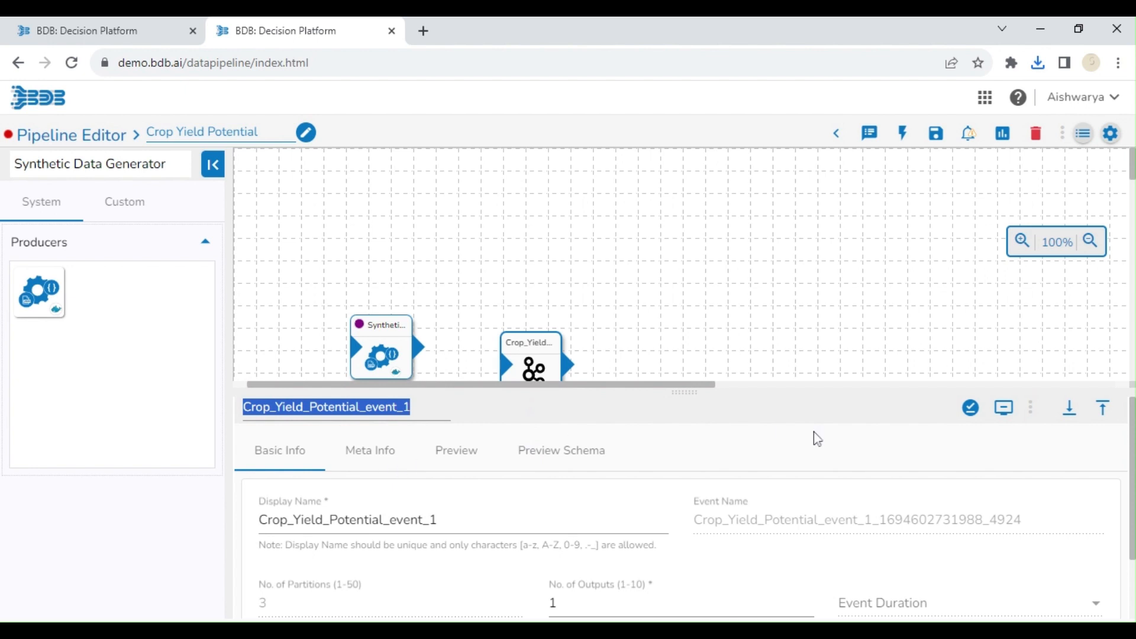
scroll(1113, 449, down, 1)
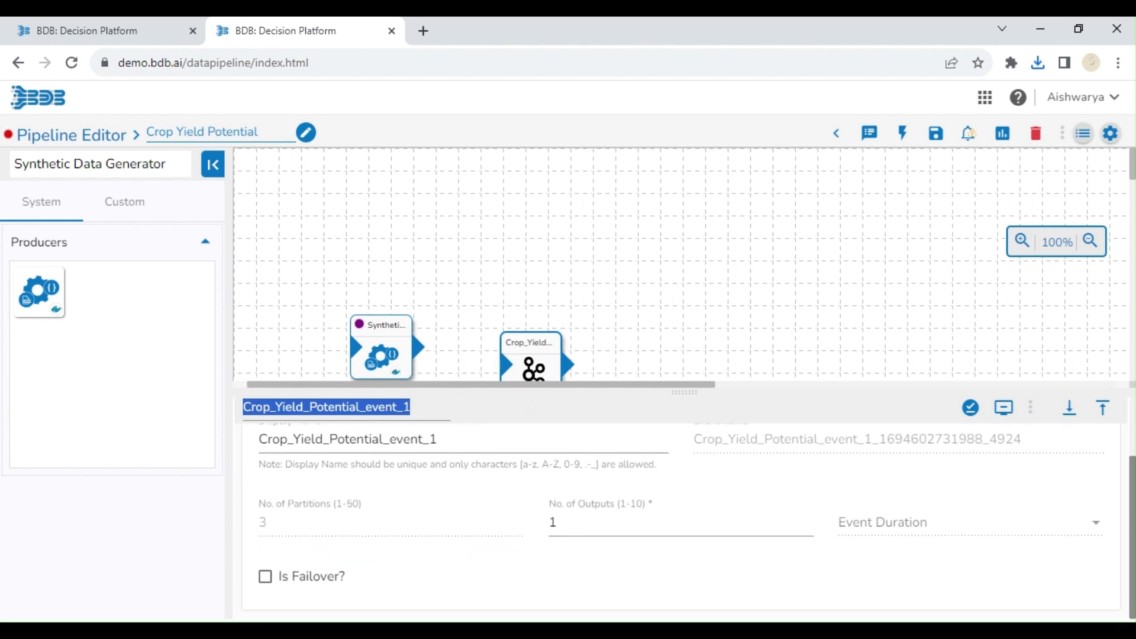
click(653, 521)
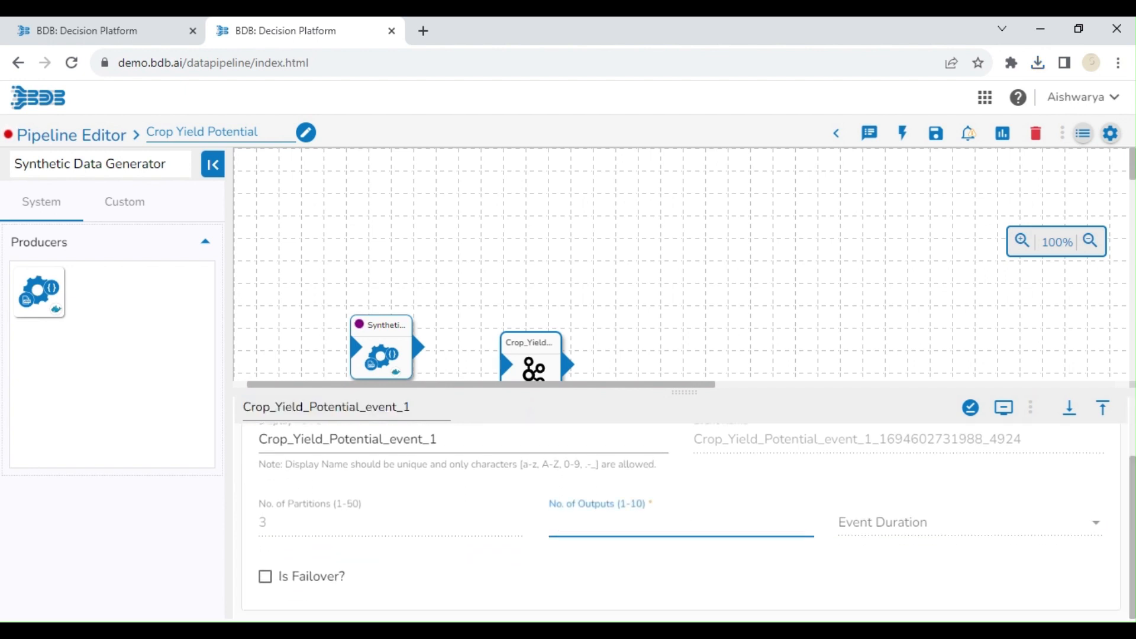
text(2)
click(977, 411)
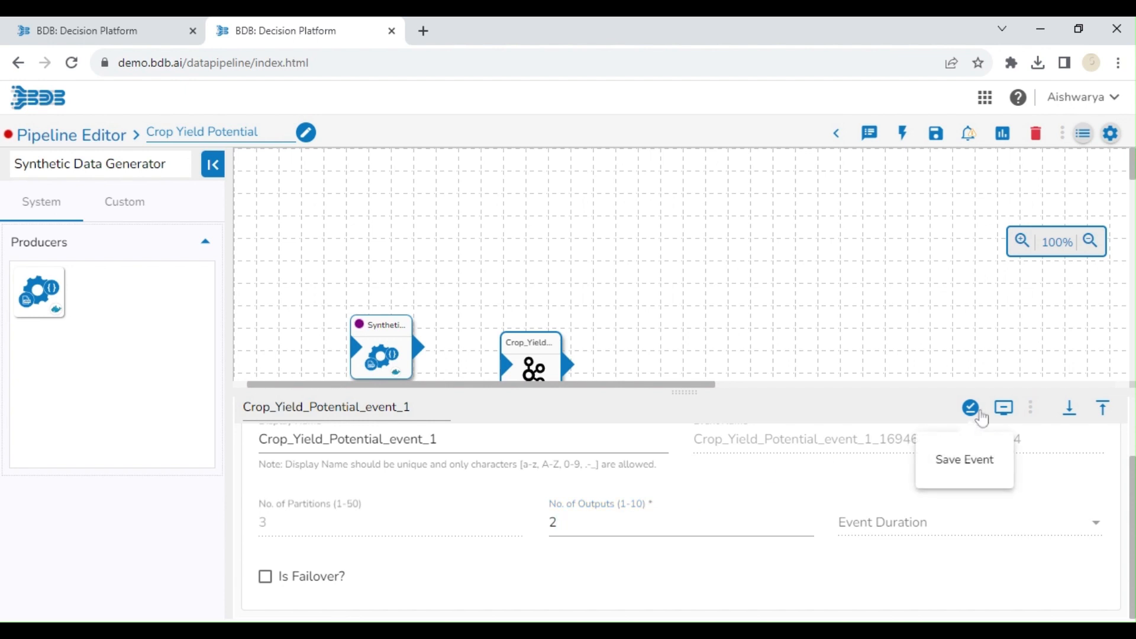
Save the pipeline and add a Sandbox Writer component to the canvas on the output side of the event.
click(1065, 418)
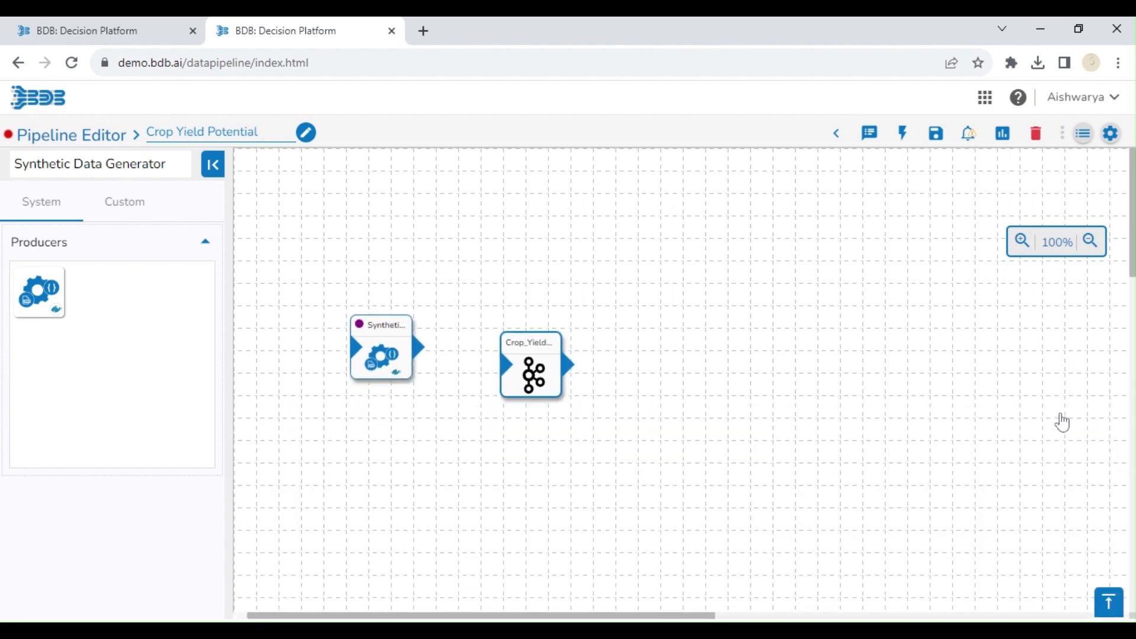
click(936, 134)
drag(173, 164, 4, 152)
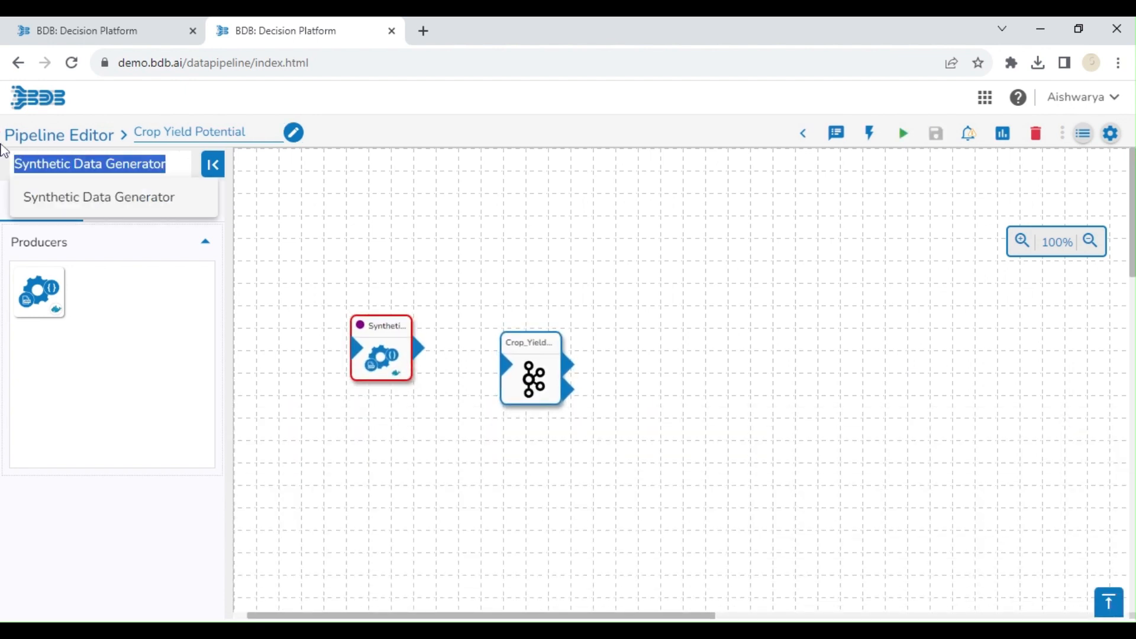
key(BackSpace)
text(Sa)
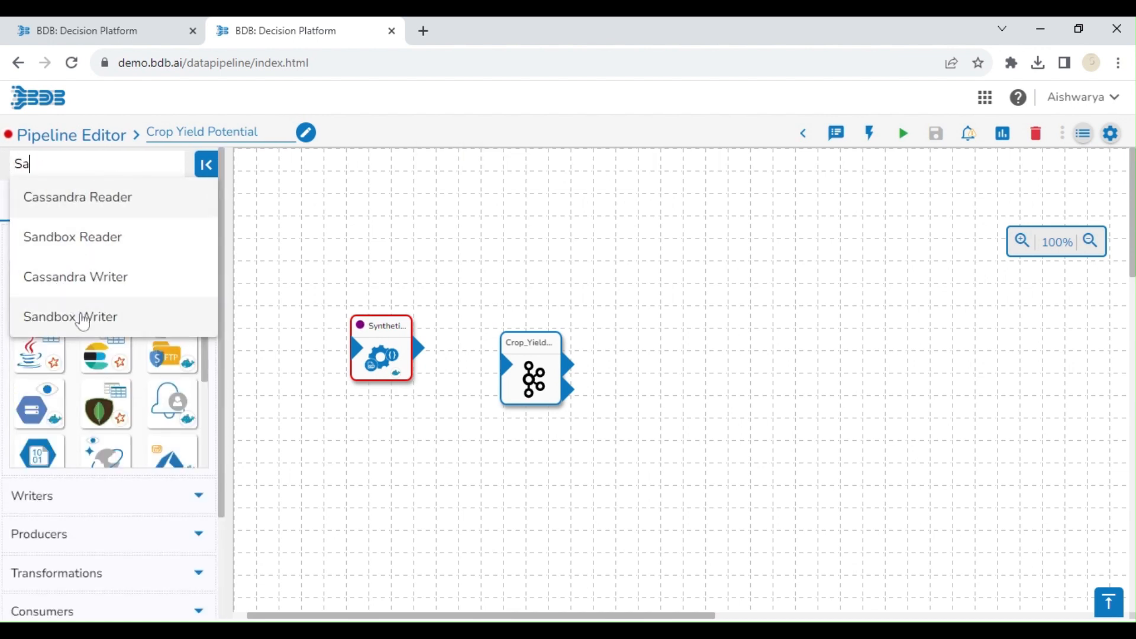
click(83, 319)
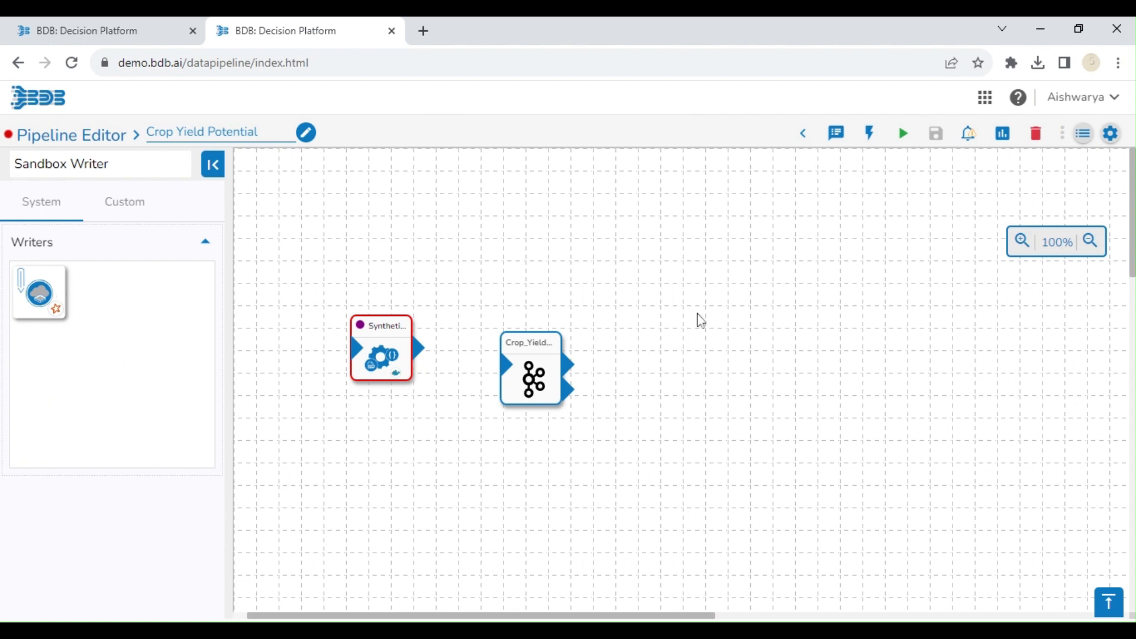
drag(40, 293, 700, 320)
Set the invocation type of the Sandbox Writer to Batch.
click(700, 320)
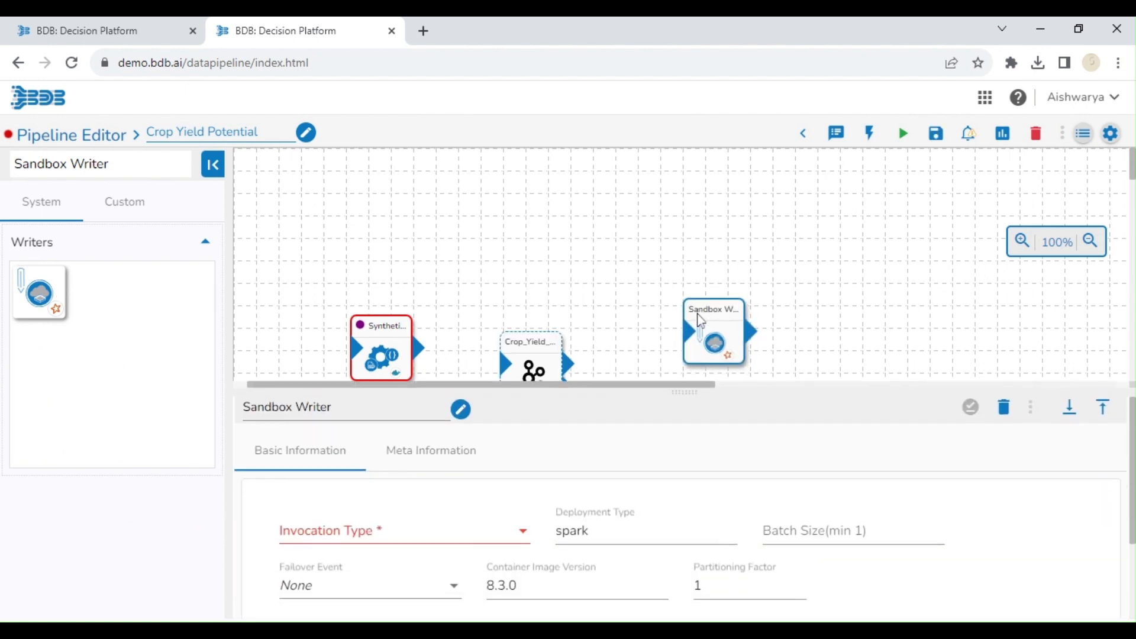
click(414, 537)
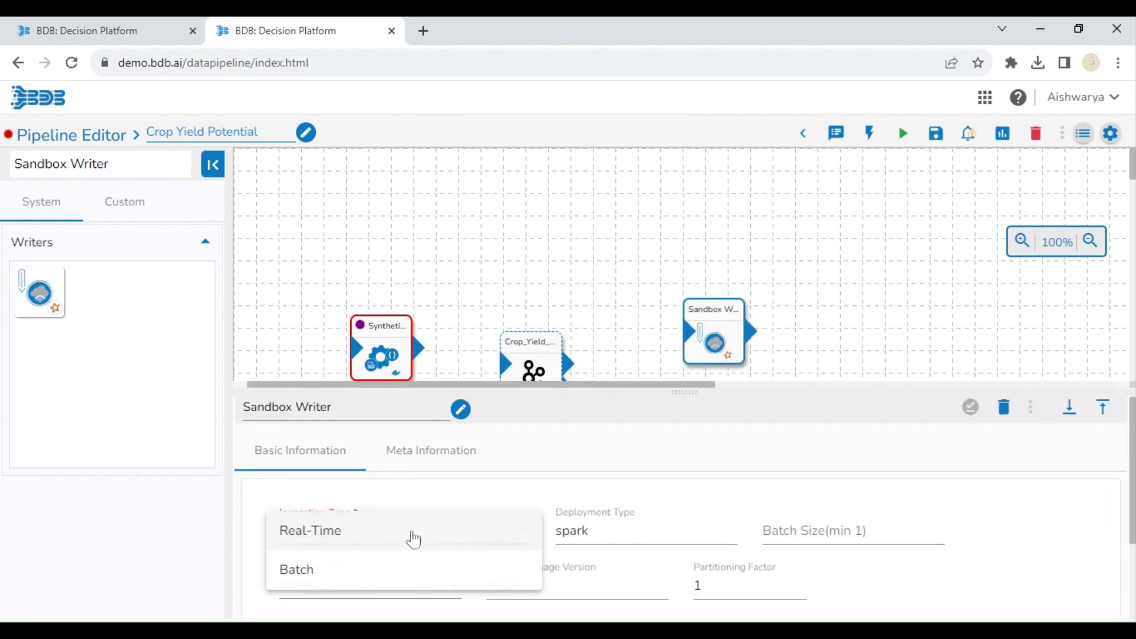
click(400, 571)
Enter "Seeds_data_generated" as the sandbox file in the Sandbox Writer's meta information.
click(442, 454)
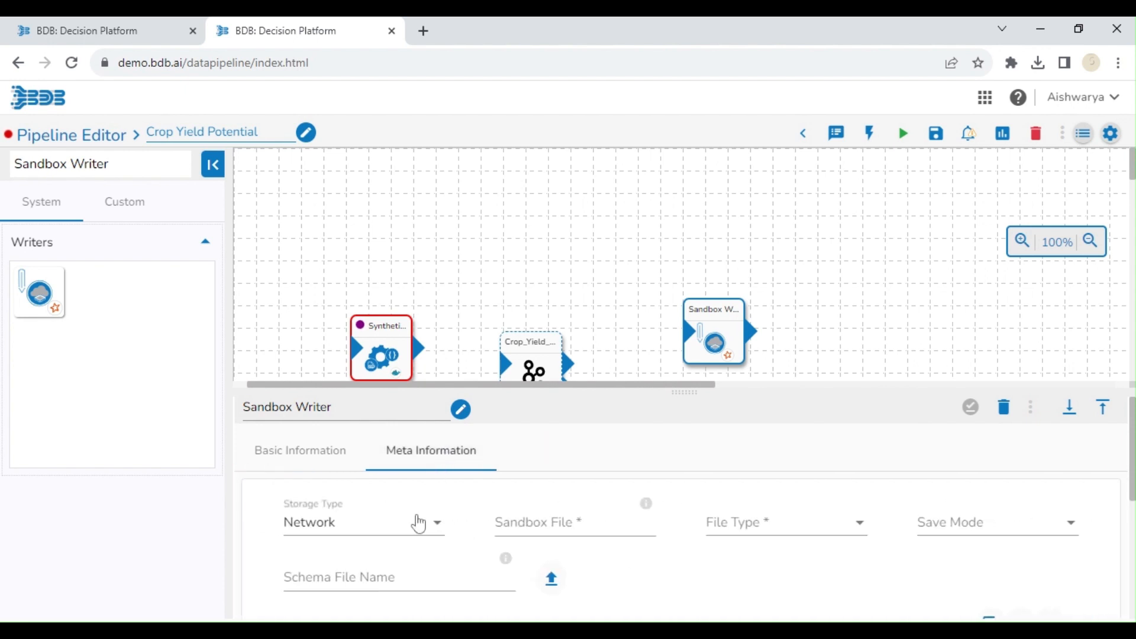
click(496, 523)
text(S)
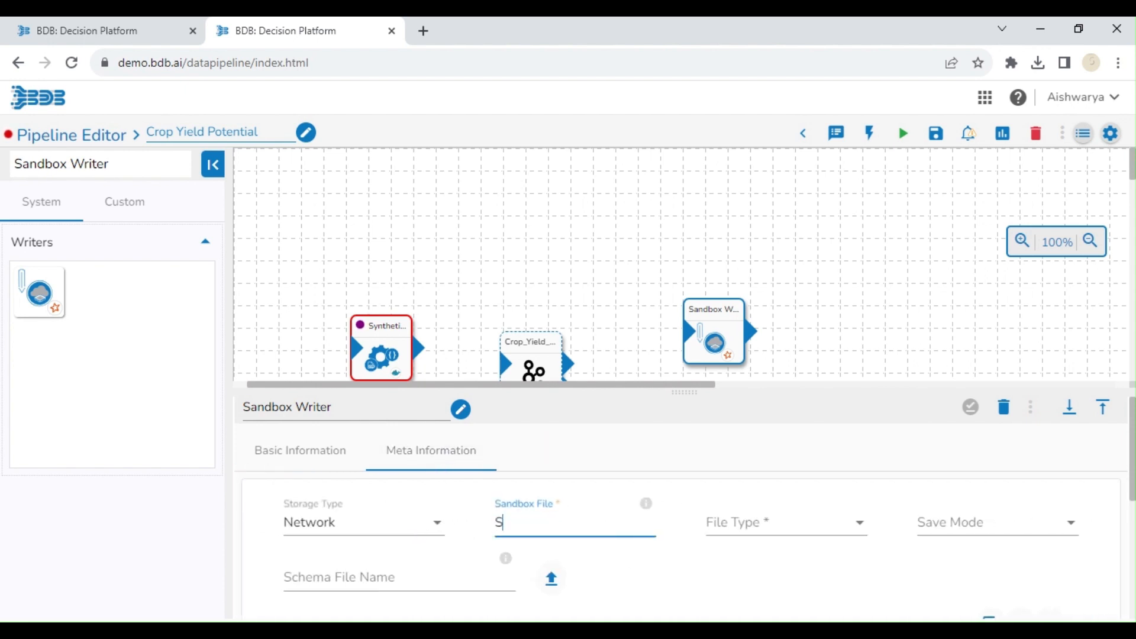
text(eeds_data_gener)
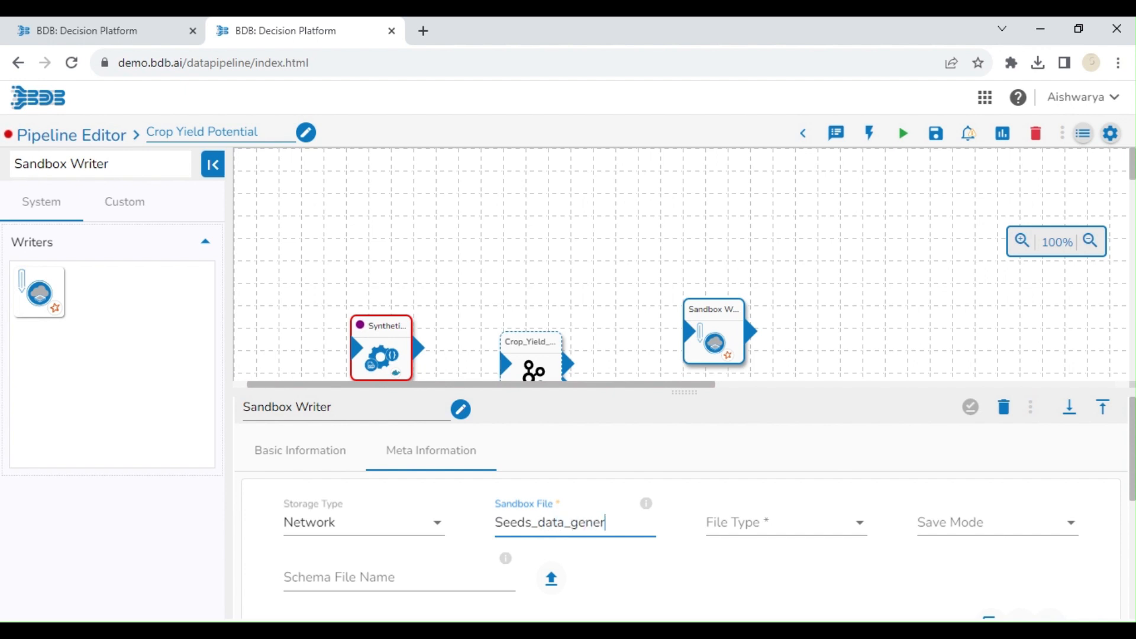
text(ated)
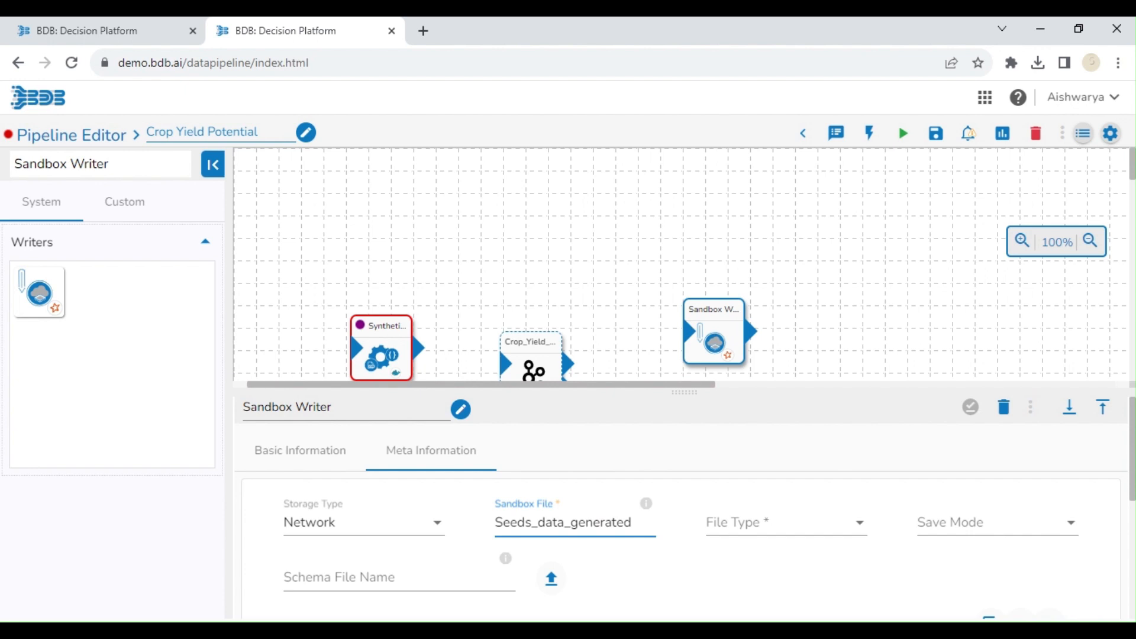
Set the Sandbox Writer's file type to JSON and save mode to Append, and save the component.
click(752, 526)
click(737, 402)
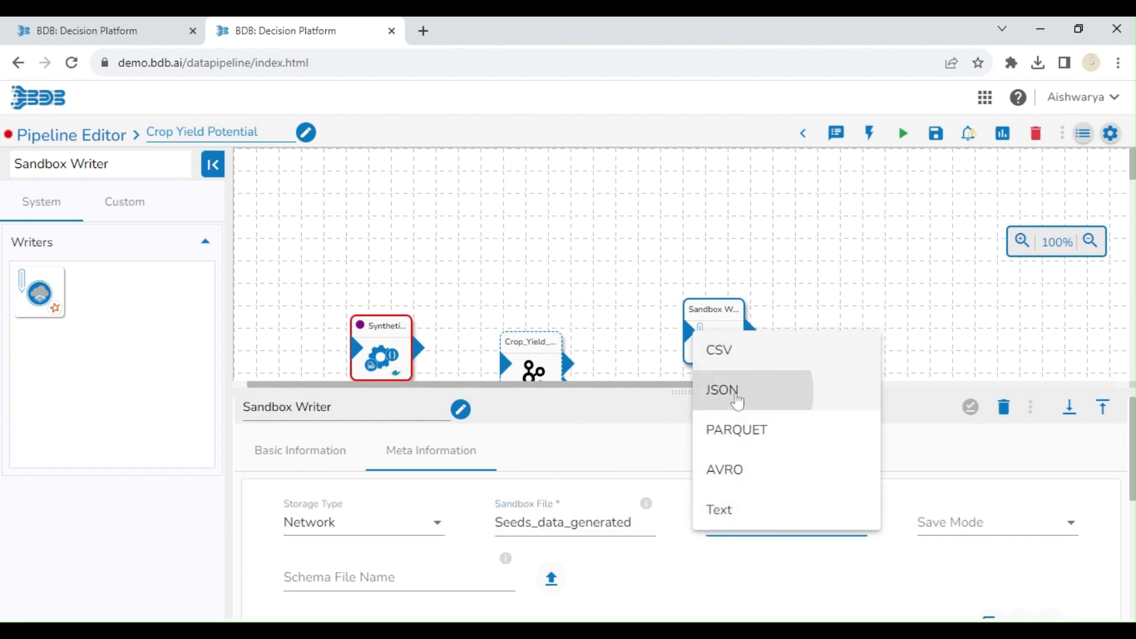
click(934, 519)
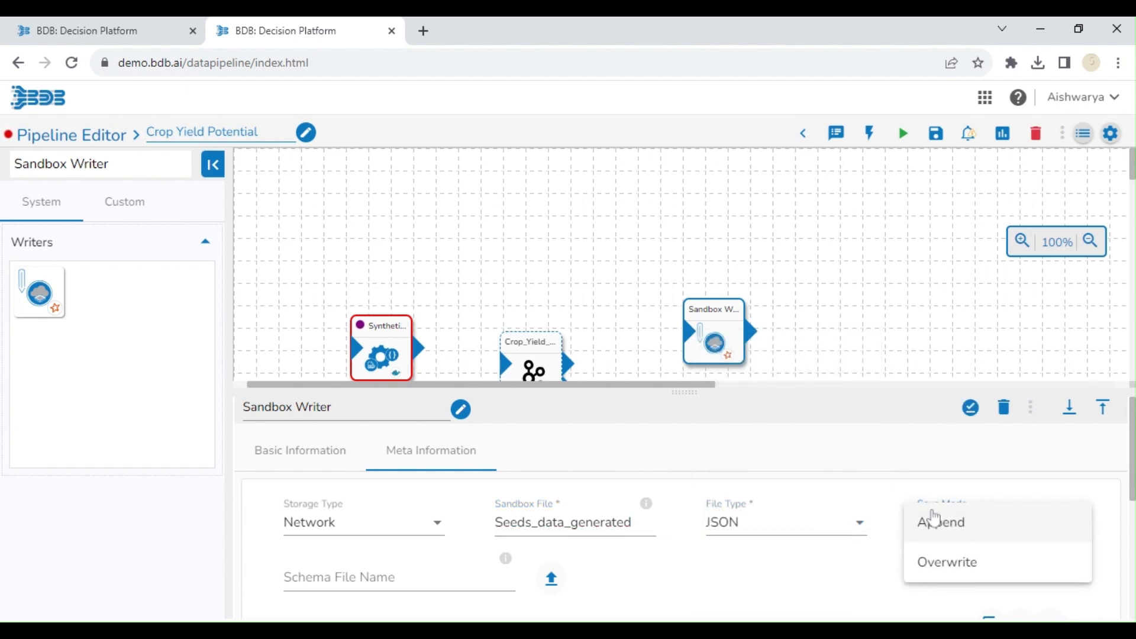
click(935, 529)
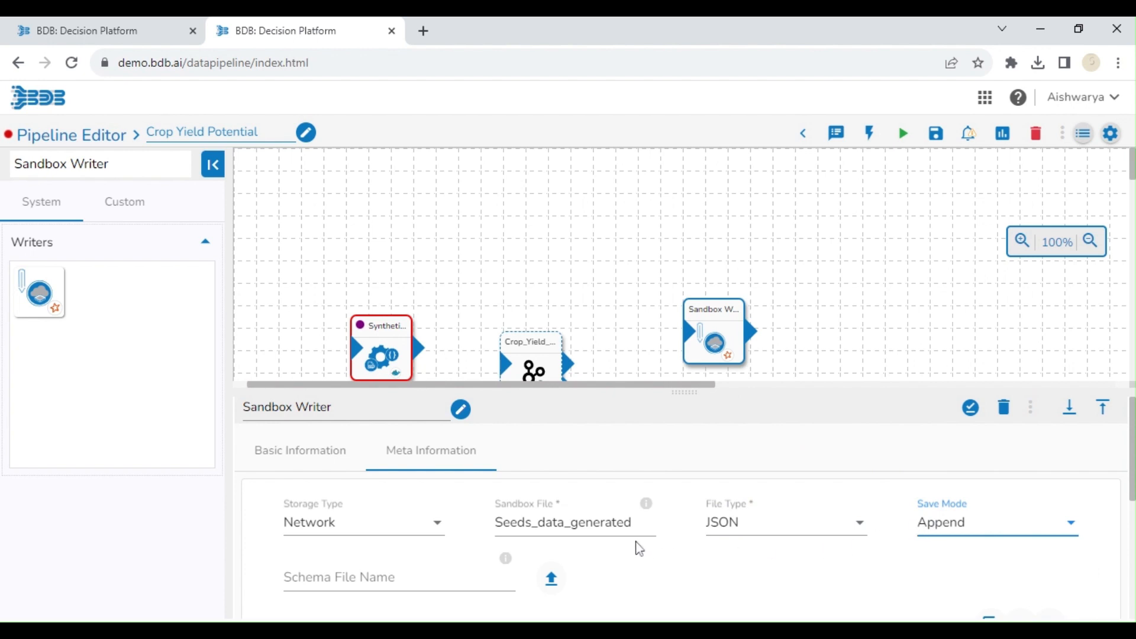
click(970, 408)
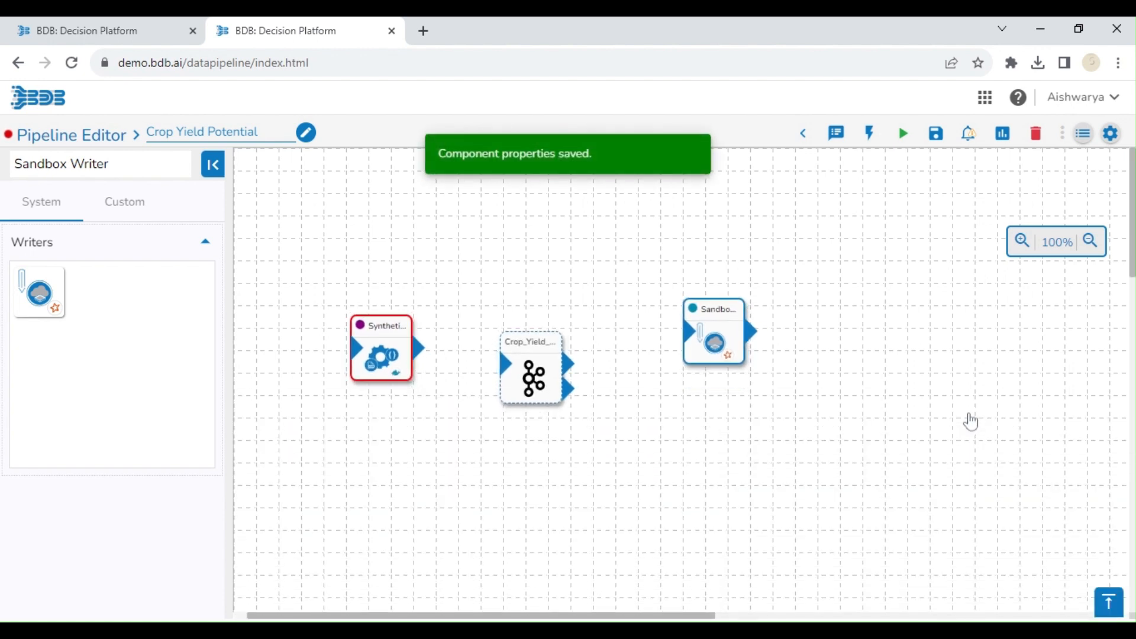
Find the DB Writer component and place it on the canvas below the Sandbox Writer.
drag(114, 164, 5, 136)
key(BackSpace)
text(D)
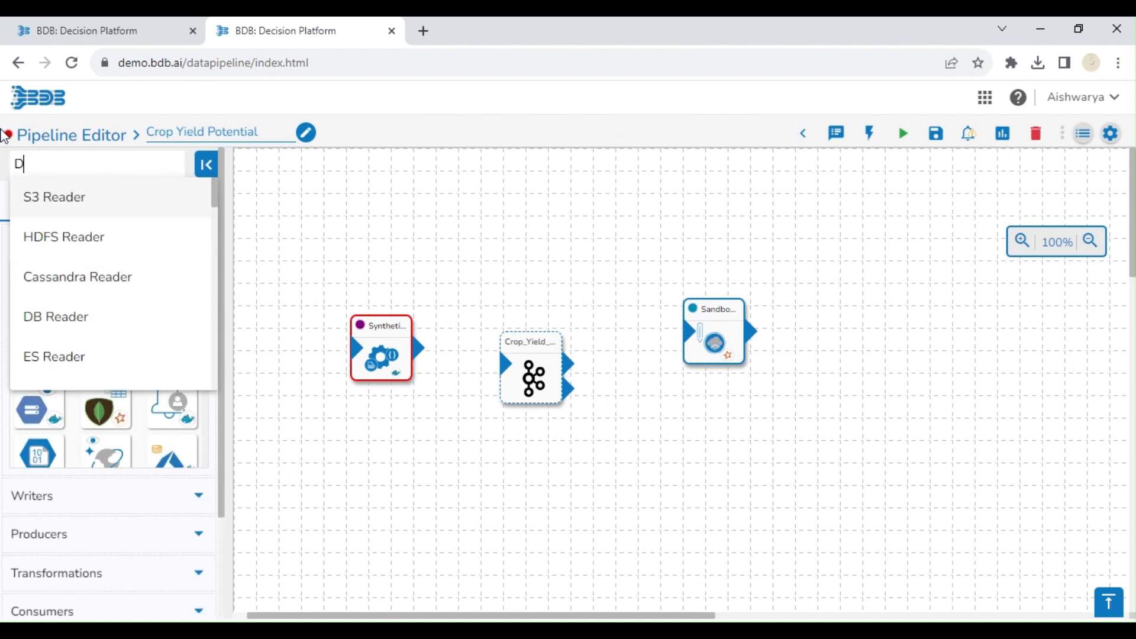
text(b)
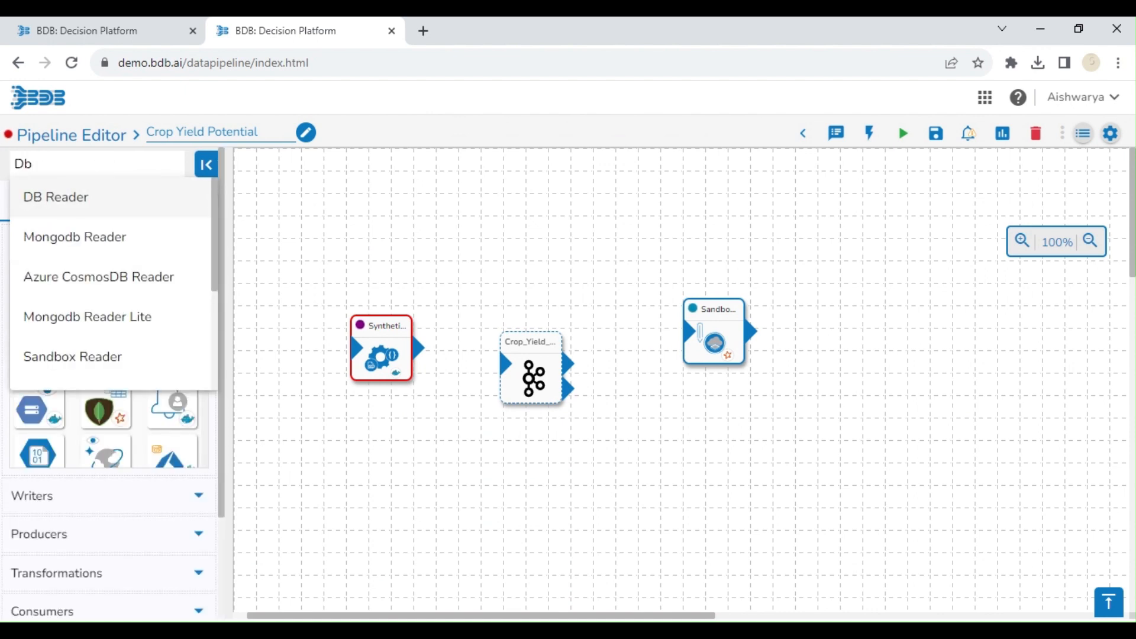
text( wr)
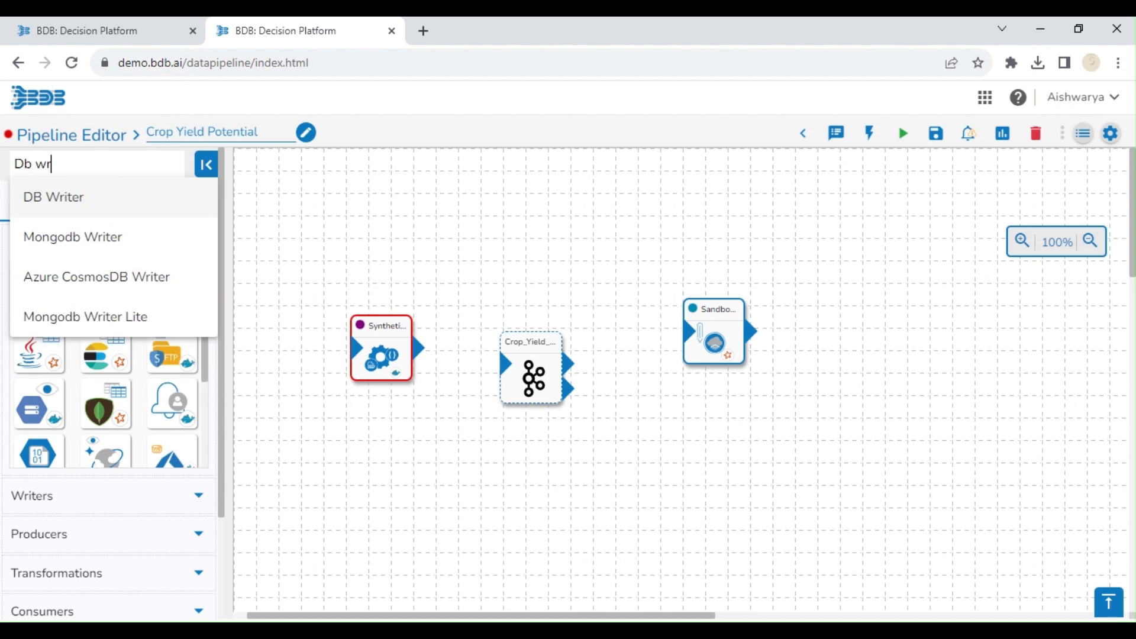
click(68, 197)
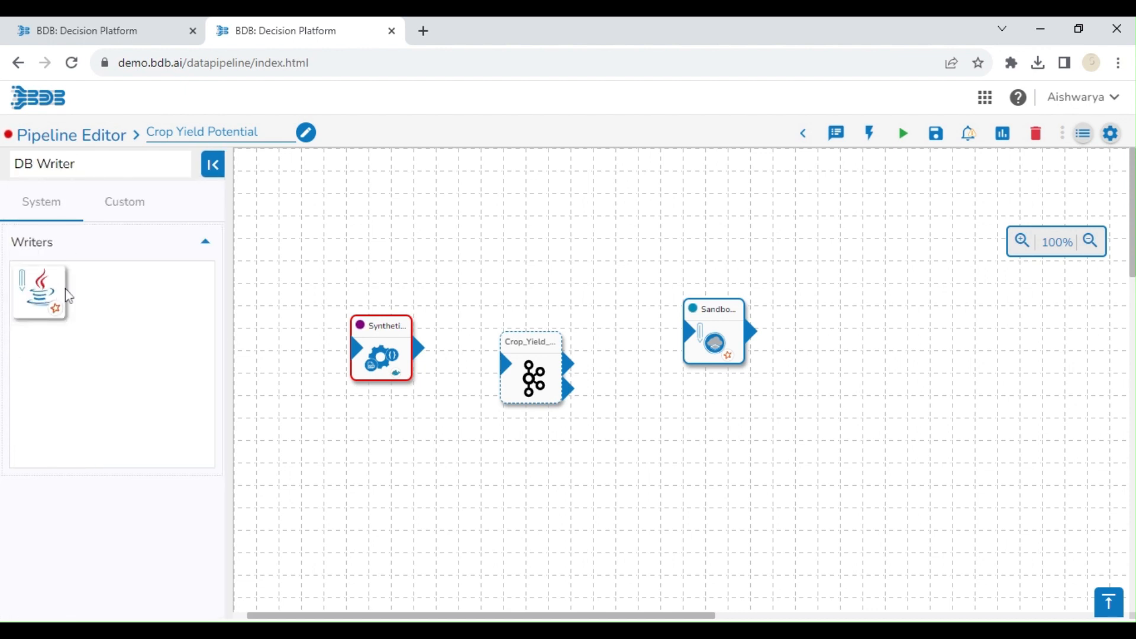
drag(68, 296, 705, 424)
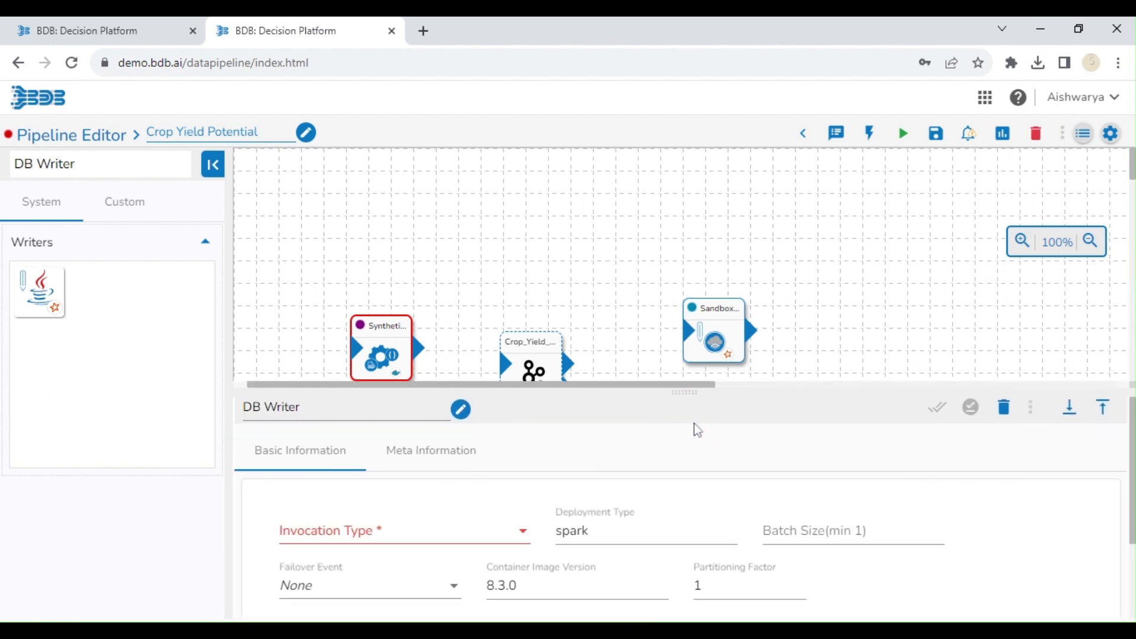
click(446, 551)
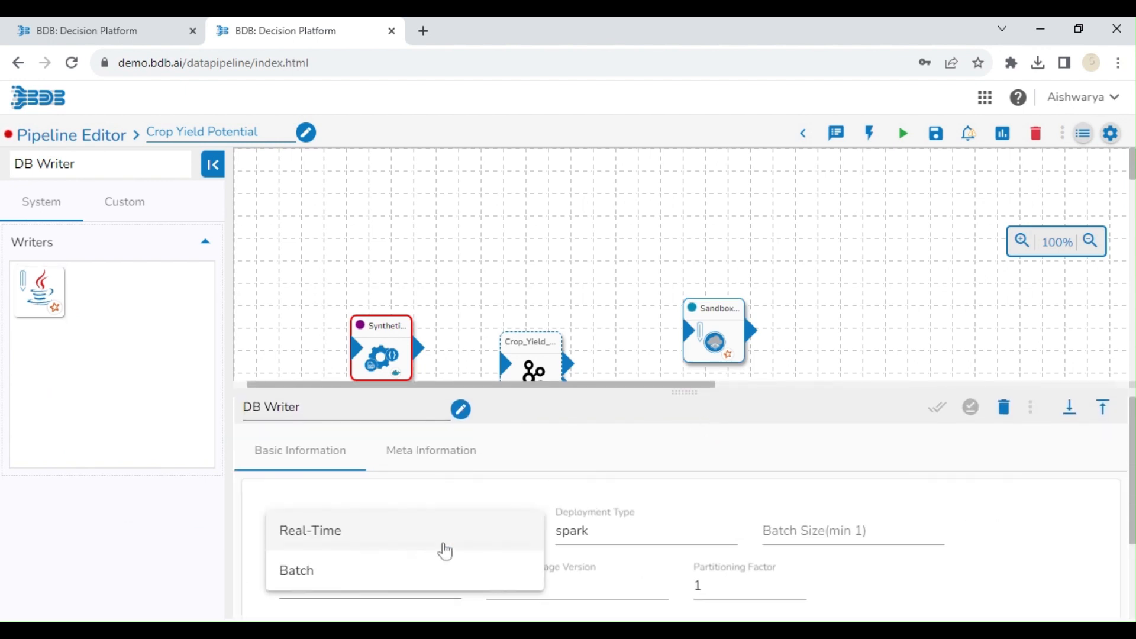
click(330, 581)
click(414, 458)
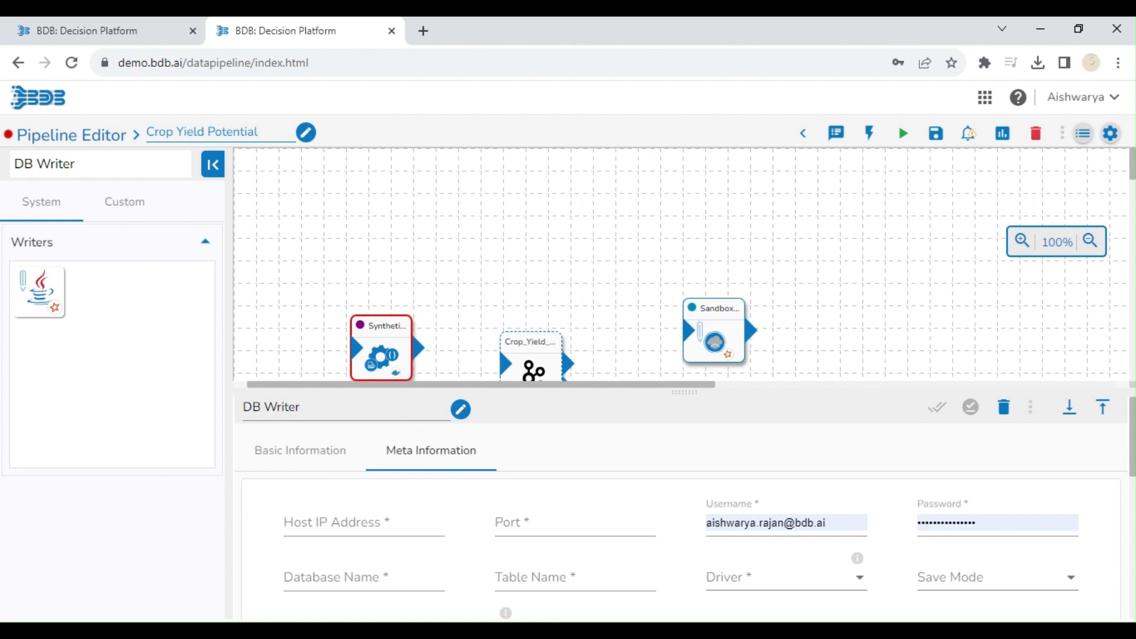
click(391, 524)
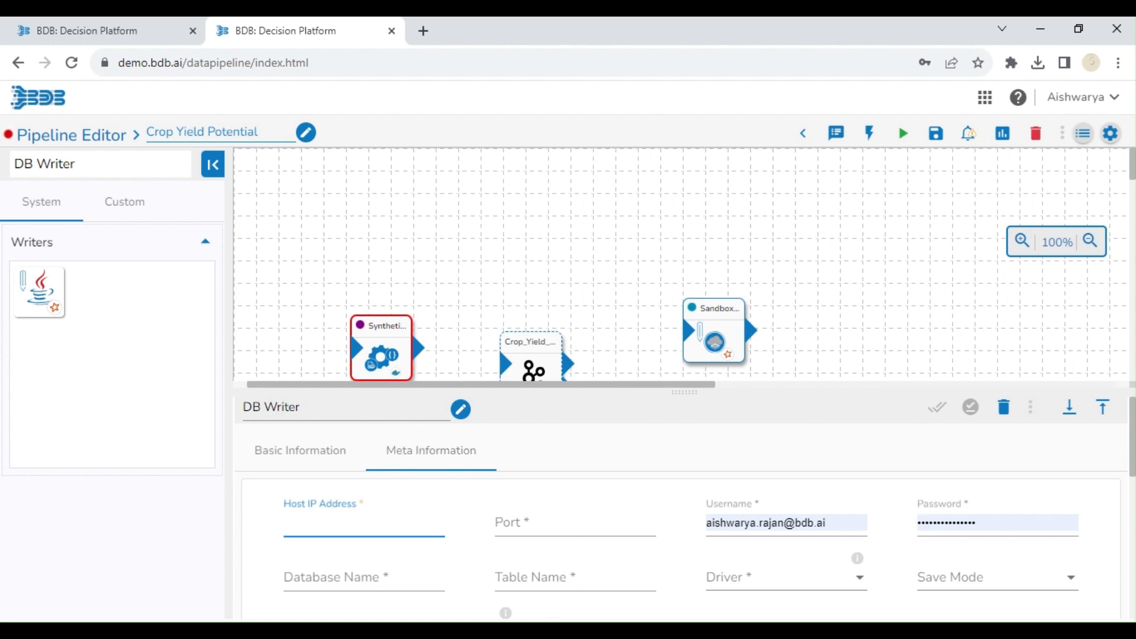
text(@ENV.MYSQL_DM)
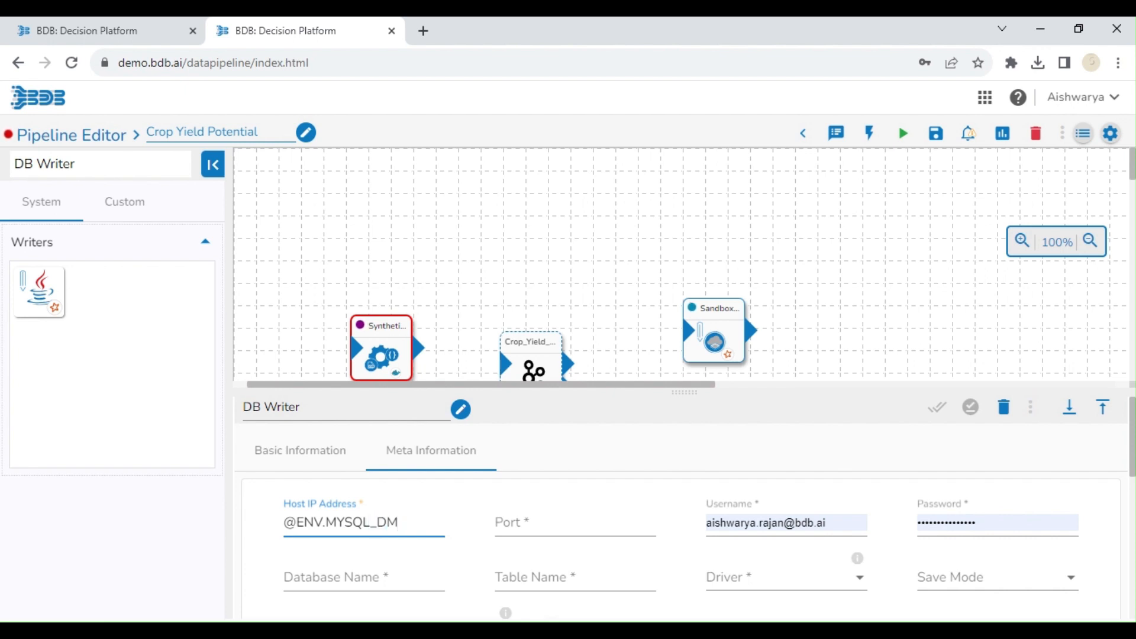
text(_HOST)
key(Tab)
key(shift+Tab)
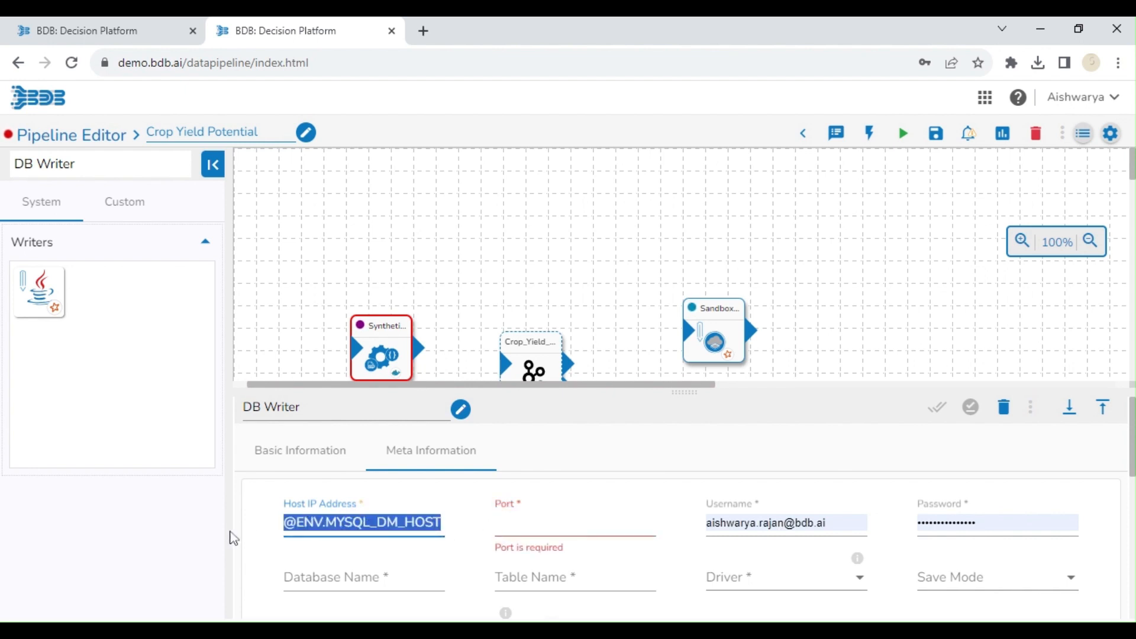
key(ctrl+c)
click(521, 523)
key(ctrl+v)
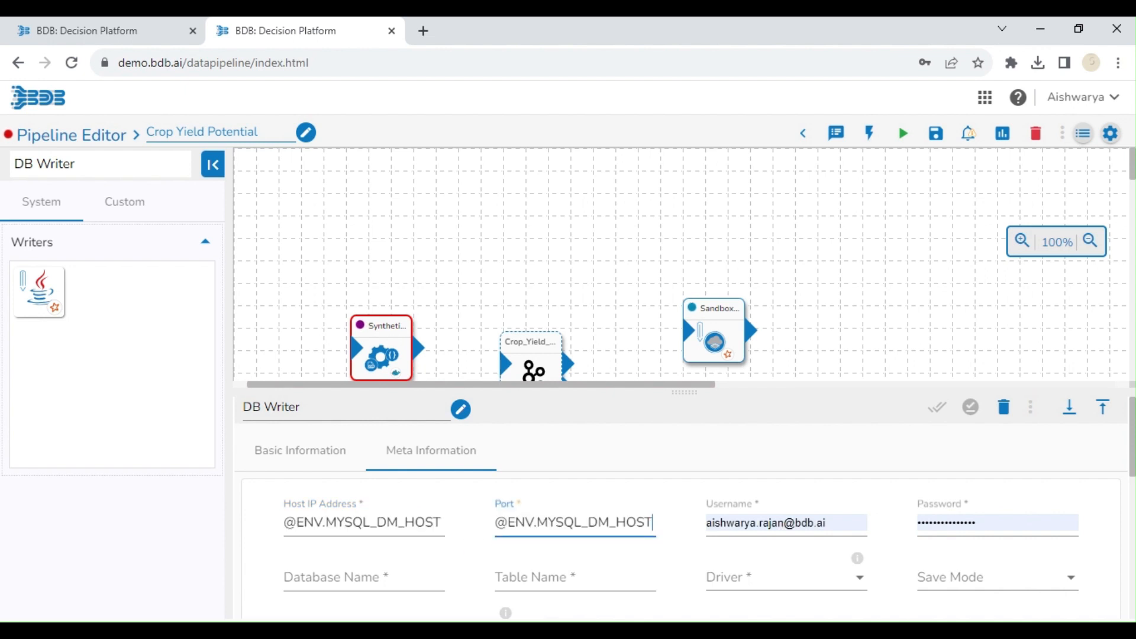
key(BackSpace)
key(BackSpace)
text(PORT)
click(707, 523)
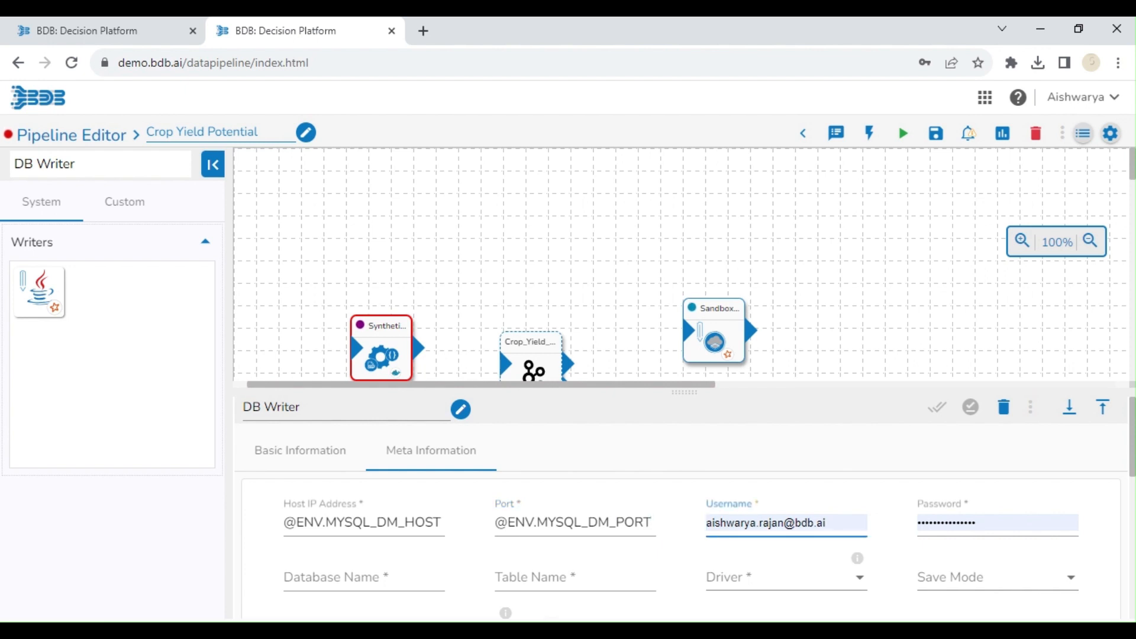
key(ctrl+a)
text(@)
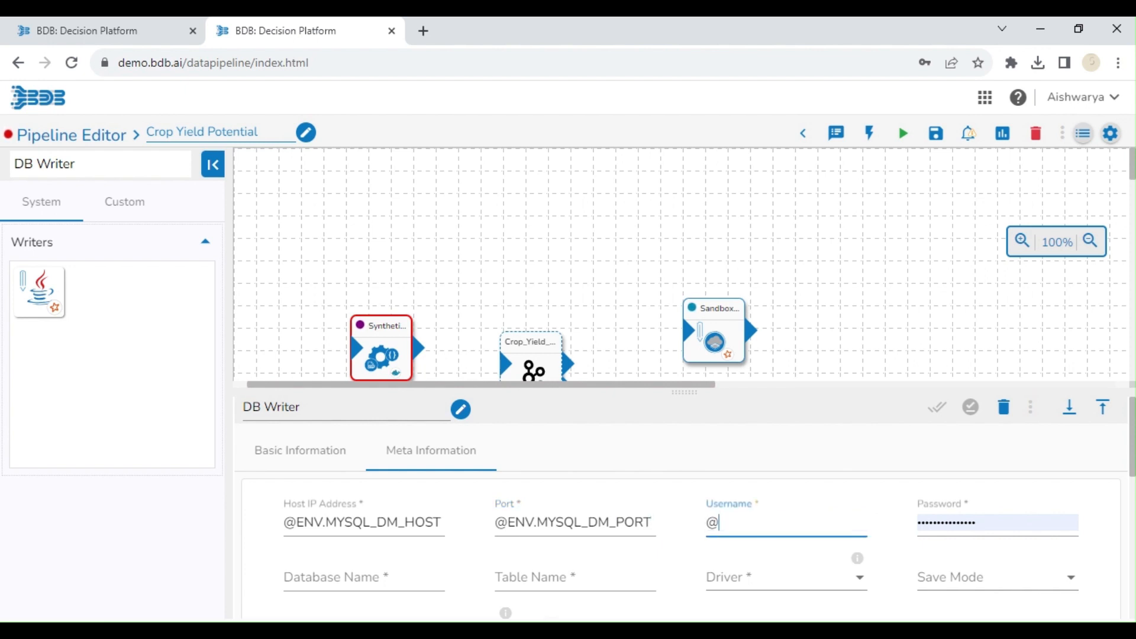
text(ENV.MYSQL_DM_)
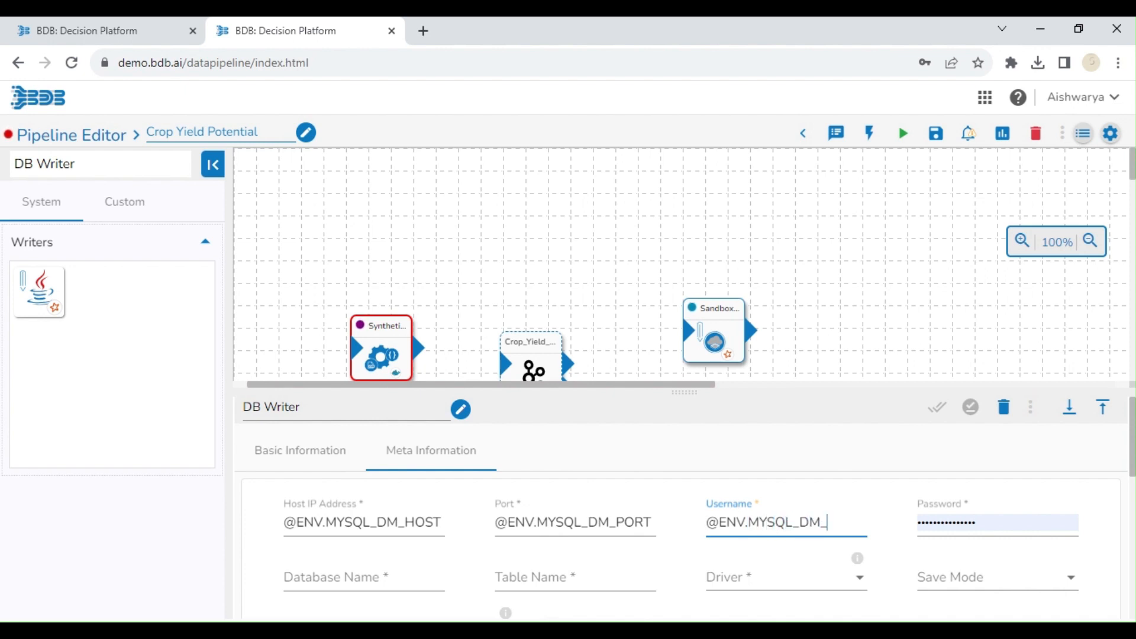
text(READER)
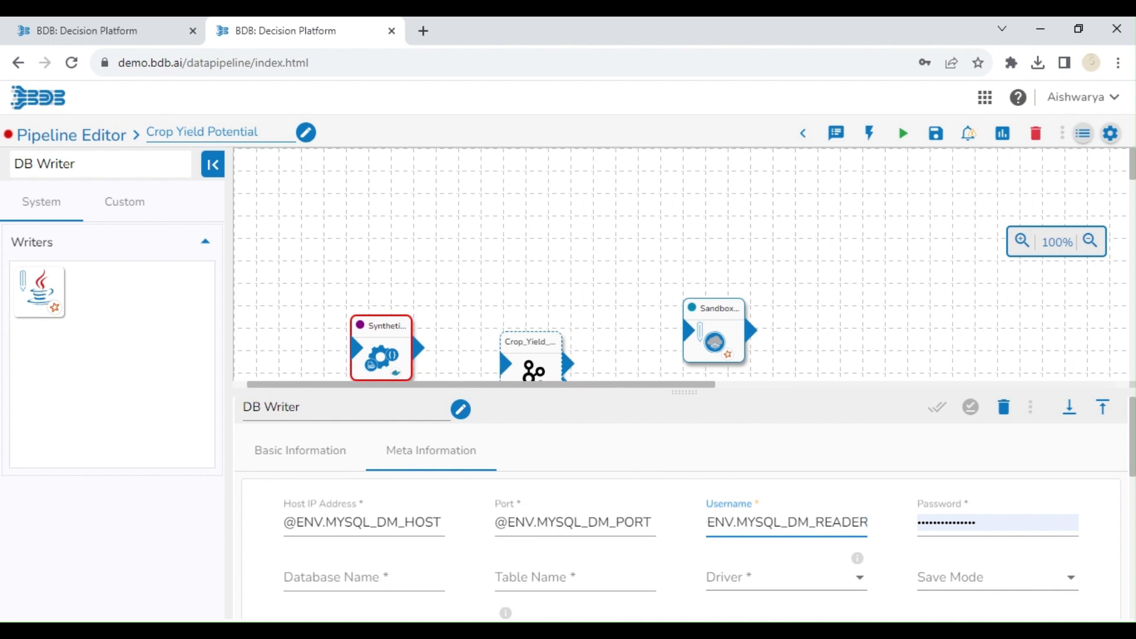
text(_USER)
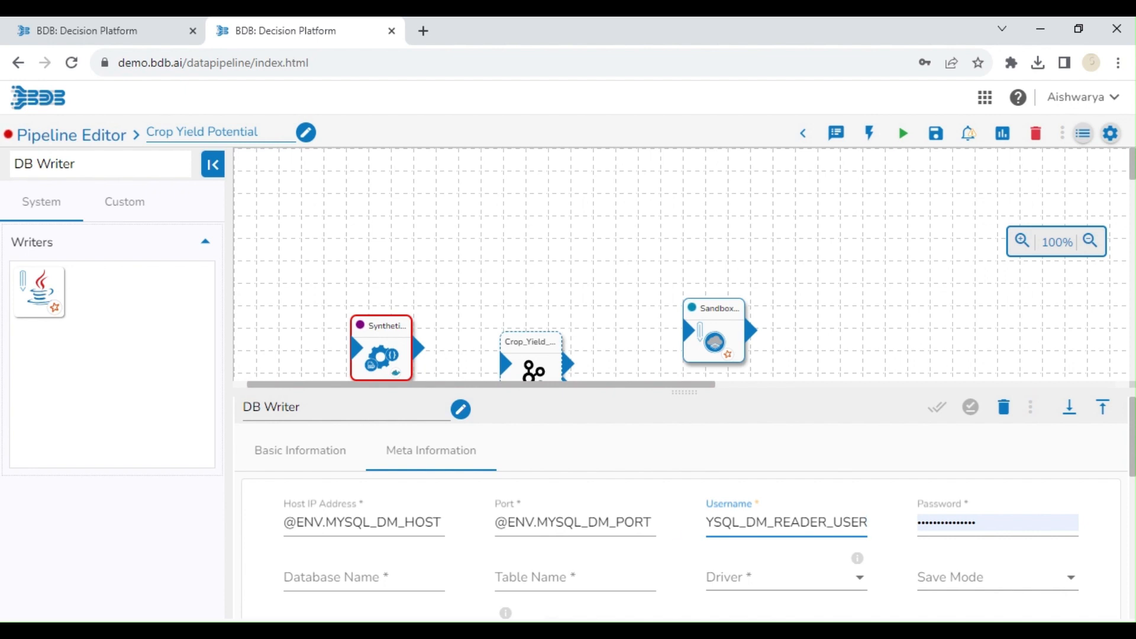
Replace the prefilled password of the DB Writer with the environment variable for the database password.
click(906, 519)
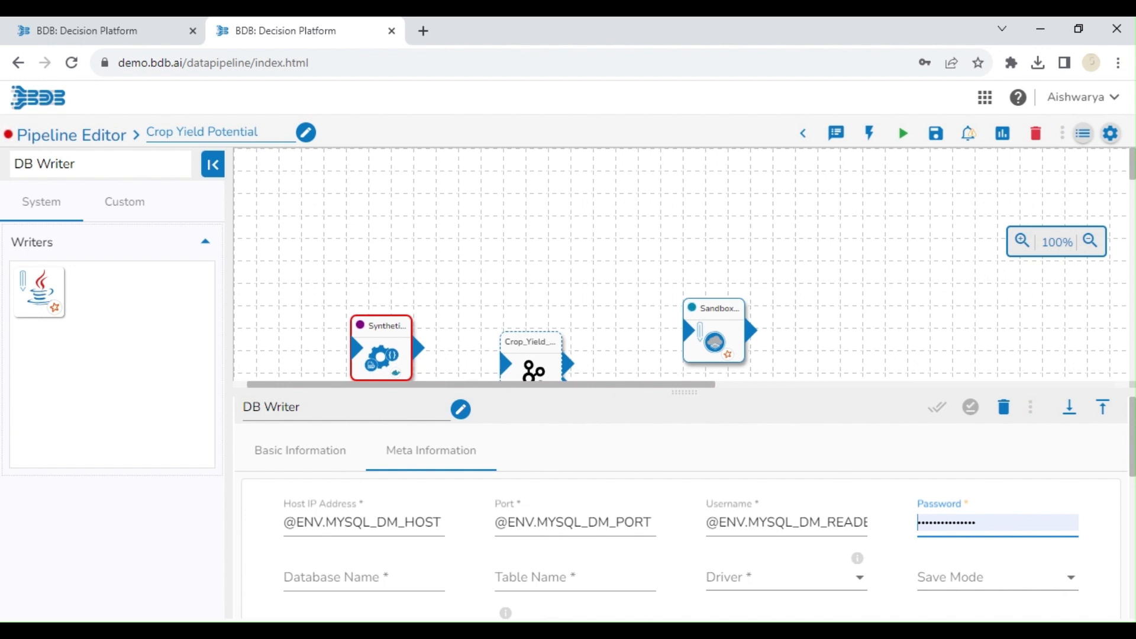
text(@)
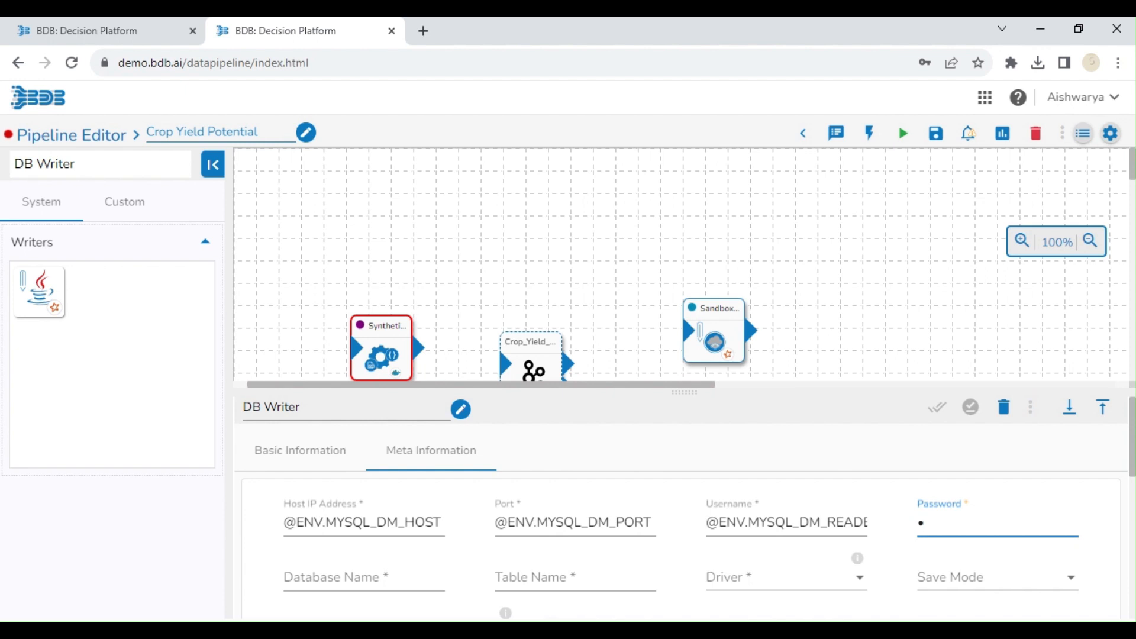
text(ENV.MYSQL_DM_READER)
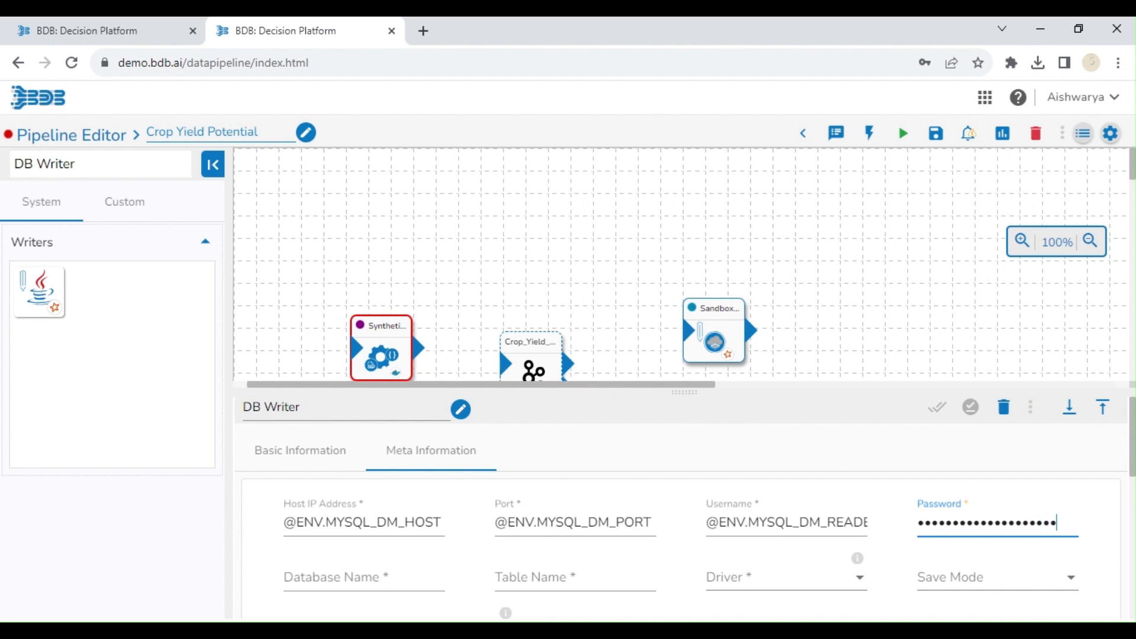
text(_PASSWORD)
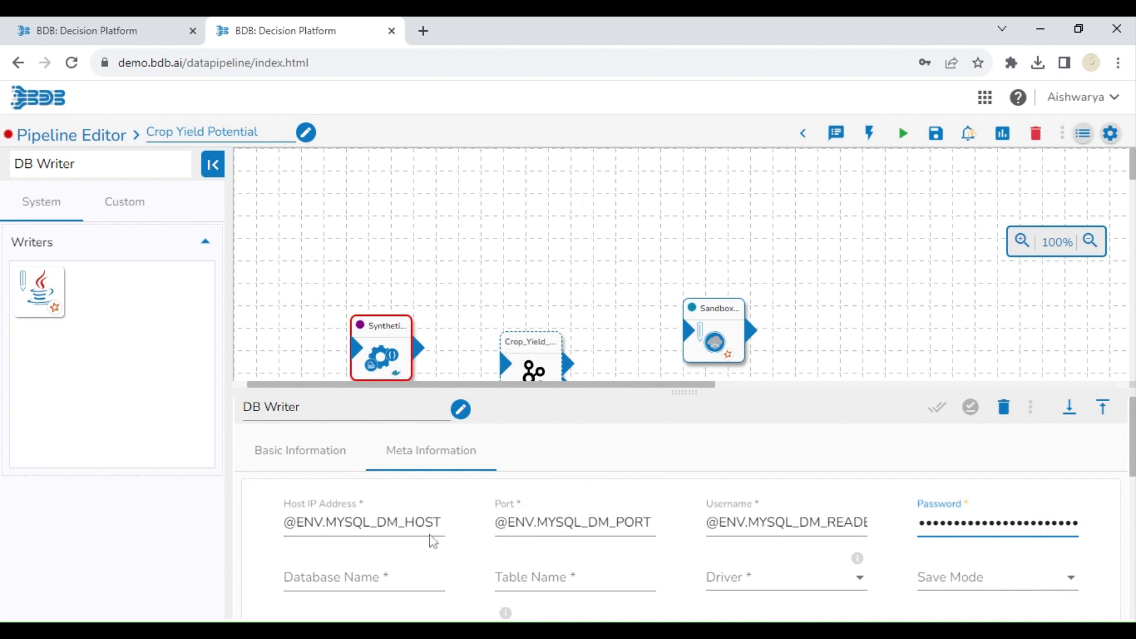
Set the DB Writer's database name to "TempBI" and its table name to "SeedsData".
click(363, 578)
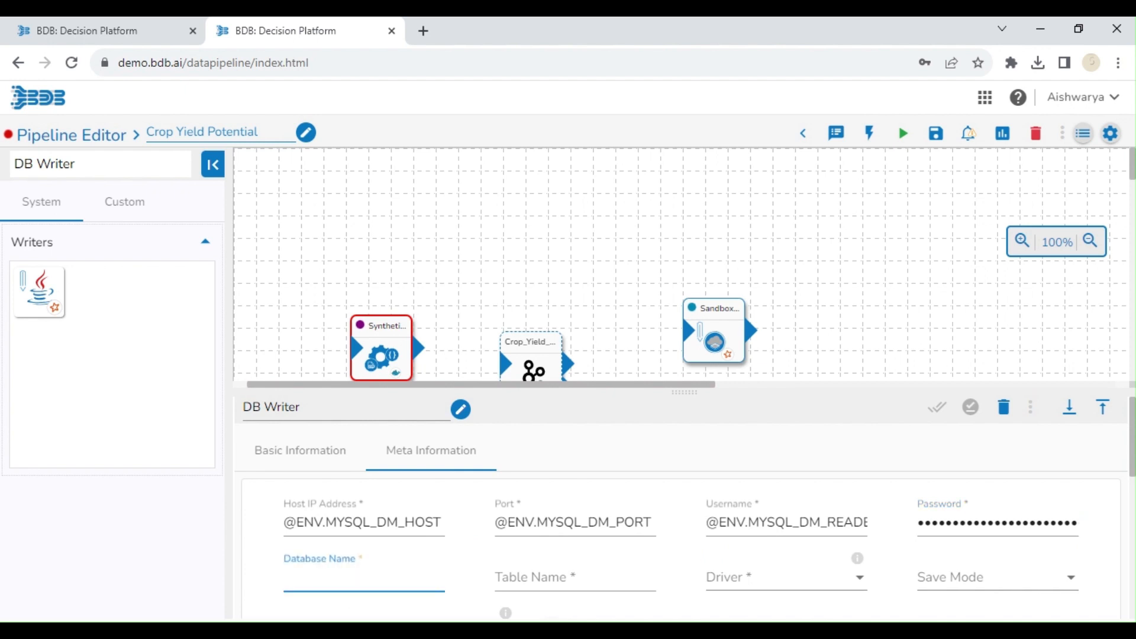
text(TempBI)
click(574, 578)
text(D)
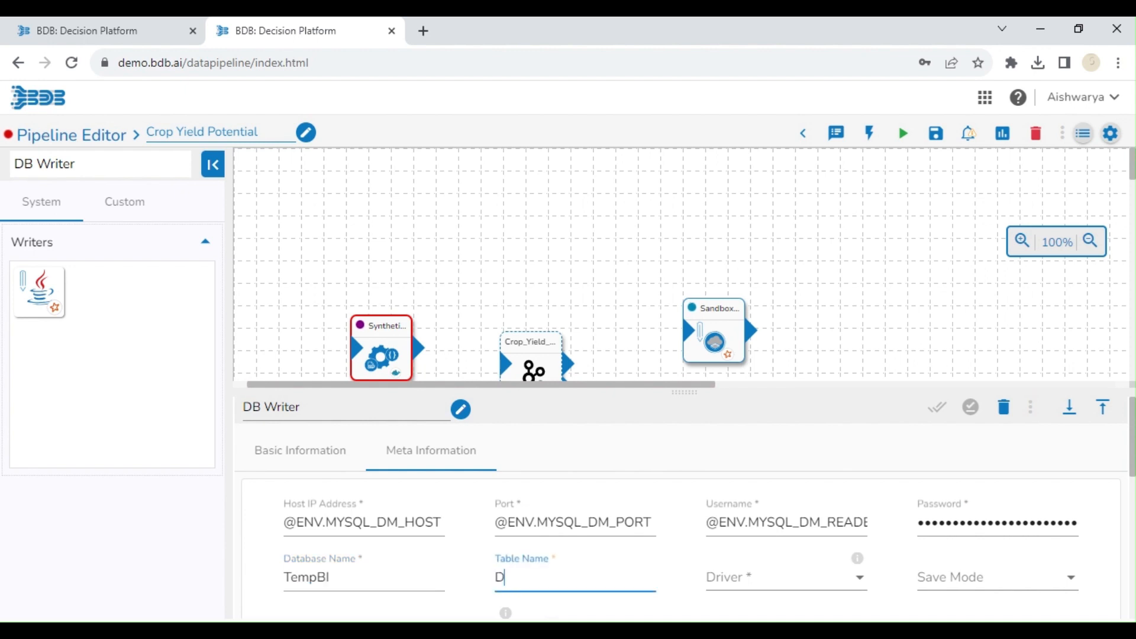
text(eedsData)
Set the DB Writer's driver to MYSQL and save mode to Append, and save the component after validating its connection.
click(819, 578)
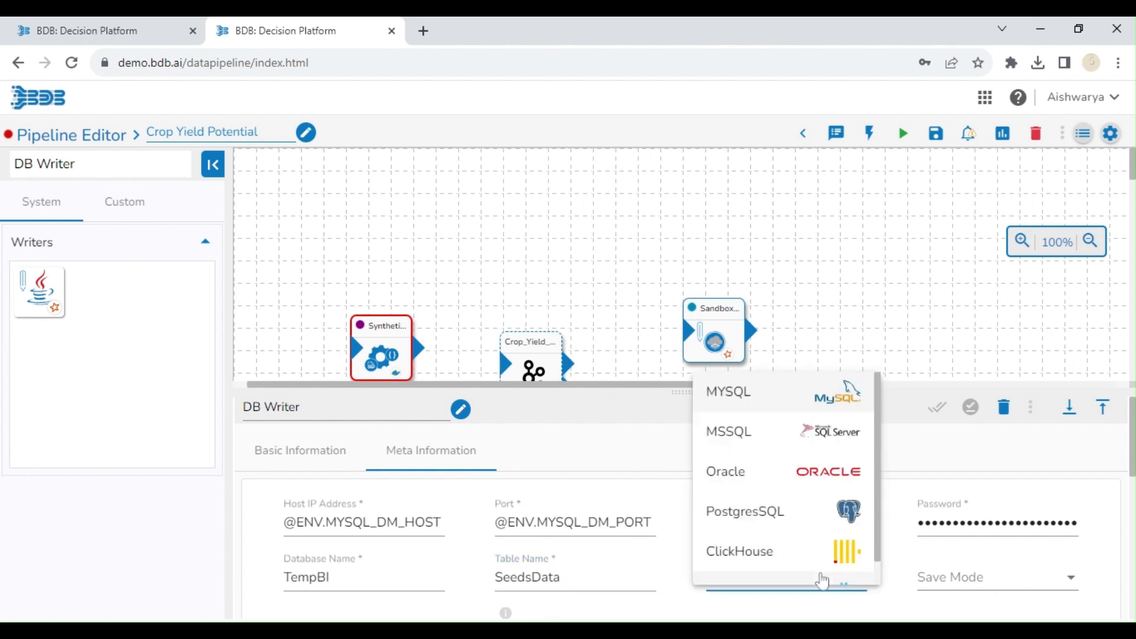
click(767, 393)
click(938, 586)
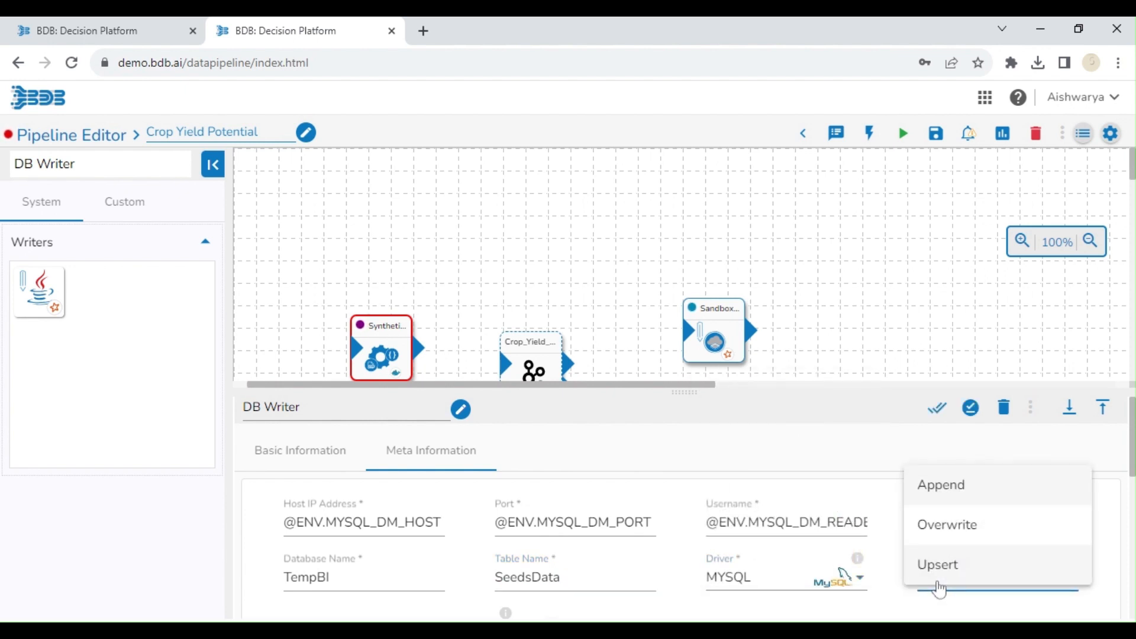
click(928, 495)
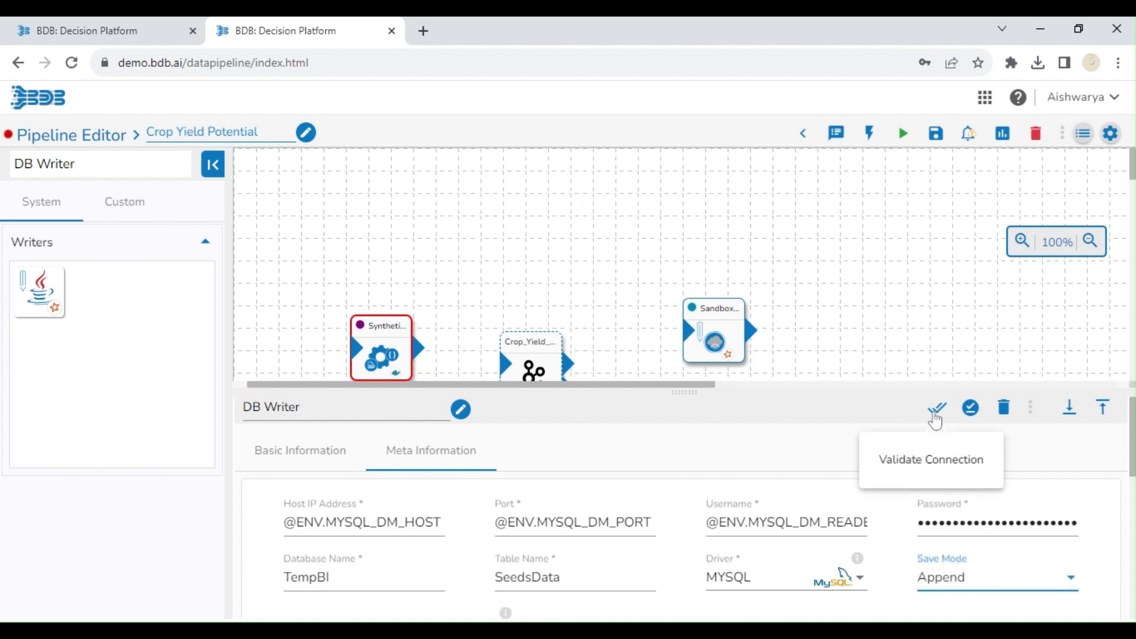
click(933, 416)
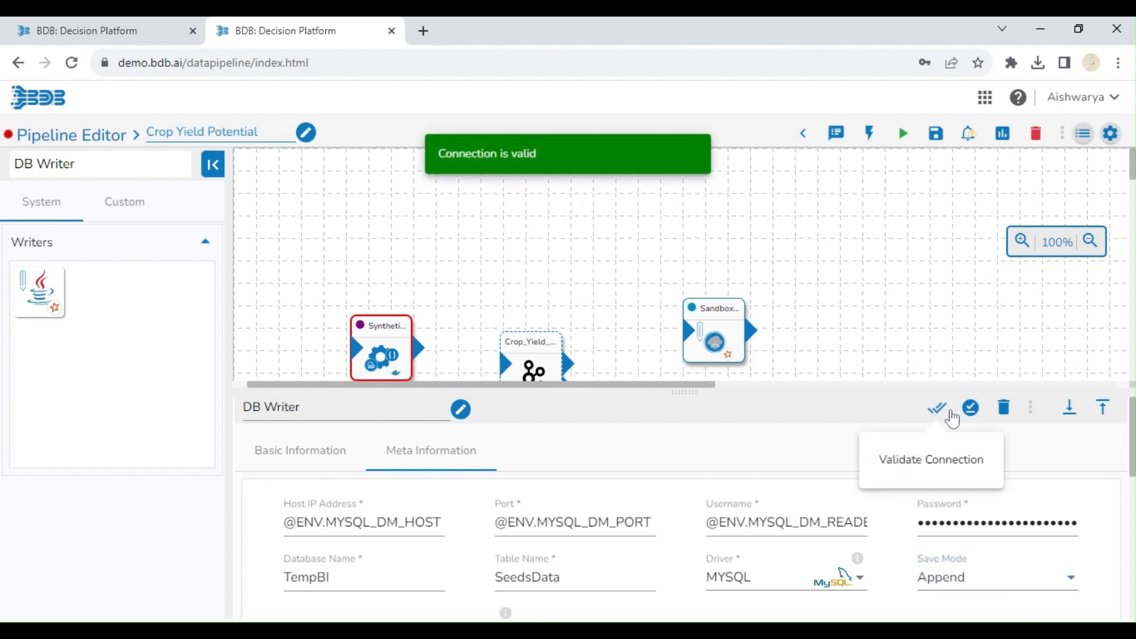
click(971, 408)
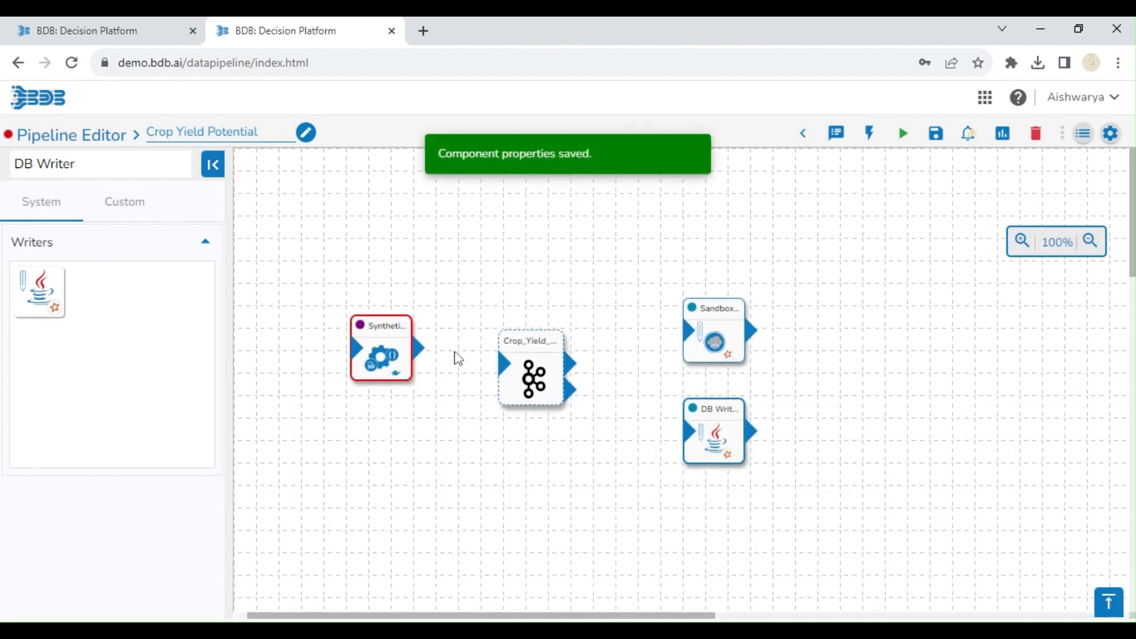
Connect the Synthetic Data Generator to the Crop_Yield_Potential event, and link the event's two outputs to the Sandbox Writer and DB Writer.
click(392, 361)
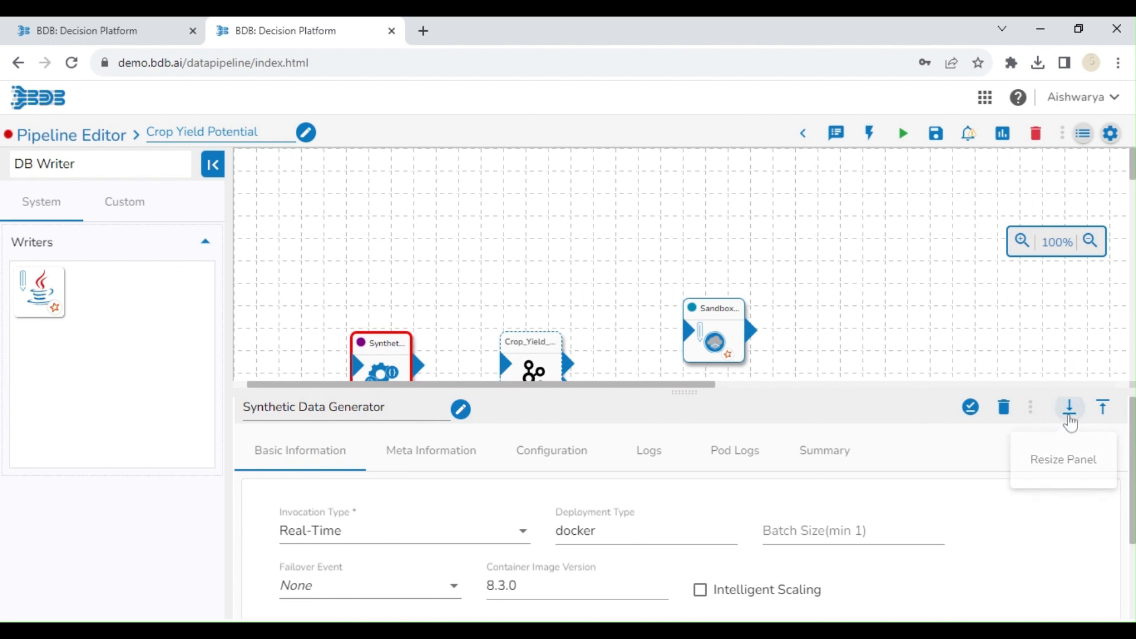
click(1070, 415)
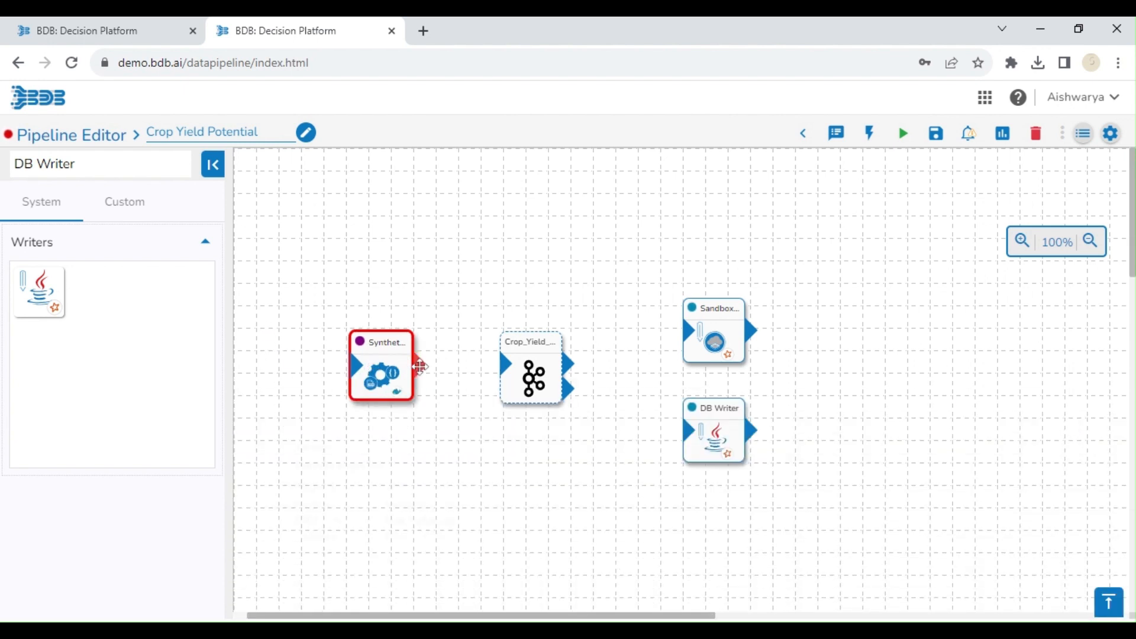
drag(420, 367, 687, 332)
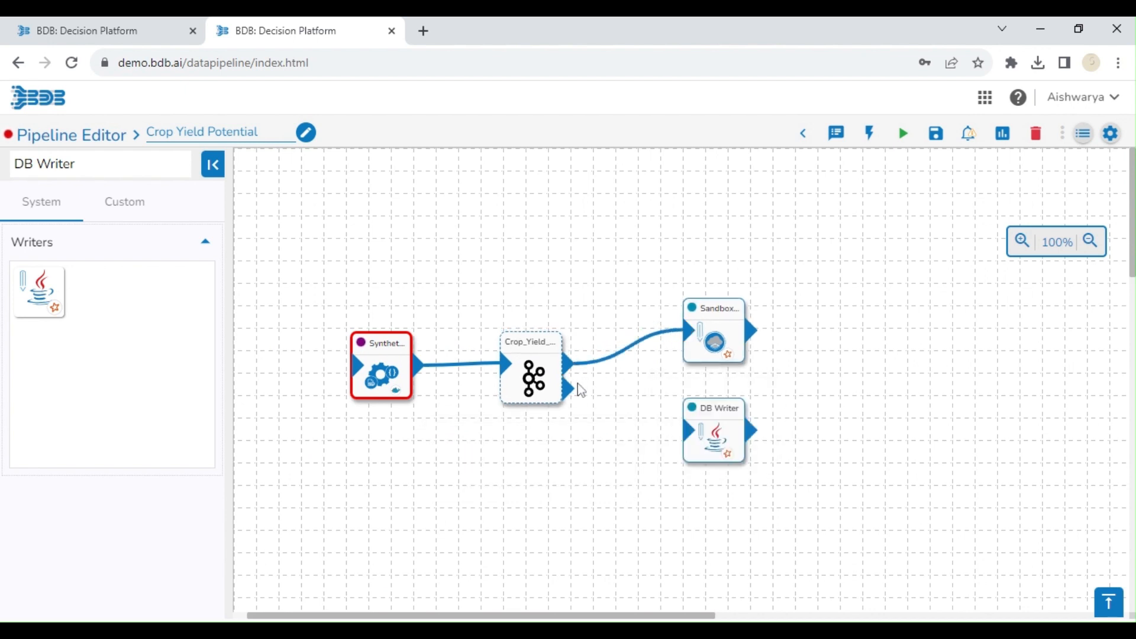
drag(568, 389, 690, 427)
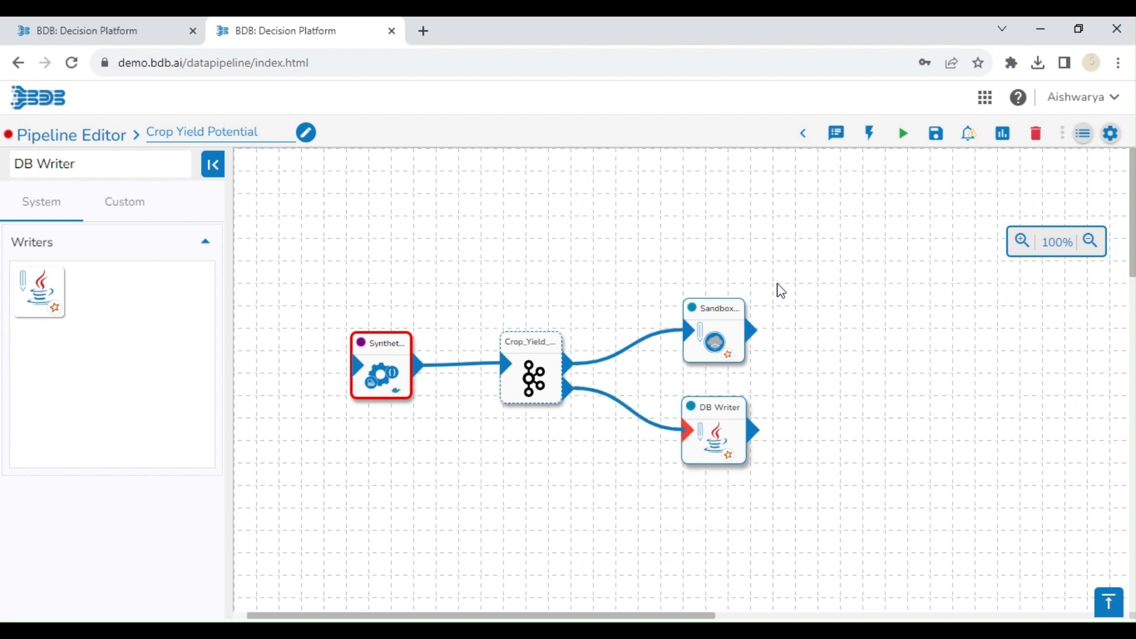
Update the Crop Yield Potential pipeline and activate it.
click(936, 134)
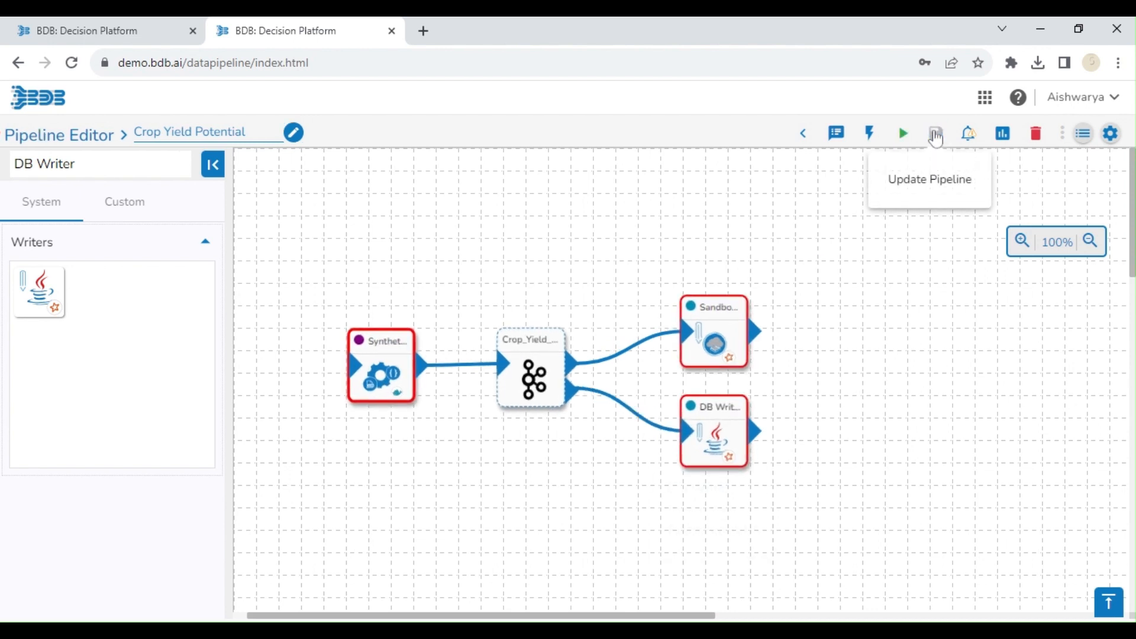
click(905, 134)
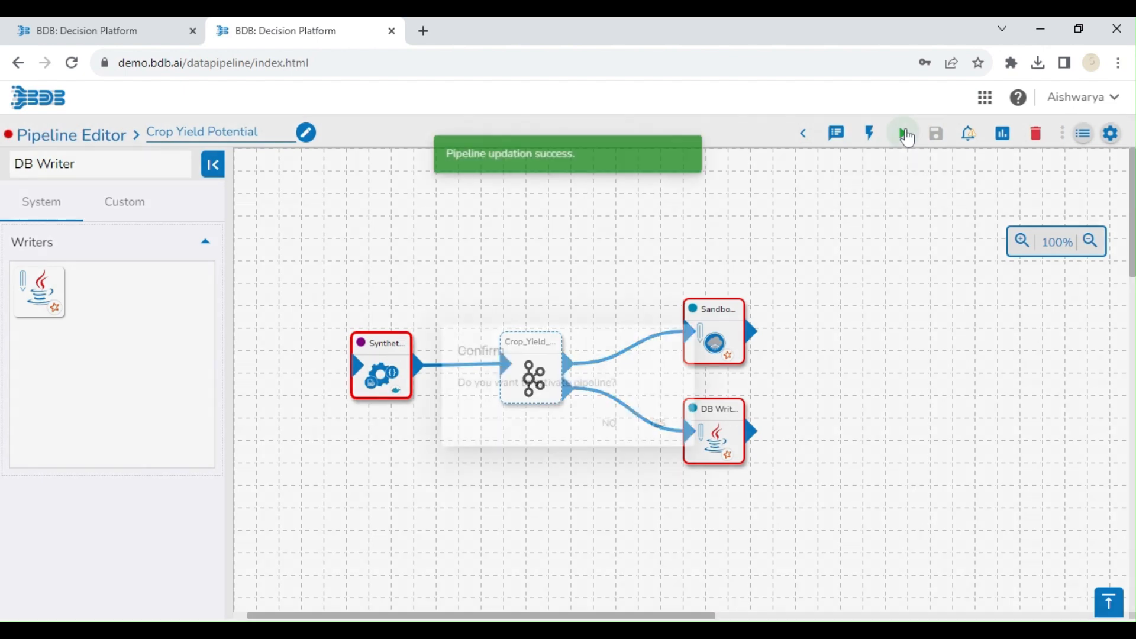
click(685, 439)
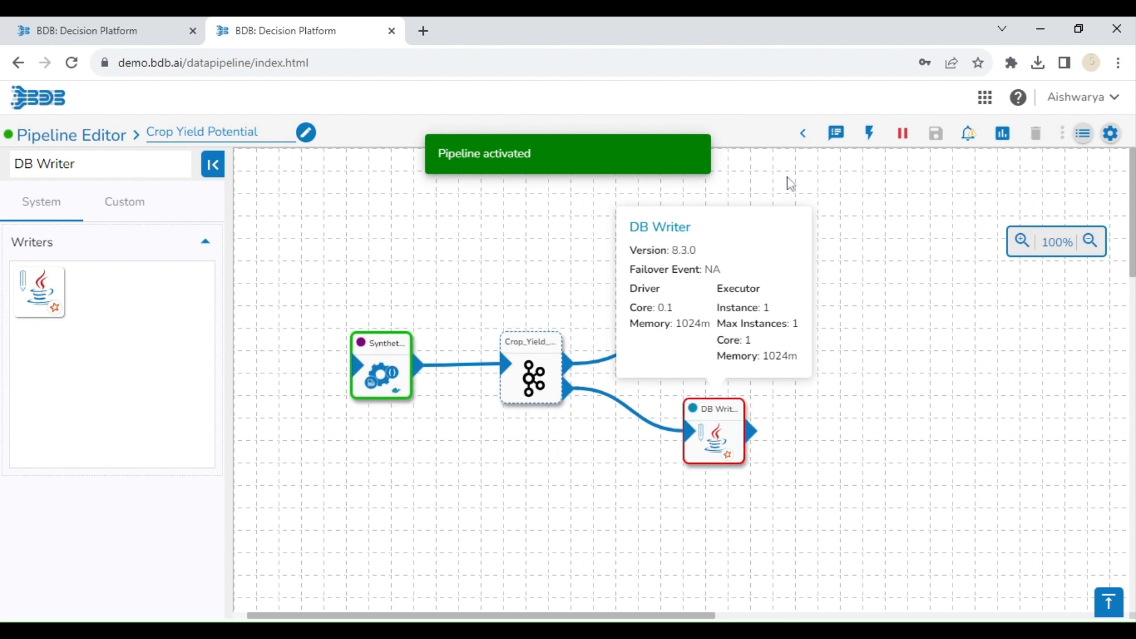
Show the pipeline's regular logs and refresh them to check the Synthetic Data Generator's activity.
click(835, 133)
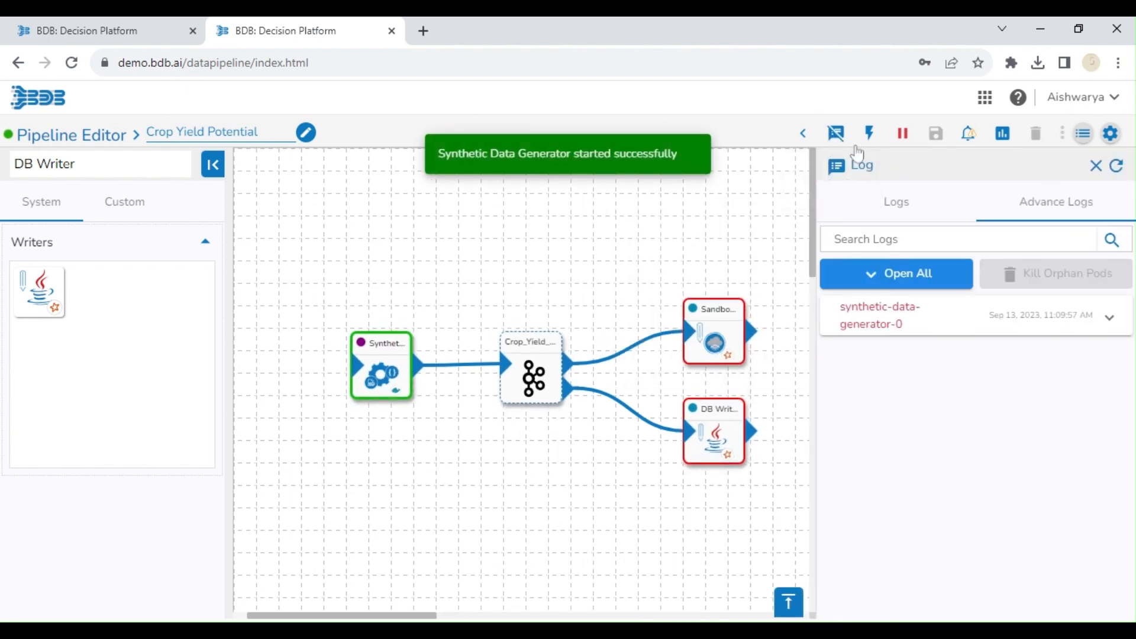
click(930, 215)
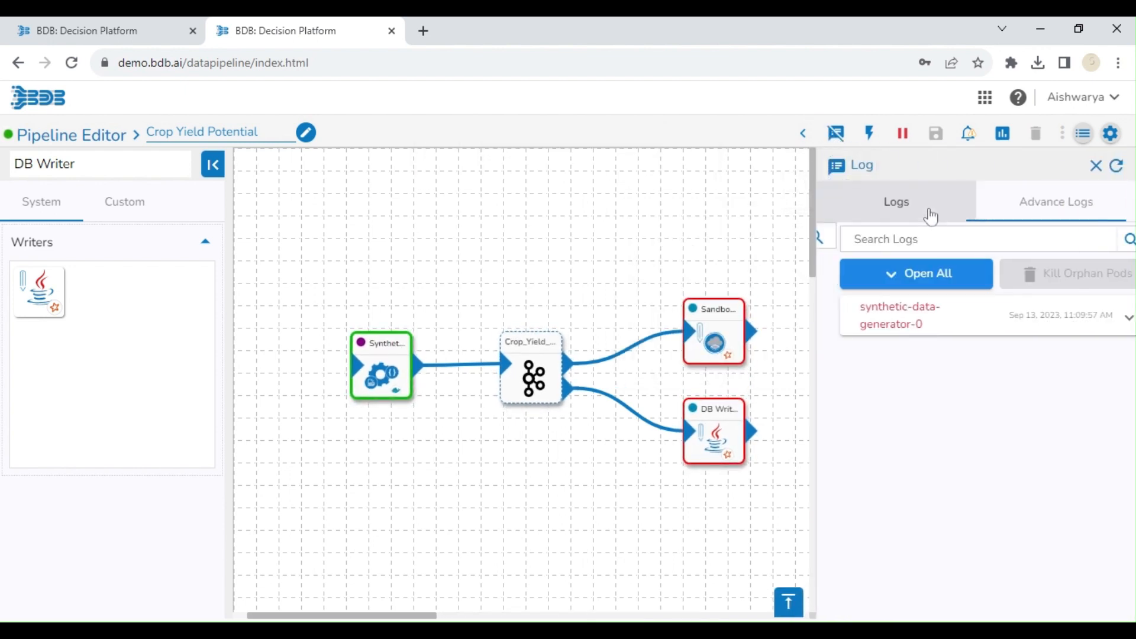
click(1116, 167)
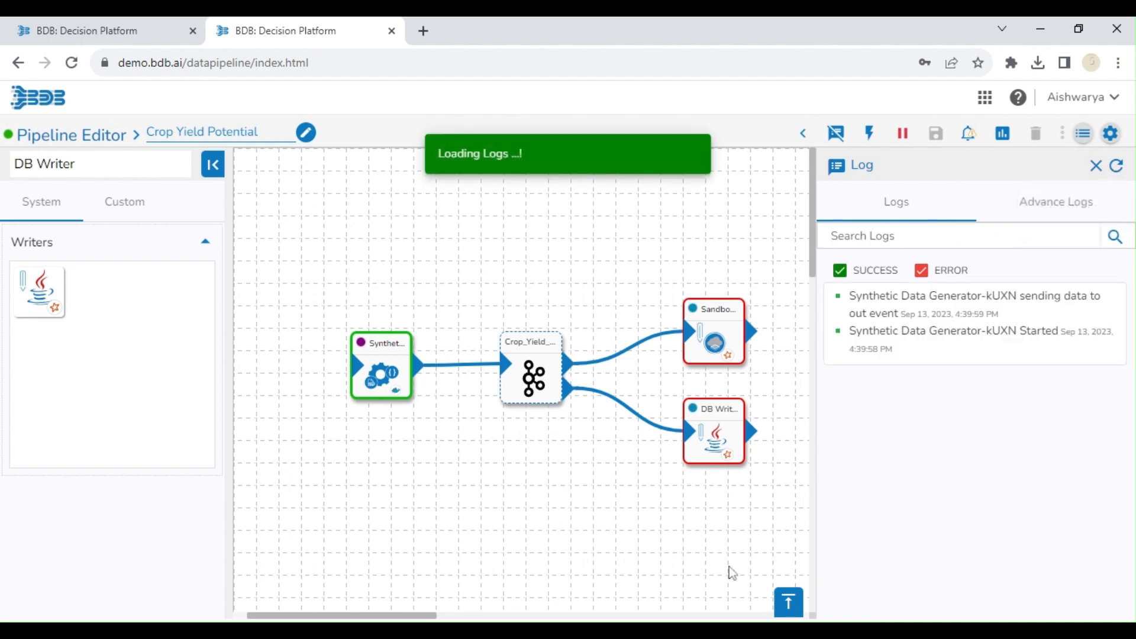
Preview the generated seed data in Crop_Yield_Potential_event_1 at full size, look through its rows and close the preview.
click(543, 386)
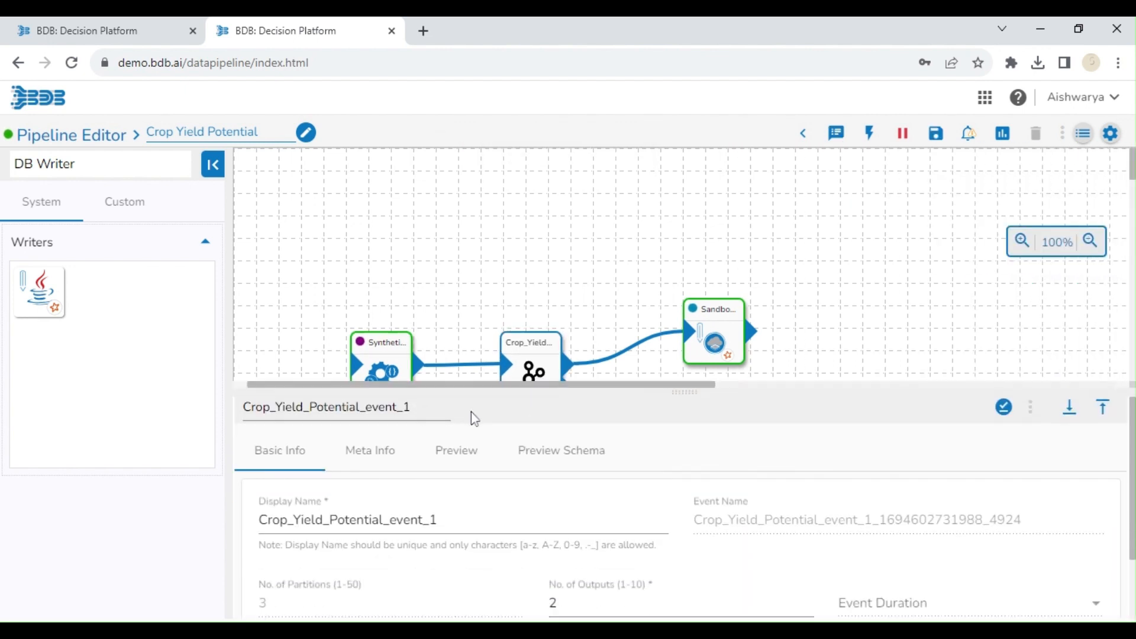
click(459, 450)
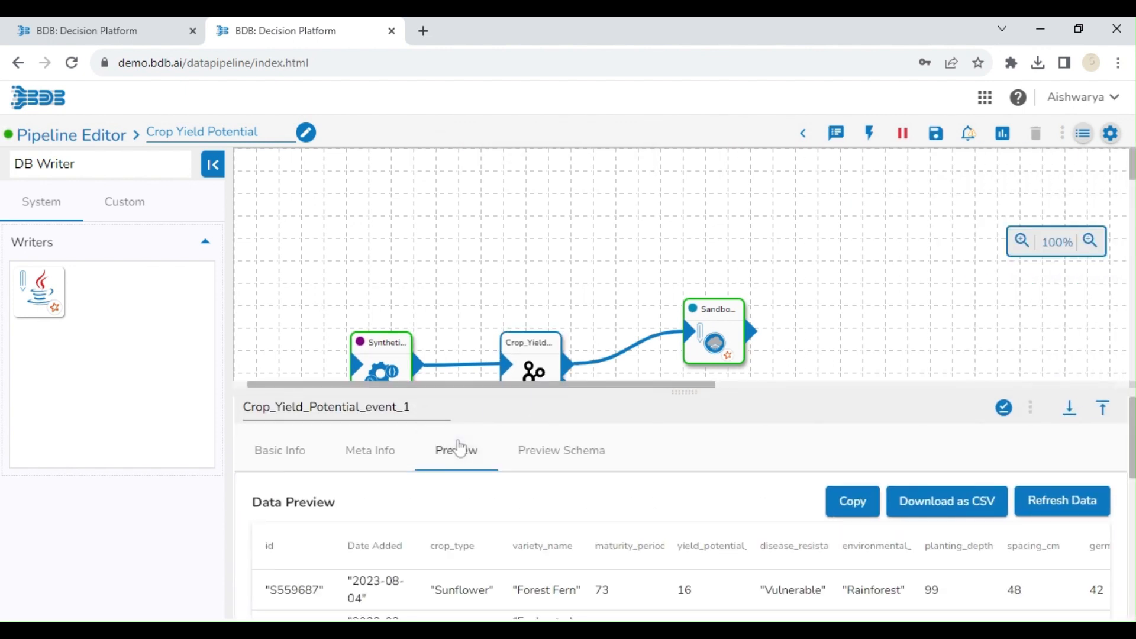
click(1103, 408)
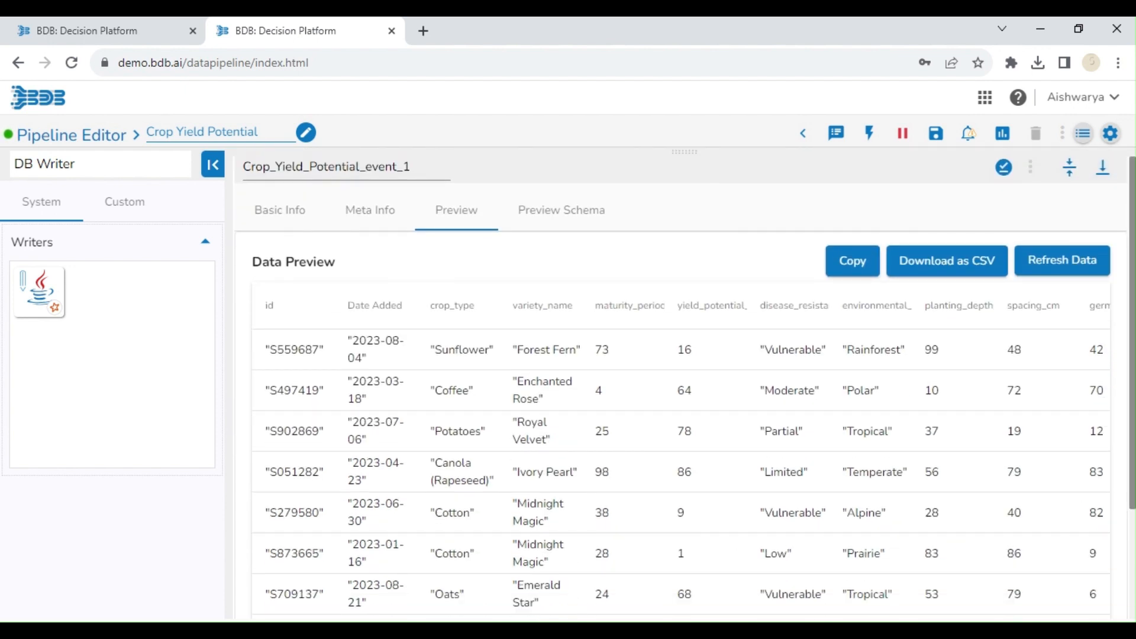
scroll(823, 489, down, 2)
scroll(824, 489, up, 2)
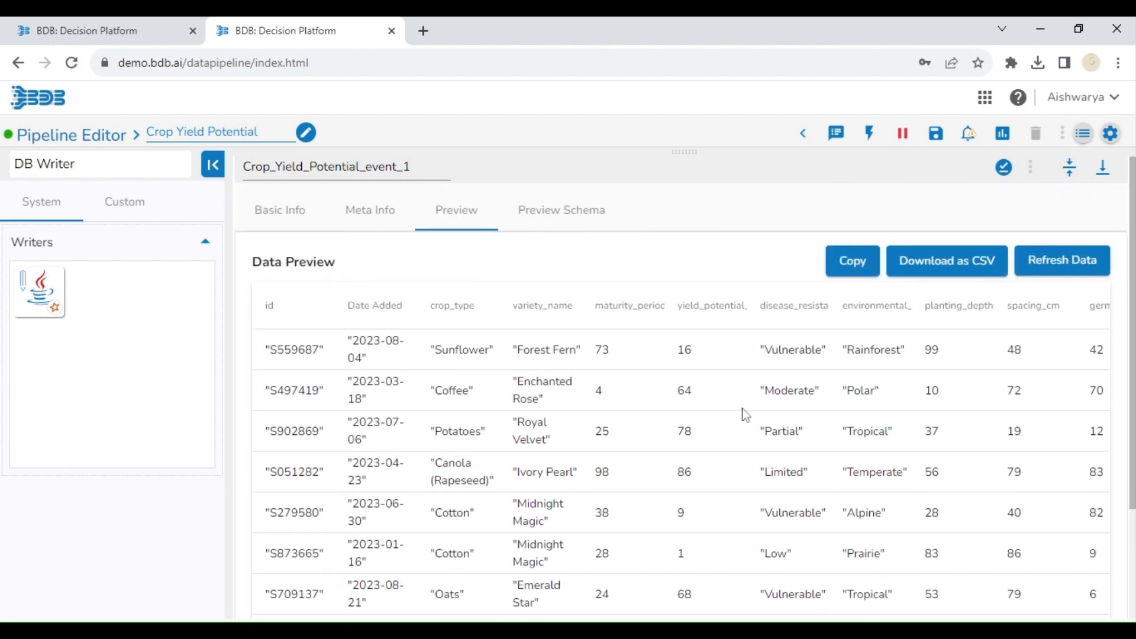
click(1098, 185)
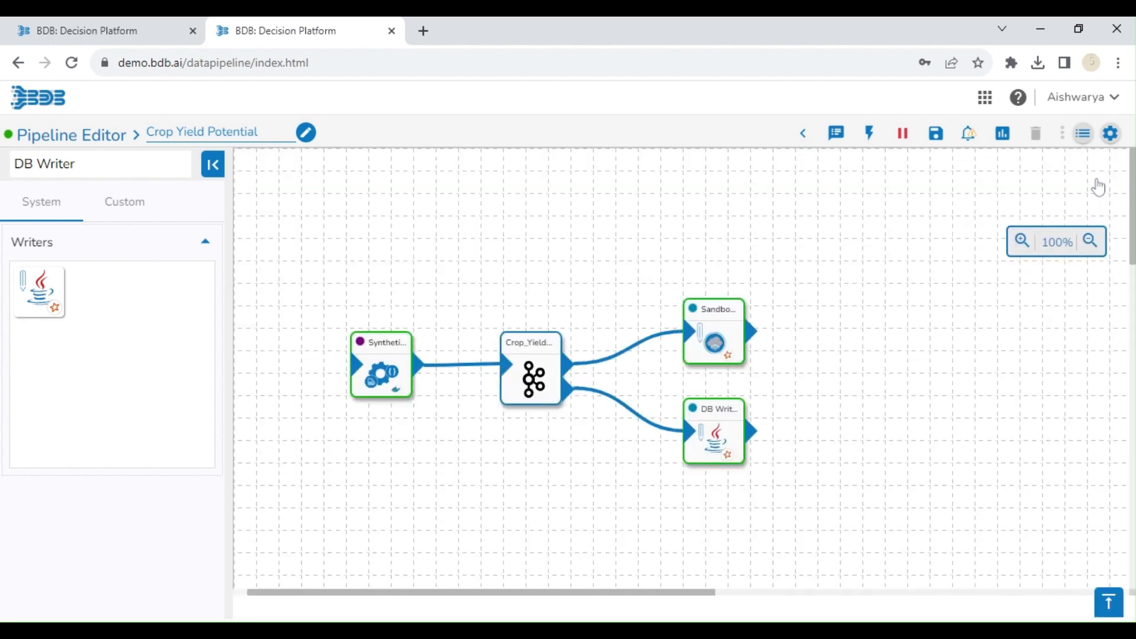
Reload the pipeline's regular logs and its advance logs to check the status of the writer components.
click(710, 327)
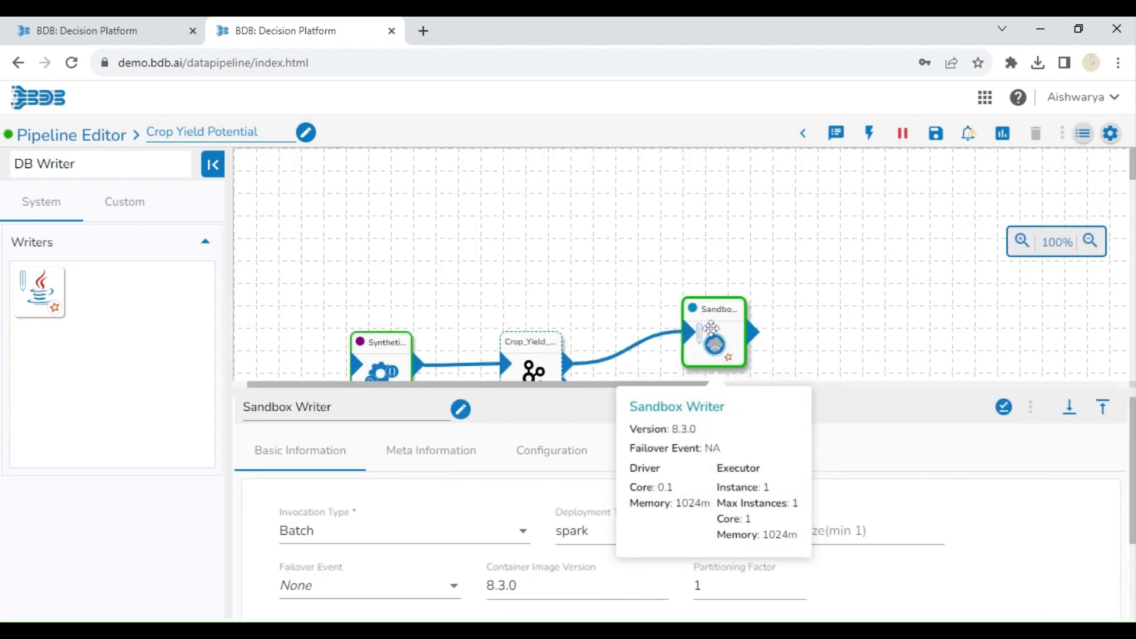
click(776, 318)
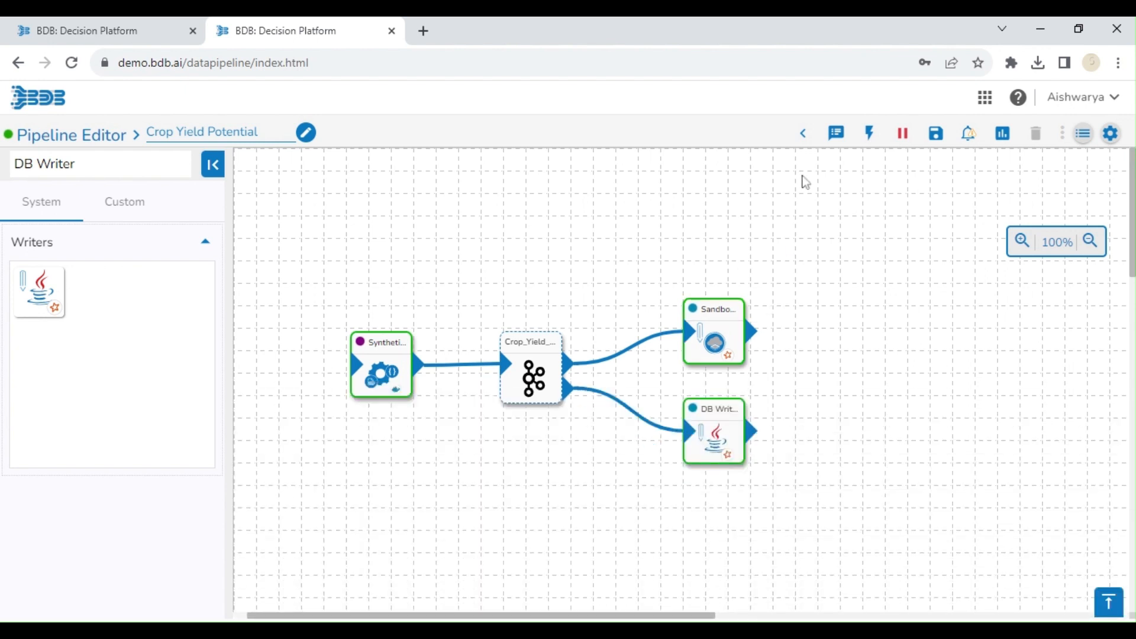
click(836, 133)
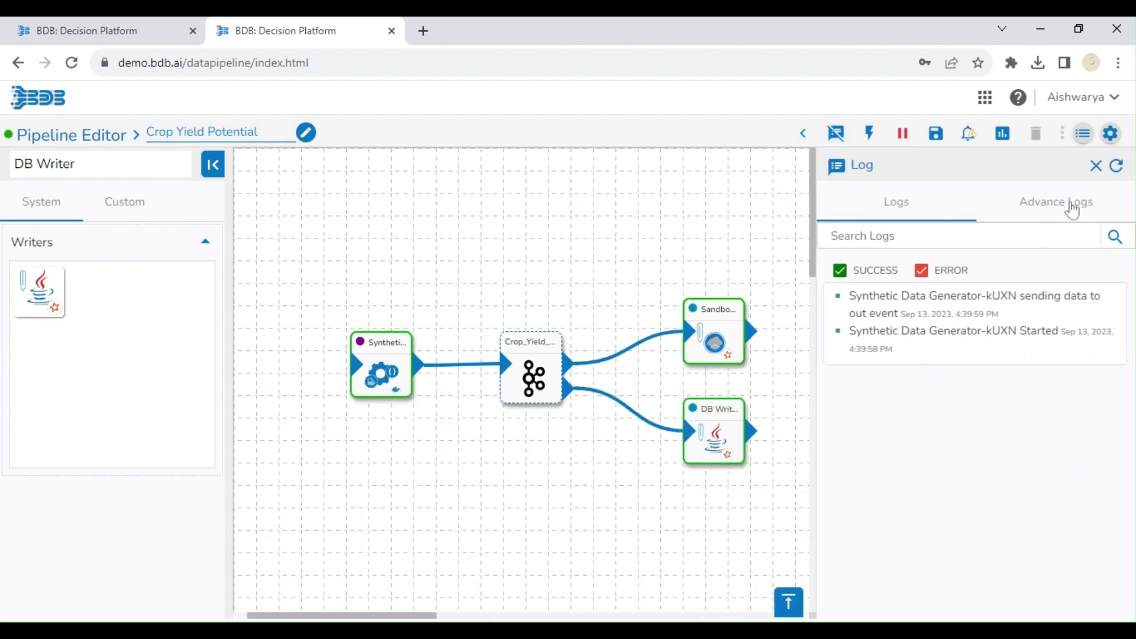
click(1116, 165)
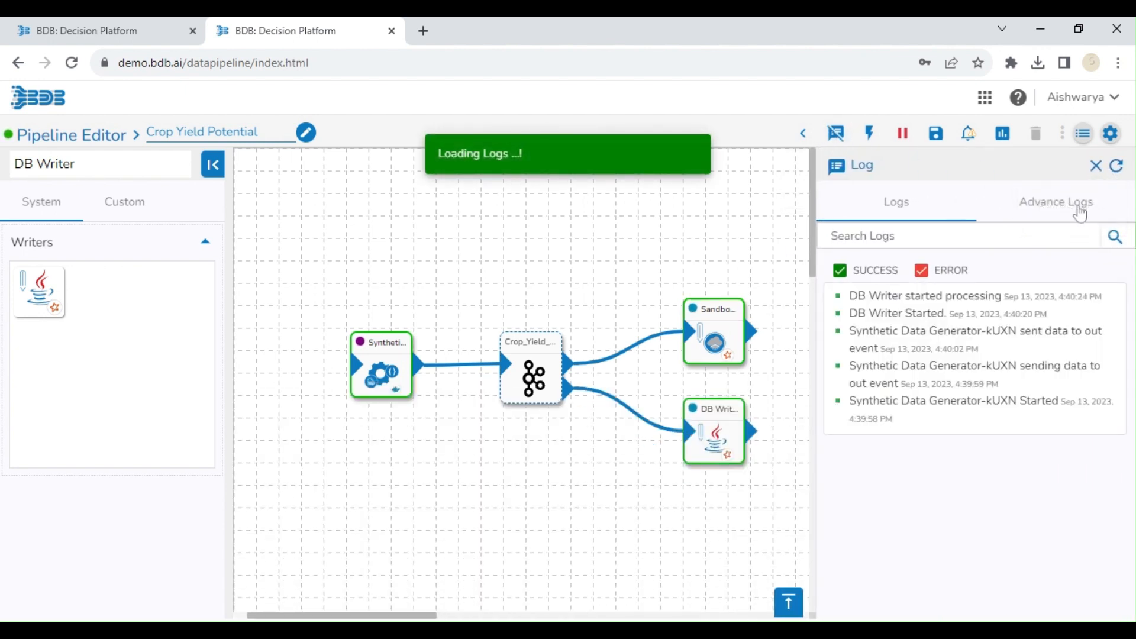
click(1040, 219)
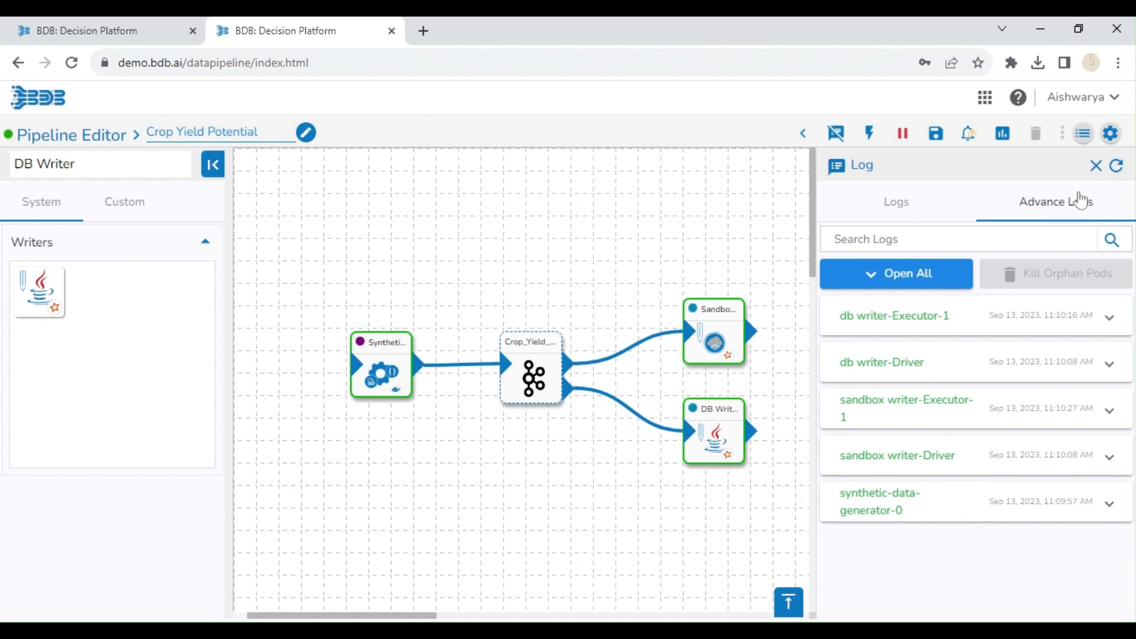
click(1117, 168)
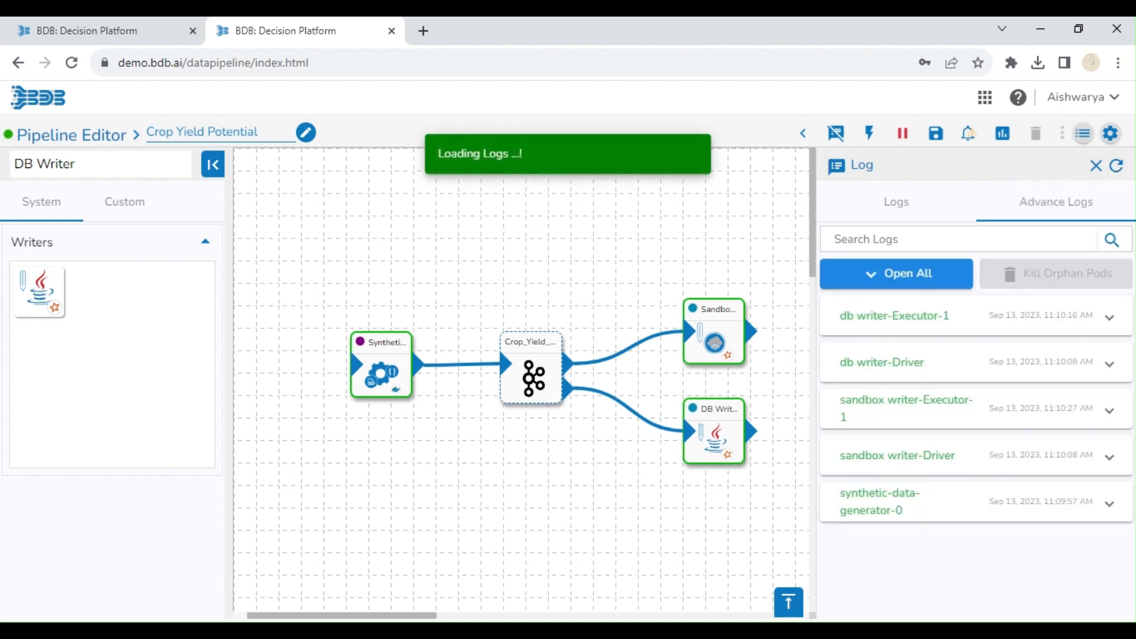
Return to the regular pipeline logs, refresh them twice and read through the Sandbox Writer and DB Writer entries.
click(876, 223)
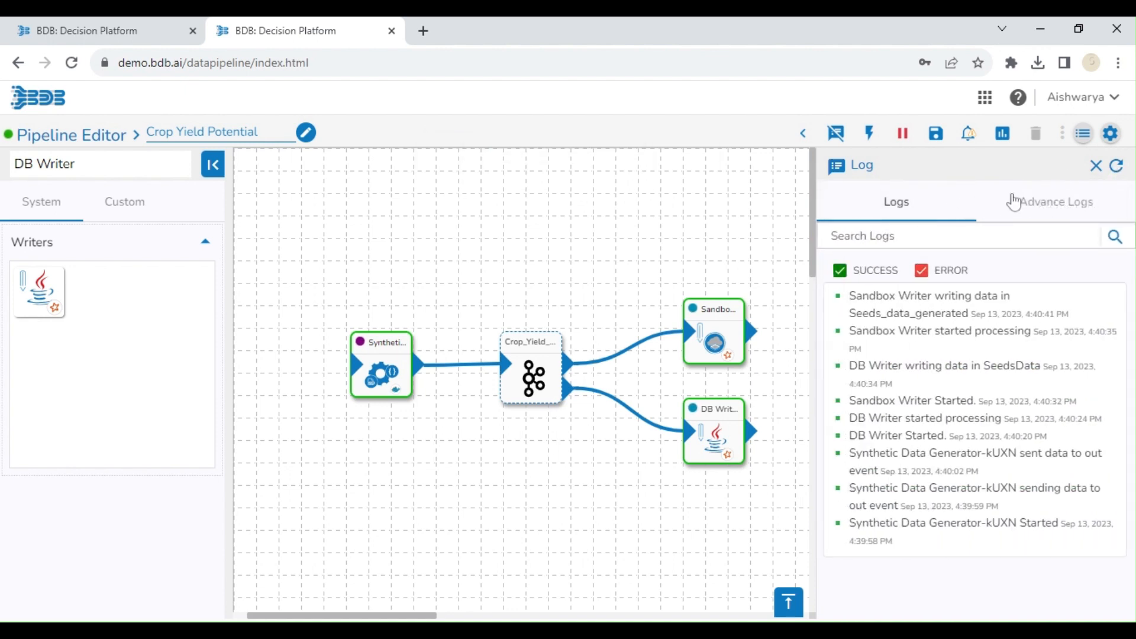
click(1117, 166)
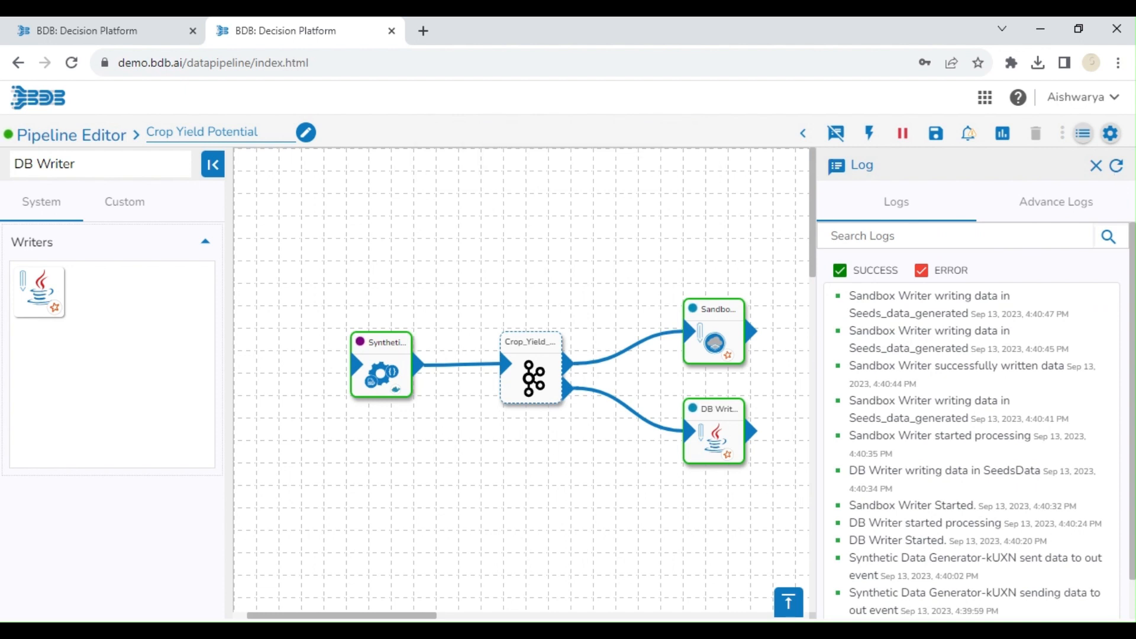
click(1116, 174)
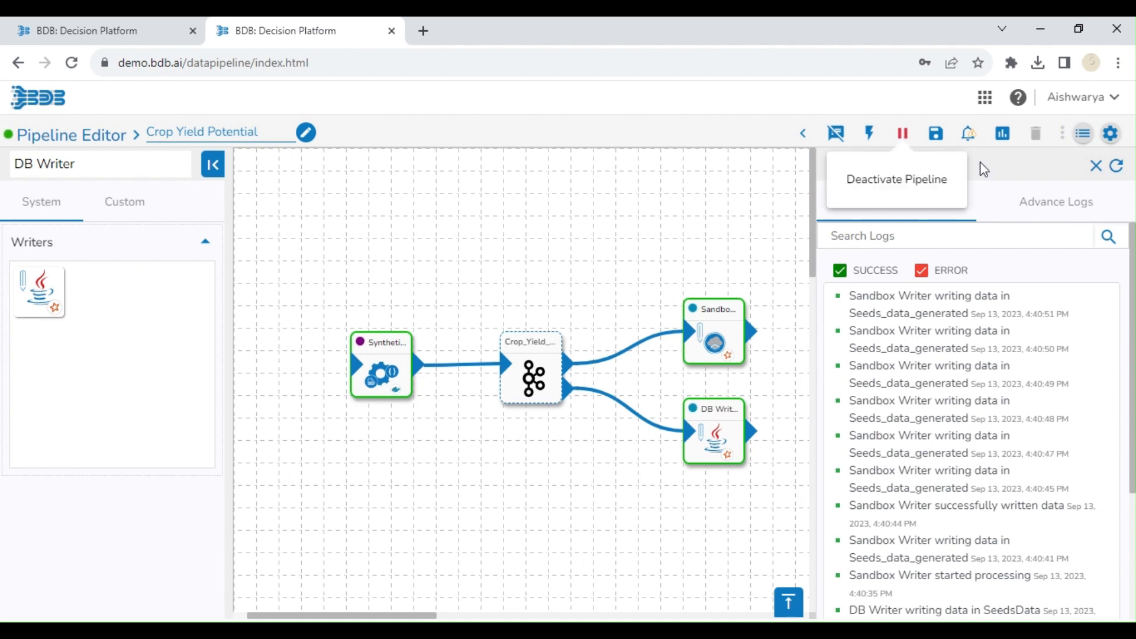
scroll(970, 415, down, 3)
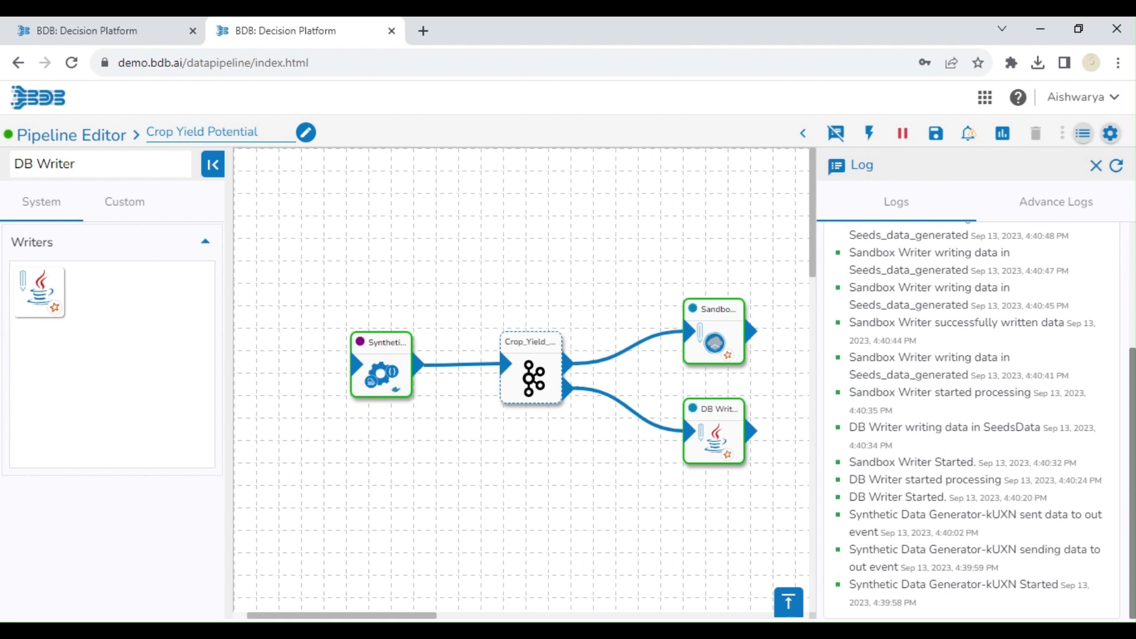
drag(1133, 414, 1133, 284)
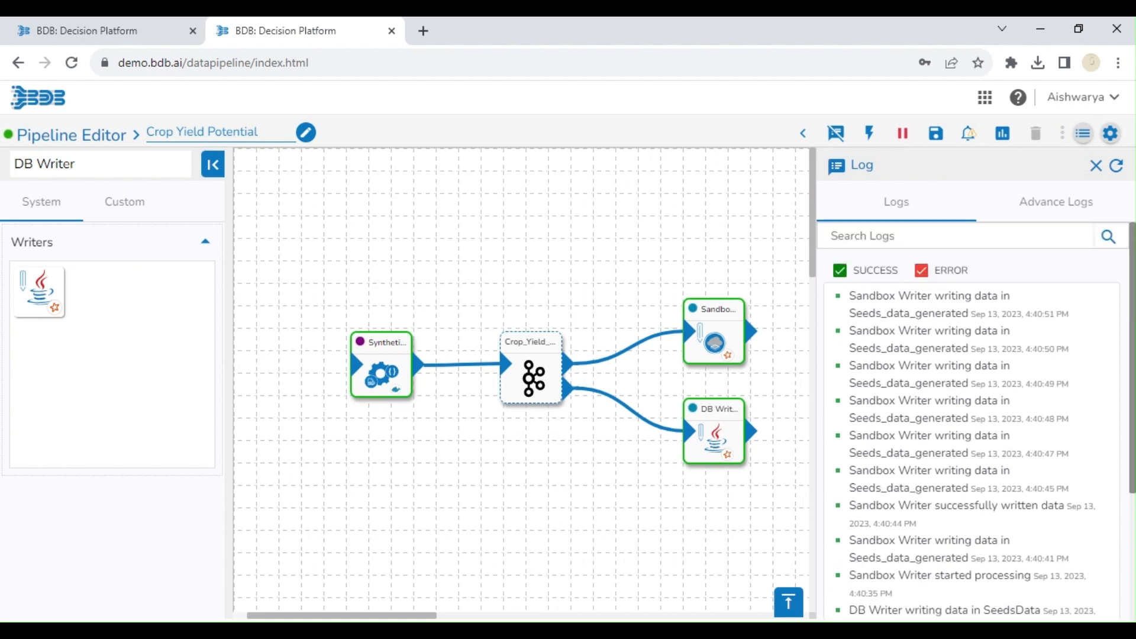
Open the DB Writer component's logs, refresh them and read the entry about writing data in SeedsData.
click(716, 419)
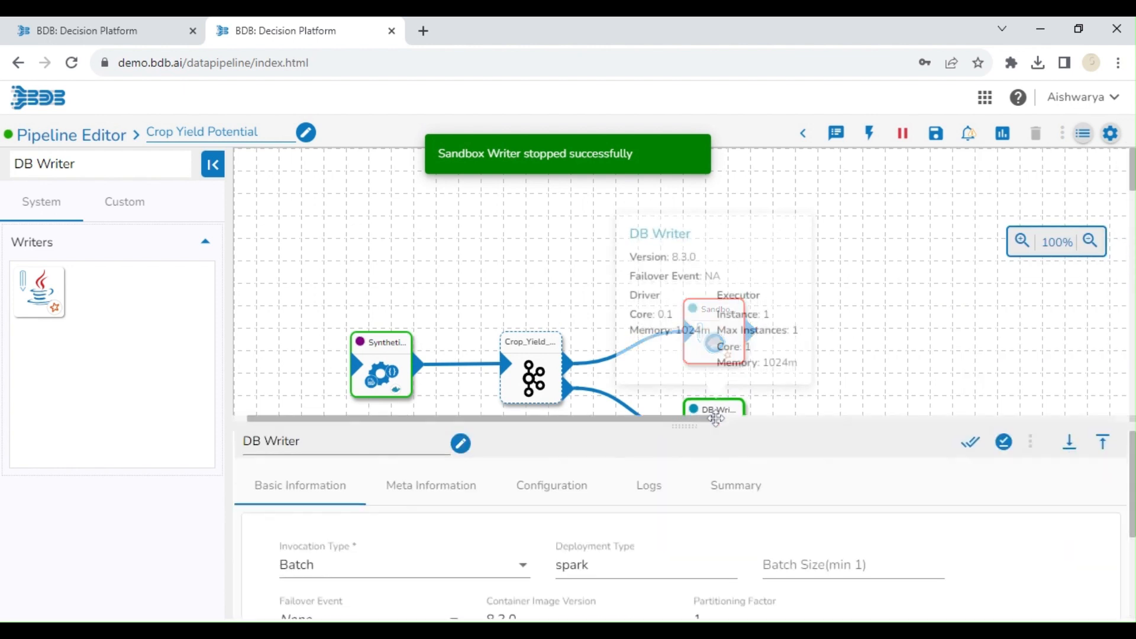
click(643, 471)
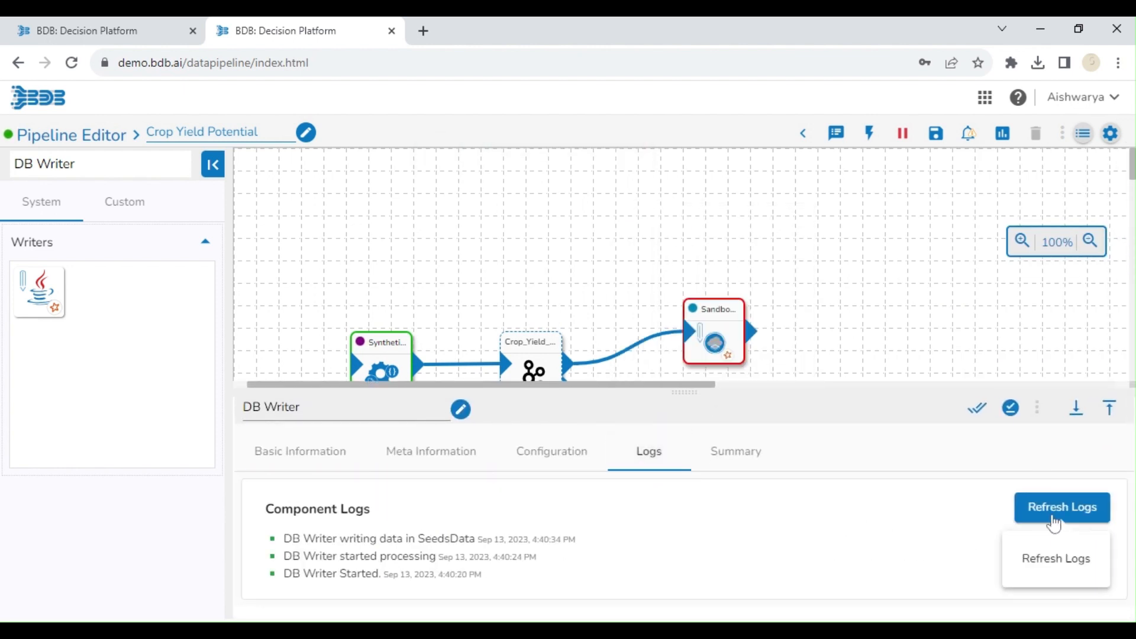
click(1052, 516)
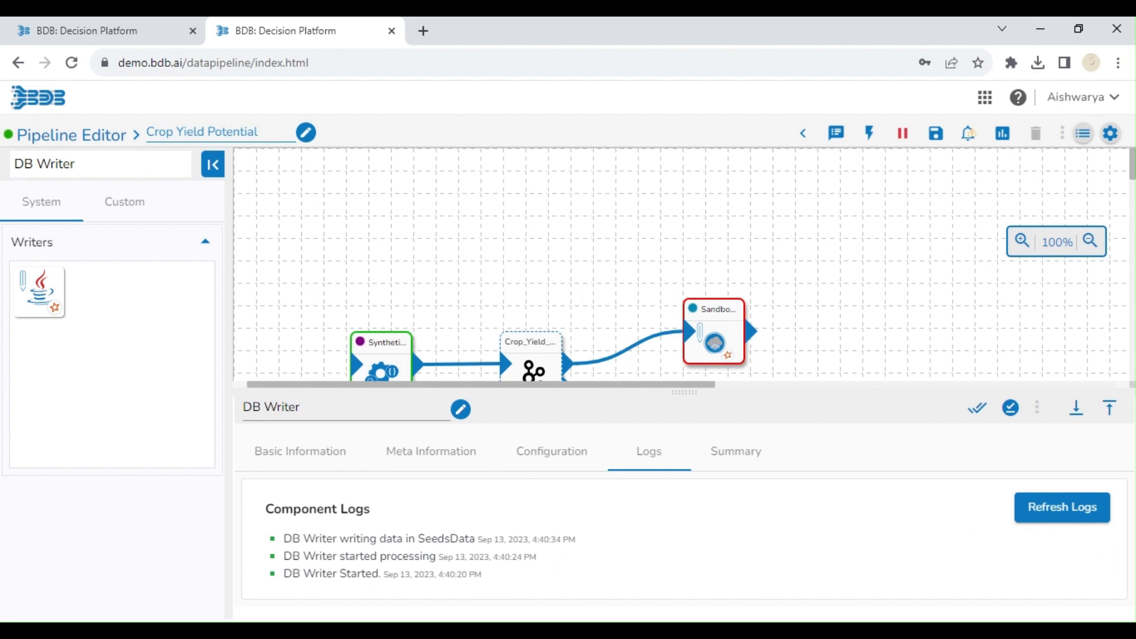
drag(283, 539, 481, 538)
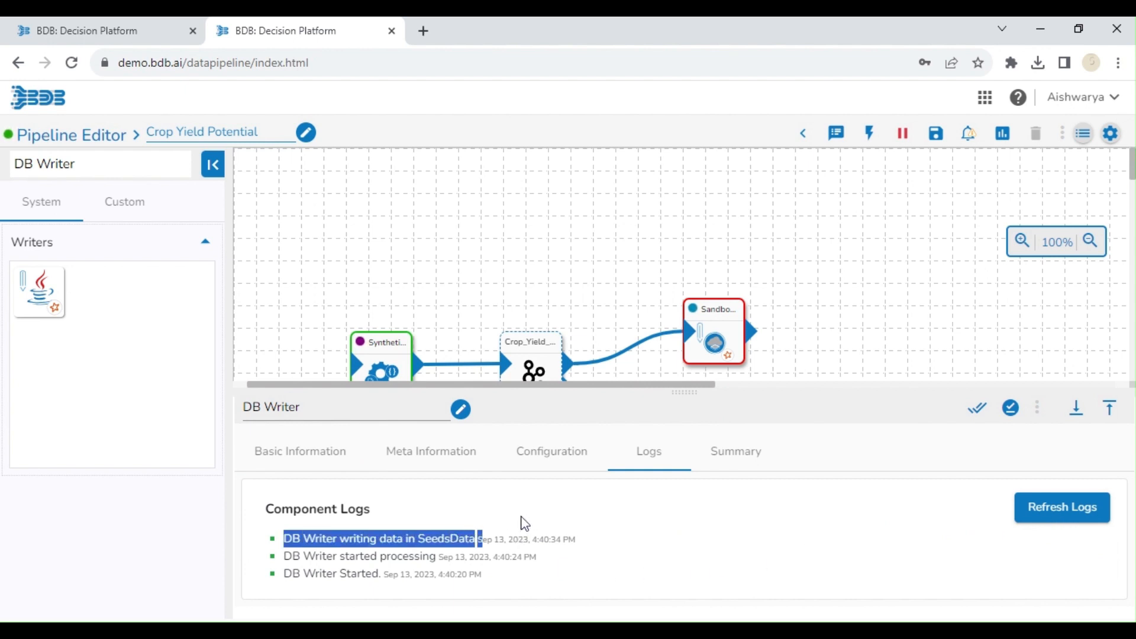
click(524, 524)
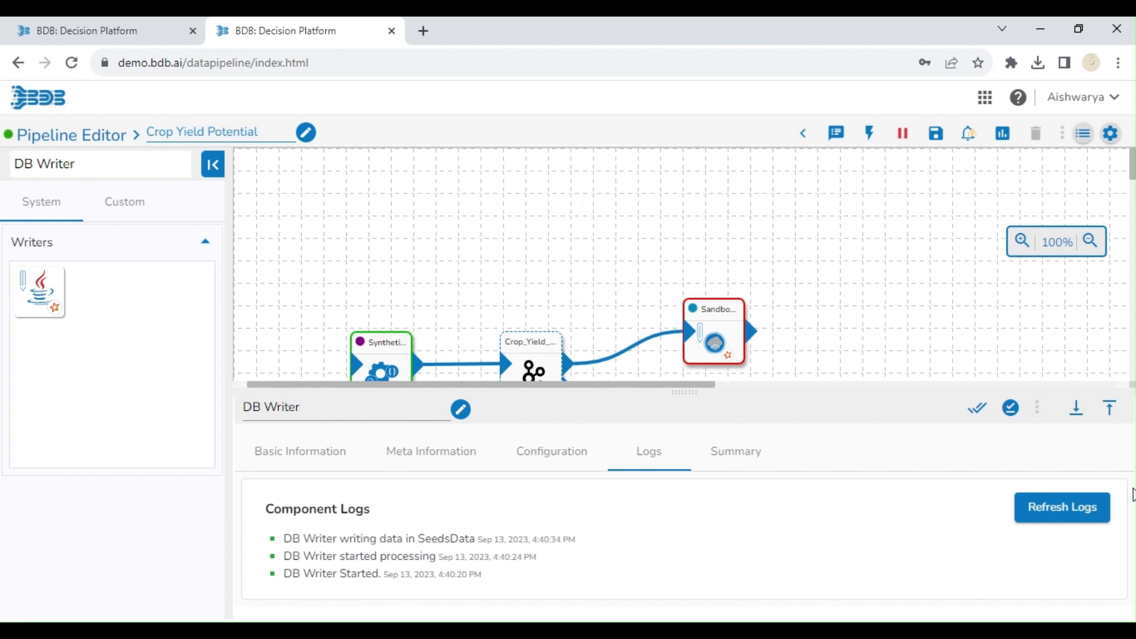
Refresh the DB Writer's component logs again and validate its database connection.
click(1102, 519)
click(1103, 520)
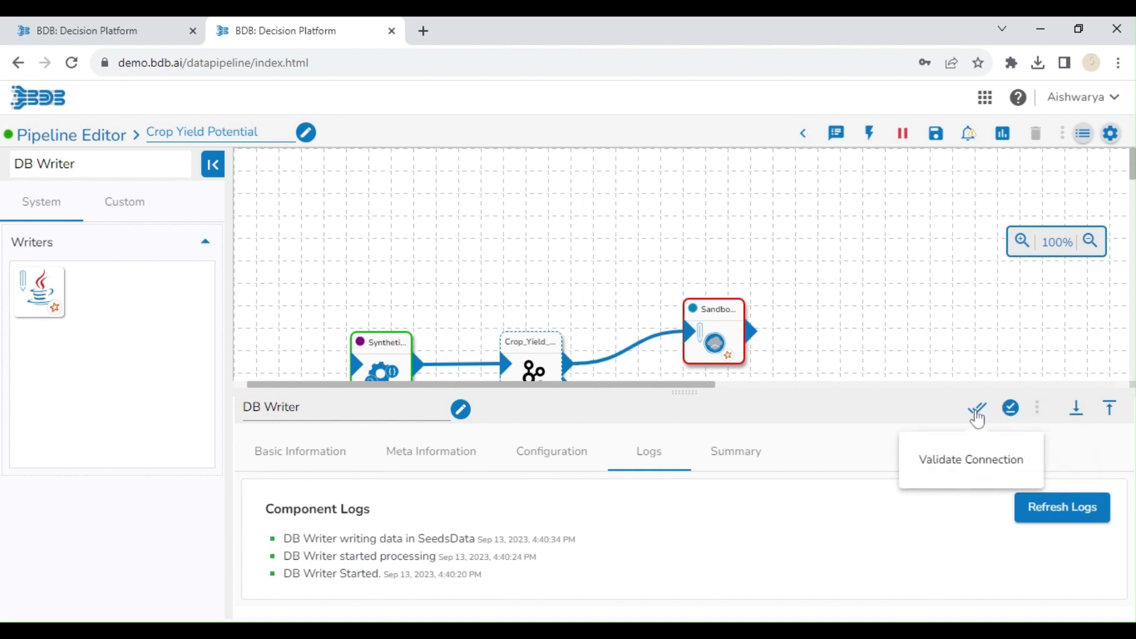
click(977, 412)
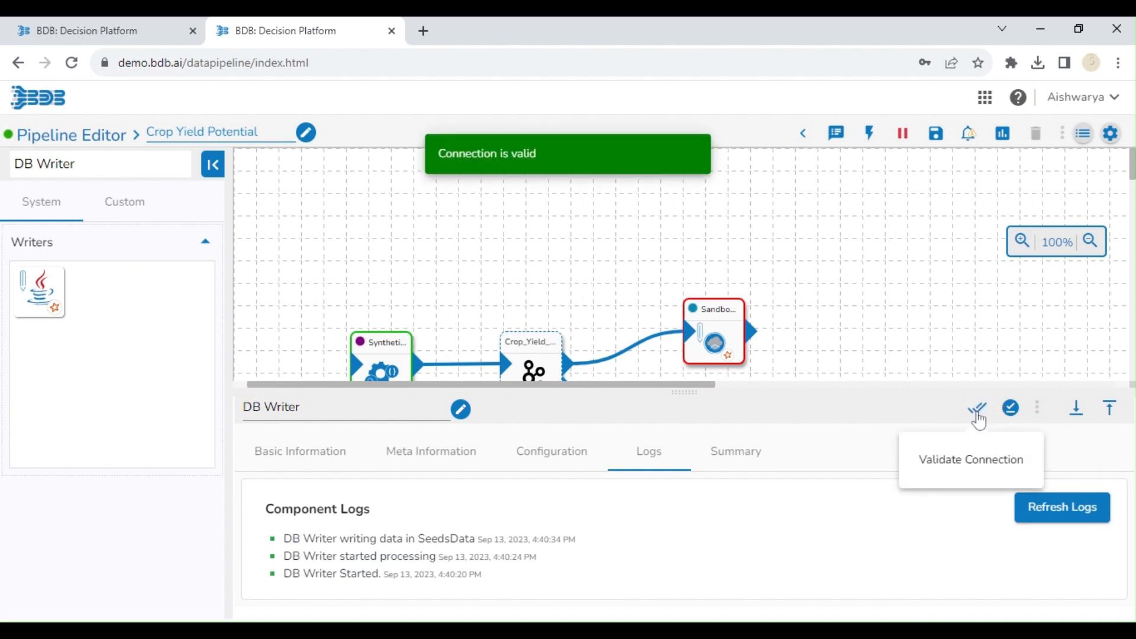
Check the pipeline logs for the two writers and deactivate the Crop Yield Potential pipeline.
click(836, 133)
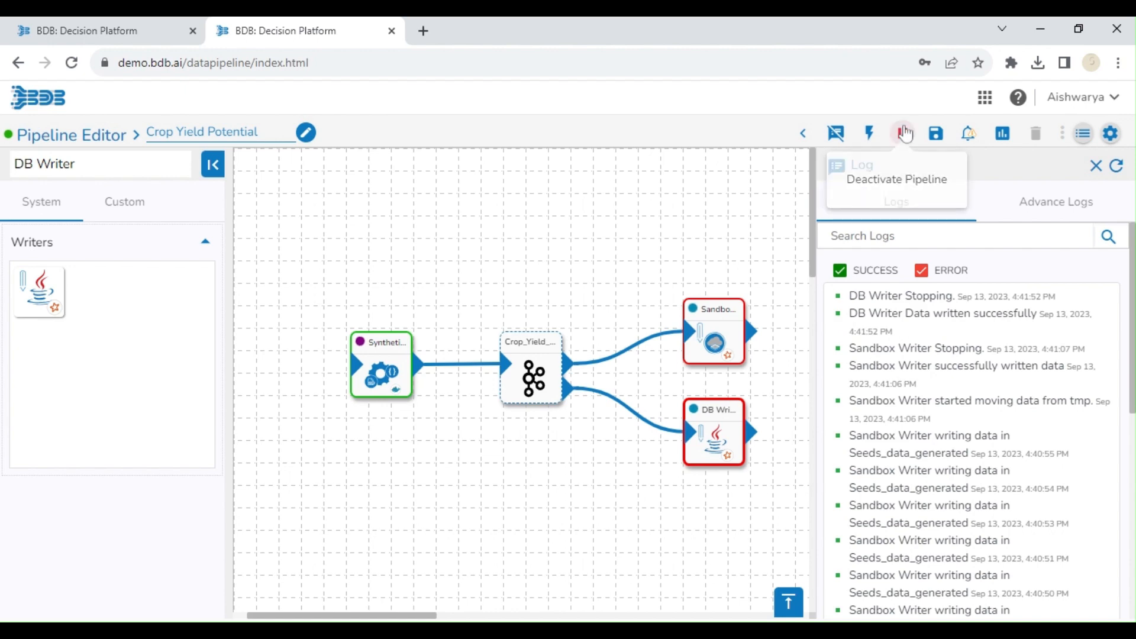
click(902, 133)
click(679, 433)
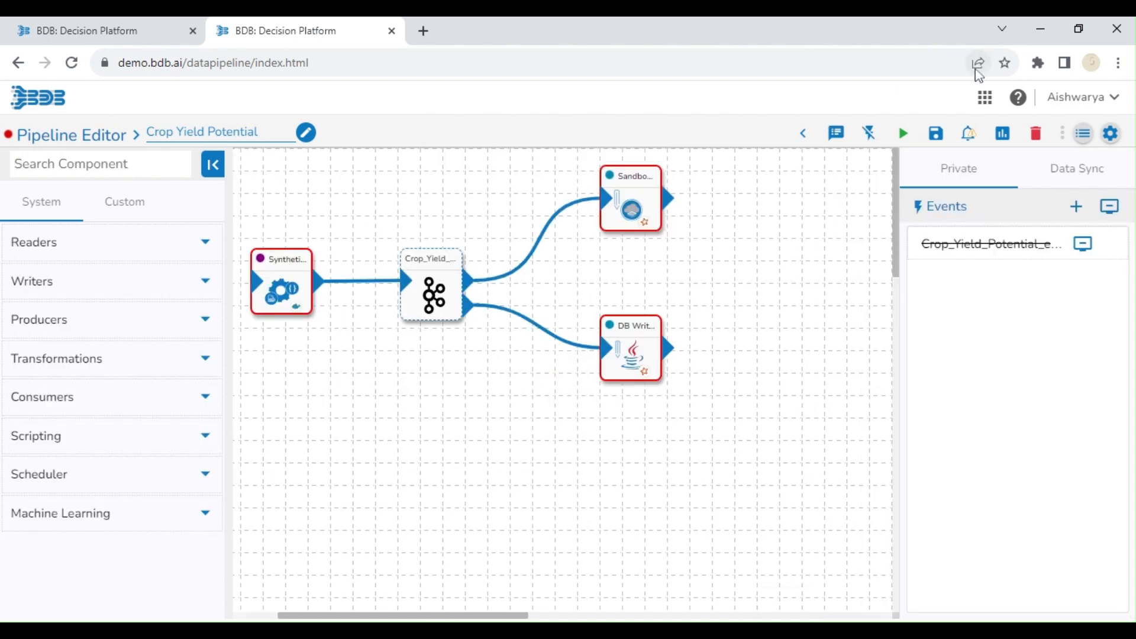
Go to the Data Sandbox list in Data Center and create a data preparation from Seeds_data_generated.
click(984, 97)
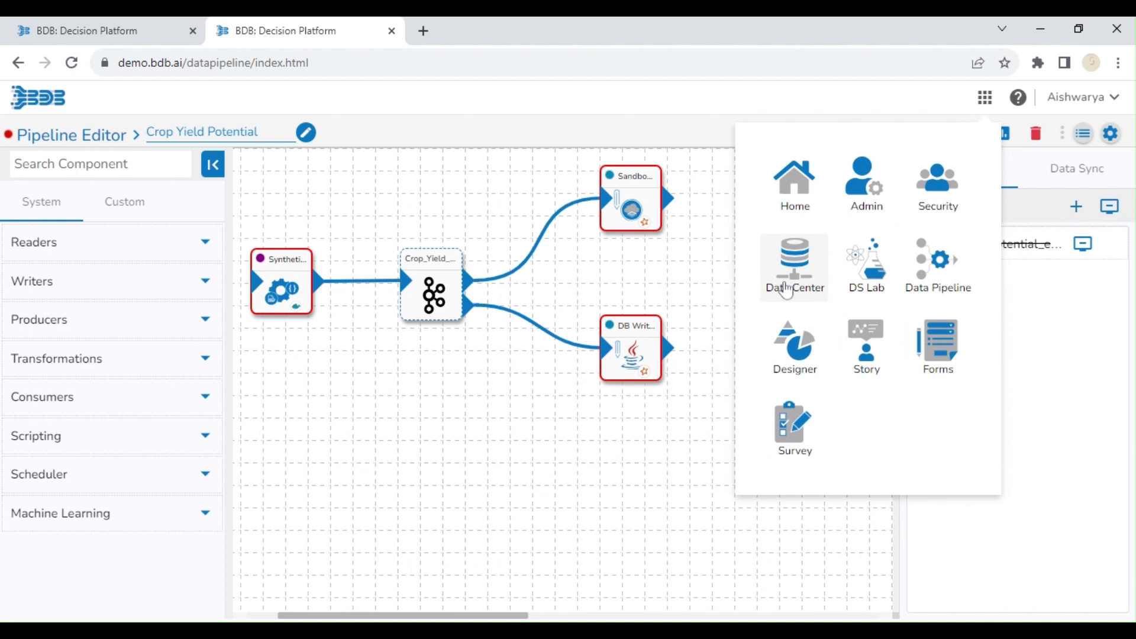
click(786, 290)
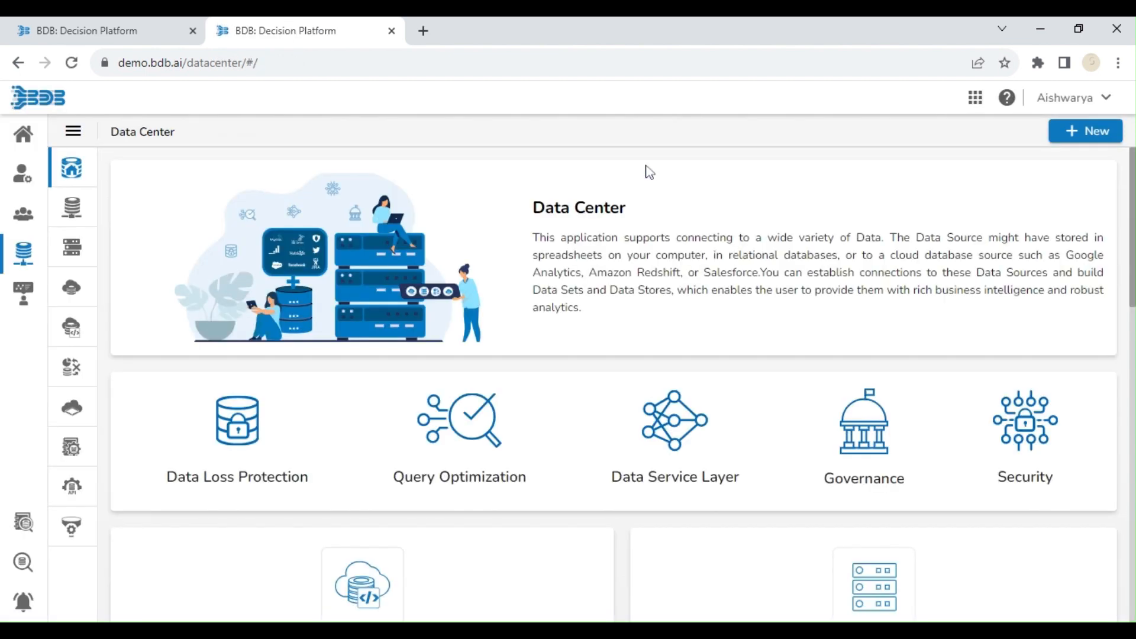
click(84, 407)
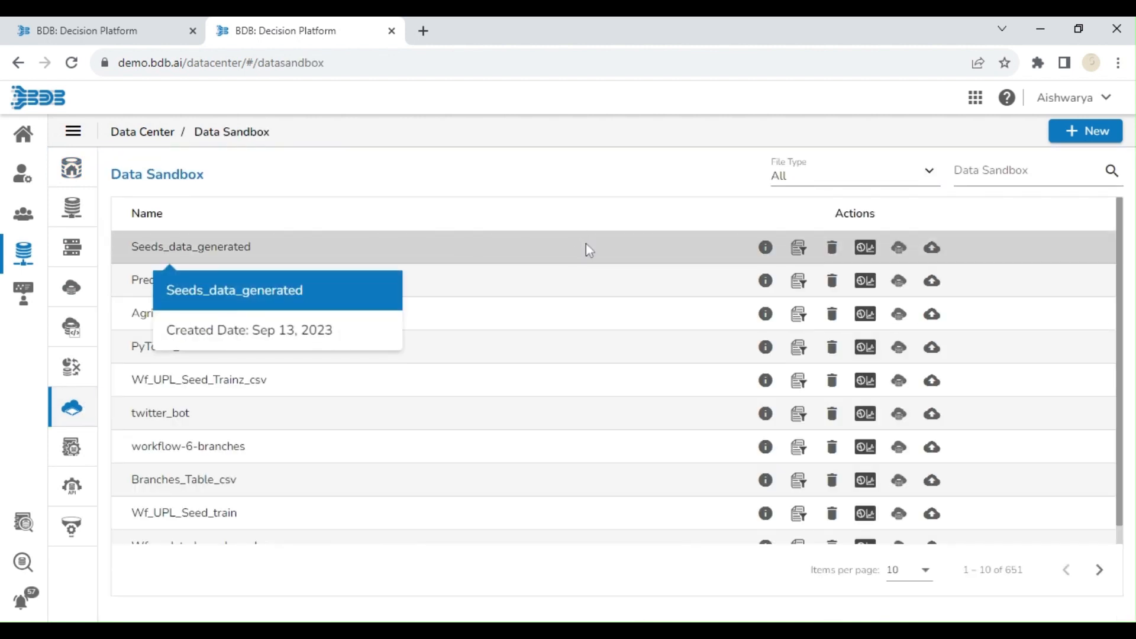
click(800, 256)
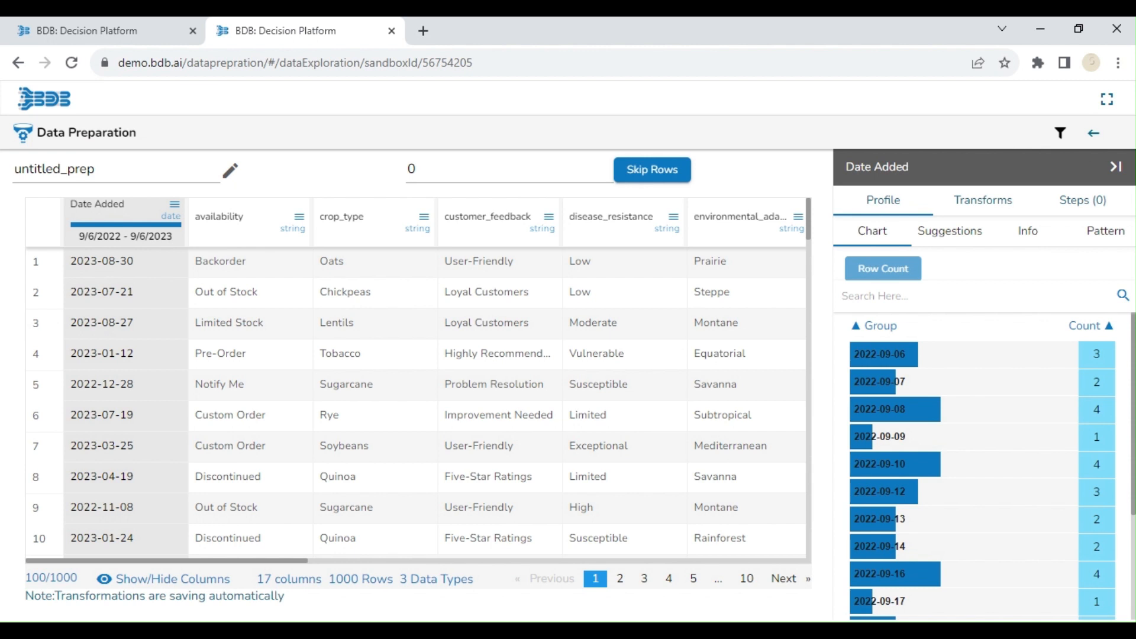
Rename the untitled data preparation as Seeds_data_prep.
drag(95, 169, 3, 219)
key(BackSpace)
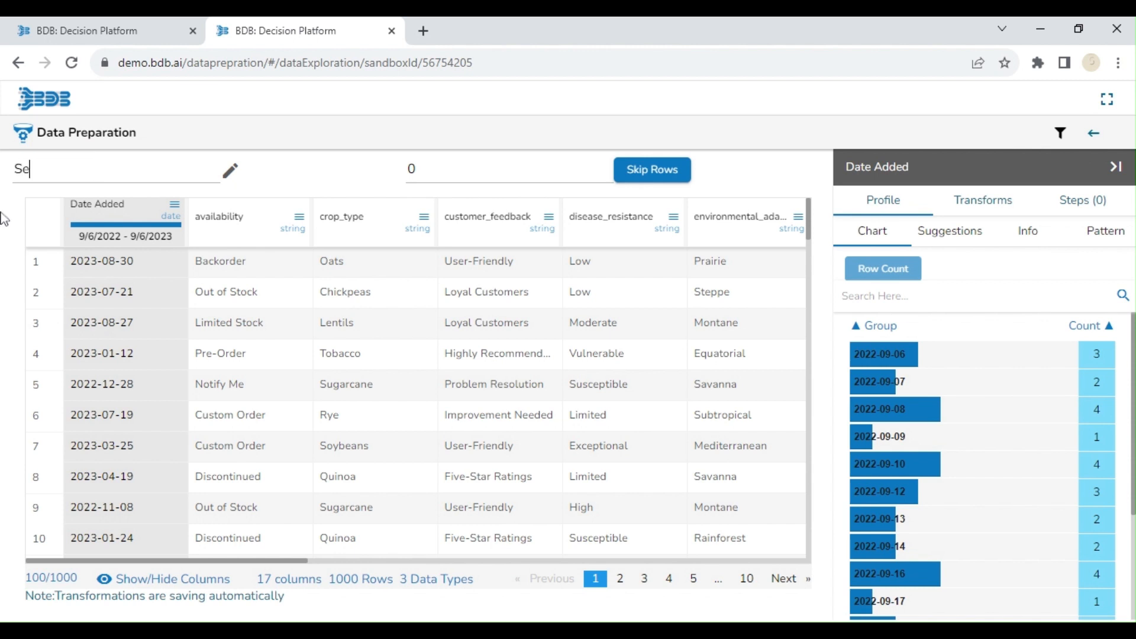
text(Seeds_data_prep)
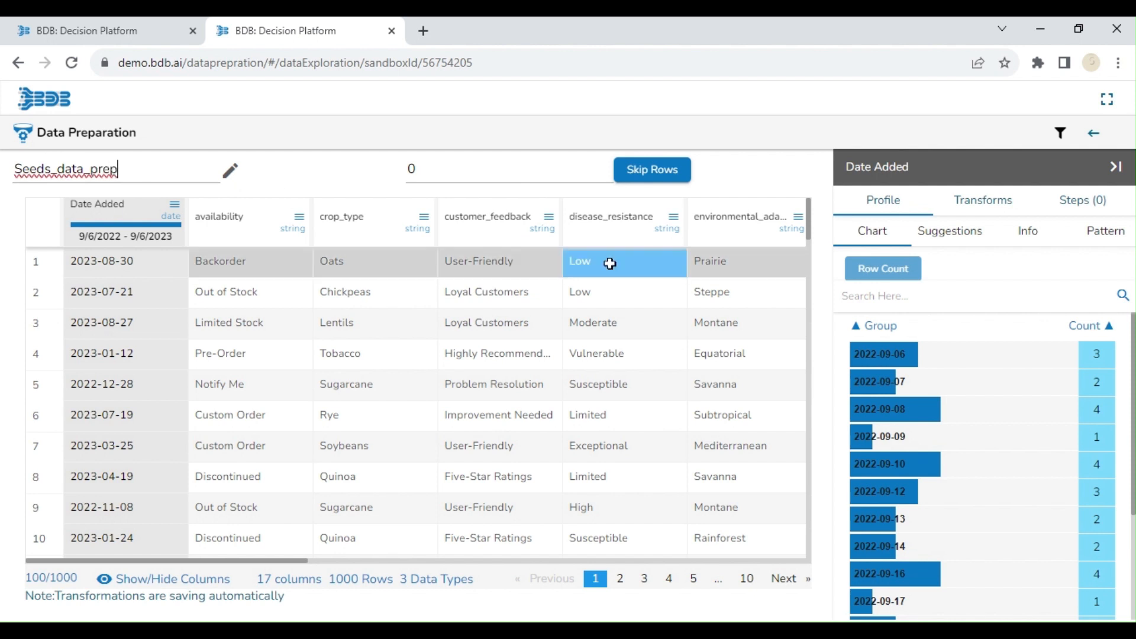
click(530, 284)
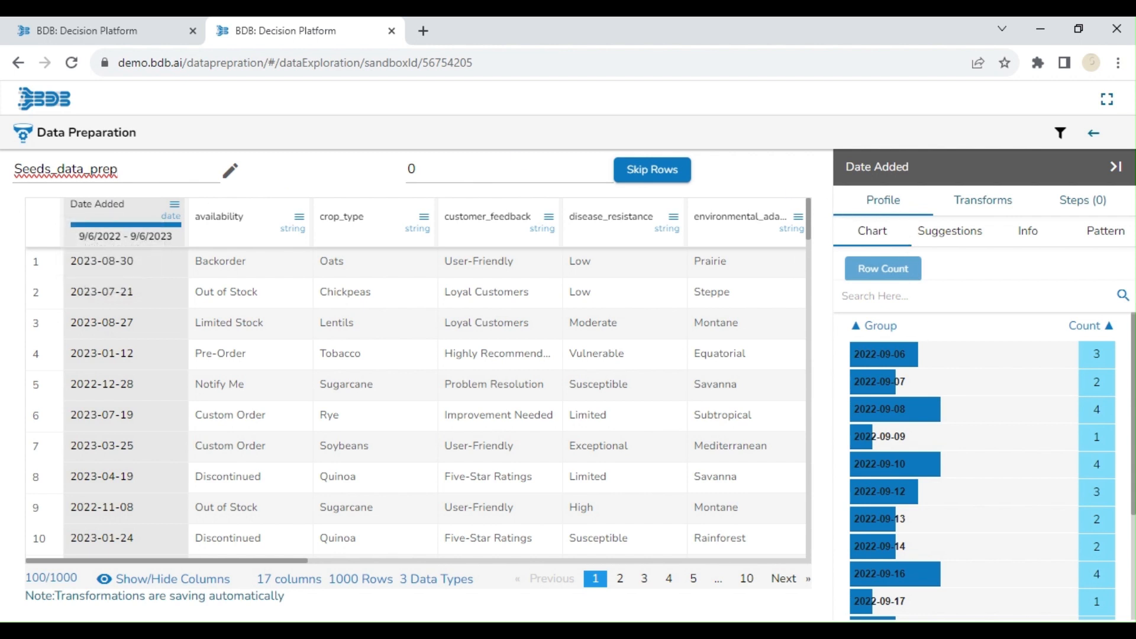
click(875, 296)
text(r)
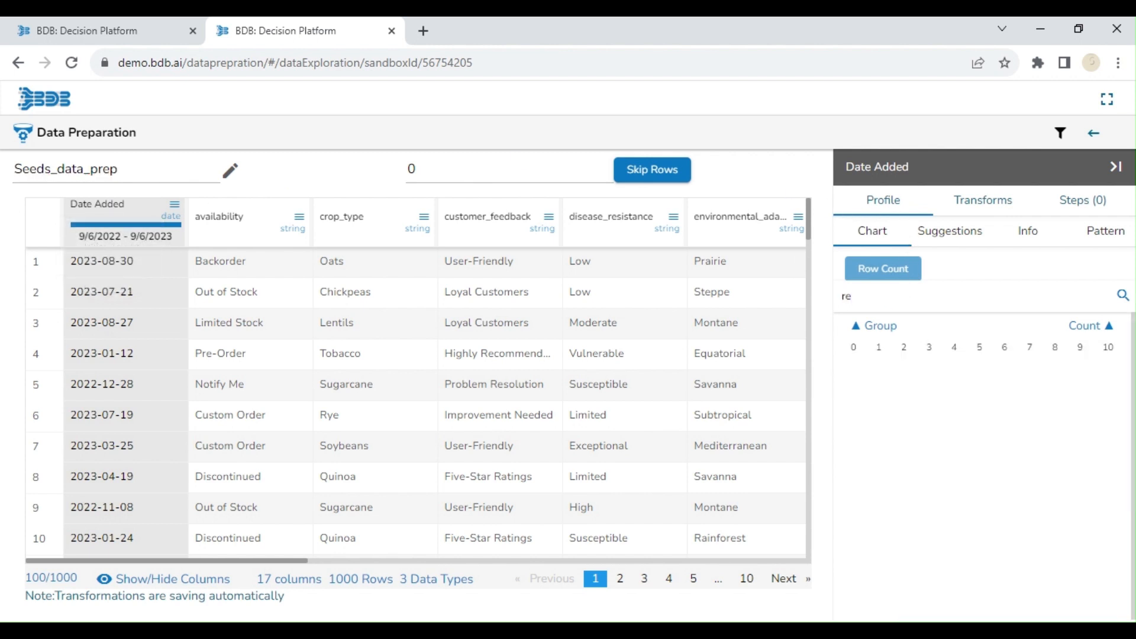
key(BackSpace)
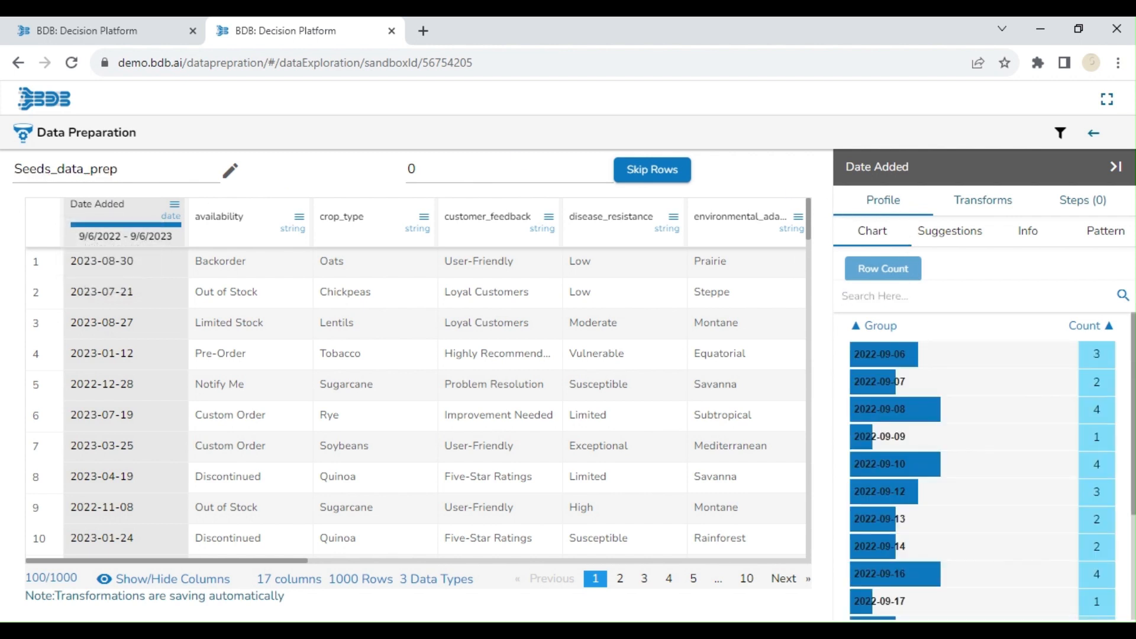
Find the Rename Column transform and rename the Date Added column to Date.
click(987, 199)
text(ren)
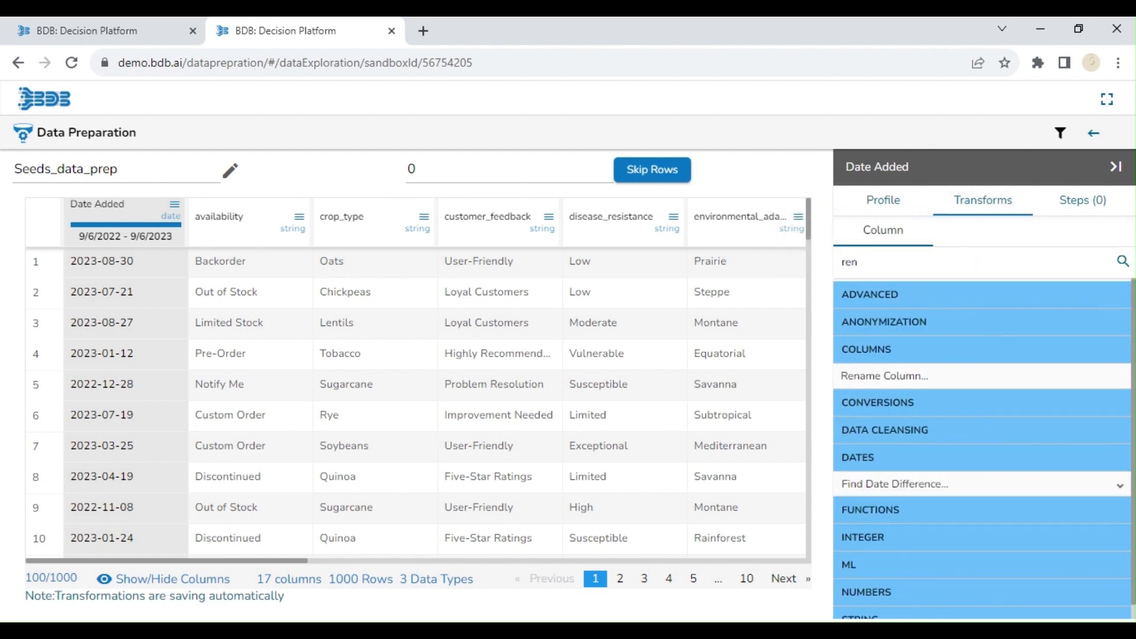
click(930, 382)
click(358, 374)
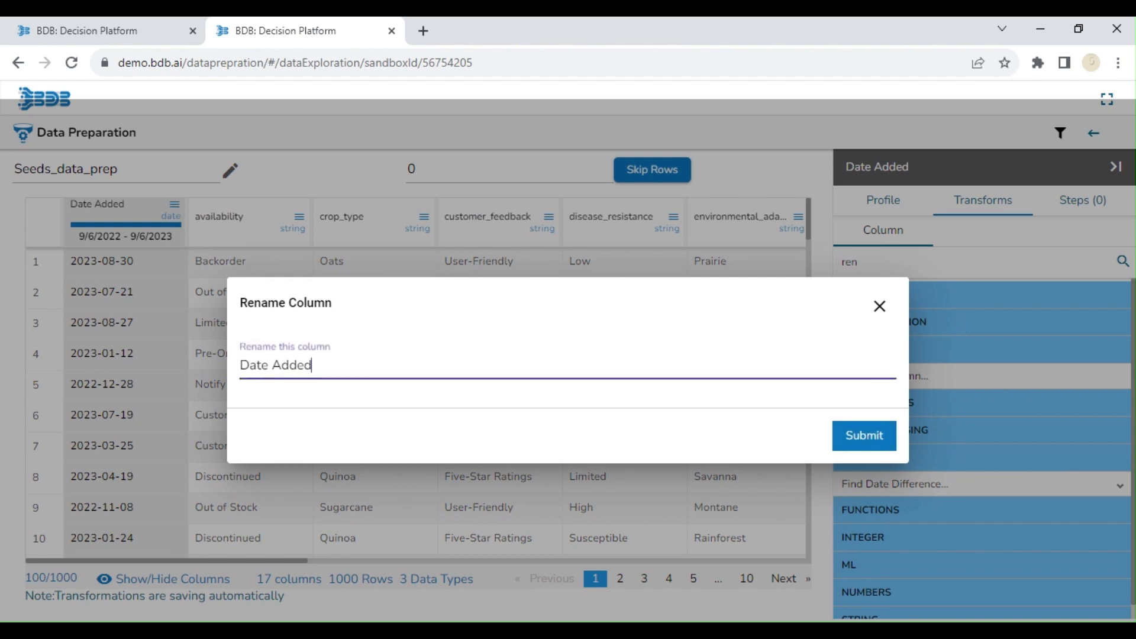
key(BackSpace)
key(BackSpace)
key(BackSpace)
key(BackSpace)
click(867, 436)
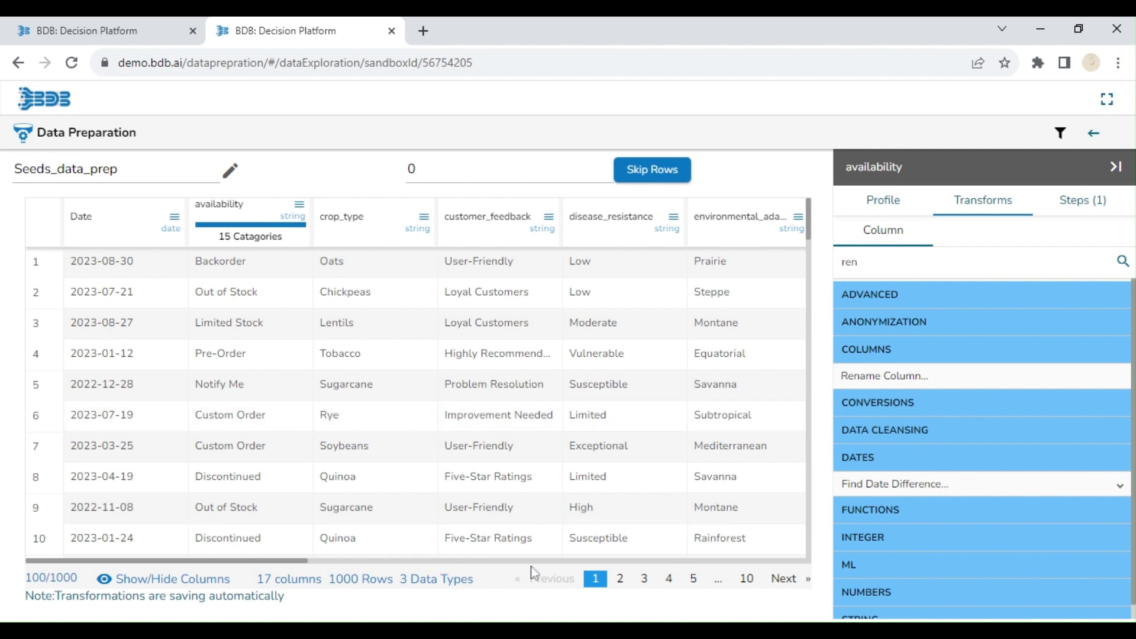
Delete the yield_potential_kg_per_ha column with the Delete column transform.
drag(305, 565, 851, 577)
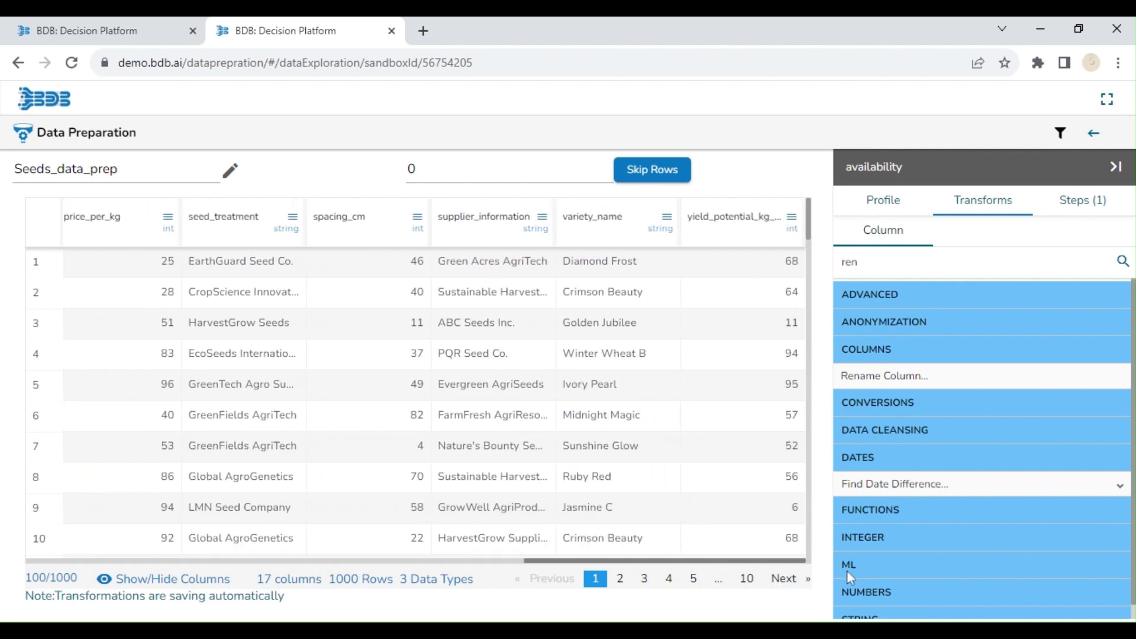
click(744, 241)
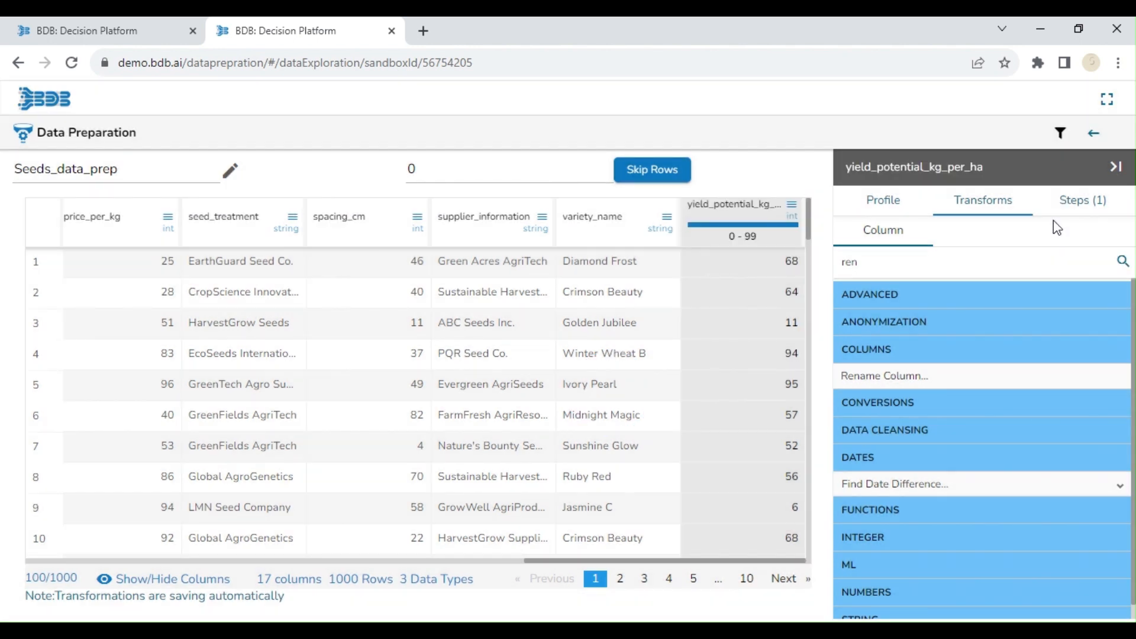
drag(859, 261, 731, 248)
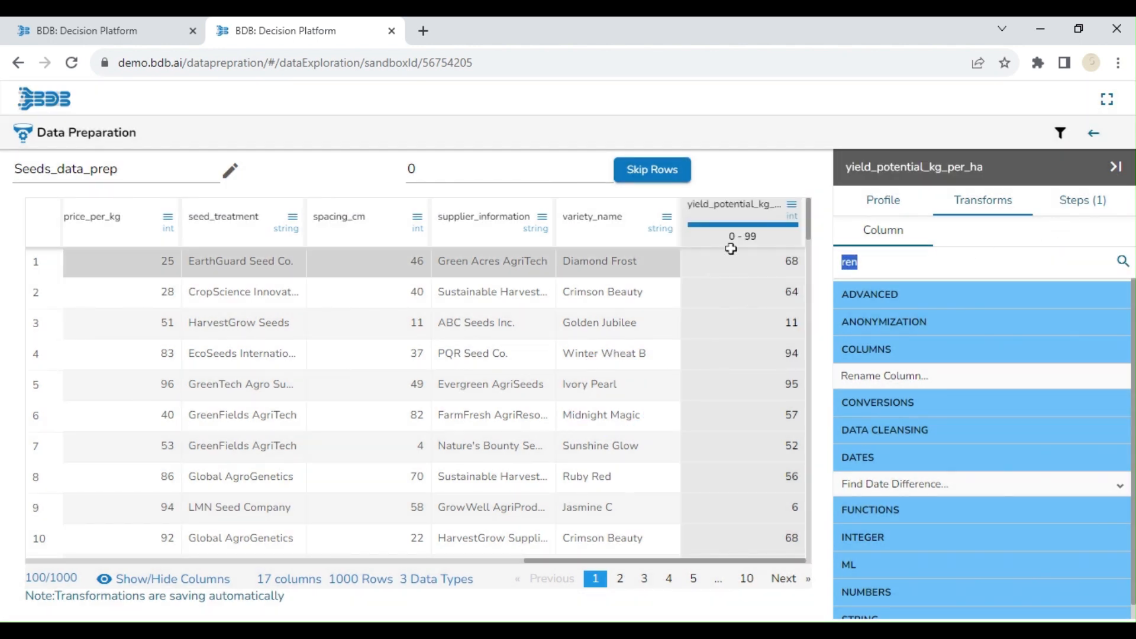
text(del)
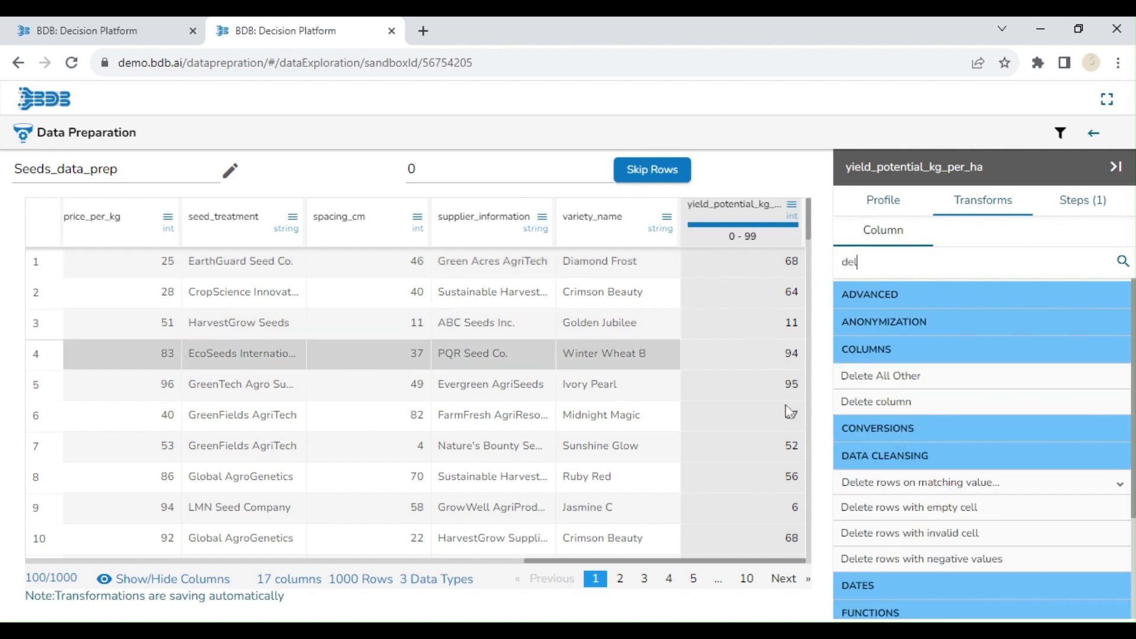
click(882, 413)
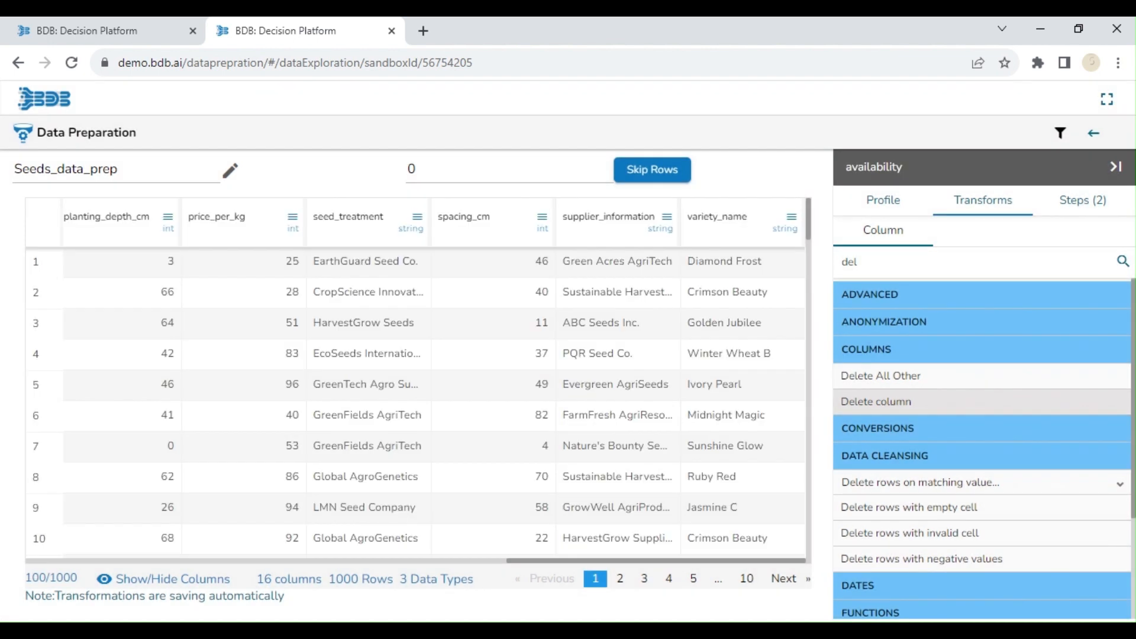
Review the transformation steps recorded for Seeds_data_prep, leave the preparation and close its browser tab.
click(1076, 205)
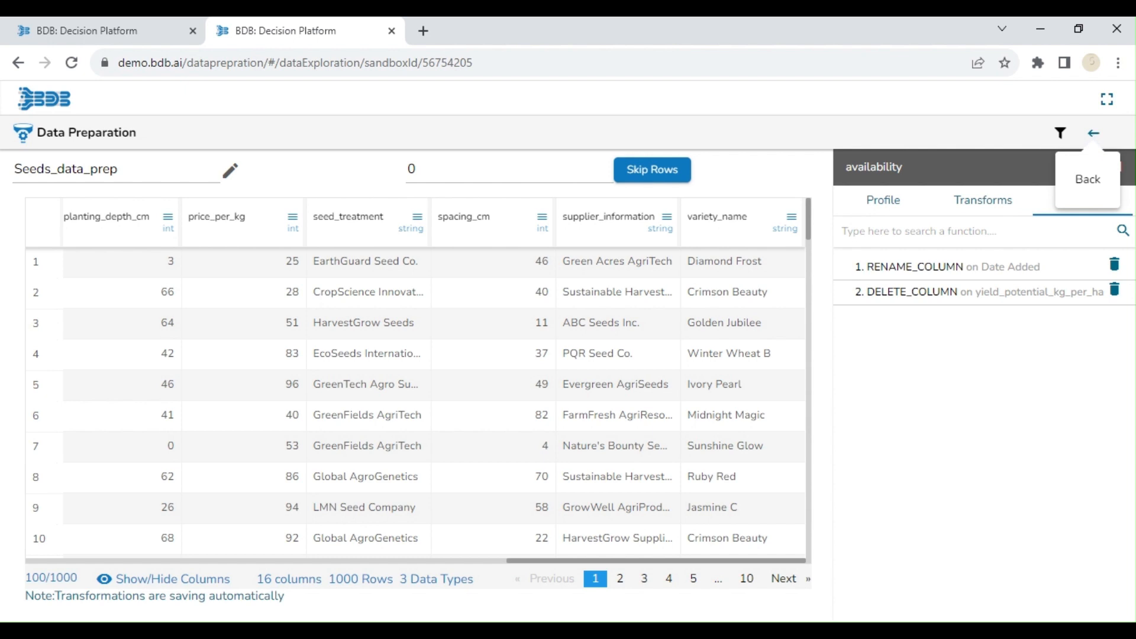
click(1094, 137)
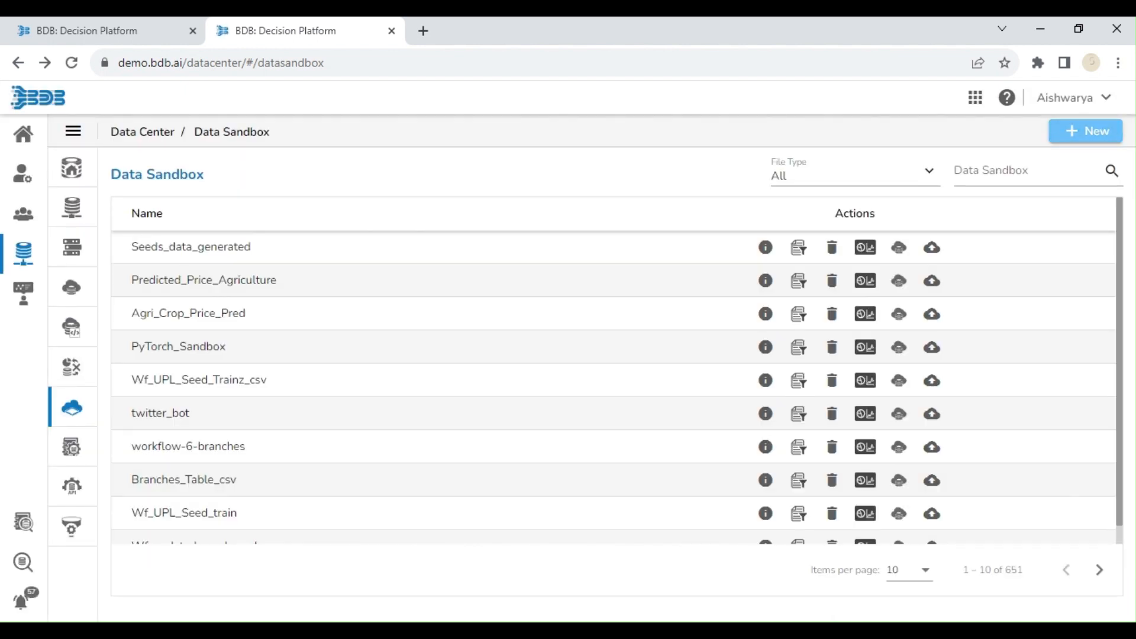
key(ctrl+w)
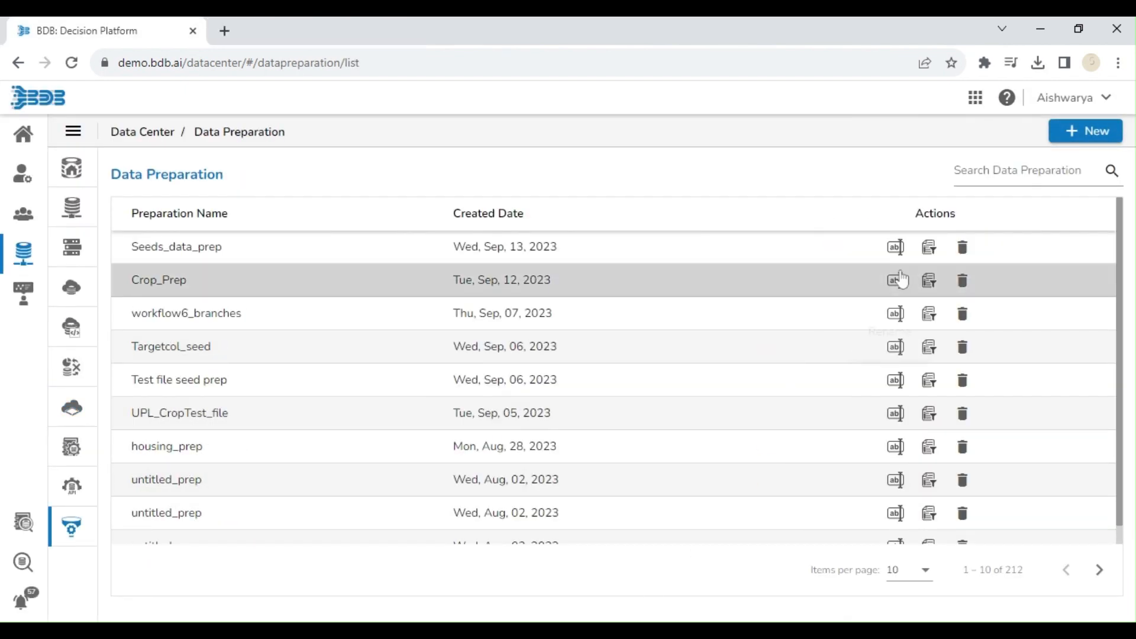
Switch to the DS Lab module and start creating a new project.
click(976, 99)
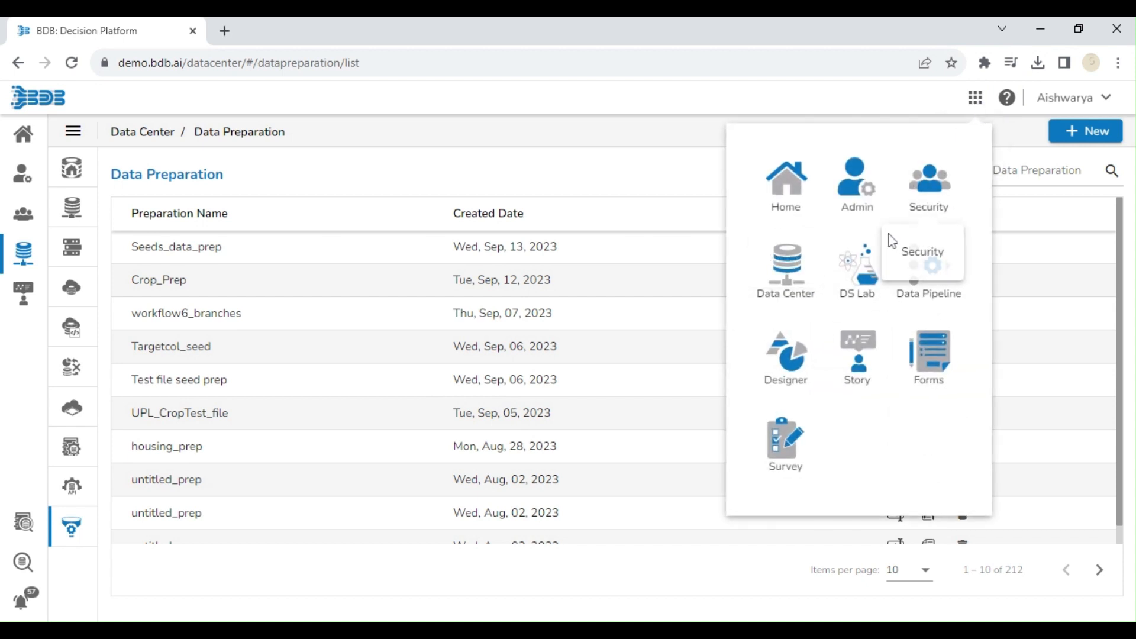
click(858, 263)
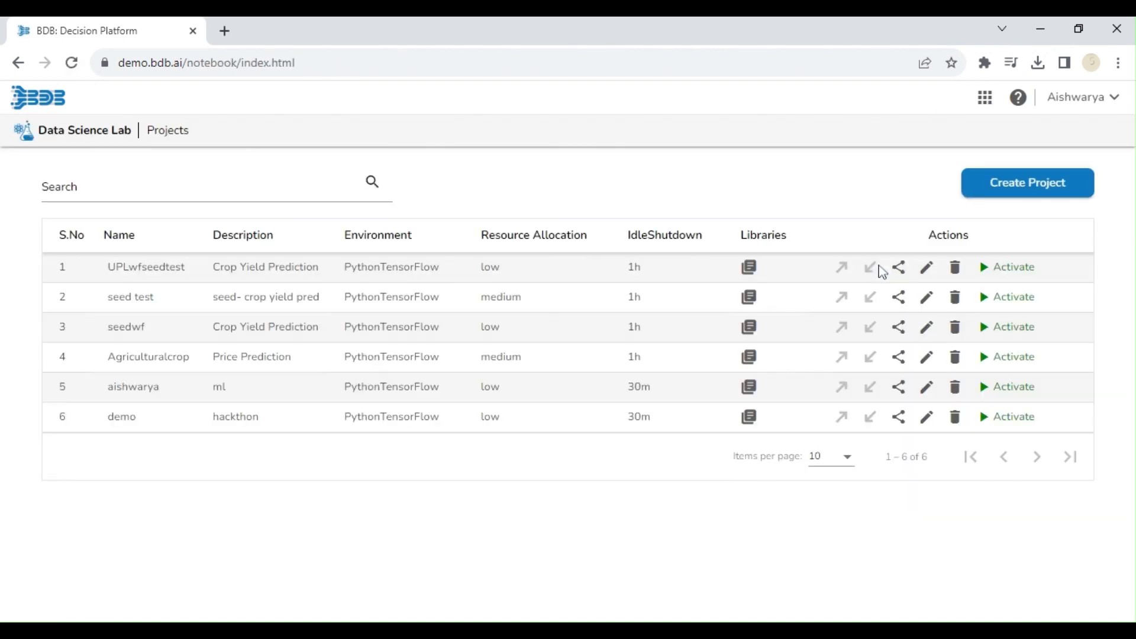
click(991, 192)
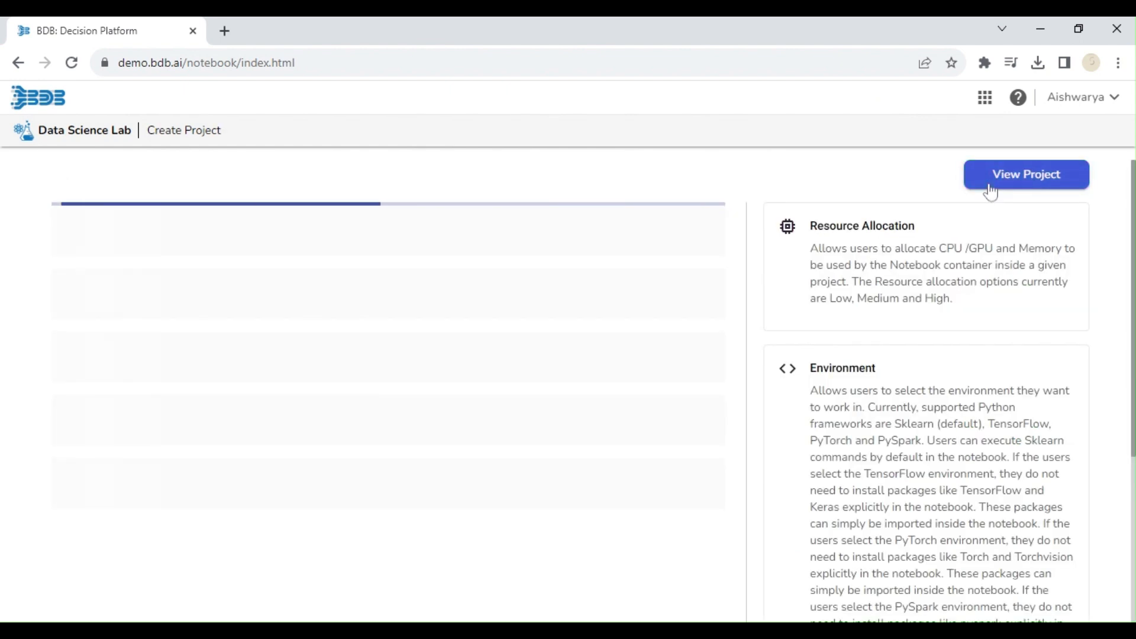
Name the new project SeedYieldPred and describe it as "To Predict the yield Potential".
click(89, 228)
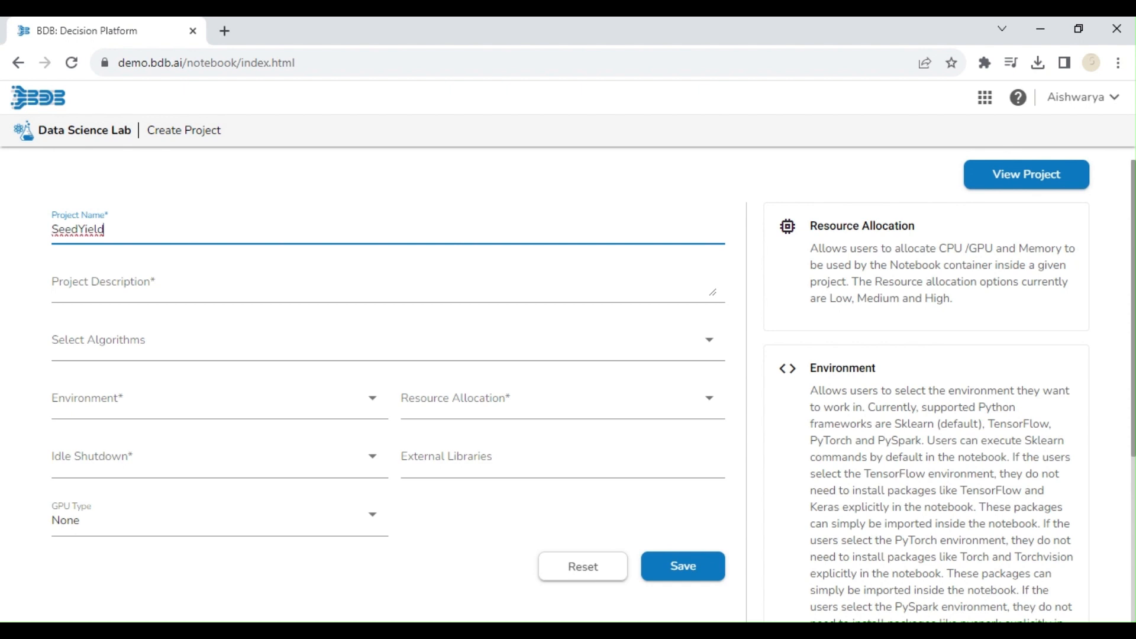
text(Pred)
click(205, 278)
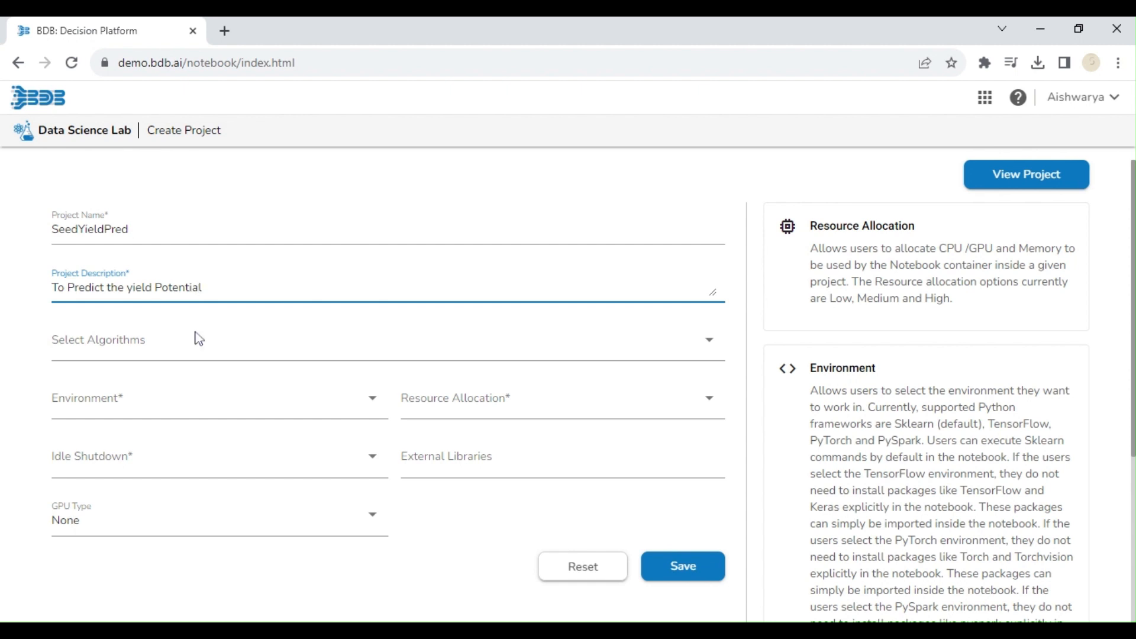
Give the project the PythonTensorFlow environment, low resource allocation and a 30m idle shutdown, and save it.
click(201, 418)
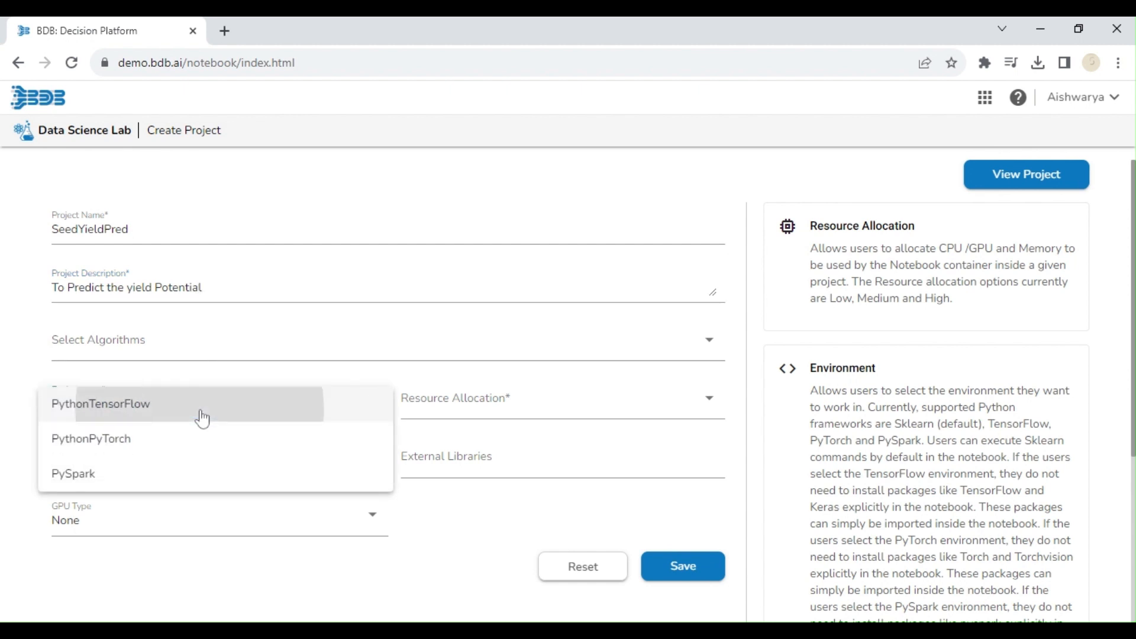
click(201, 418)
click(462, 426)
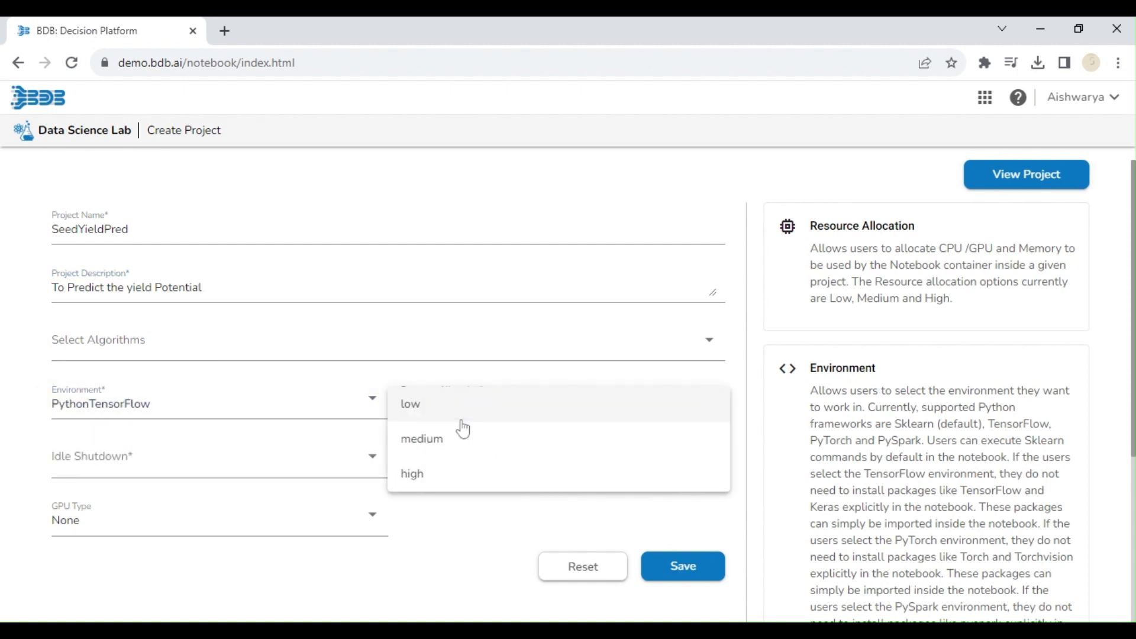
click(462, 421)
click(322, 457)
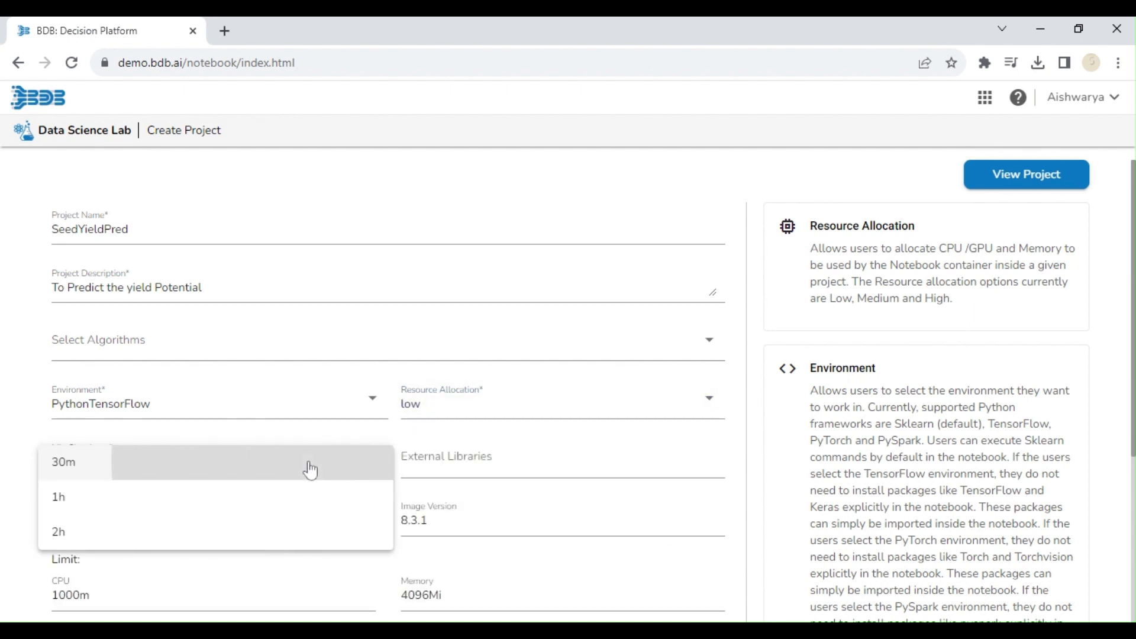
click(310, 467)
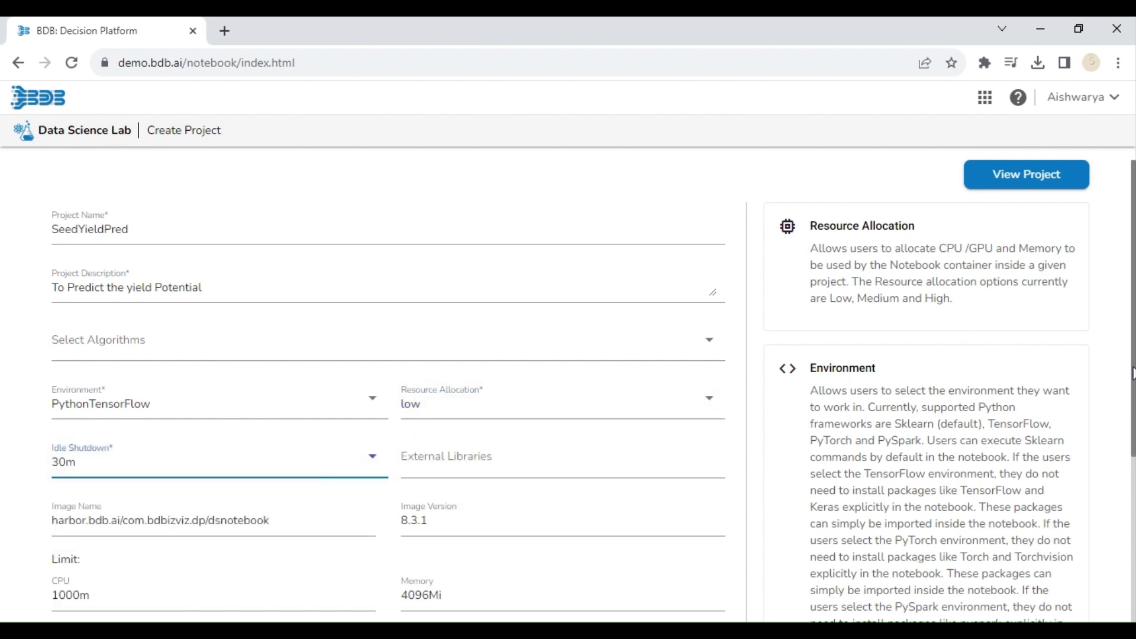
drag(1133, 372, 1133, 462)
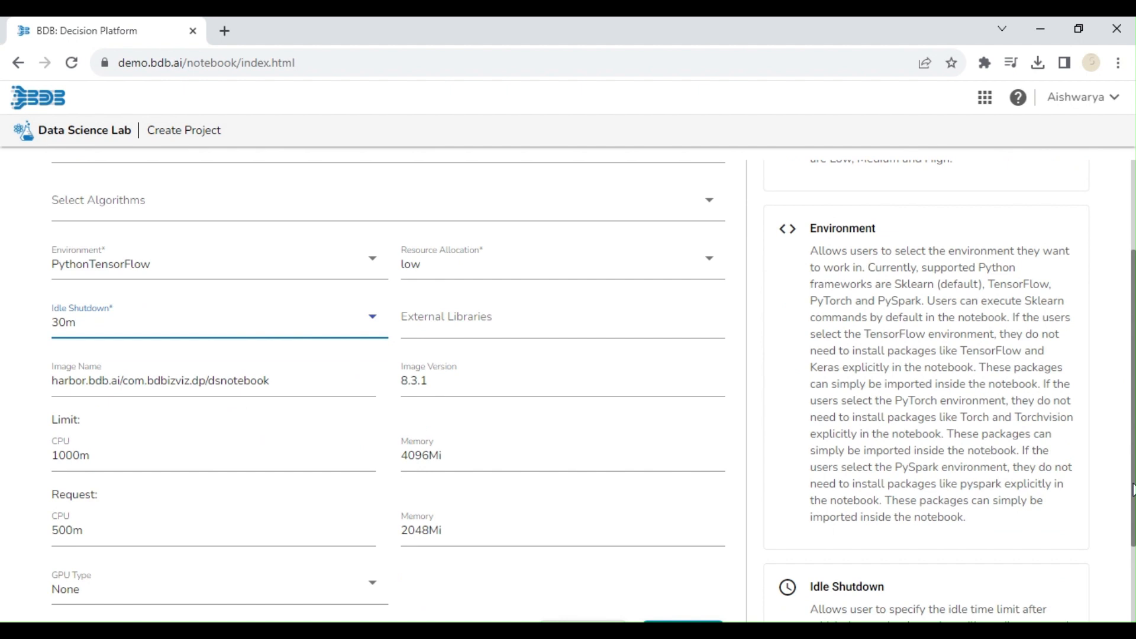
scroll(1133, 490, down, 2)
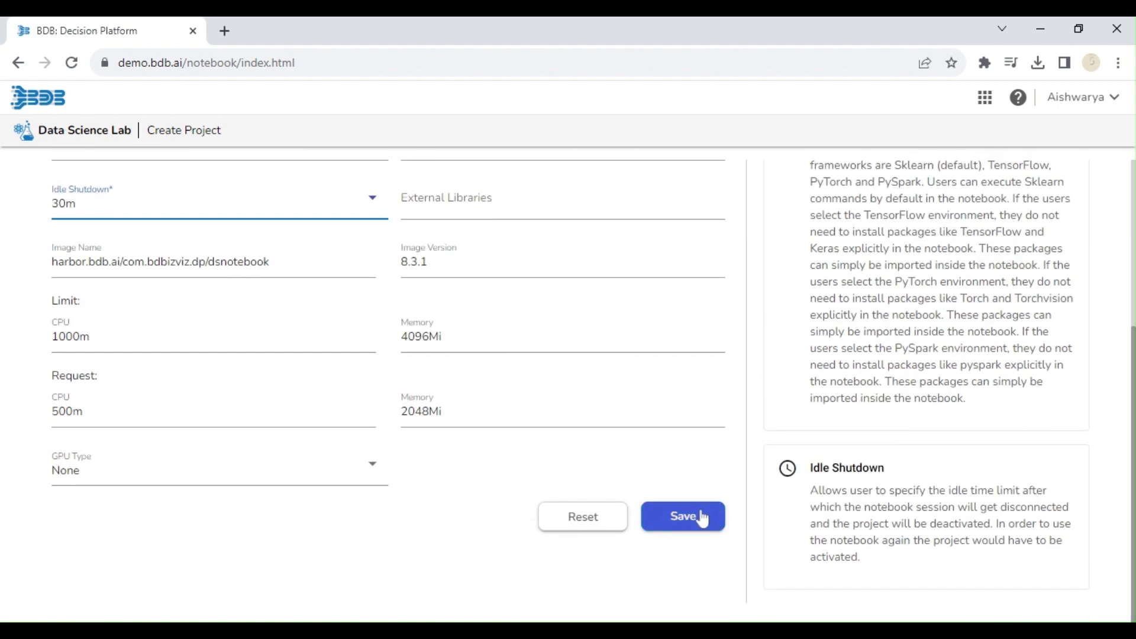
click(702, 515)
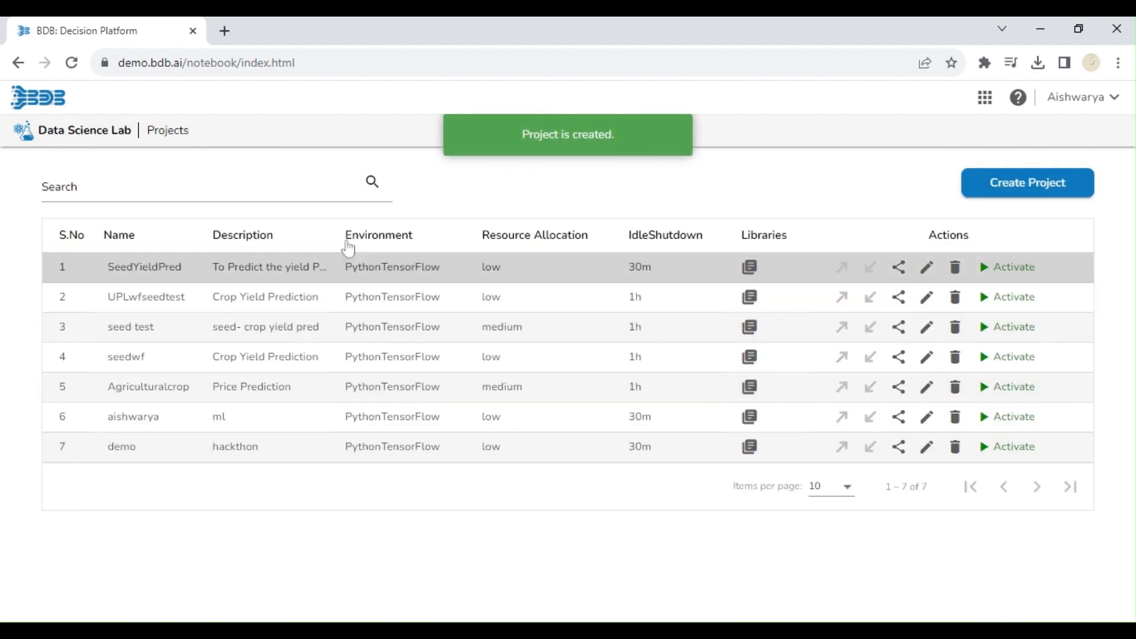
Open the SeedYieldPred project and add the Seeds_data_generated dataset from the Data Sandbox source.
click(329, 264)
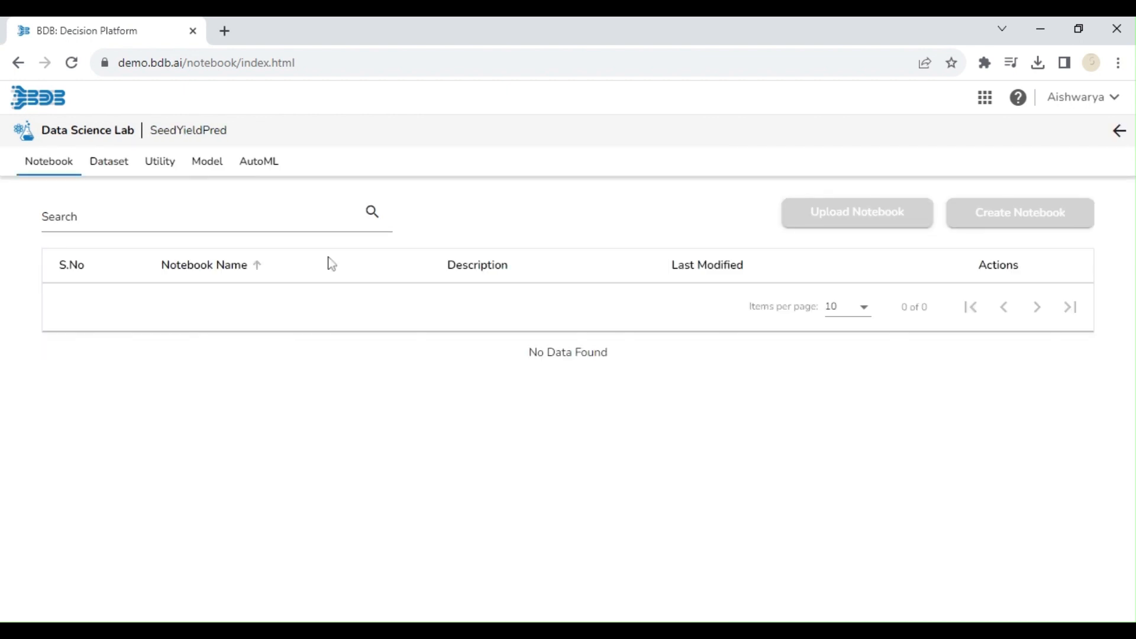
click(253, 163)
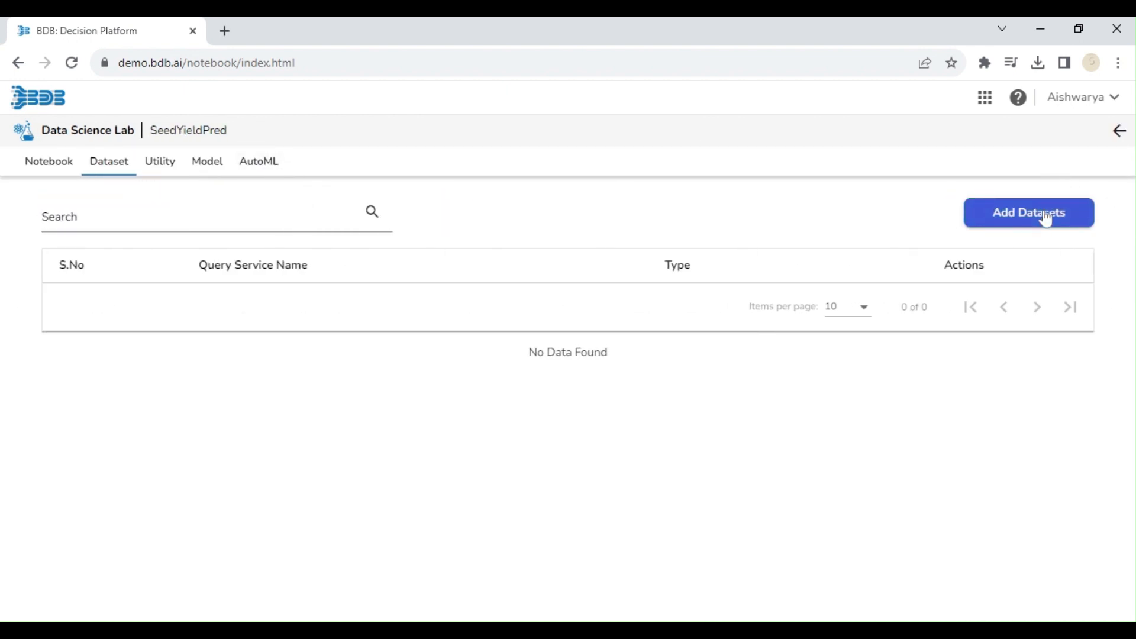
click(1046, 219)
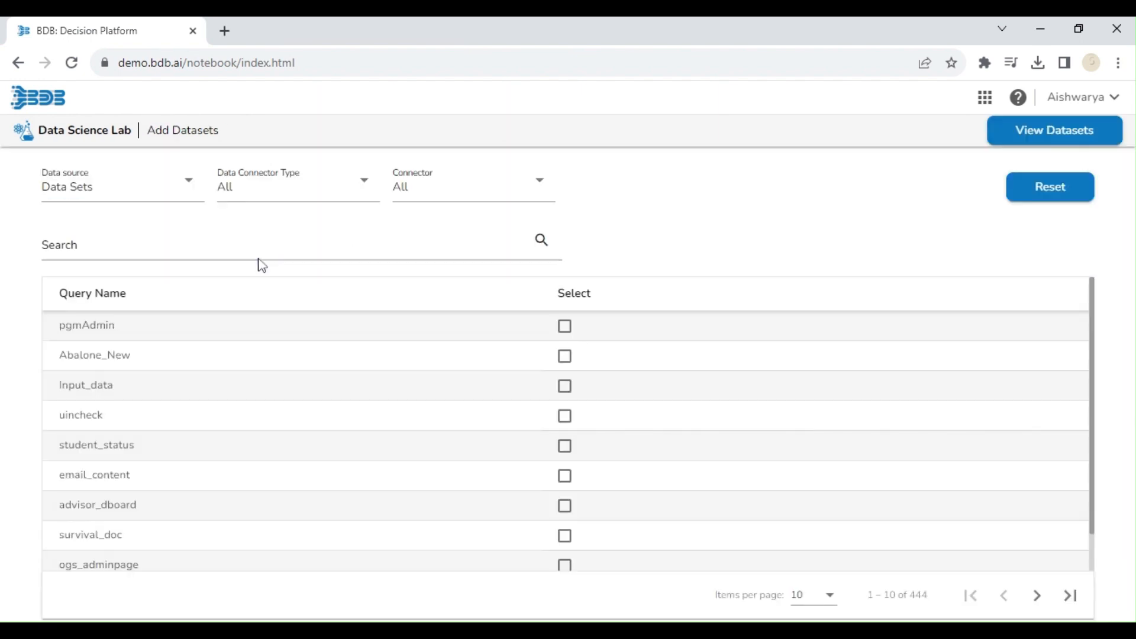
click(174, 193)
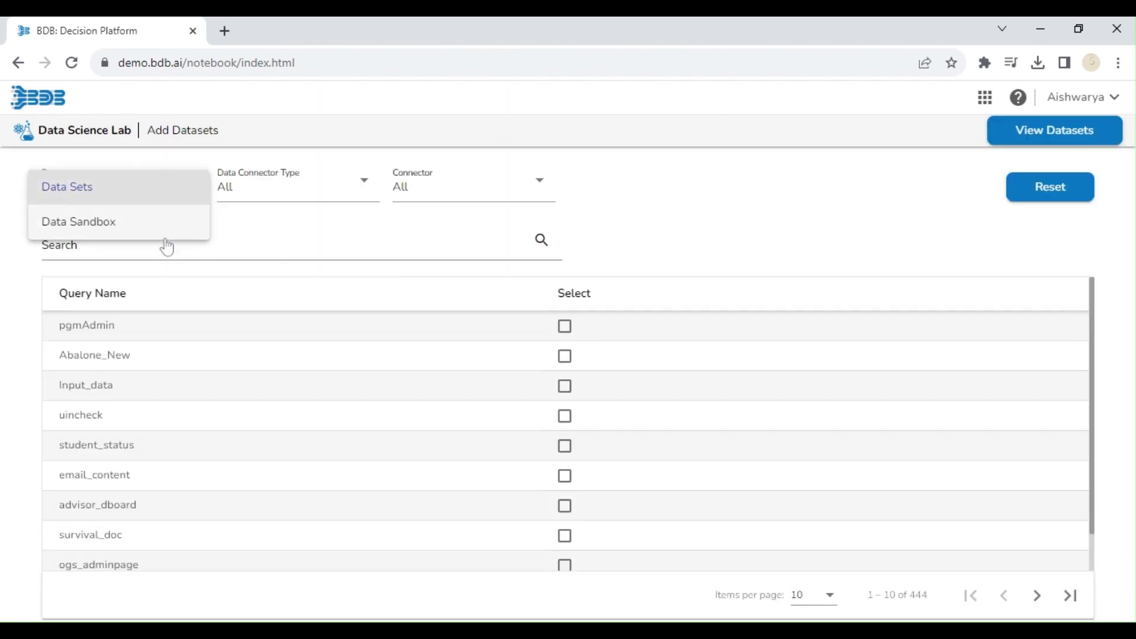
click(166, 239)
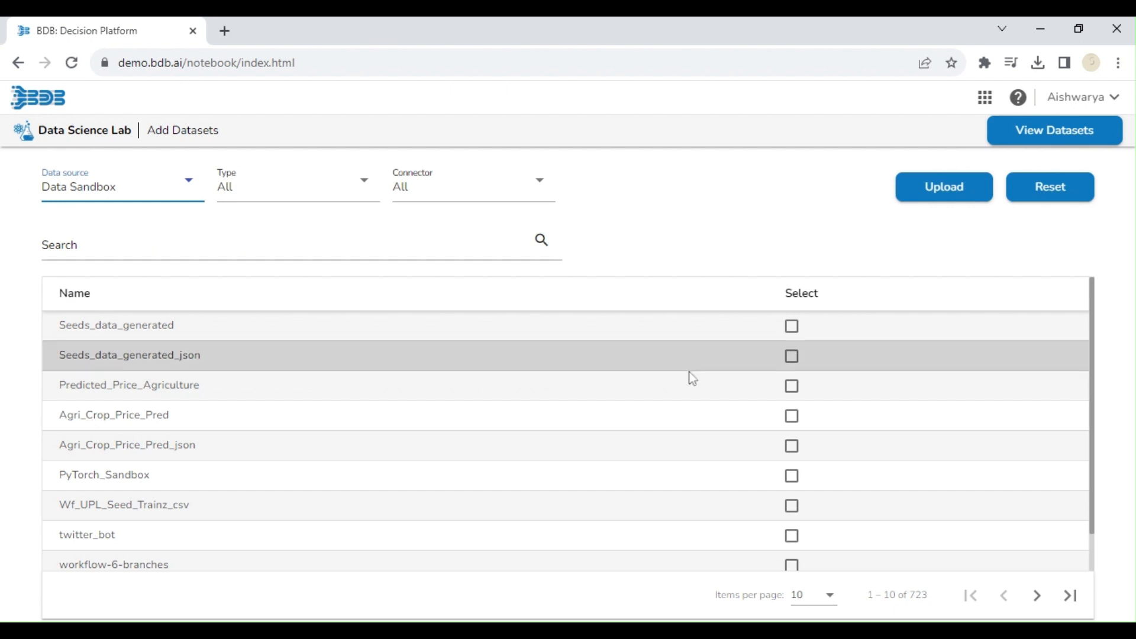
click(791, 326)
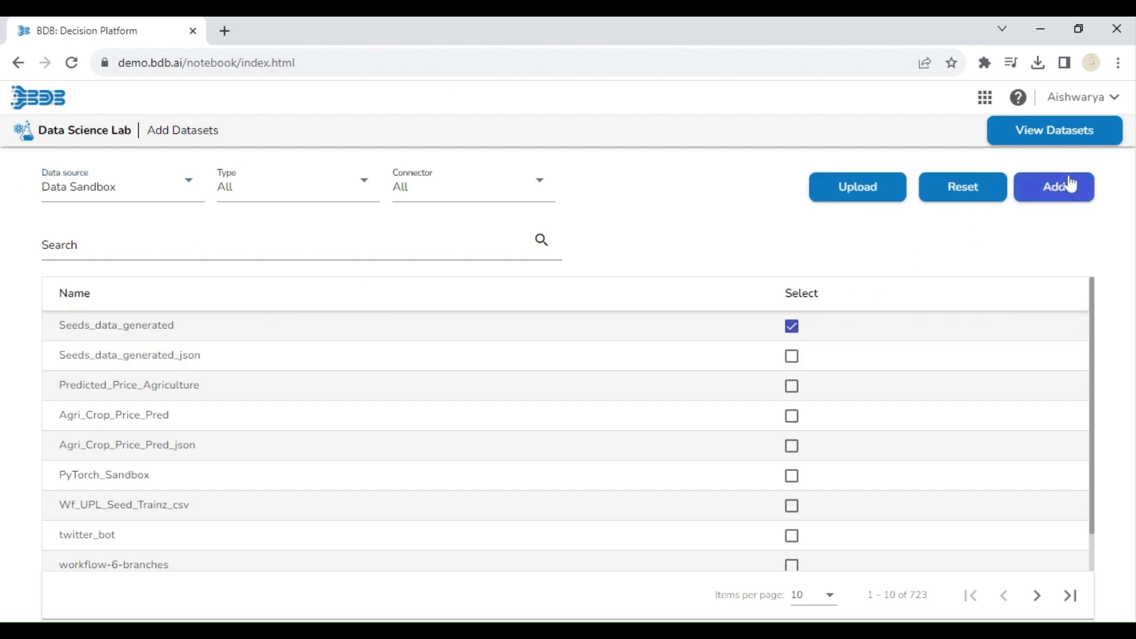
click(1070, 193)
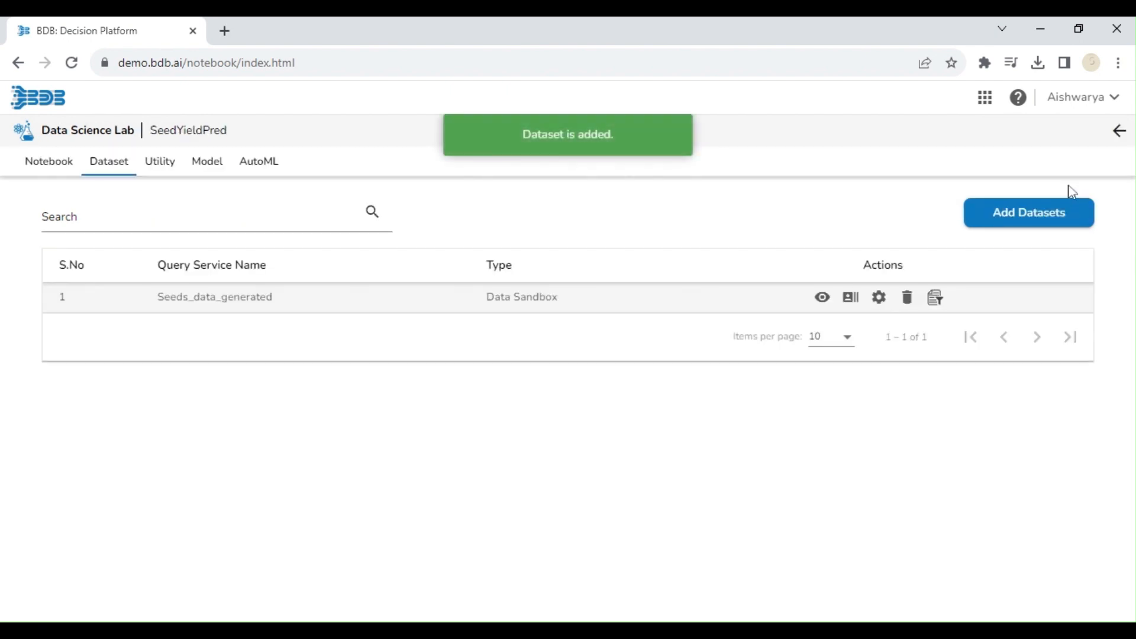
Start an AutoML experiment on Seeds_data_generated, named Seed_Potential_Yield, with yield_potential_kg_per_ha as the target column.
click(879, 298)
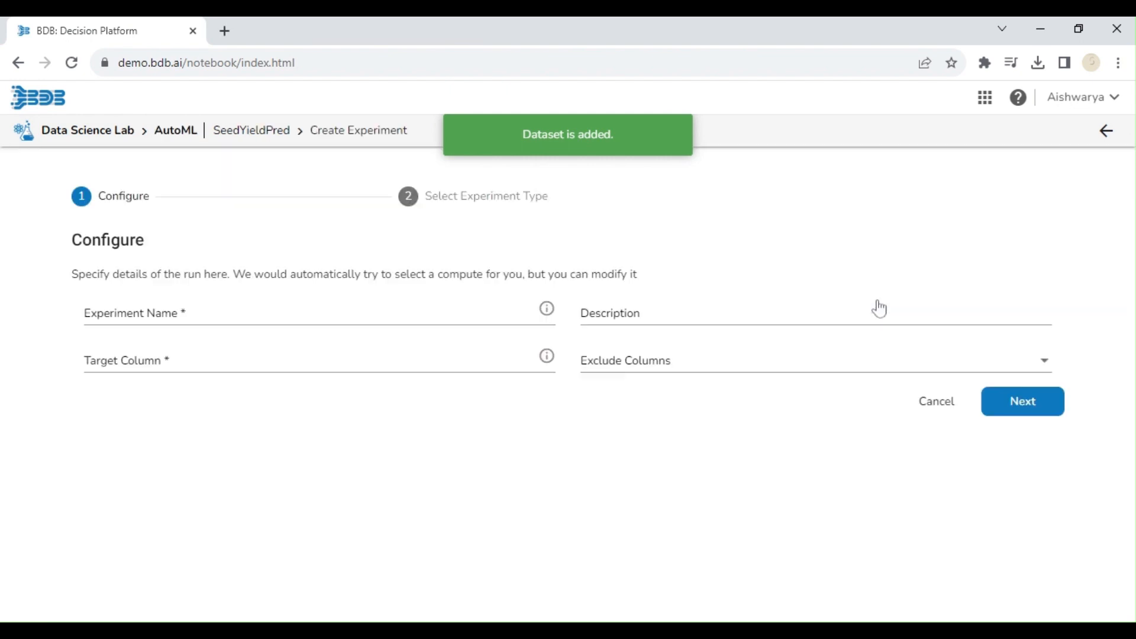
click(431, 312)
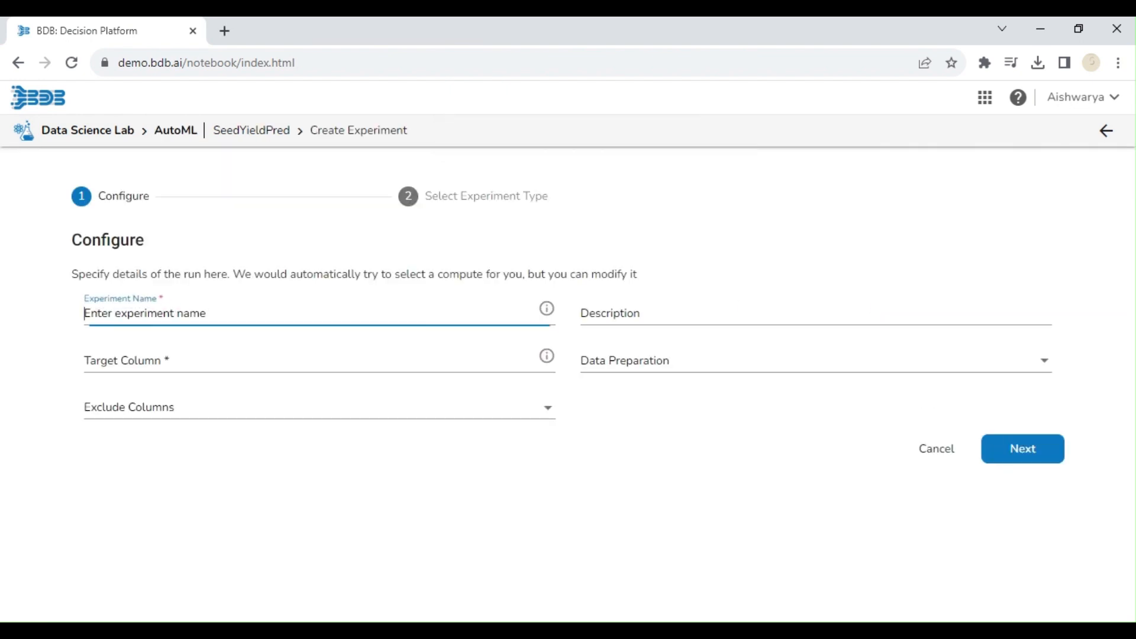
text(Seed_Potential_Yield)
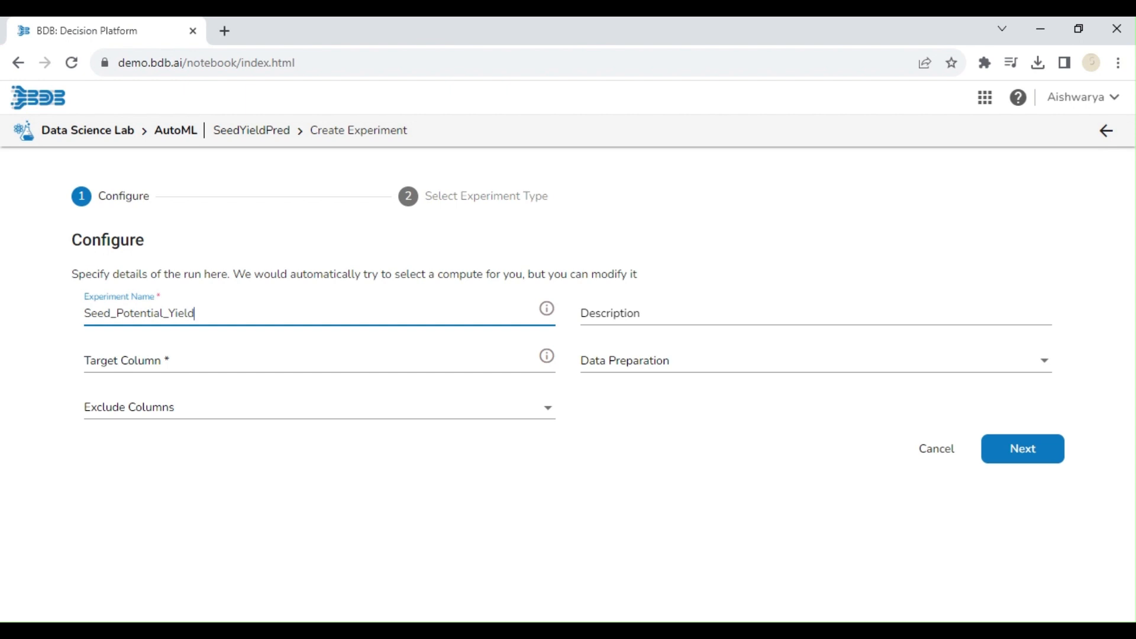
click(411, 355)
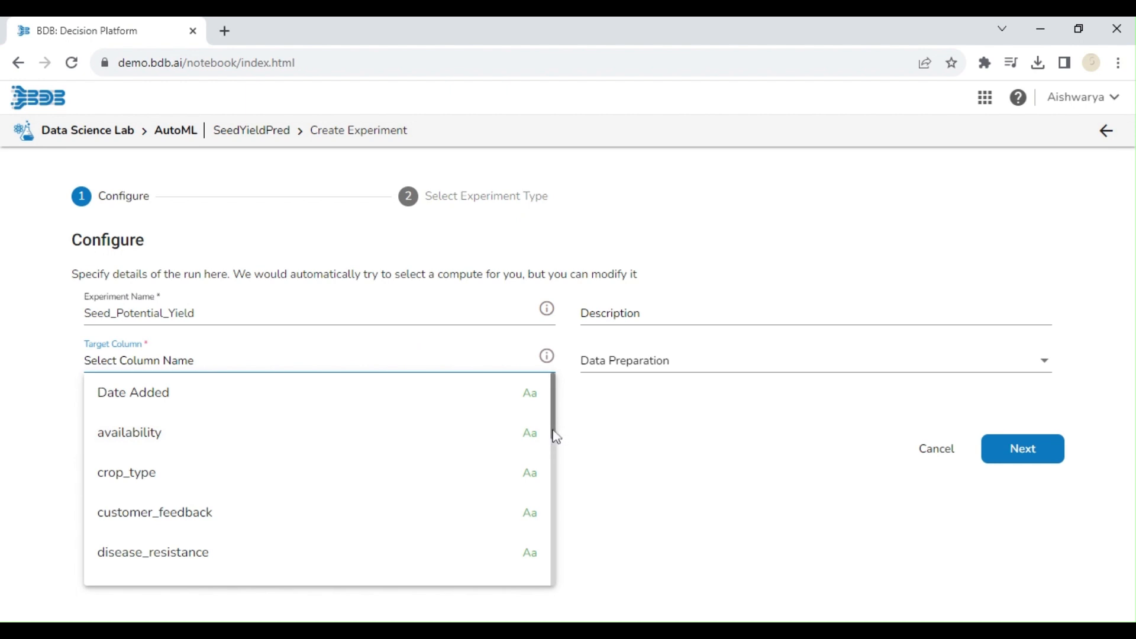
drag(556, 437, 561, 622)
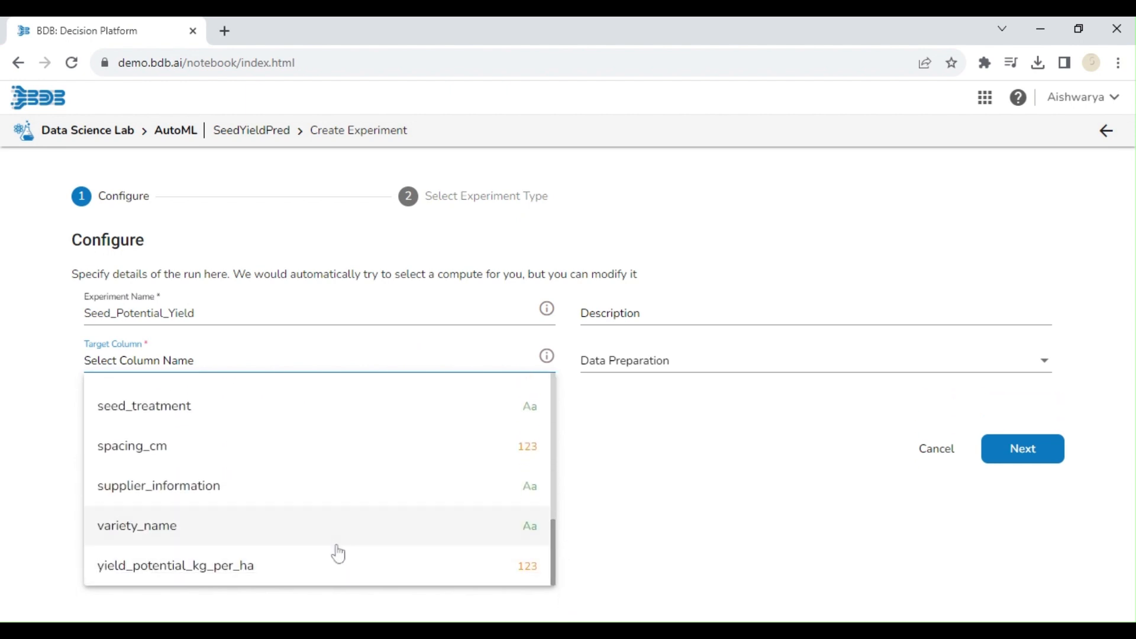
click(345, 565)
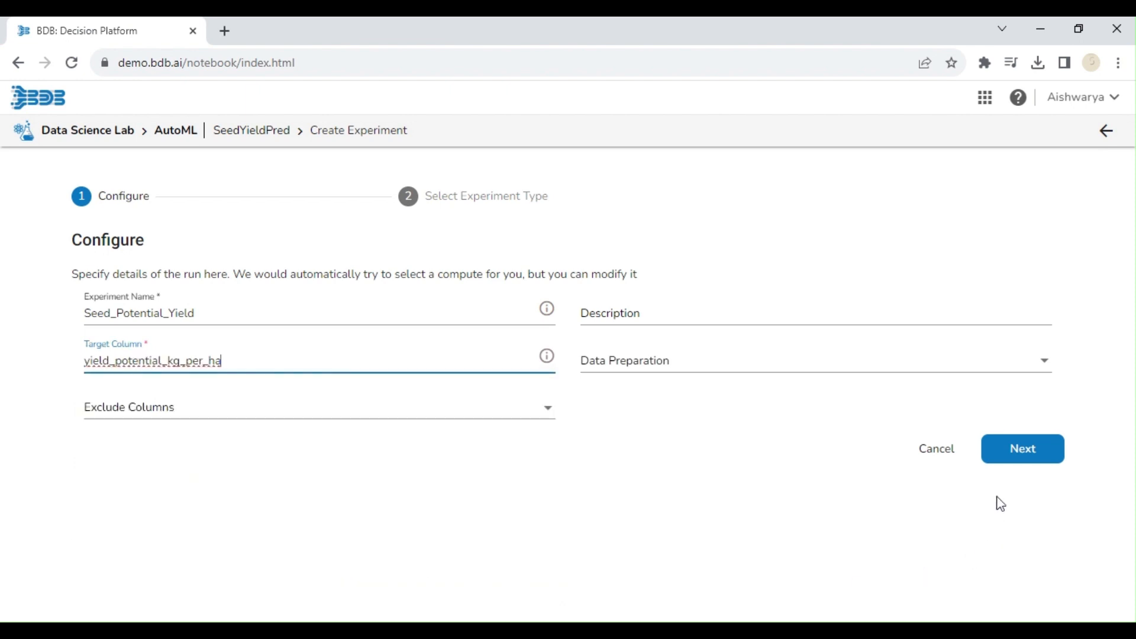
Choose Classification as the experiment type and finish creating the experiment.
click(1011, 459)
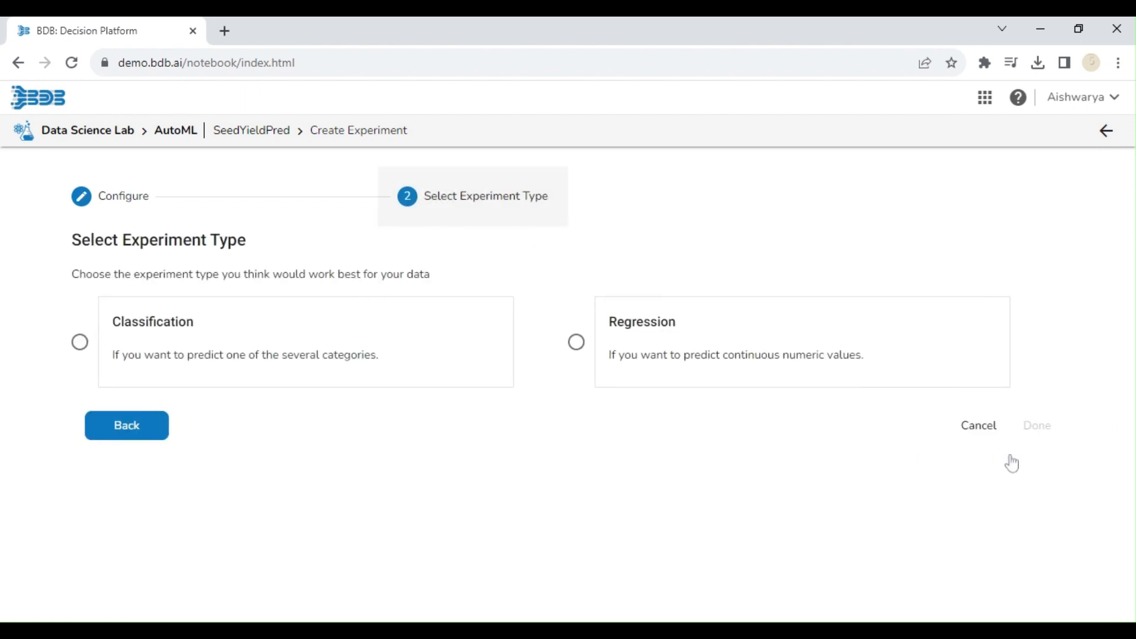
click(80, 344)
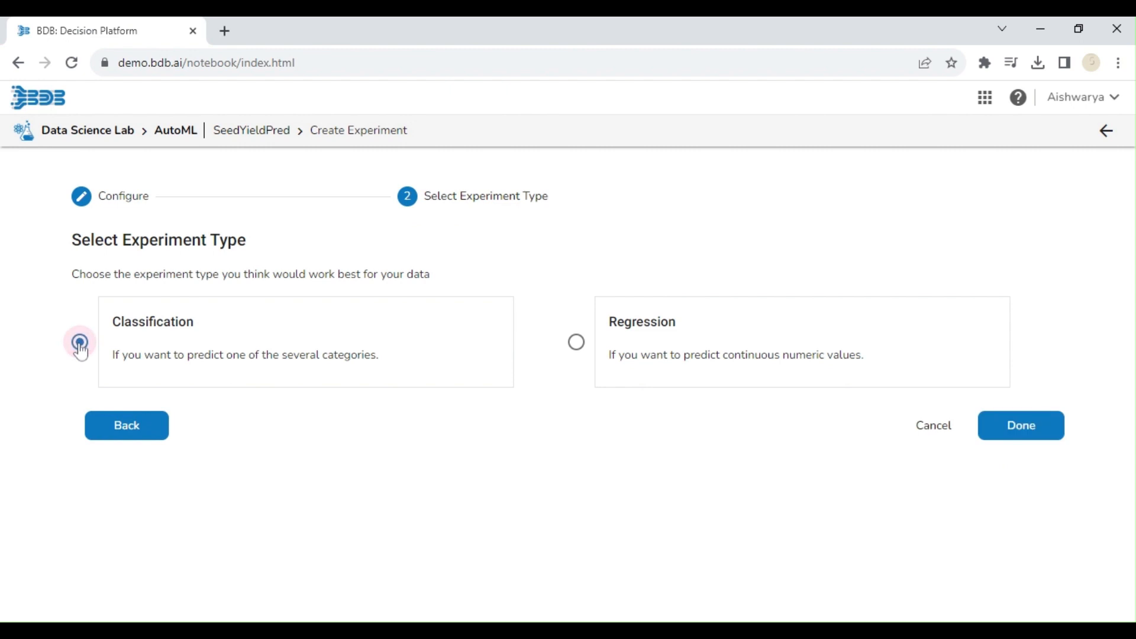
click(986, 439)
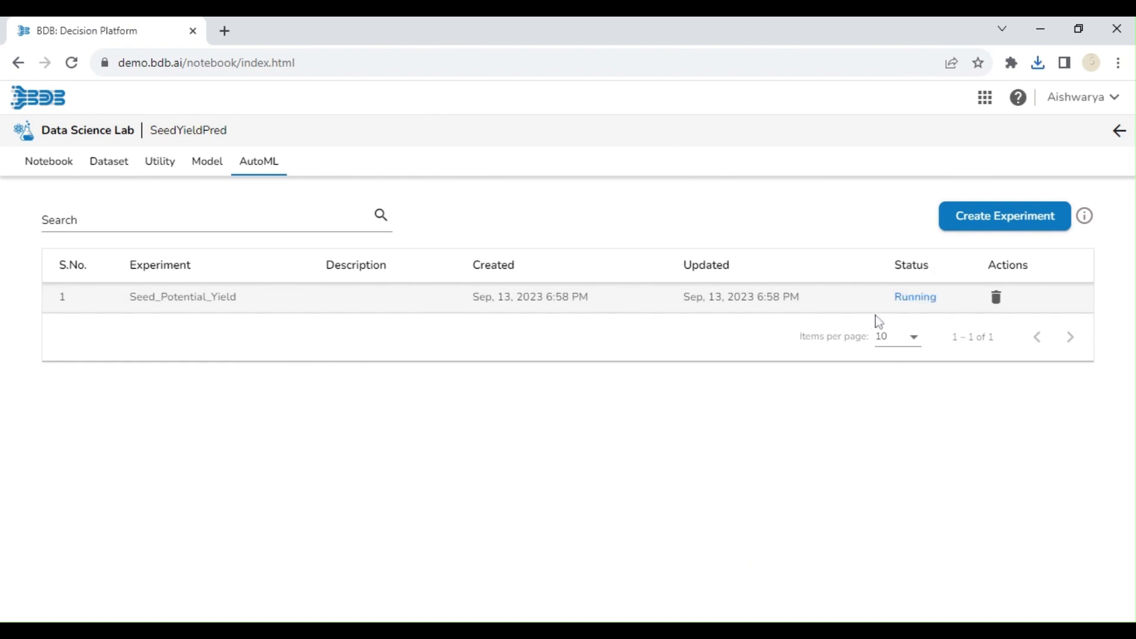
Check the Seed_Potential_Yield experiment's status, review the target column and recommended model in its report, and return to the experiment list.
drag(891, 297, 945, 300)
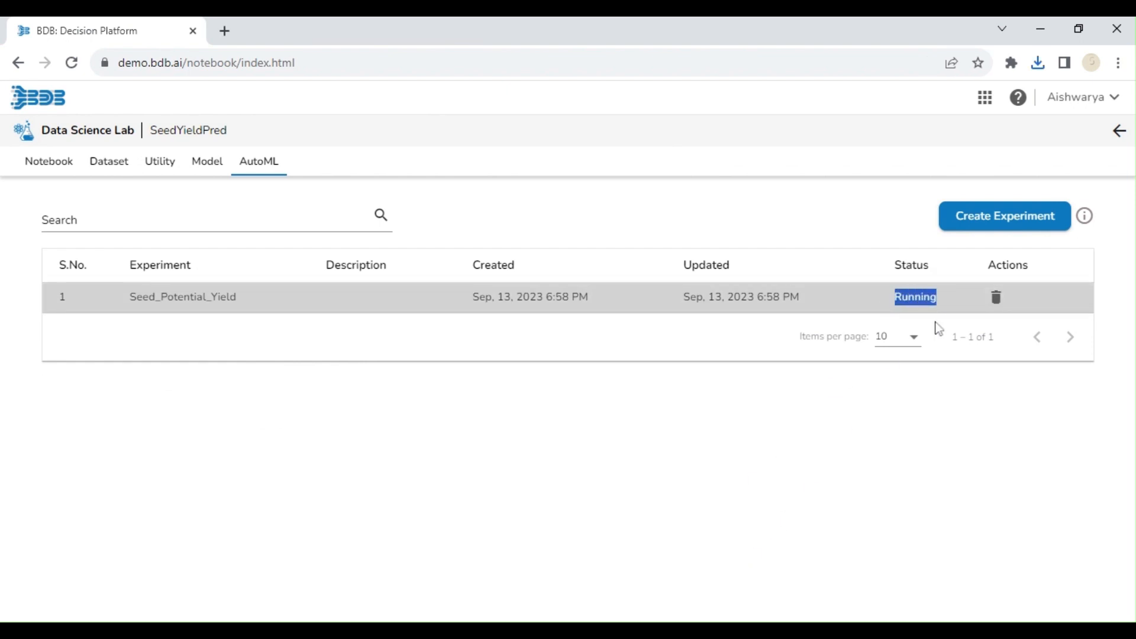
click(893, 435)
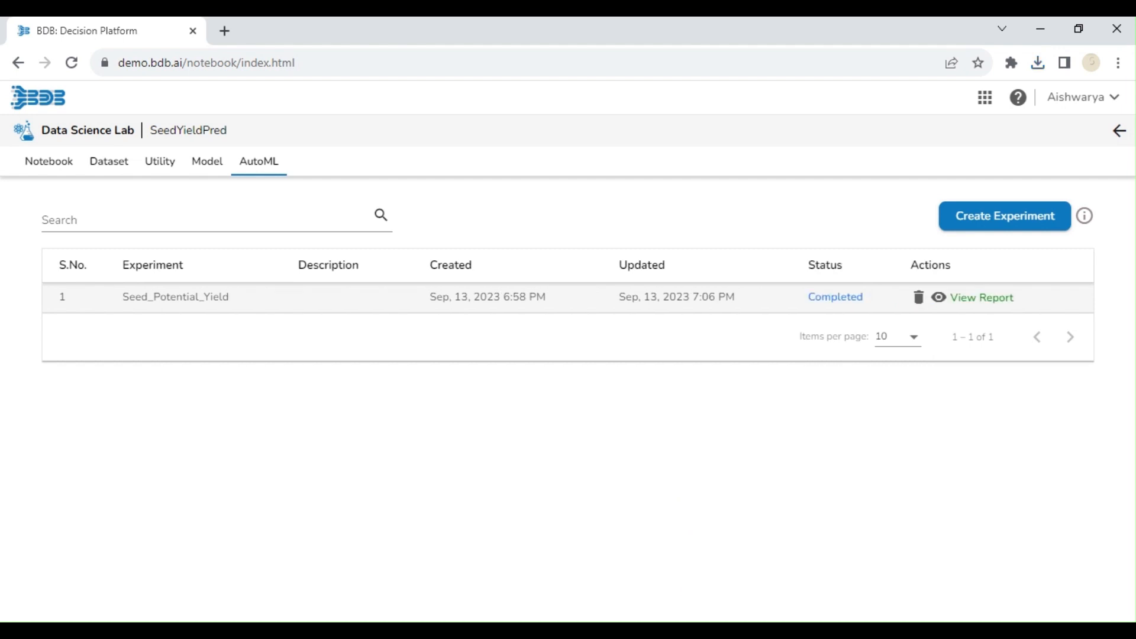
drag(803, 292, 871, 291)
click(964, 300)
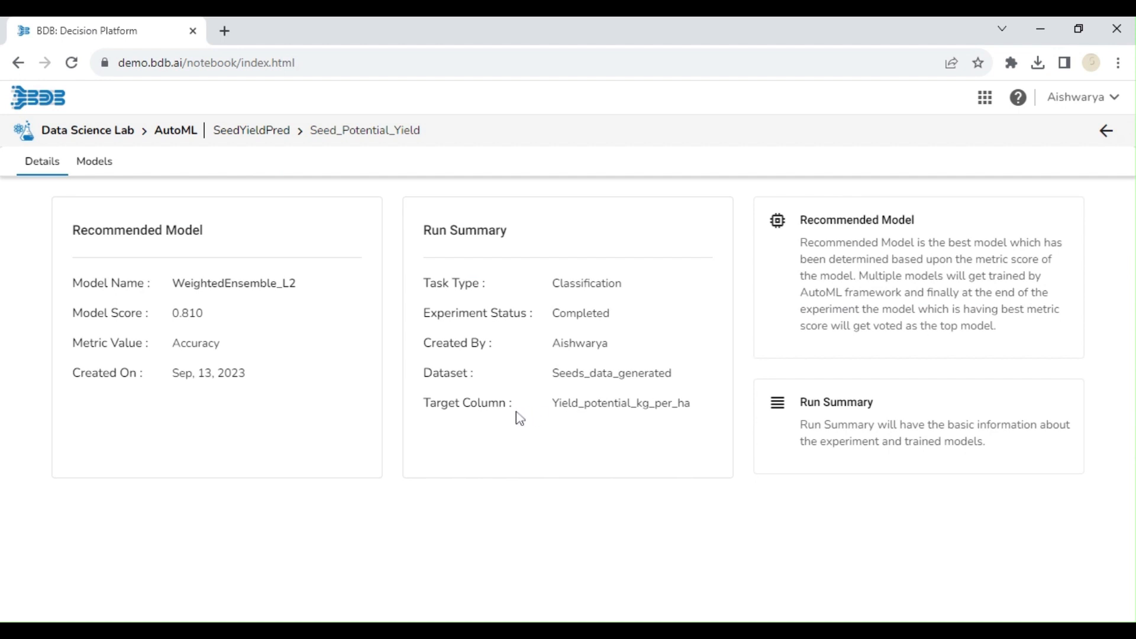
drag(554, 405, 682, 401)
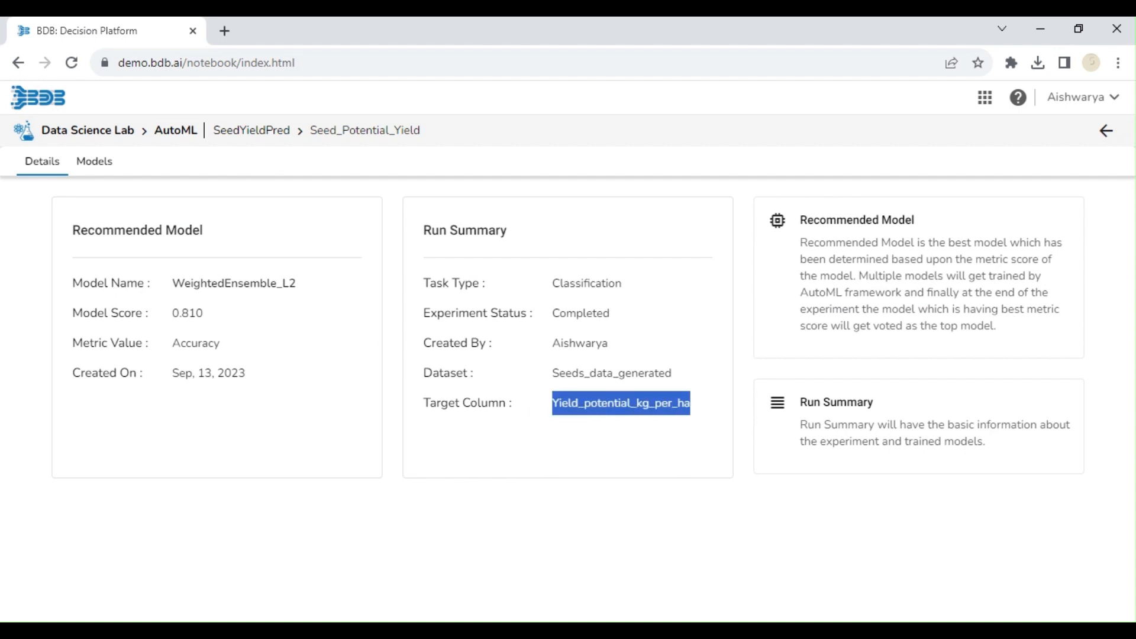
drag(171, 283, 333, 280)
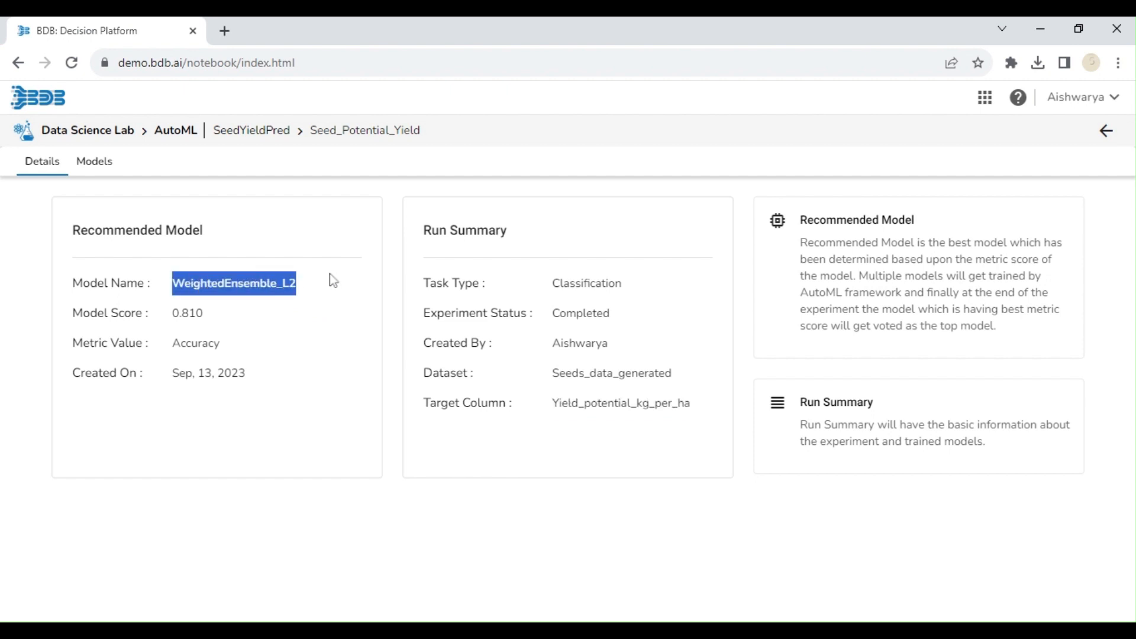
click(1105, 132)
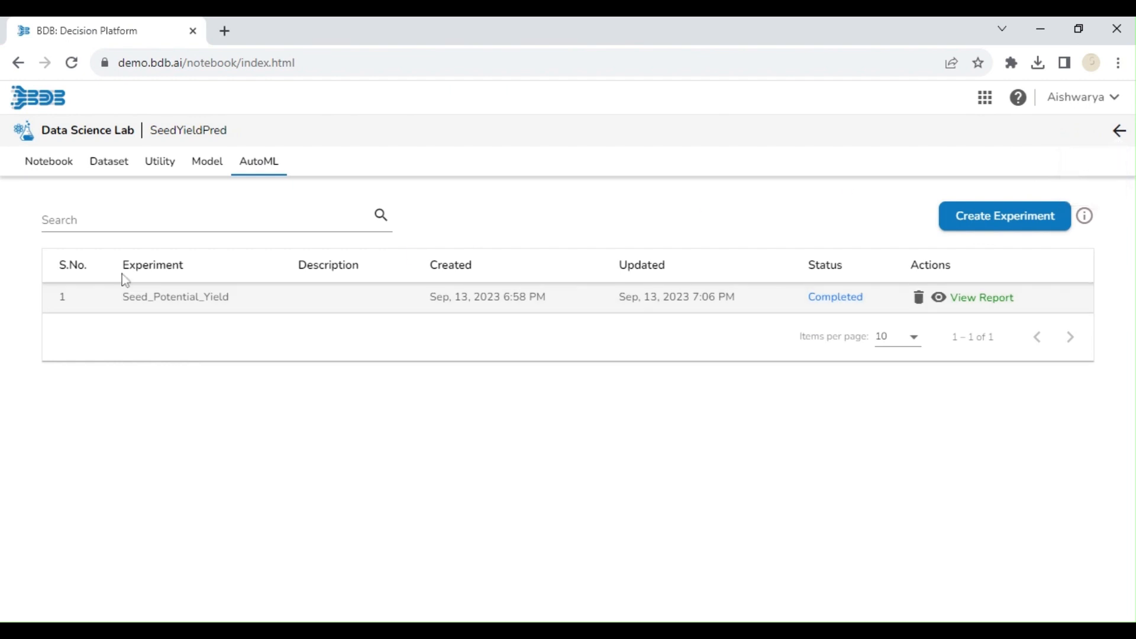
List all of the project's models, including unregistered ones, and expand the Seed_Potential_Yield entry to show its models.
click(204, 174)
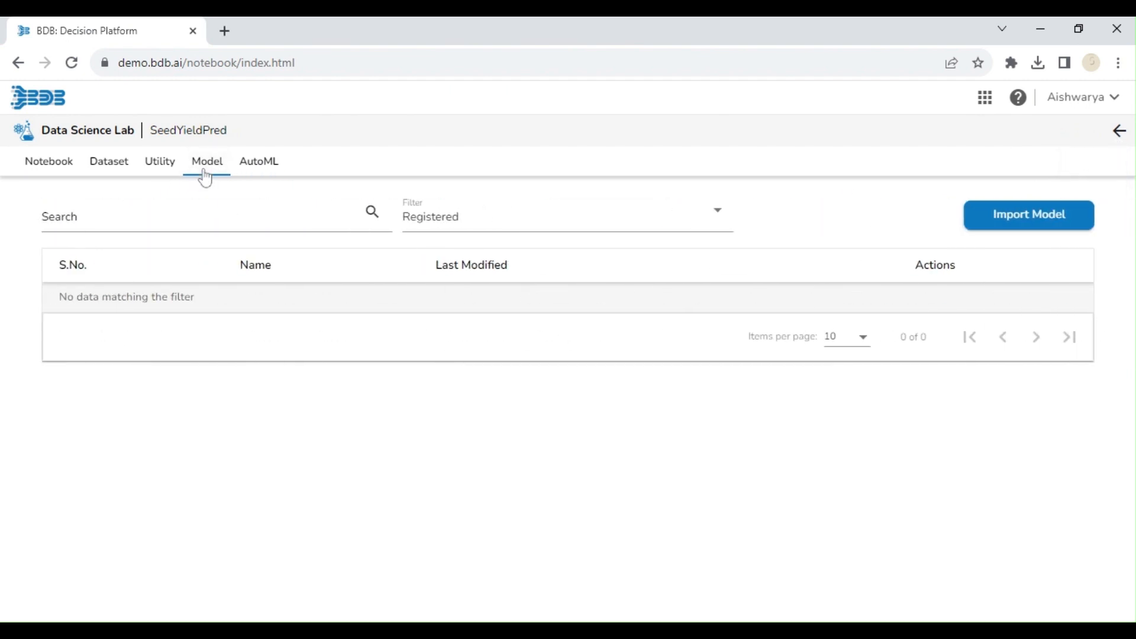
click(524, 231)
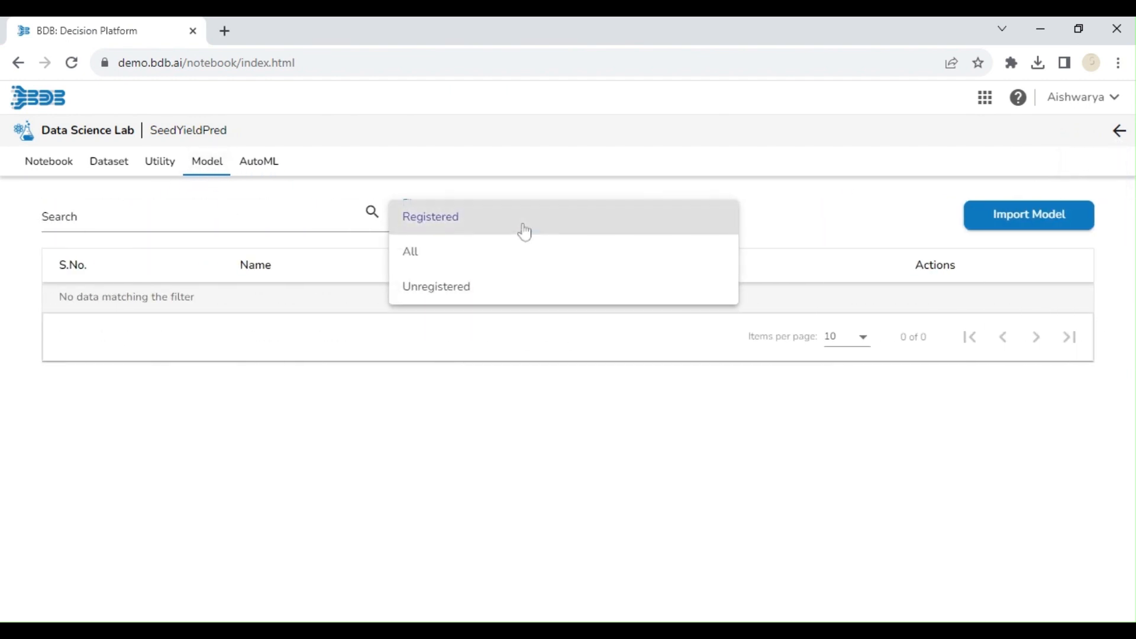
click(523, 257)
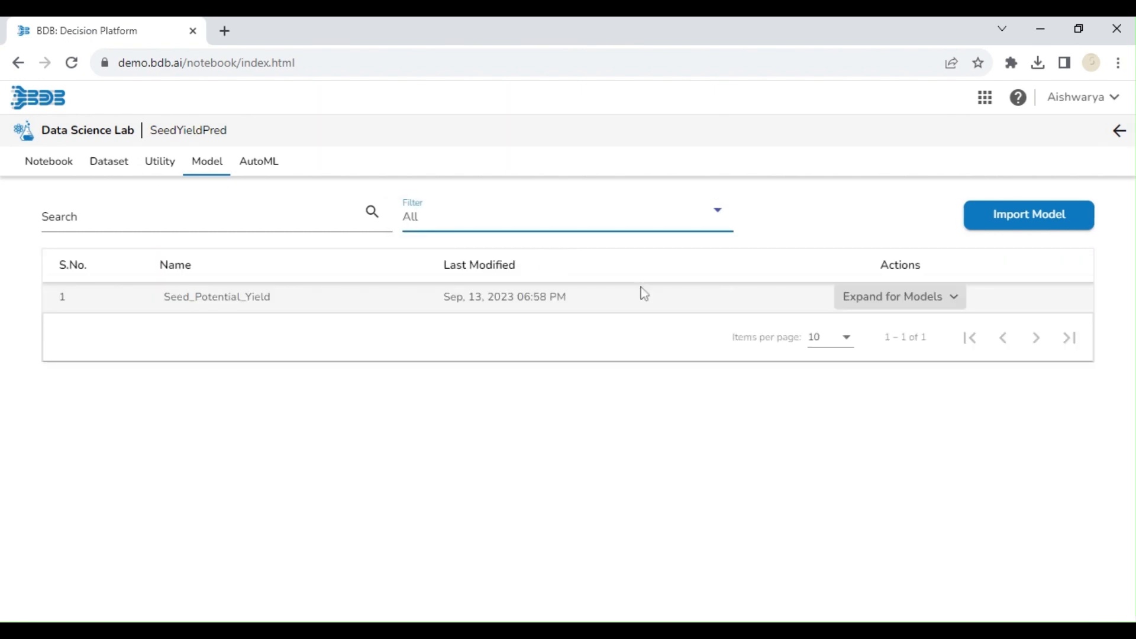
click(859, 308)
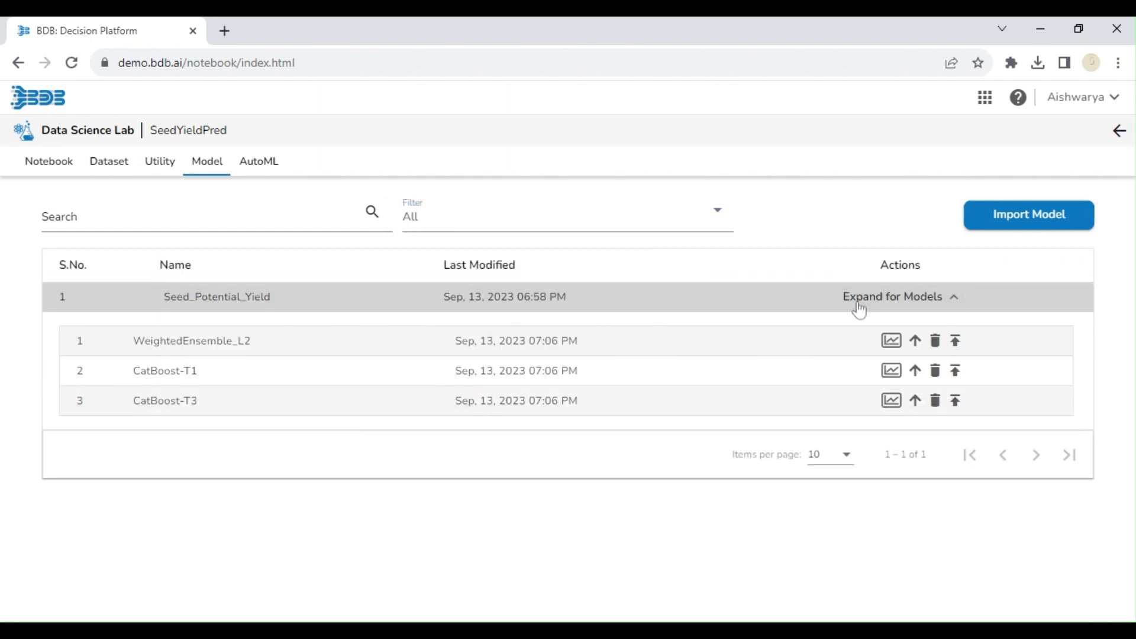
Register the WeightedEnsemble_L2 model from the Seed_Potential_Yield experiment.
click(955, 341)
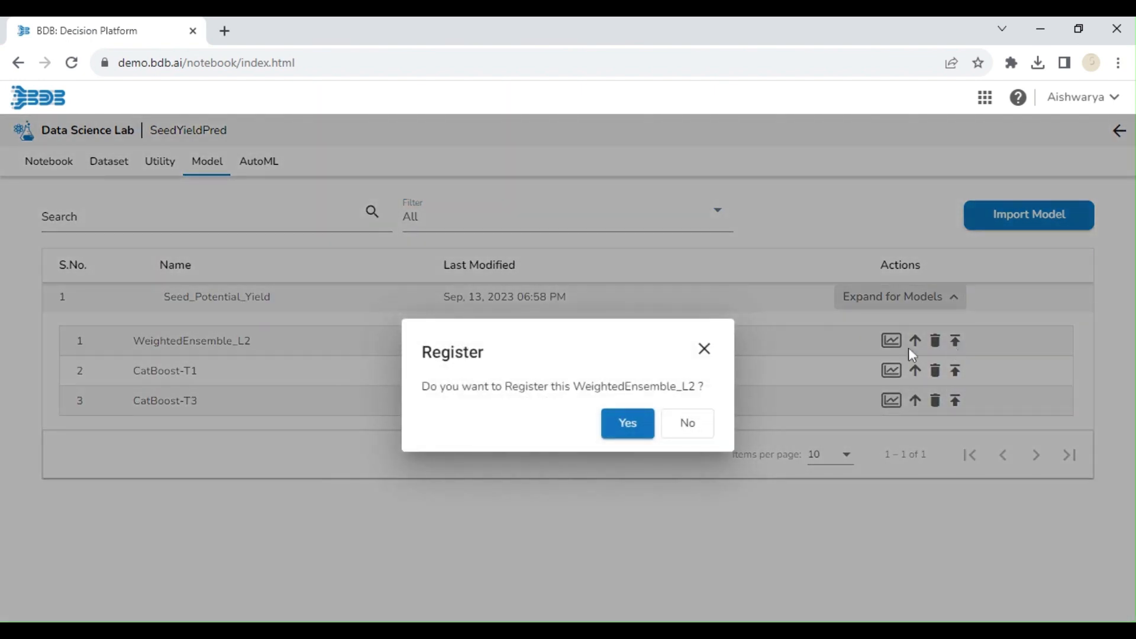
click(628, 424)
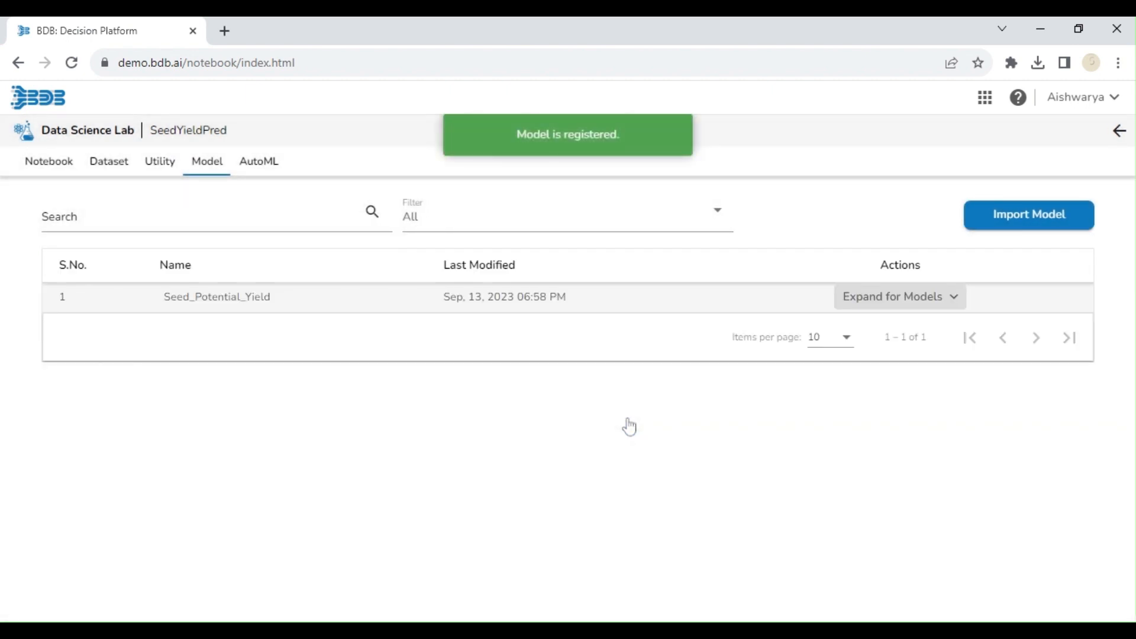
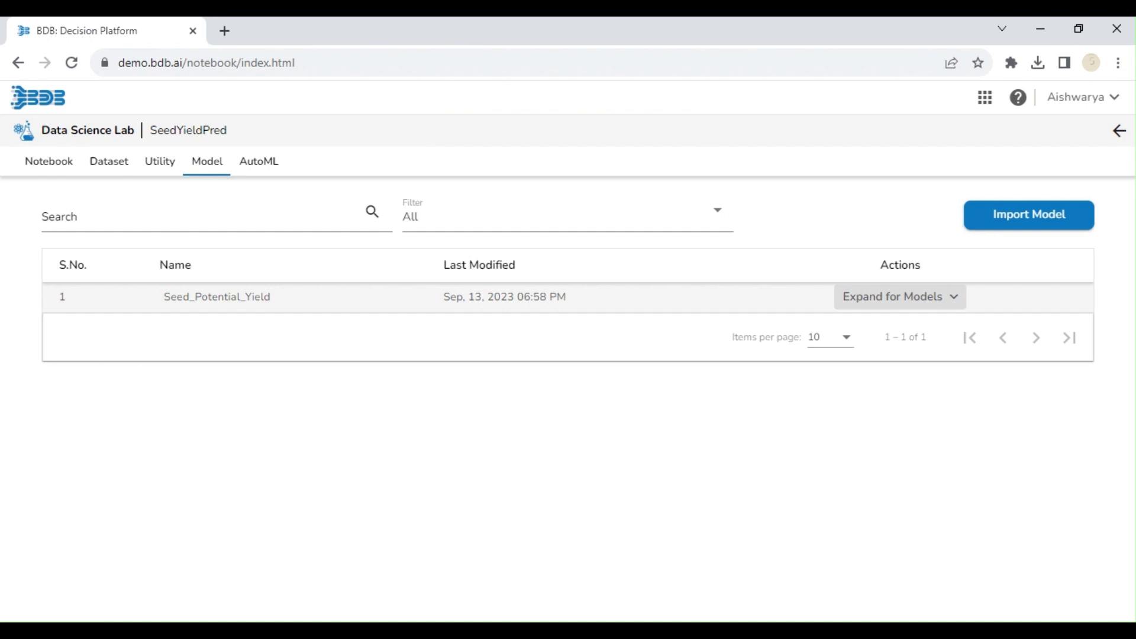
Switch to the Data Pipeline module and open the Crop Yield Potential pipeline in the pipeline editor.
click(985, 98)
click(939, 273)
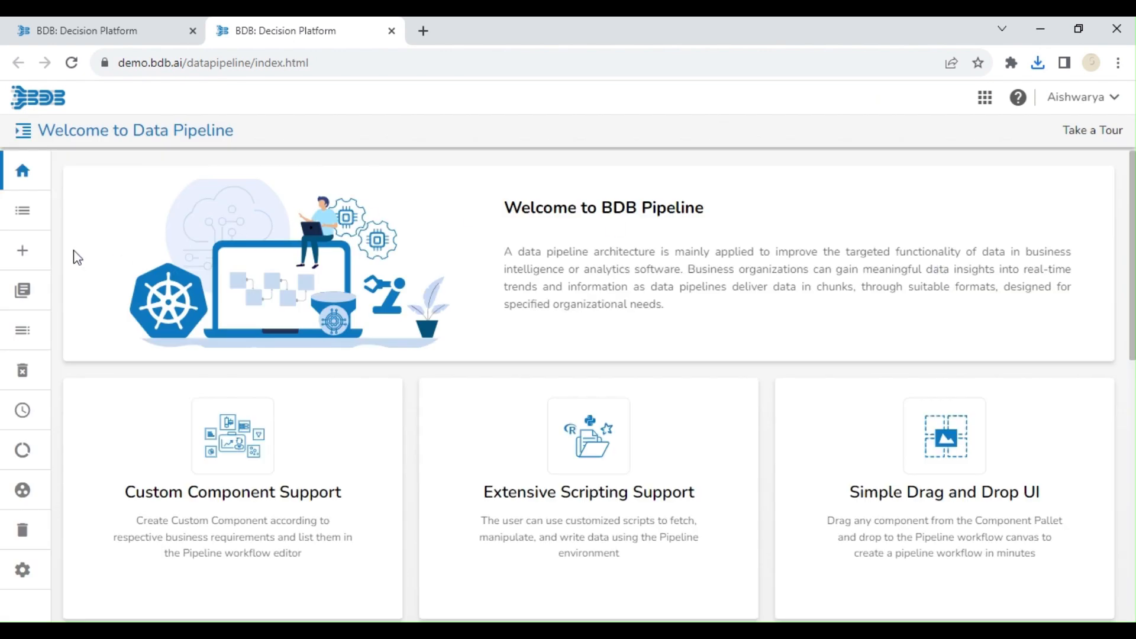
click(3, 225)
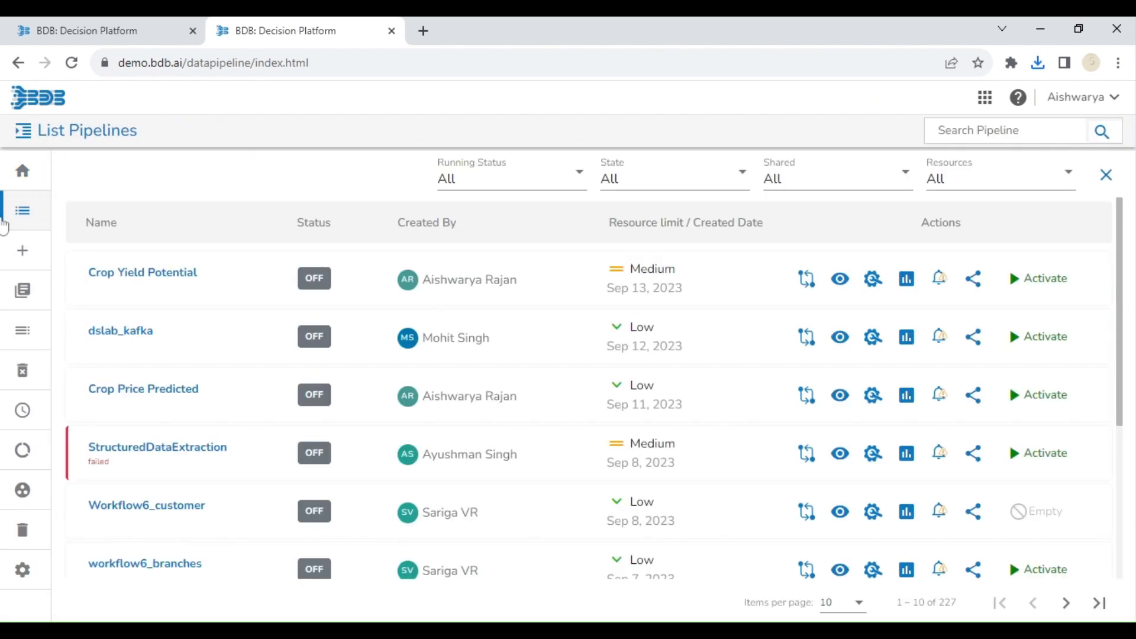
click(848, 281)
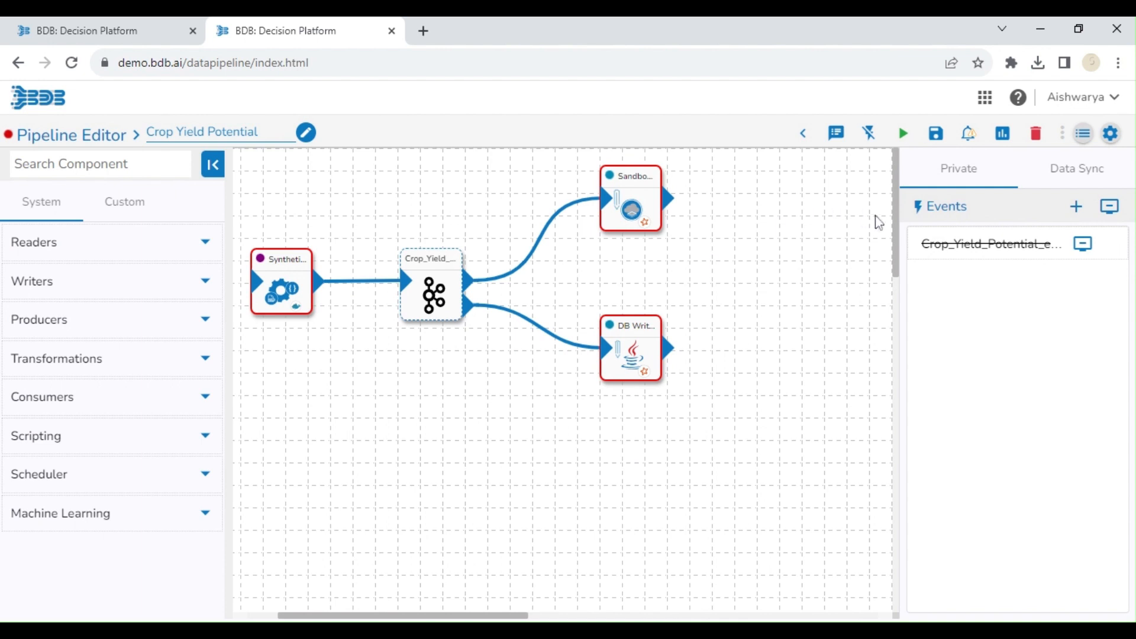
Add a Sandbox Reader to an empty canvas area below the existing workflow and set its invocation type to Real-Time.
drag(895, 223, 898, 294)
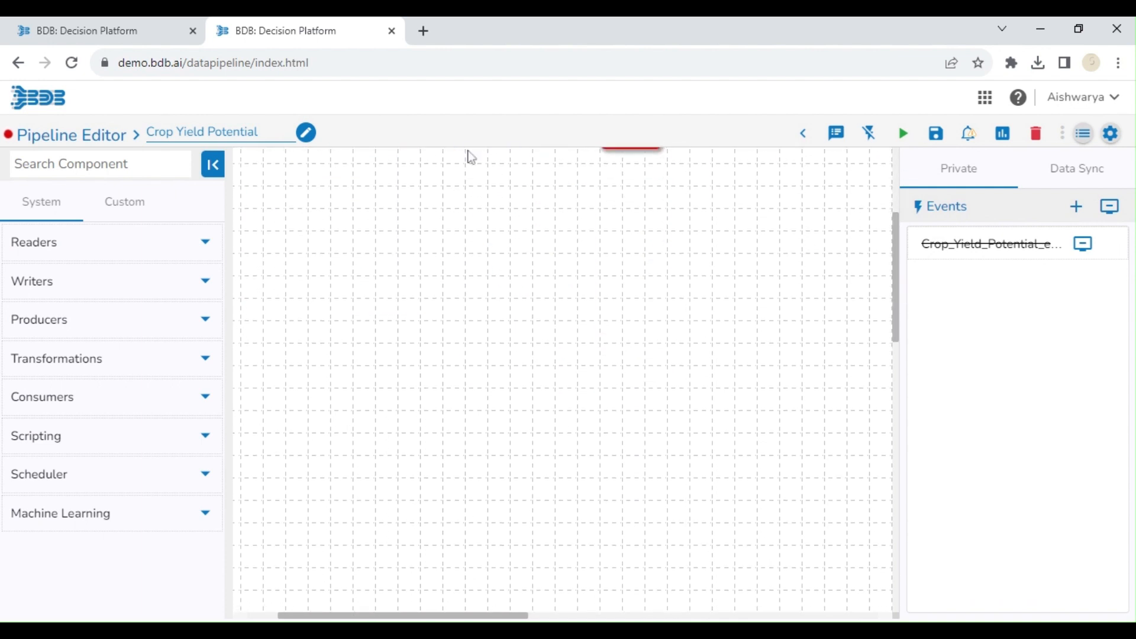
click(94, 164)
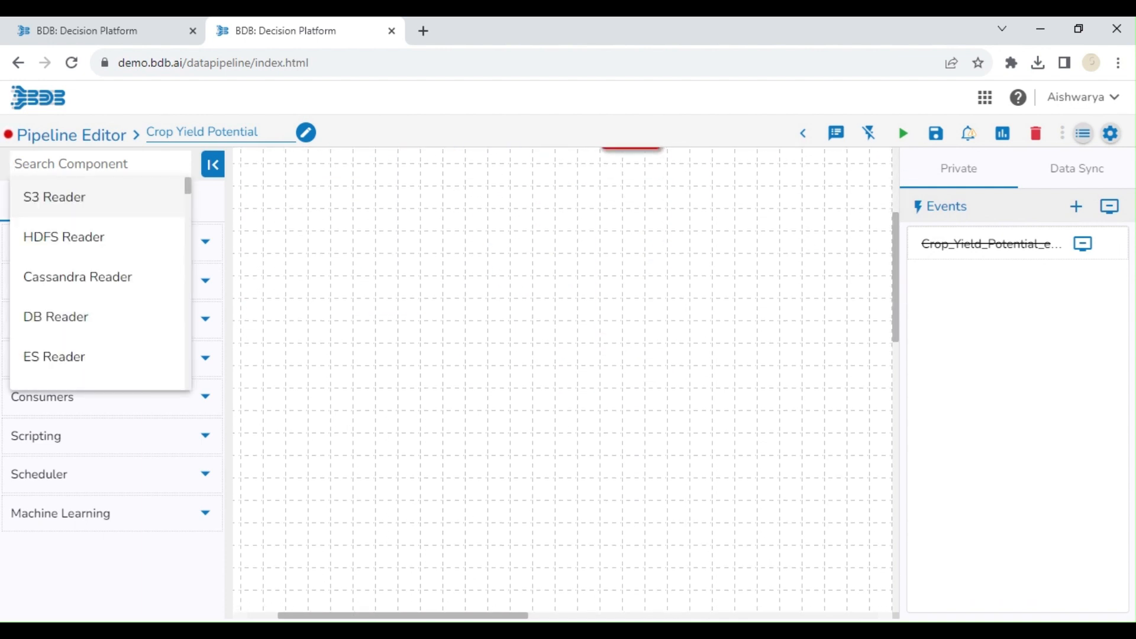
text(san)
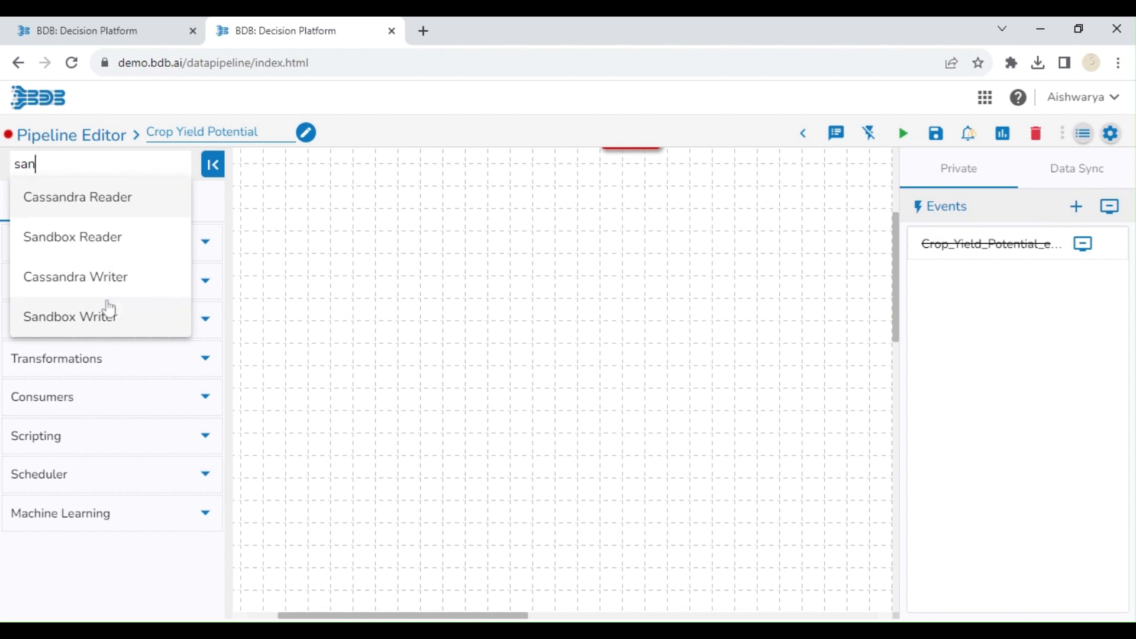
click(106, 257)
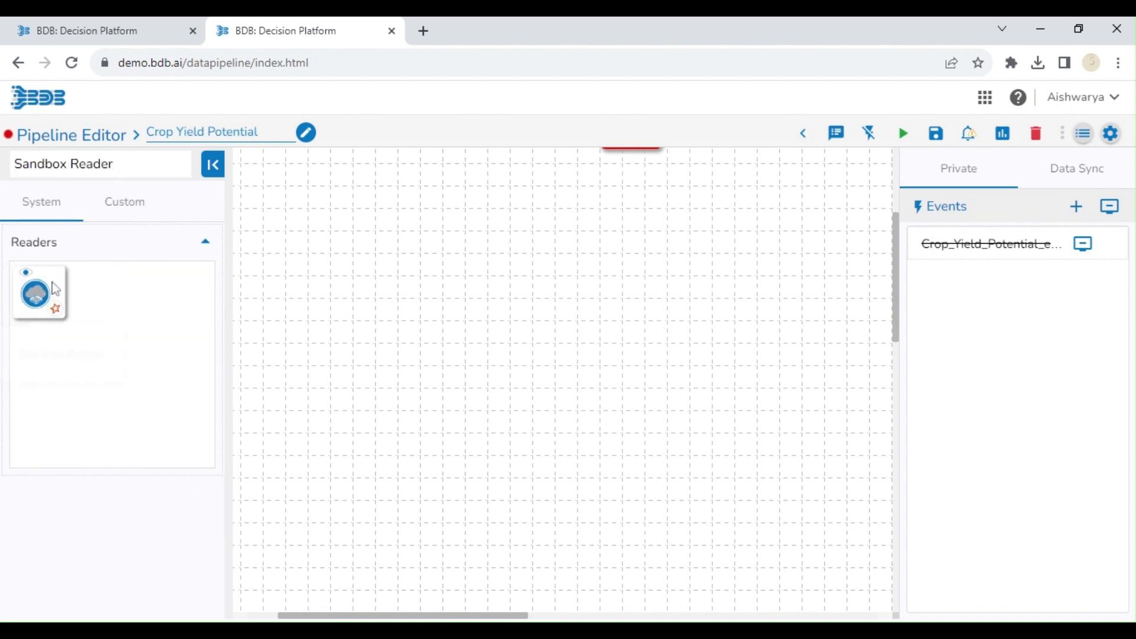
drag(49, 288, 291, 249)
click(291, 249)
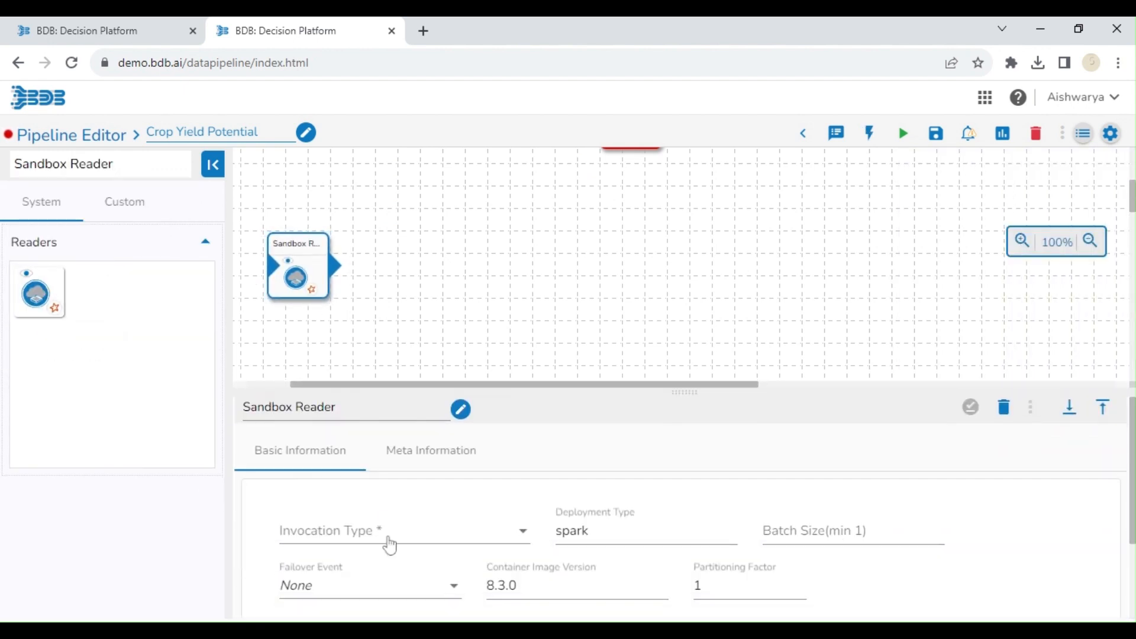
click(388, 542)
click(389, 546)
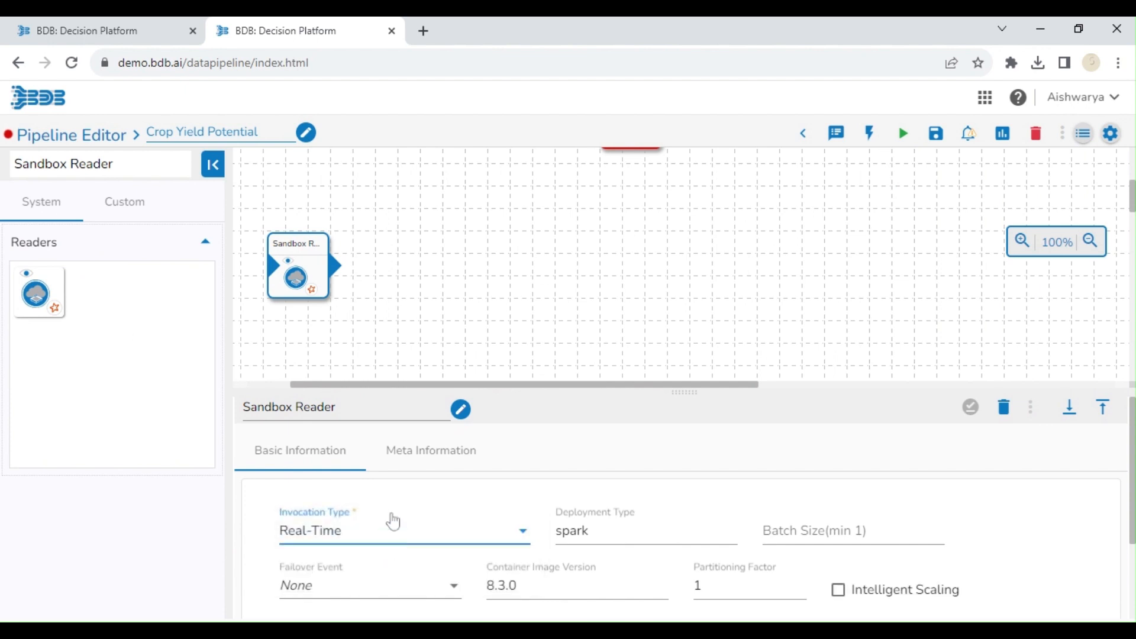
Configure the Sandbox Reader with file type JSON and sandbox Seeds_data_generated_json, and save the component.
click(402, 452)
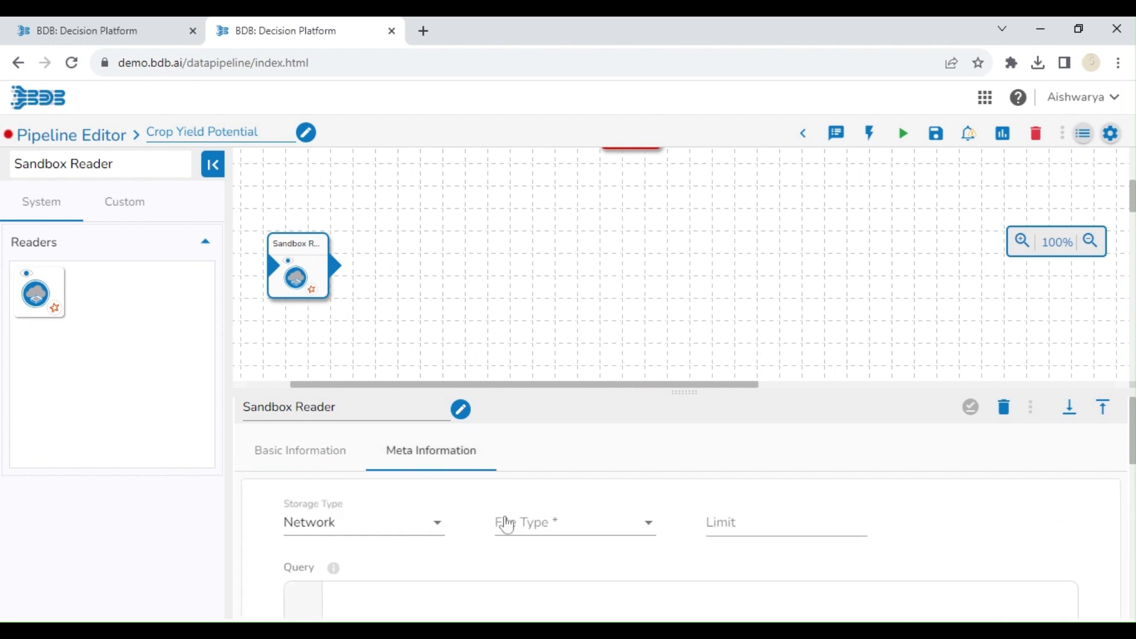
click(503, 524)
click(525, 406)
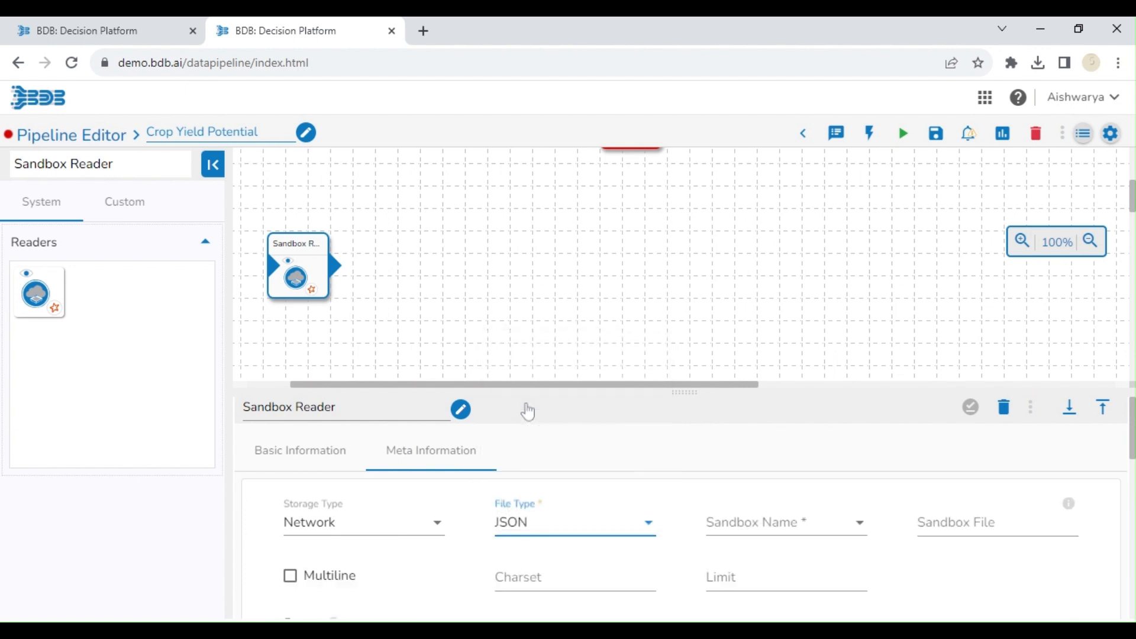
click(838, 540)
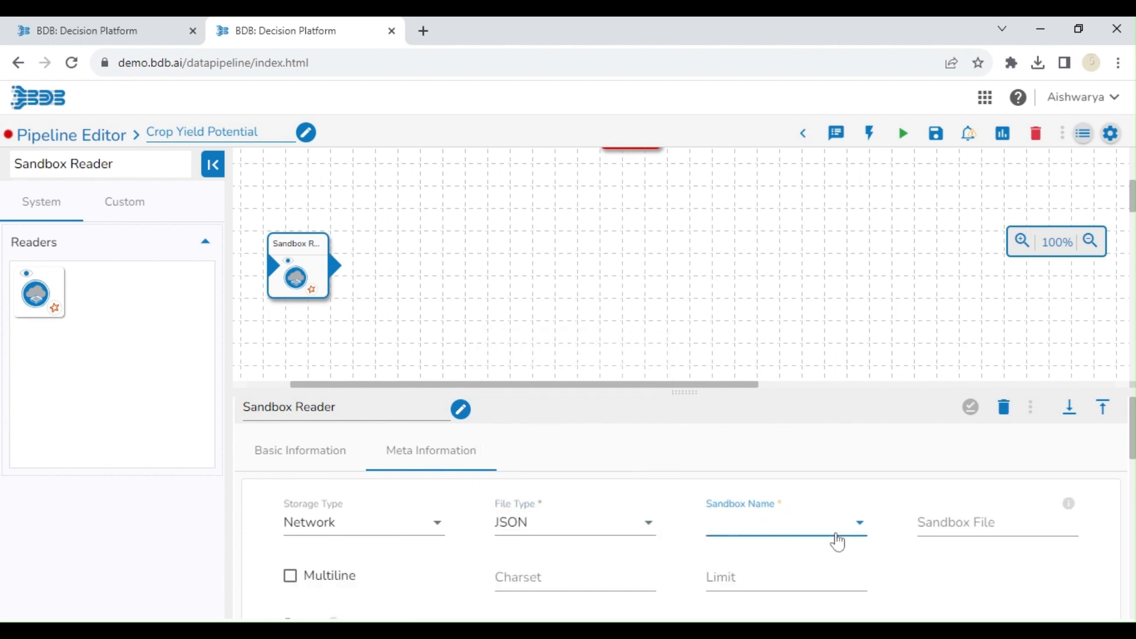
click(857, 538)
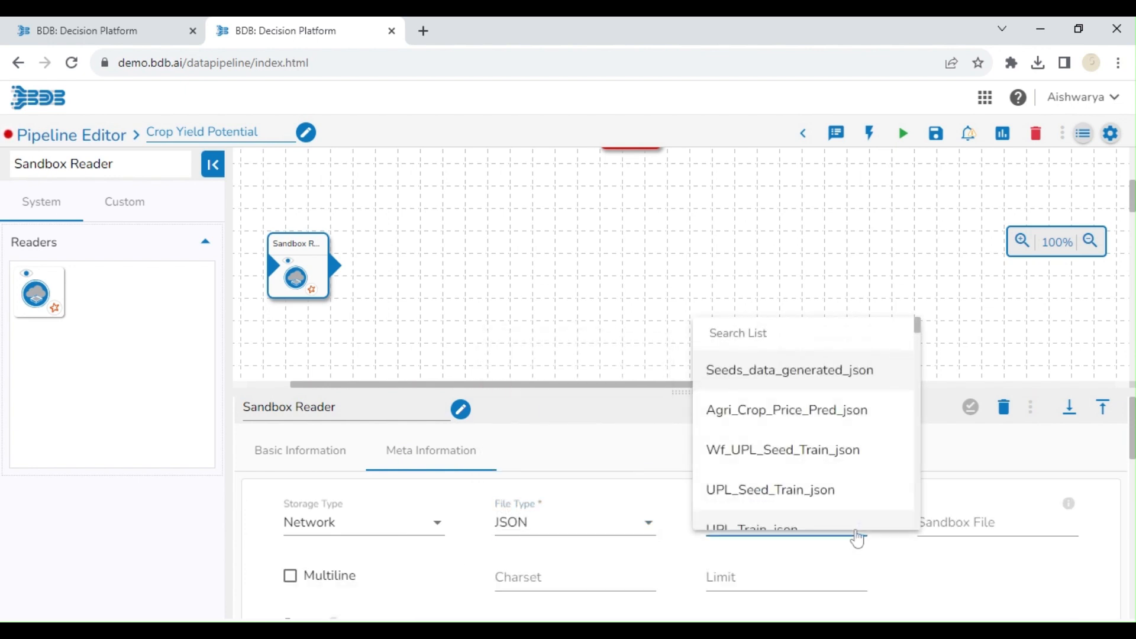
click(844, 373)
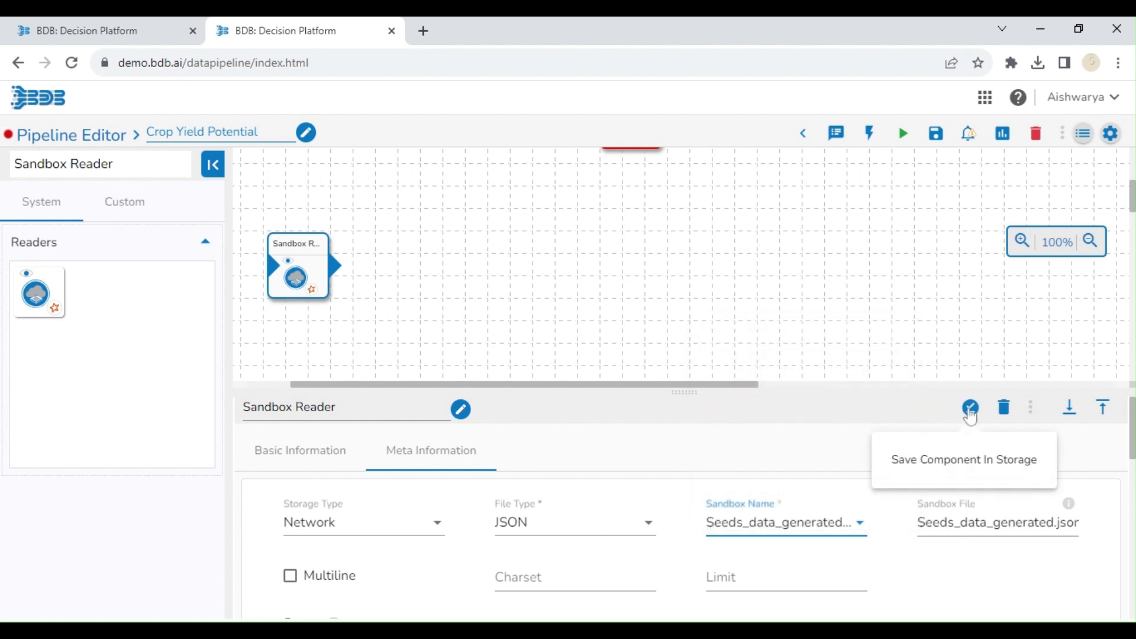
click(969, 407)
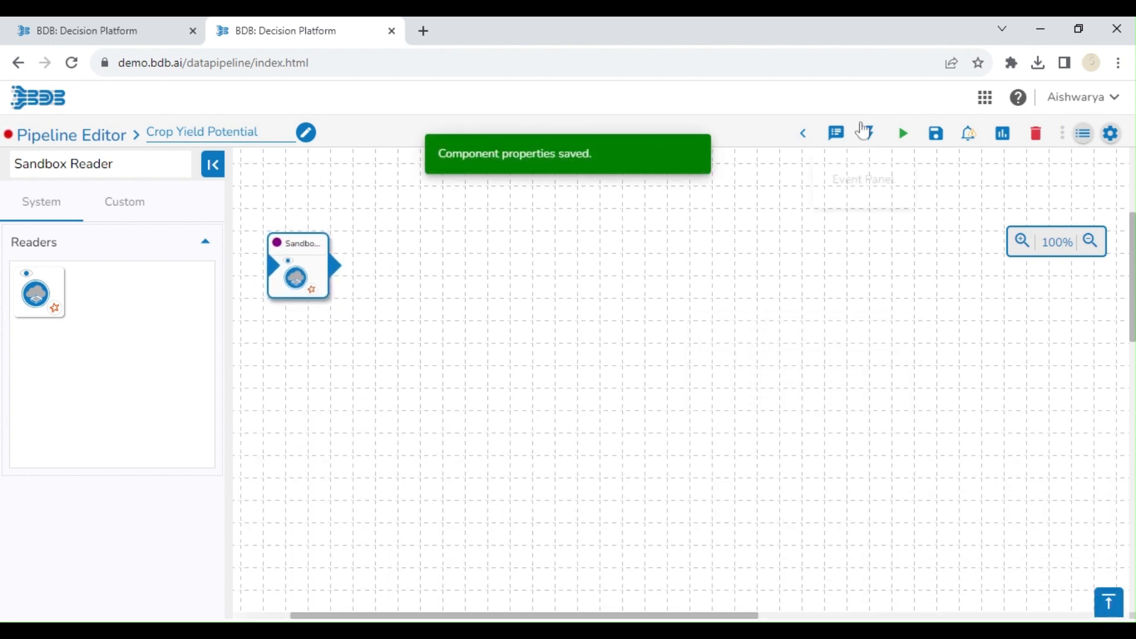
Create a new private Kafka event, place it beside the Sandbox Reader, and connect the reader's output to it.
click(869, 133)
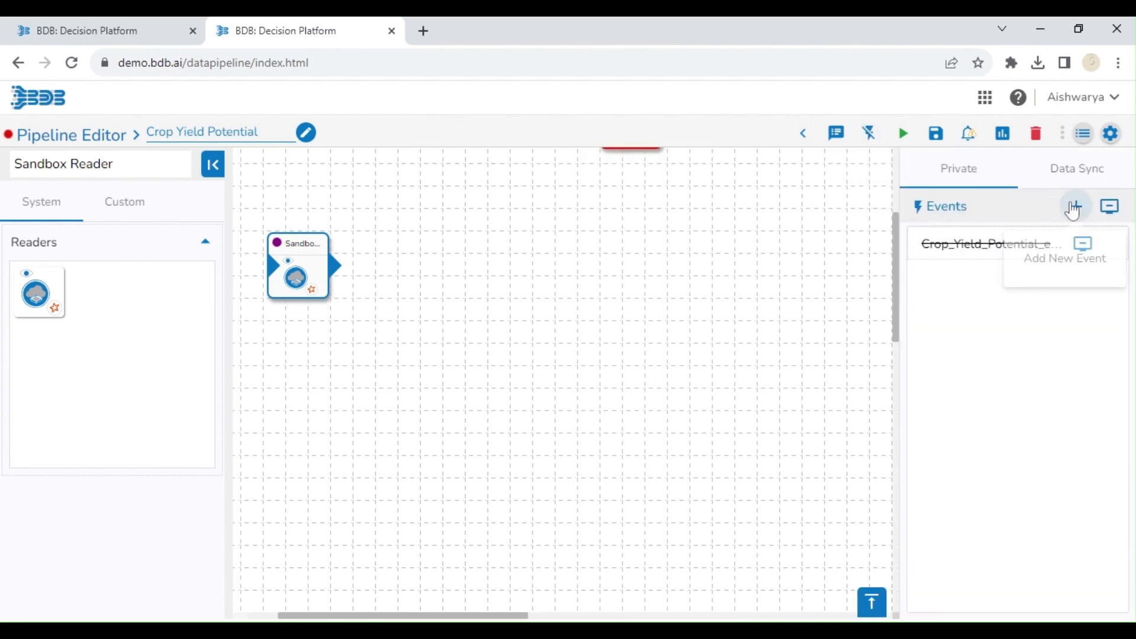
click(1068, 206)
click(669, 583)
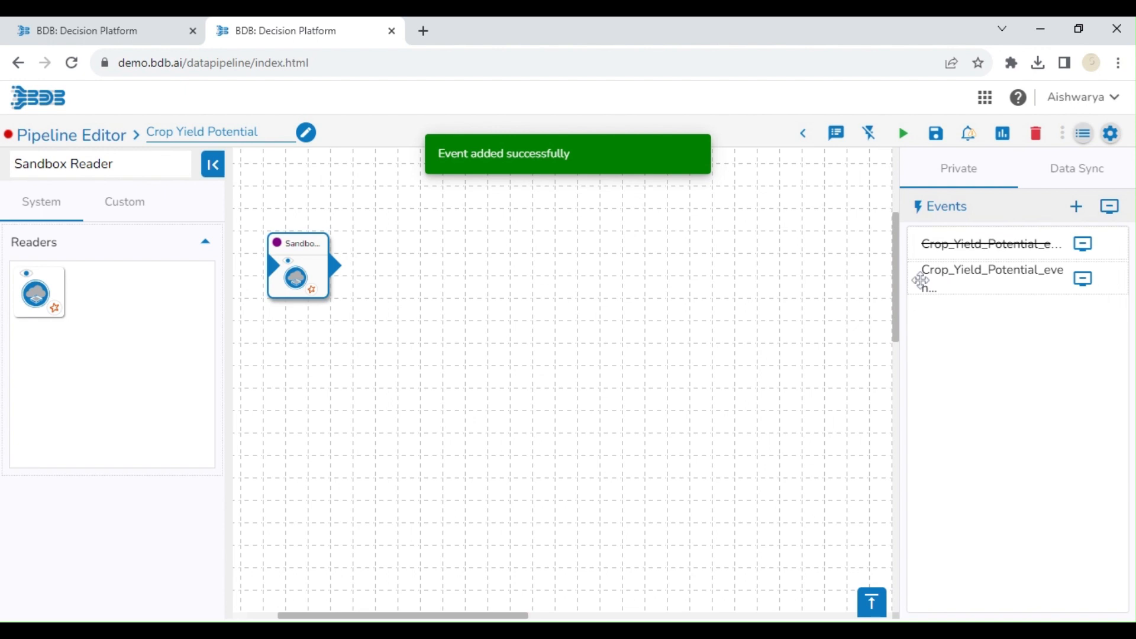
drag(921, 281, 391, 265)
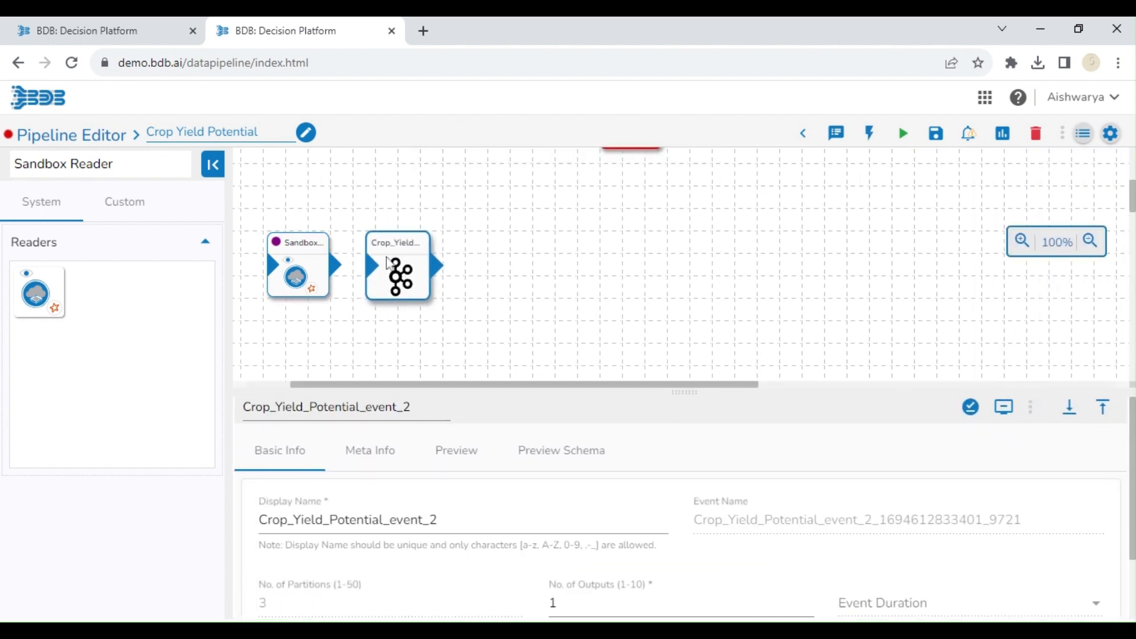
click(1070, 406)
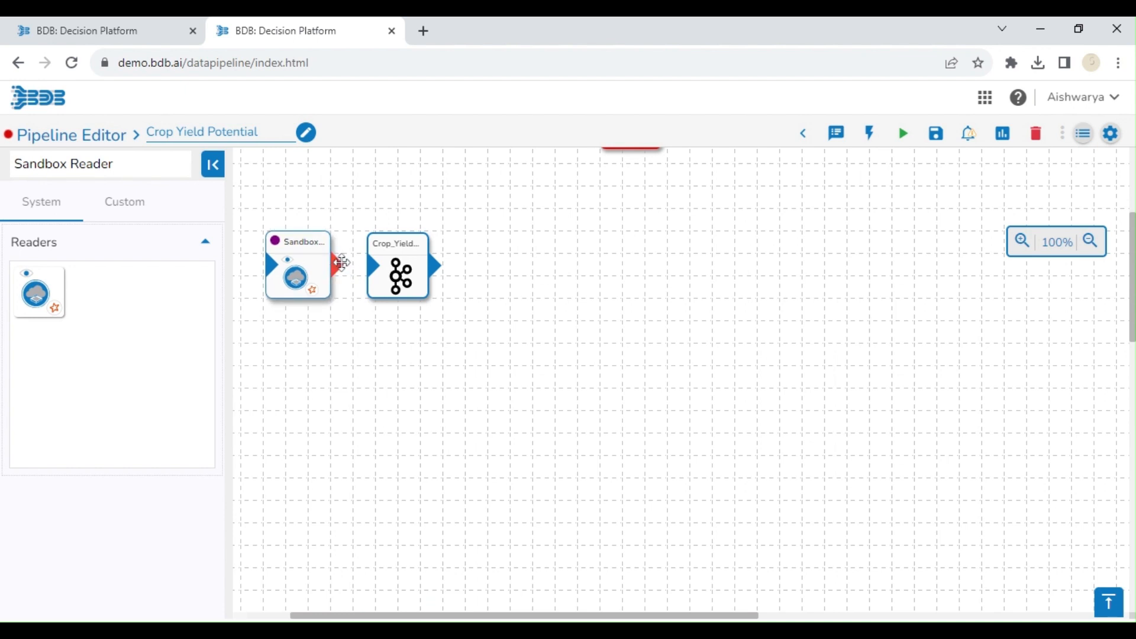
drag(342, 262, 370, 263)
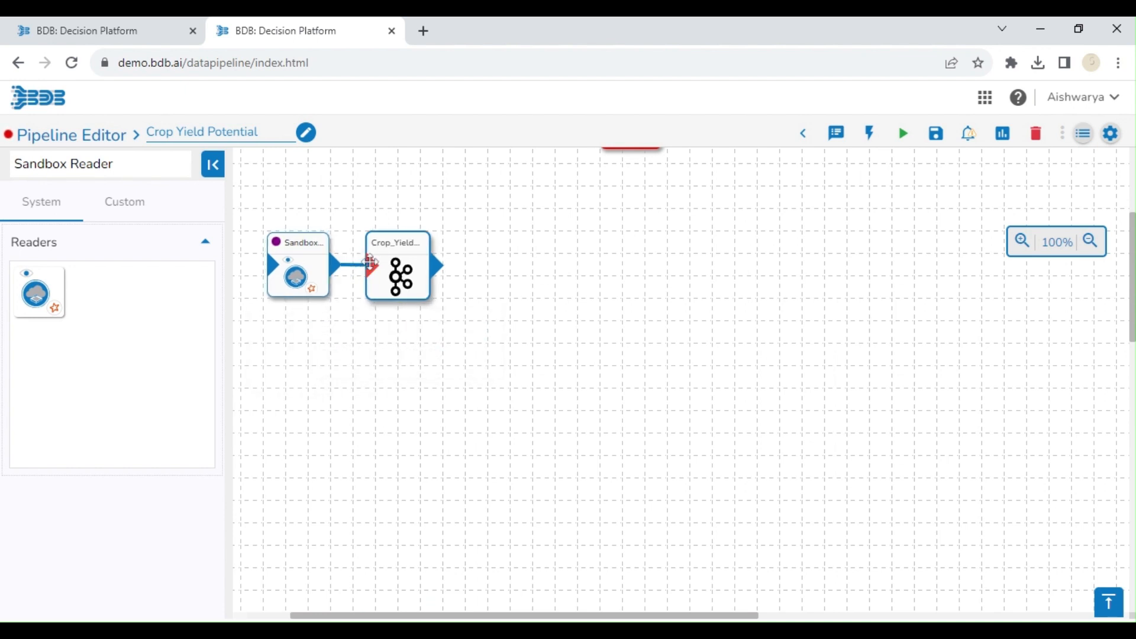
Add a Data Preparation component after the new Kafka event and set its invocation type to Batch.
drag(120, 165, 1, 177)
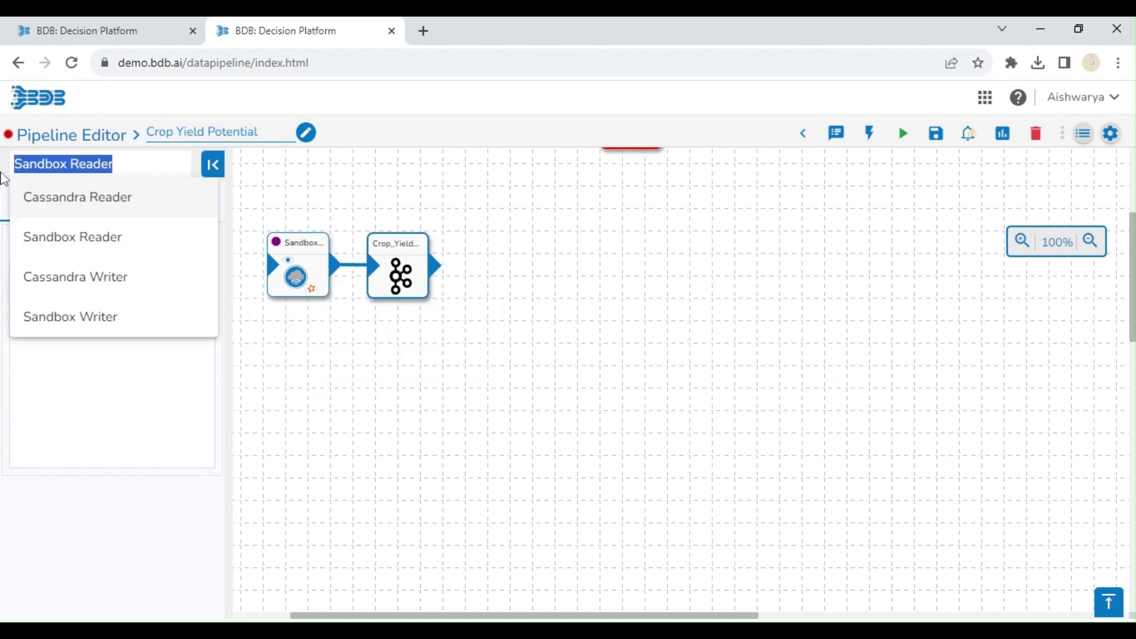
key(BackSpace)
text(data)
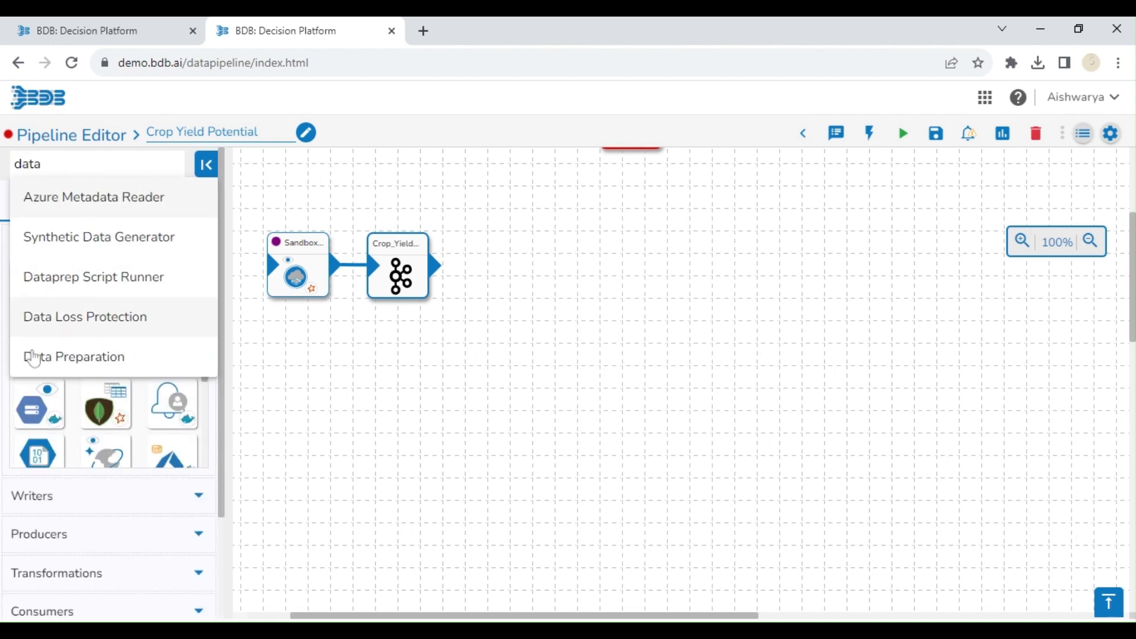
click(41, 370)
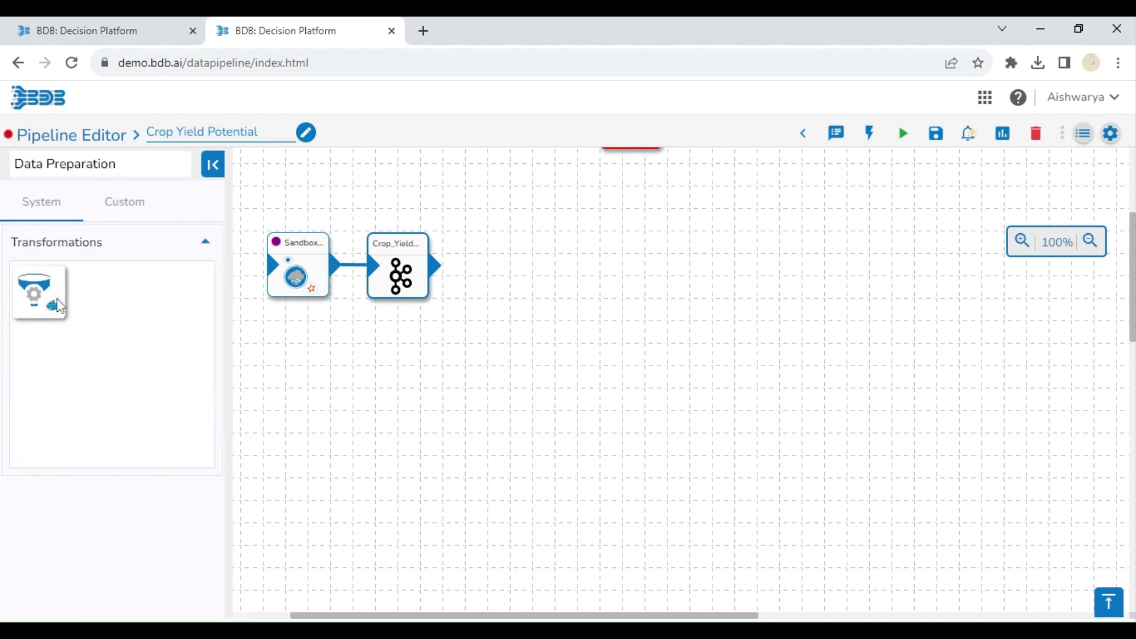
drag(60, 306, 521, 269)
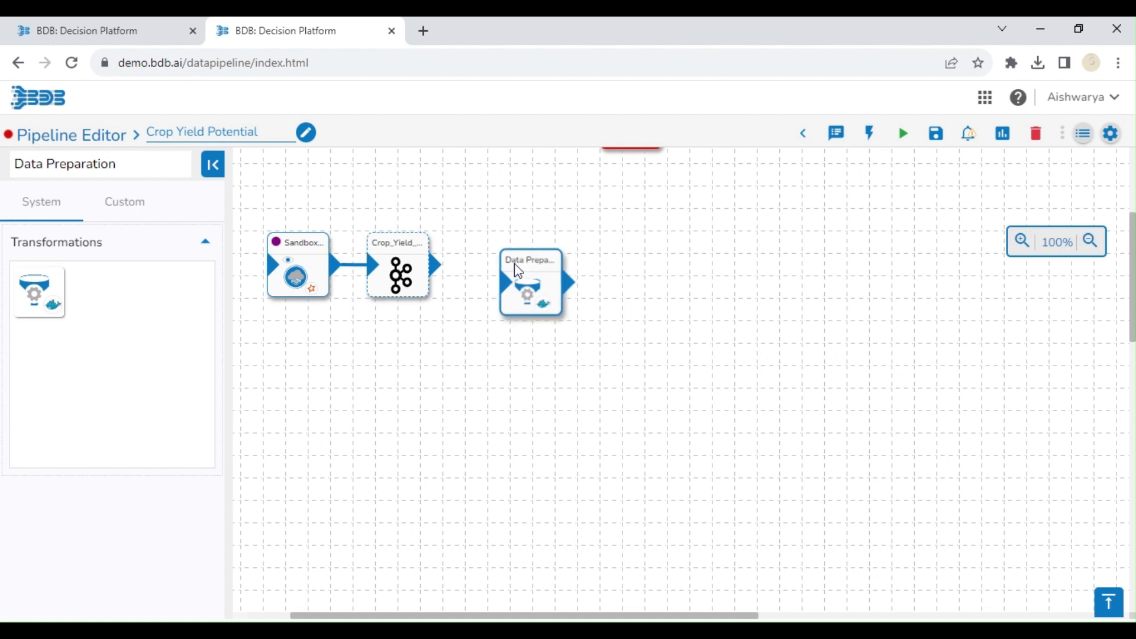
click(401, 520)
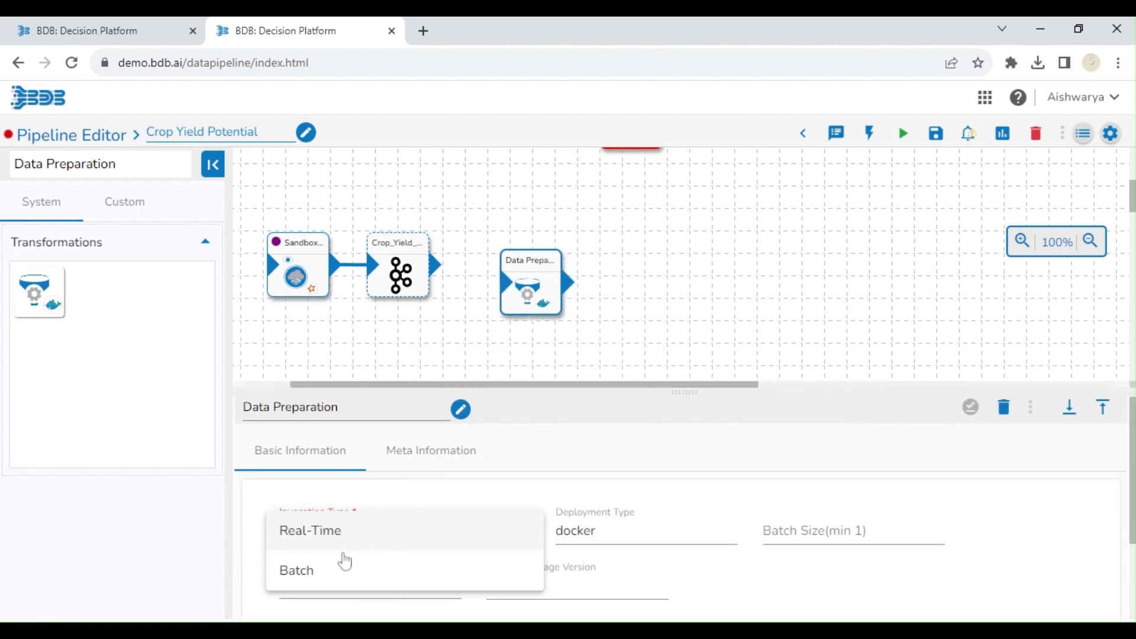
click(332, 574)
Set the Data Preparation component's data center type to Data Sandbox and its sandbox name to Seeds_data_generated.
click(407, 458)
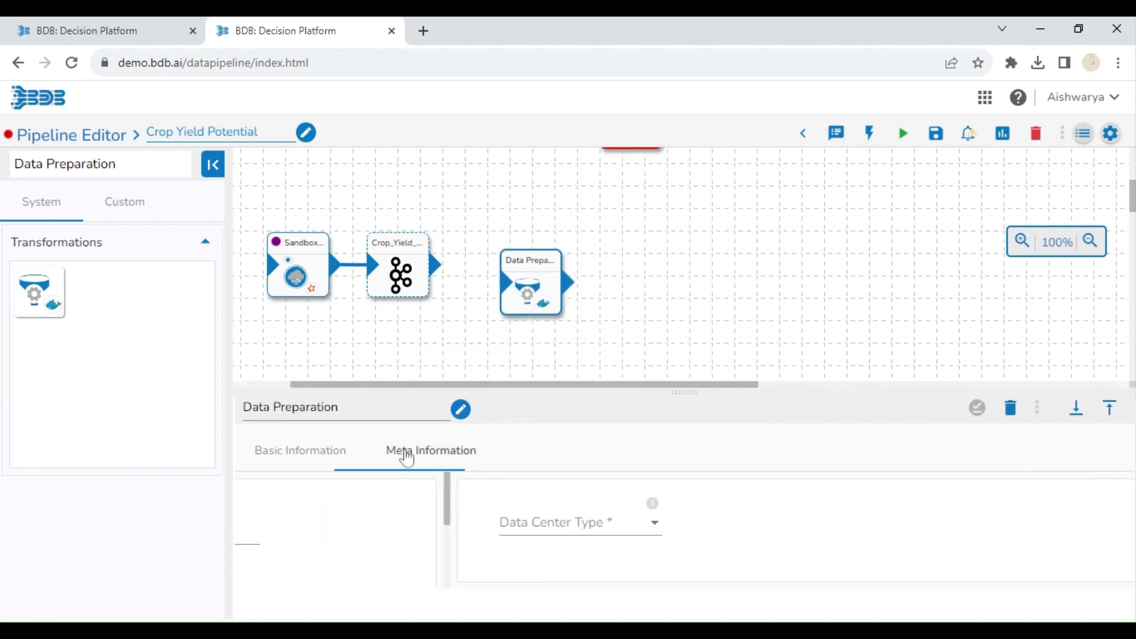
click(382, 534)
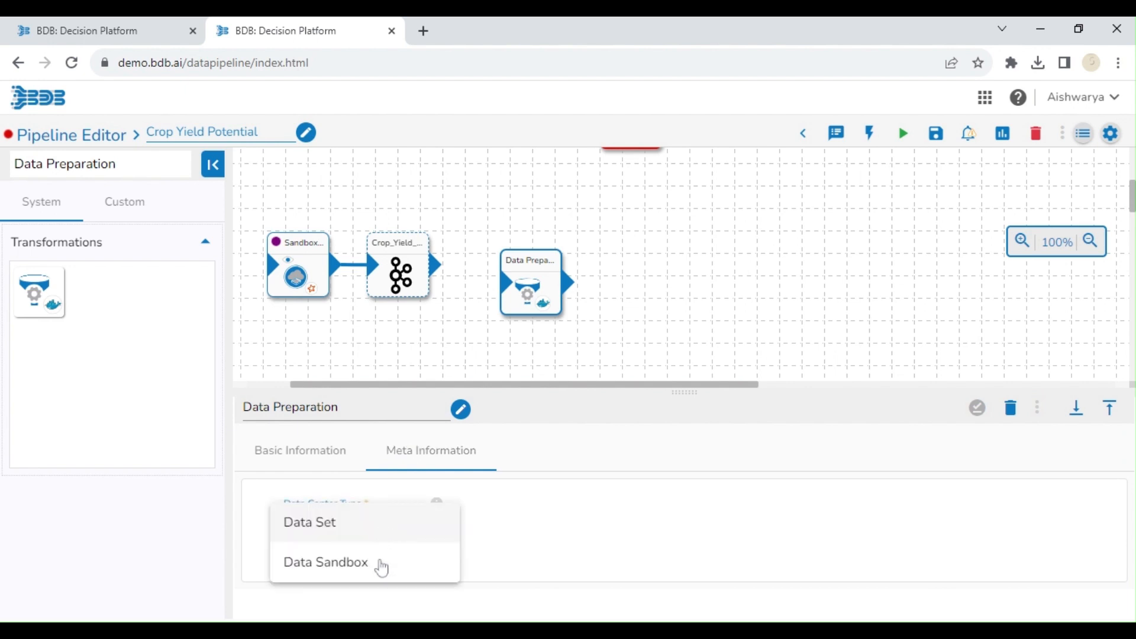
click(378, 567)
click(858, 542)
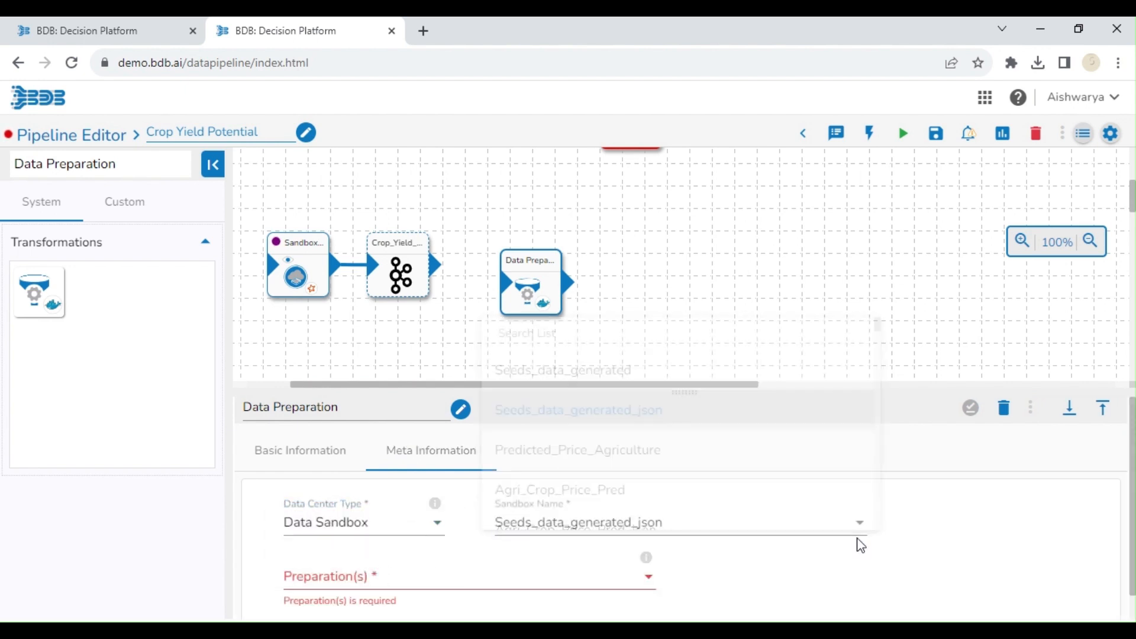
click(856, 535)
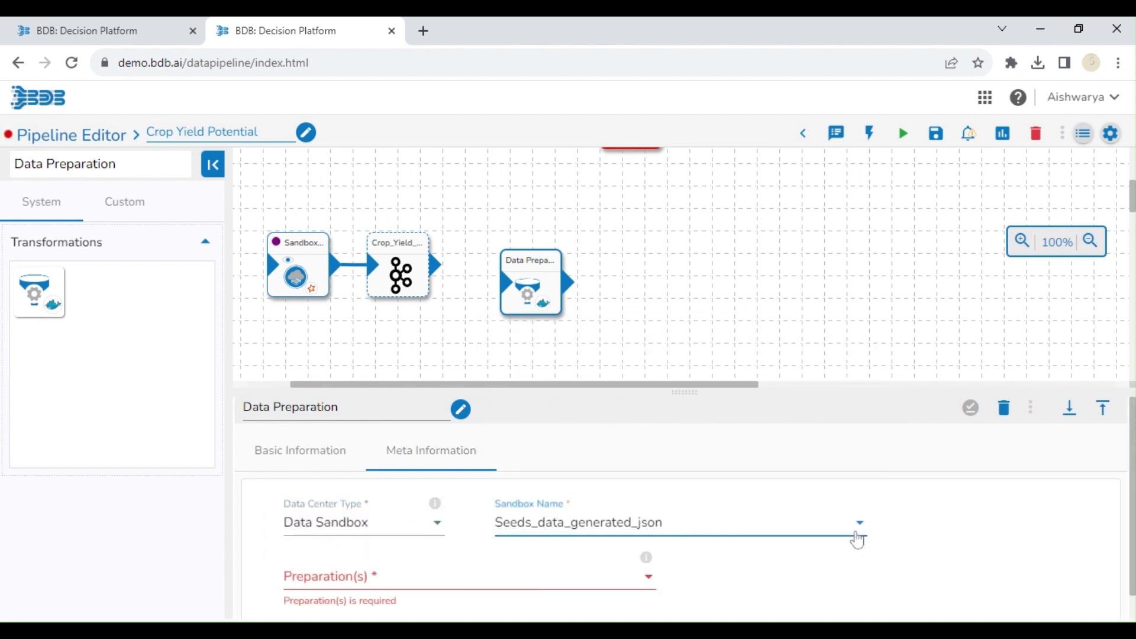
click(857, 539)
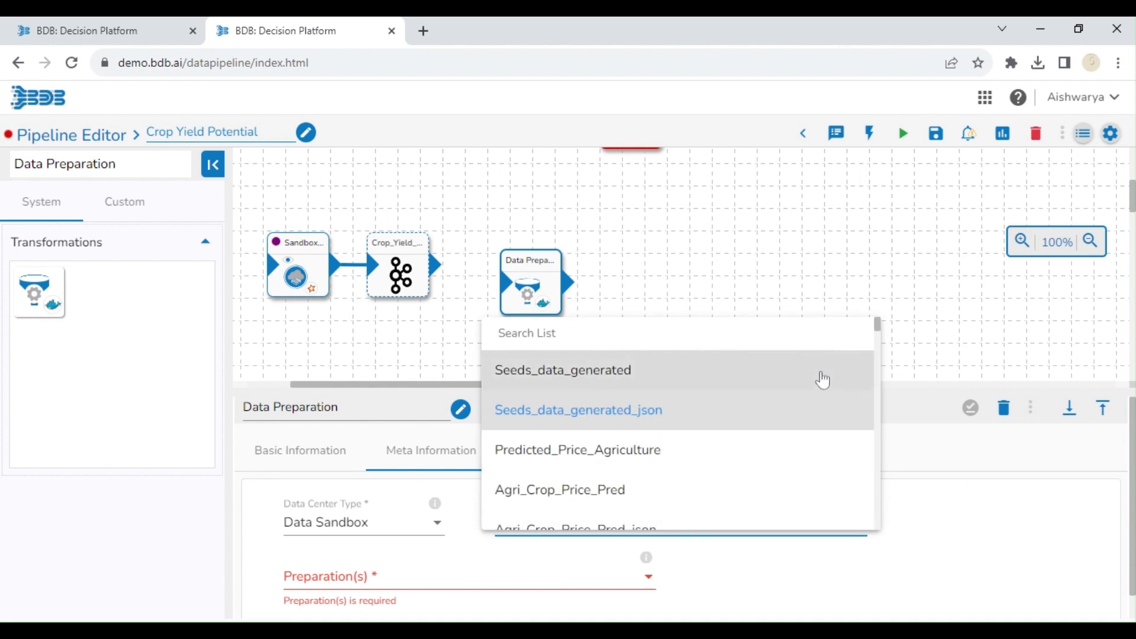
click(823, 380)
Select the Seeds_data_prep preparation for the Data Preparation component and save its properties.
click(319, 591)
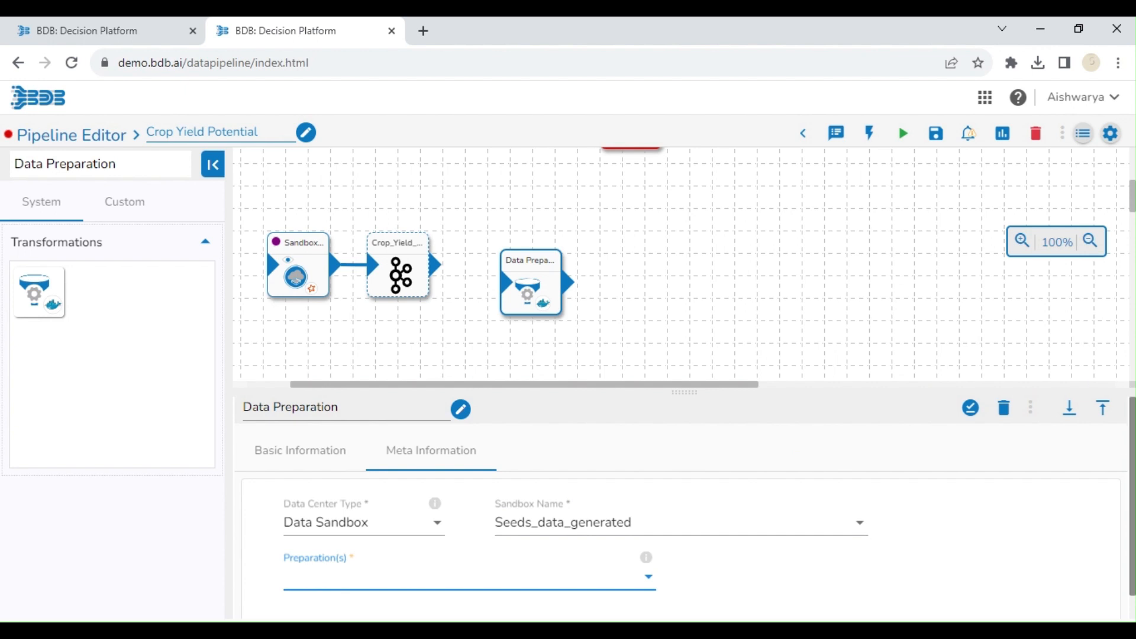
scroll(680, 520, down, 1)
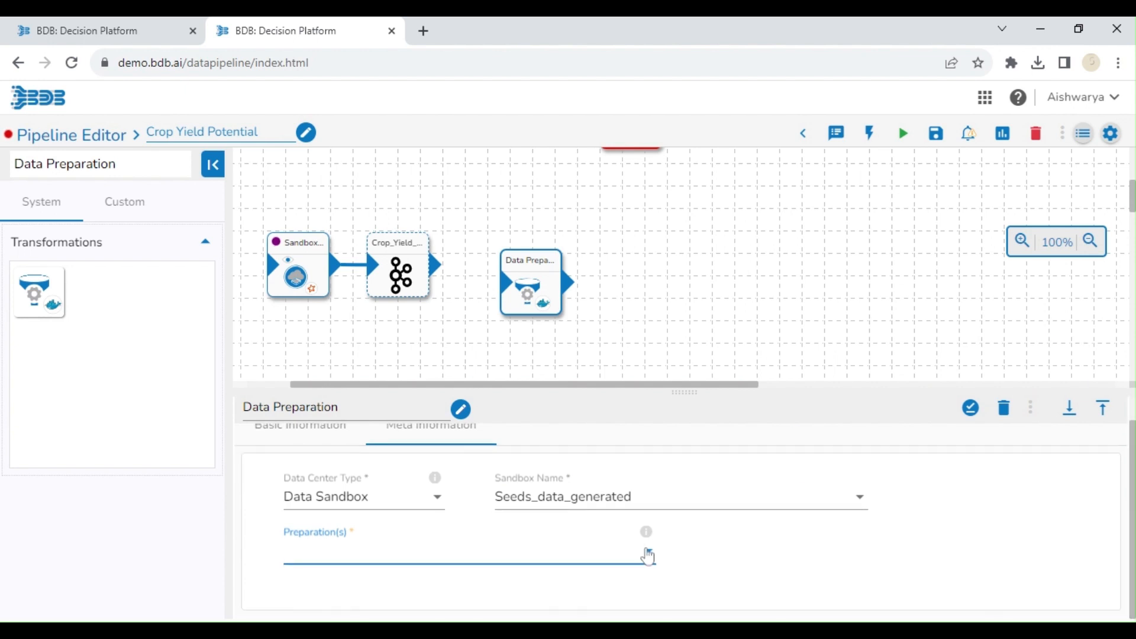
click(648, 554)
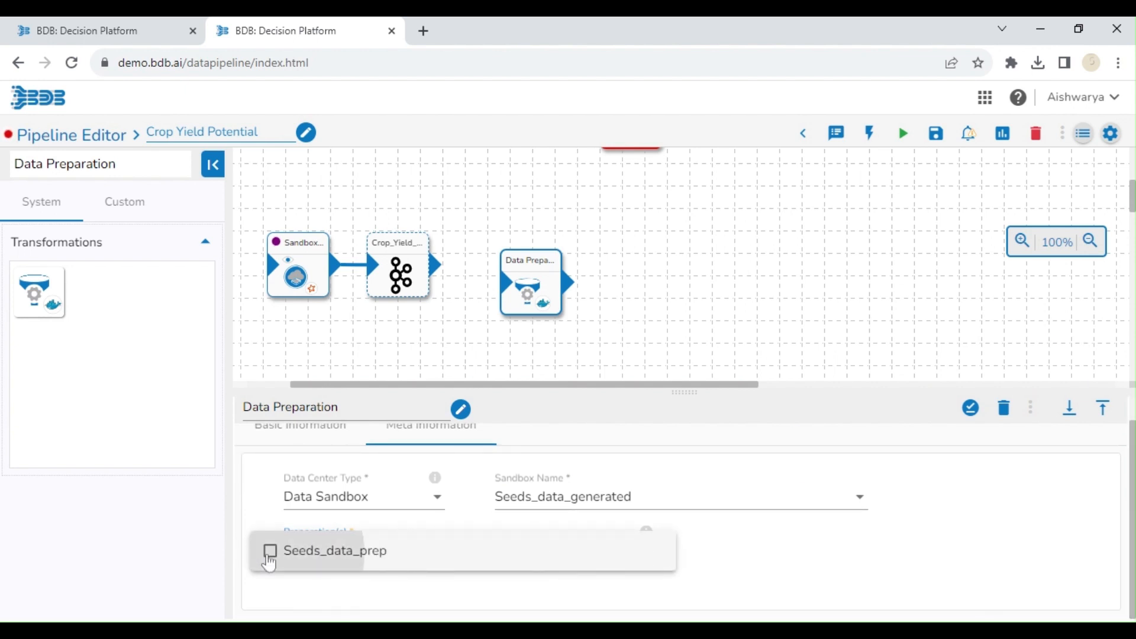
click(271, 556)
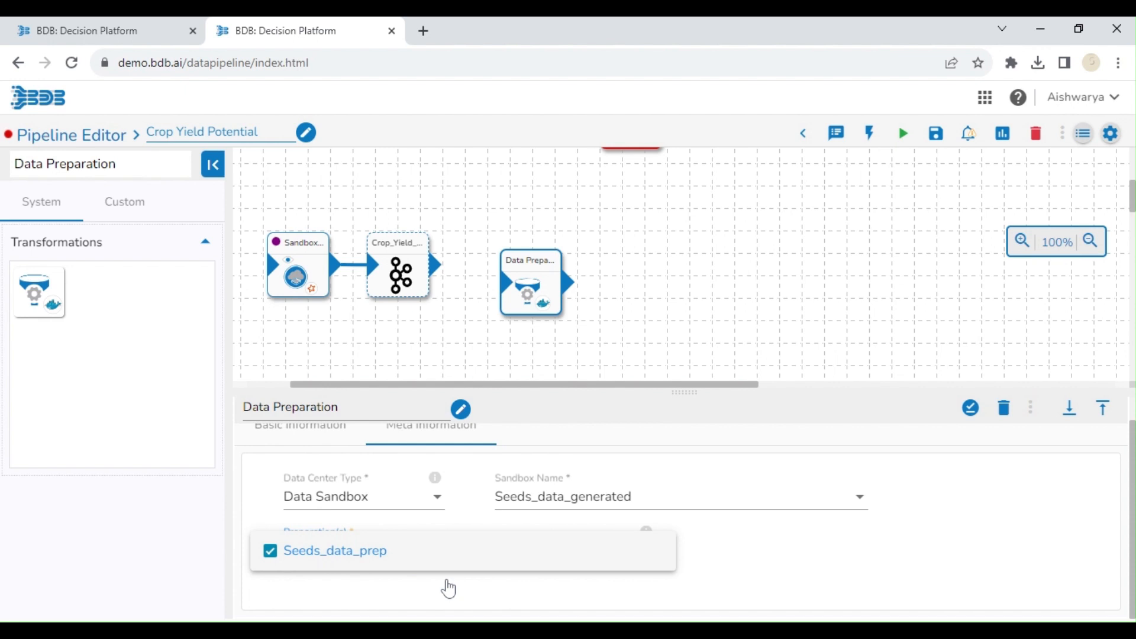
click(971, 412)
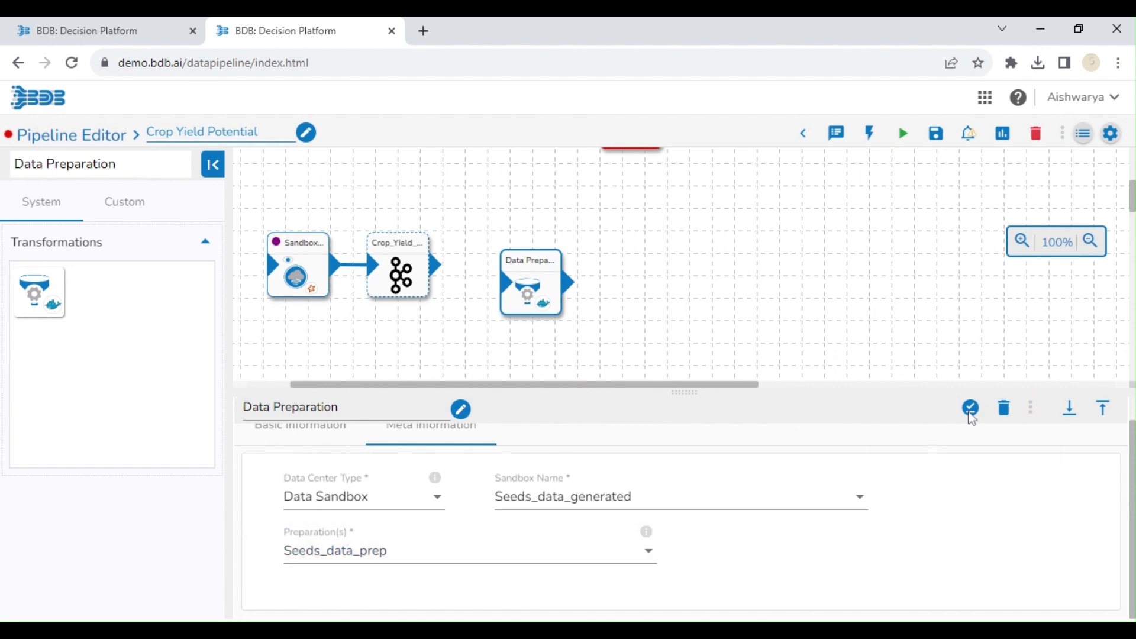
click(971, 411)
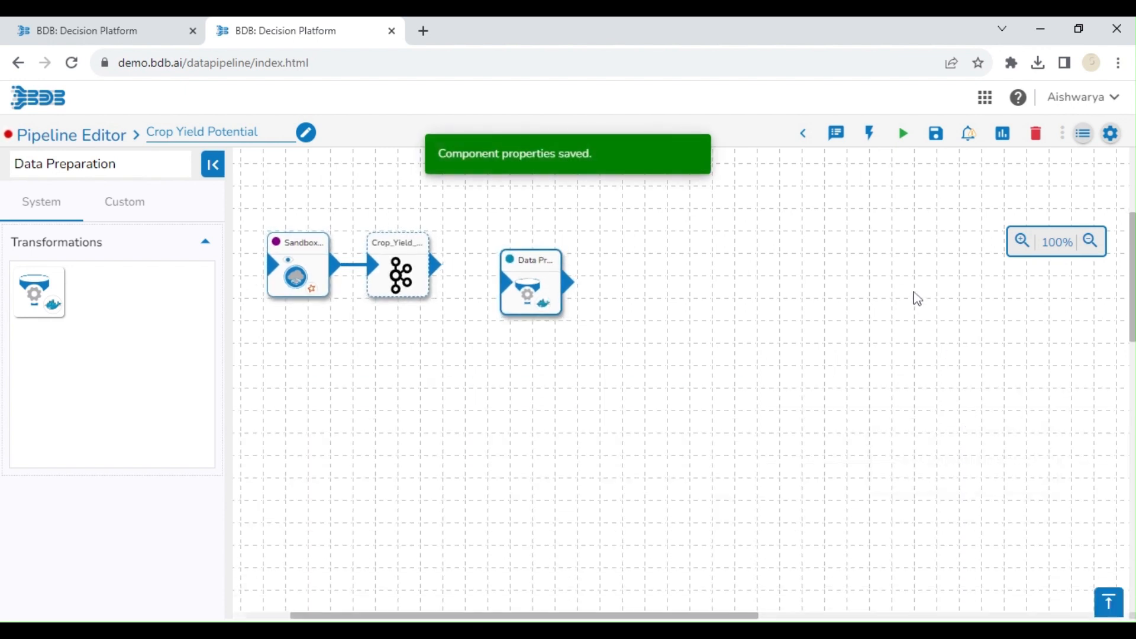
Create another private Kafka event with 3 partitions and 1 output, and place it after the Data Preparation component.
click(869, 143)
click(868, 145)
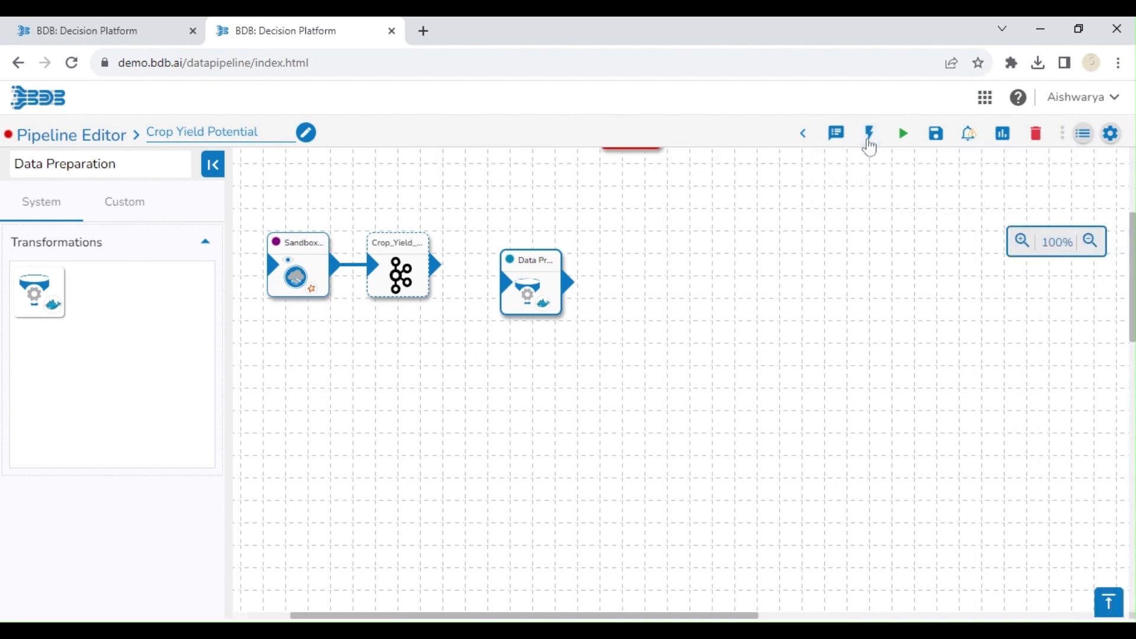
click(869, 142)
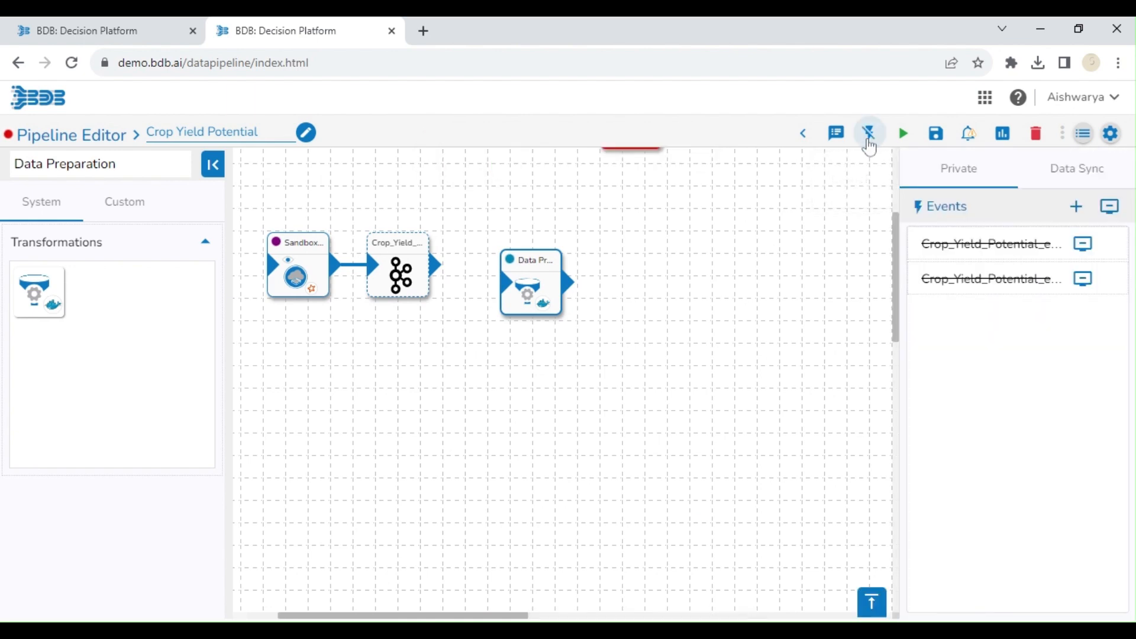
click(1077, 207)
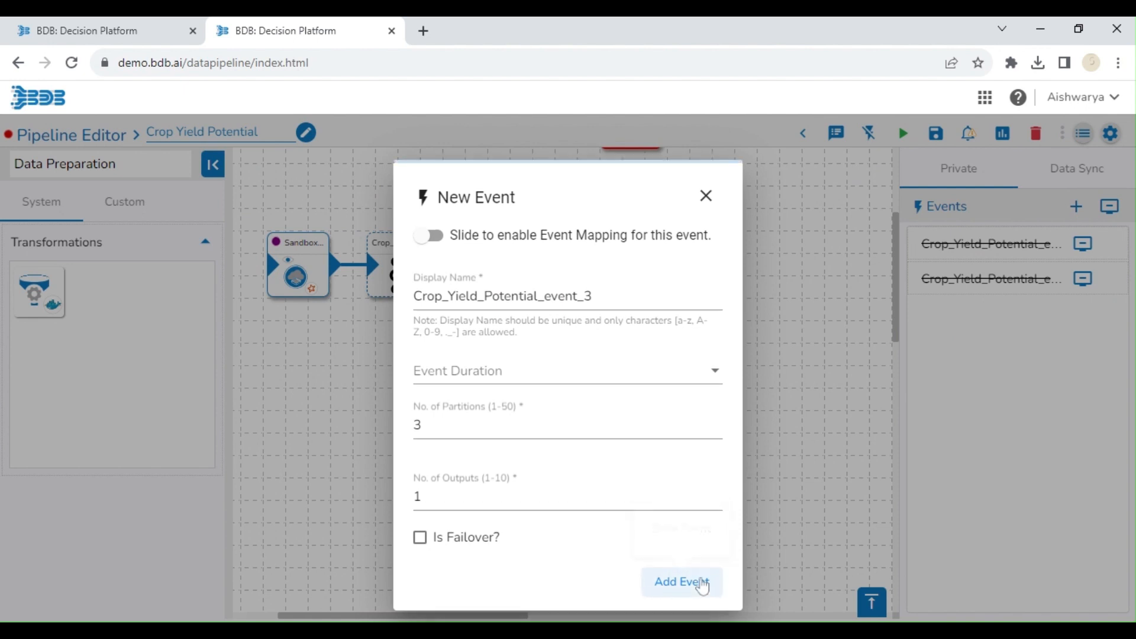
click(681, 582)
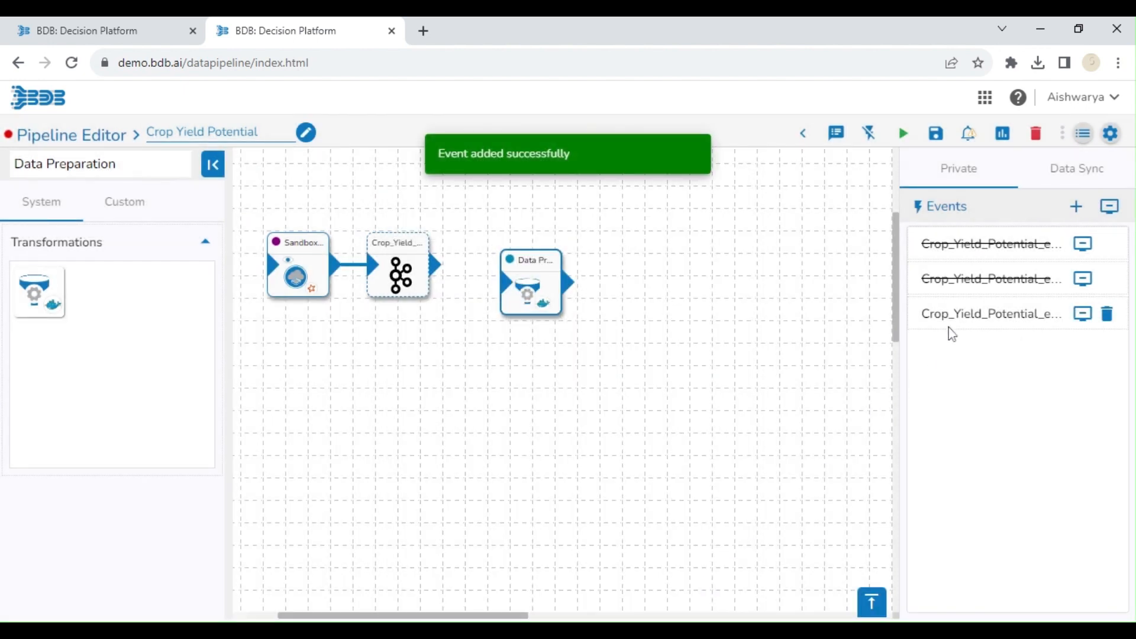
drag(948, 316, 655, 263)
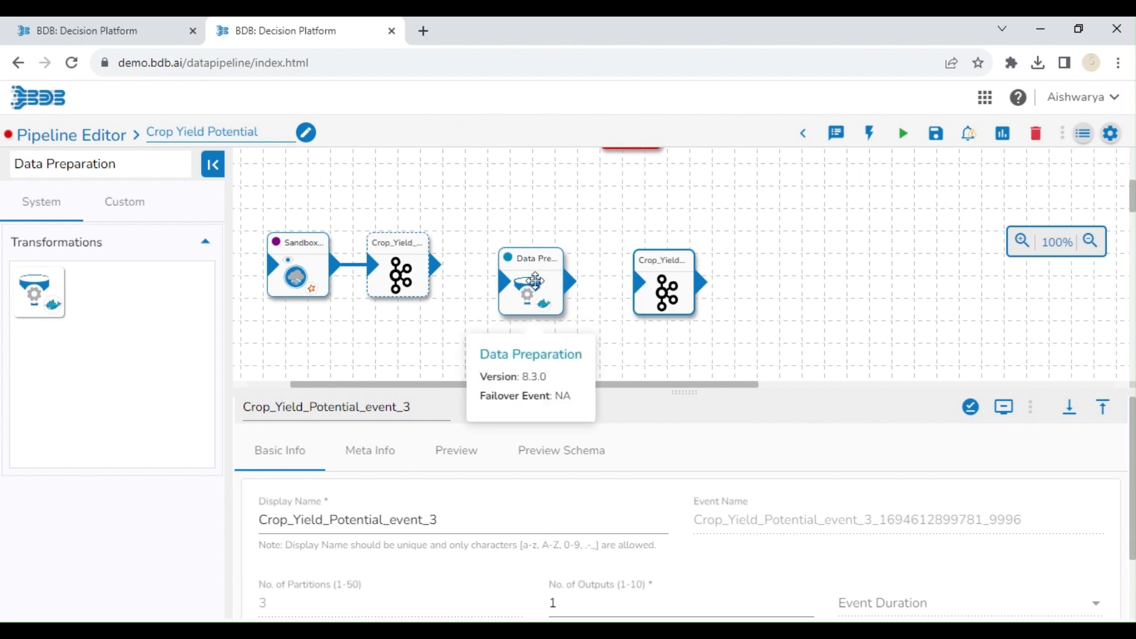
Align Data Preparation and its new event with the reader's row, and connect the reader's event through Data Preparation to the new event.
drag(551, 292, 551, 276)
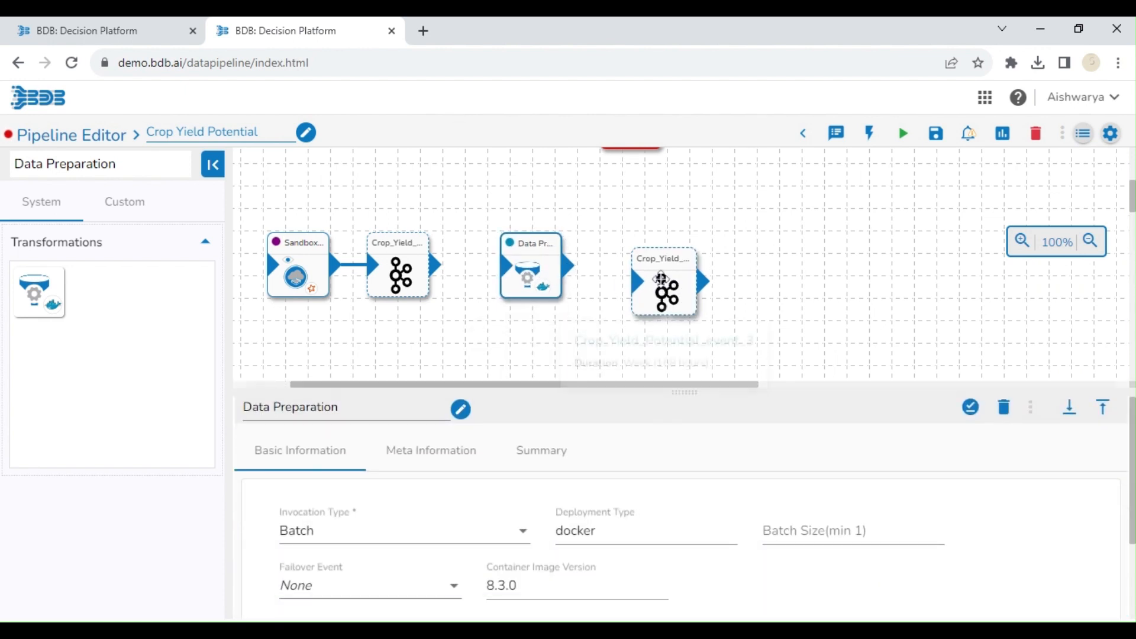
drag(666, 286, 656, 273)
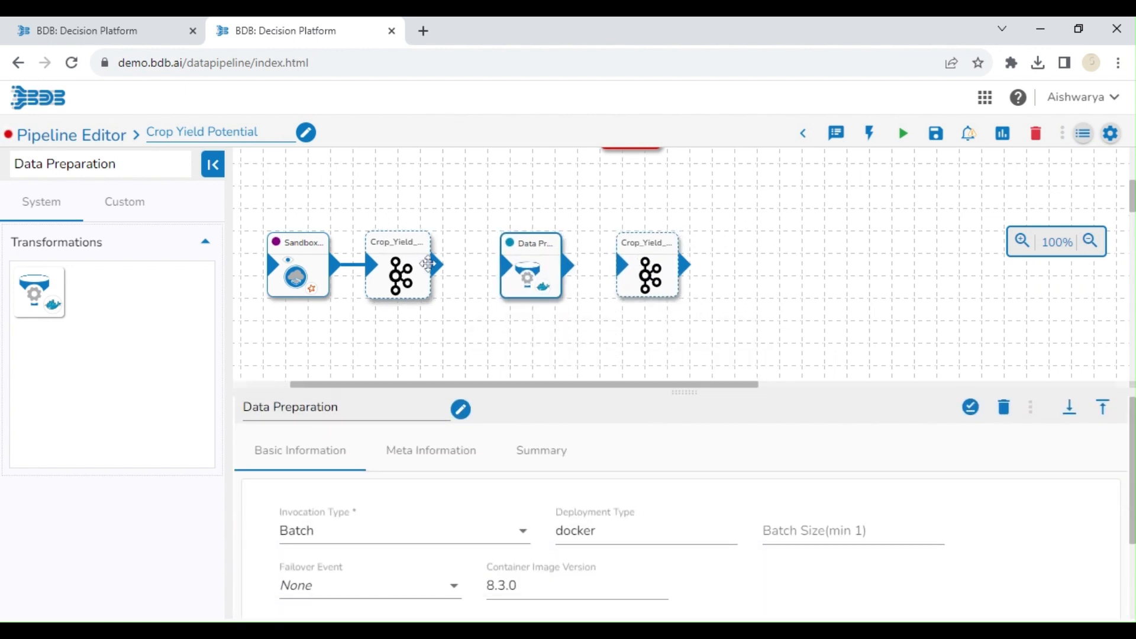
click(429, 264)
click(429, 264)
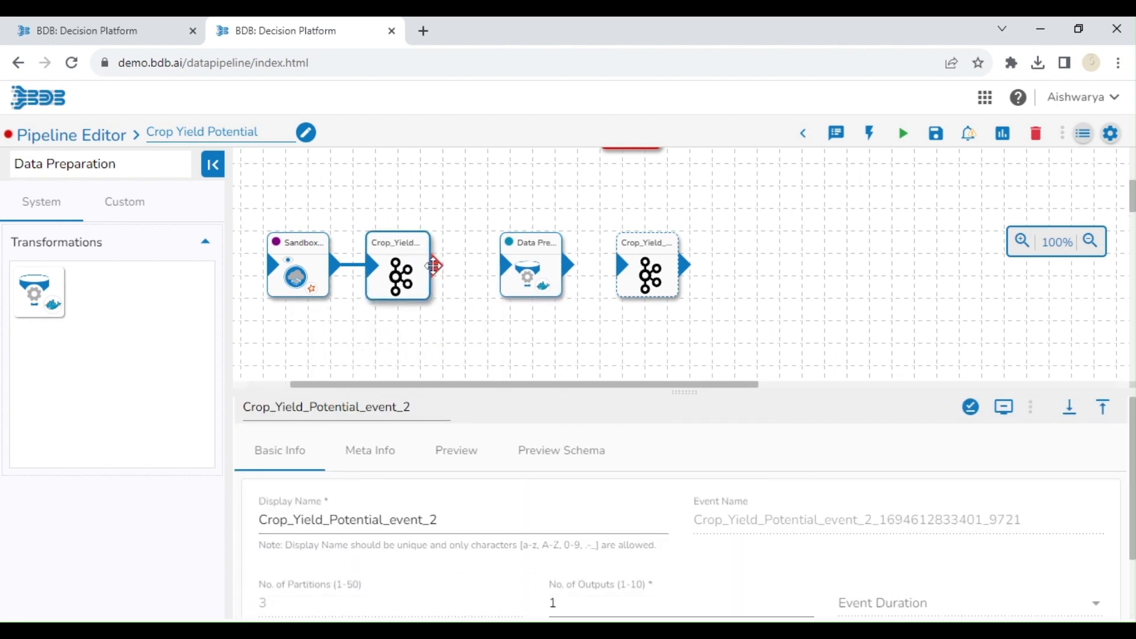
drag(434, 266, 619, 262)
Find the AutoML Runner component, add it after the last Kafka event, and set its invocation type to Batch.
drag(118, 164, 3, 177)
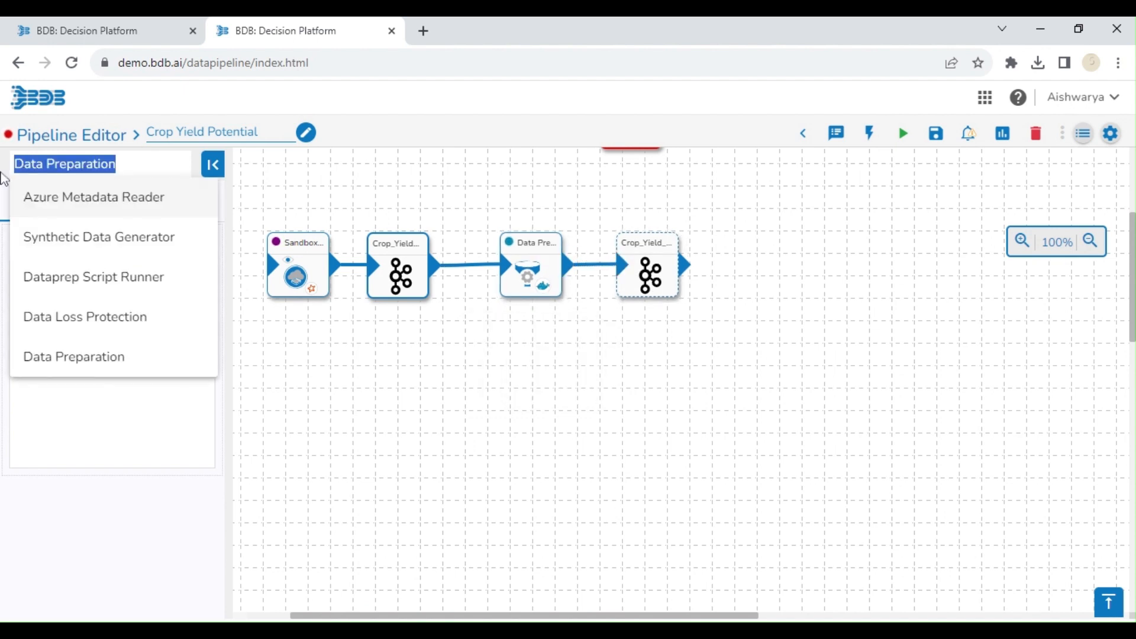
key(BackSpace)
text(A)
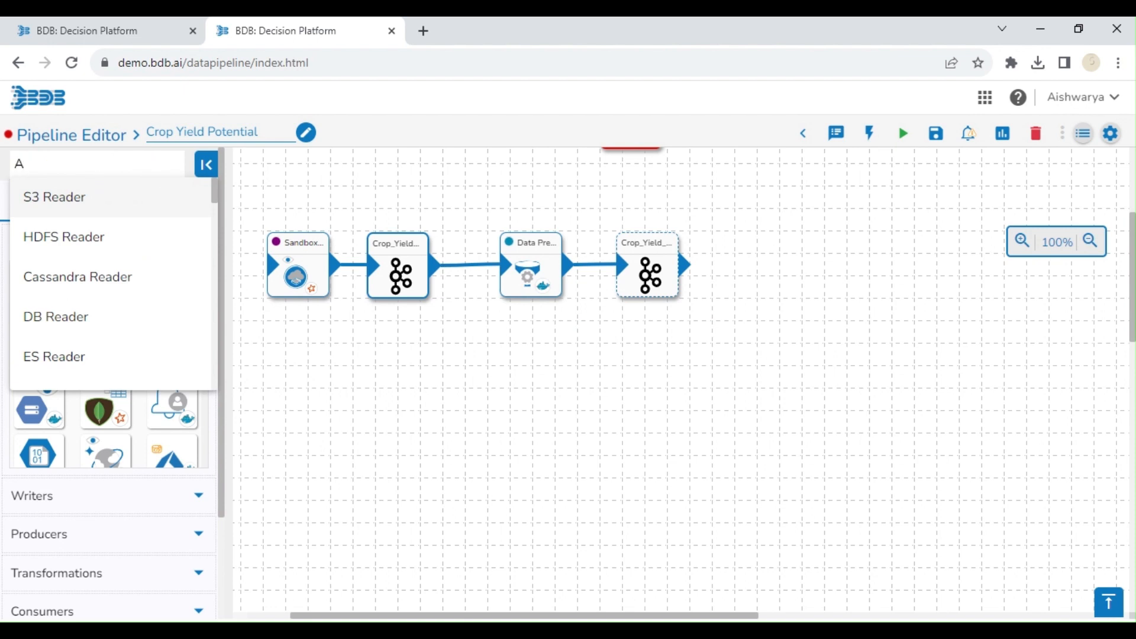
text(ut)
click(151, 210)
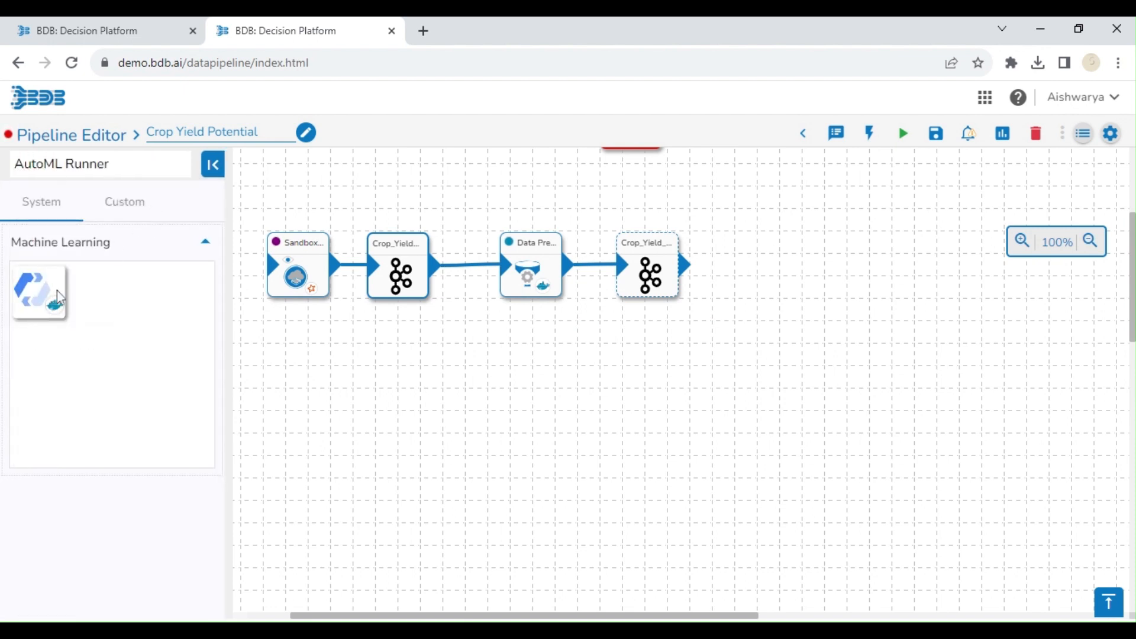
drag(59, 296, 769, 290)
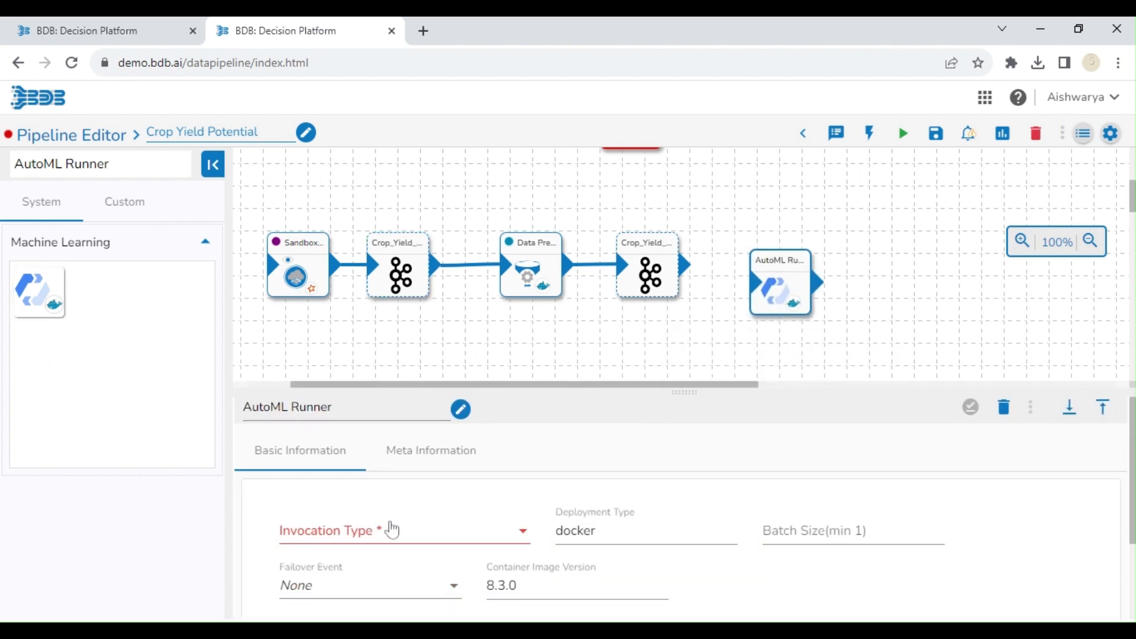
click(392, 529)
click(376, 571)
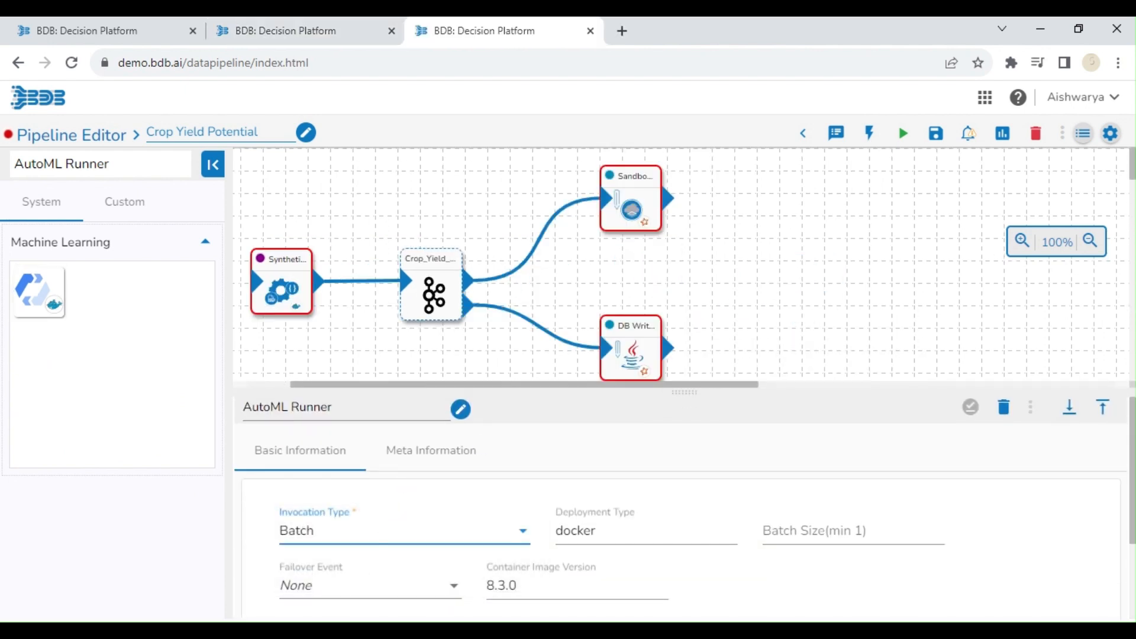
Configure the AutoML Runner with project SeedYieldPred and model Seed_Potential_Yield_WeightedEnsemble_L2, and save the component.
click(457, 455)
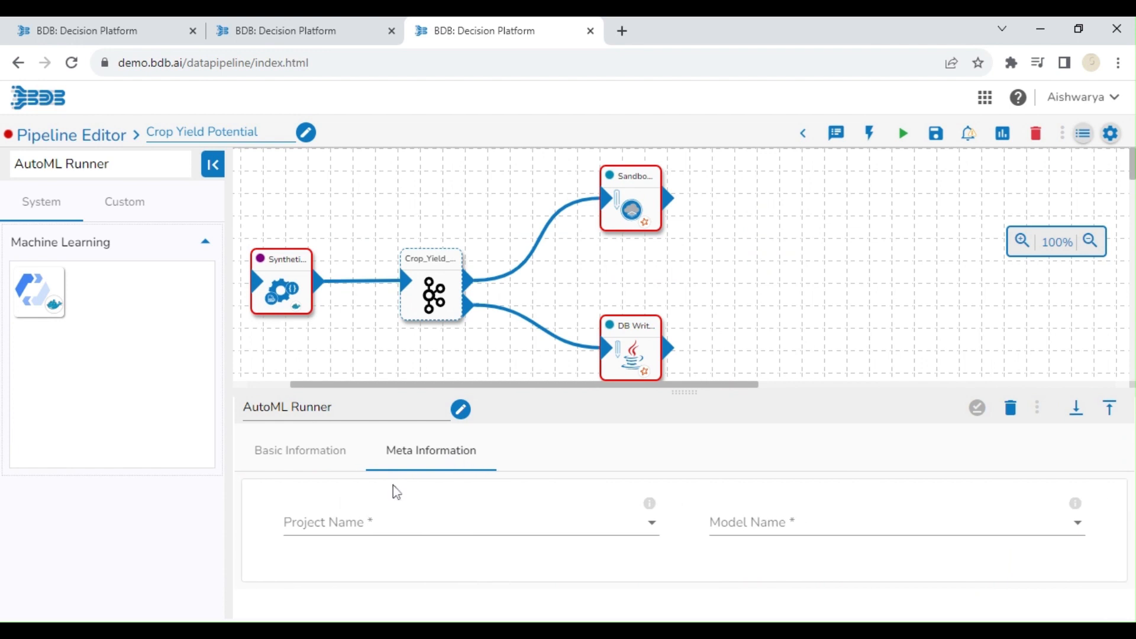
click(371, 524)
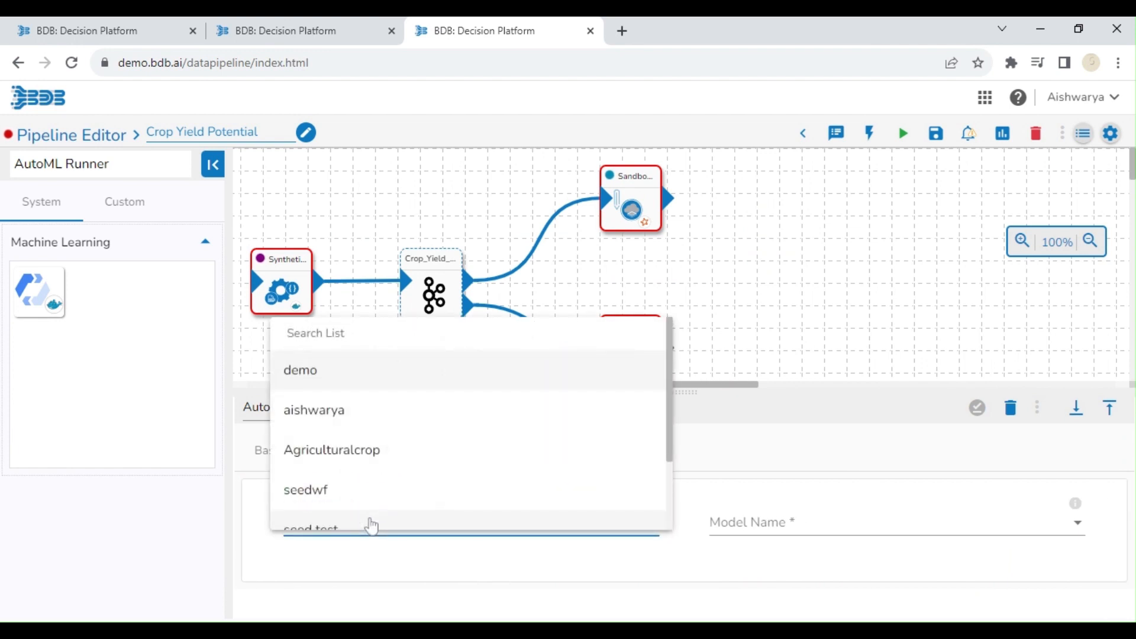
drag(670, 450, 665, 555)
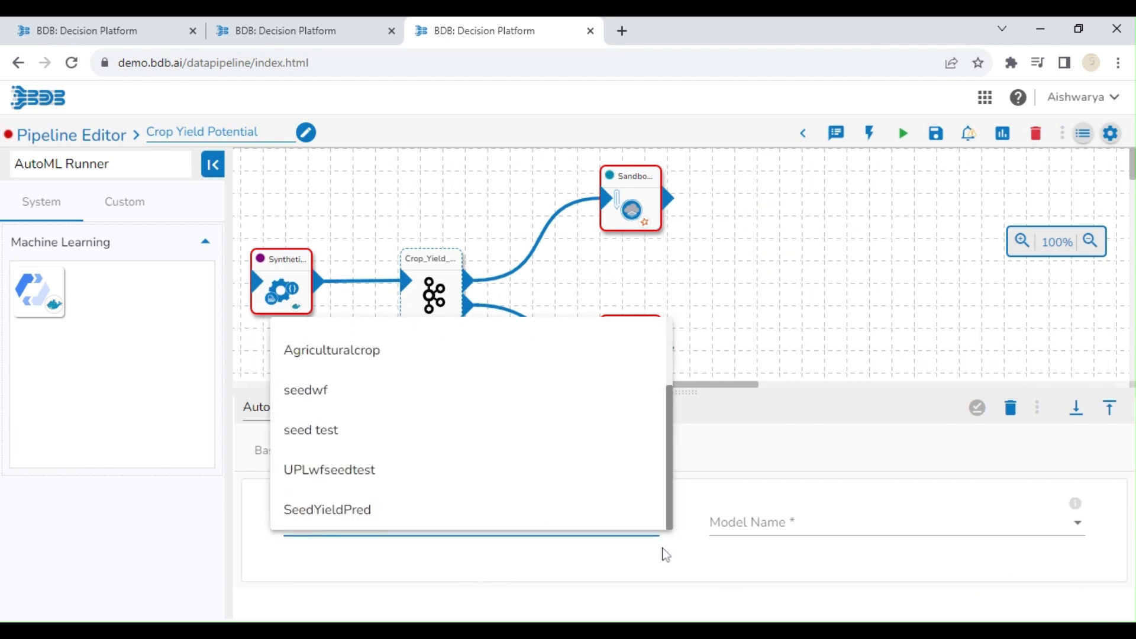
click(514, 500)
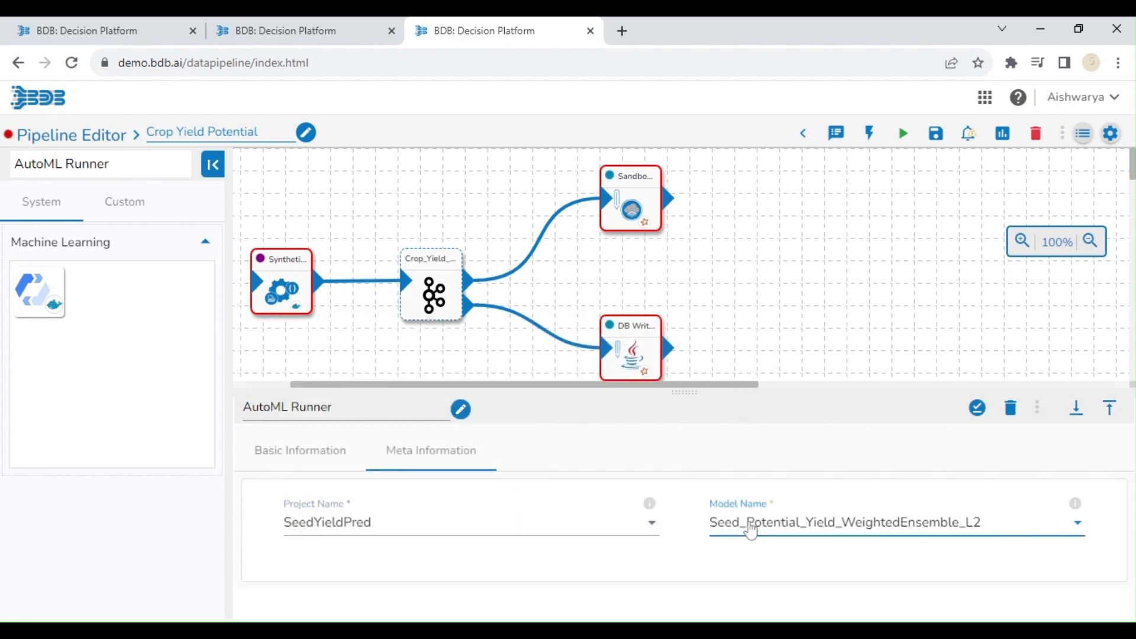
click(977, 411)
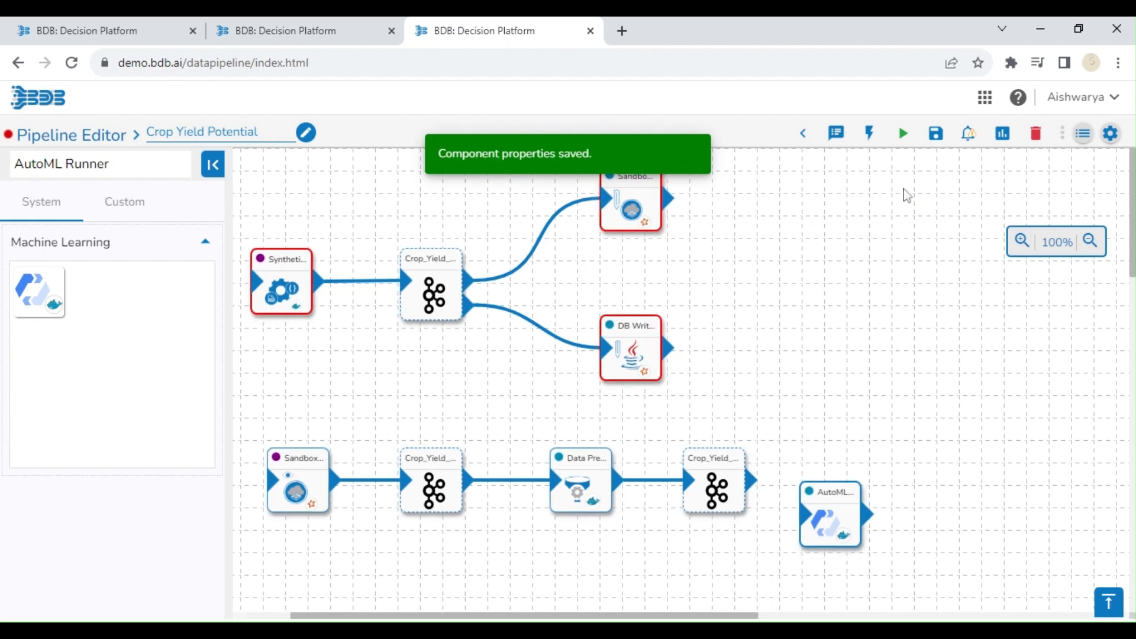
Create a private Kafka event with 3 partitions and 1 output, and place it just after the AutoML Runner.
click(870, 134)
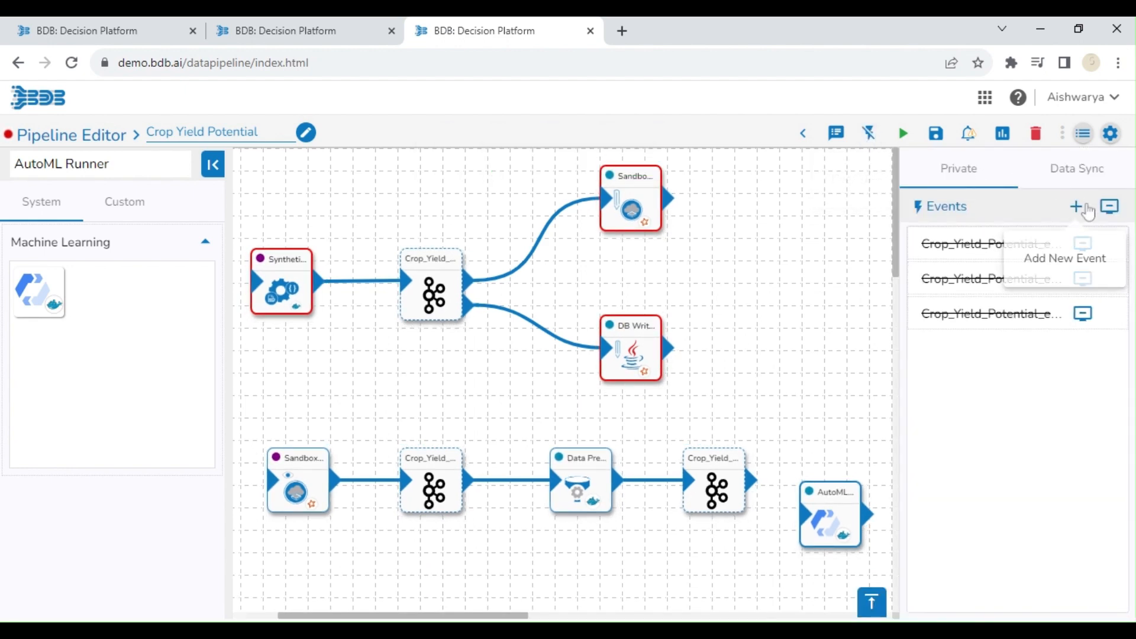
click(1078, 208)
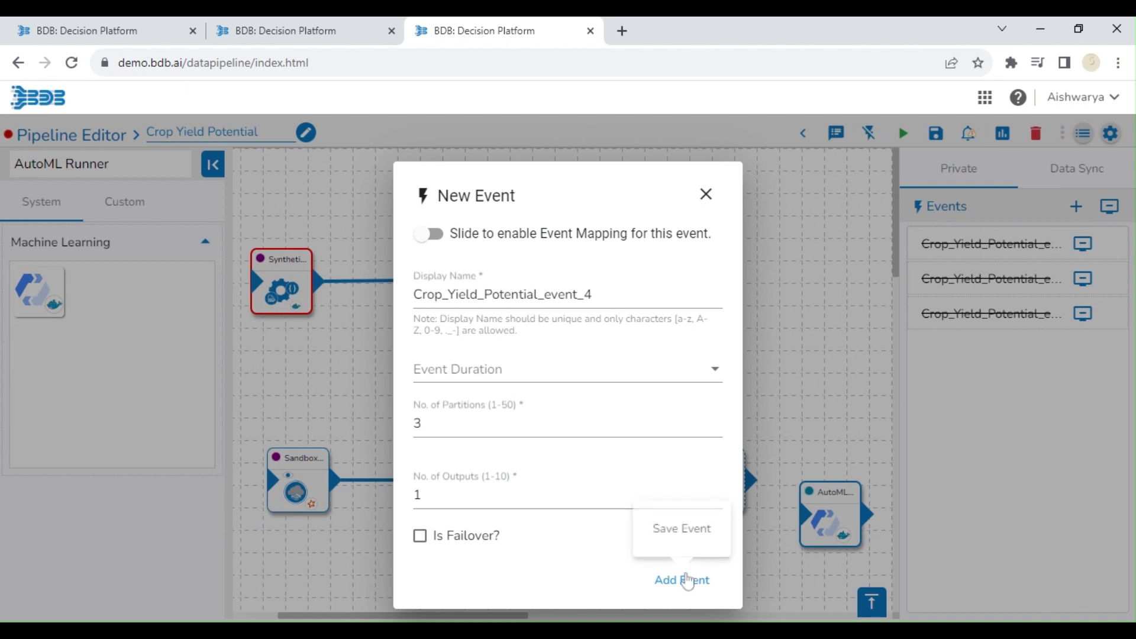
click(686, 580)
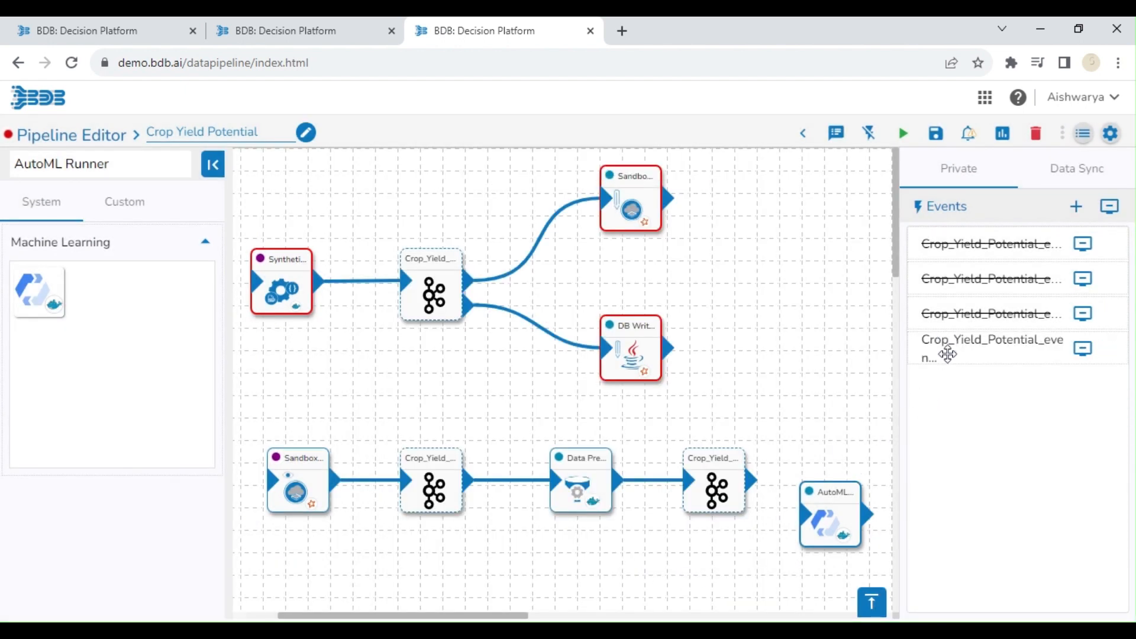
drag(947, 354, 865, 503)
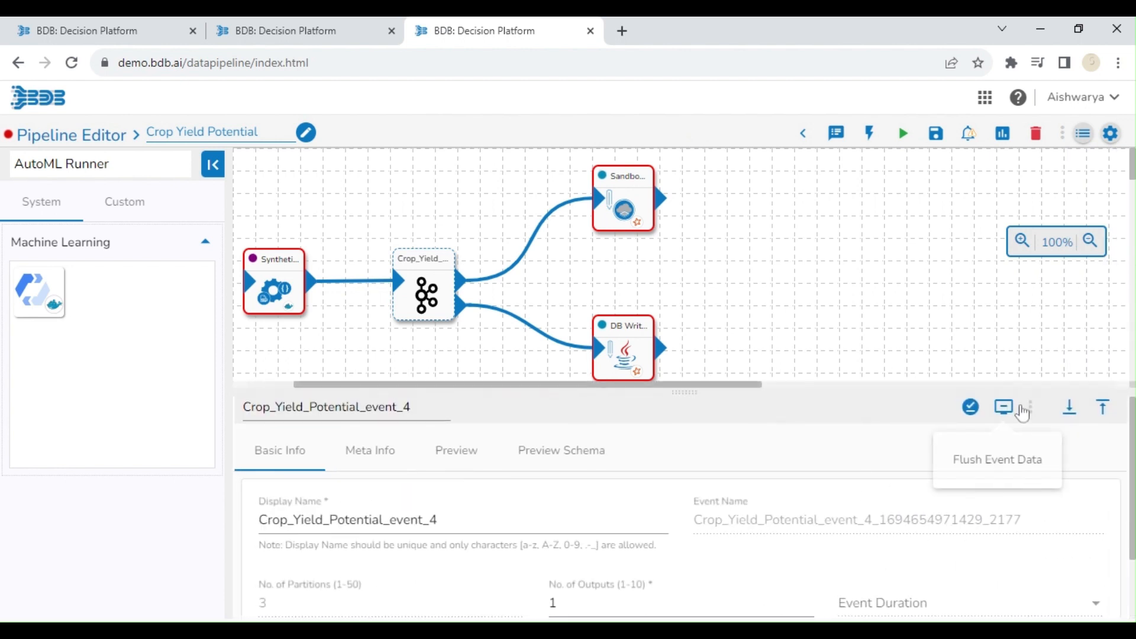
click(1068, 409)
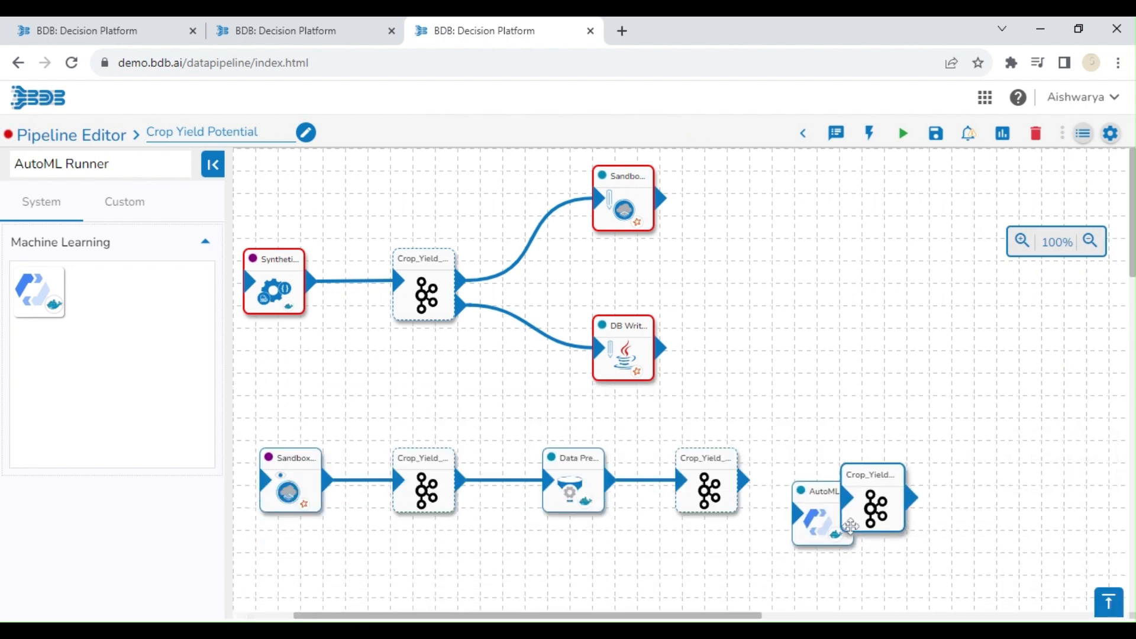
drag(850, 526, 916, 525)
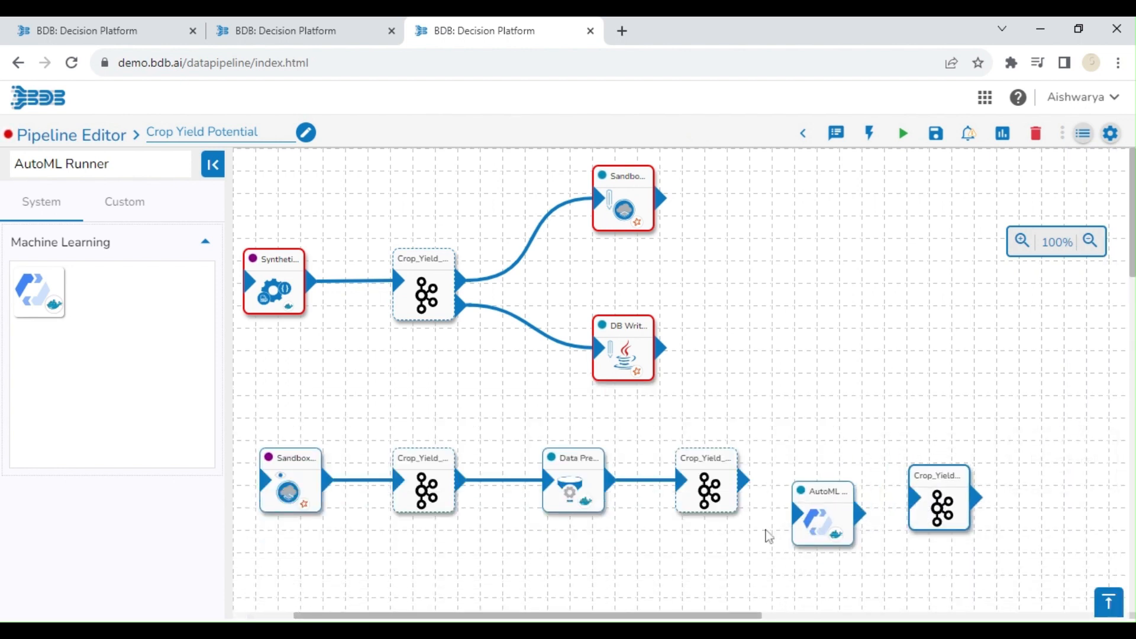
Align the AutoML Runner and its new event with the row, and connect the prepared-data event through the AutoML Runner to the new event.
click(1069, 408)
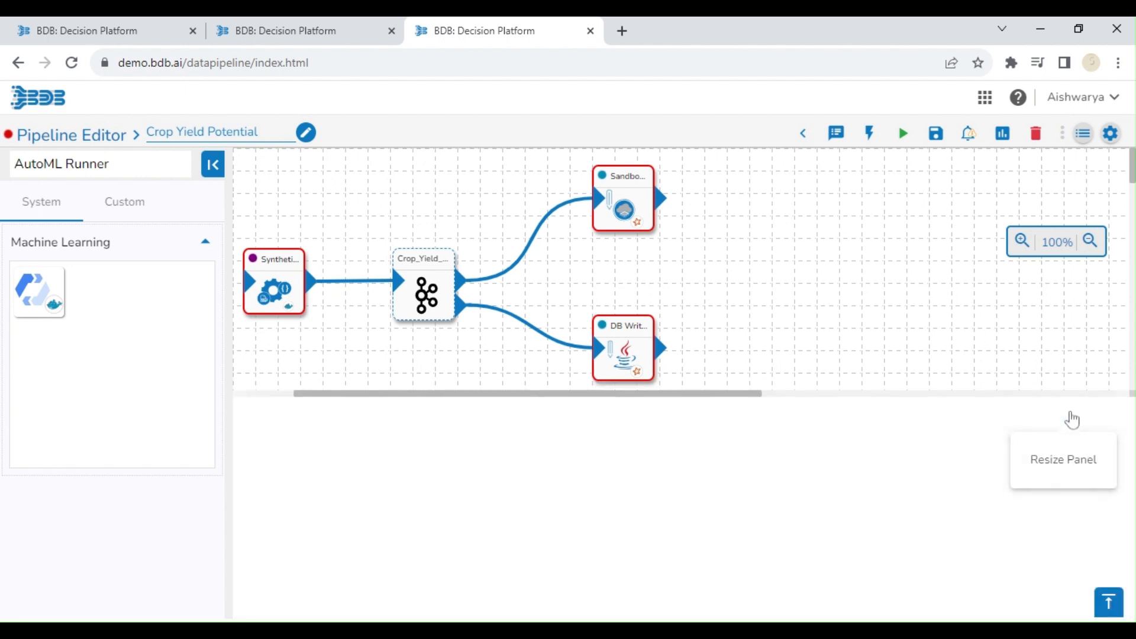
drag(822, 517, 822, 484)
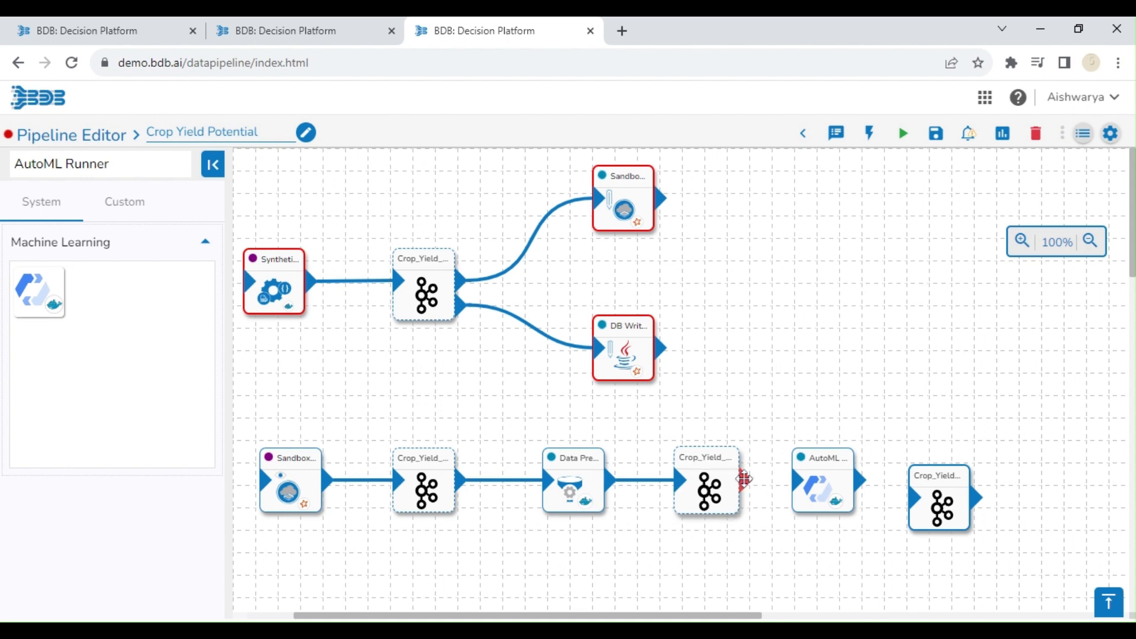
drag(744, 480, 798, 480)
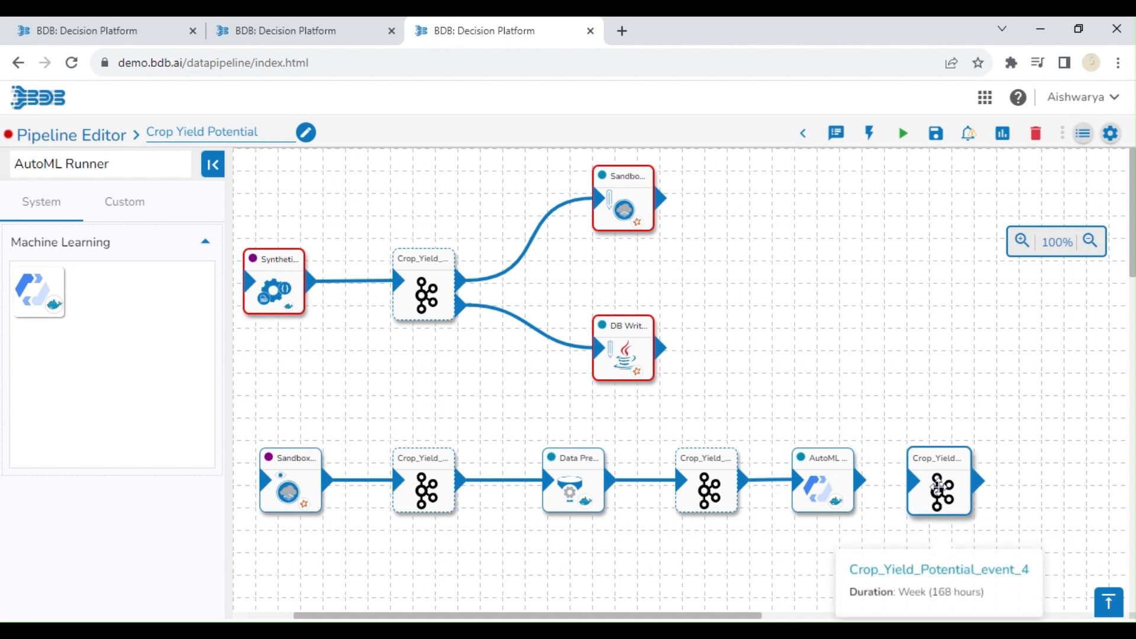
click(939, 494)
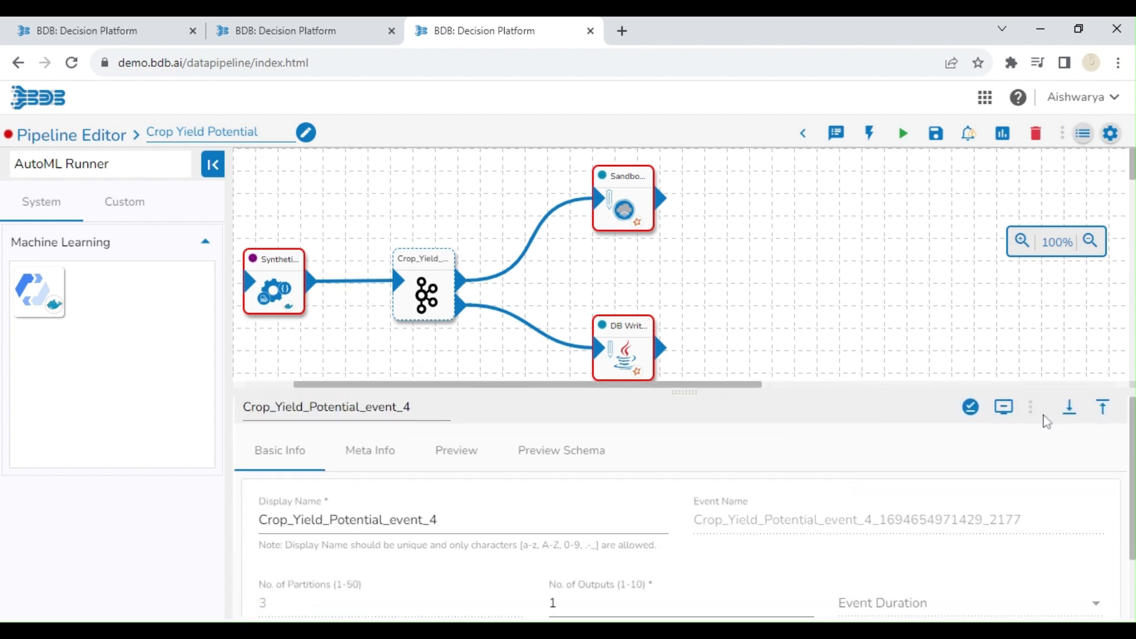
click(1069, 409)
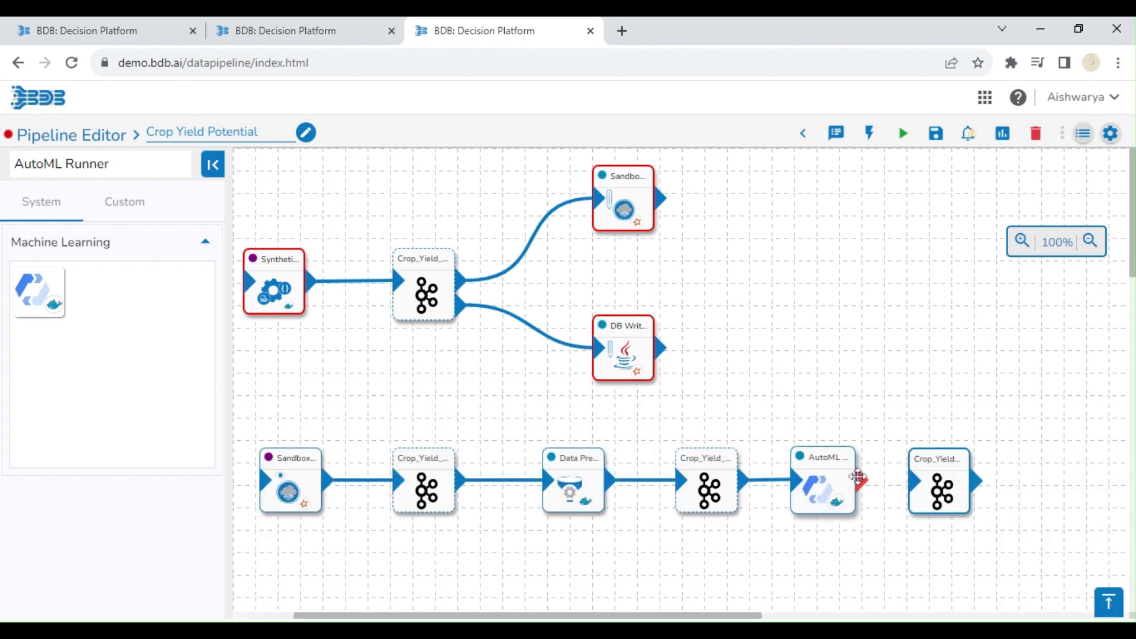
drag(859, 479, 912, 480)
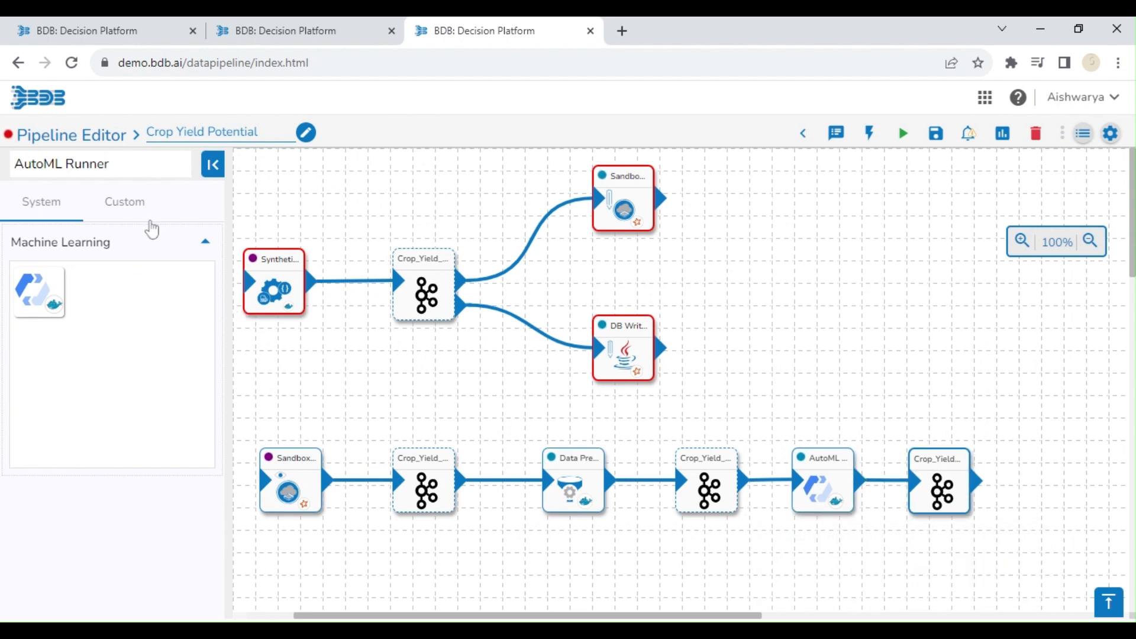
Find the DB Writer component, add it after the last Kafka event, and set its invocation type to Batch.
drag(132, 165, 3, 140)
key(BackSpace)
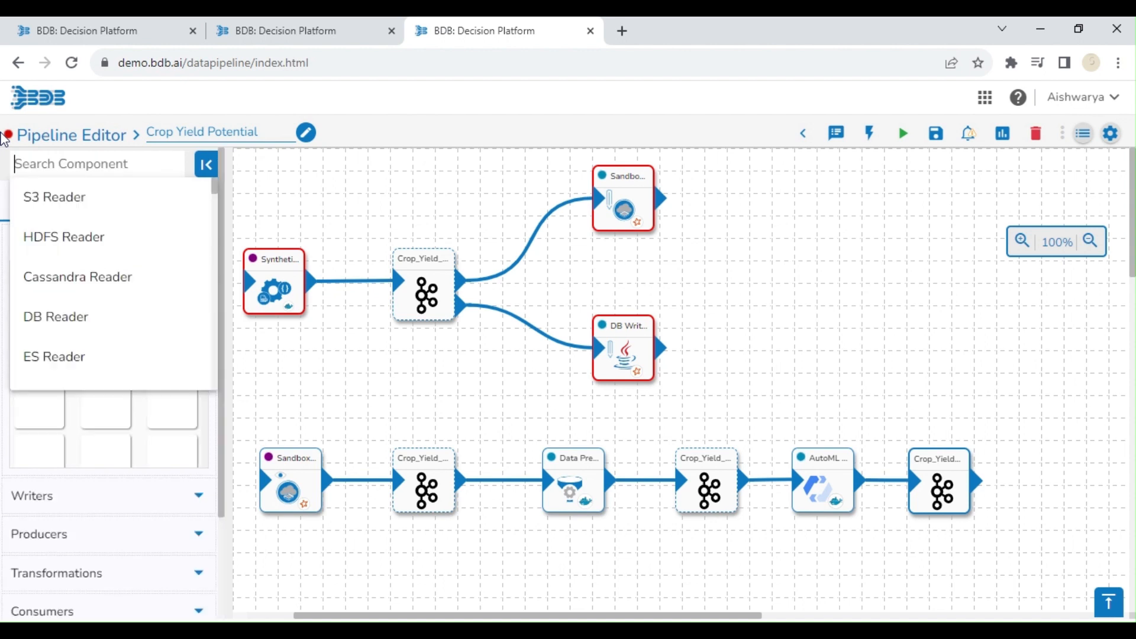
text(DB Wr)
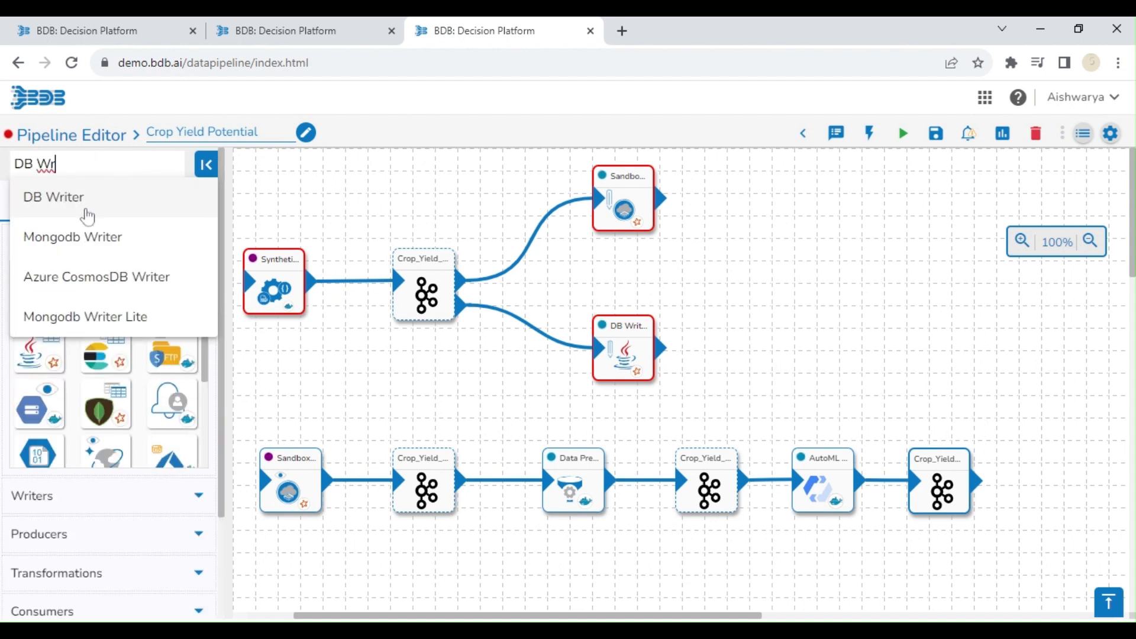
click(87, 214)
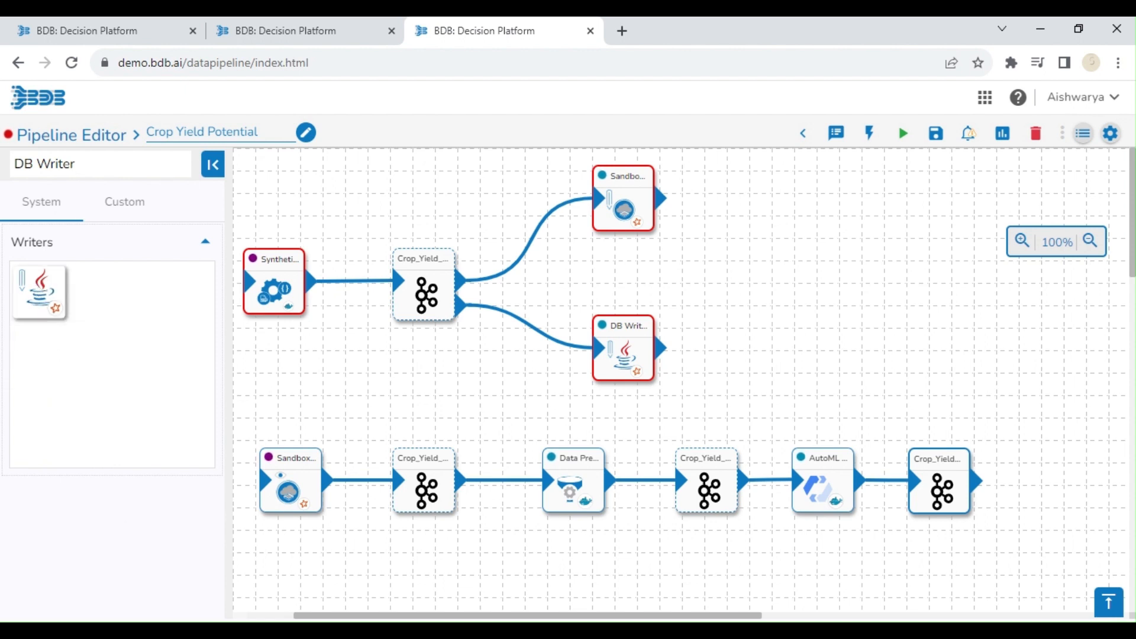
drag(39, 291, 1061, 493)
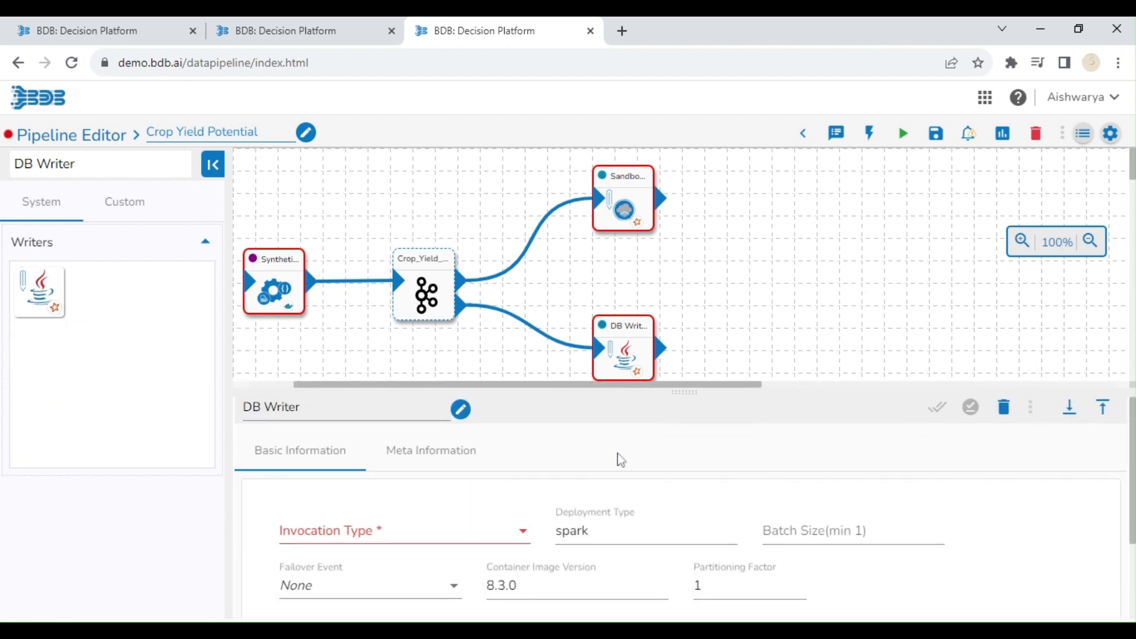
click(355, 529)
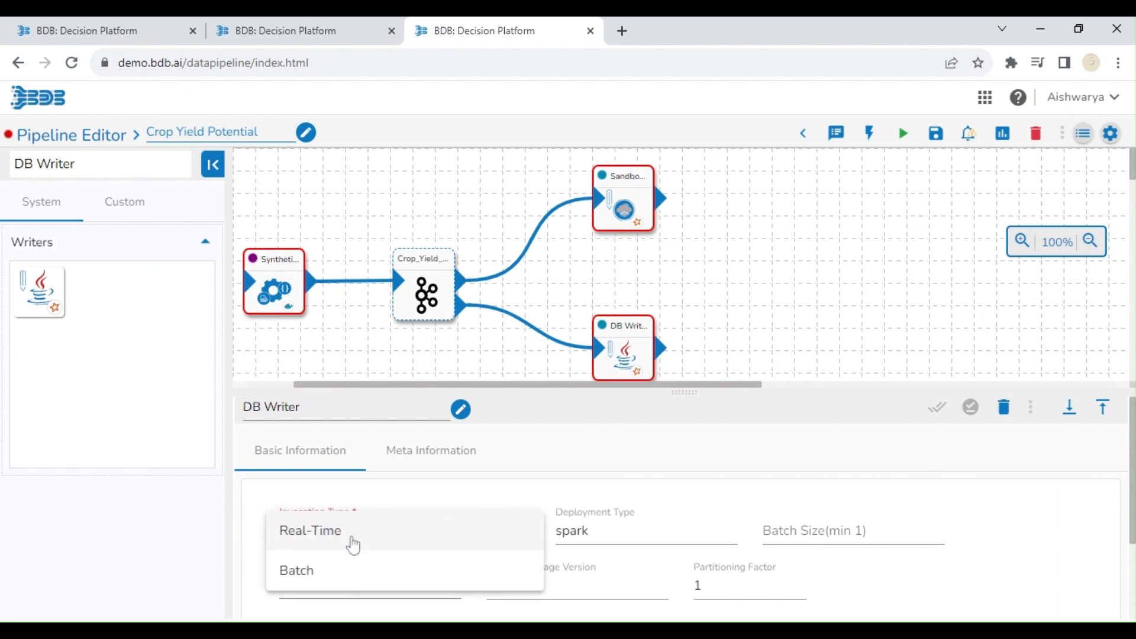
click(329, 588)
click(427, 461)
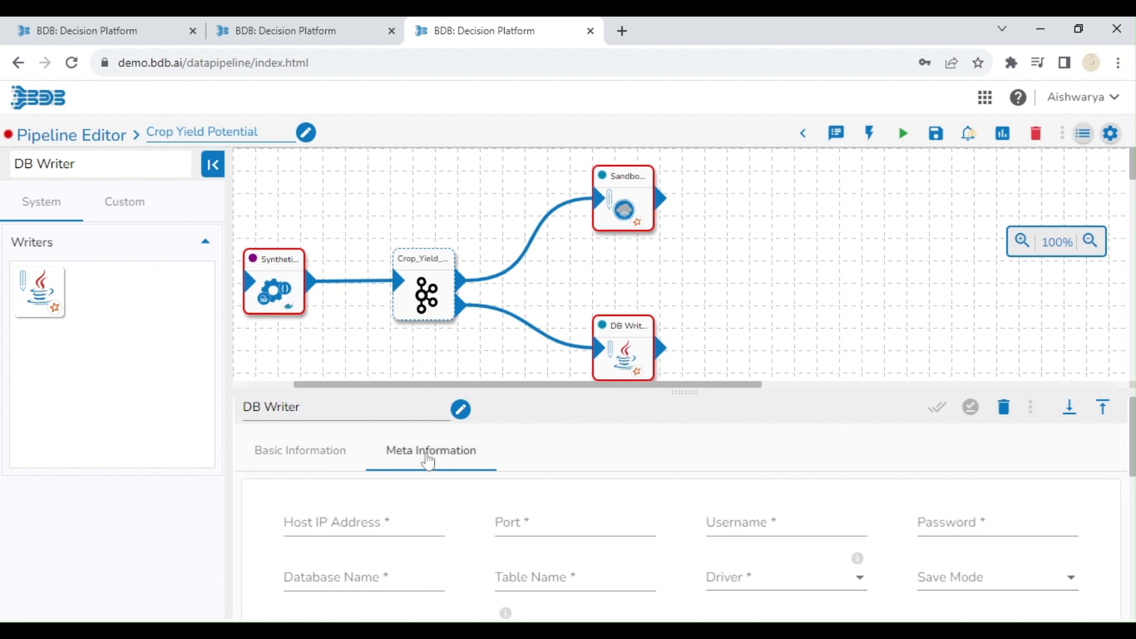
click(360, 523)
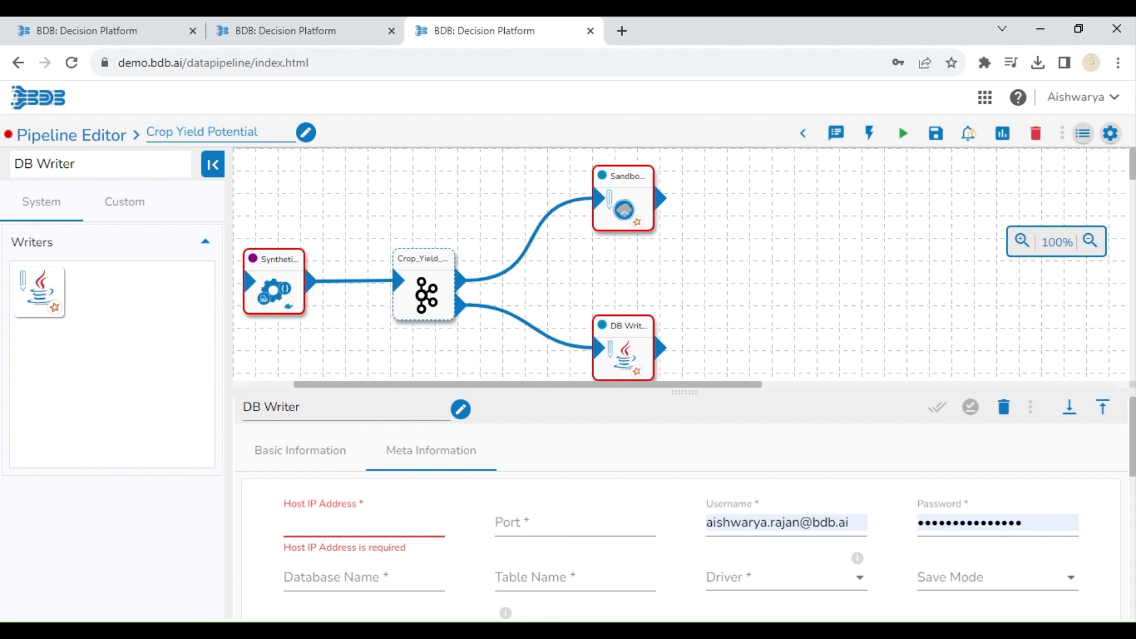
text(@ENV.MYSQL_DM_HOST)
click(528, 536)
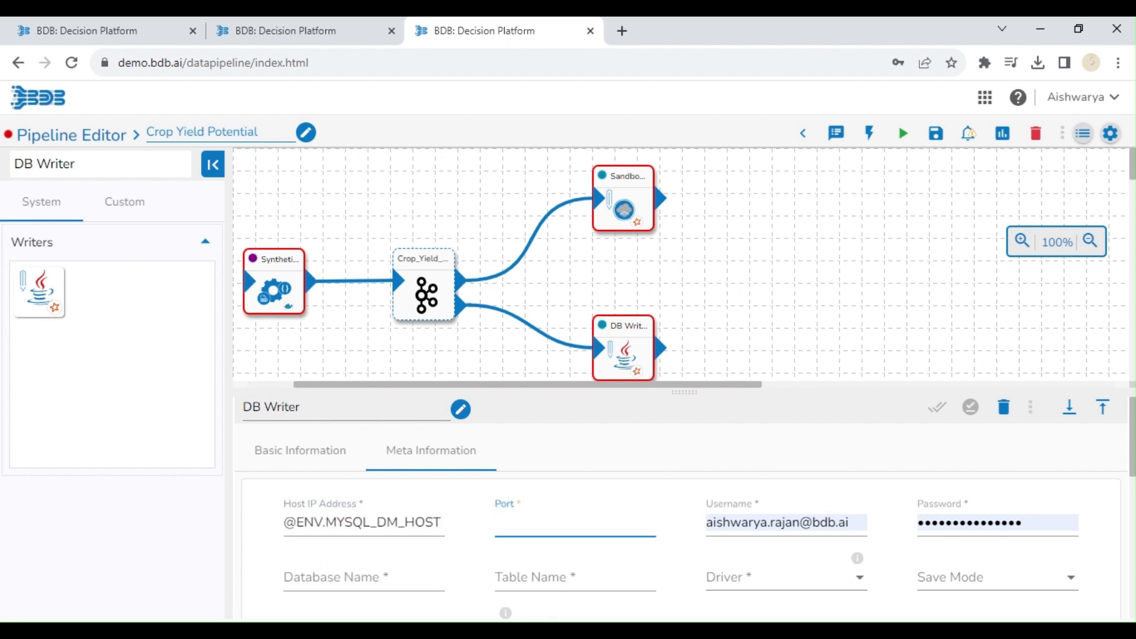
text(@ENV.MYSQL_DM_PORT)
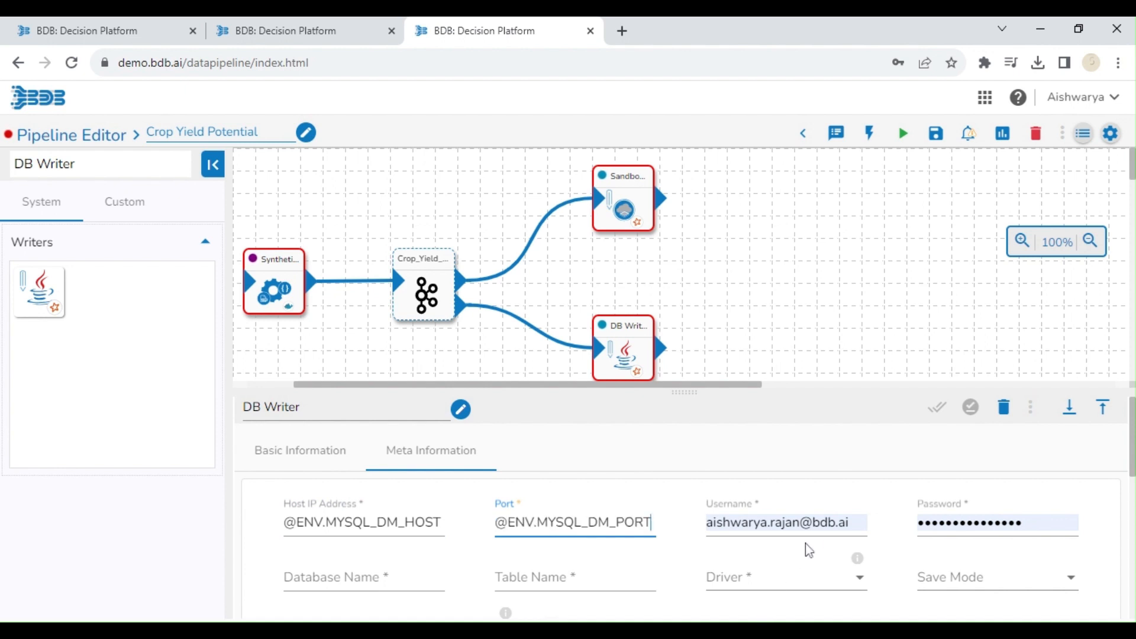
double_click(824, 523)
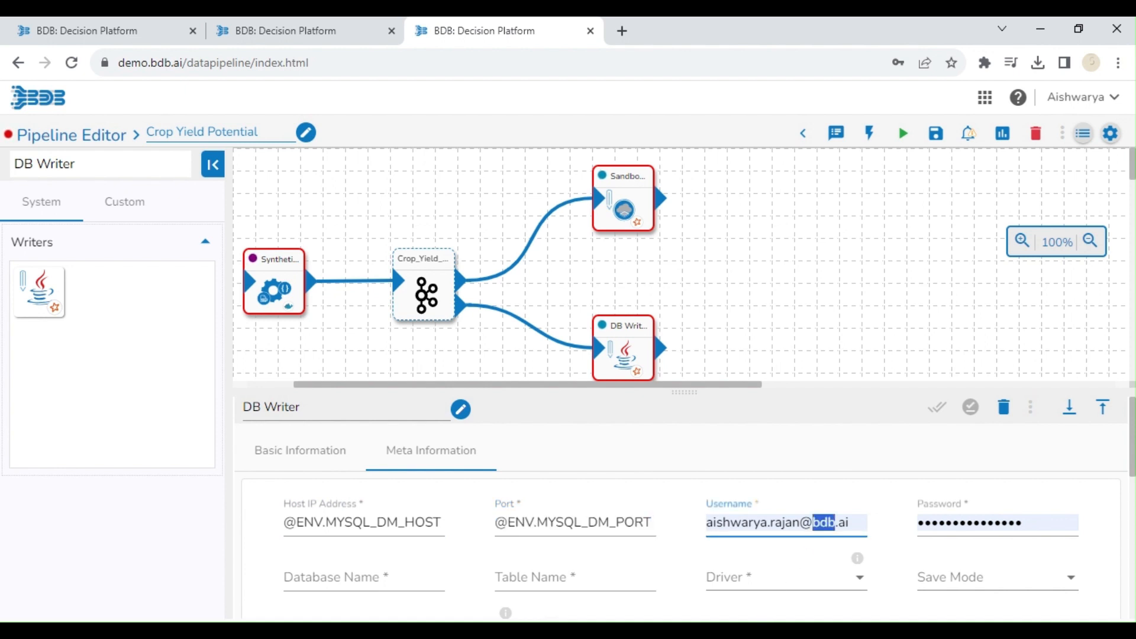
key(ctrl+a)
key(BackSpace)
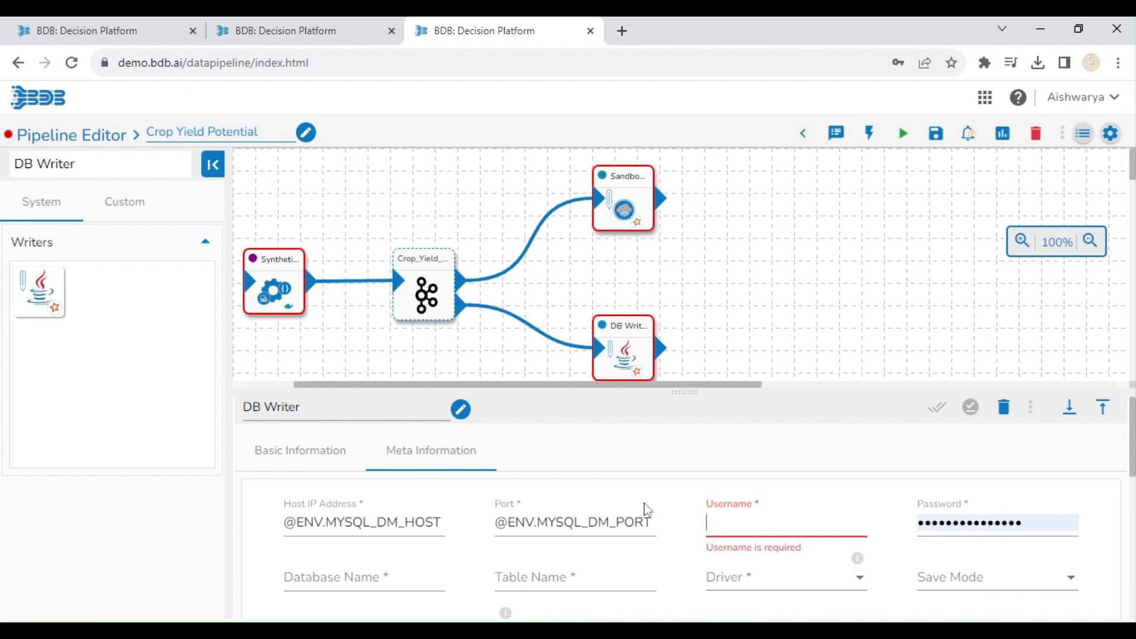
key(ctrl+v)
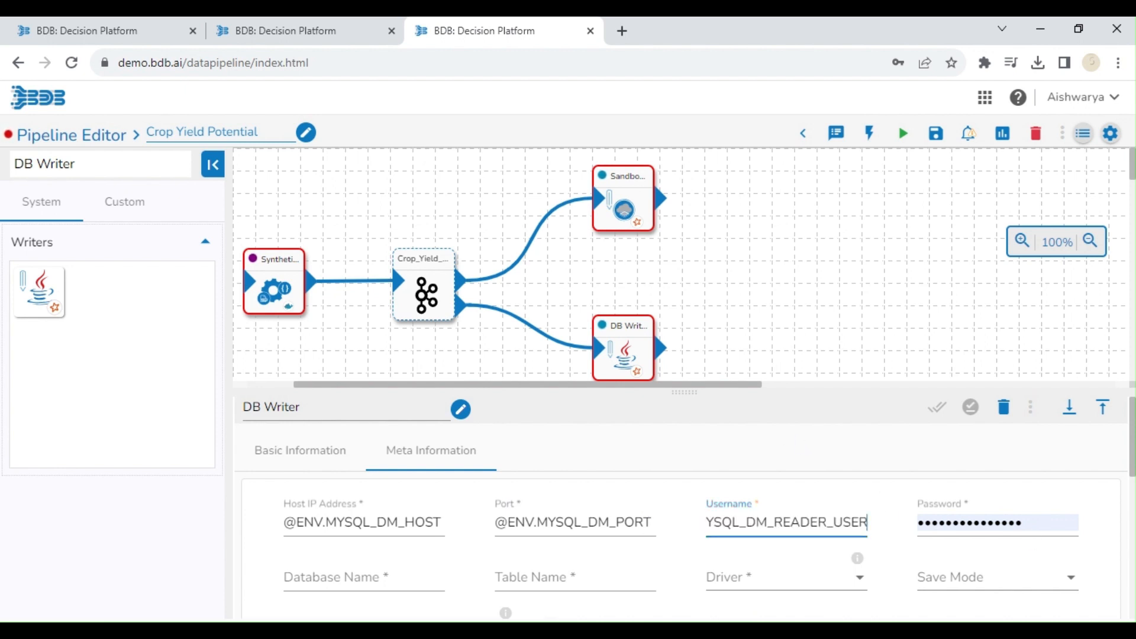
key(Tab)
key(BackSpace)
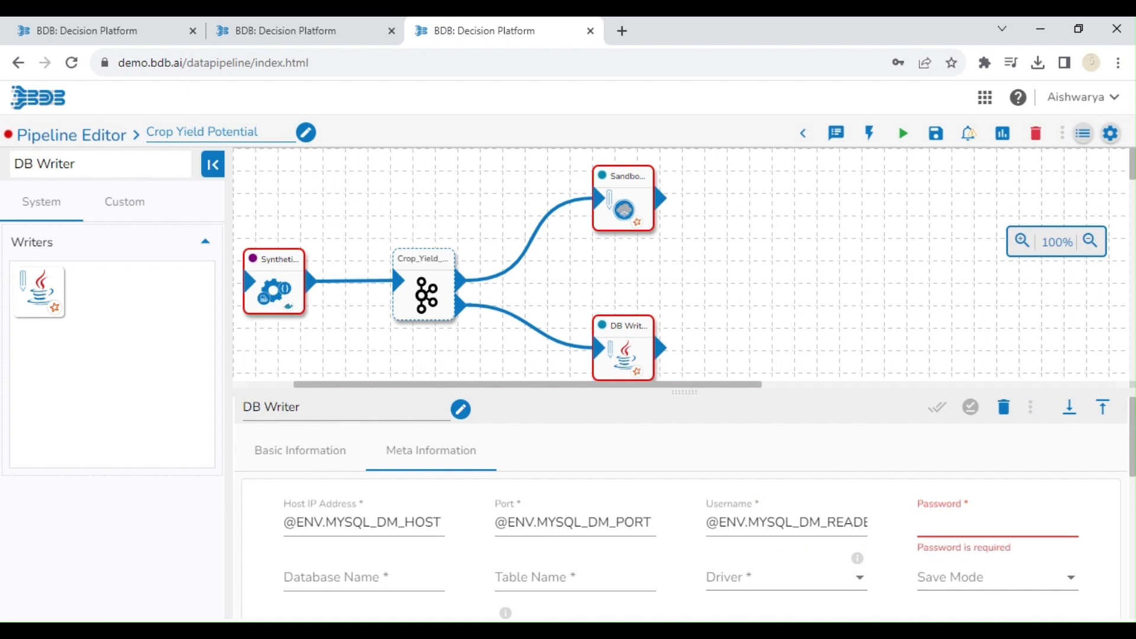
key(ctrl+v)
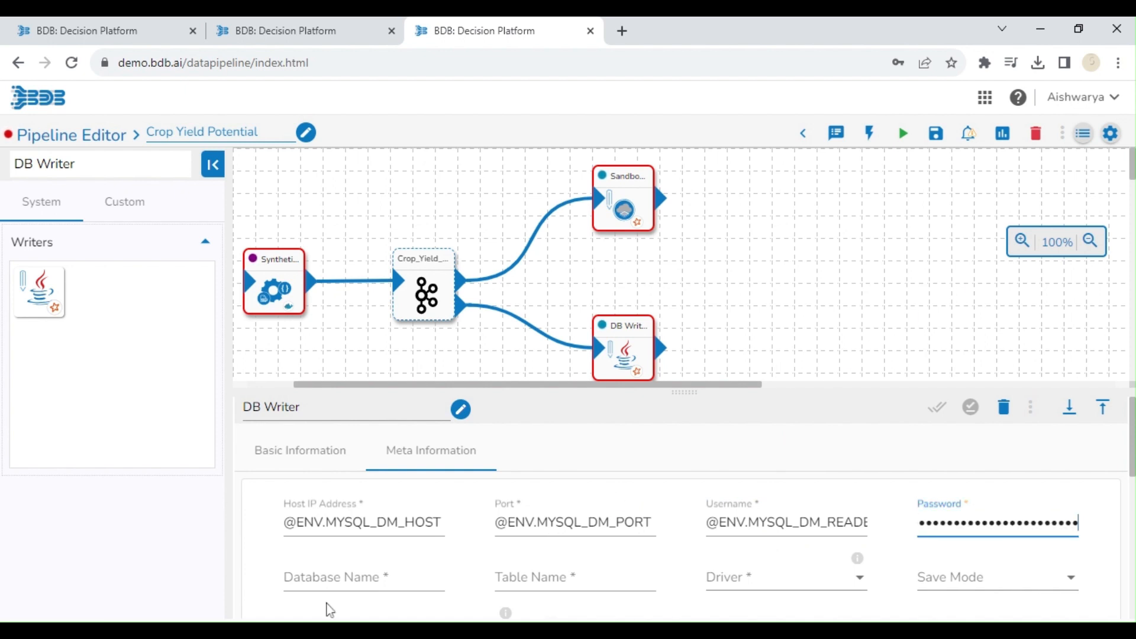
Set the DB Writer's database name to TempBI and its table name to Seed_Yield_Potential_Predicted.
key(Tab)
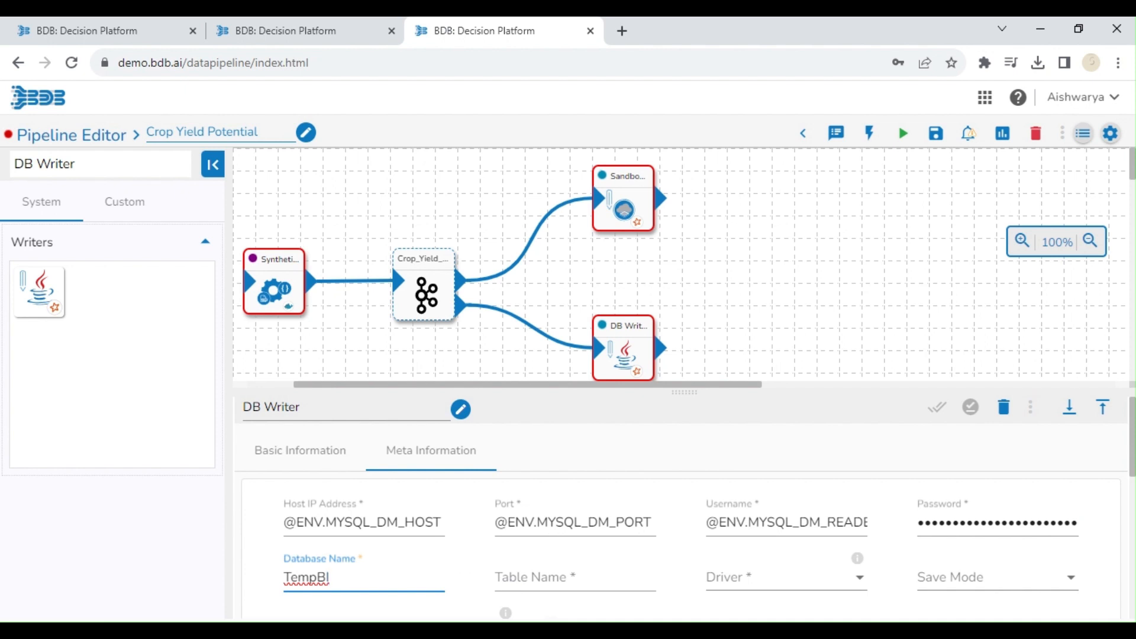
key(Tab)
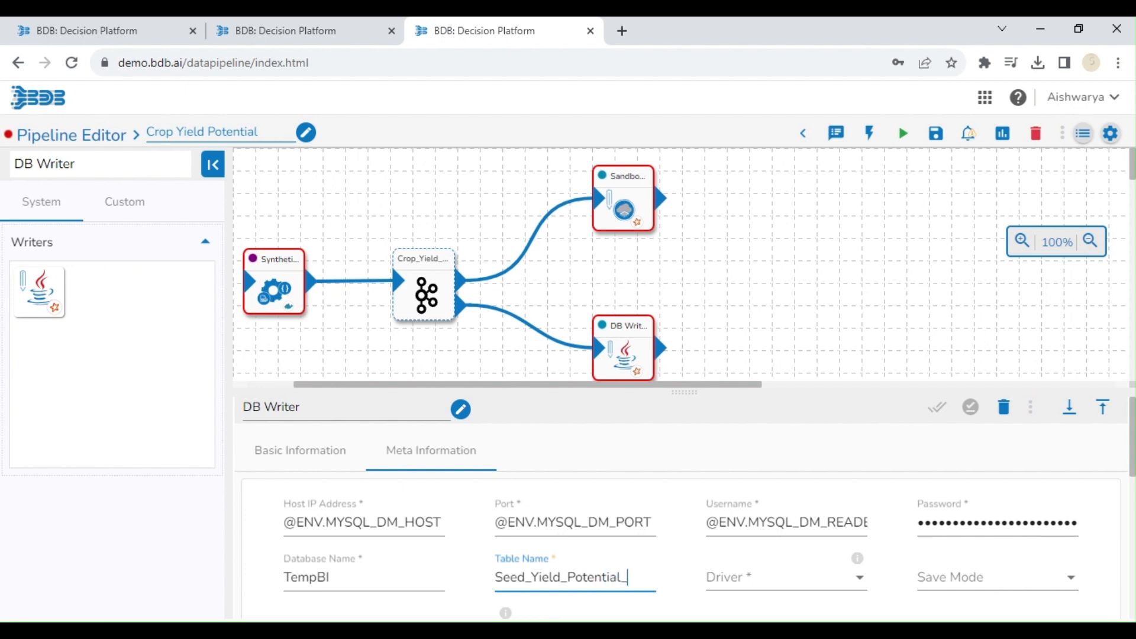
text(edicyed)
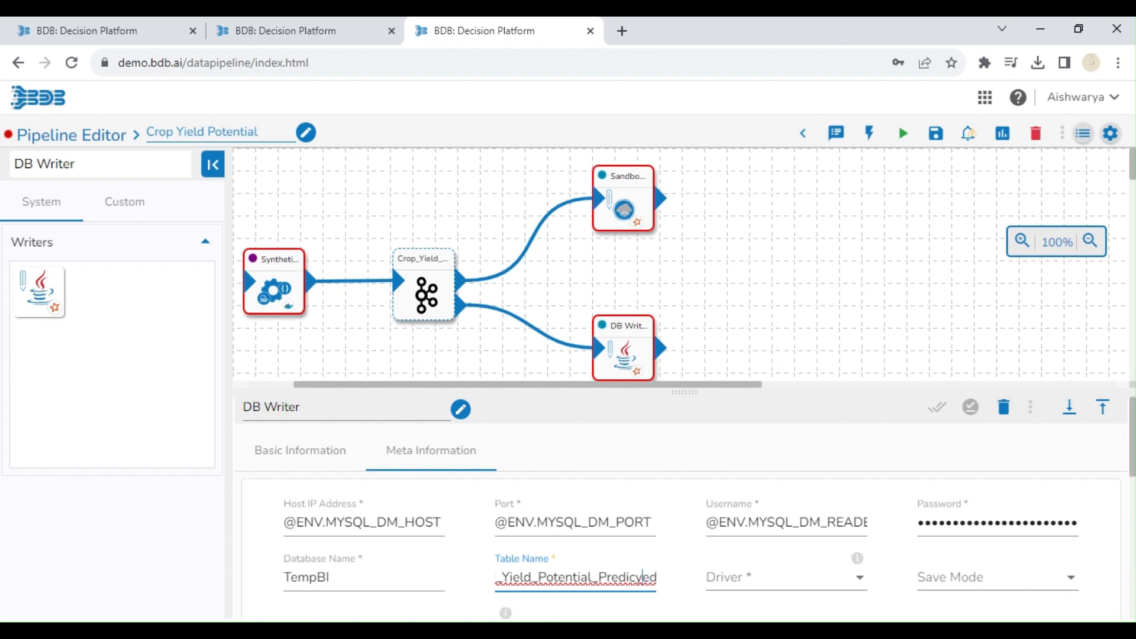
key(Left)
key(Left)
key(BackSpace)
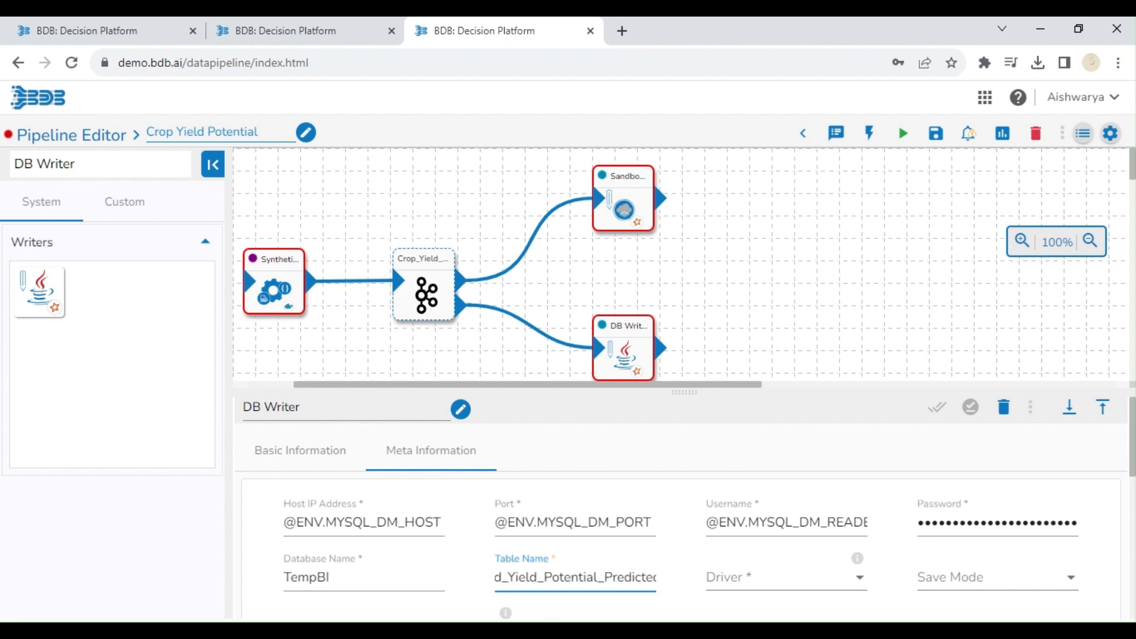
Choose the MYSQL driver and Append save mode for the DB Writer, validate the connection, and save the component.
click(772, 581)
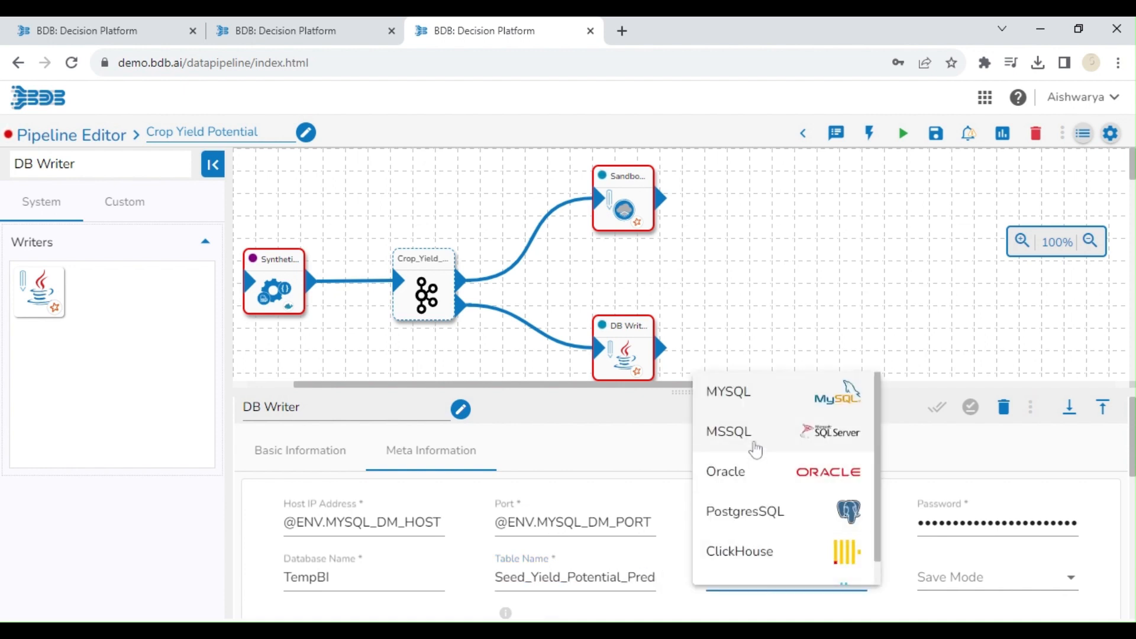
click(742, 392)
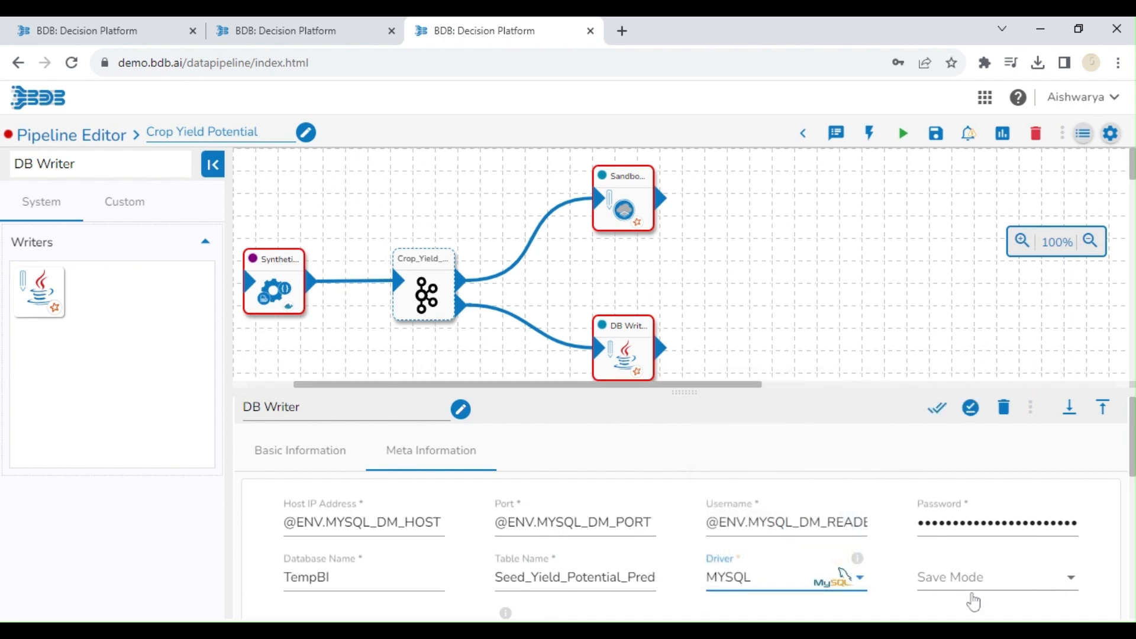
click(1004, 590)
click(967, 492)
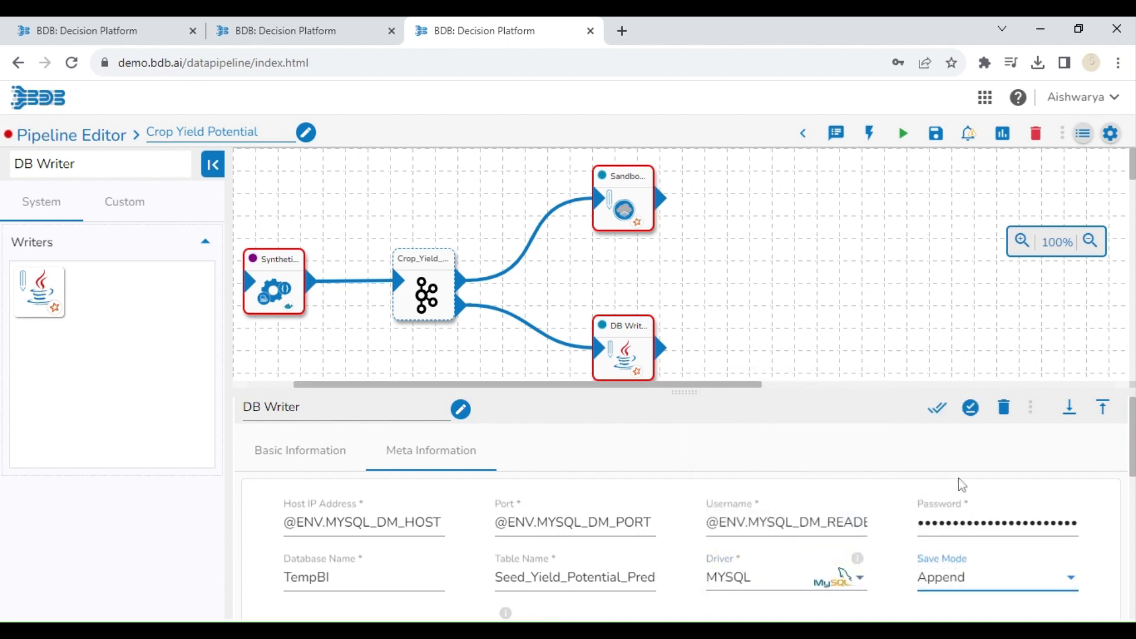
click(937, 410)
click(971, 408)
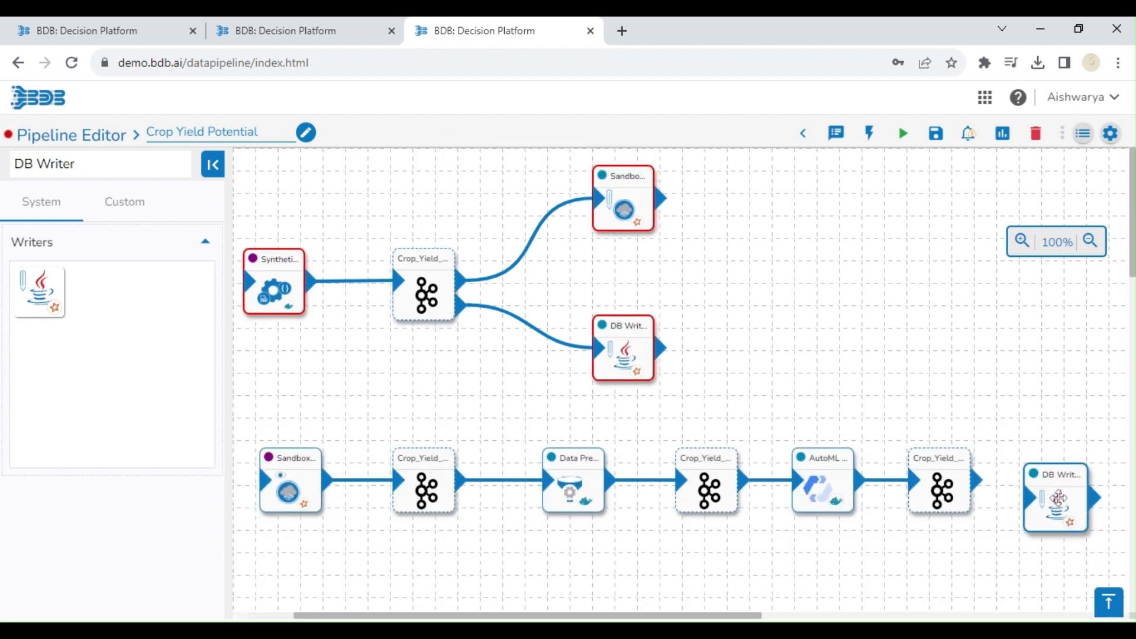
Align the DB Writer with the row, connect the last event to it, and save the pipeline.
drag(1056, 498, 1055, 481)
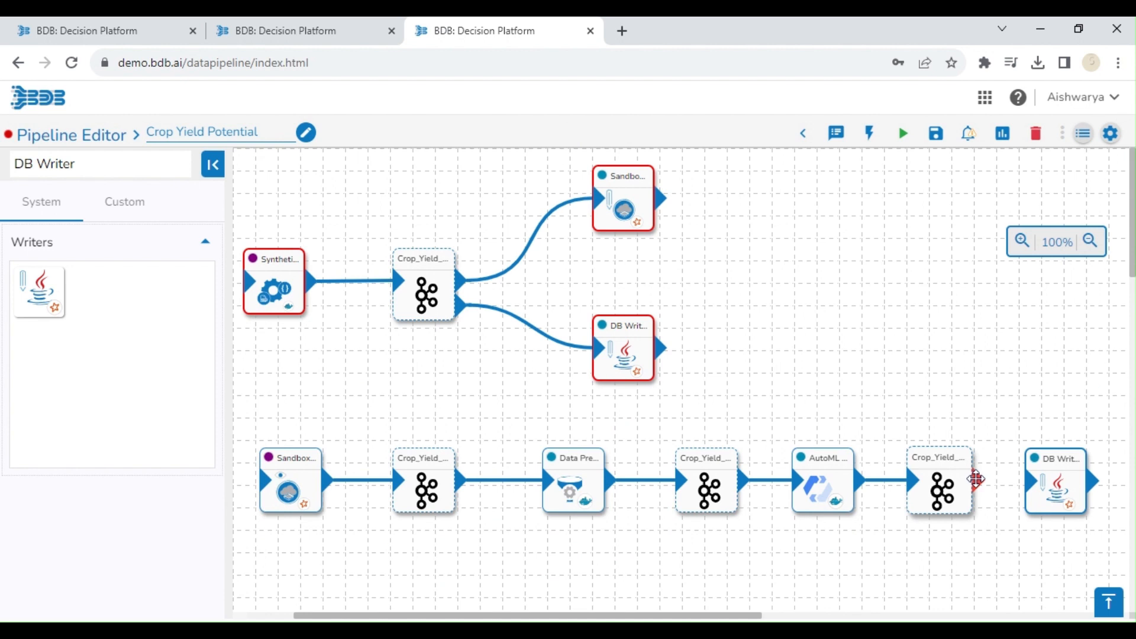
drag(978, 481, 1034, 480)
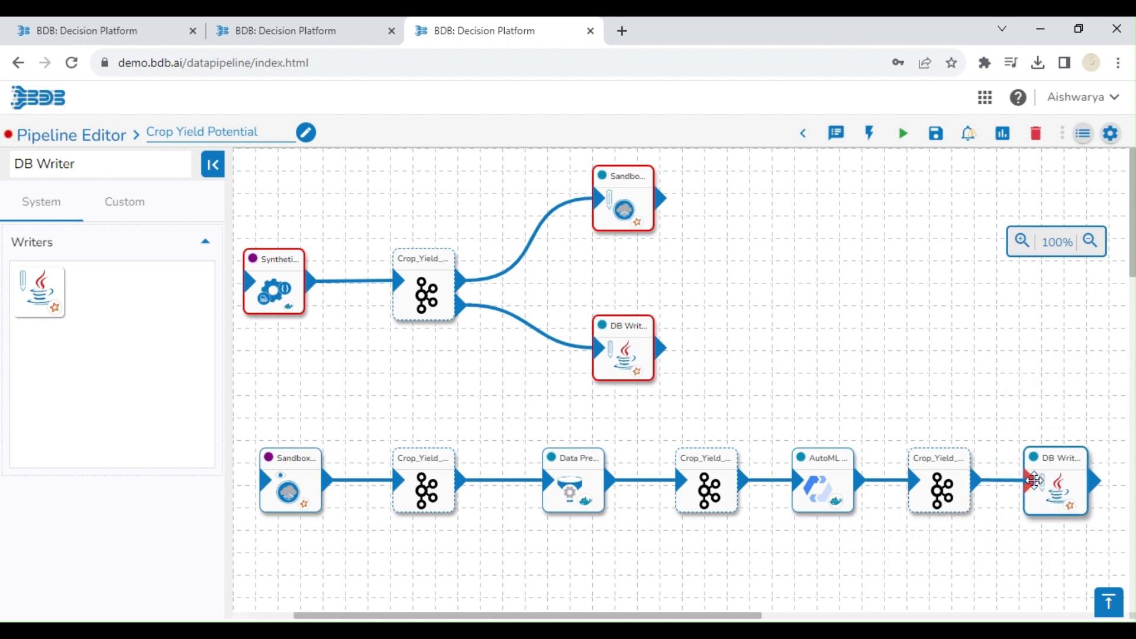
click(931, 145)
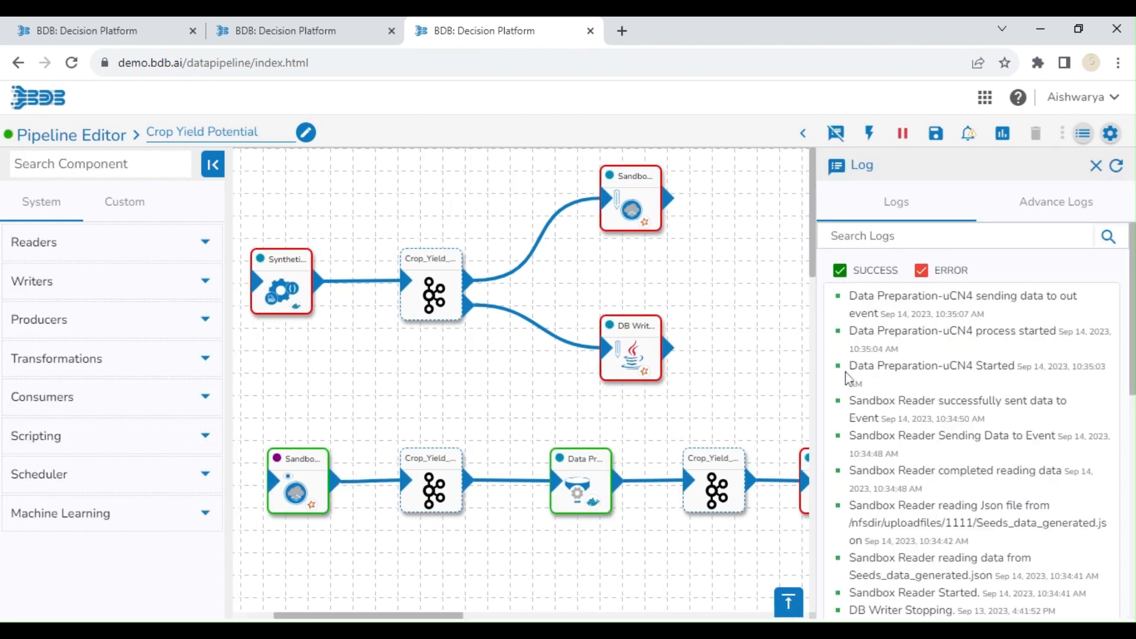
Refresh the pipeline logs and check the progress of Data Preparation and the AutoML Runner.
click(1118, 167)
drag(850, 296, 1094, 308)
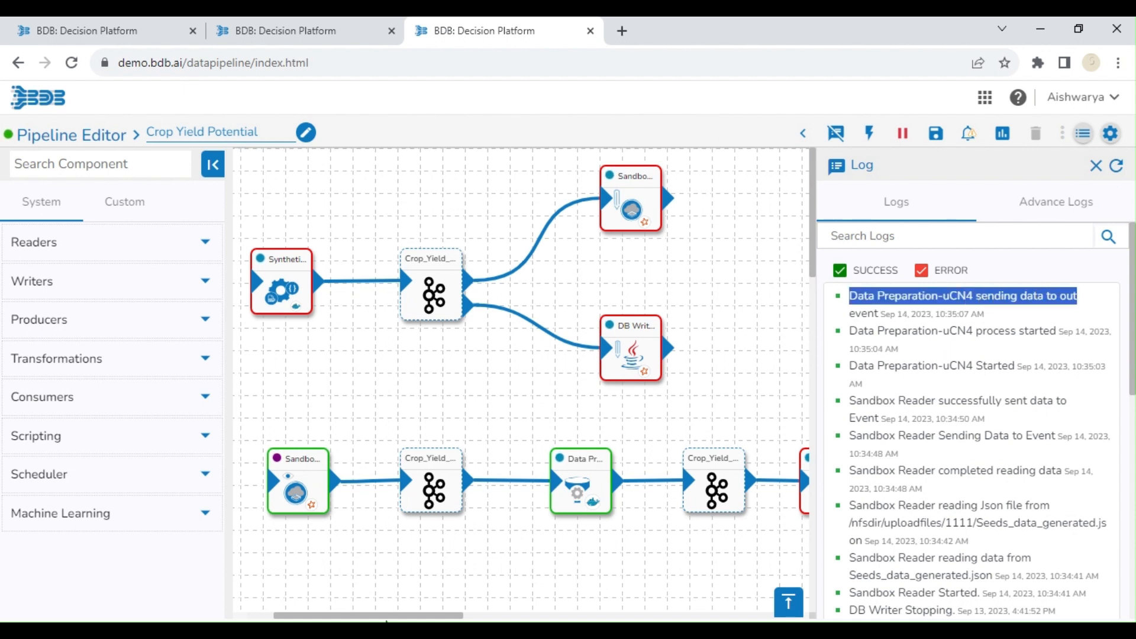
drag(368, 617, 442, 617)
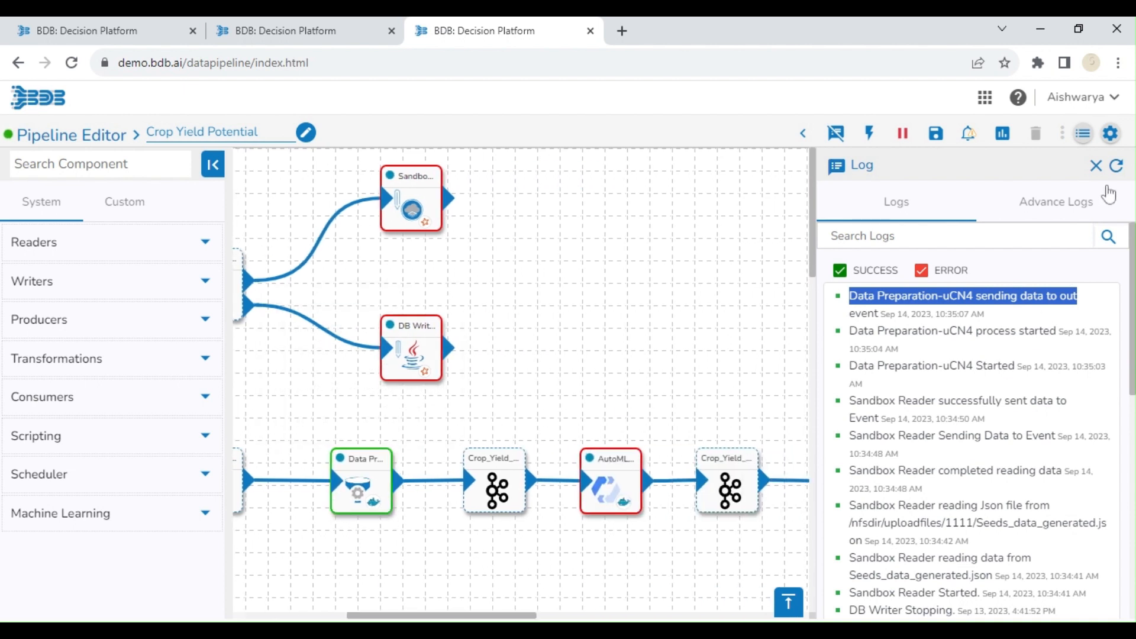
click(1124, 168)
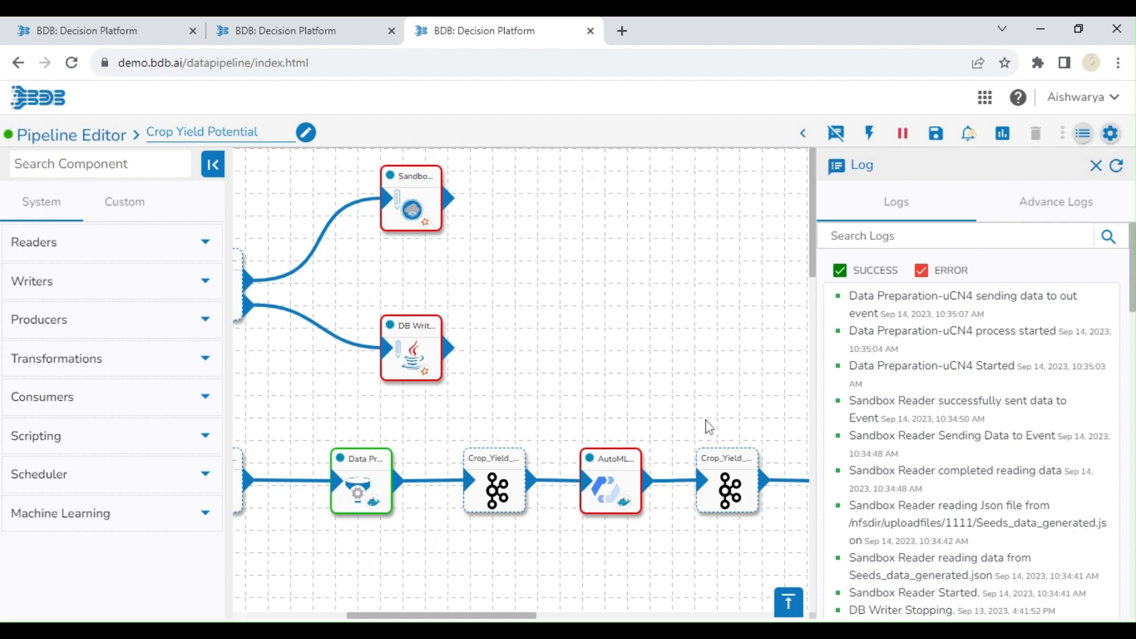
Examine the meta info and data preview of the event between Data Preparation and the AutoML Runner.
click(500, 477)
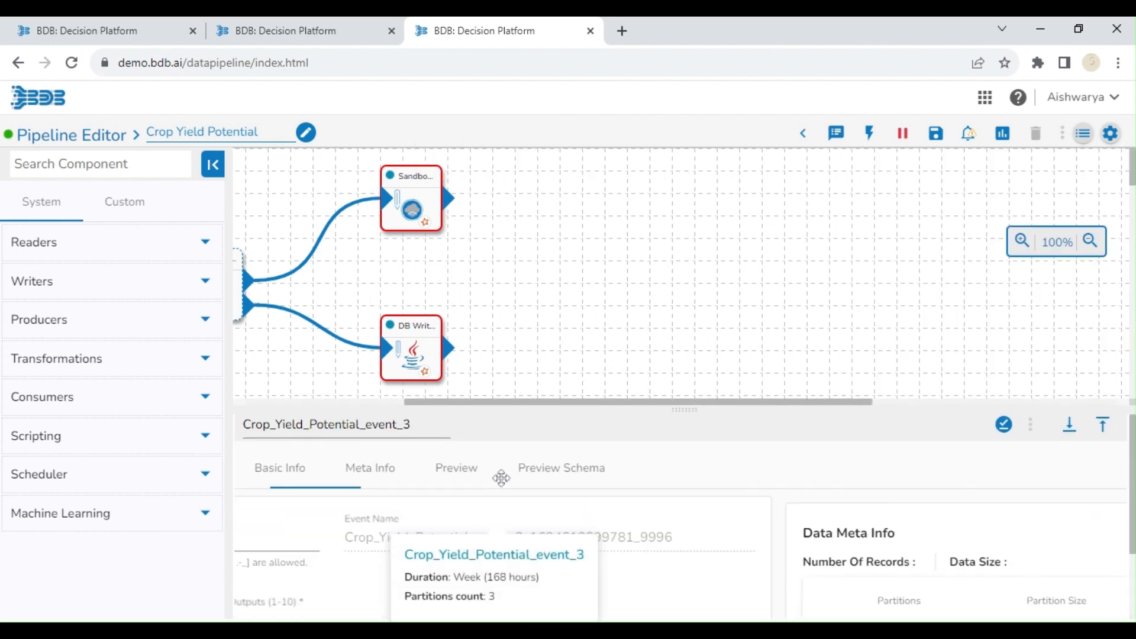
click(386, 452)
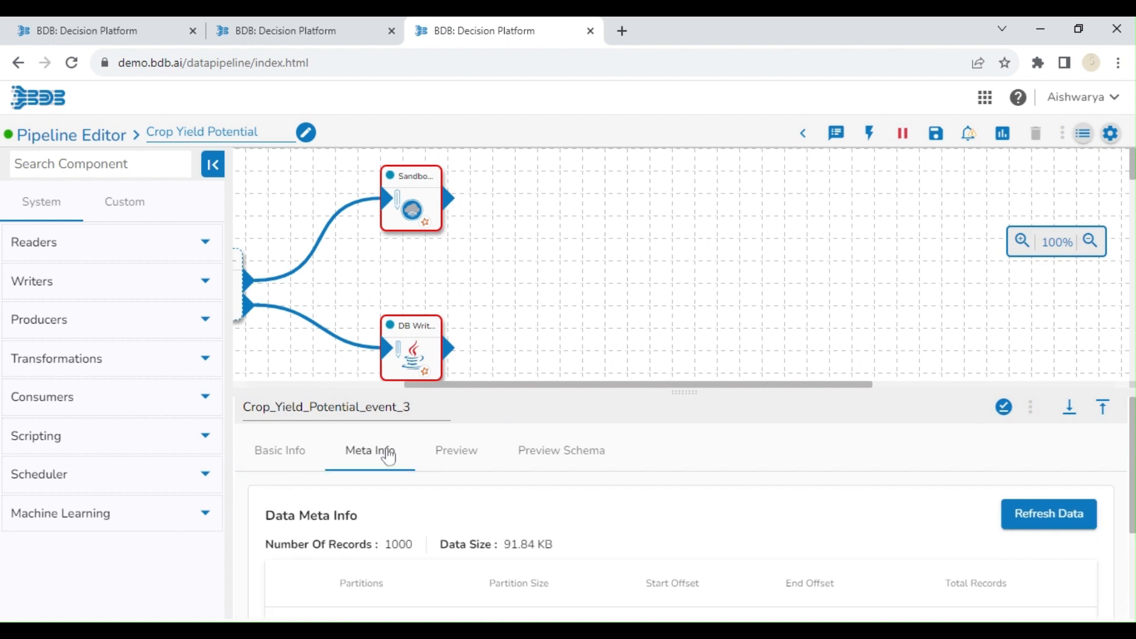
click(434, 467)
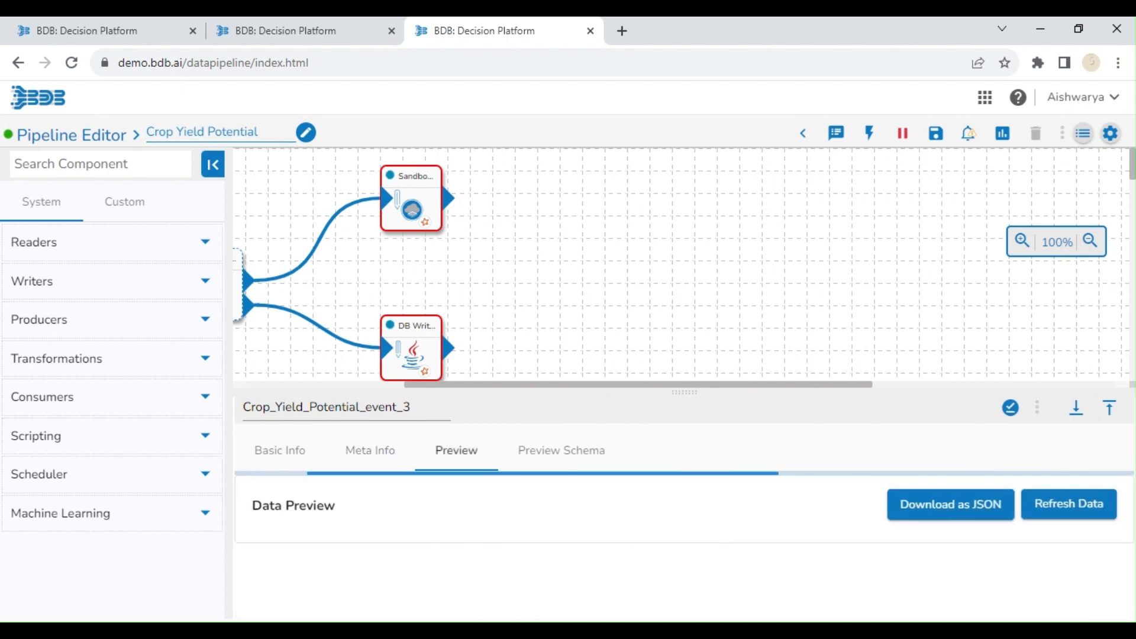
click(1110, 416)
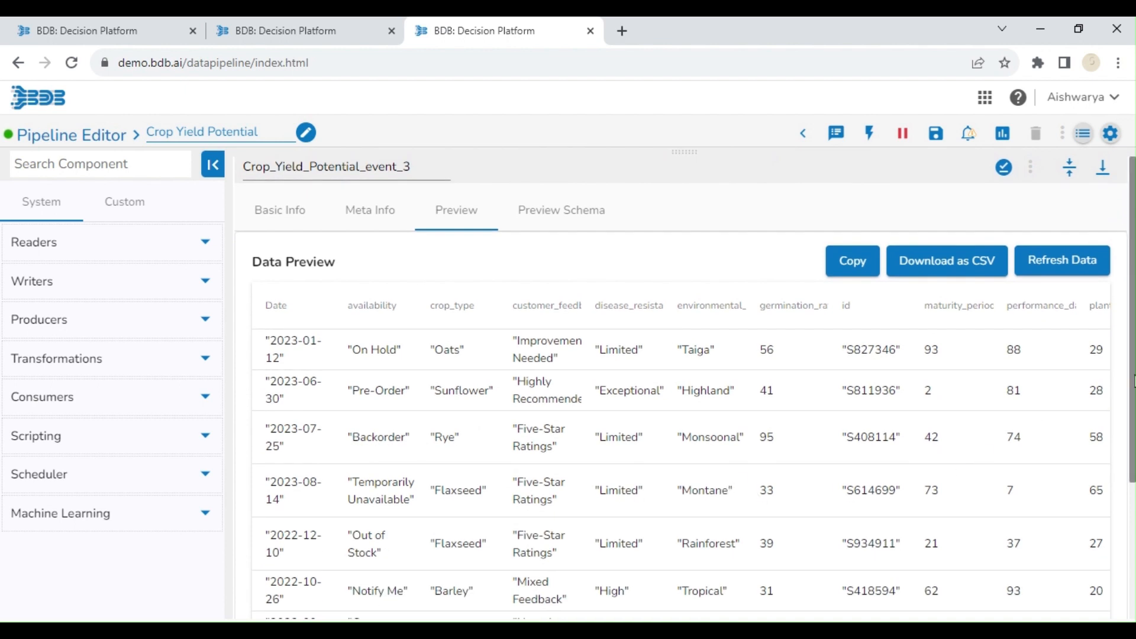
scroll(1131, 384, down, 1)
scroll(1131, 385, down, 2)
scroll(1131, 384, up, 3)
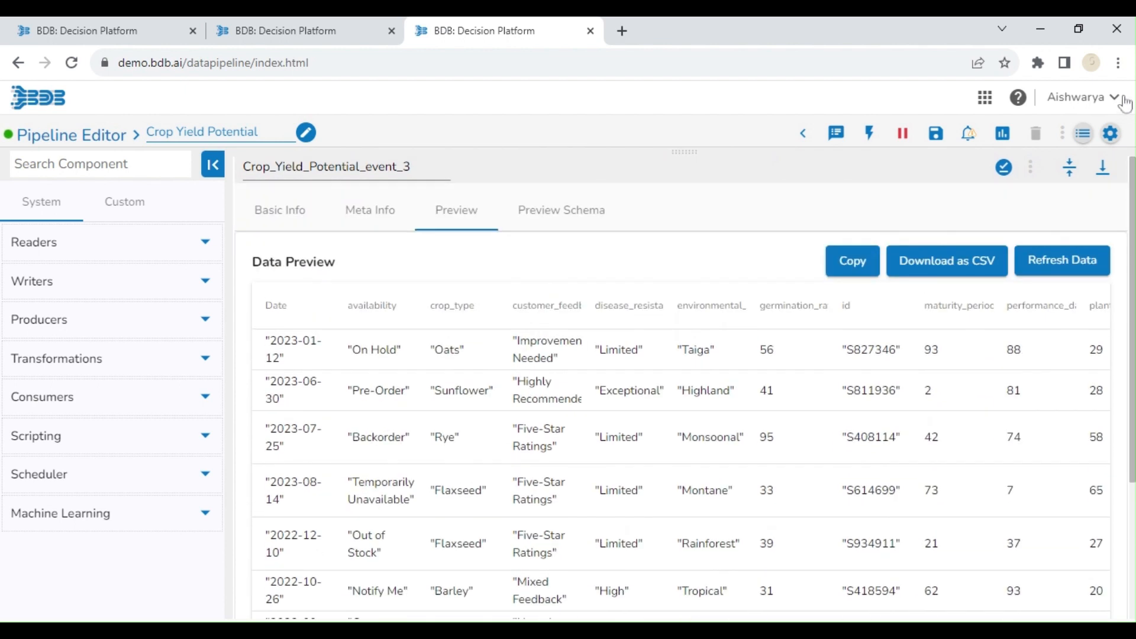
click(1103, 170)
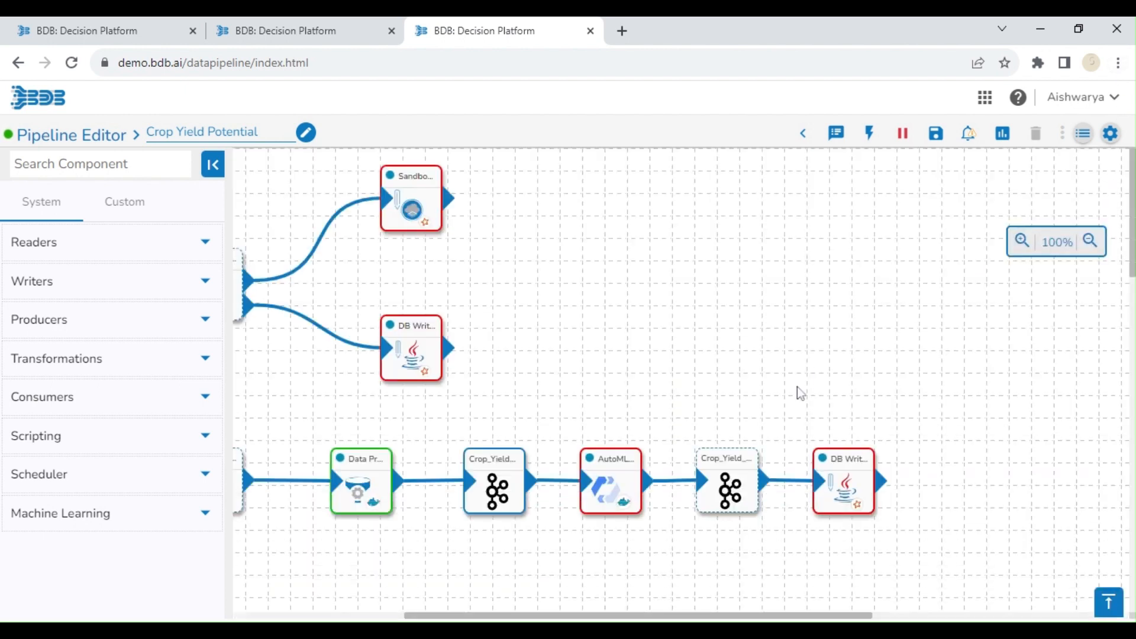
Check the data preview and meta info of the event between the AutoML Runner and the DB Writer.
click(737, 471)
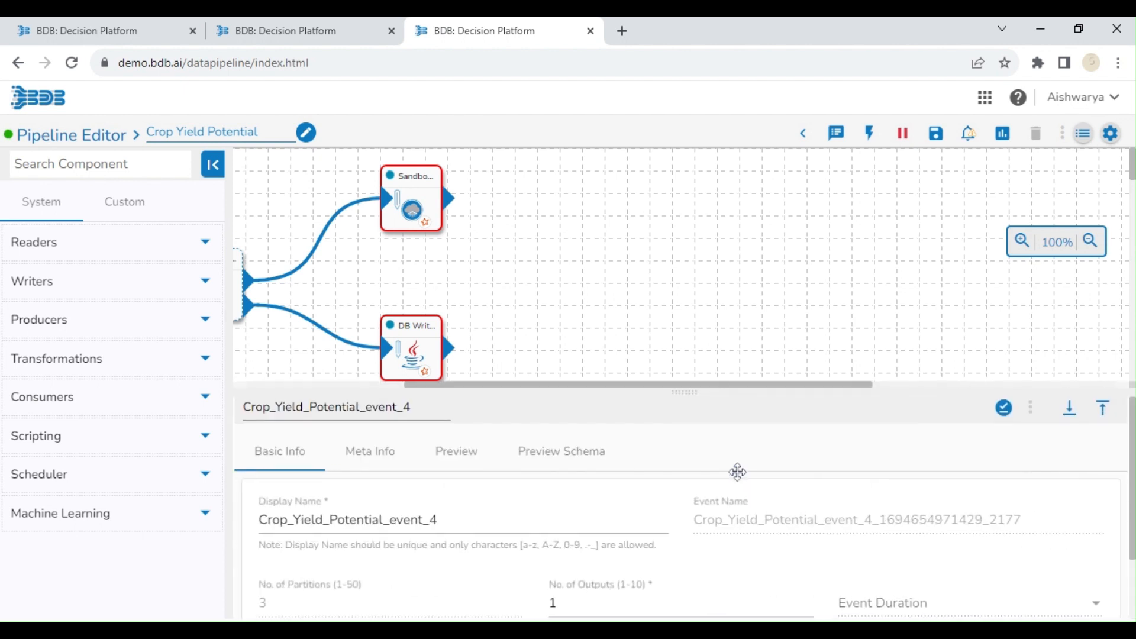
click(473, 472)
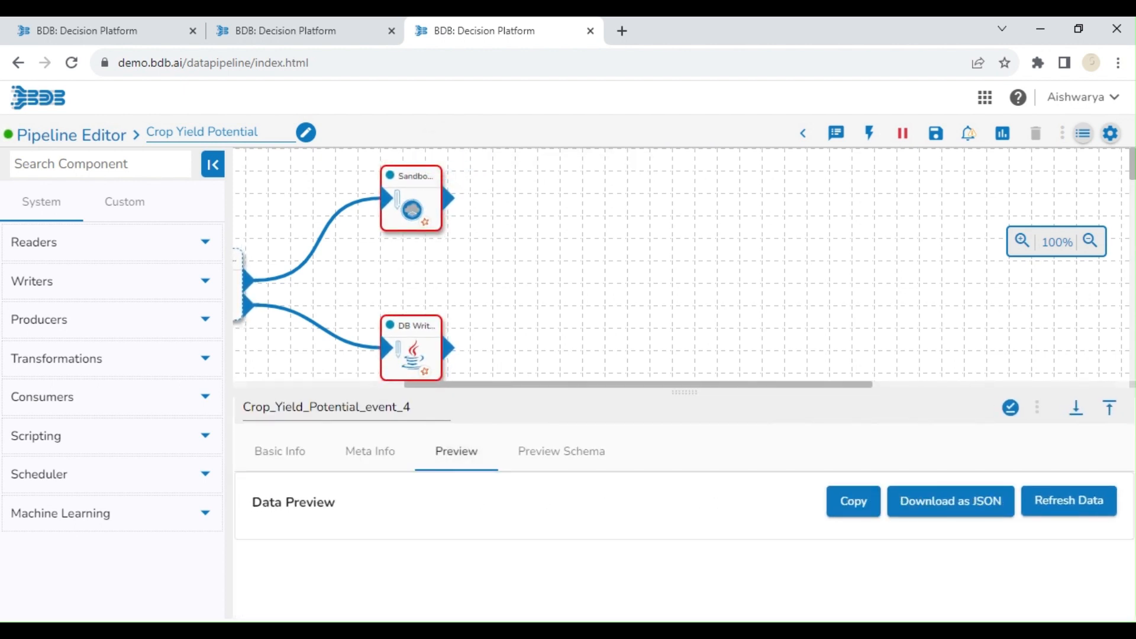
click(372, 455)
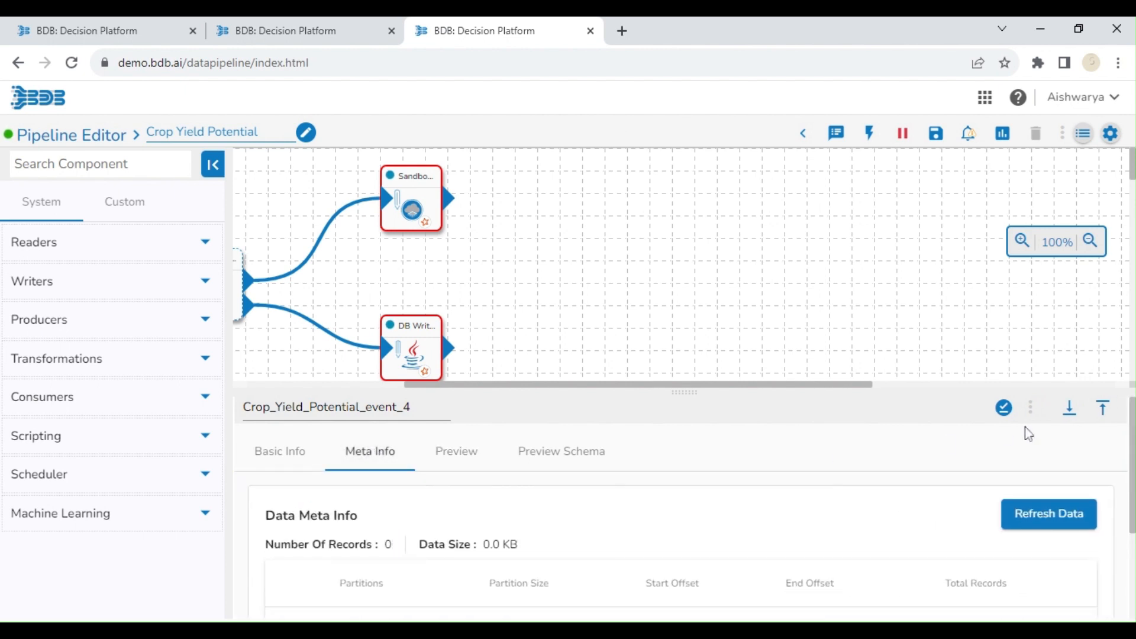
click(1069, 408)
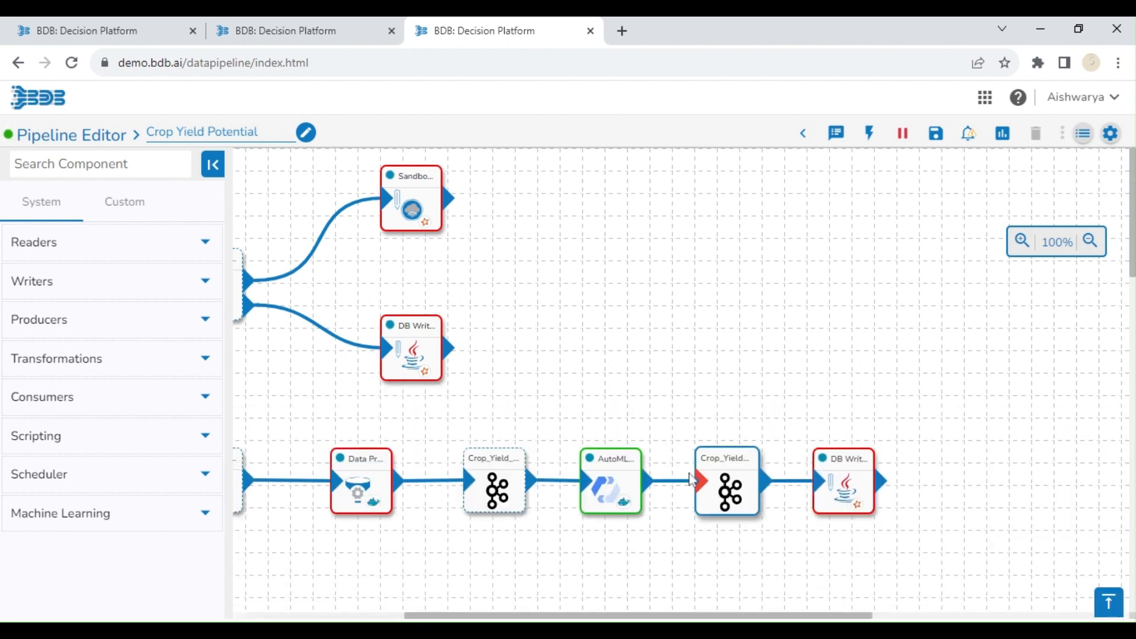
Refresh the pipeline logs and look through the standard and advanced logs for the AutoML Runner's progress.
click(843, 131)
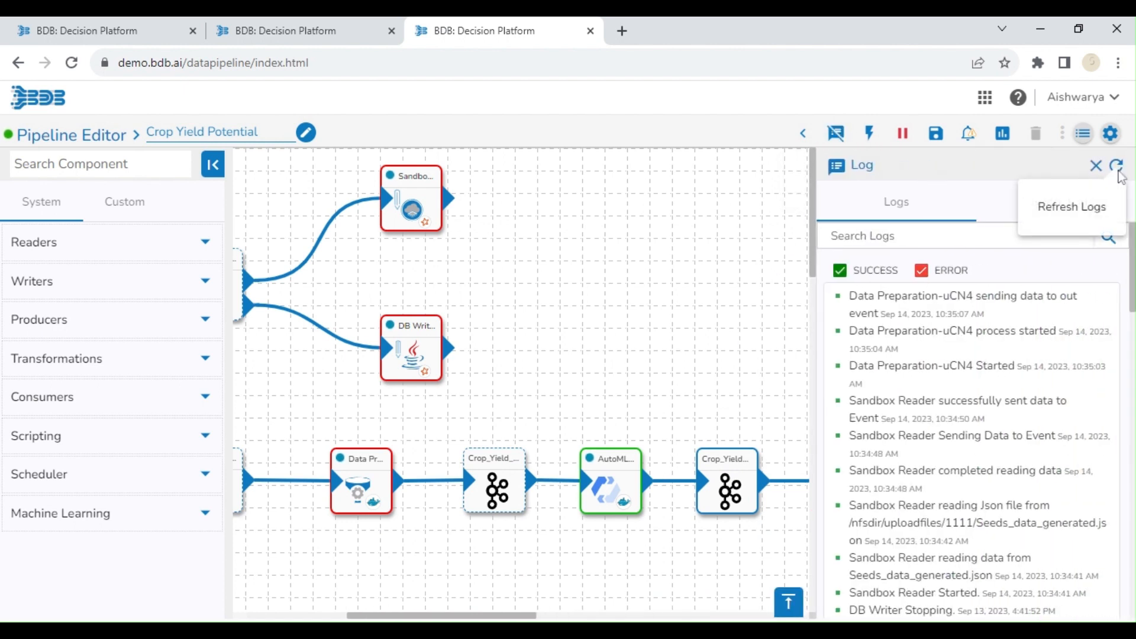
click(1119, 172)
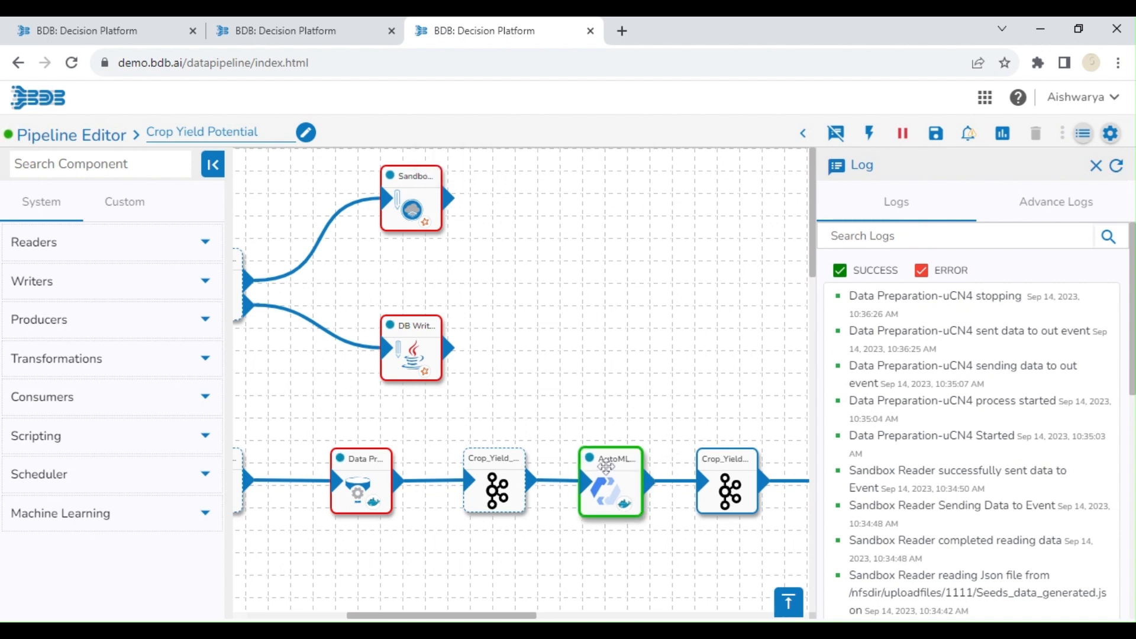
mouse_move(605, 467)
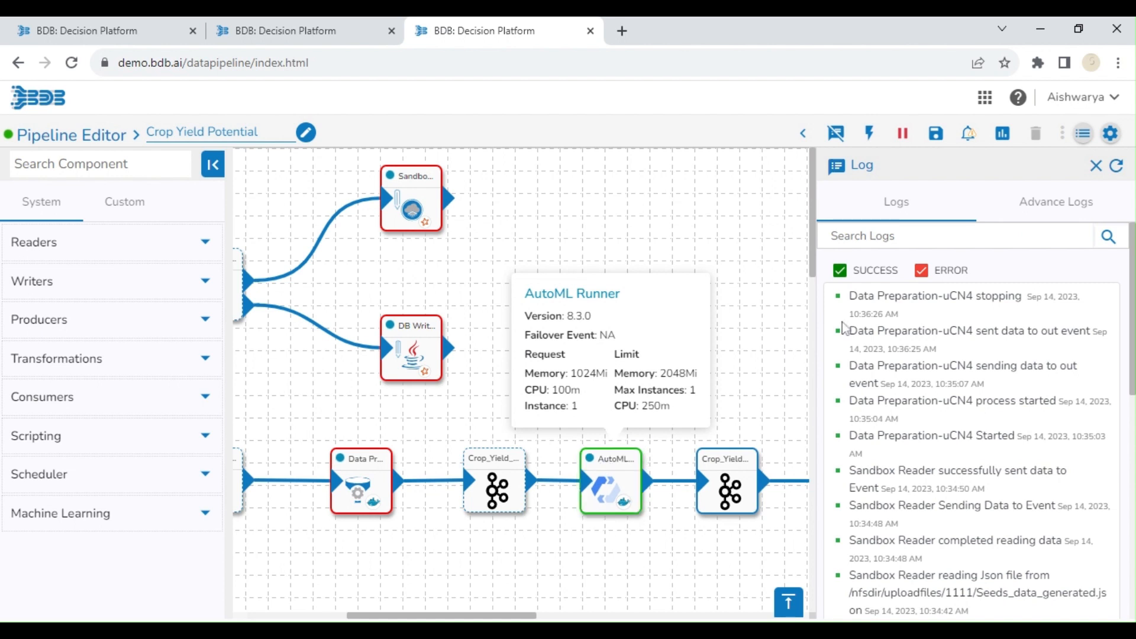
click(1027, 218)
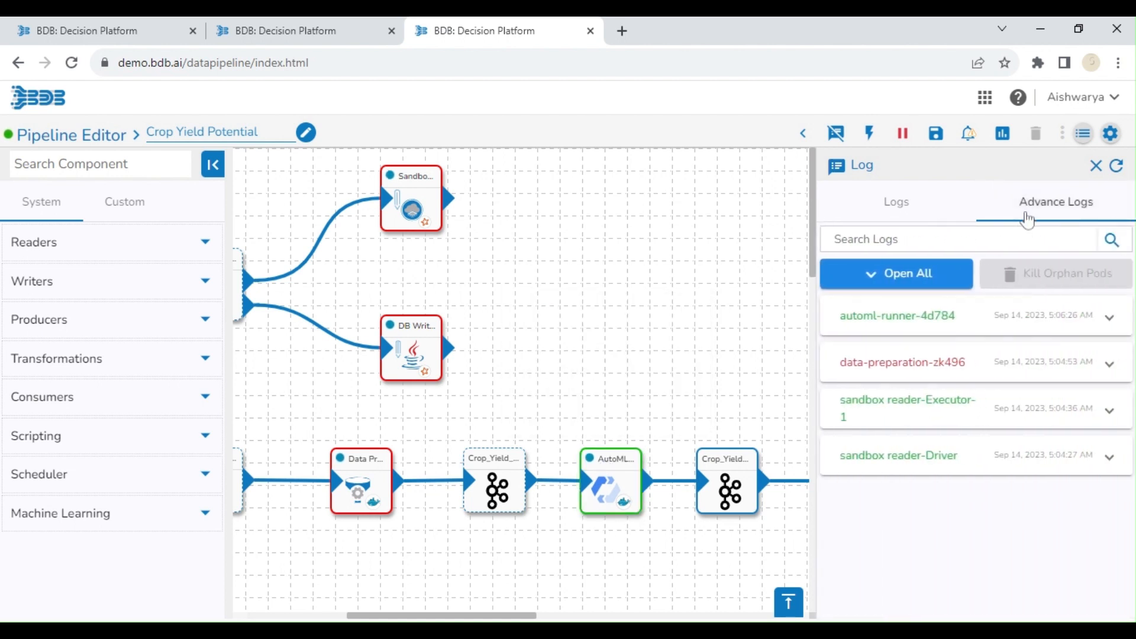
click(925, 204)
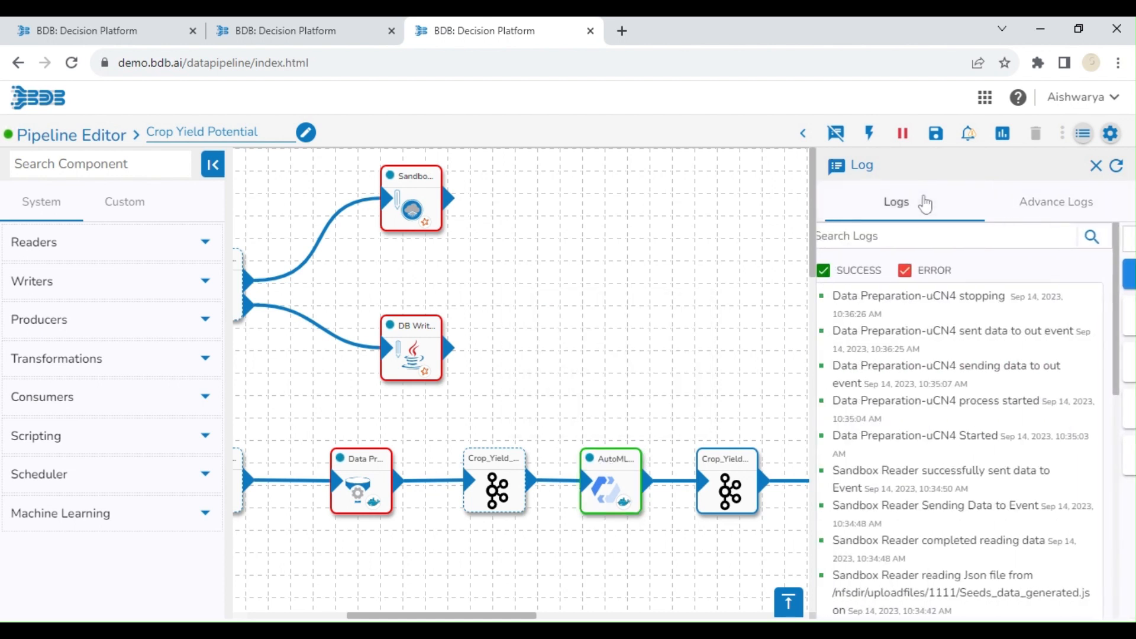
click(1117, 171)
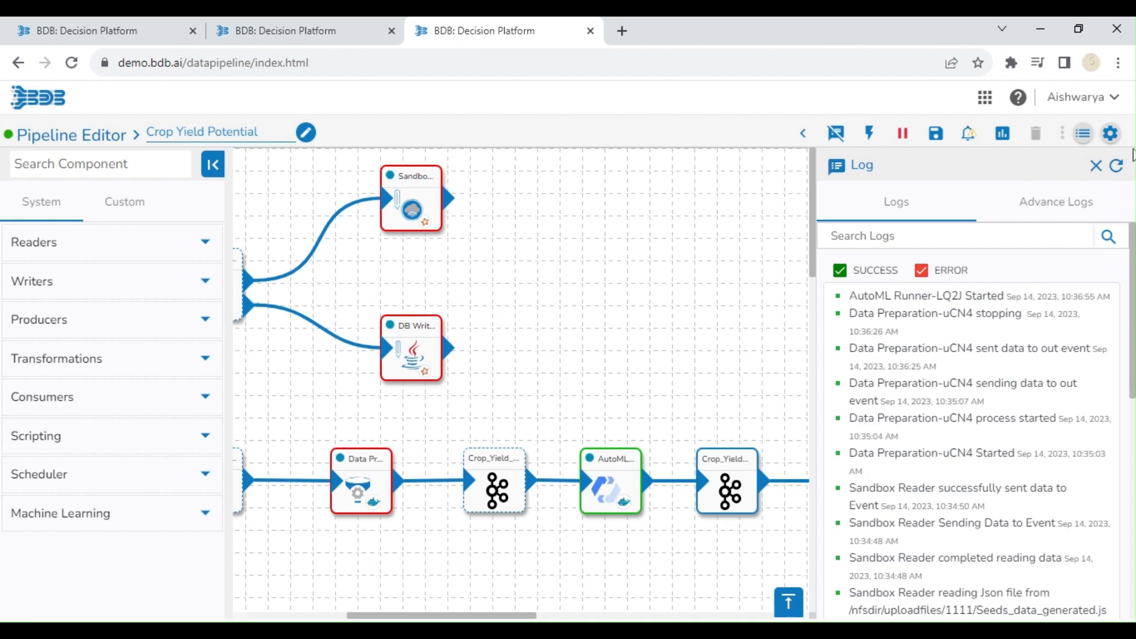
click(1116, 167)
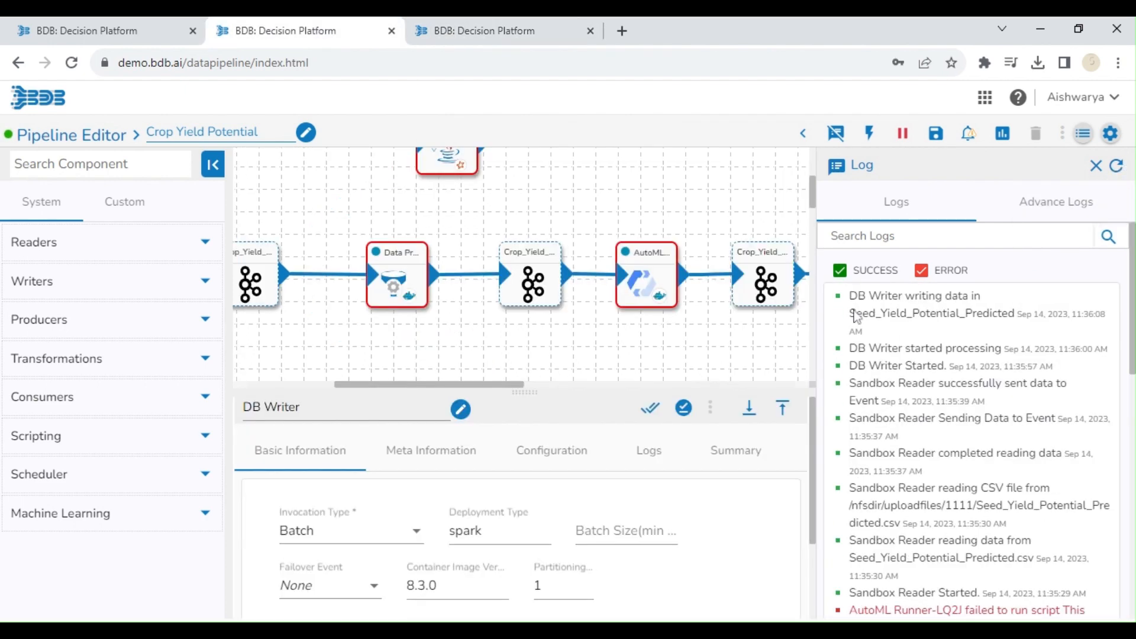
Check the log entry on the DB Writer writing to Seed_Yield_Potential_Predicted and deactivate the Crop Yield Potential pipeline.
drag(850, 295, 1016, 313)
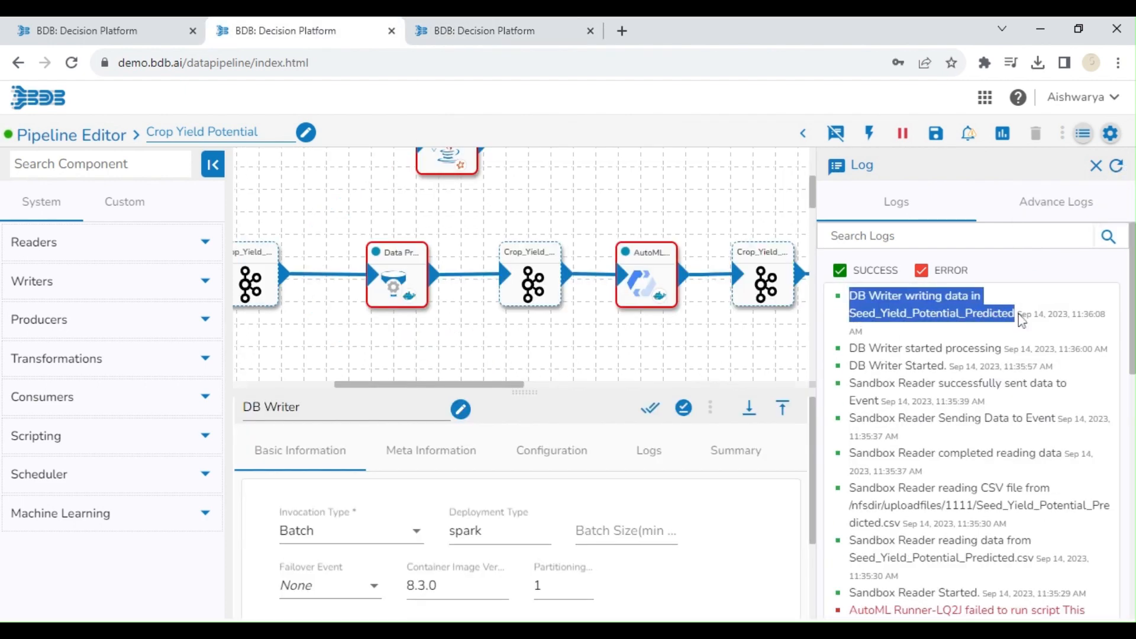
click(902, 134)
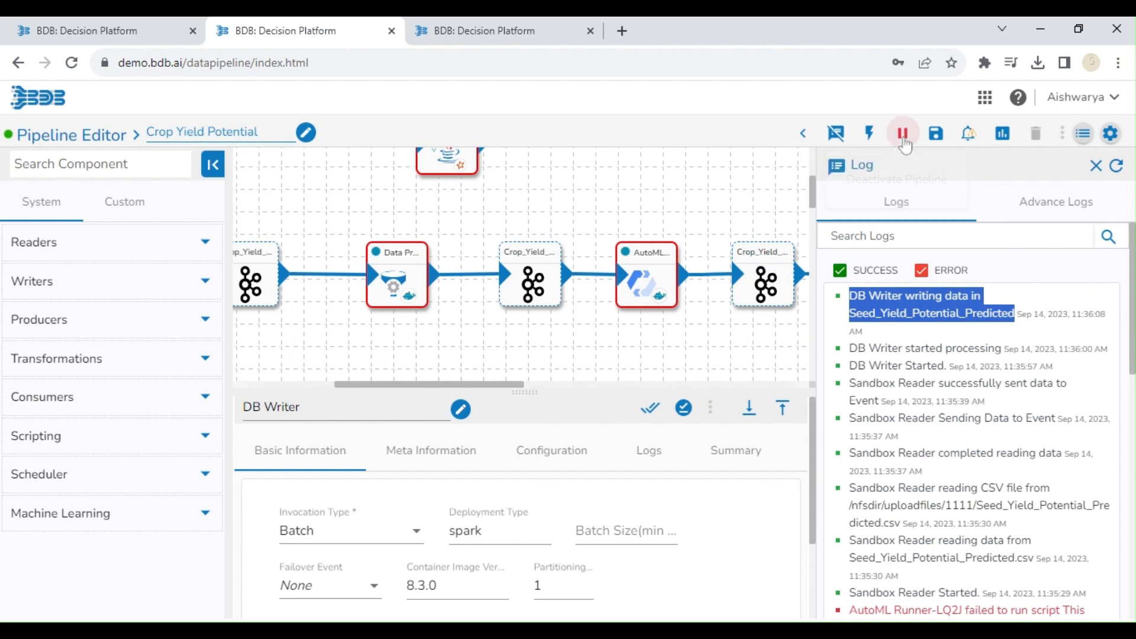
click(680, 434)
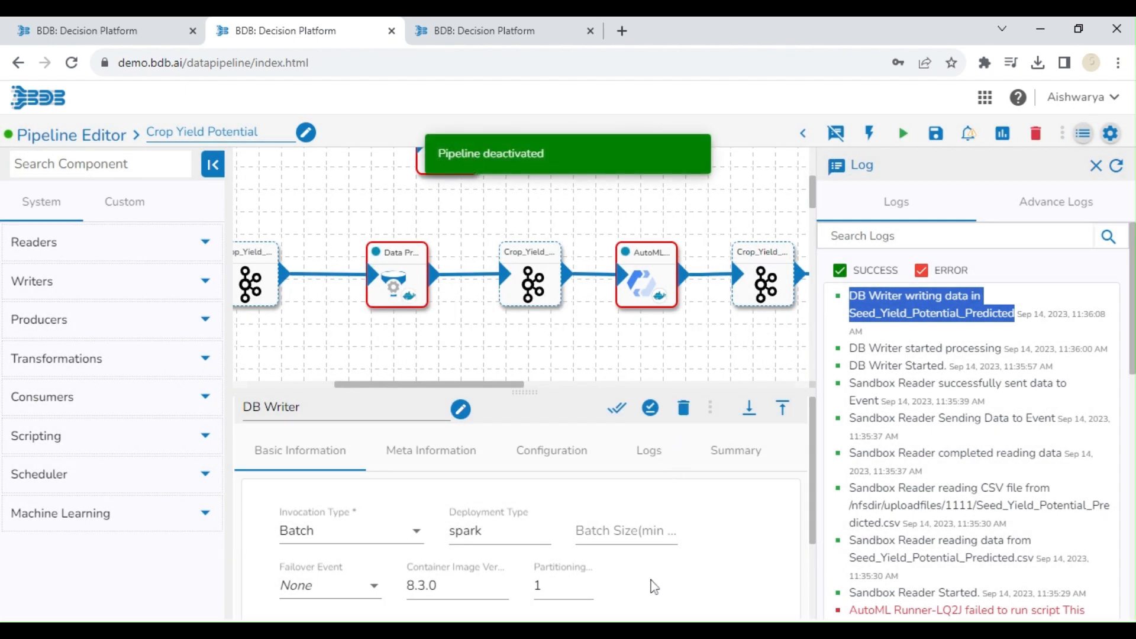
Go to the Data Center and open its list of data sandboxes.
key(ctrl+Tab)
click(986, 97)
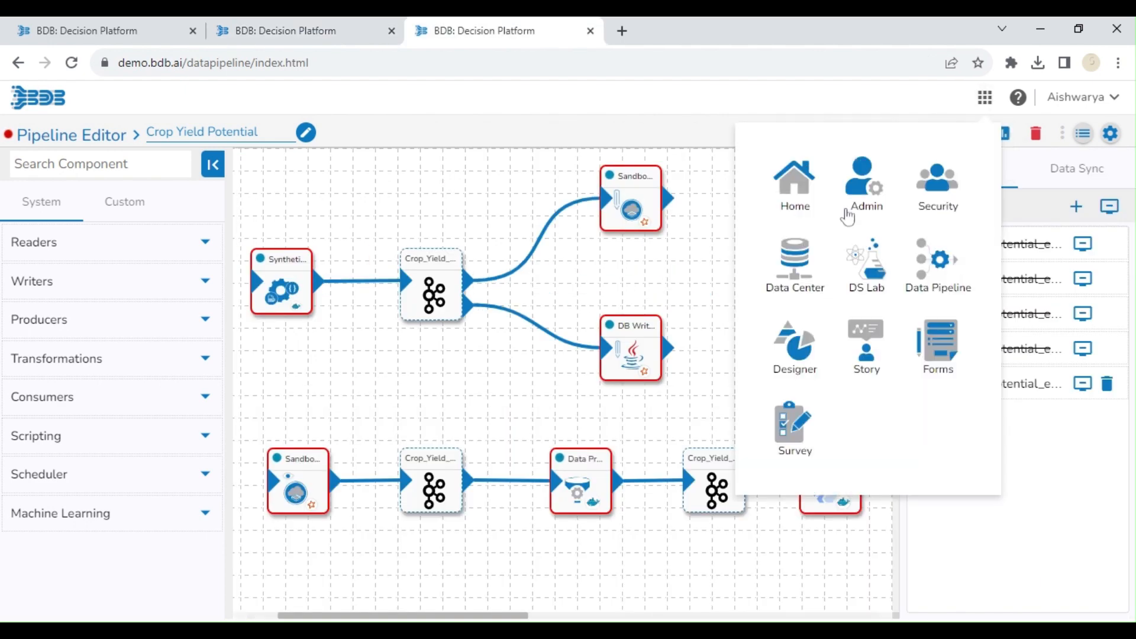
click(811, 259)
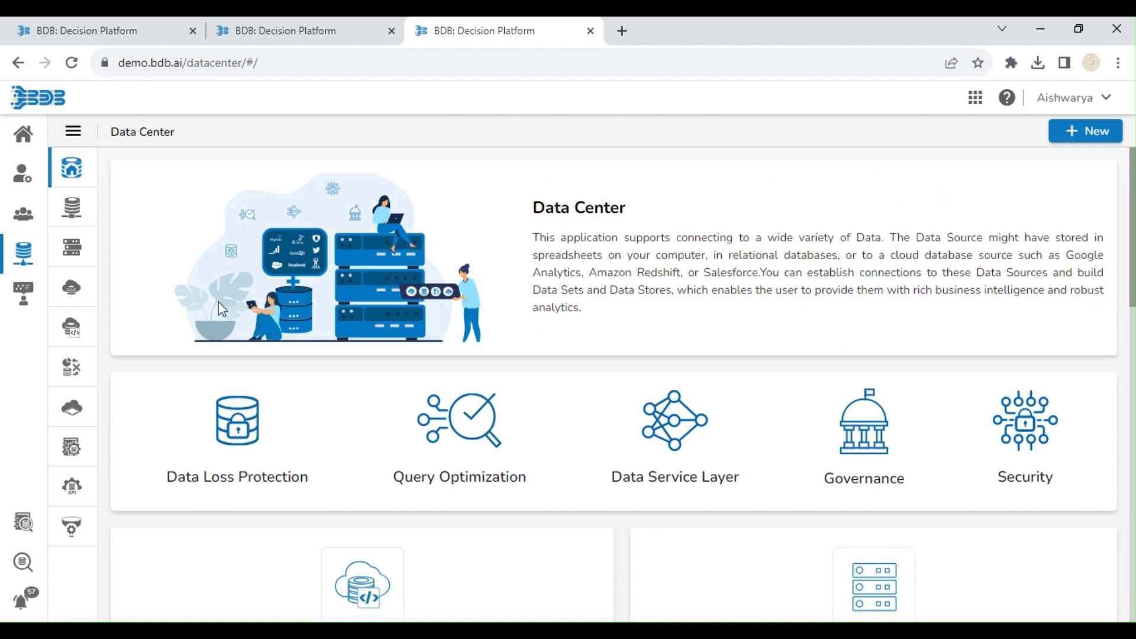
click(75, 409)
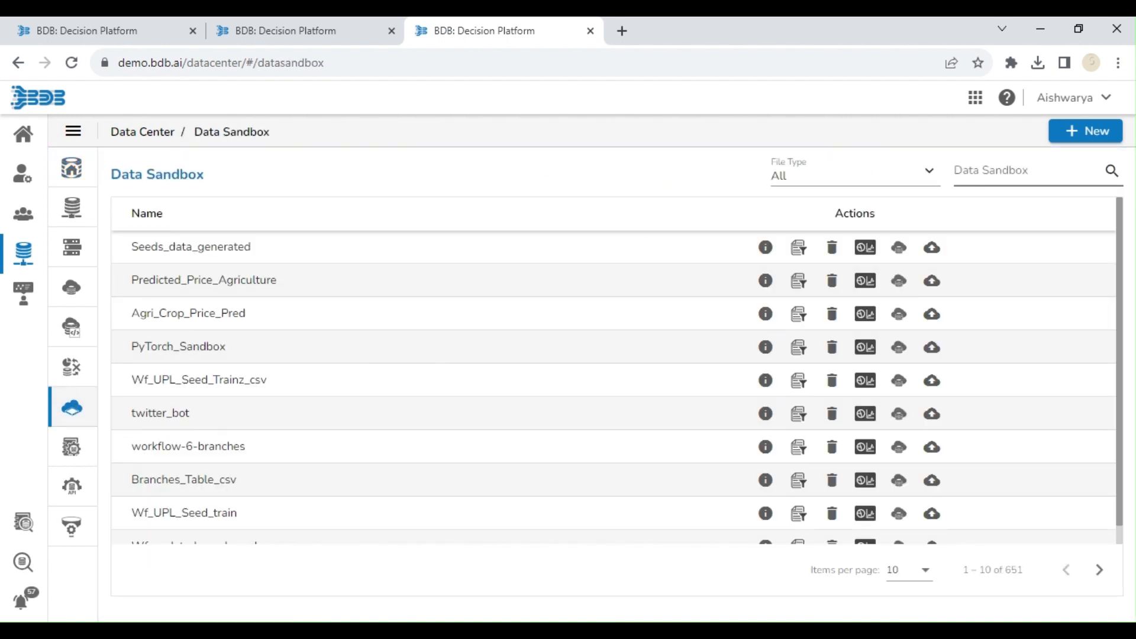
Start a new data sandbox and name it Crop_Yield_Potential_Predicted.
click(1086, 130)
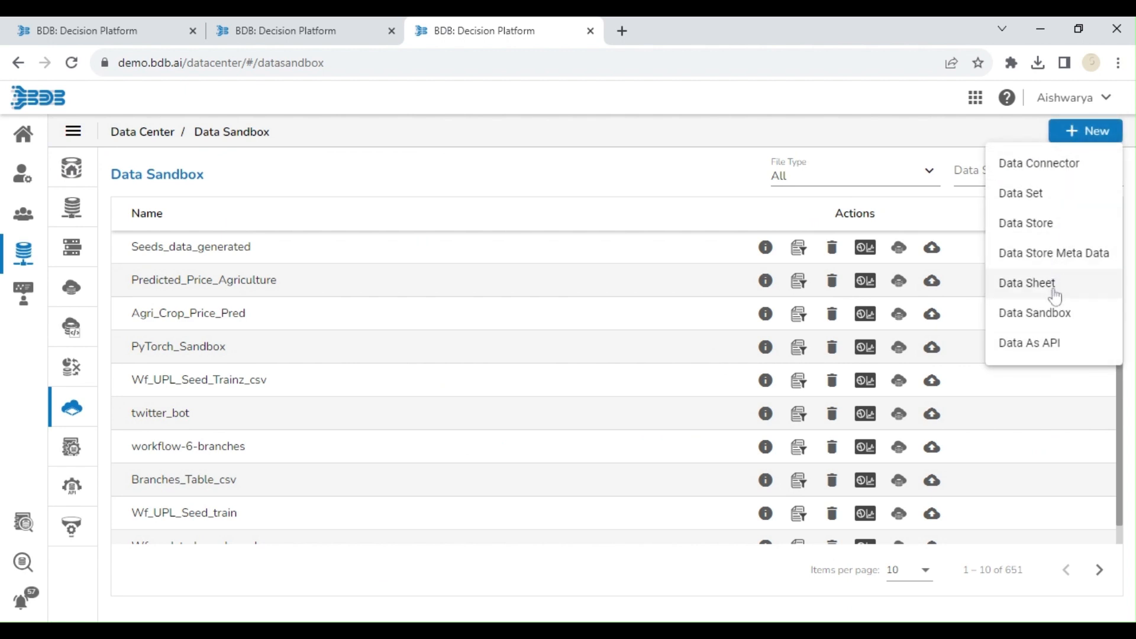
click(1057, 311)
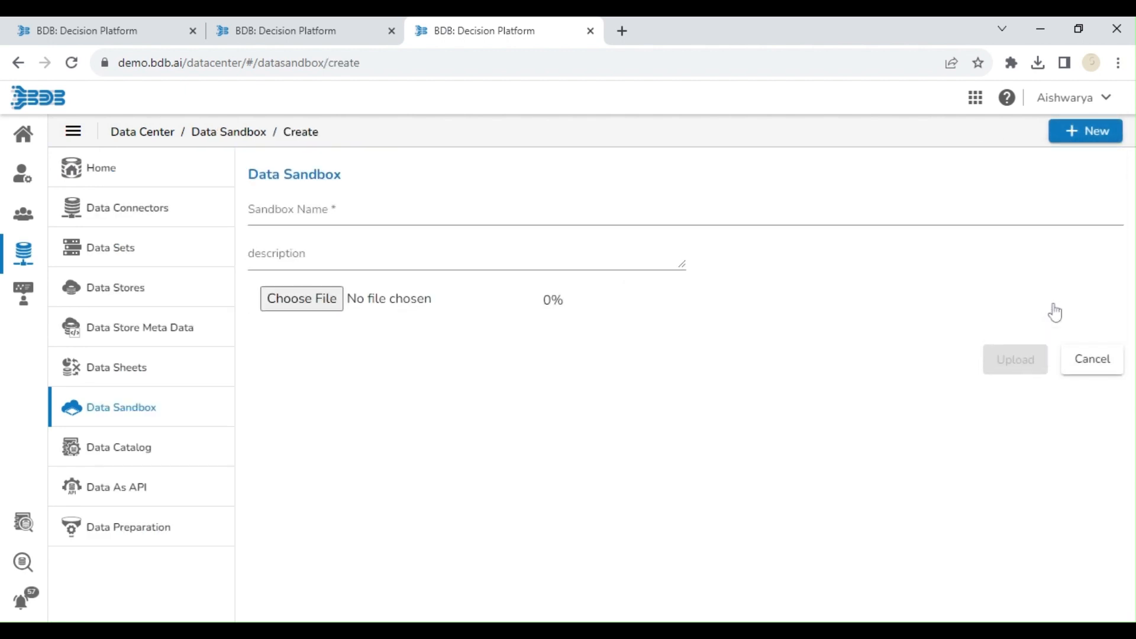
click(511, 212)
text(C)
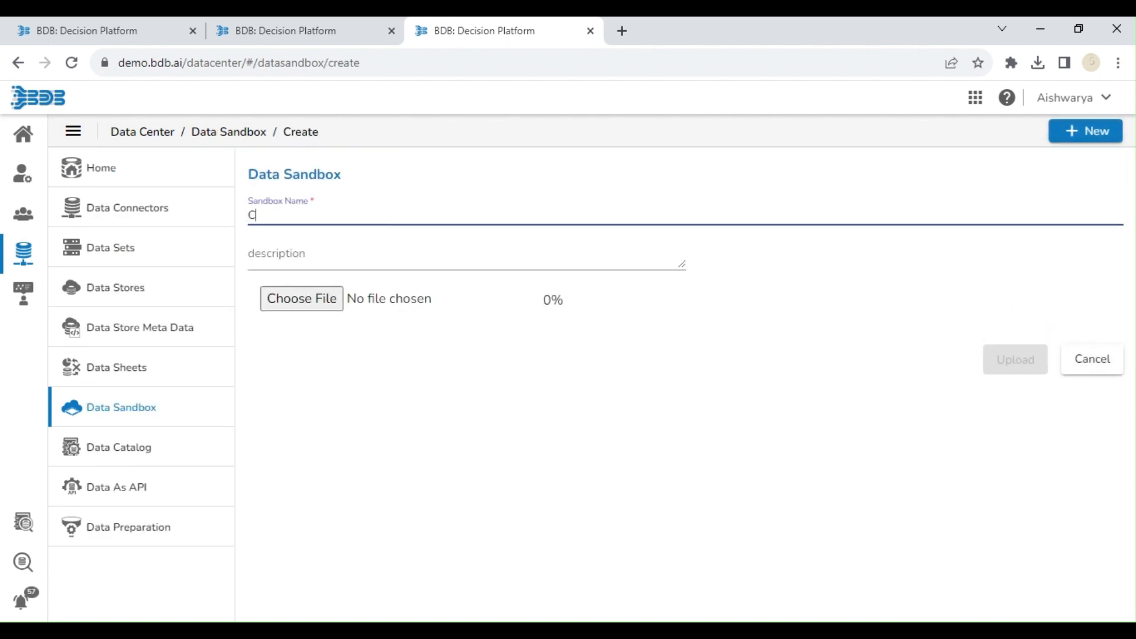
text(rop_Yield_Potential_Pr)
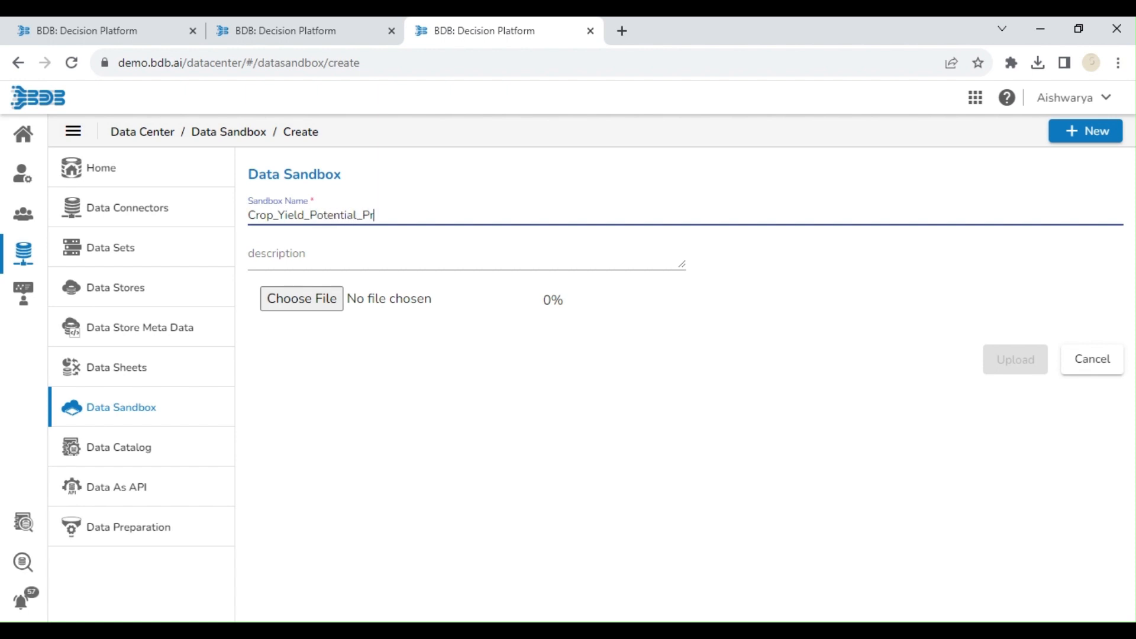
text(edicted)
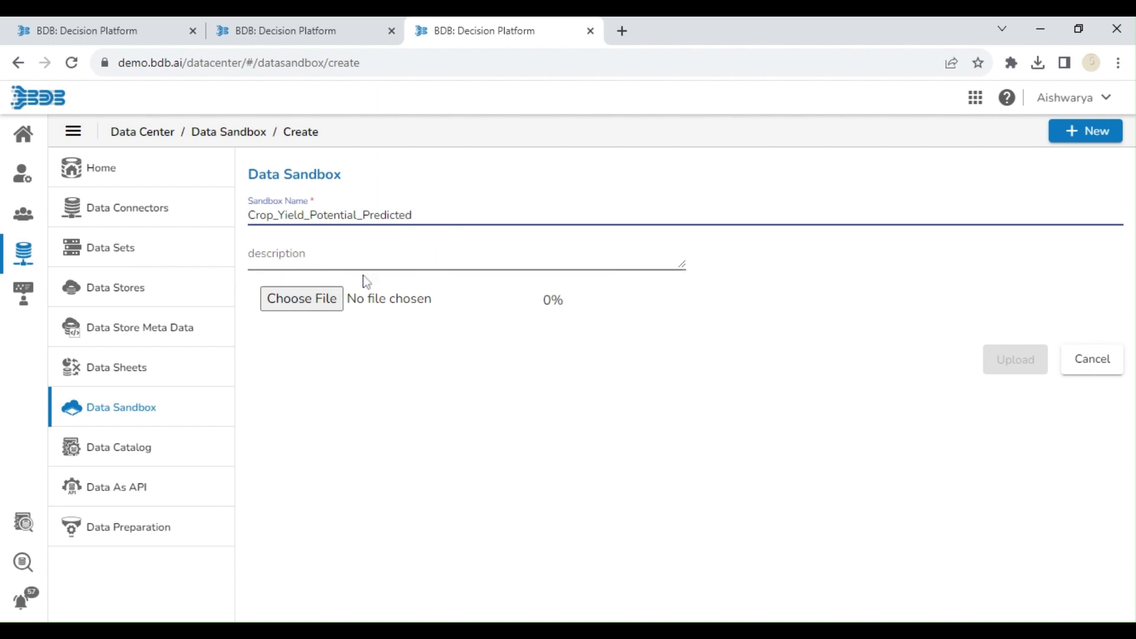
Choose Seed_Yield_Potential_Pred.csv from the WF folder as the sandbox file and upload it.
click(304, 302)
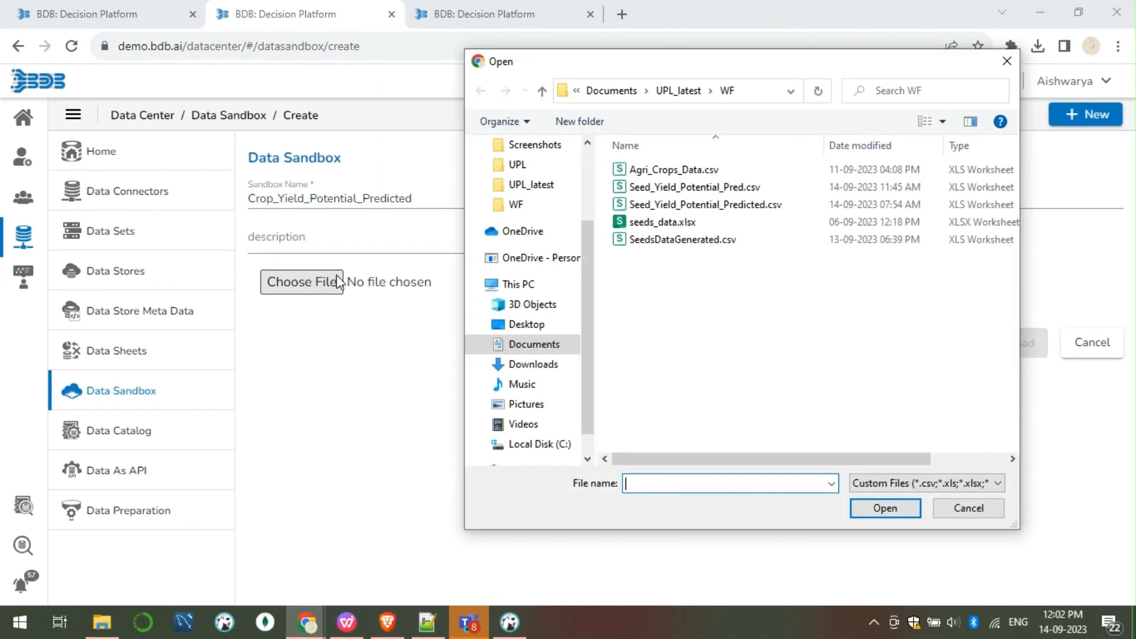
click(683, 188)
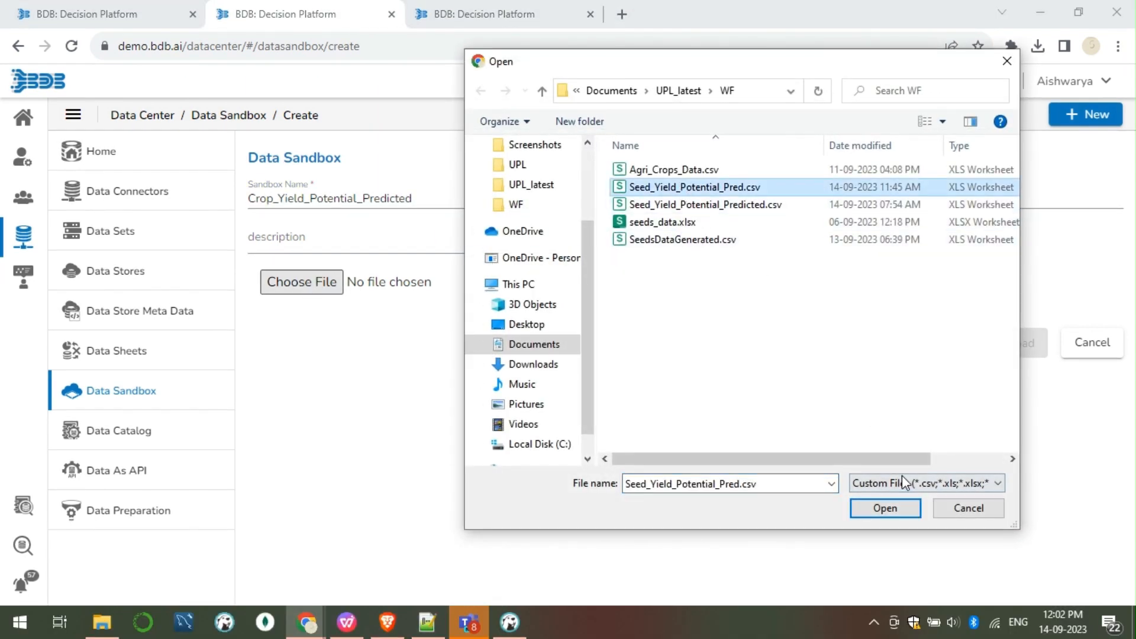
click(888, 511)
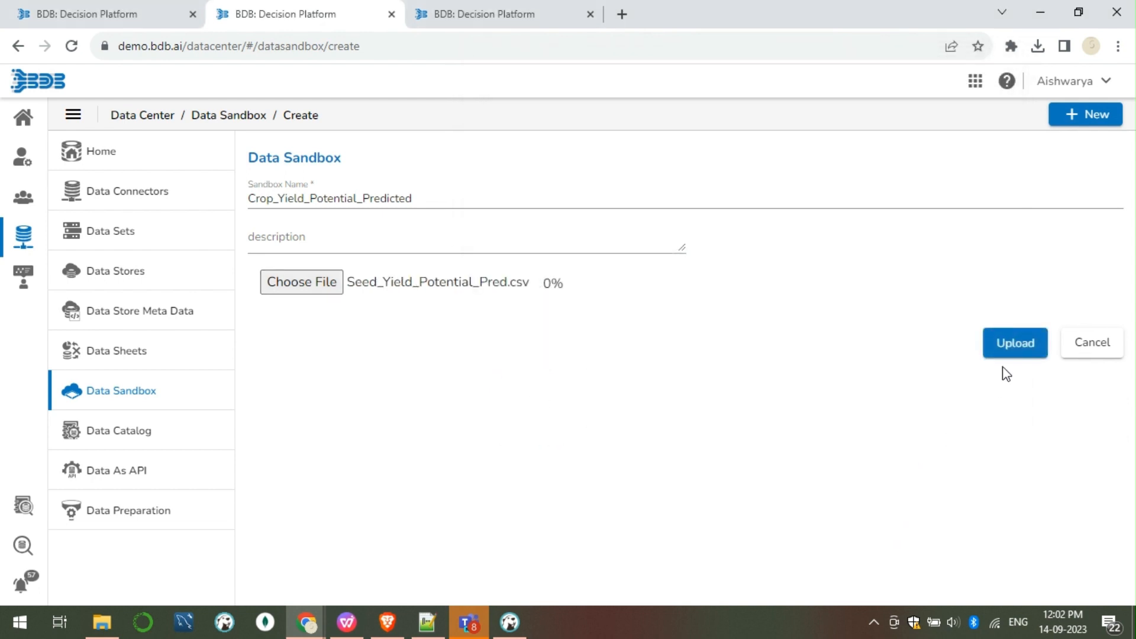
click(1009, 350)
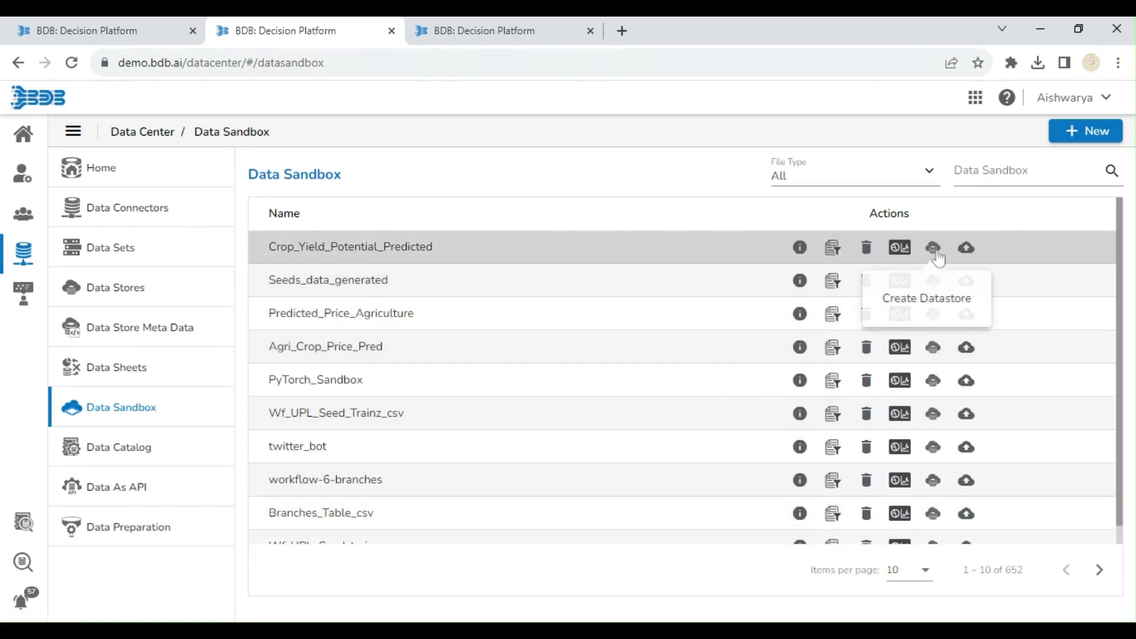
Create a data store named Crop Yield Predicted from the Crop_Yield_Potential_Predicted sandbox and save it.
click(934, 249)
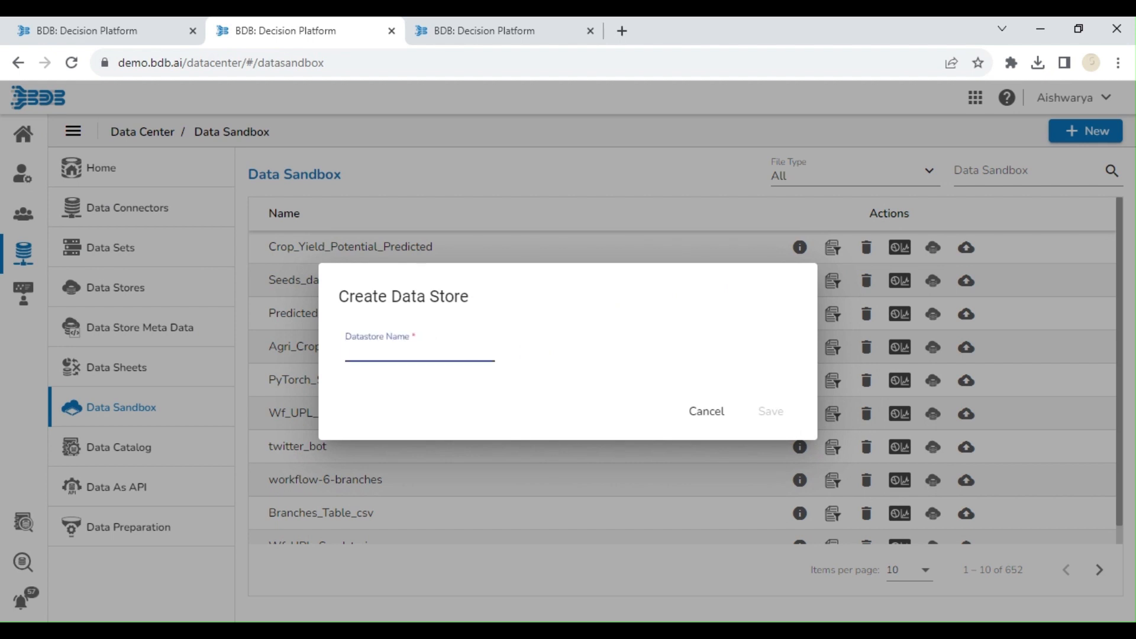
text(Crop Yield Predicted)
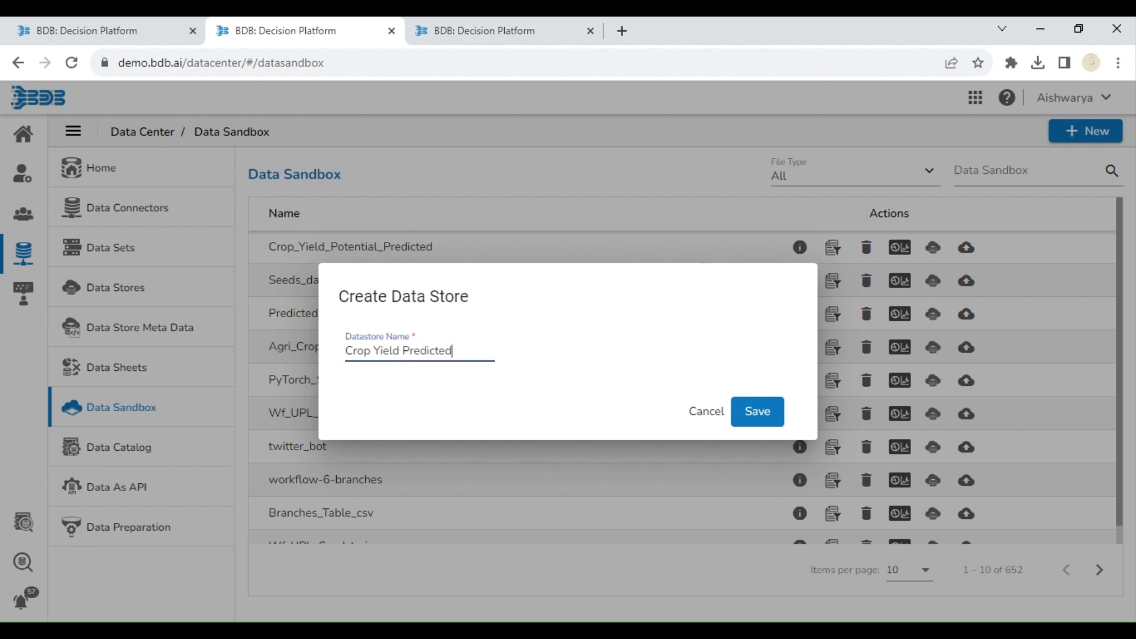
click(753, 413)
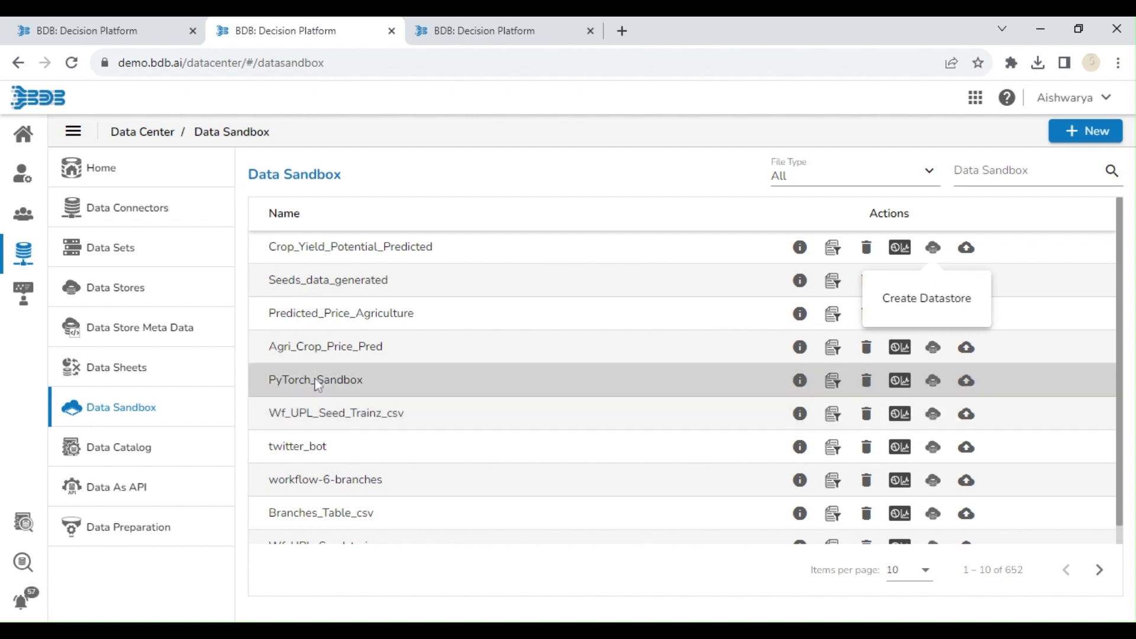
Open the data store list, then start a new story and name it Seed Yield Potential.
click(109, 295)
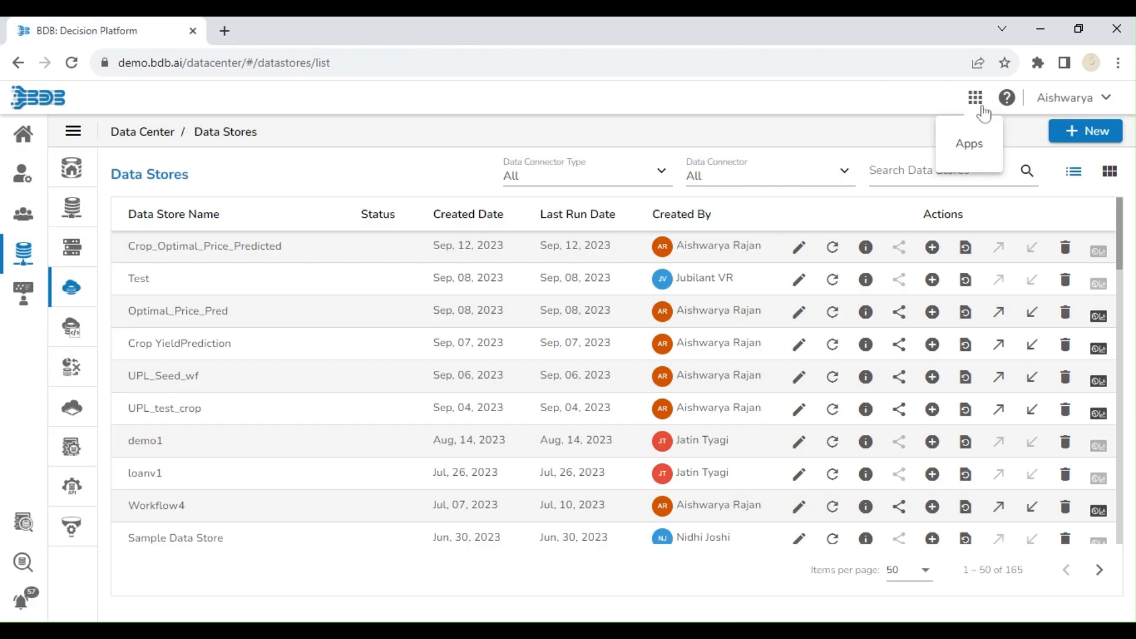
click(981, 108)
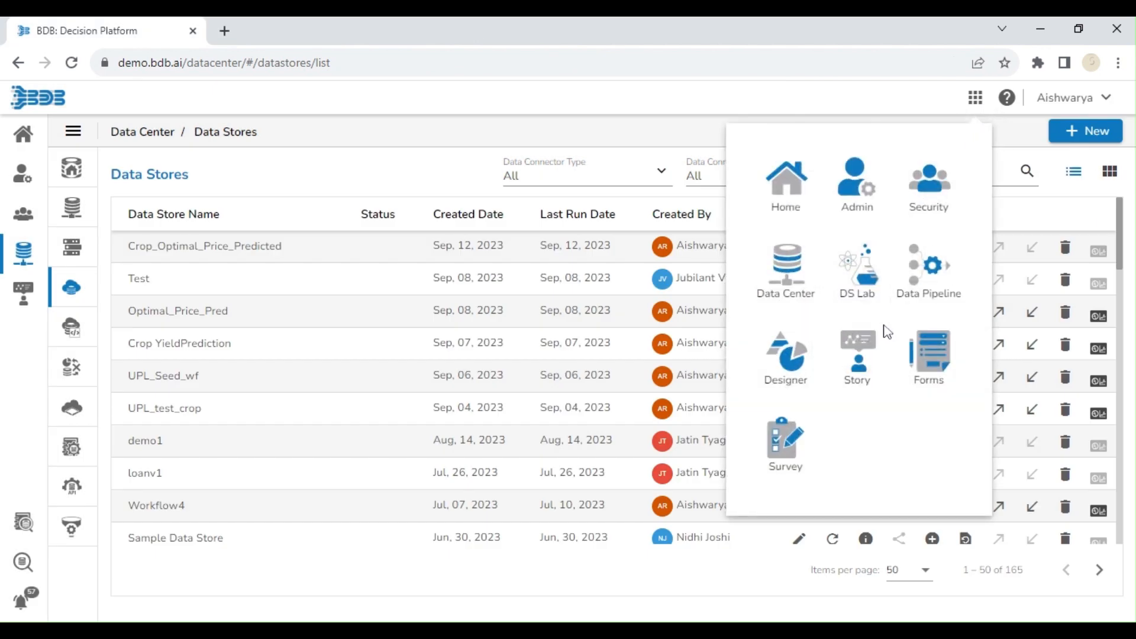
click(864, 371)
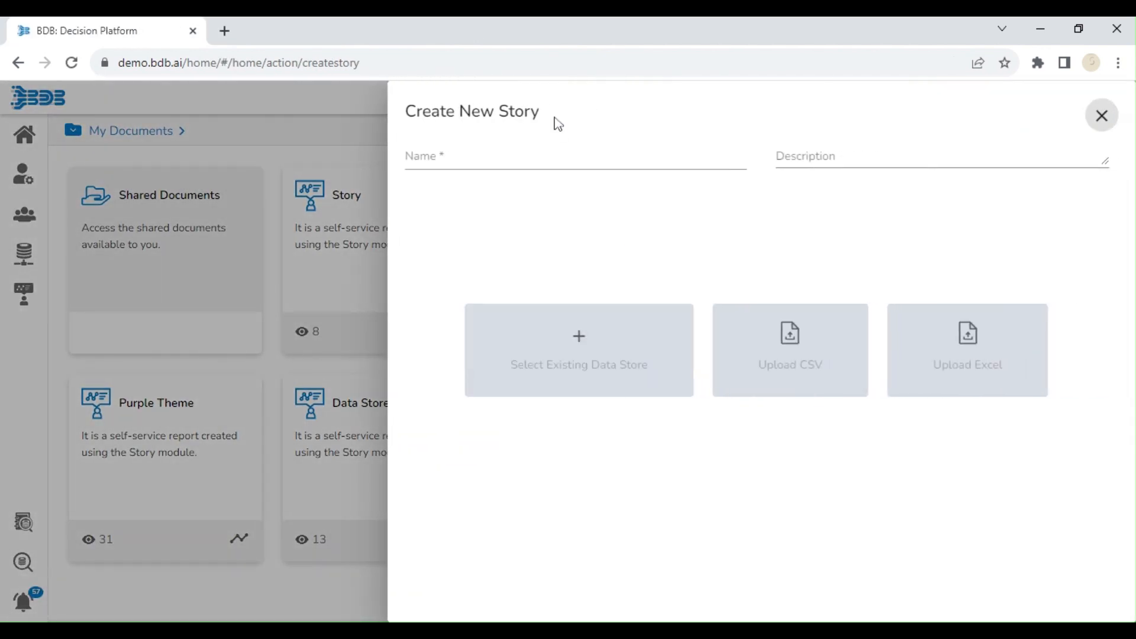
click(559, 155)
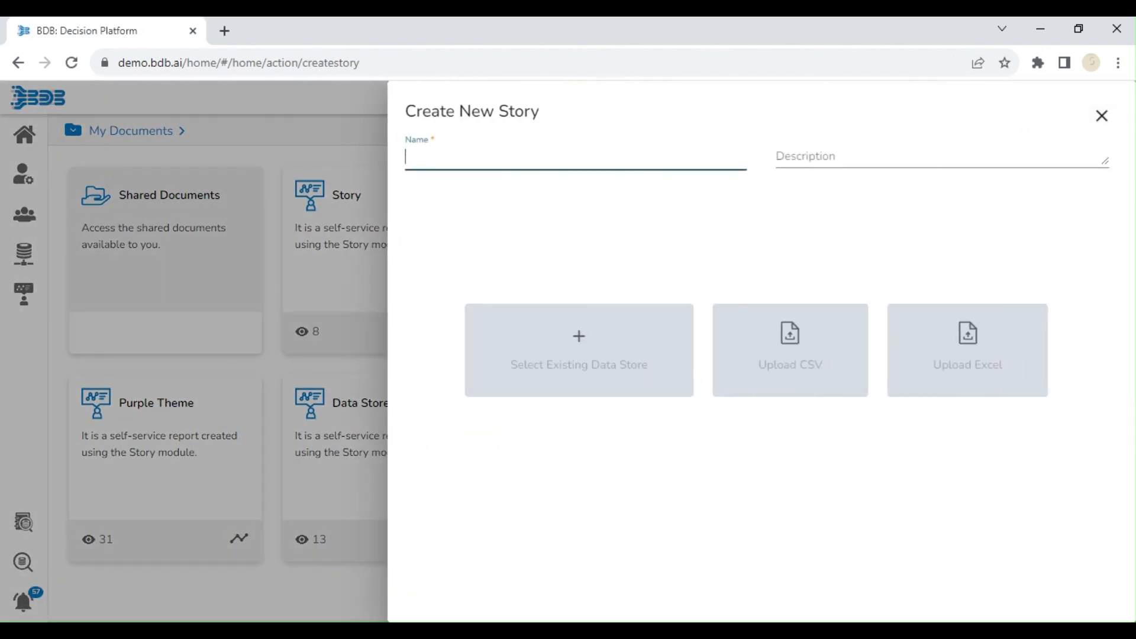
text(Se)
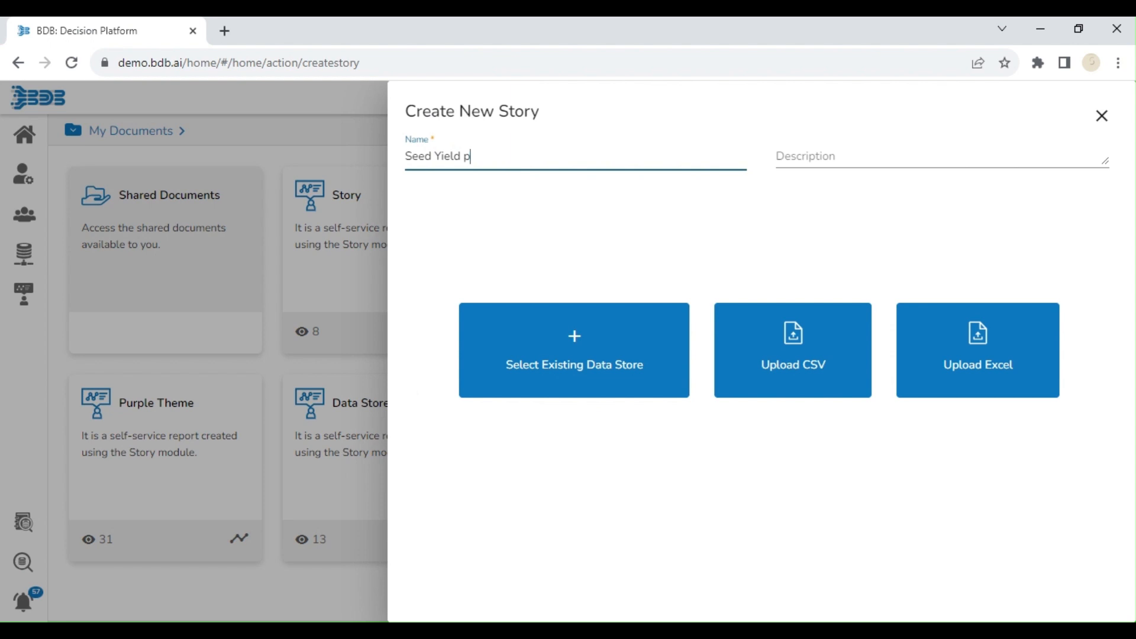
text(ed Yield Potential)
Choose the existing data store Crop YieldPrediction as the story's source and create the story.
click(555, 331)
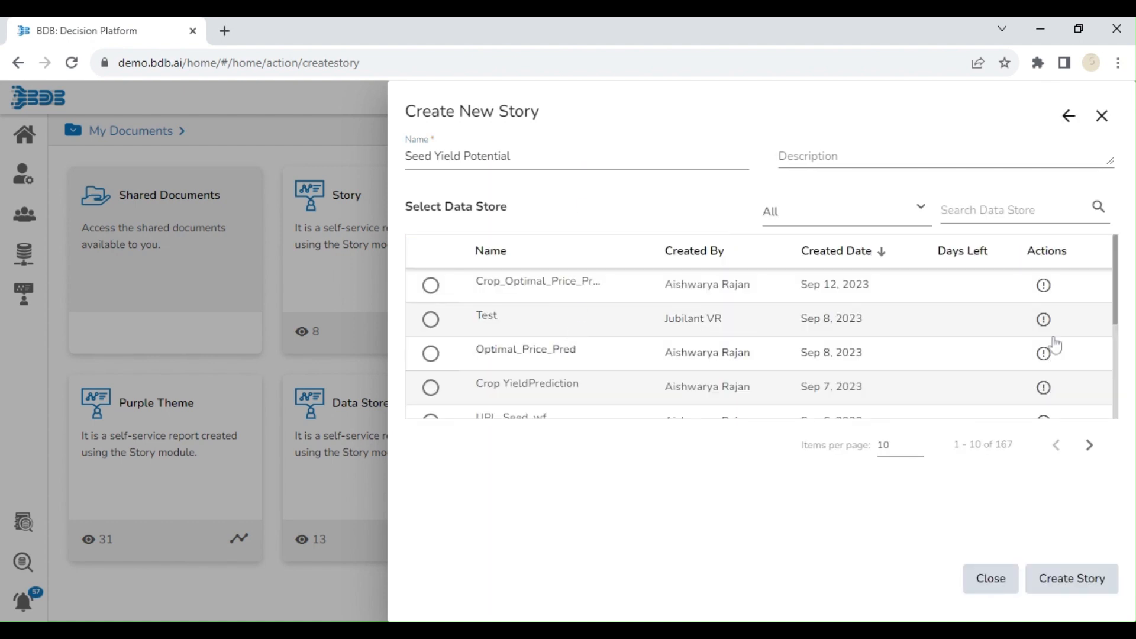
drag(1116, 317, 1118, 352)
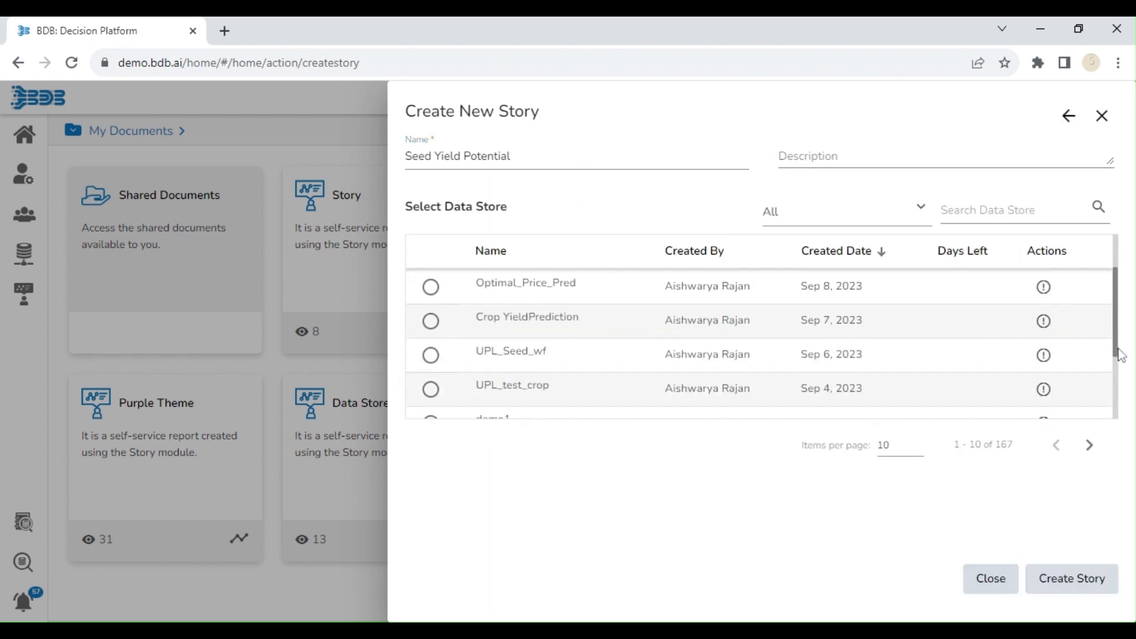
click(431, 320)
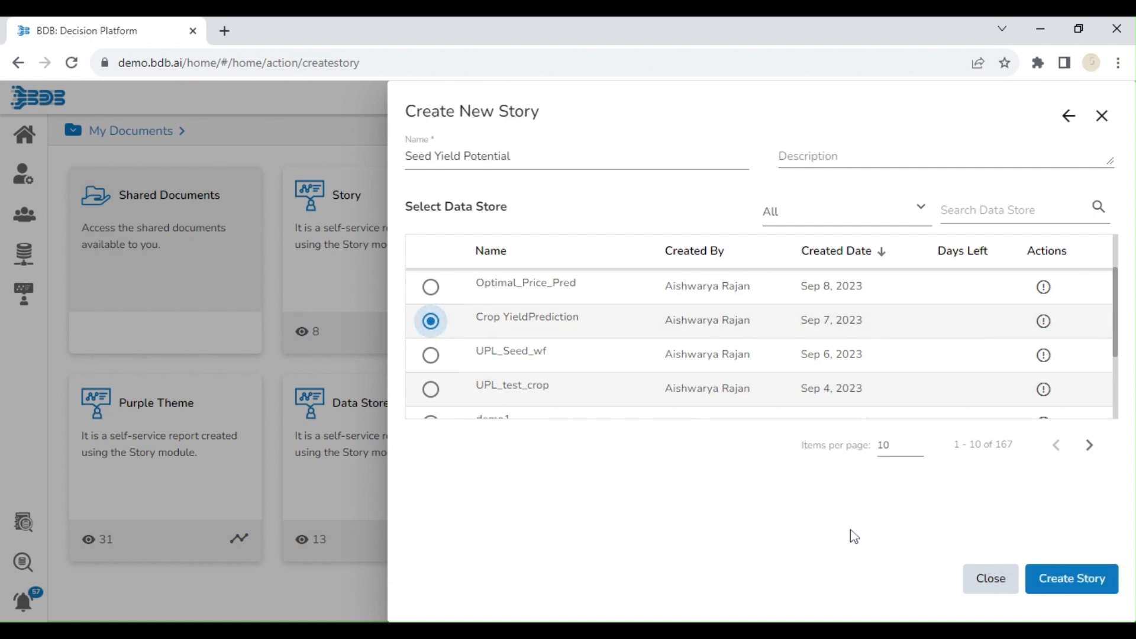
click(1039, 594)
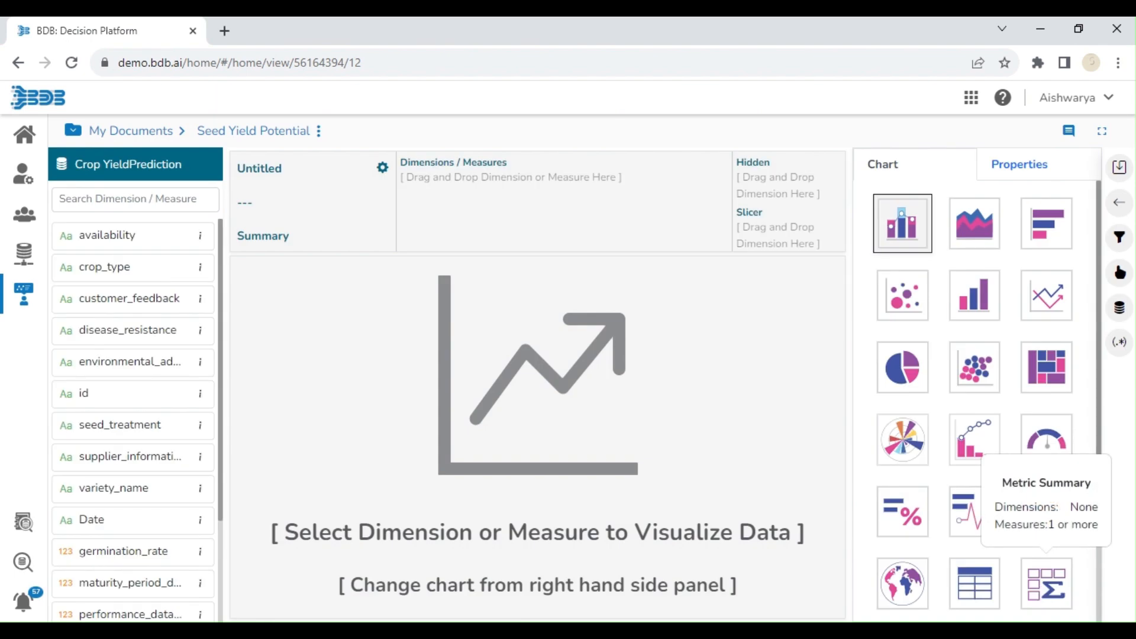
Build a column chart with crop_type as the dimension and prediction and price_per_kg as the measures.
click(976, 327)
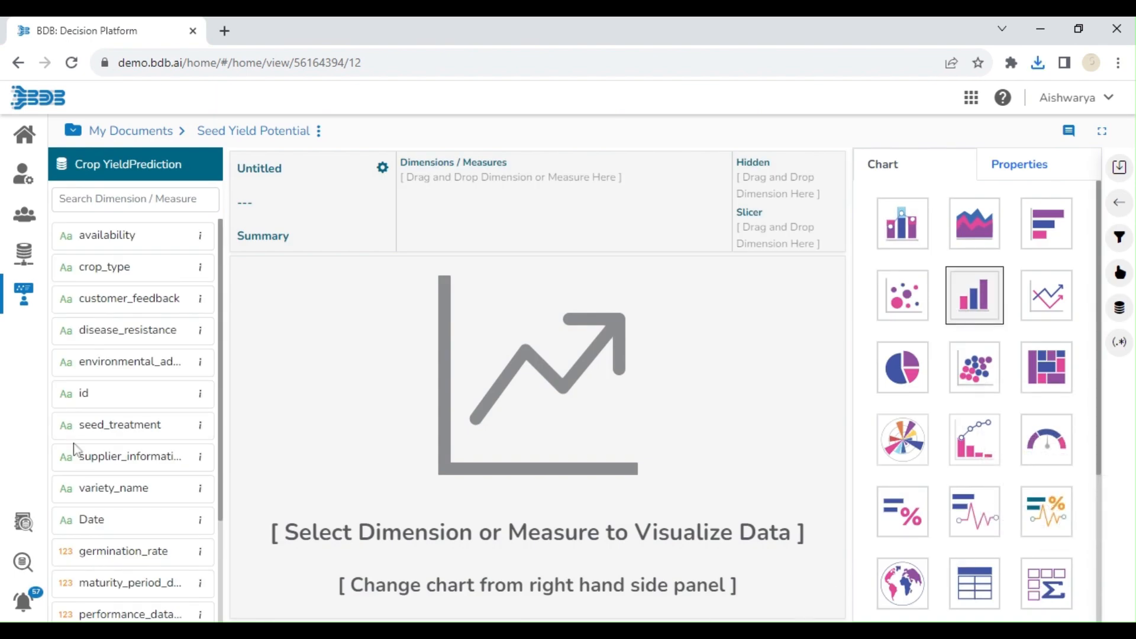
click(126, 269)
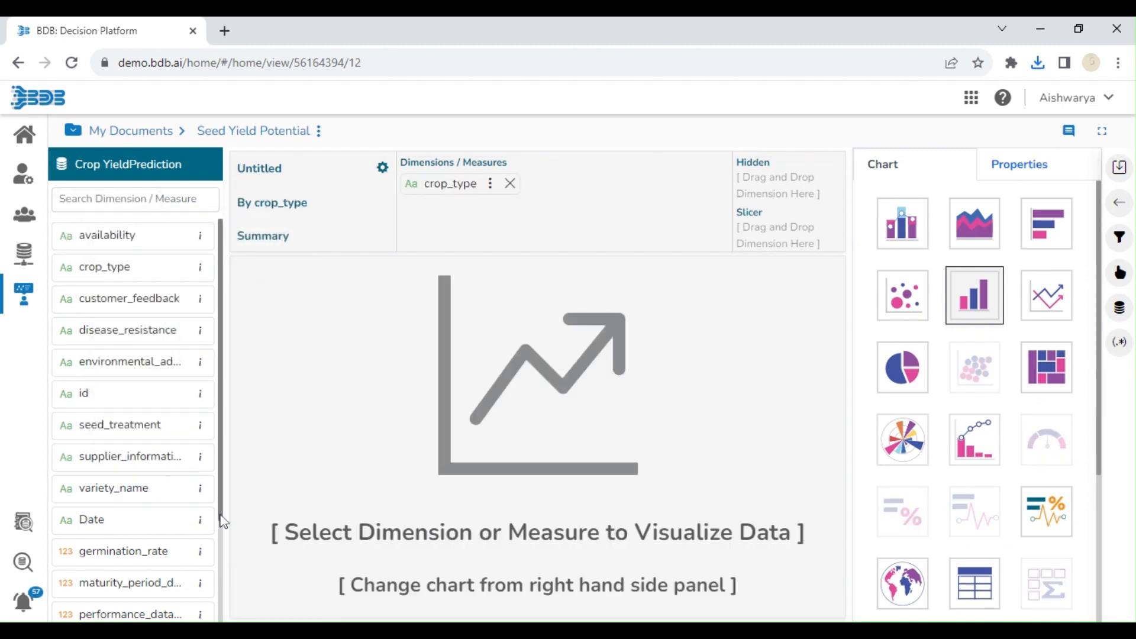
scroll(224, 586, down, 3)
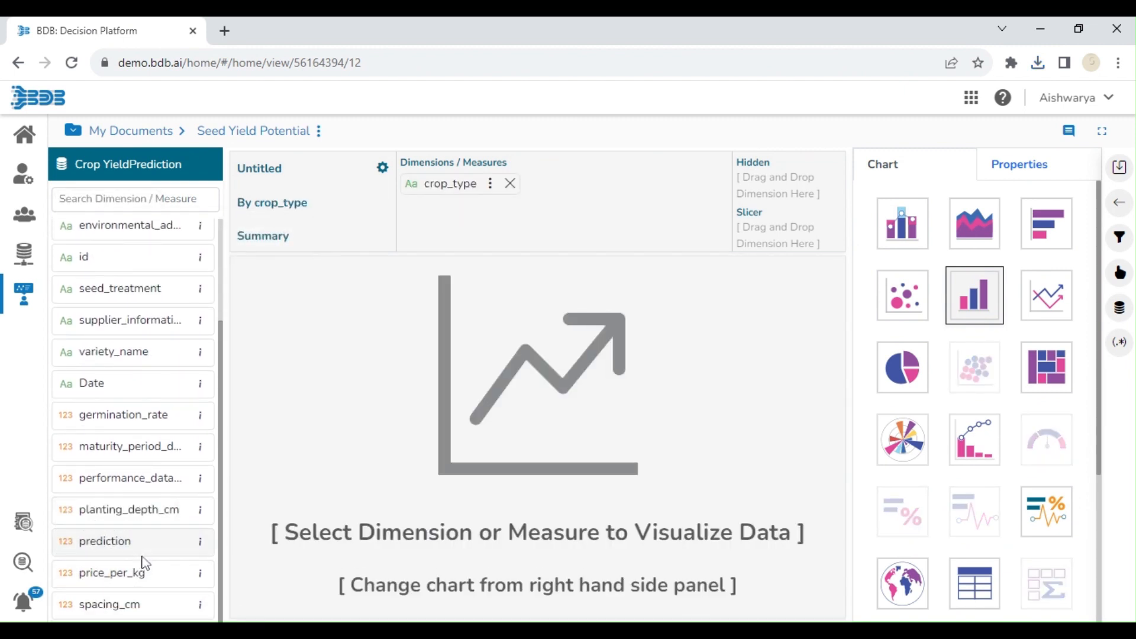
click(139, 543)
click(139, 573)
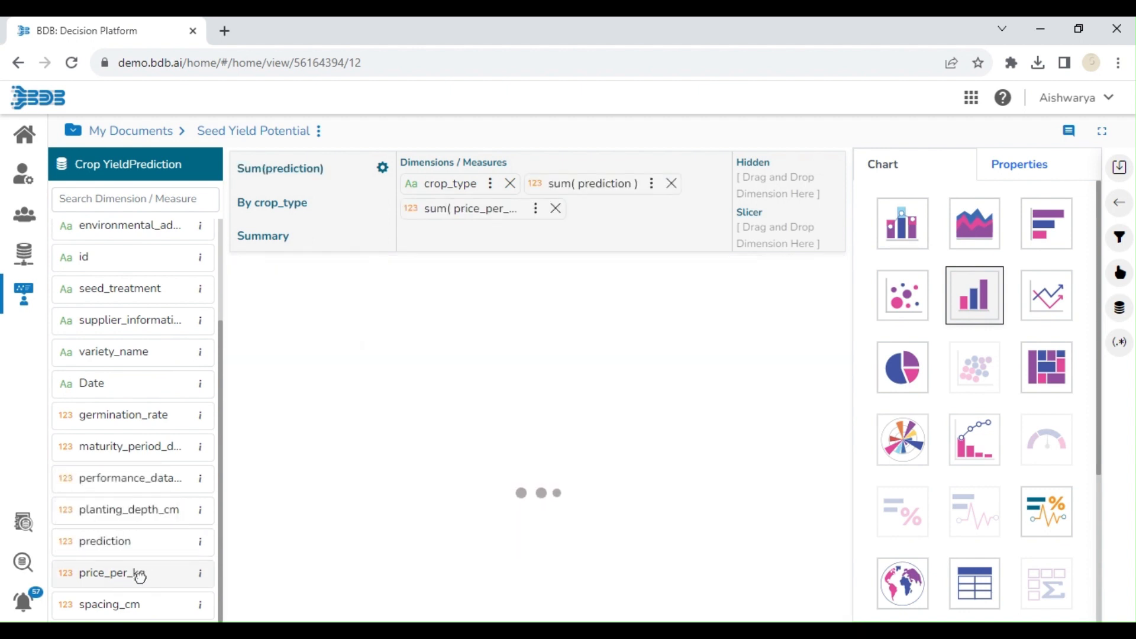
Change the column chart's title to Price Vs Potential Yield.
click(382, 168)
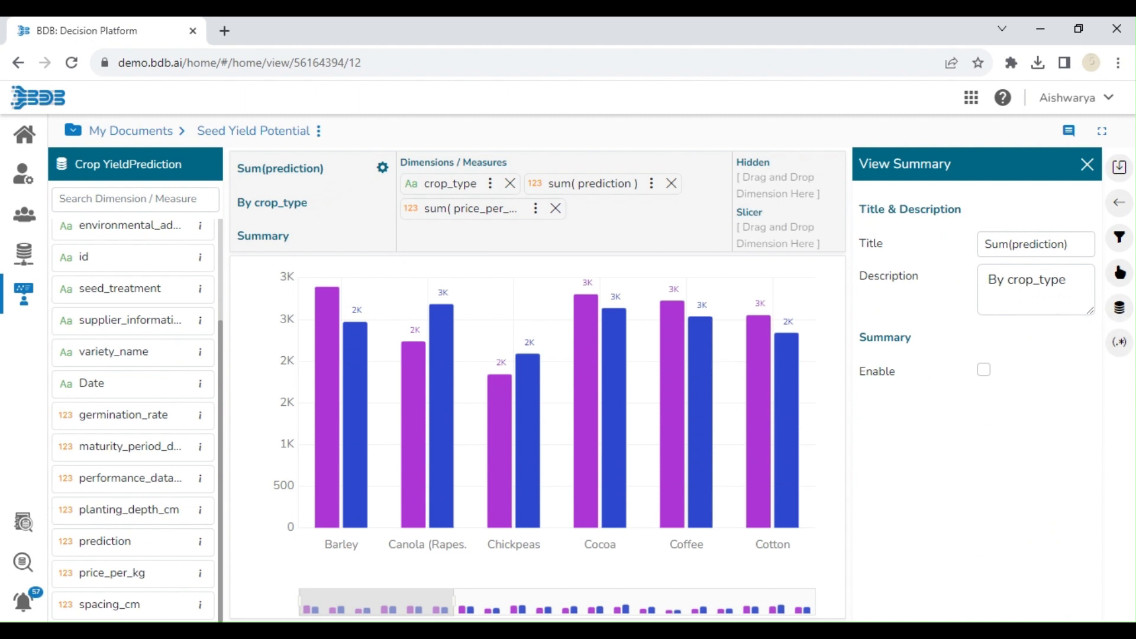
triple_click(1035, 243)
key(BackSpace)
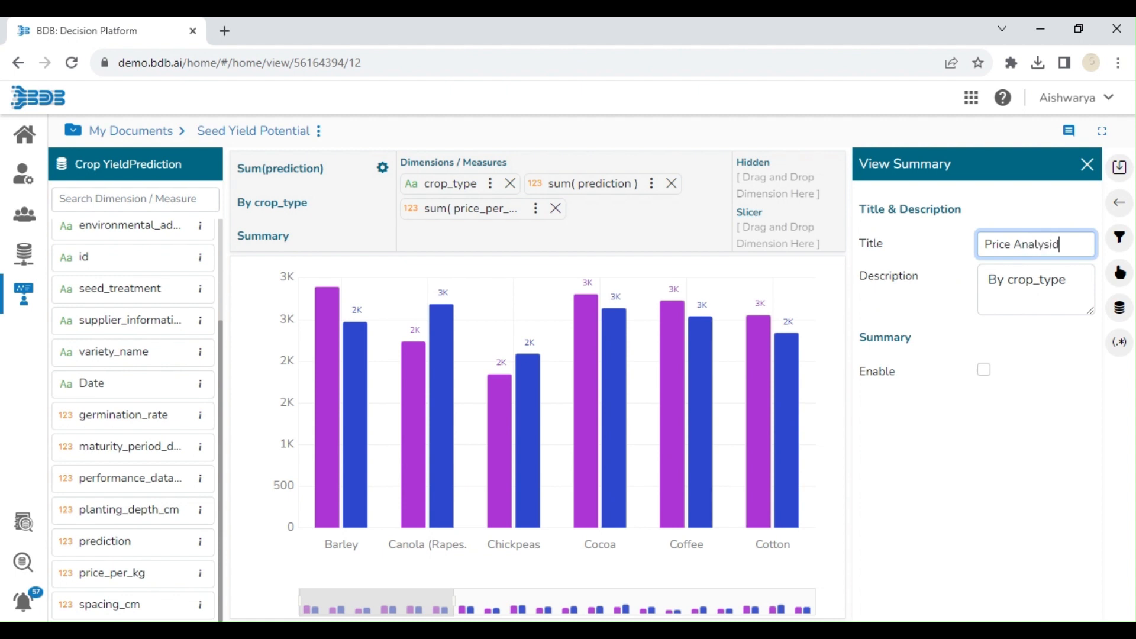
key(BackSpace)
key(BackSpace)
text(ot)
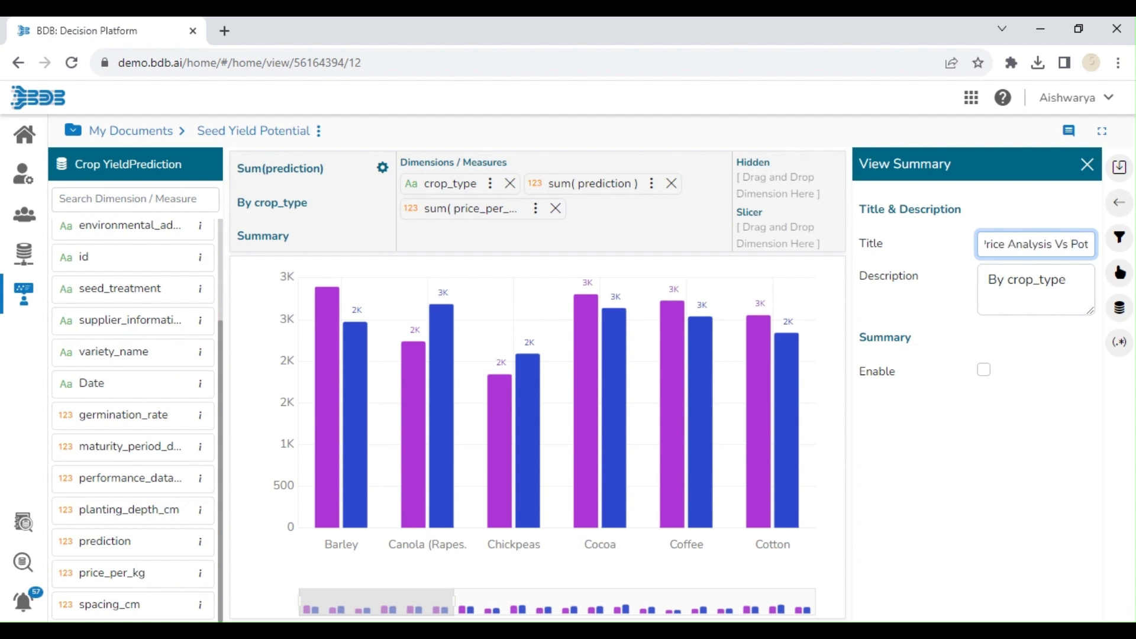
text(ential)
double_click(1004, 244)
text(Price)
click(1079, 244)
text(Yield)
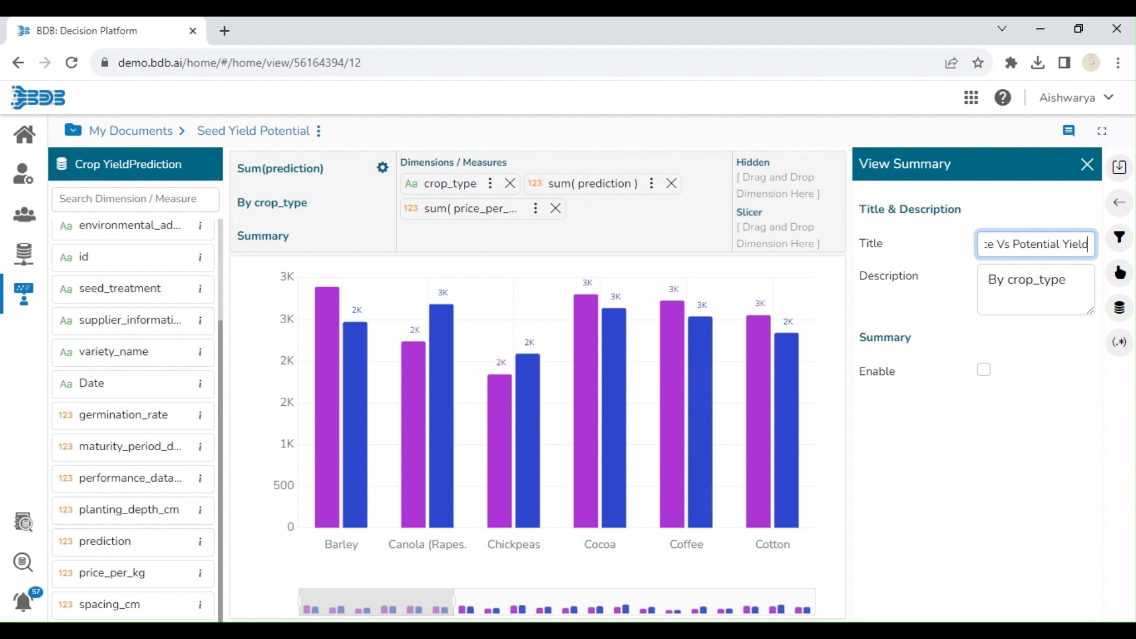
text( An)
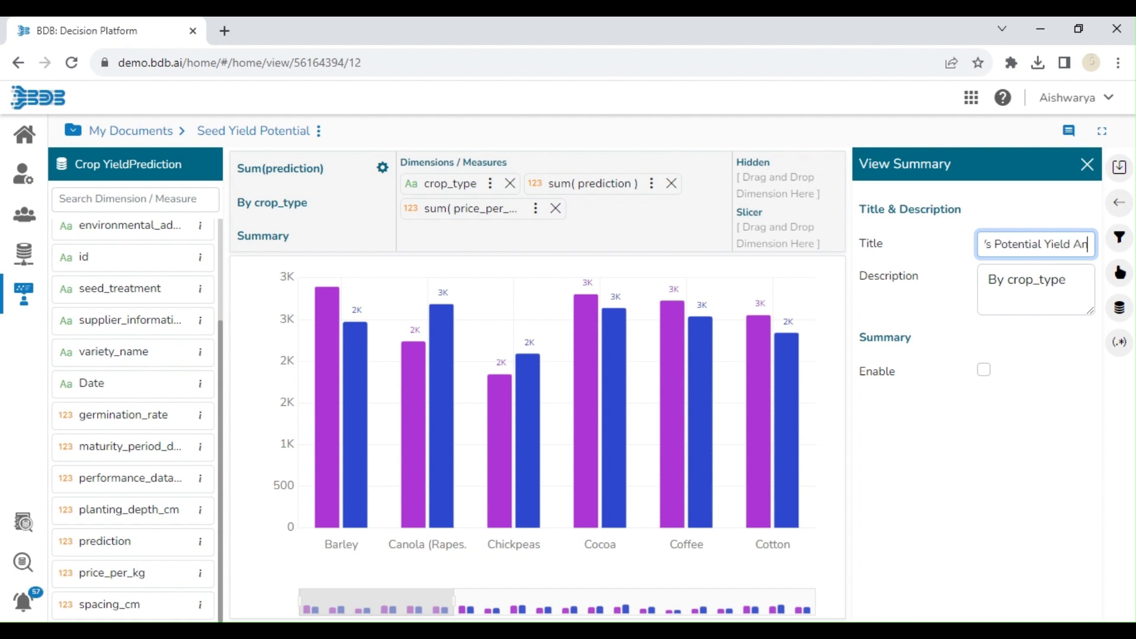
key(BackSpace)
key(BackSpace)
key(BackSpace)
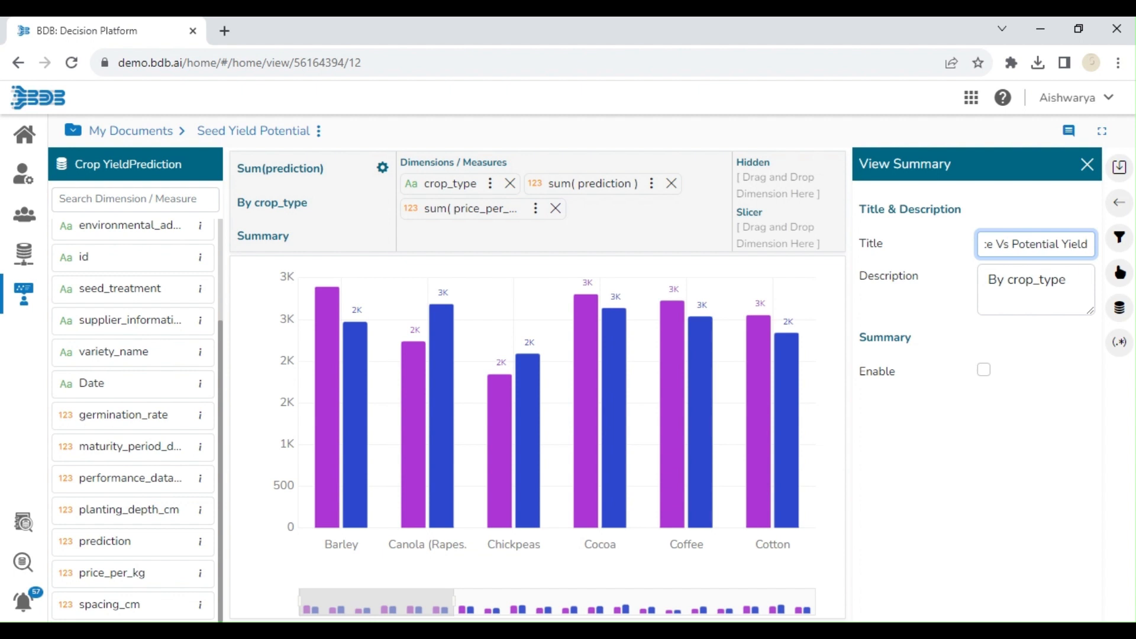
Change the column chart's description to By Crop Type and close the view summary settings.
double_click(1036, 280)
key(BackSpace)
text(C)
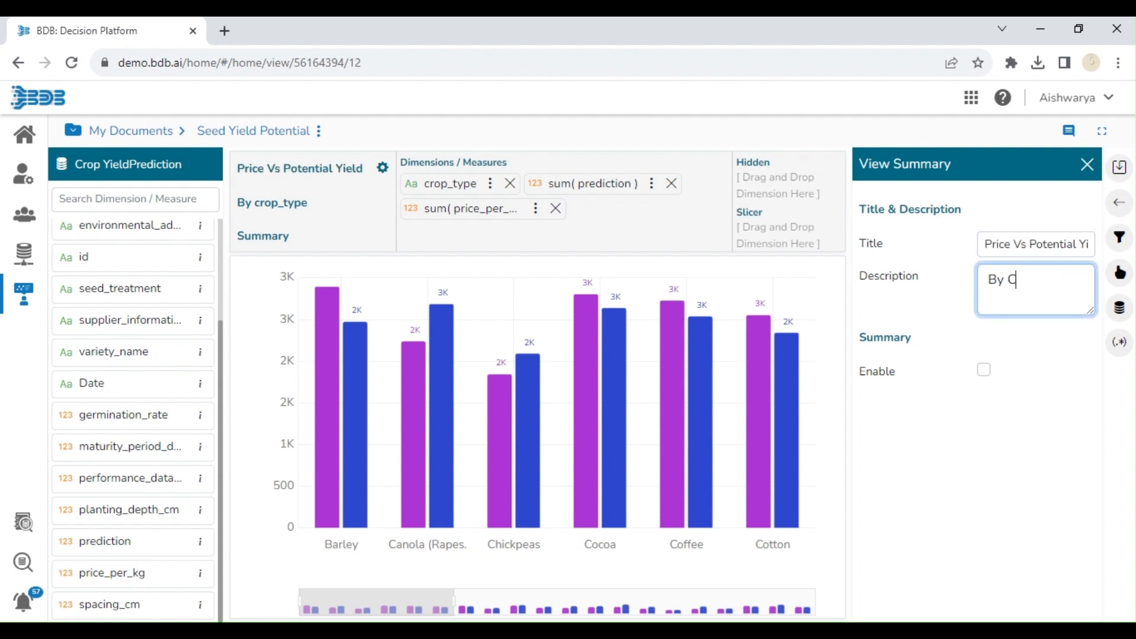
text(rop Y)
key(BackSpace)
text(Type)
click(1087, 164)
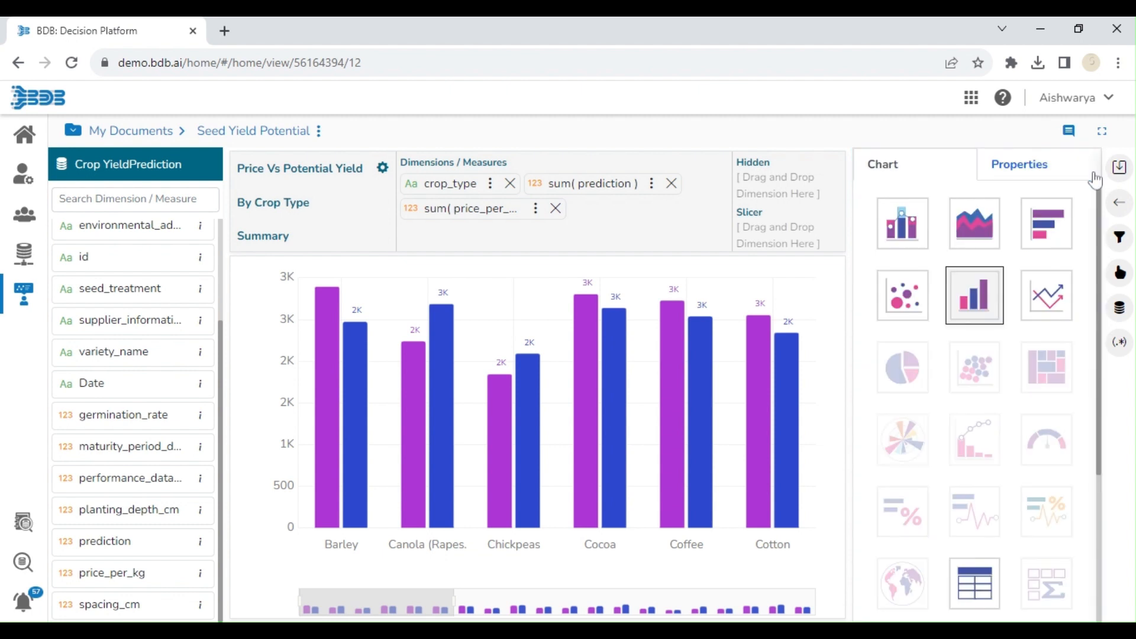
Set the display name of the prediction measure to Yield Potential.
click(1042, 168)
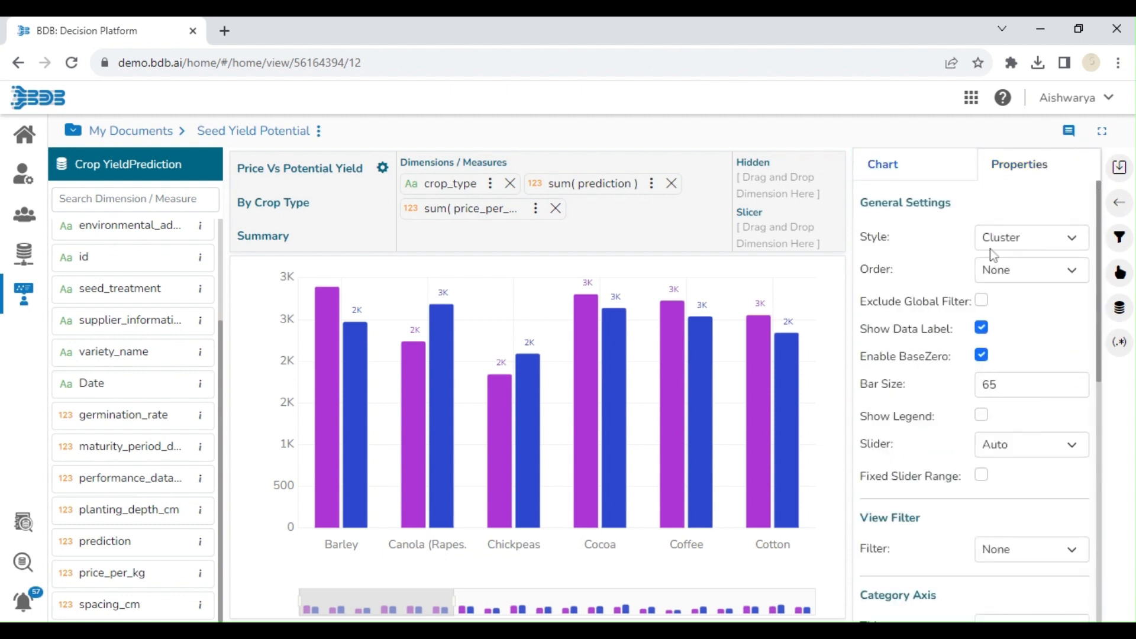
click(650, 186)
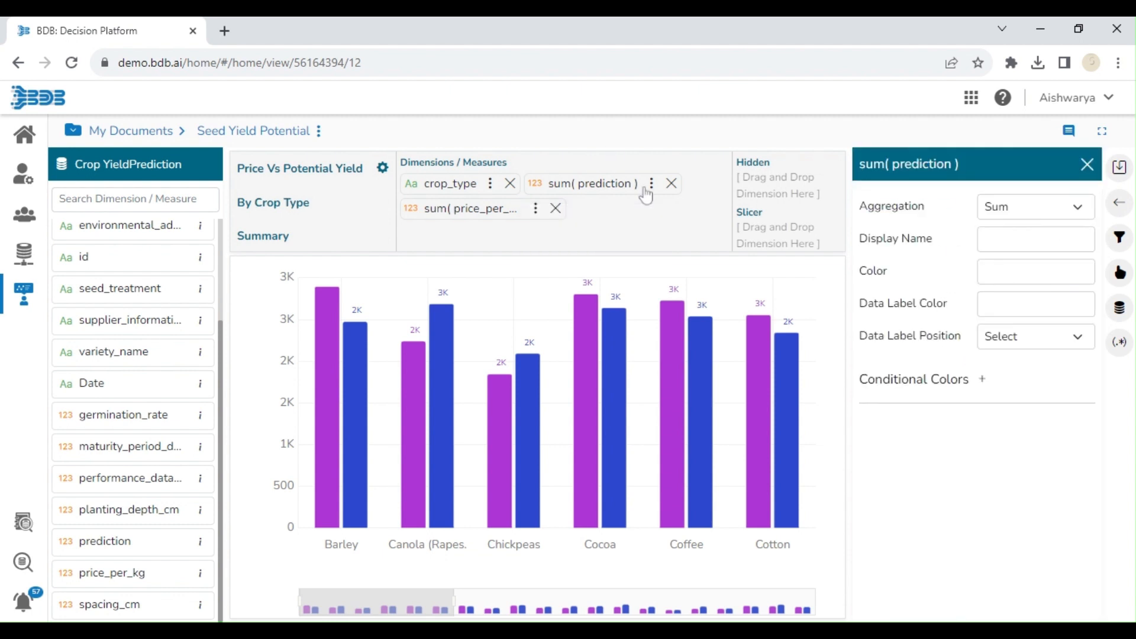
click(984, 243)
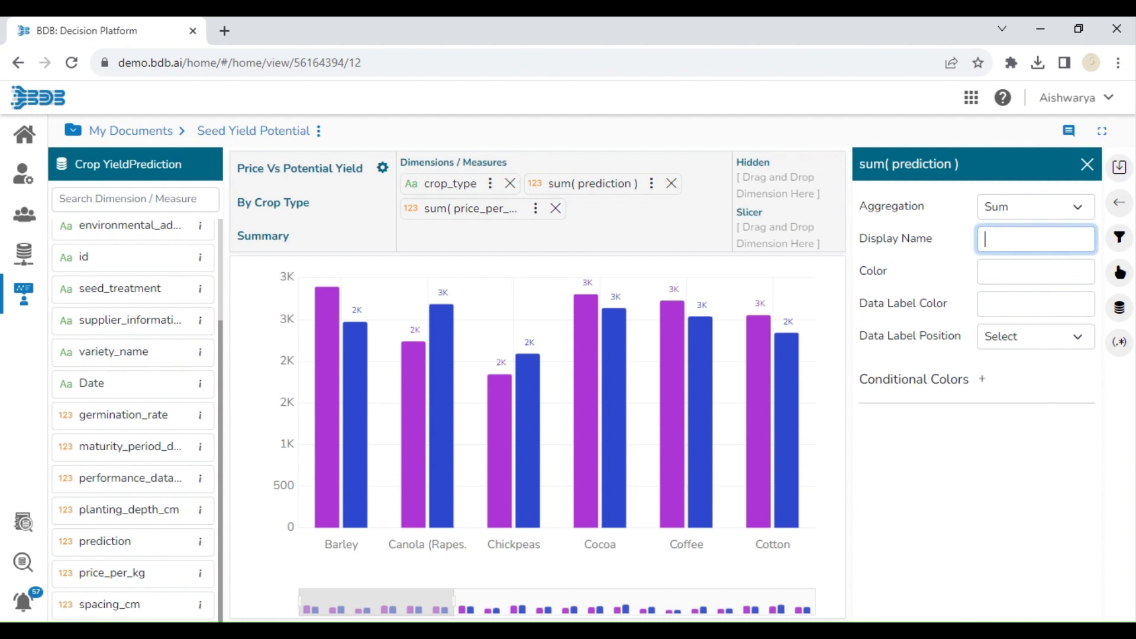
text(Yield Potential)
click(971, 438)
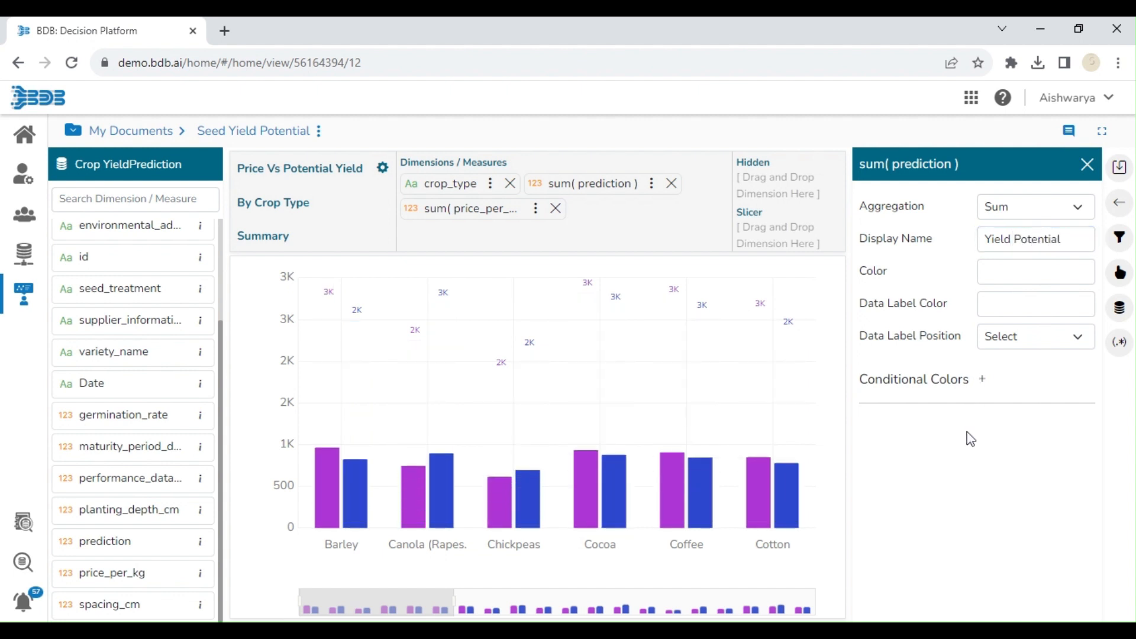
Set the display name of the crop_type dimension to Crops.
click(491, 186)
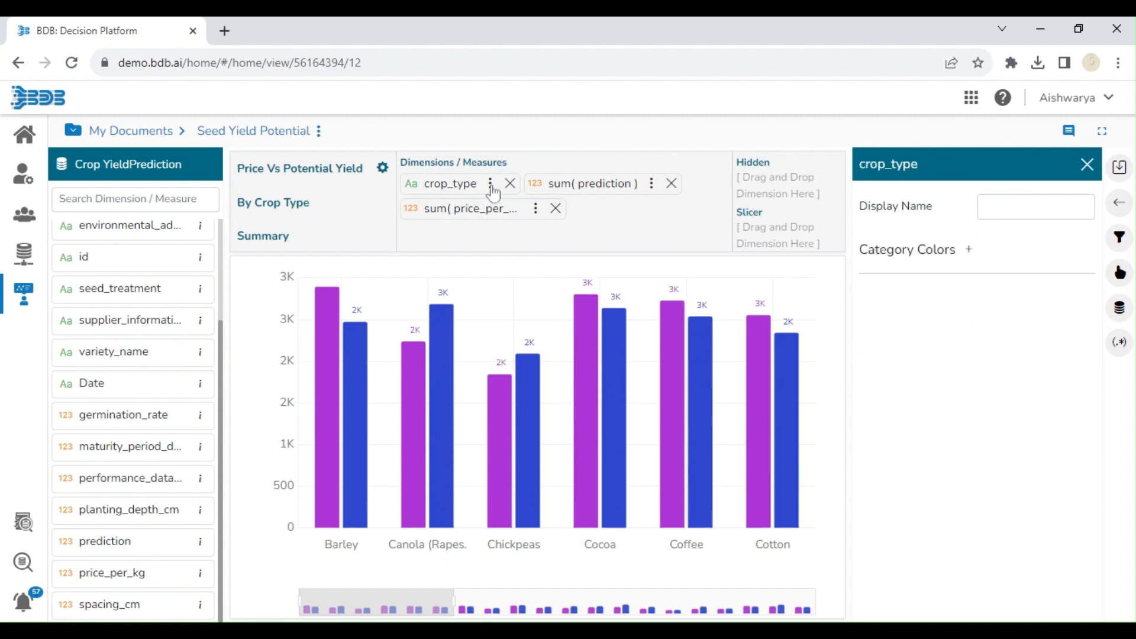
click(1026, 207)
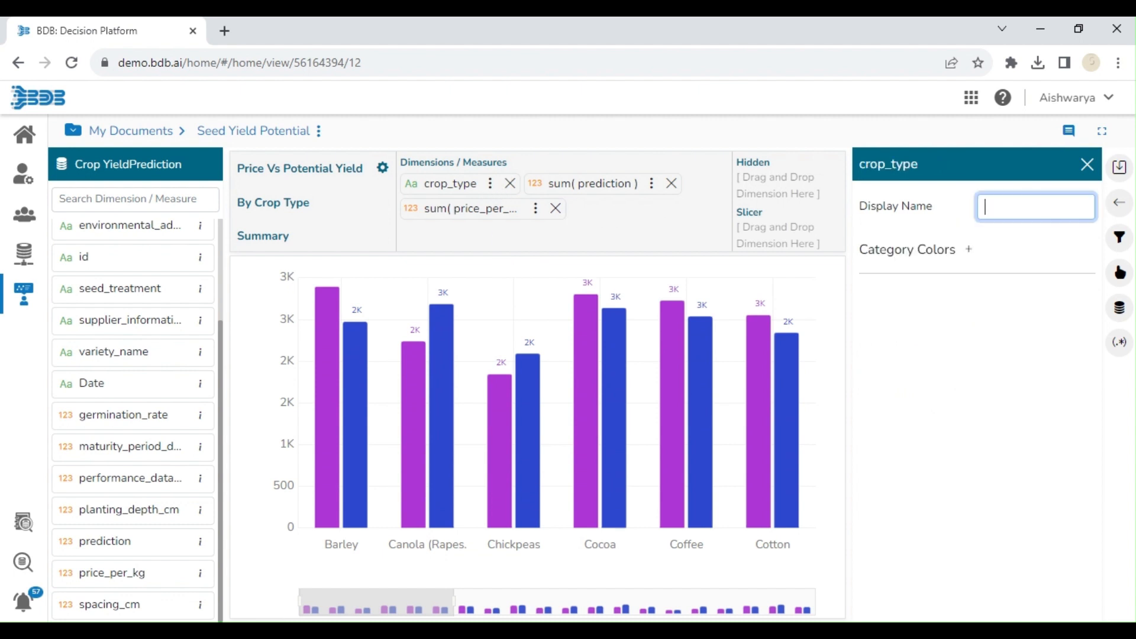
text(Crops)
click(1087, 164)
Set the display name of the price_per_kg measure to Price Per kg and save the view to the story.
click(534, 211)
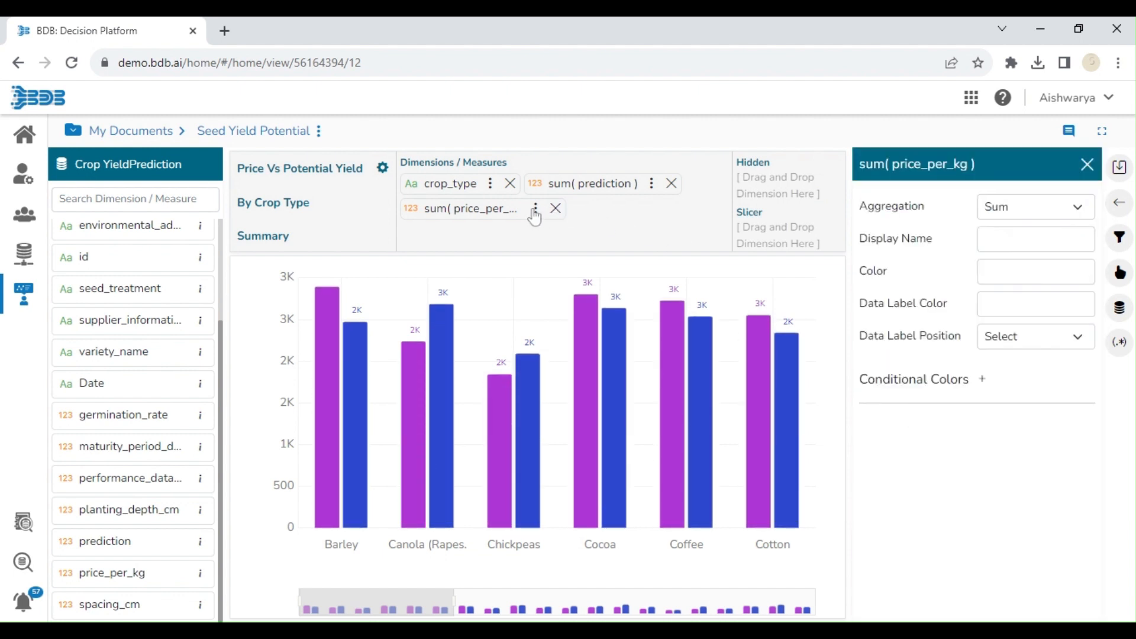
click(1035, 239)
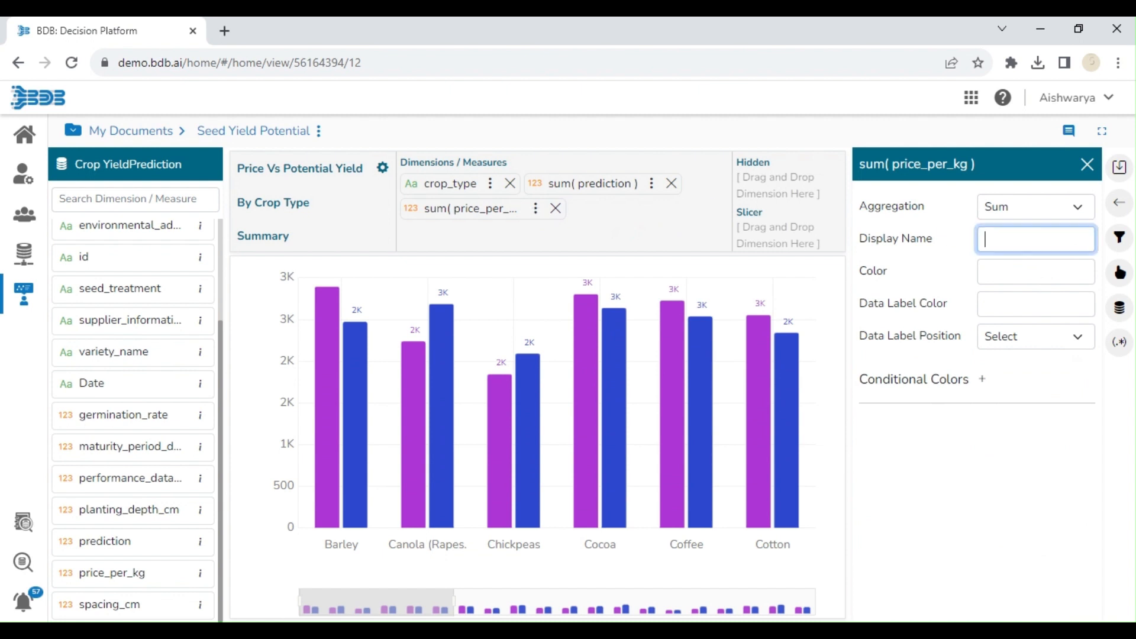
text(Price Per kg)
click(1087, 164)
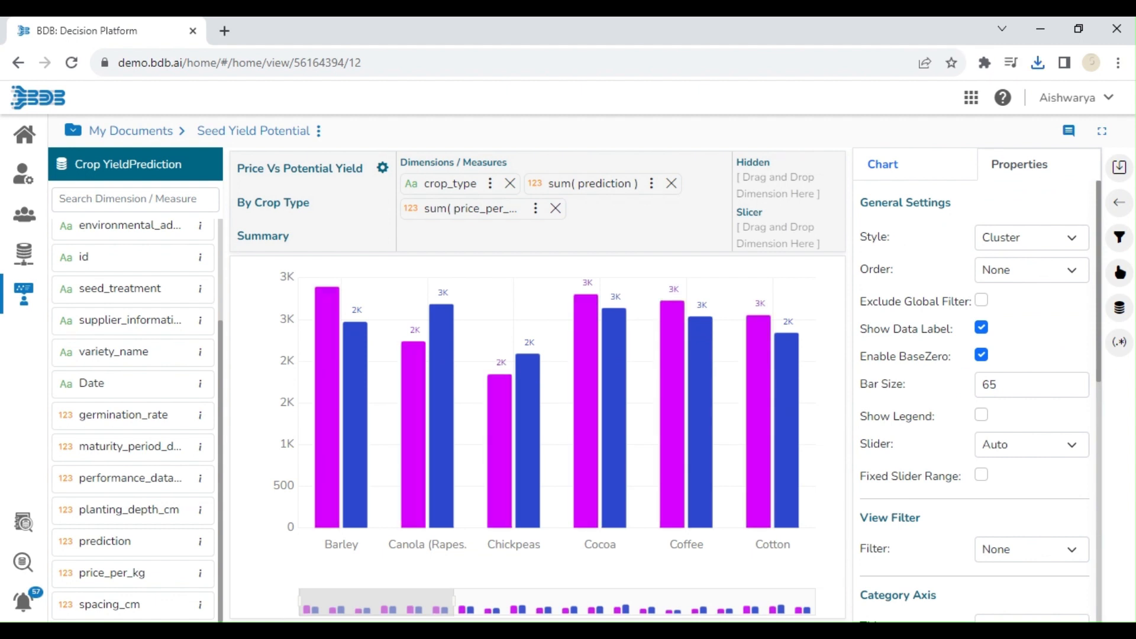
click(1120, 166)
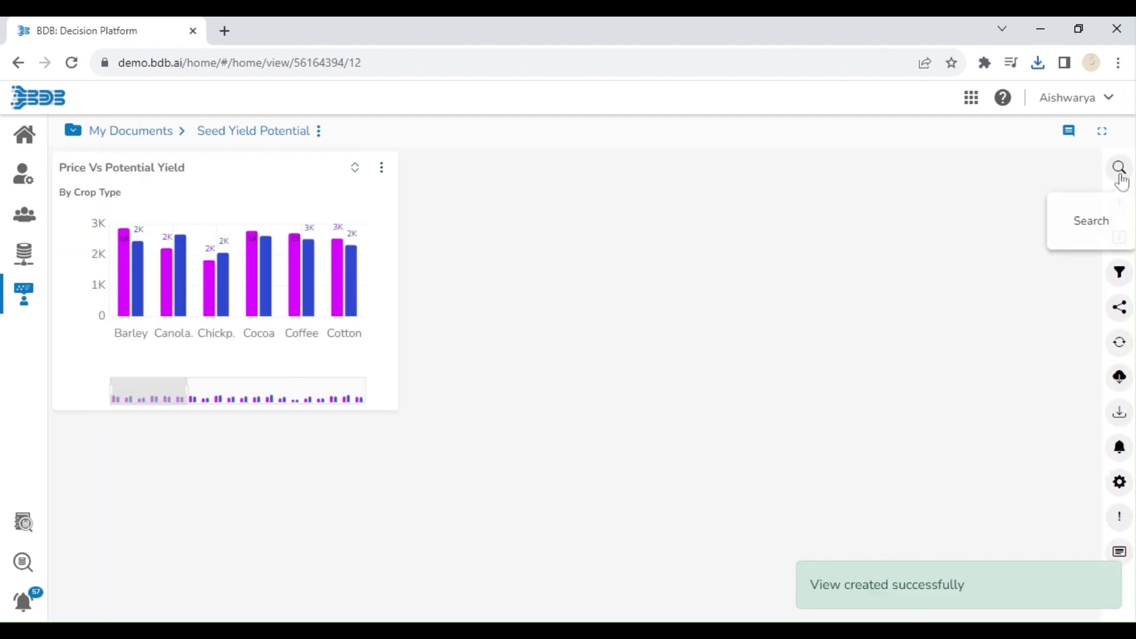
Add another view to the story as a single-value metric tile counting the id field.
click(1126, 212)
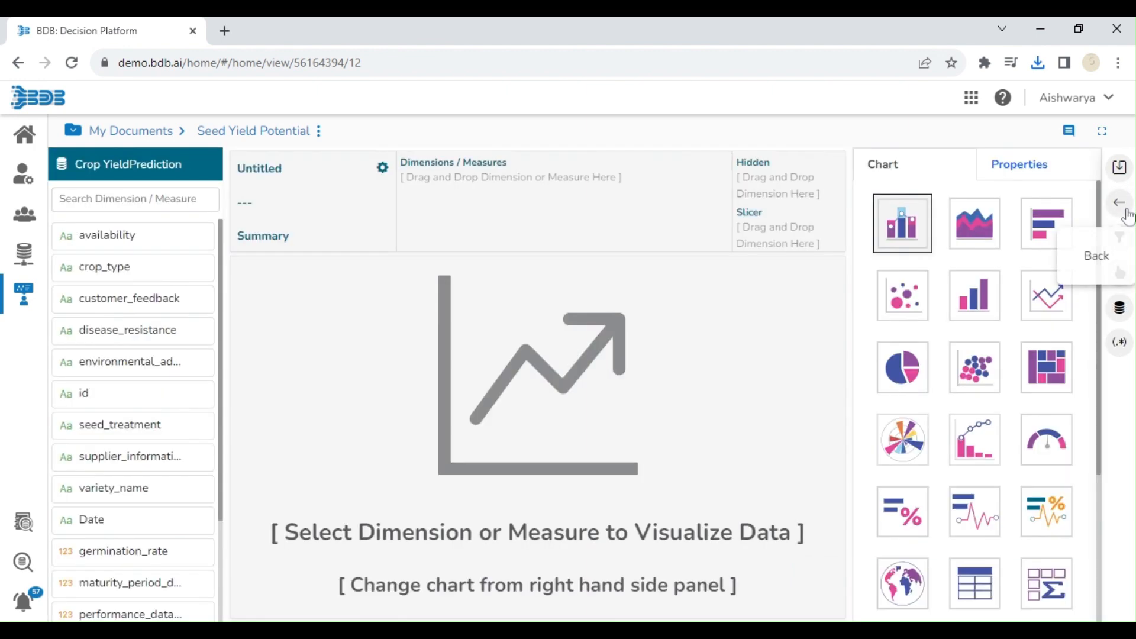
click(200, 298)
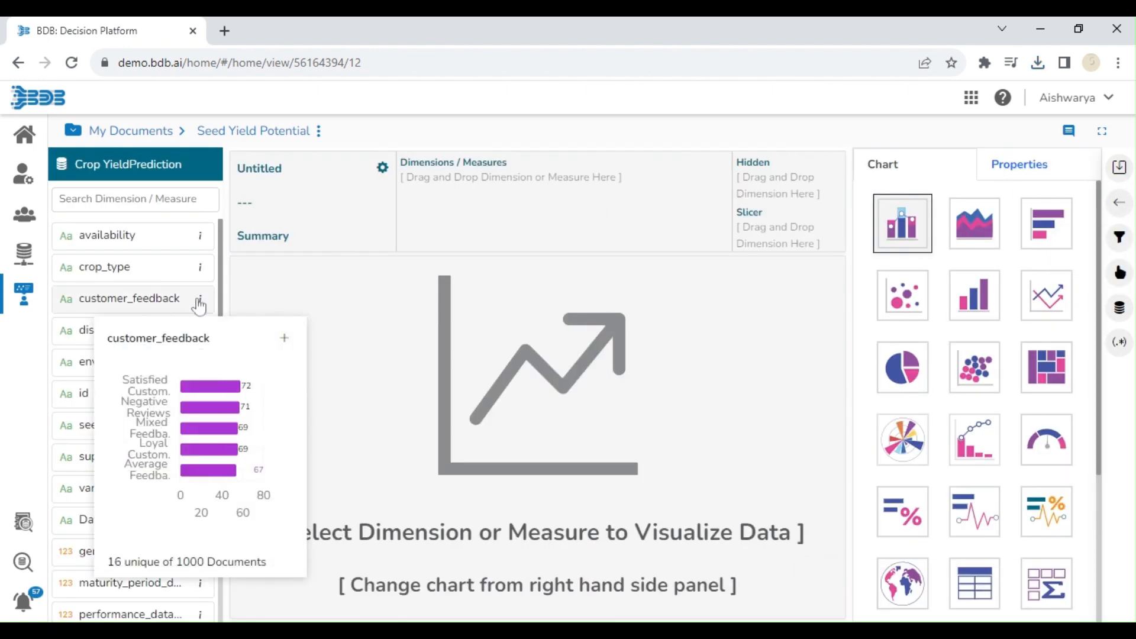
click(902, 511)
double_click(101, 402)
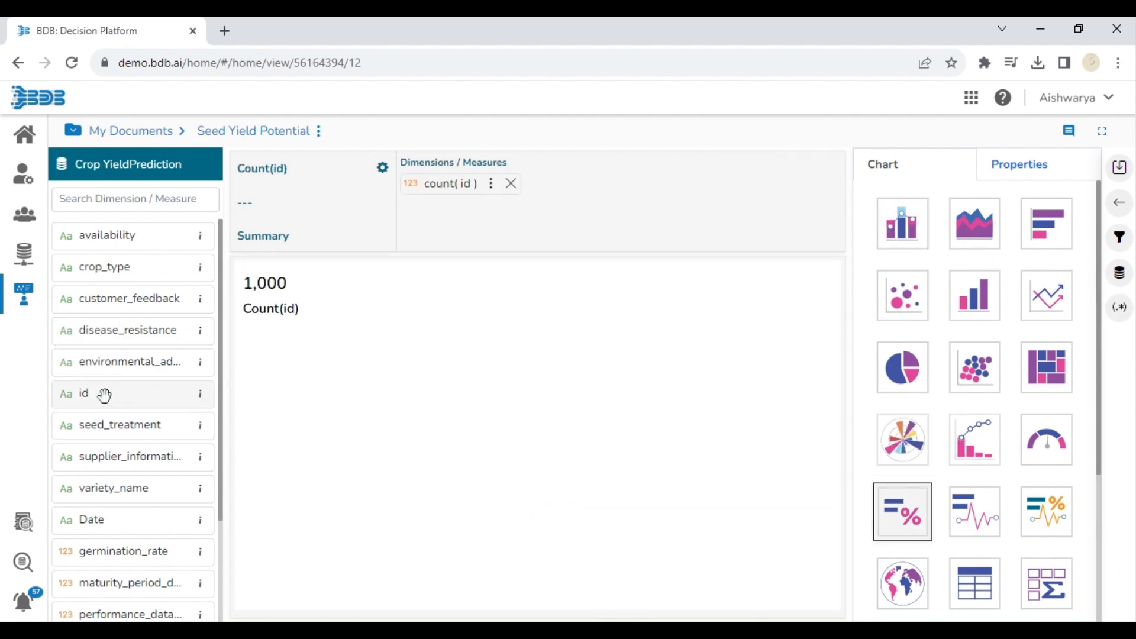
Set the title of the id count view to Total Crops.
click(383, 167)
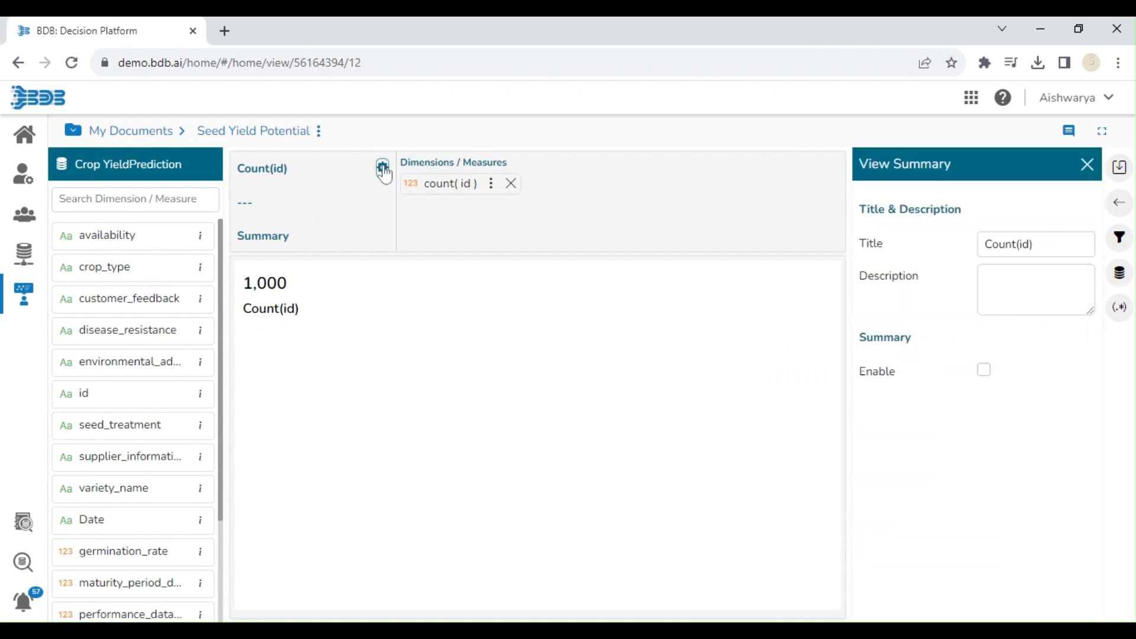
drag(1032, 243, 943, 236)
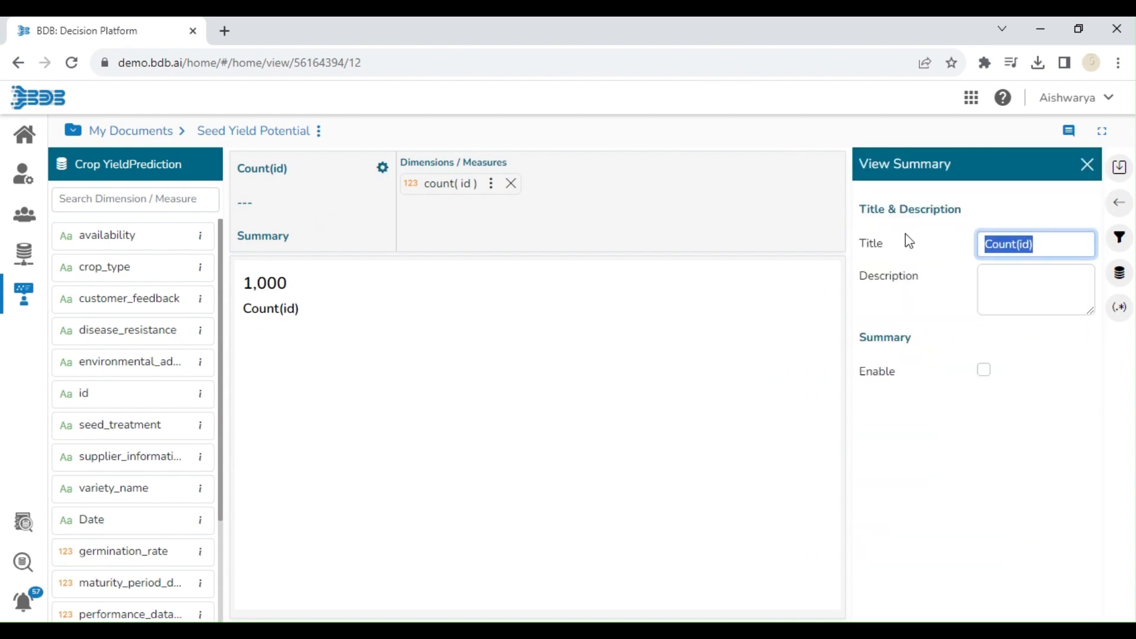
key(BackSpace)
text(T)
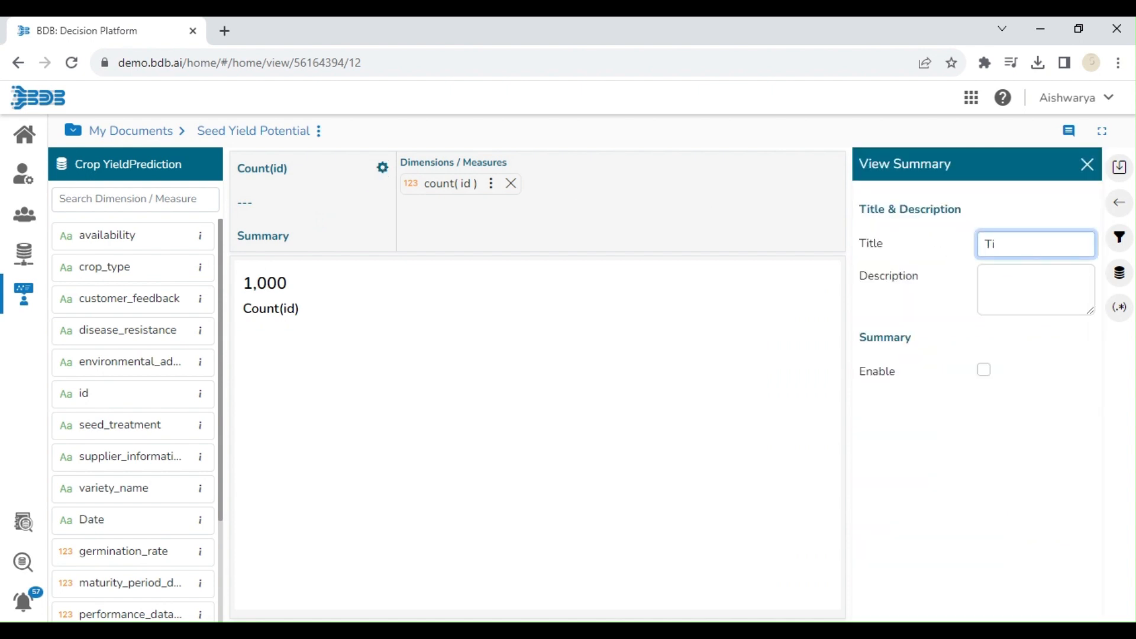
text(i)
key(BackSpace)
text(otal Crops)
click(1054, 422)
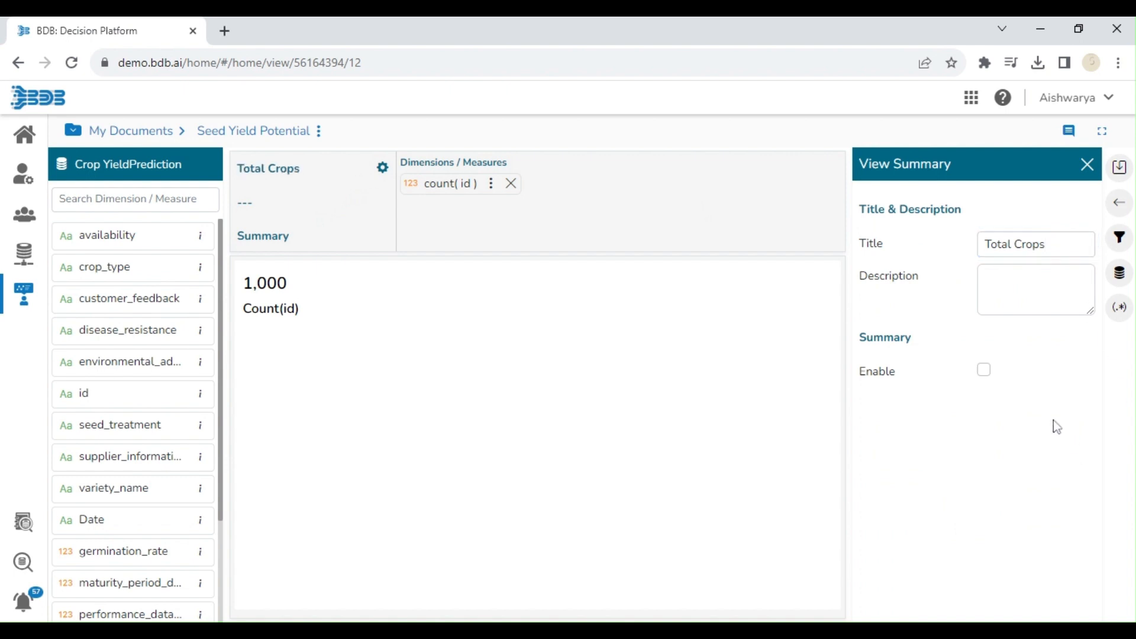
click(1087, 165)
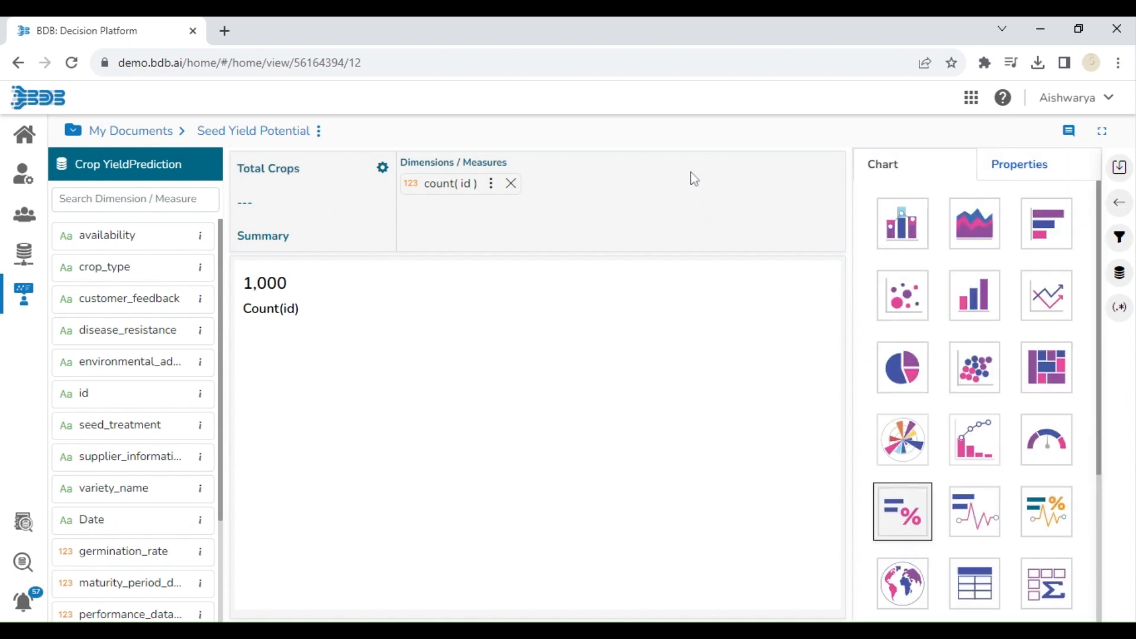
Set the metric tile's label to Total Crops and save the view to the story.
click(490, 184)
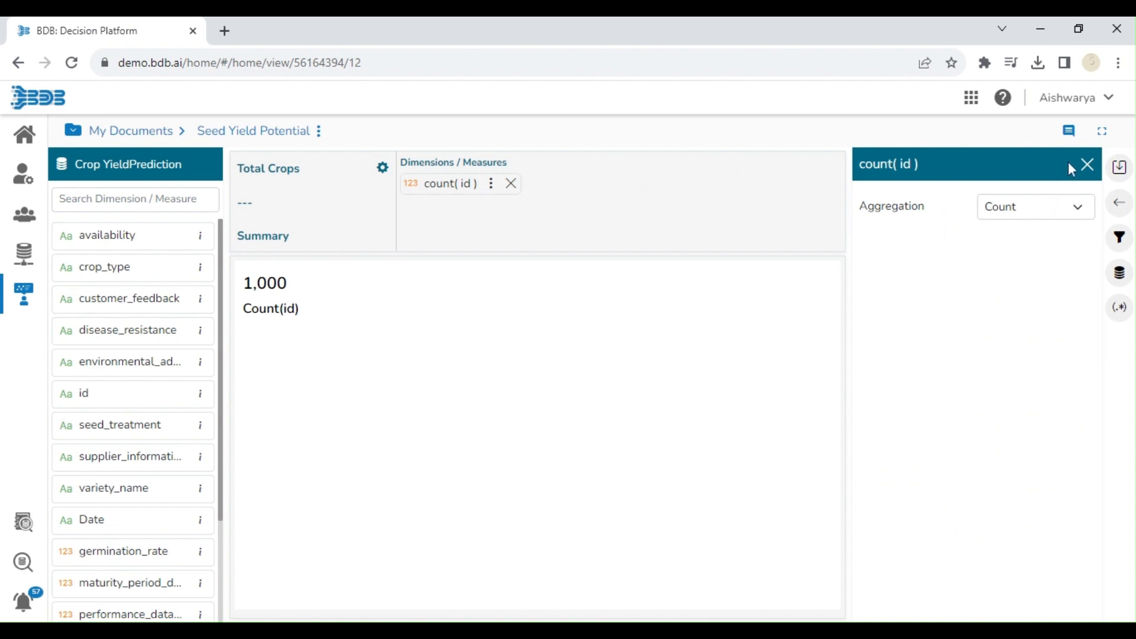
click(1083, 166)
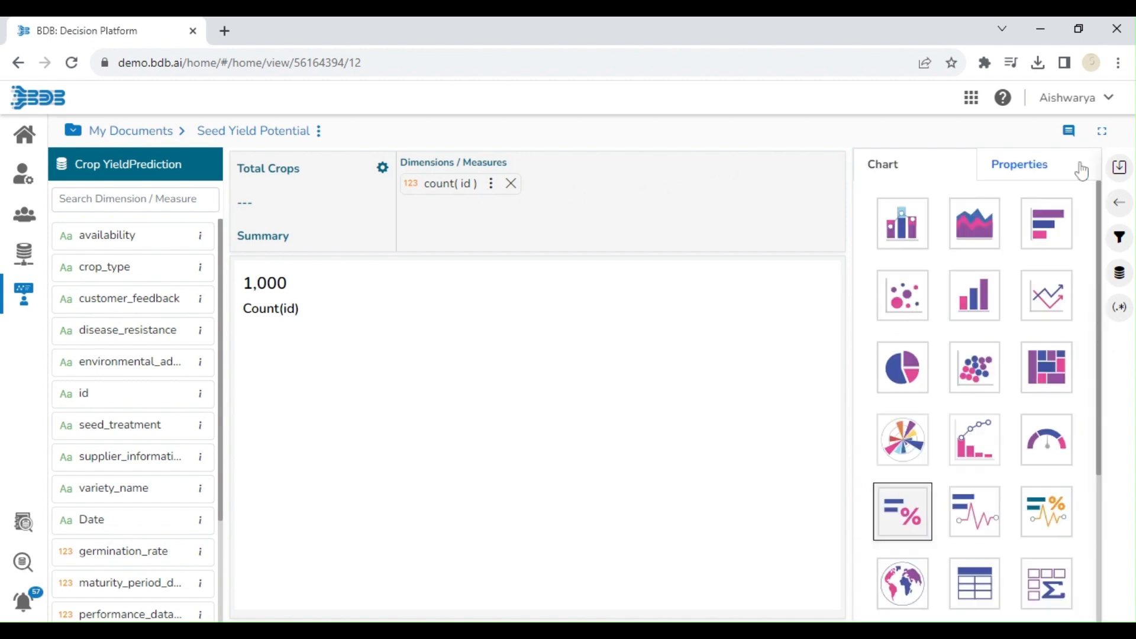
click(1048, 171)
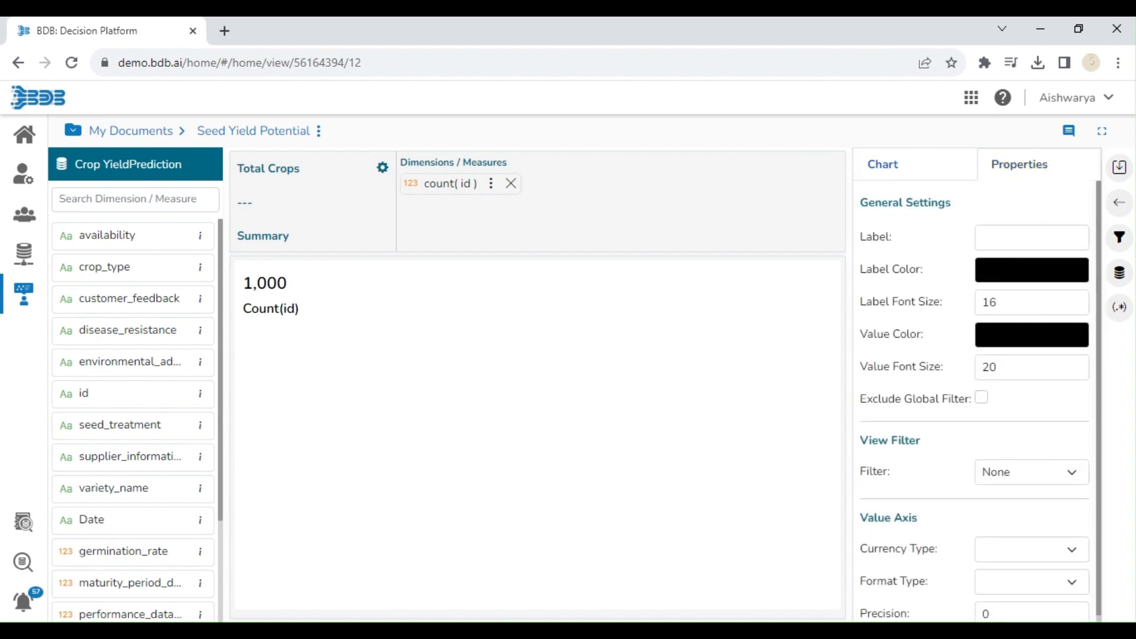
click(1029, 237)
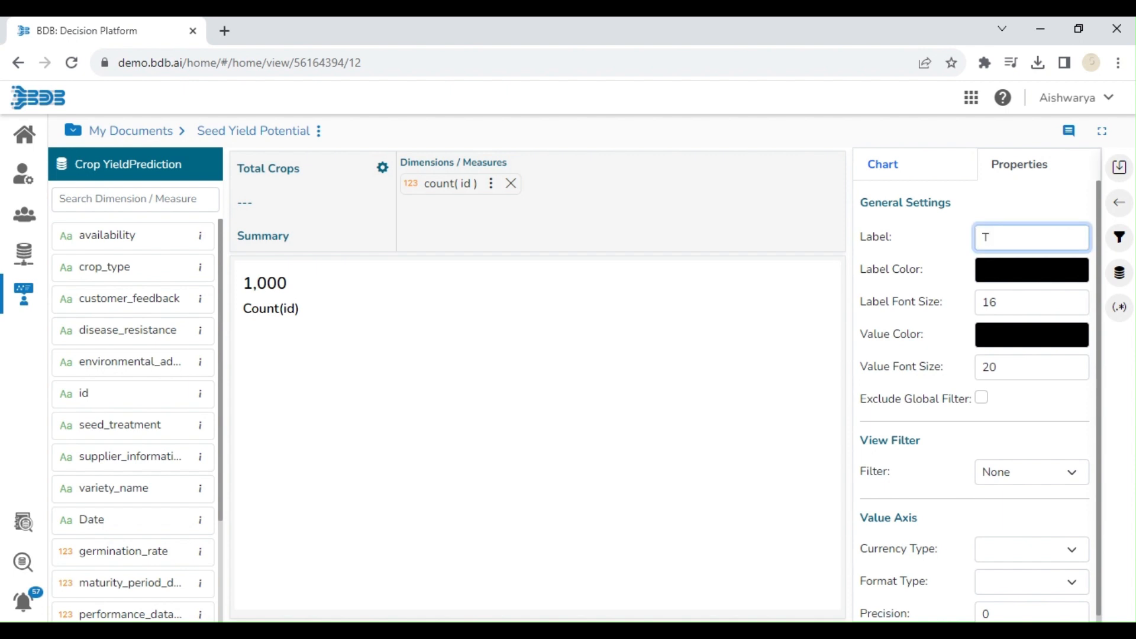
text(Total Crops)
click(1119, 168)
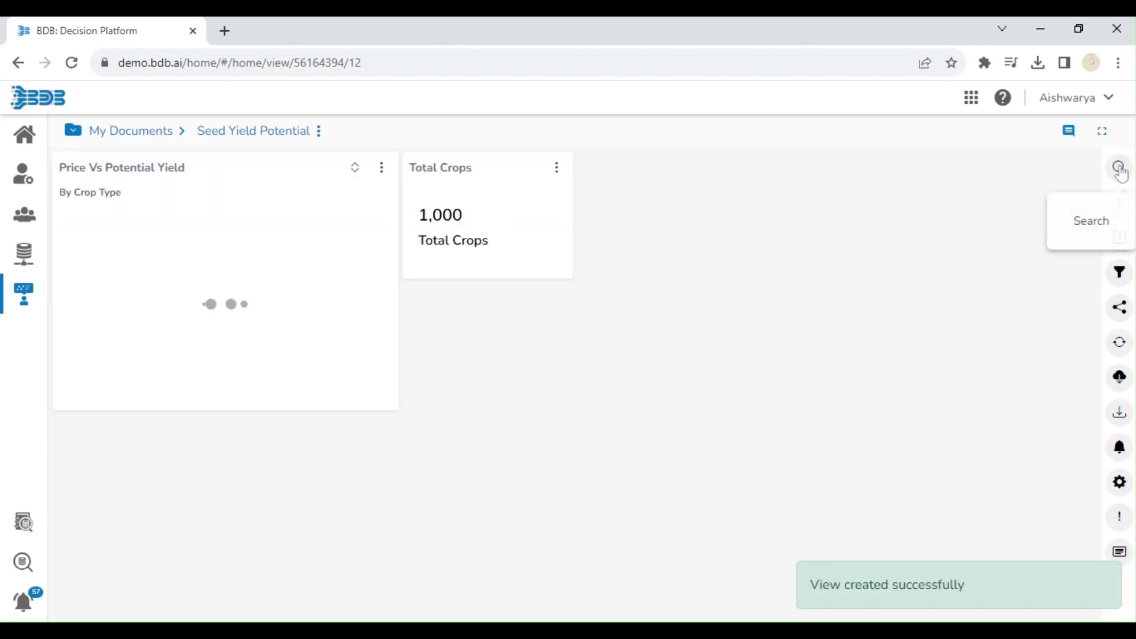
Add another view as a metric tile with a trend line, using the supplier_information dimension and the count of Date.
click(1119, 204)
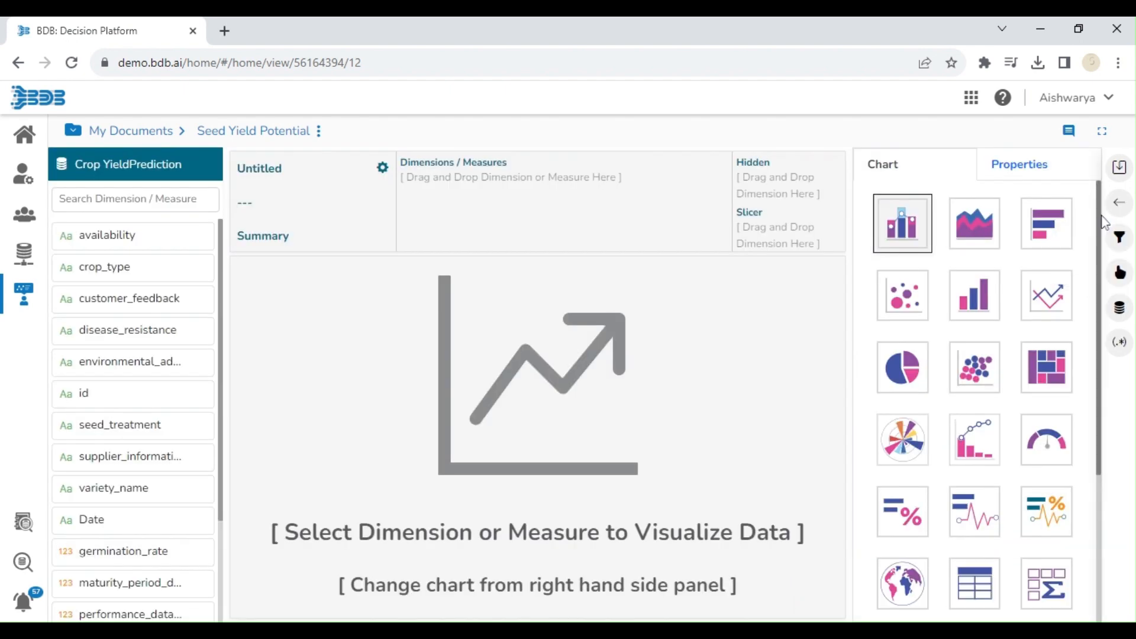
click(1049, 532)
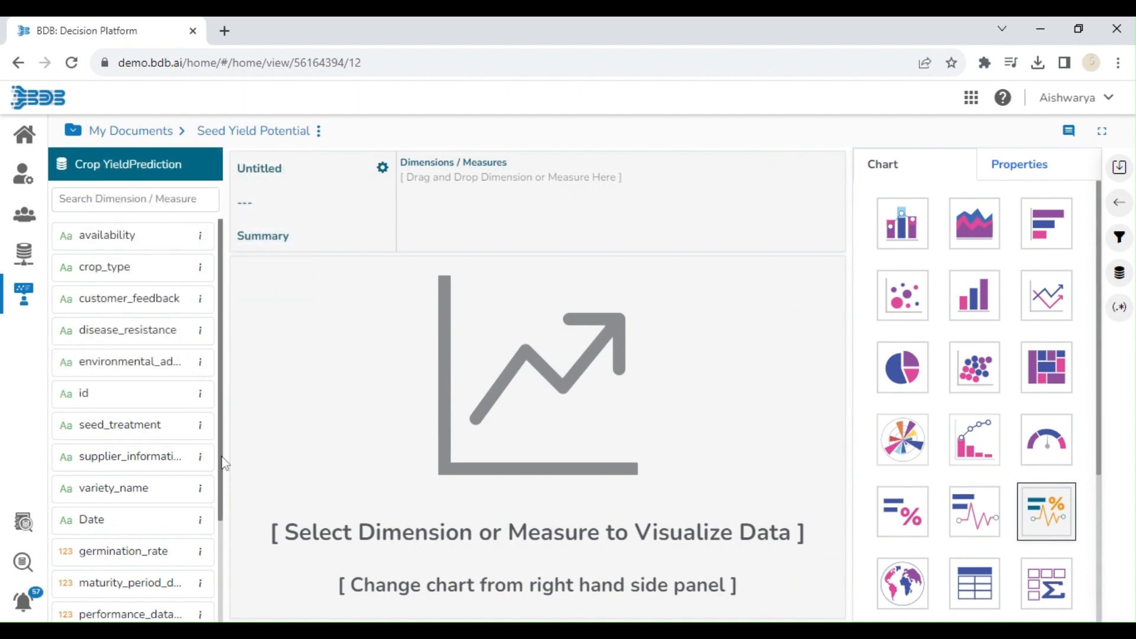
drag(220, 464, 220, 584)
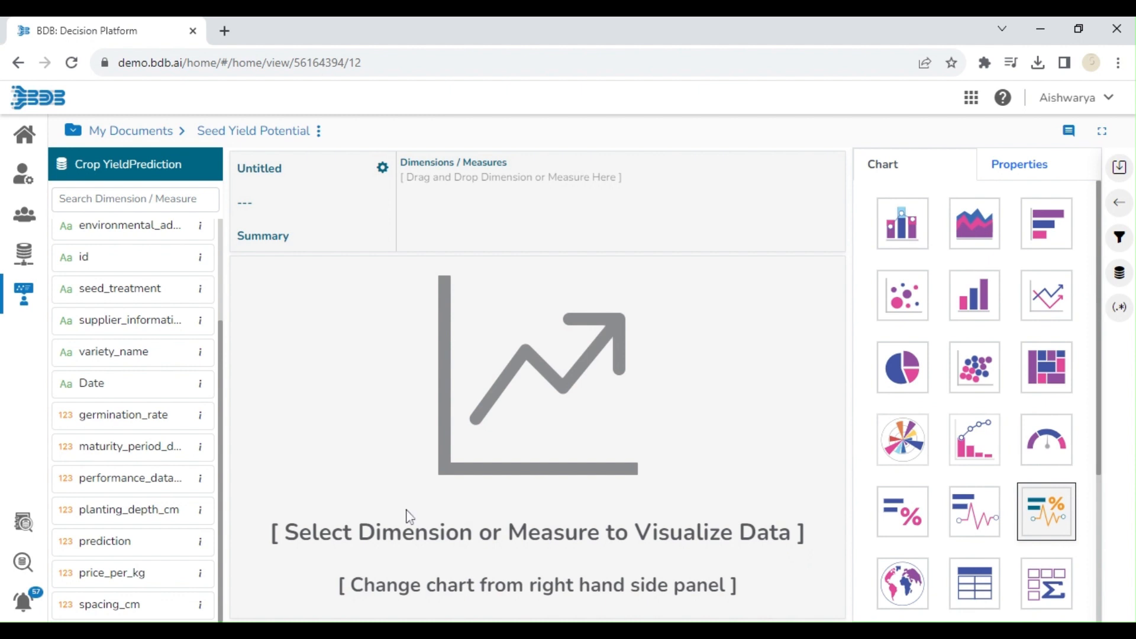
double_click(165, 320)
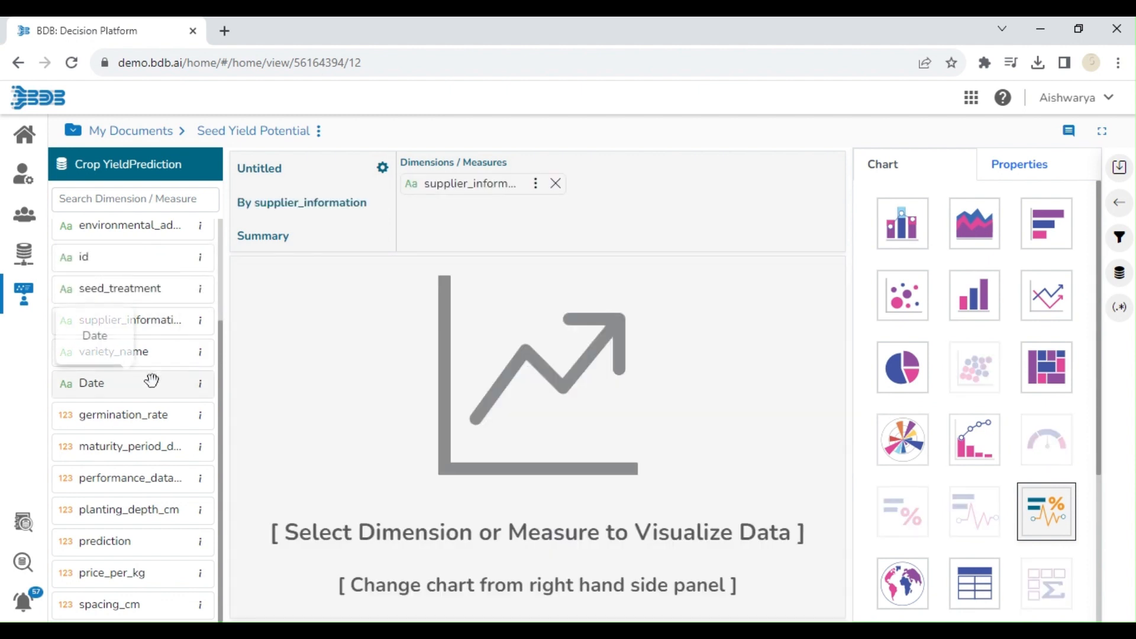
double_click(152, 382)
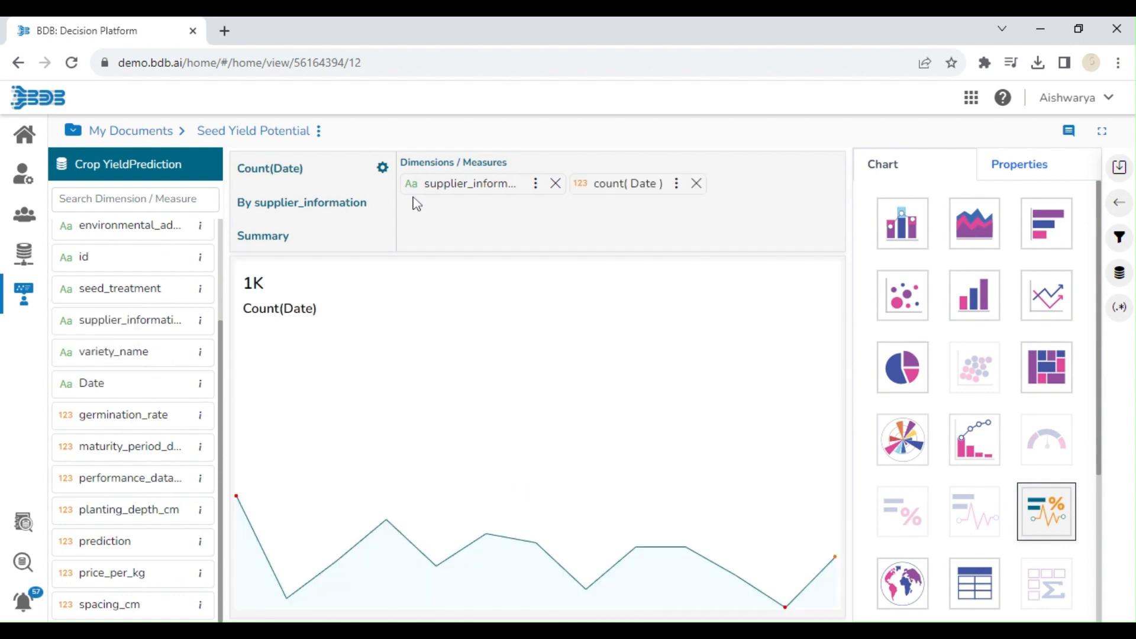
Set the title of the new trend metric view to Total Suppliers.
click(382, 169)
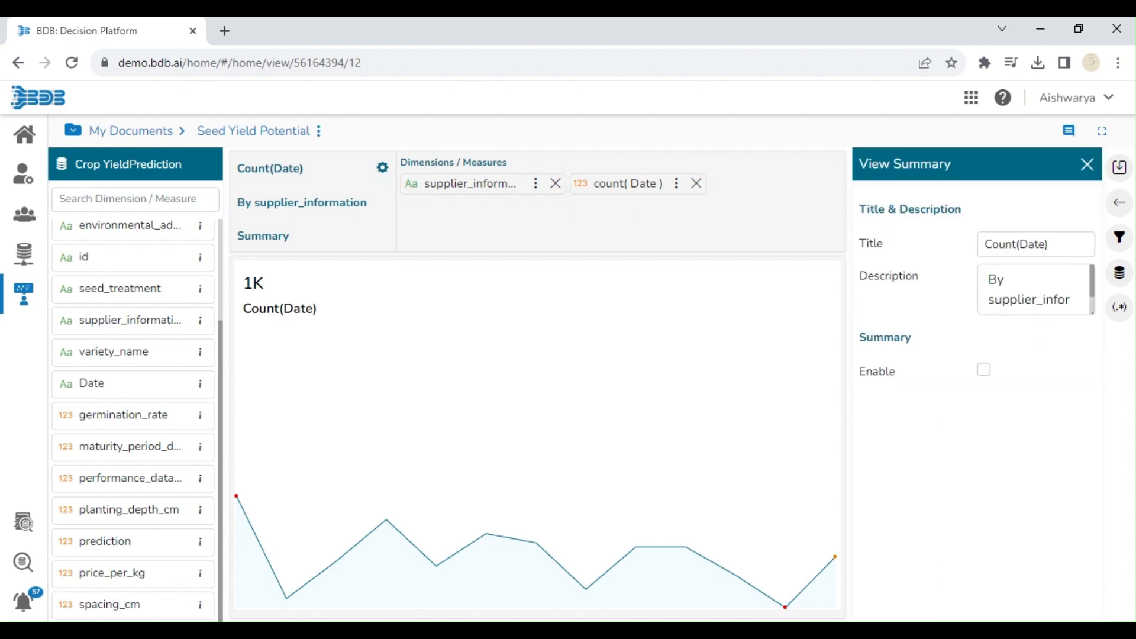
triple_click(1016, 244)
key(BackSpace)
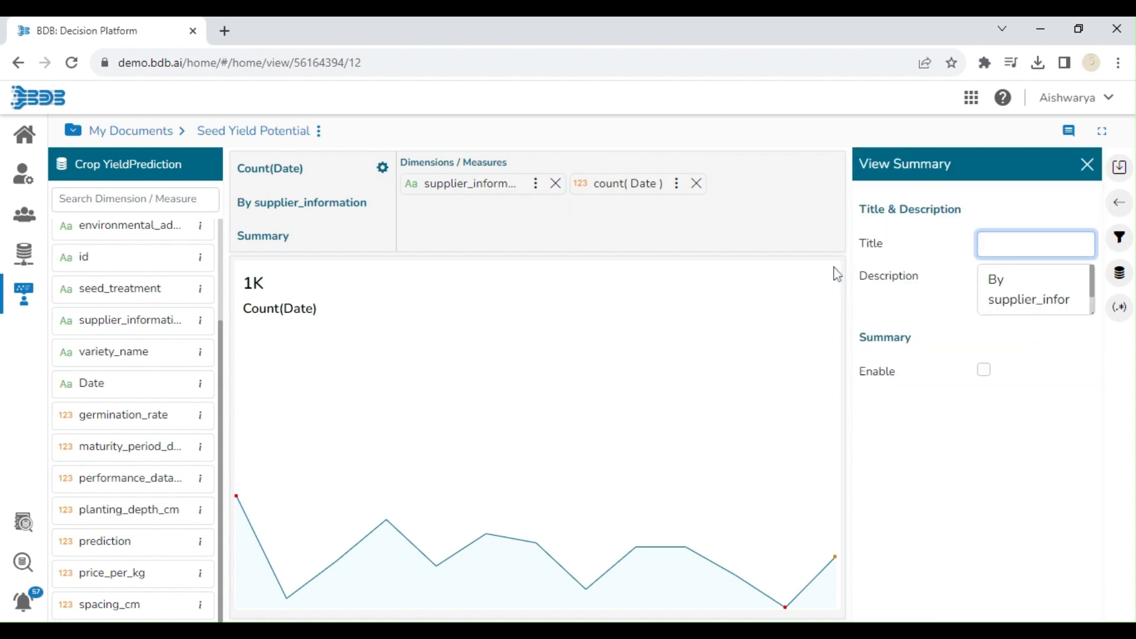
text(total)
key(Home)
key(Delete)
text(Total Suppliers)
Replace the Total Suppliers view's description with By Date.
click(1007, 279)
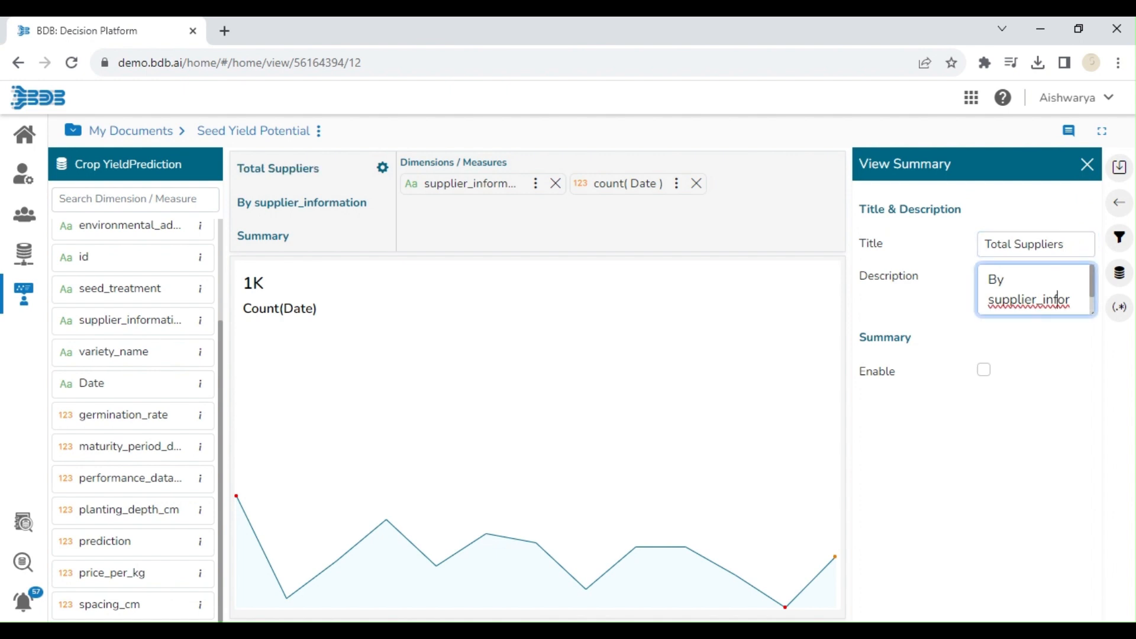
key(ctrl+a)
key(BackSpace)
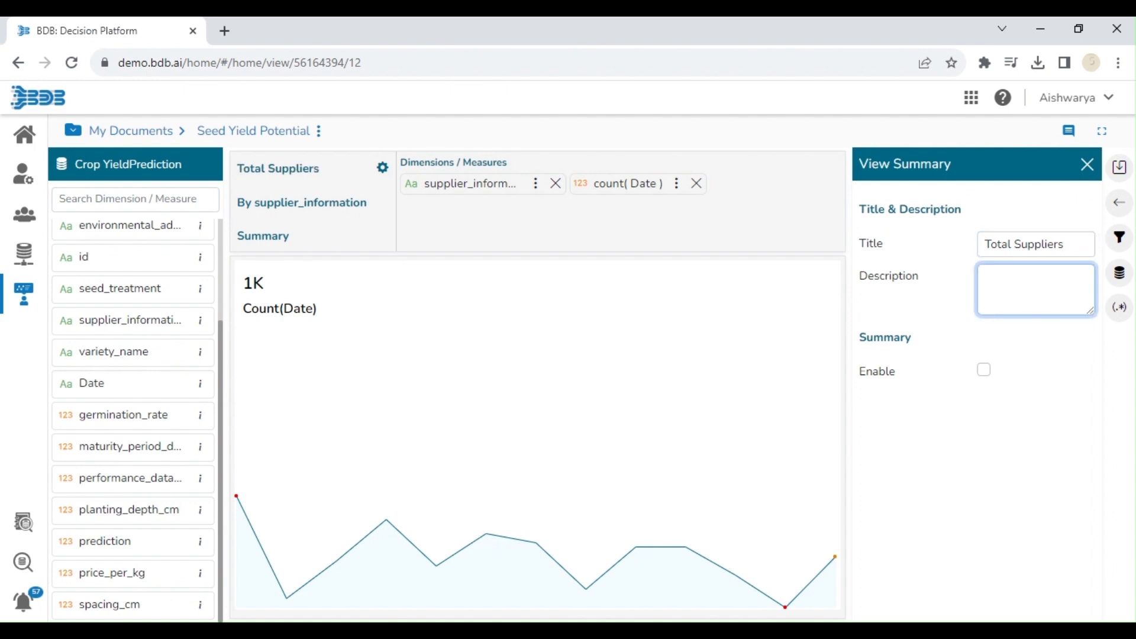
text(By Date)
click(669, 457)
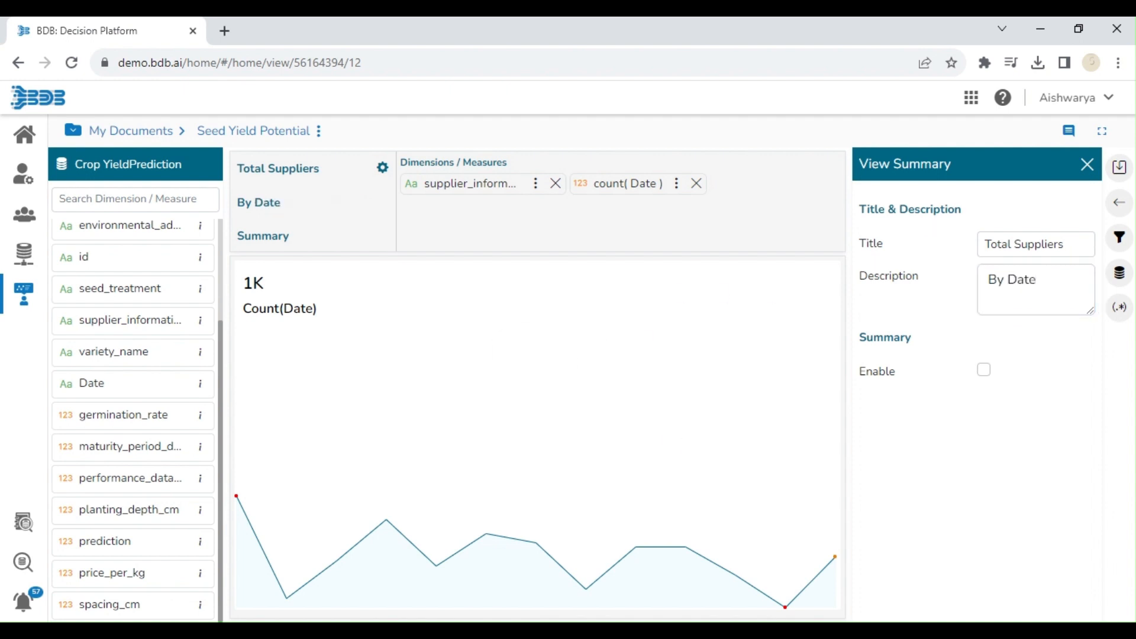
Check the aggregation settings of the Date count and the chart properties, and save the Total Suppliers view to the story.
click(678, 185)
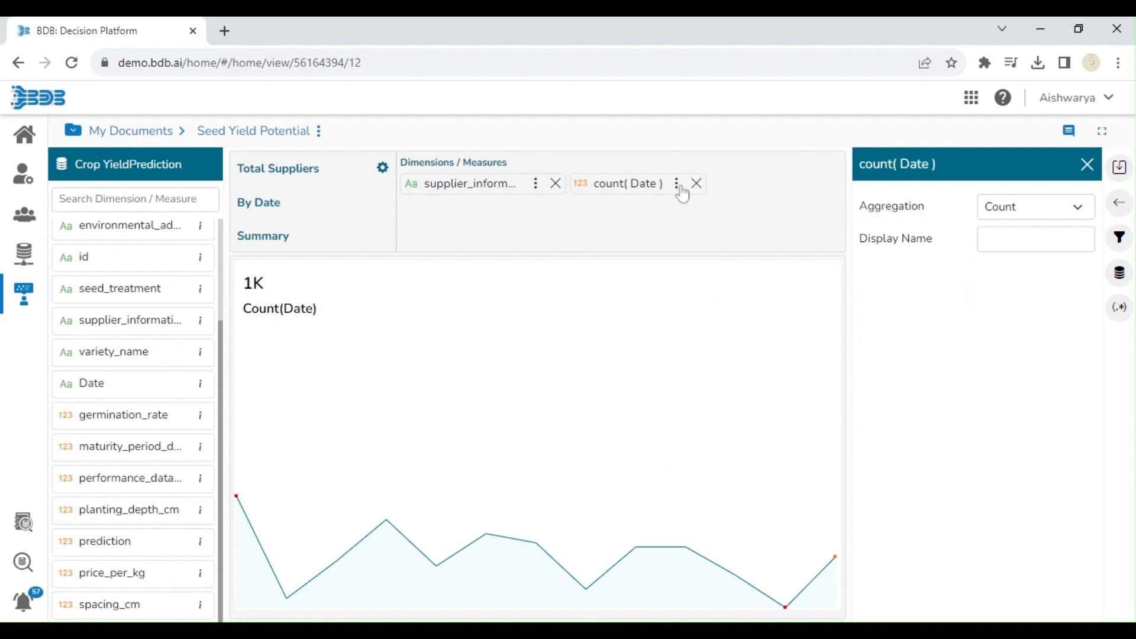
click(987, 217)
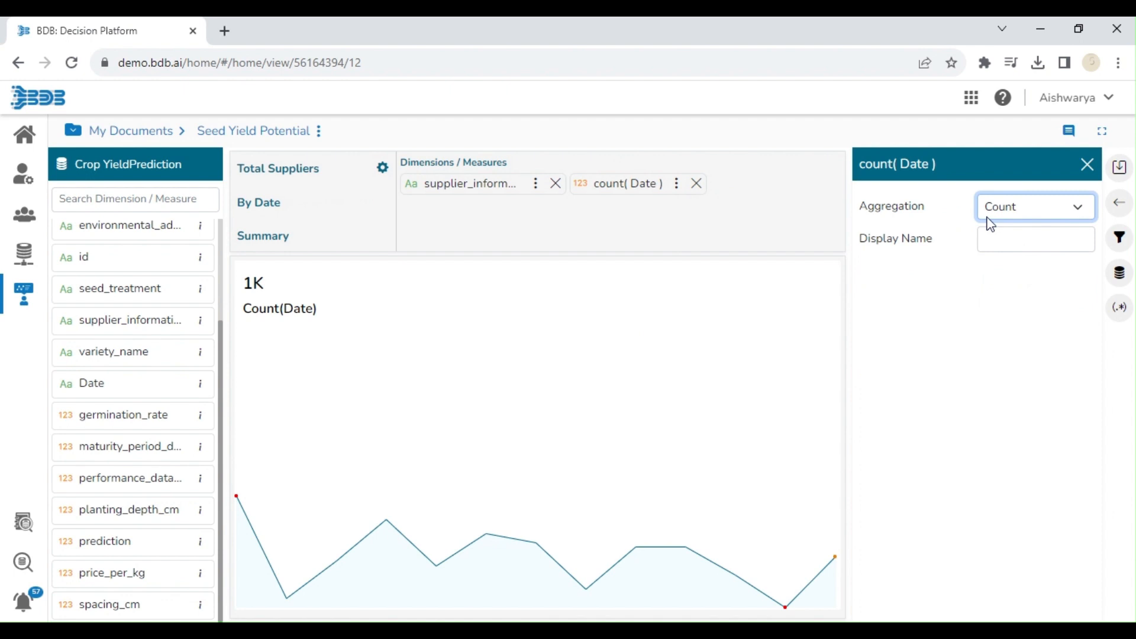
click(1086, 164)
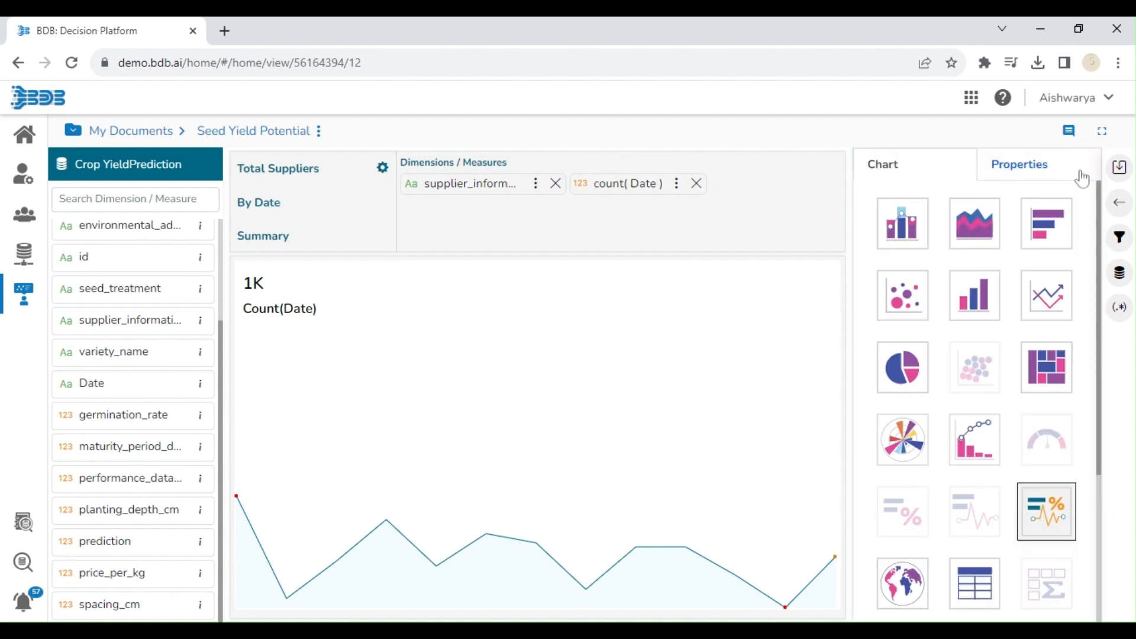
click(1053, 179)
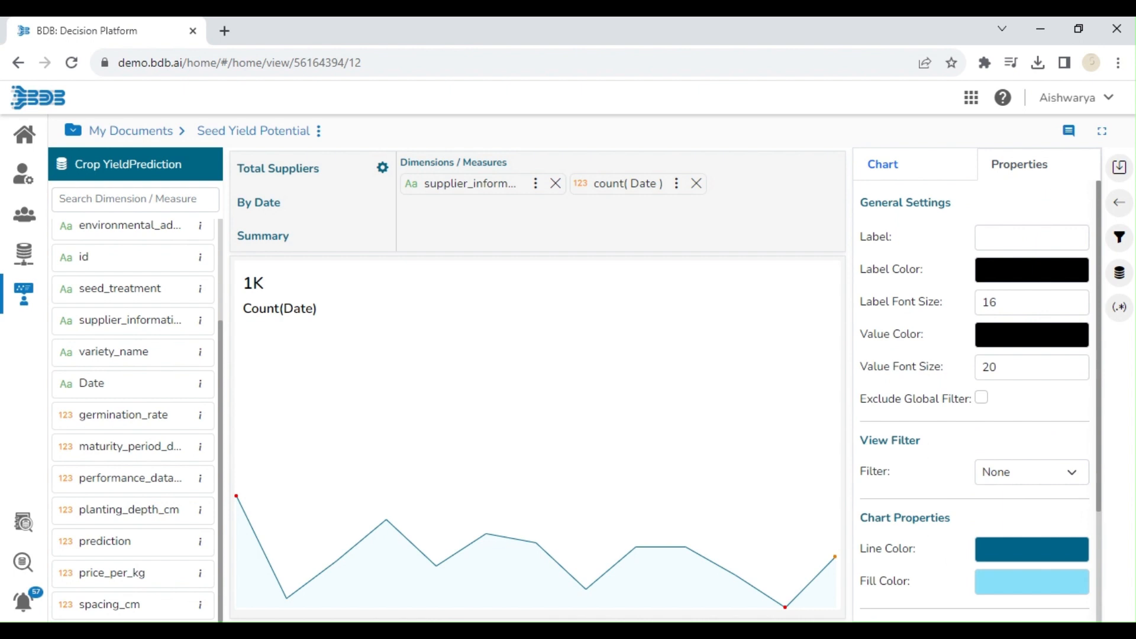
click(1122, 170)
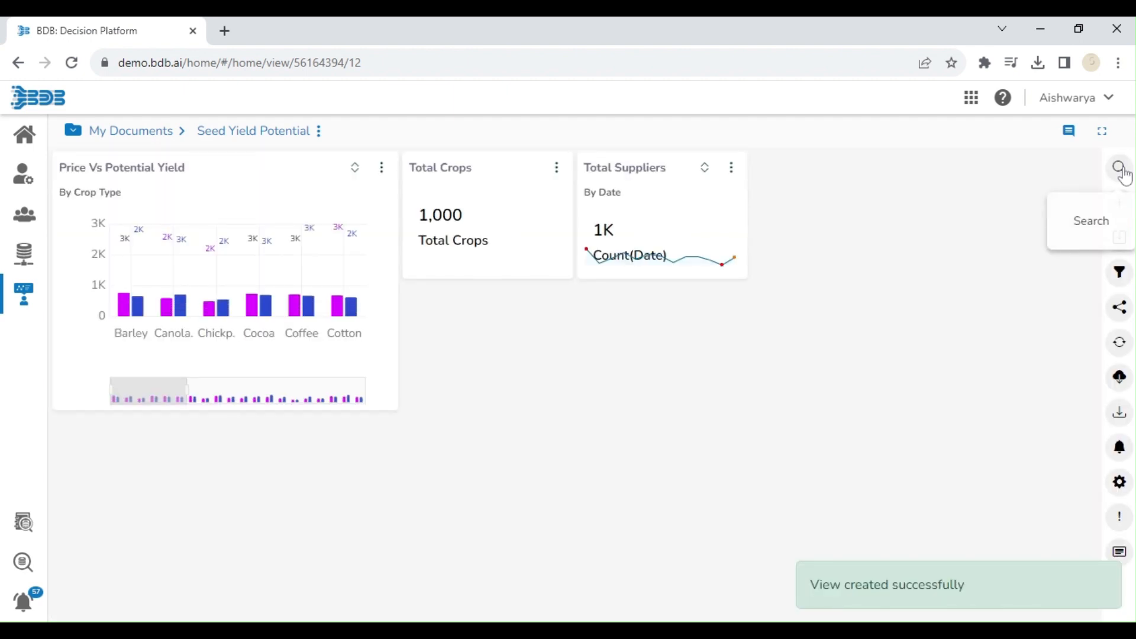
Reopen the Total Suppliers view for editing, set its metric label to Total Suppliers, and save the view.
click(729, 178)
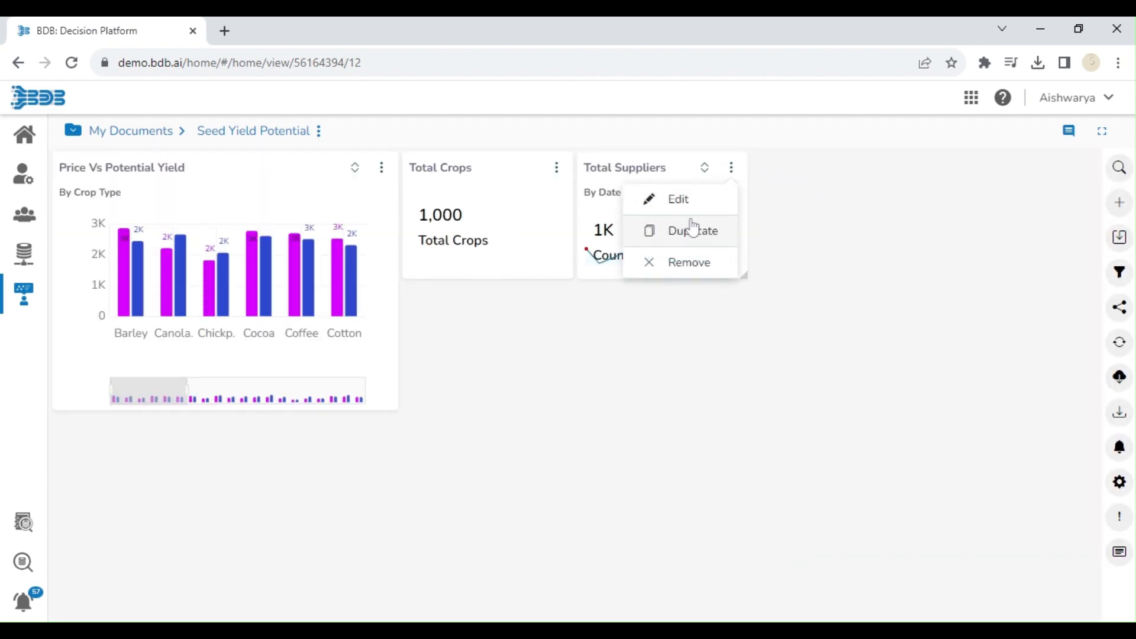
click(686, 216)
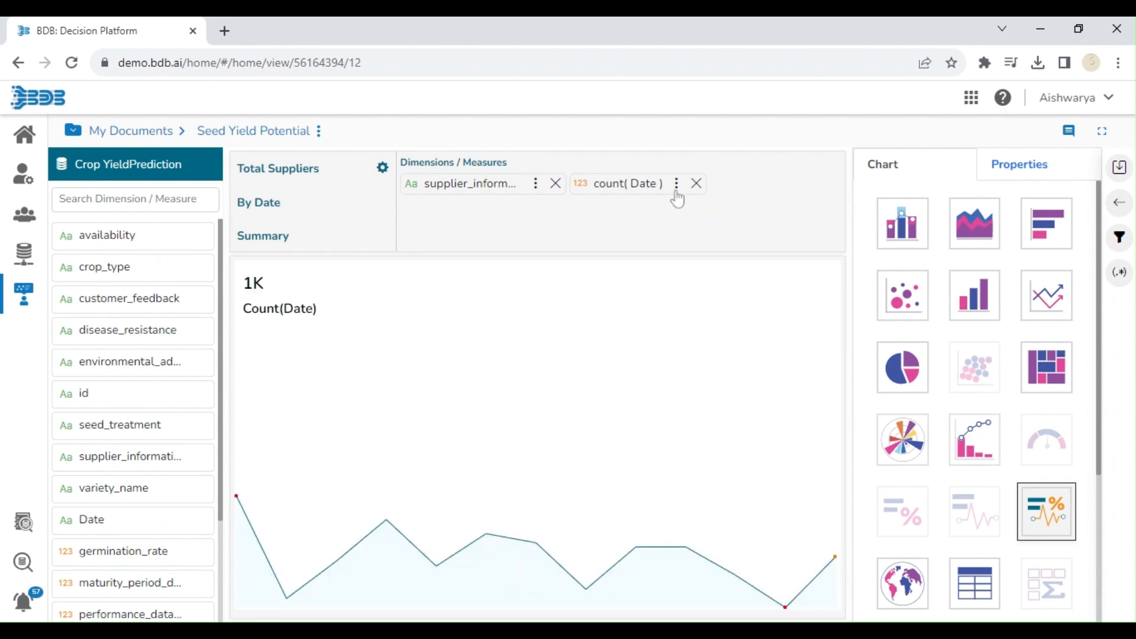
click(676, 185)
click(1052, 171)
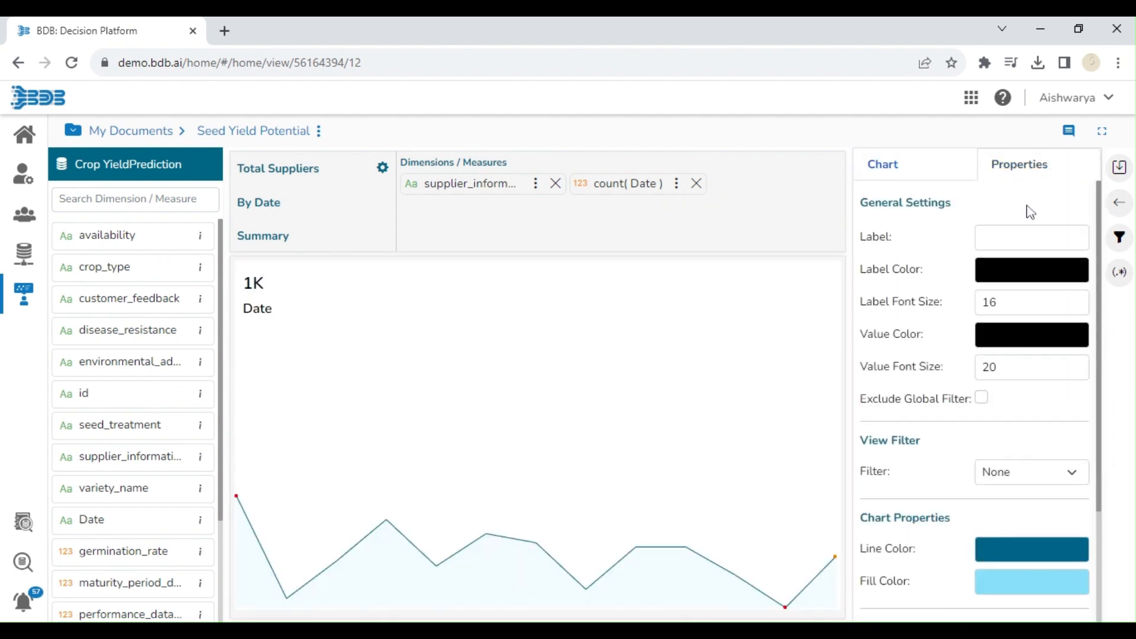
click(982, 237)
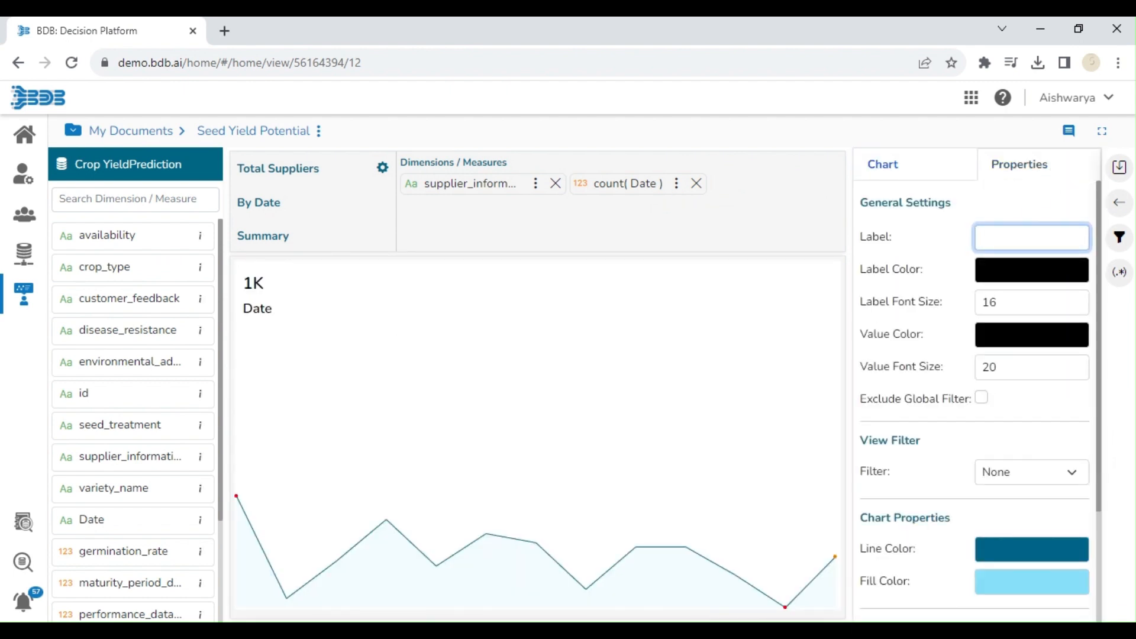
text(Total Sup)
text(pliers)
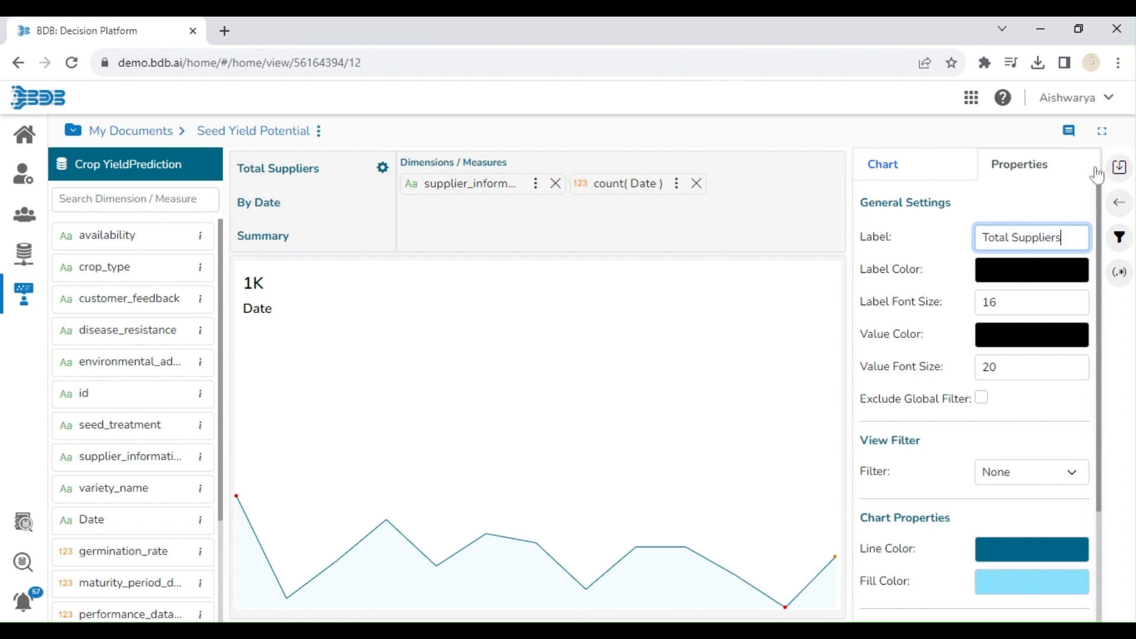
click(1120, 167)
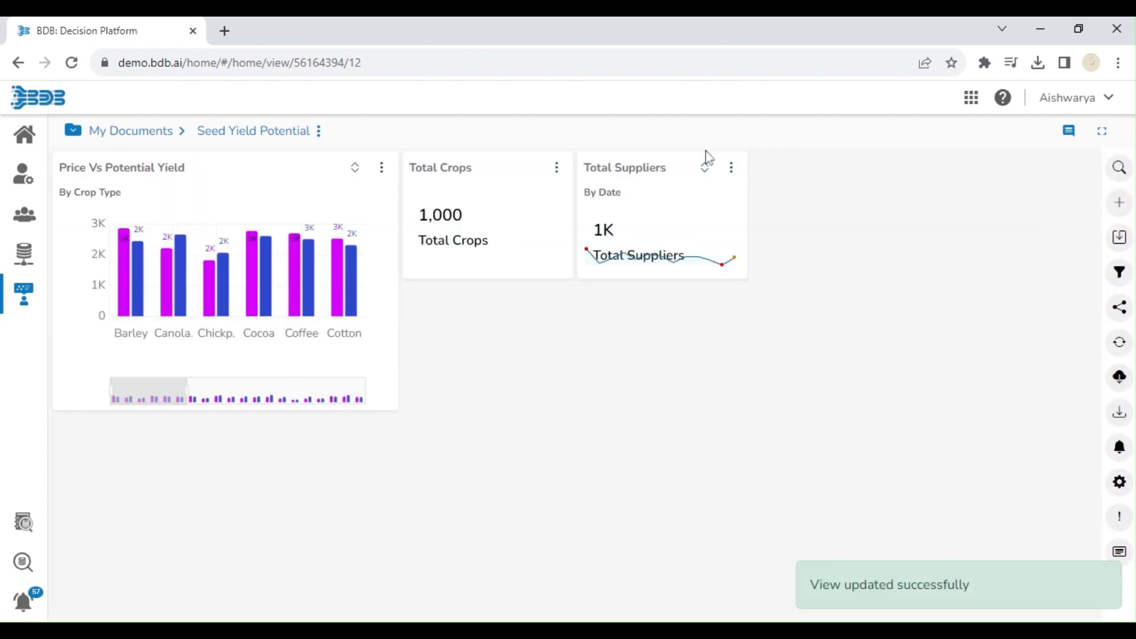
Move the Total Suppliers tile directly below the Total Crops tile and save the story layout.
drag(684, 169, 514, 300)
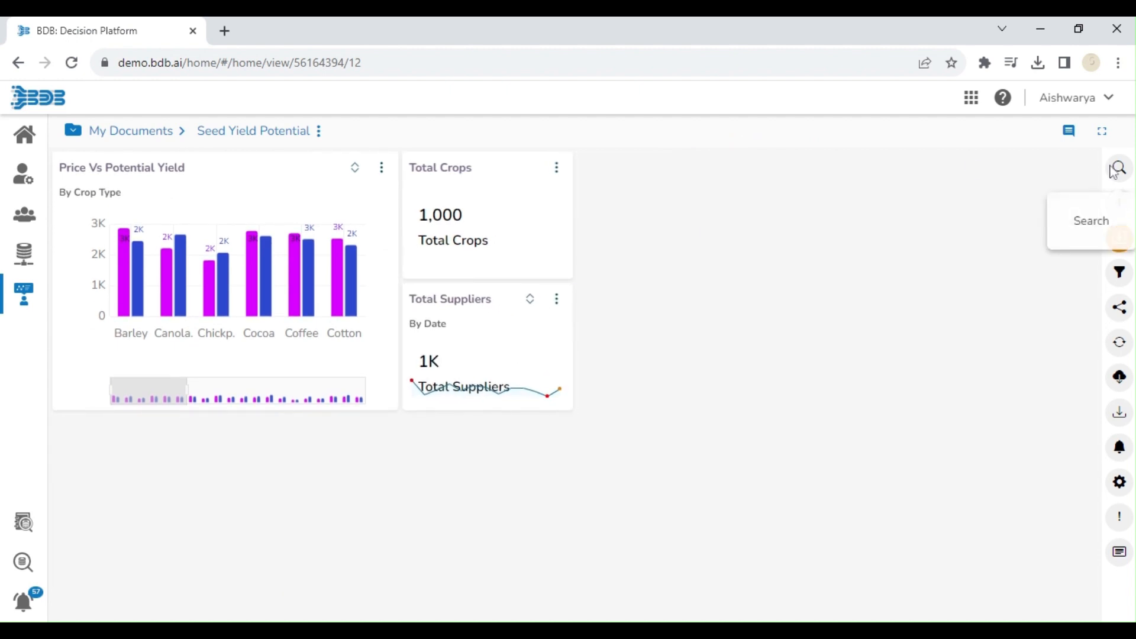
click(1119, 240)
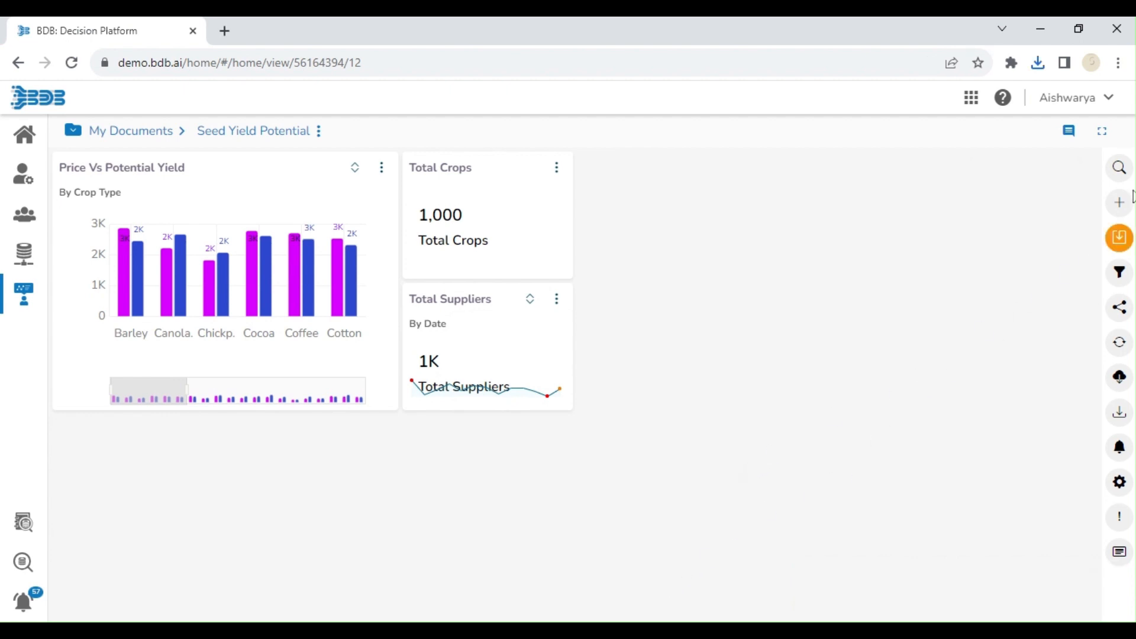
Add a new view to the story as a line chart of the summed prediction measure by the Date dimension.
click(1120, 202)
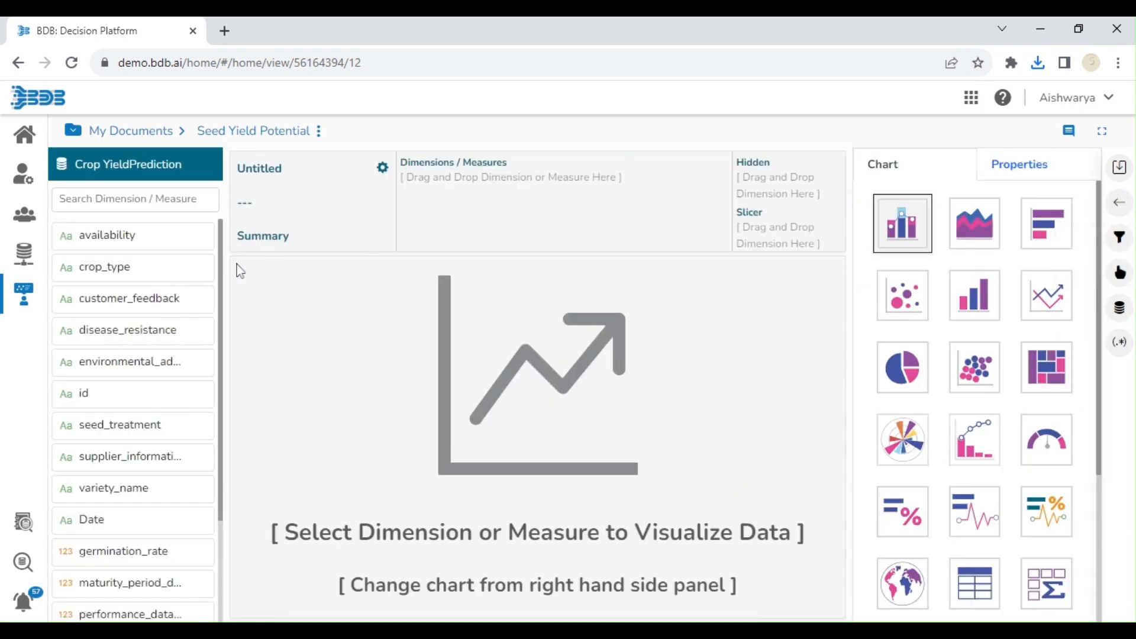
scroll(216, 375, down, 3)
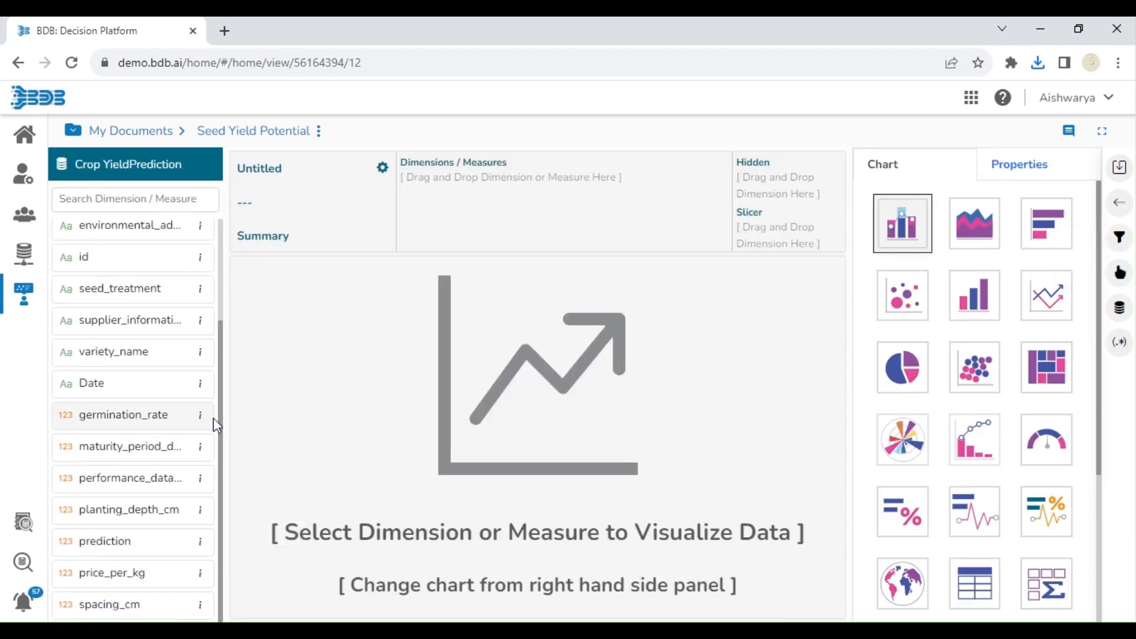
click(1045, 317)
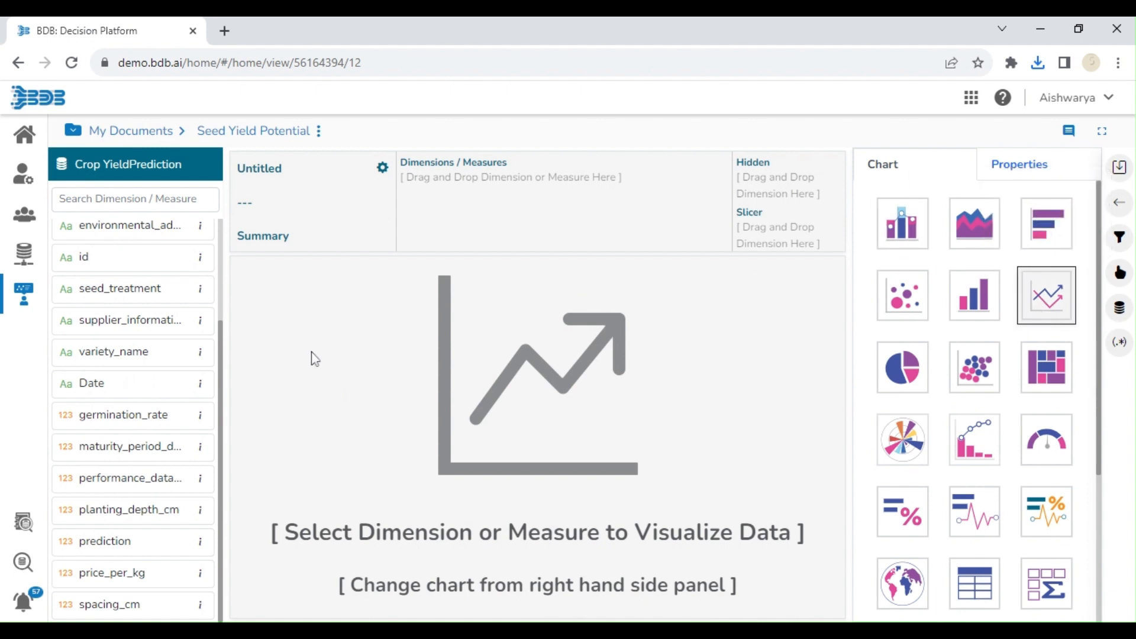
click(171, 378)
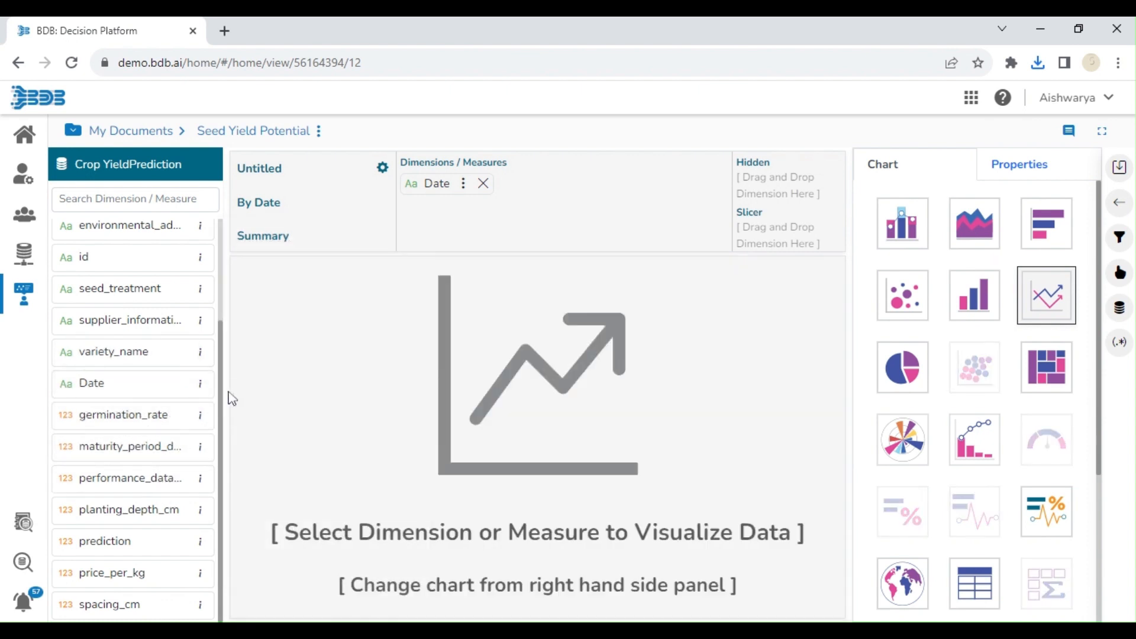
mouse_move(220, 386)
mouse_down()
mouse_move(224, 331)
mouse_move(216, 399)
mouse_up()
click(131, 542)
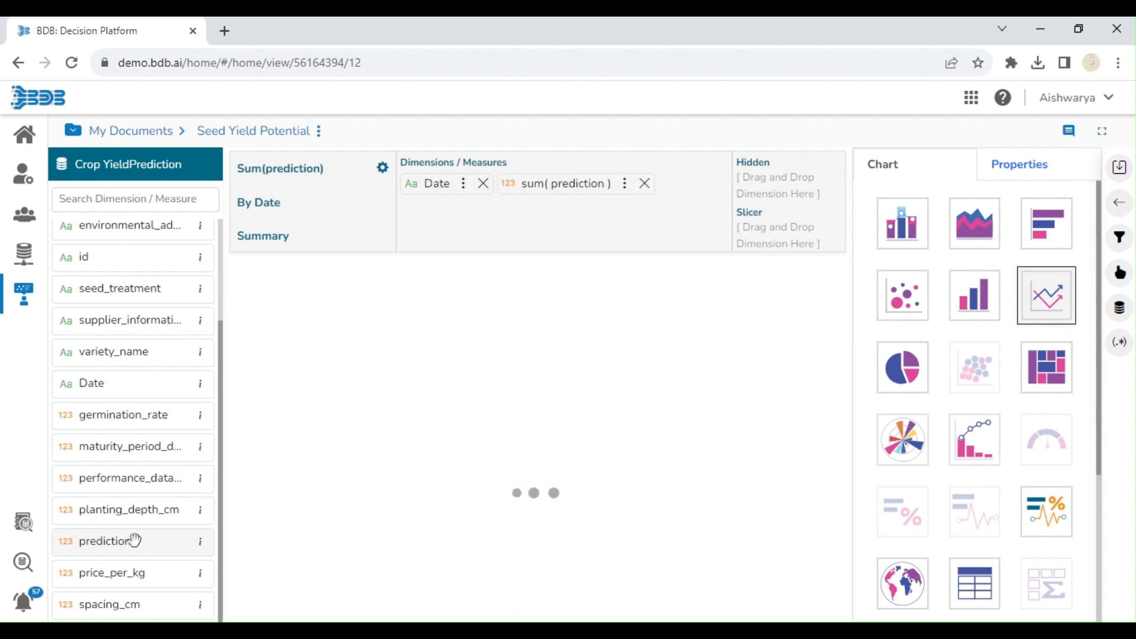
Open the Date dimension's settings and bring up its date format and date interval options.
click(464, 186)
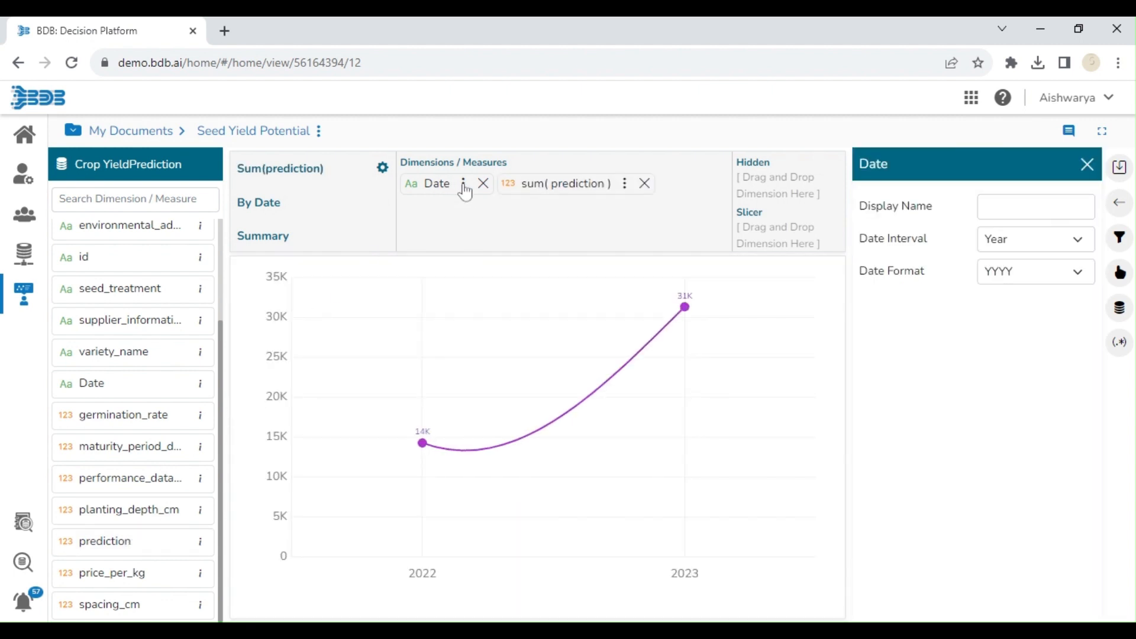
click(1006, 283)
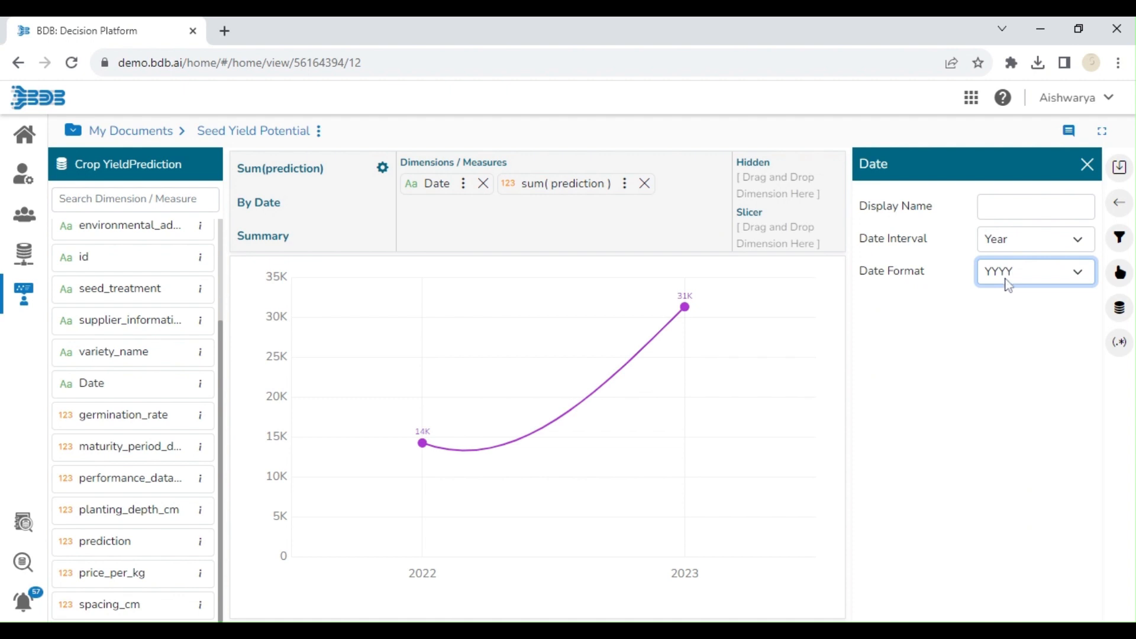
click(1007, 243)
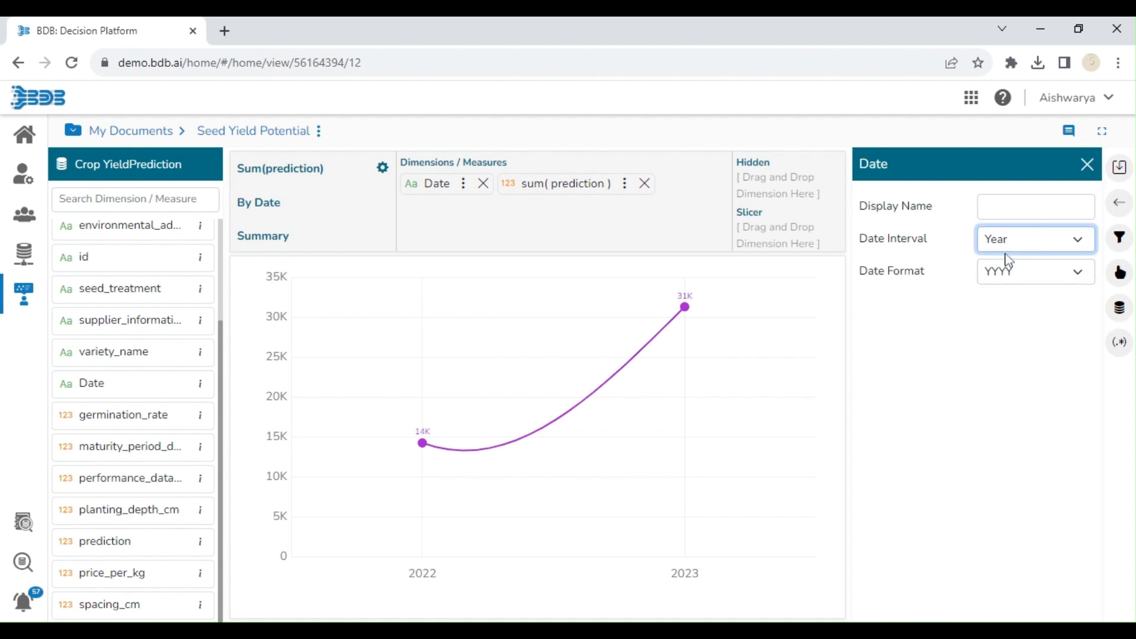
Set the Date dimension's interval to Month and its date format to MMM-YY.
click(1001, 281)
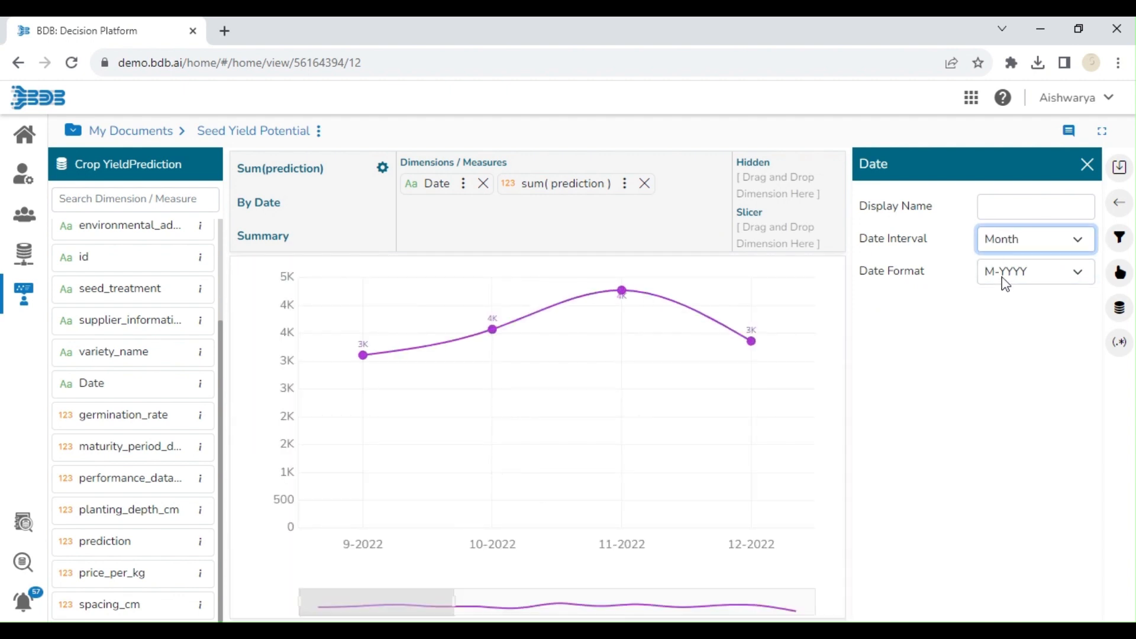
click(1002, 276)
click(1007, 353)
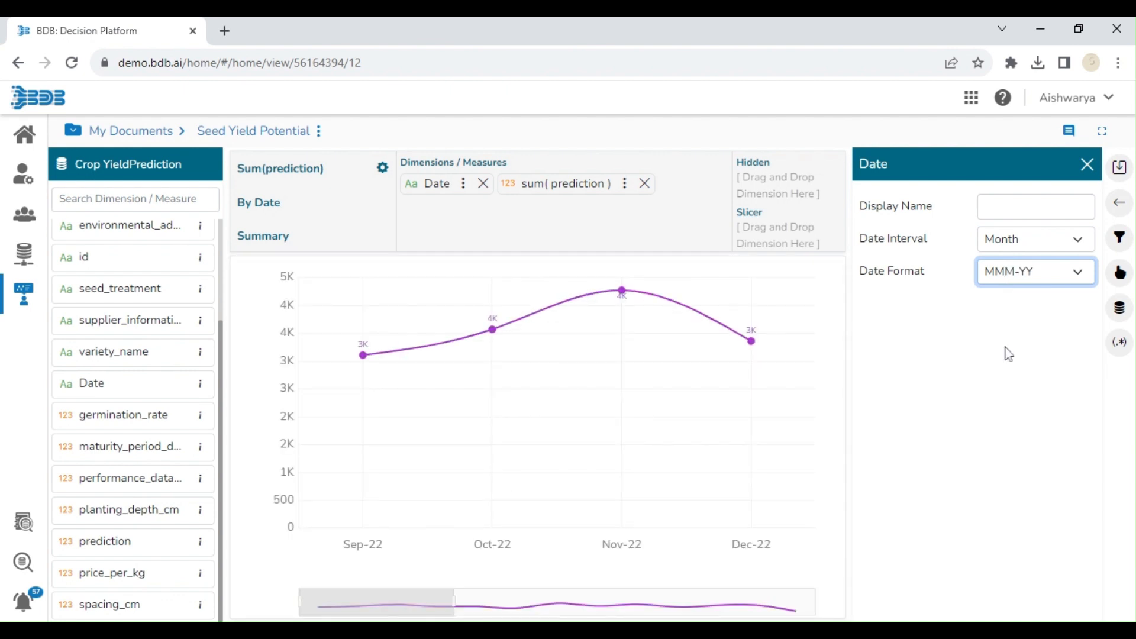
Set the display name of the sum(prediction) measure to "Yield Potential".
click(624, 183)
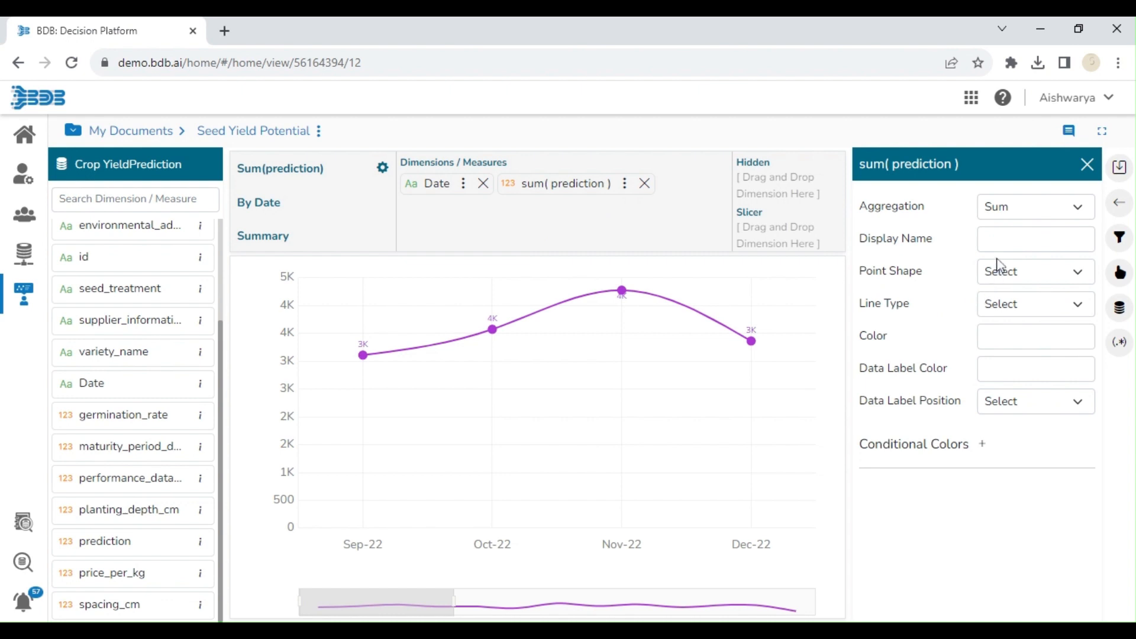
click(1006, 240)
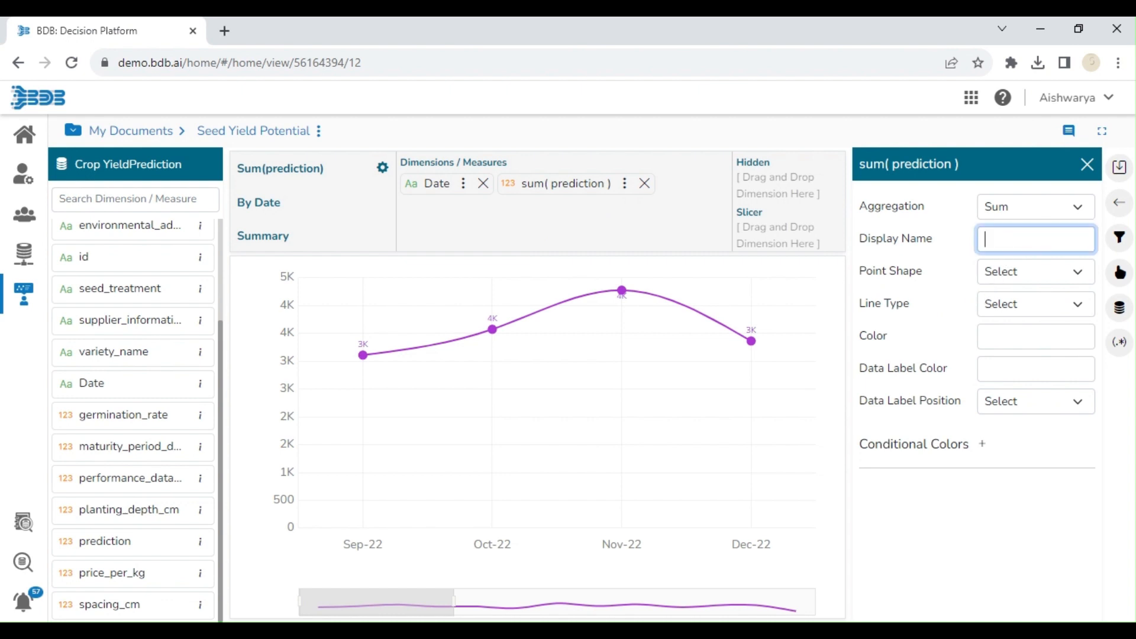
text(Yie)
text(ld)
text( PO)
text(otent)
text(ia)
text(l)
click(1087, 164)
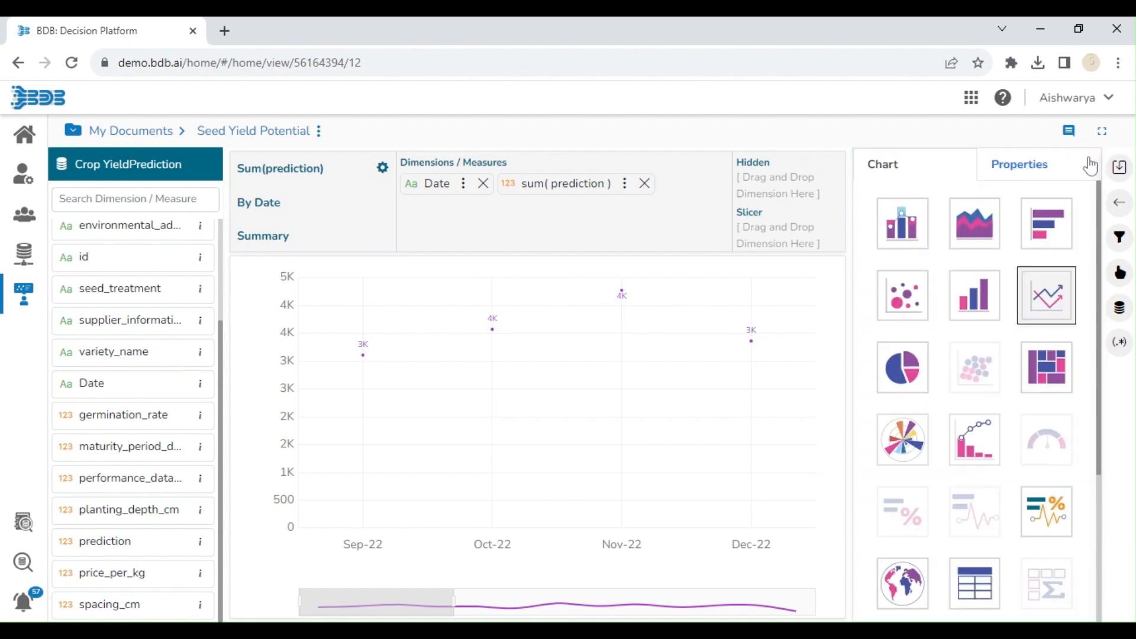
Change the line chart view's title to "Yield Trend Over Time".
click(382, 168)
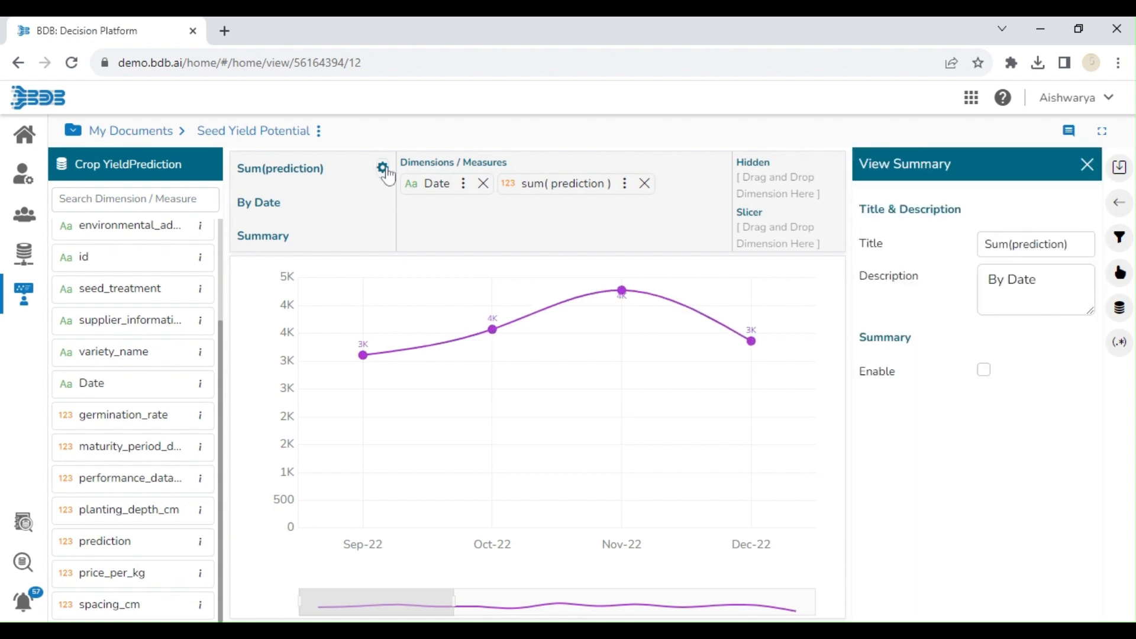
click(873, 250)
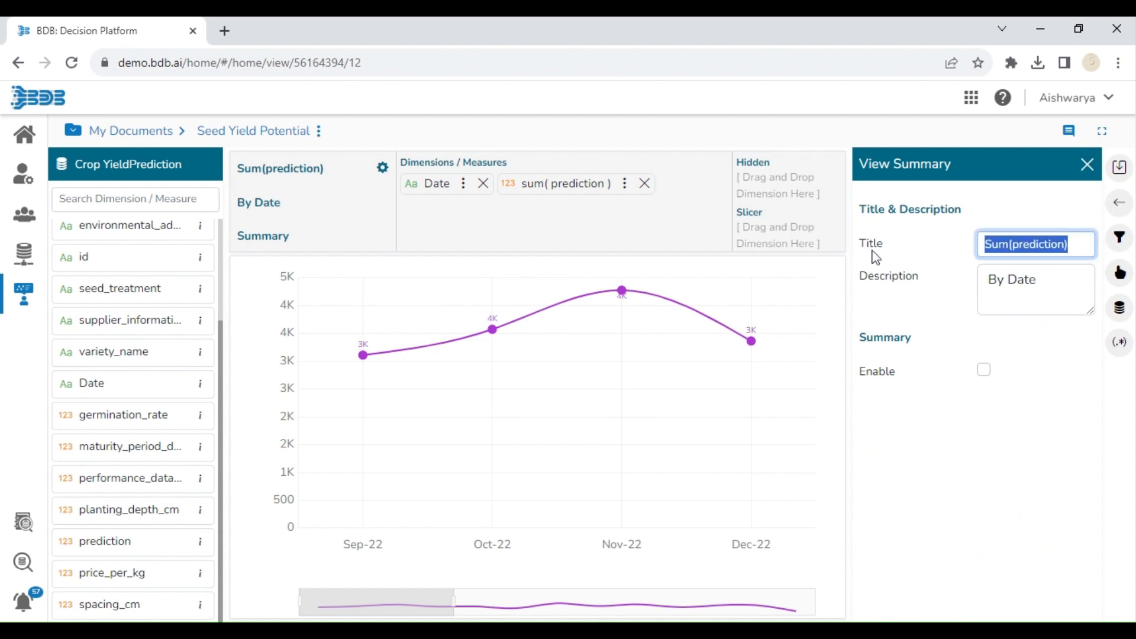
key(BackSpace)
text(Y)
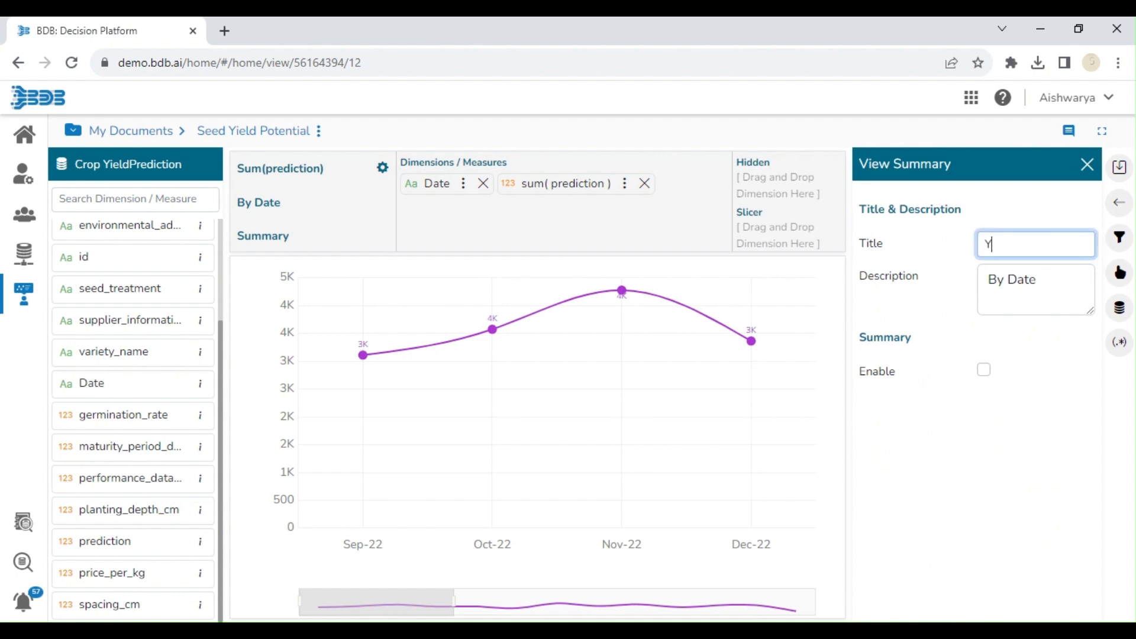
text(ie)
text(ld)
text( trend )
text(OVE)
key(BackSpace)
key(BackSpace)
text(ver Time)
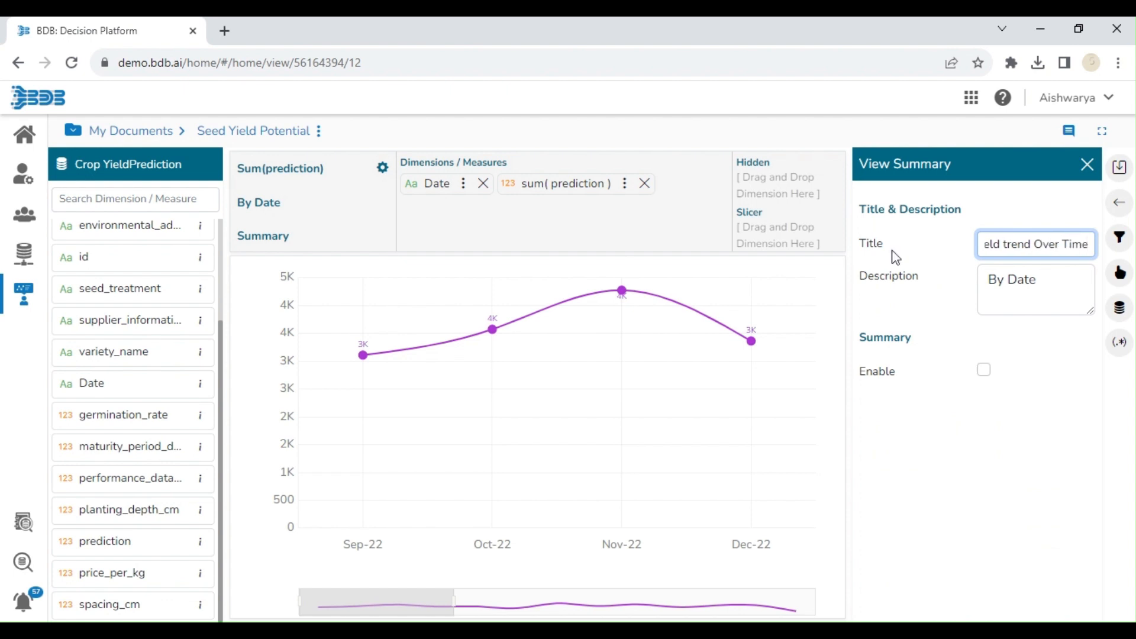
key(BackSpace)
text(T)
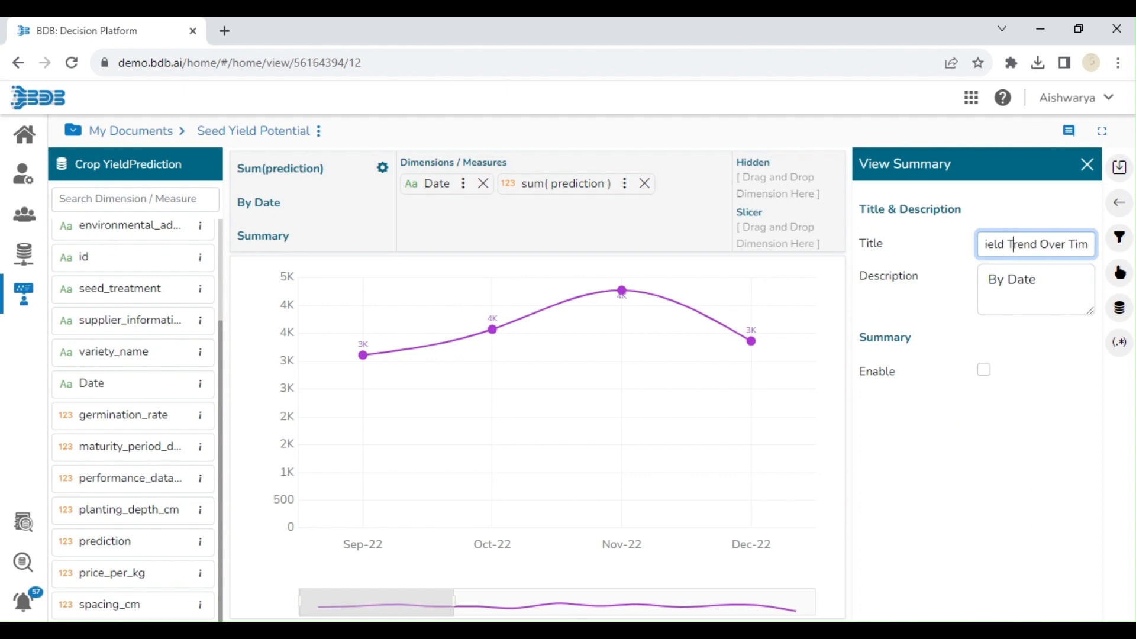
Clear the view's description and save the view to the story.
key(Tab)
key(BackSpace)
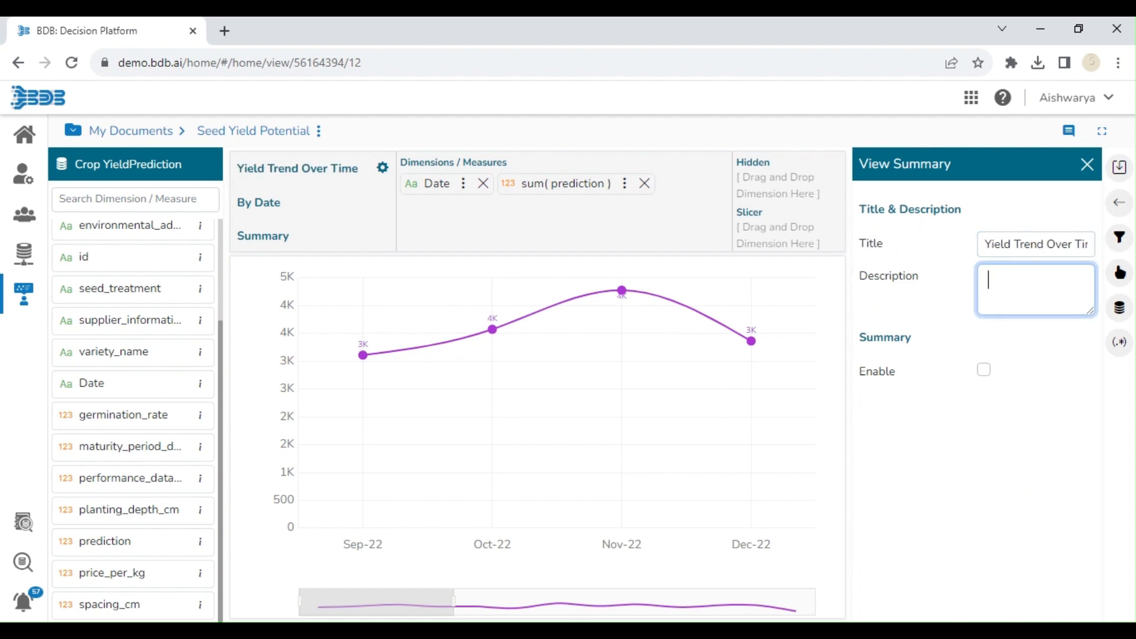
click(1119, 168)
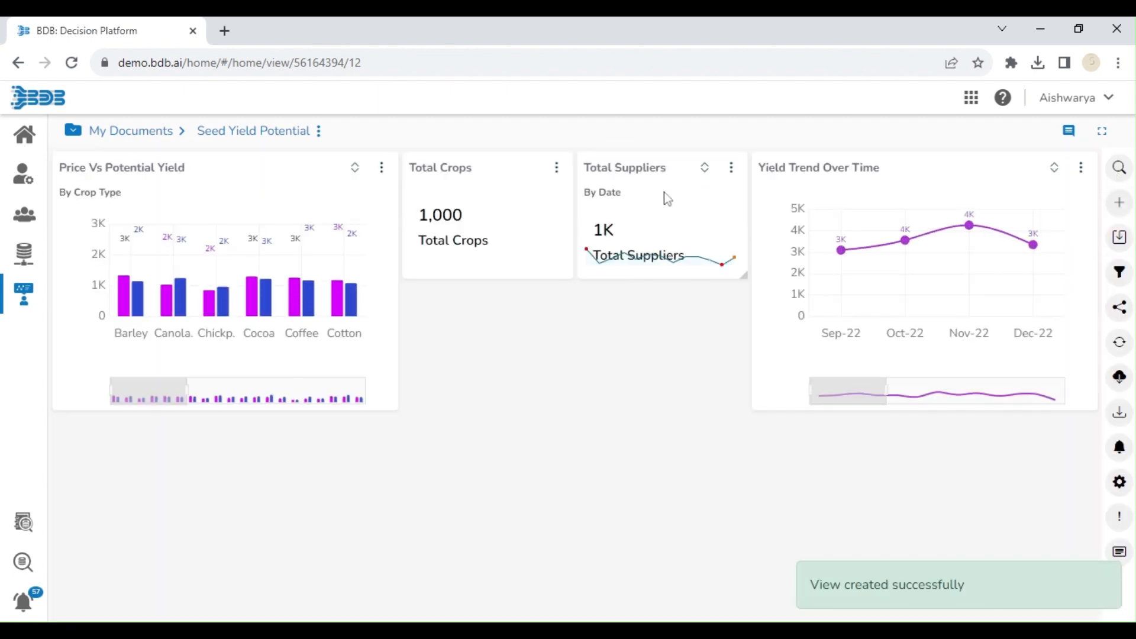
Move the Total Suppliers tile below Total Crops, place Yield Trend Over Time beside them, and save the story.
drag(657, 165, 483, 305)
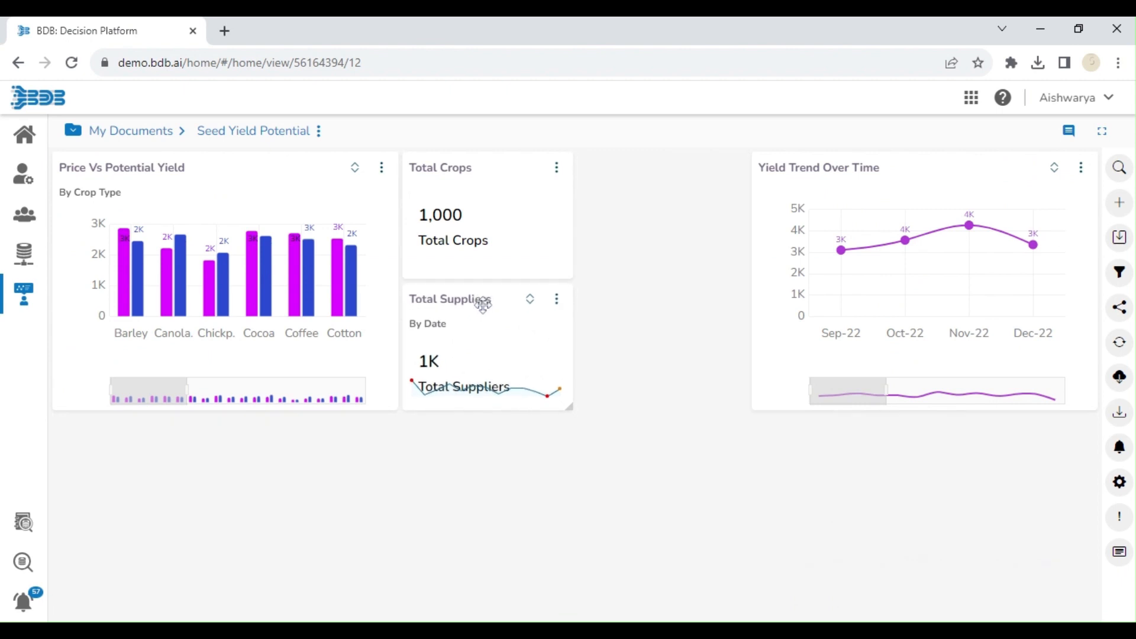
drag(840, 168, 659, 171)
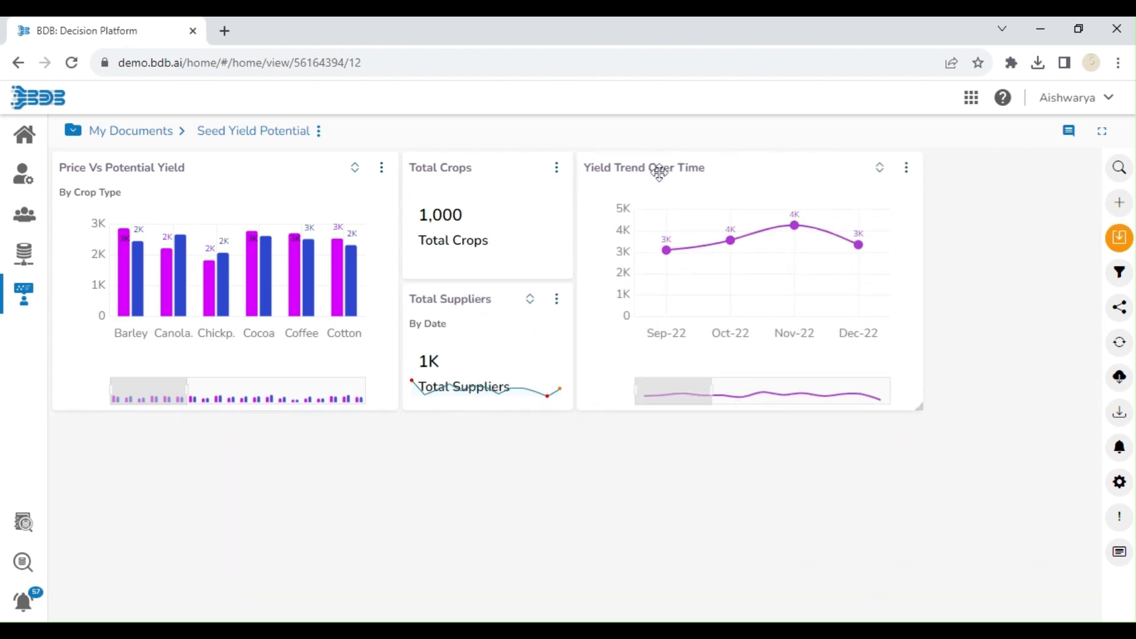
click(1116, 246)
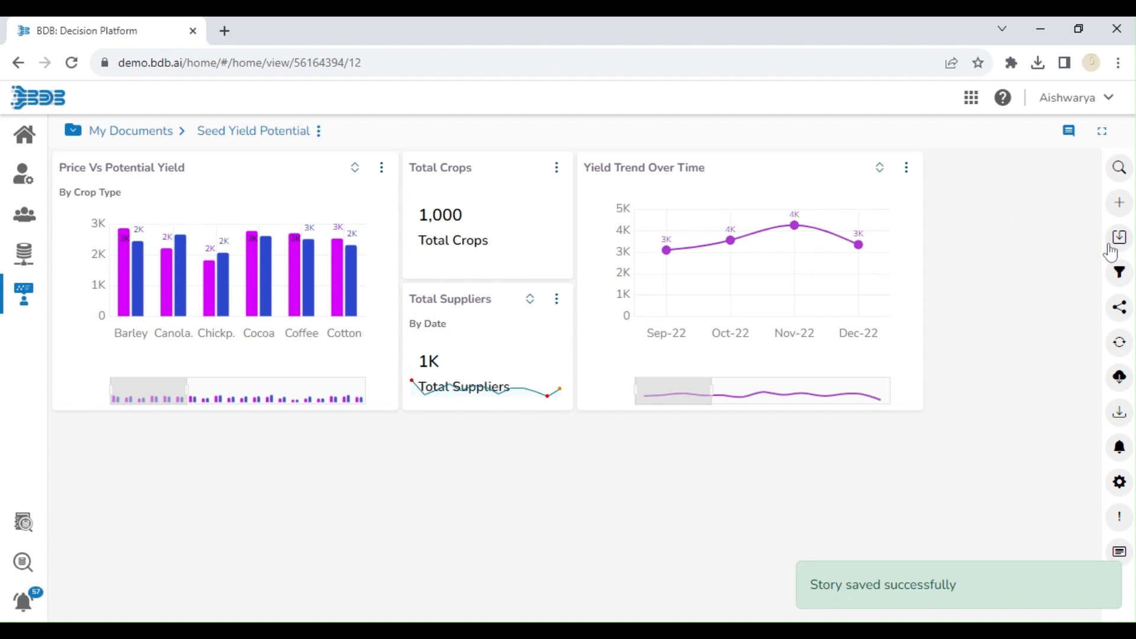
Create a new KPI Tile view that uses variety_name as its measure.
click(1119, 203)
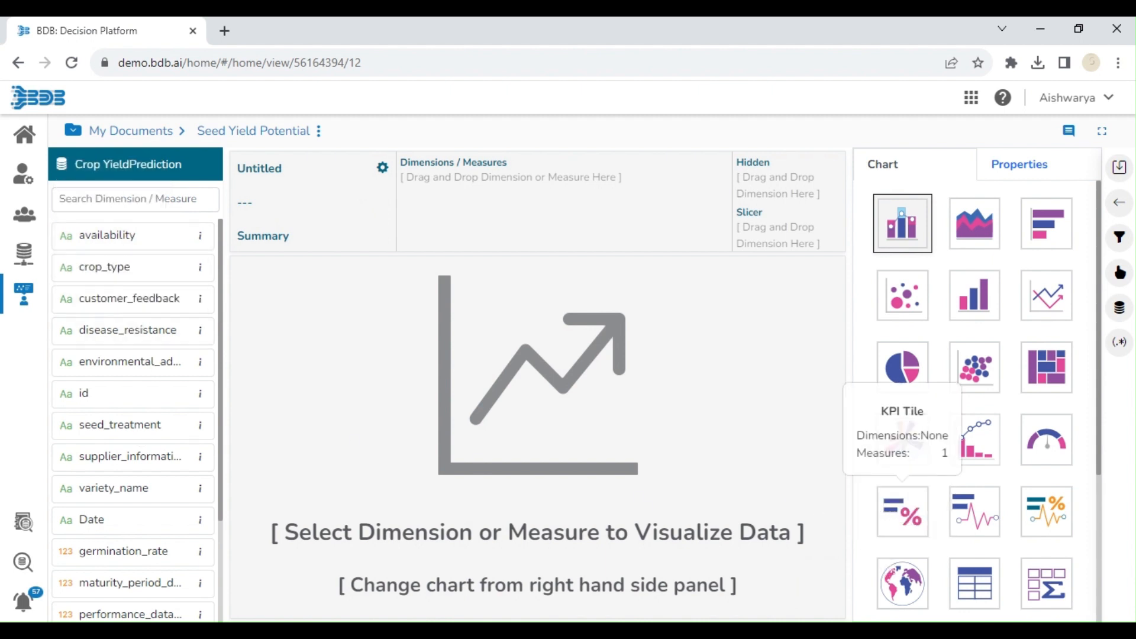
click(890, 534)
click(170, 496)
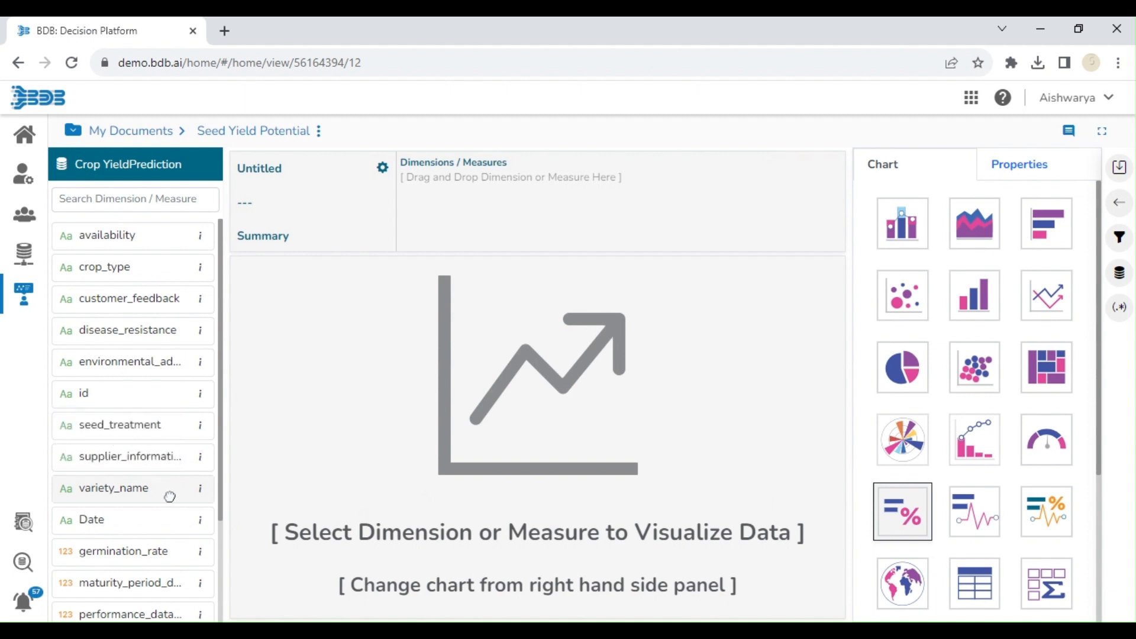
Title the KPI tile view "Total Seed Varieties" and save it to the story.
click(382, 168)
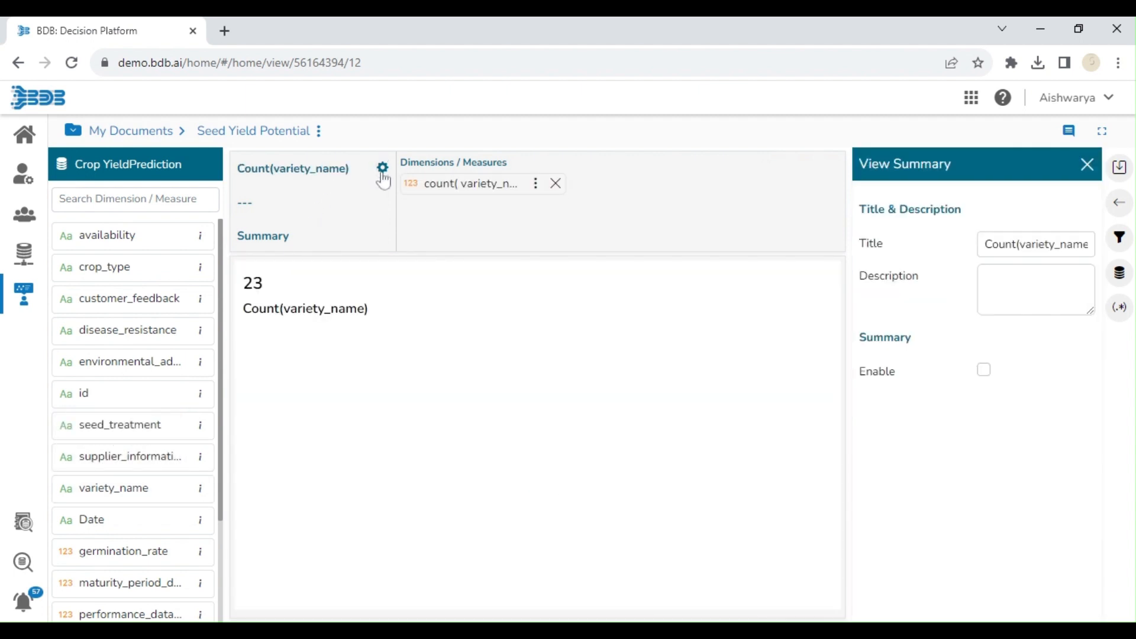
click(1027, 244)
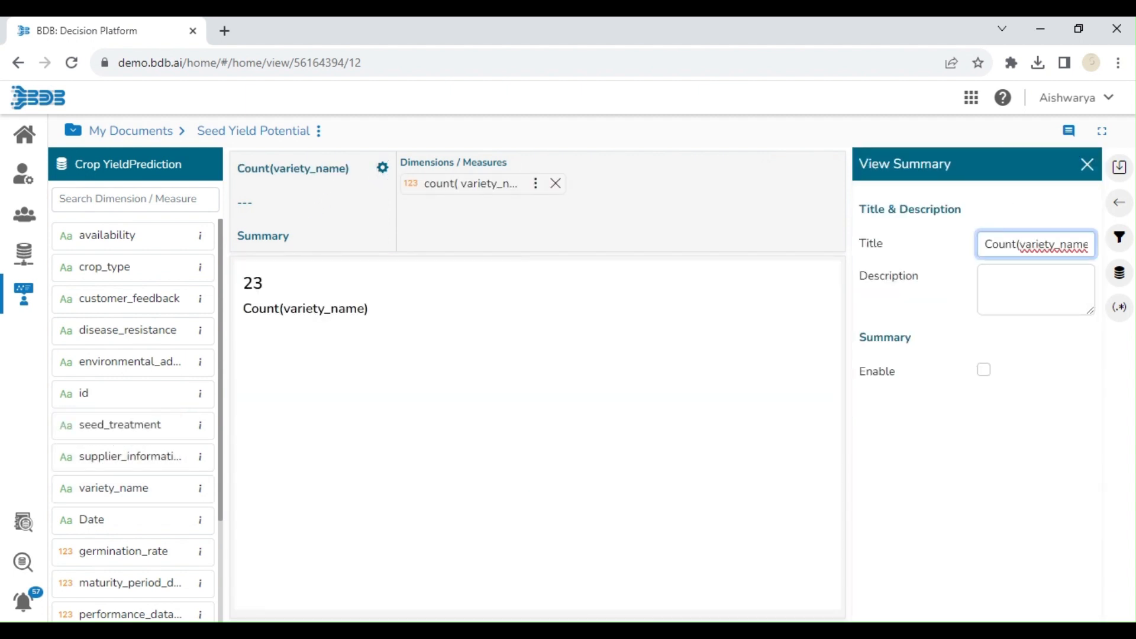
key(ctrl+a)
key(BackSpace)
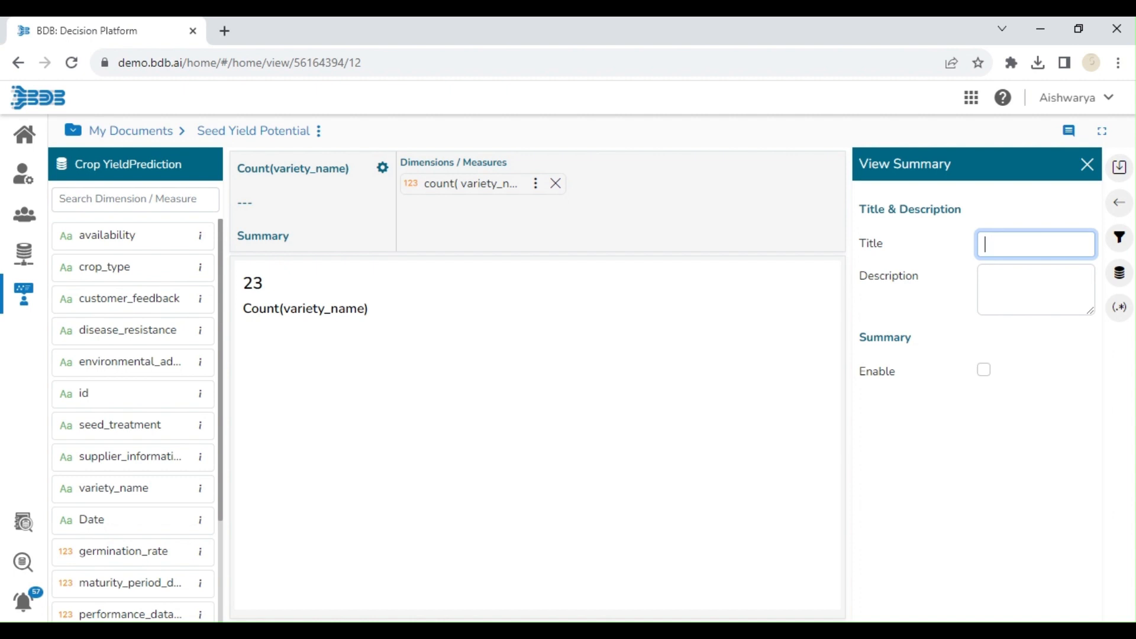
text(Total Seed Varities)
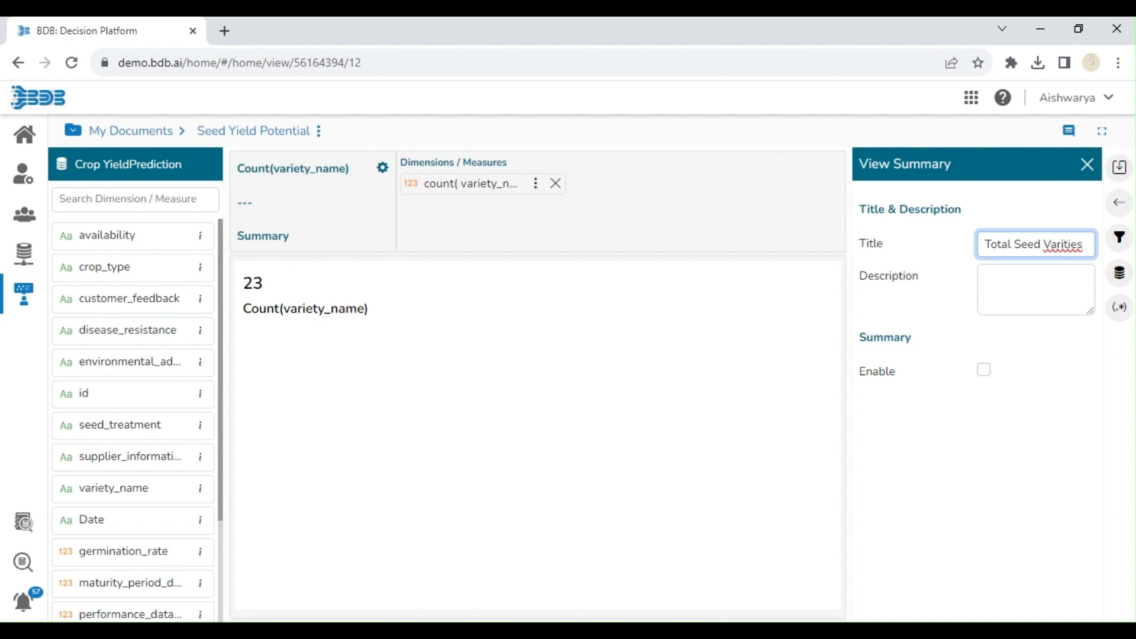
click(1063, 244)
text(e)
click(1118, 176)
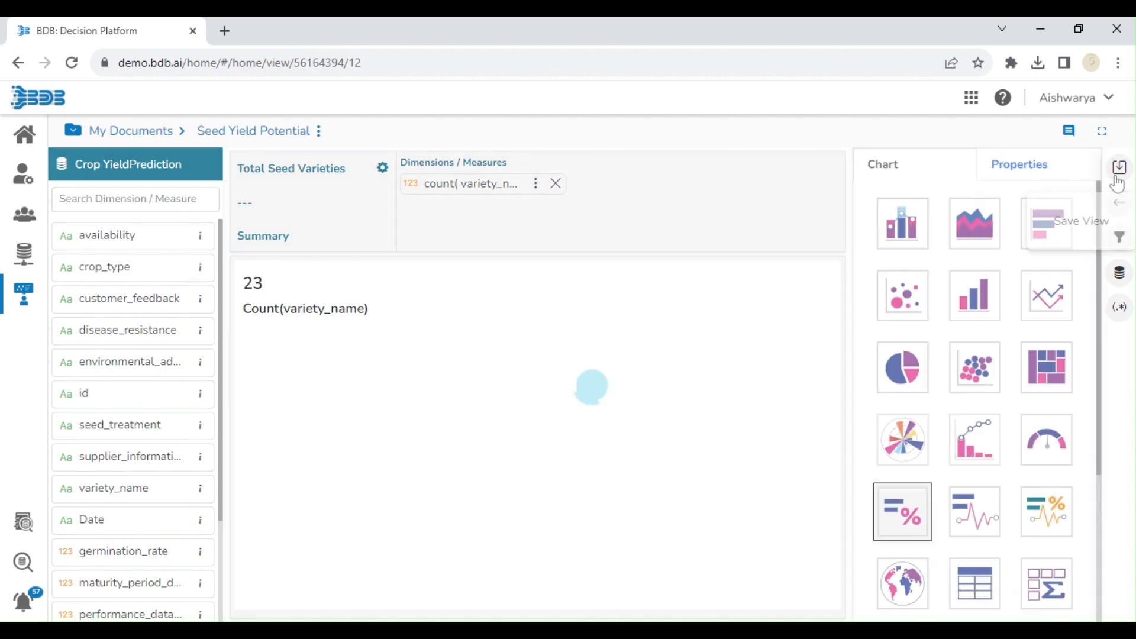
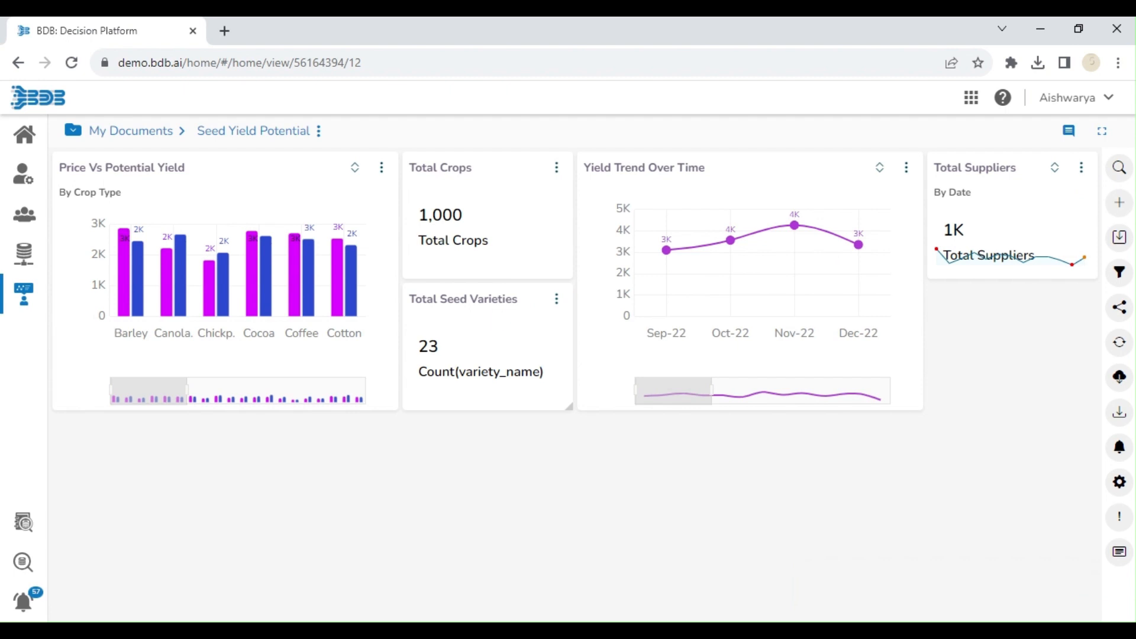
Edit the Total Seed Varieties tile to set its label to "Total Seed Varieties", and save the view.
click(557, 301)
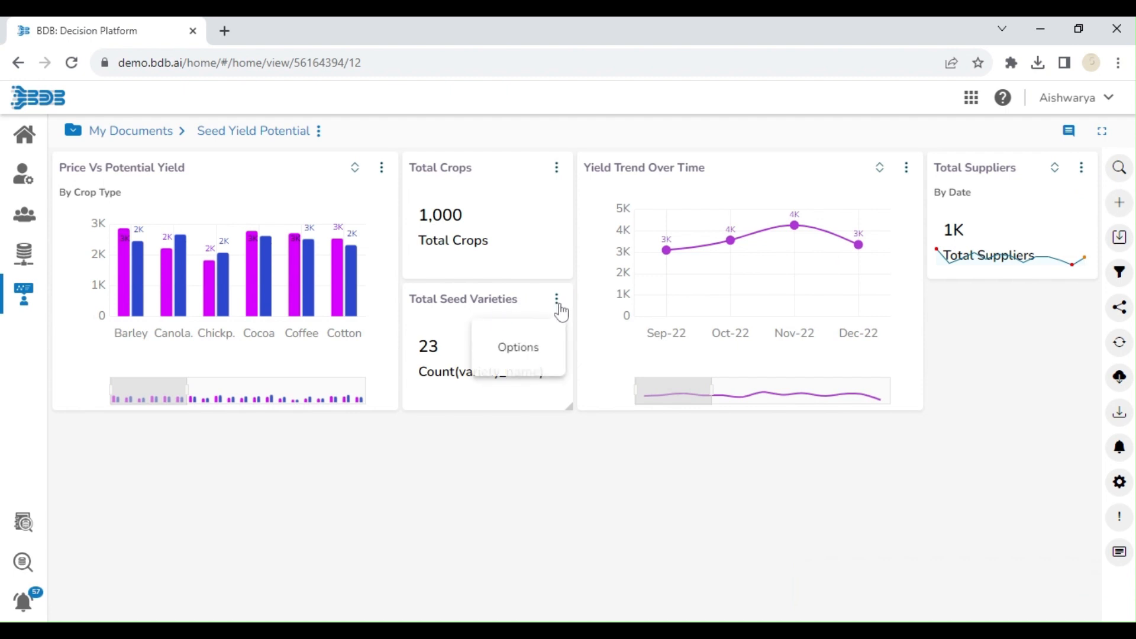
click(507, 331)
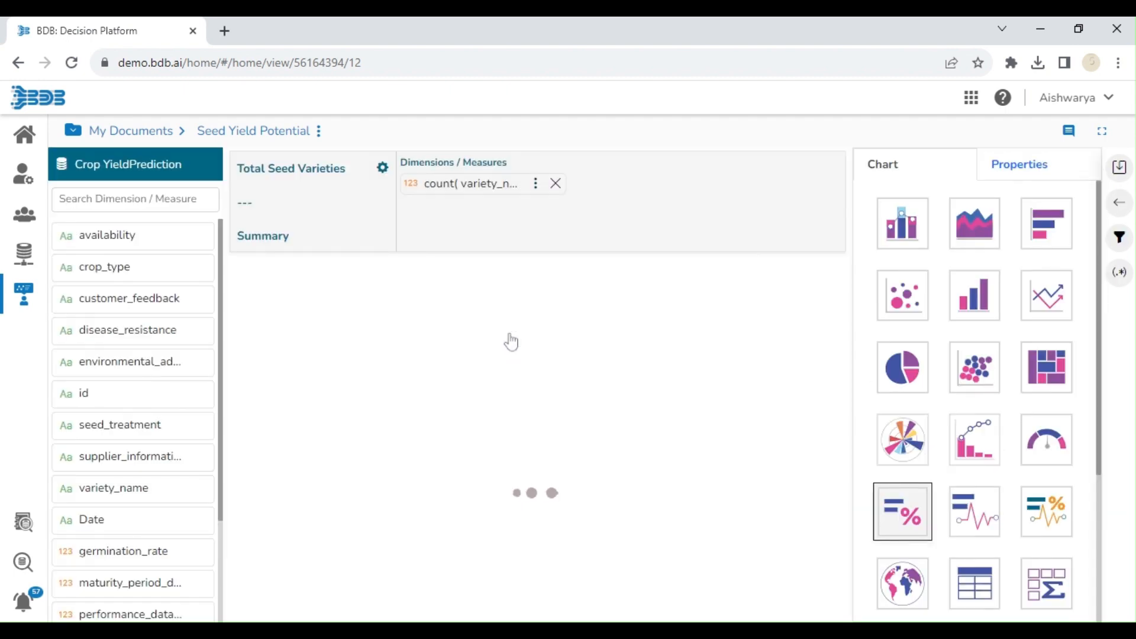
click(535, 184)
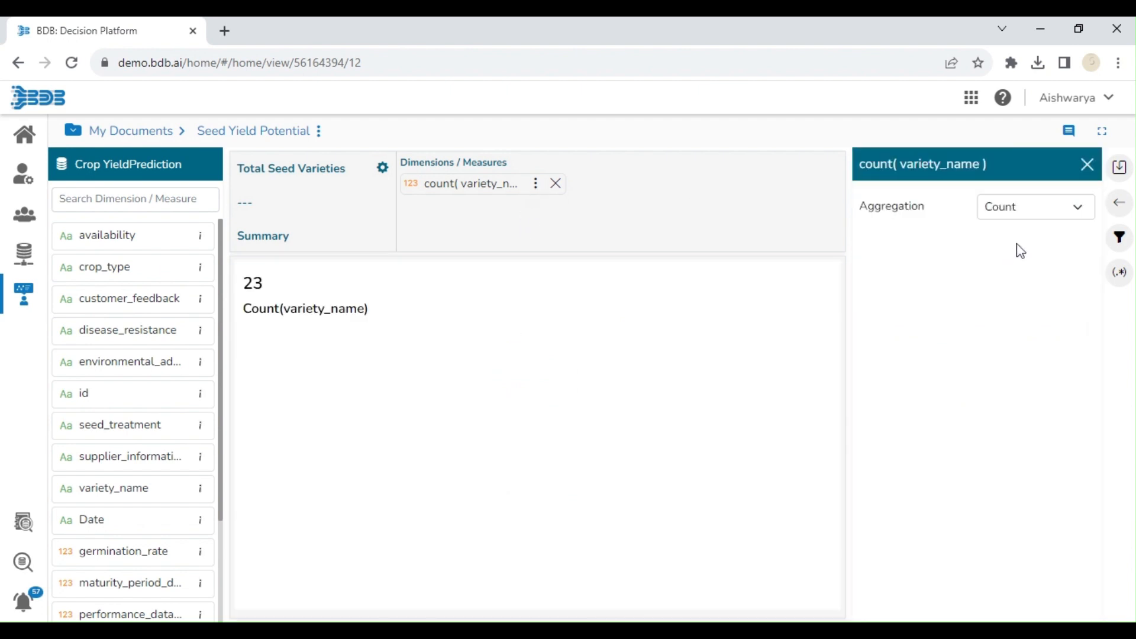
click(1087, 166)
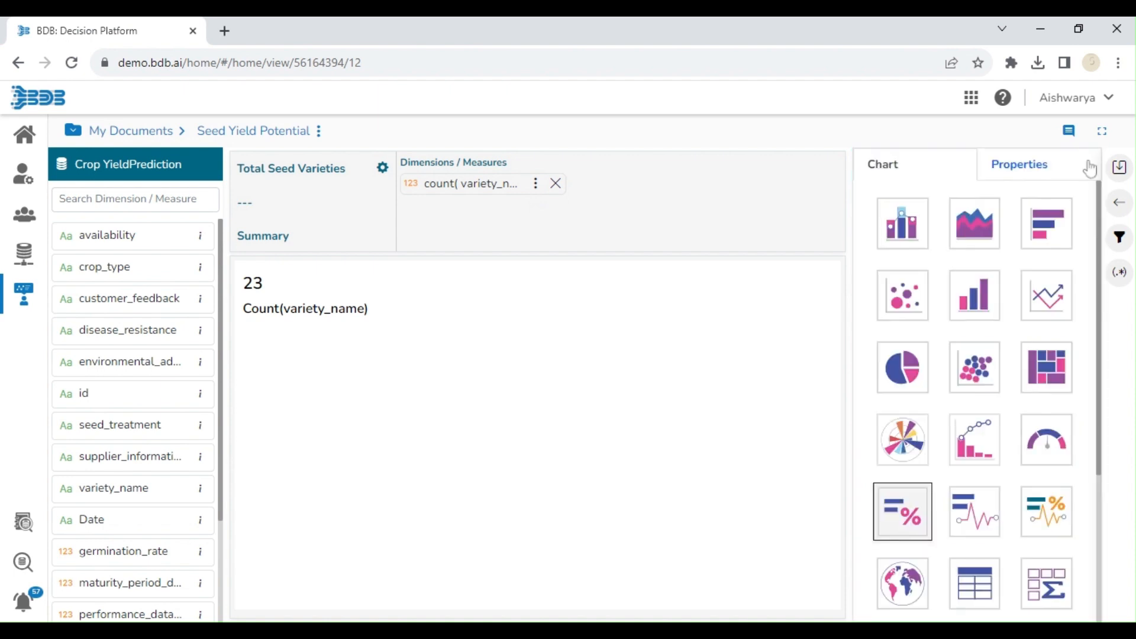
click(1052, 167)
click(1031, 237)
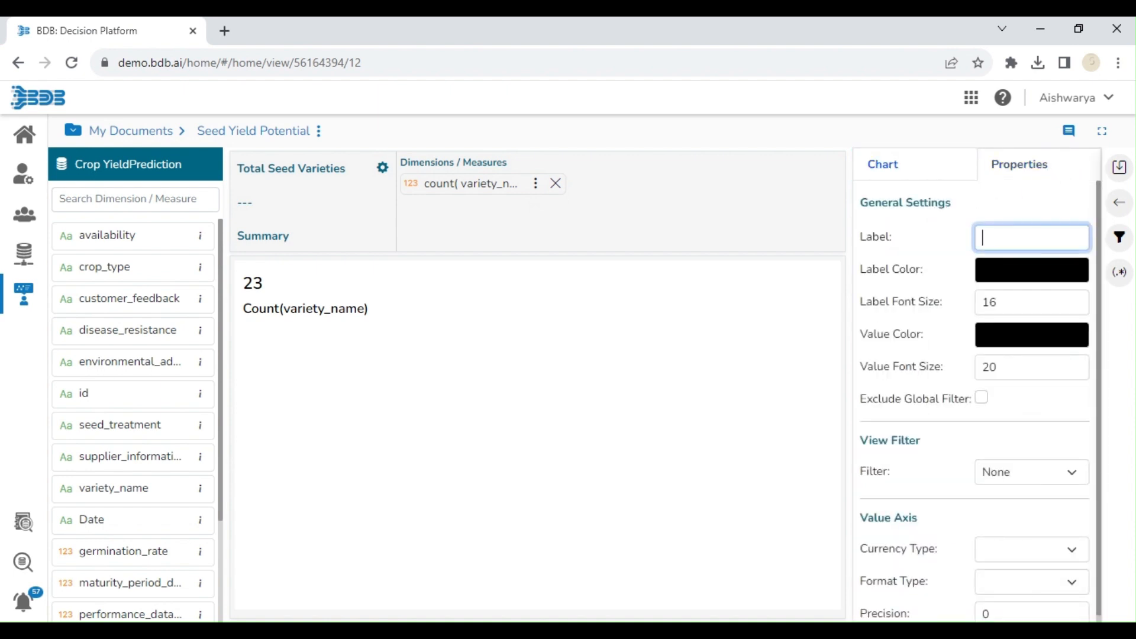
text(Total Seed Variti)
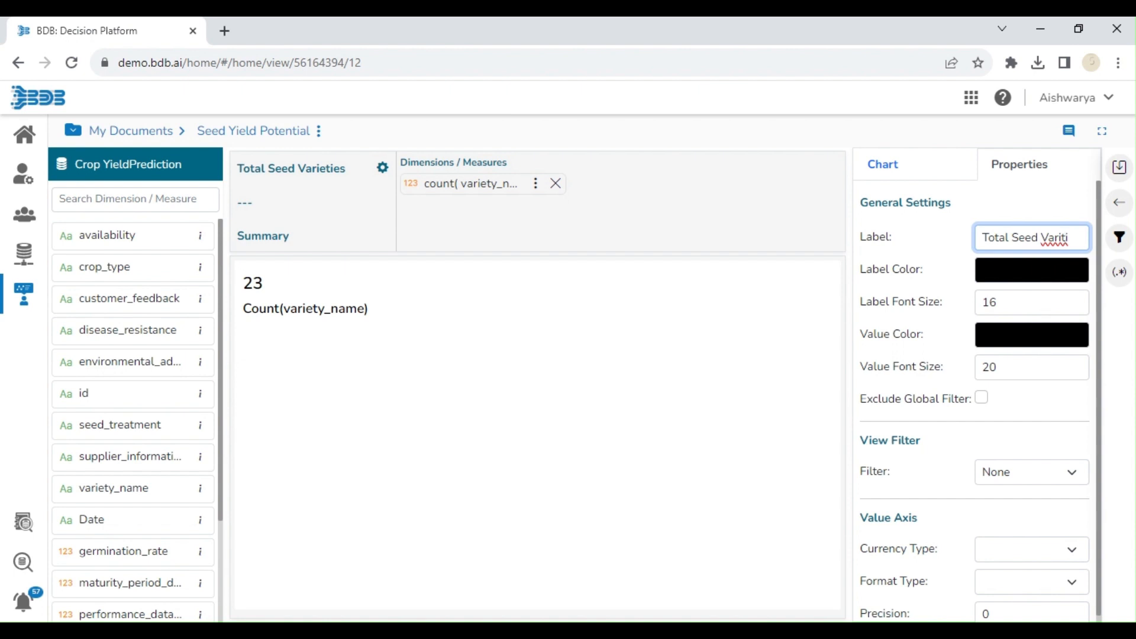
key(BackSpace)
key(BackSpace)
text(eties)
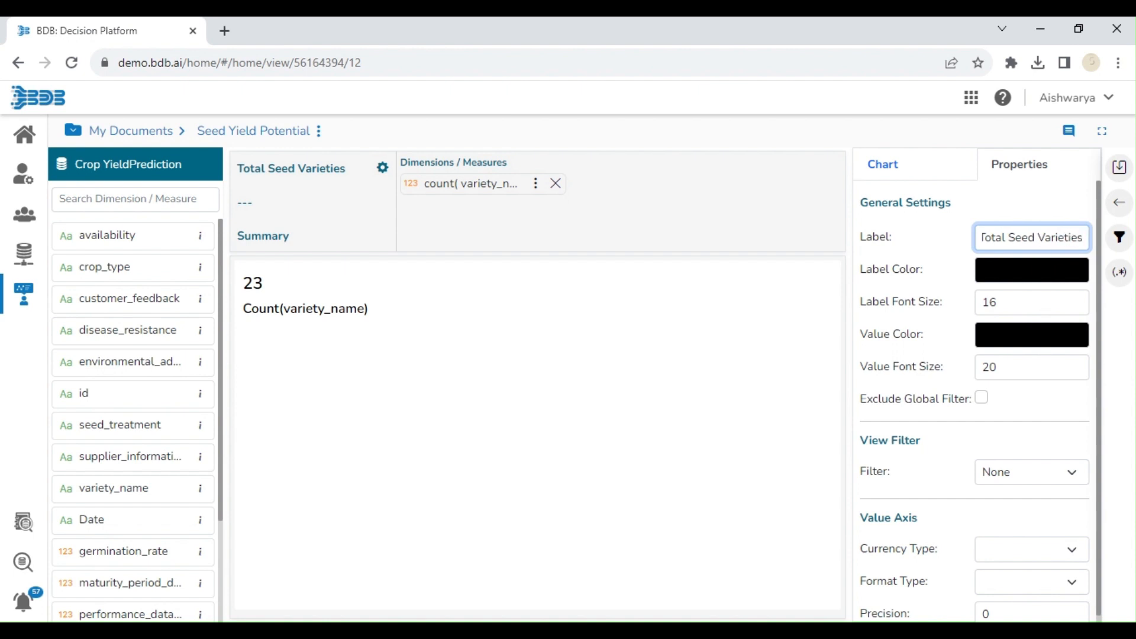
click(1118, 168)
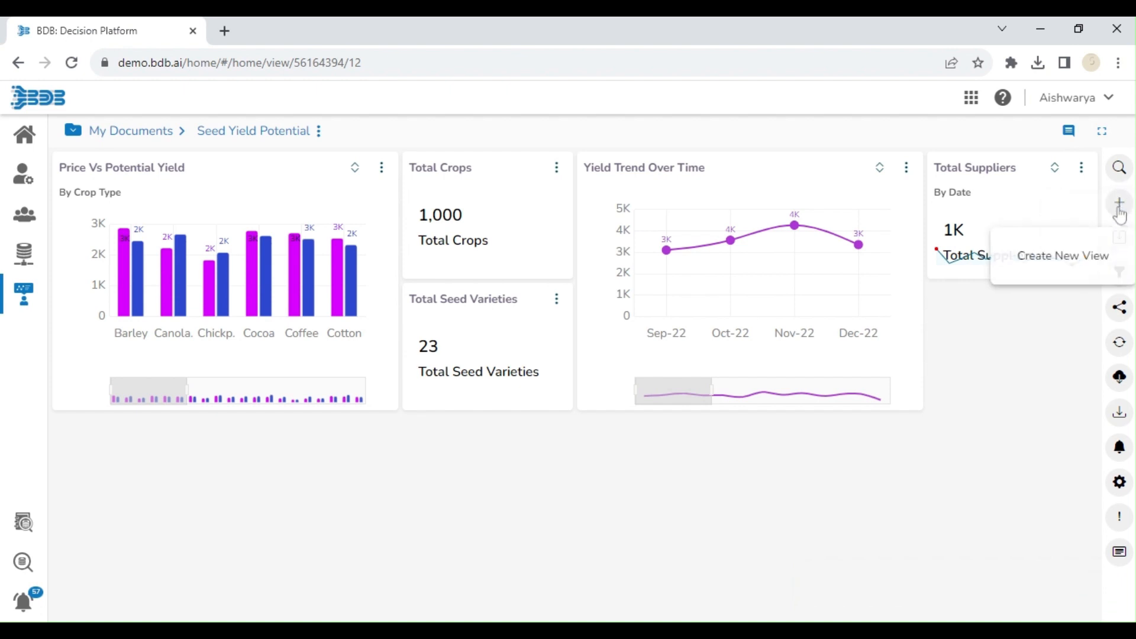
Create a new KPI tile view of the type combining percentage and trend line, using Date and the sum of prediction.
click(1119, 204)
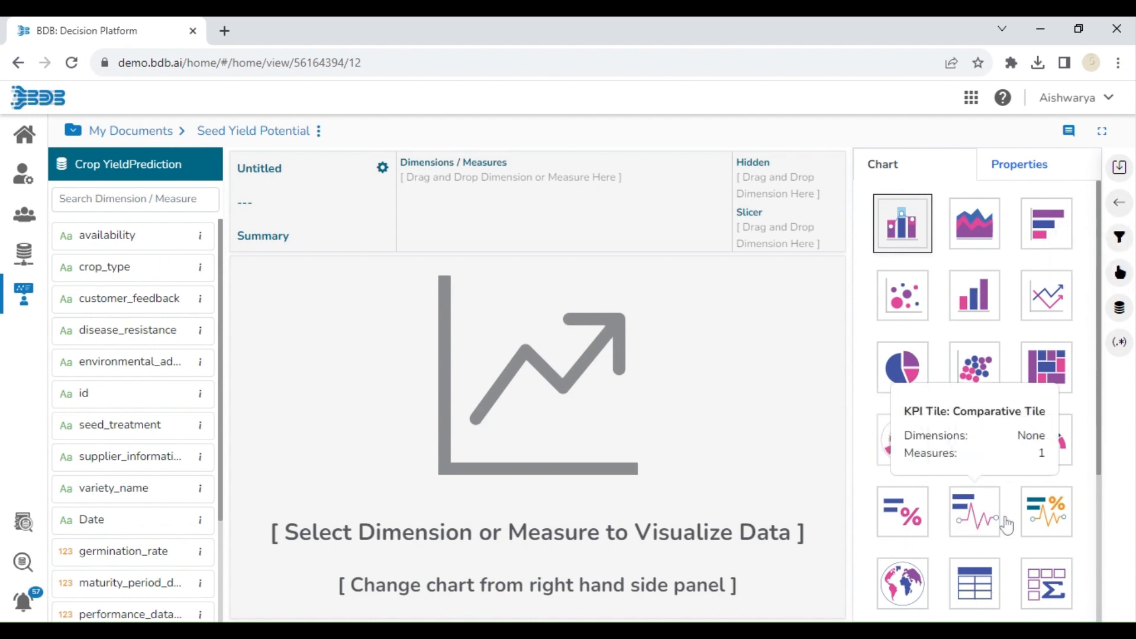
click(1042, 515)
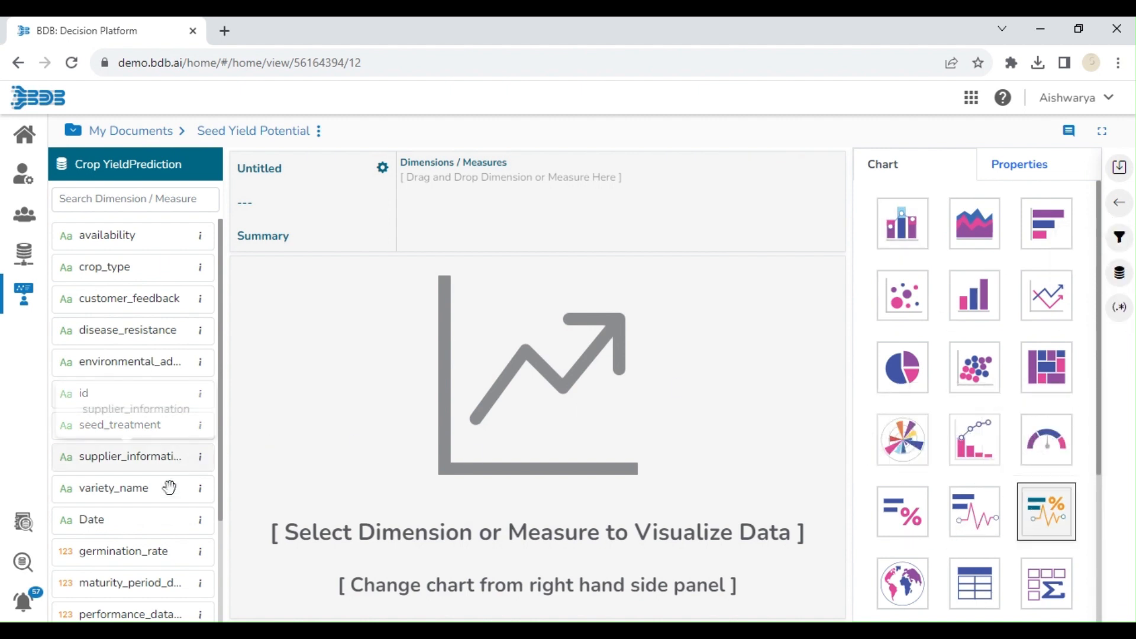
drag(148, 519, 450, 177)
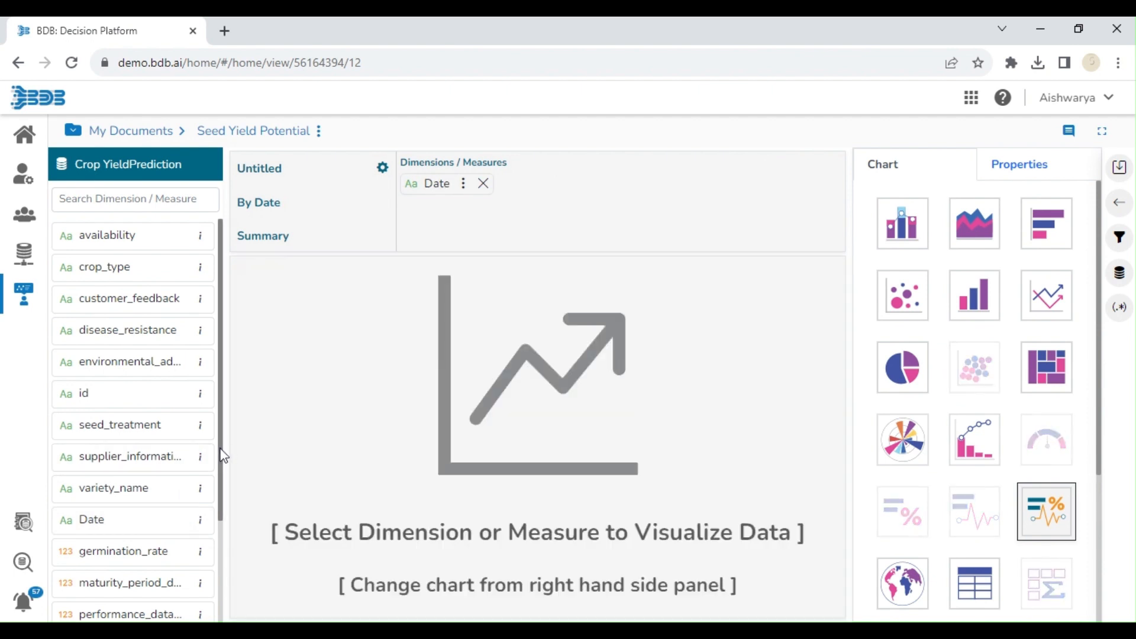
drag(222, 449, 207, 579)
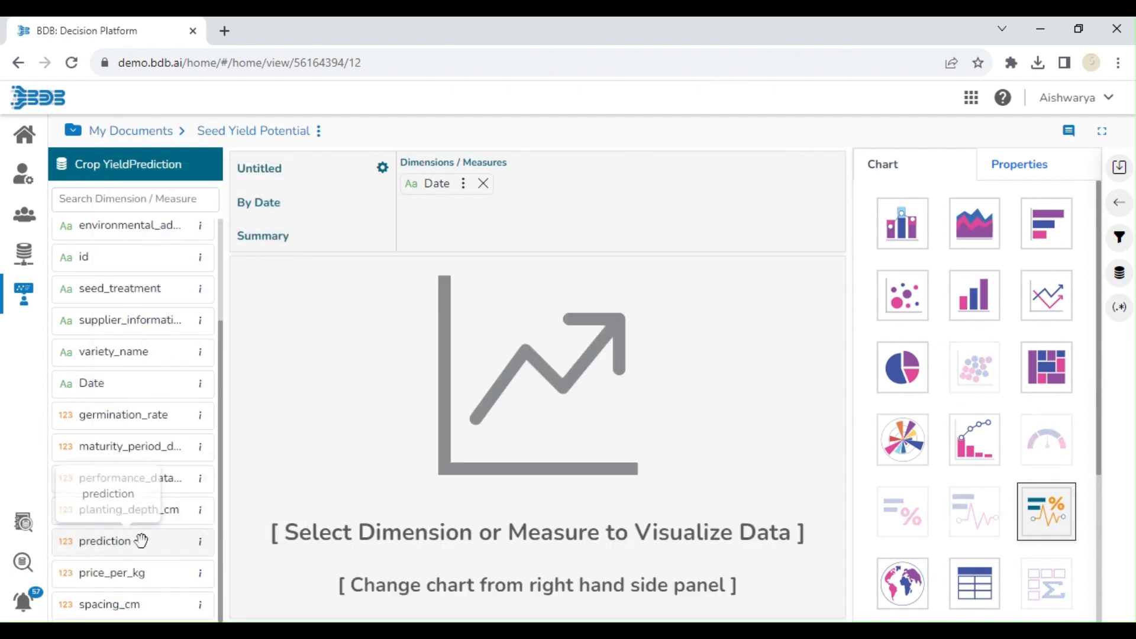
double_click(141, 540)
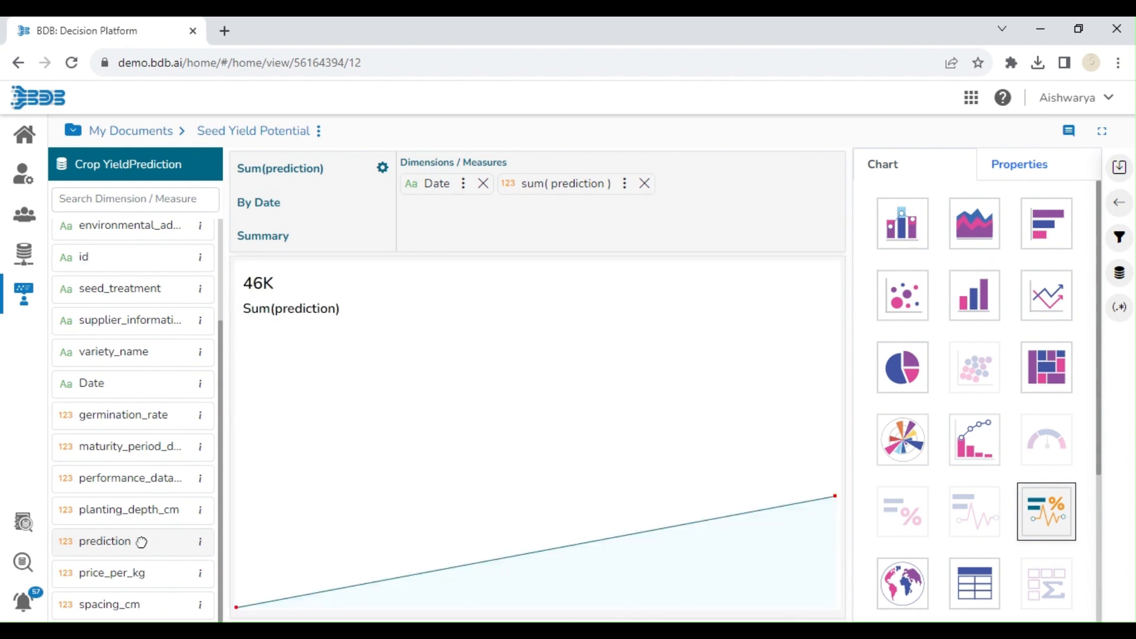
Set the date interval of the Date dimension to Month.
click(464, 184)
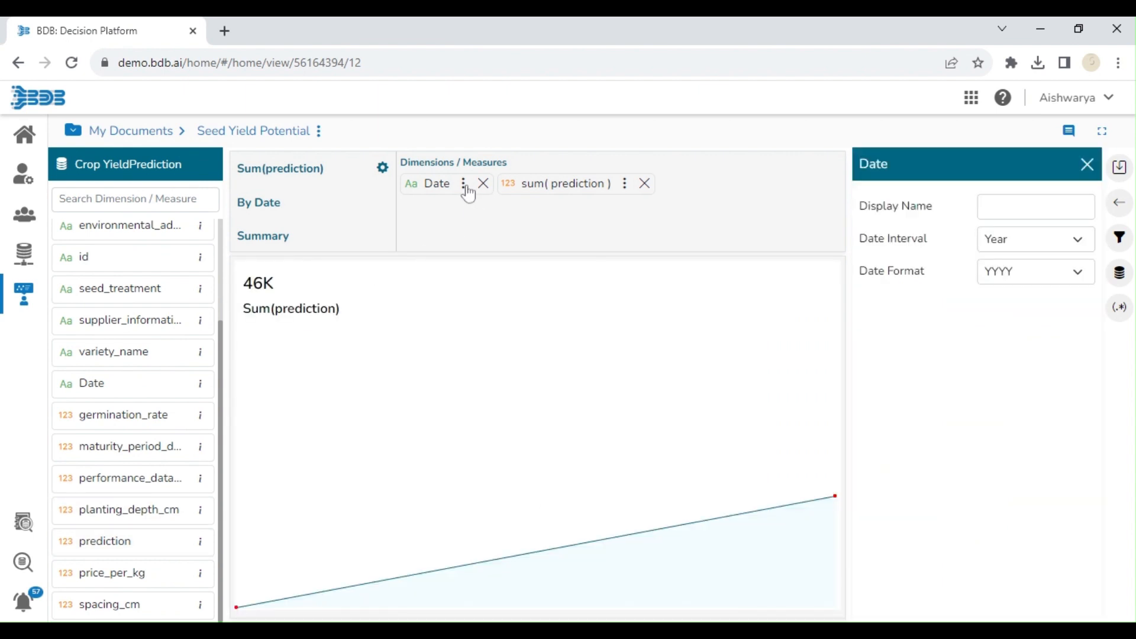
click(1033, 254)
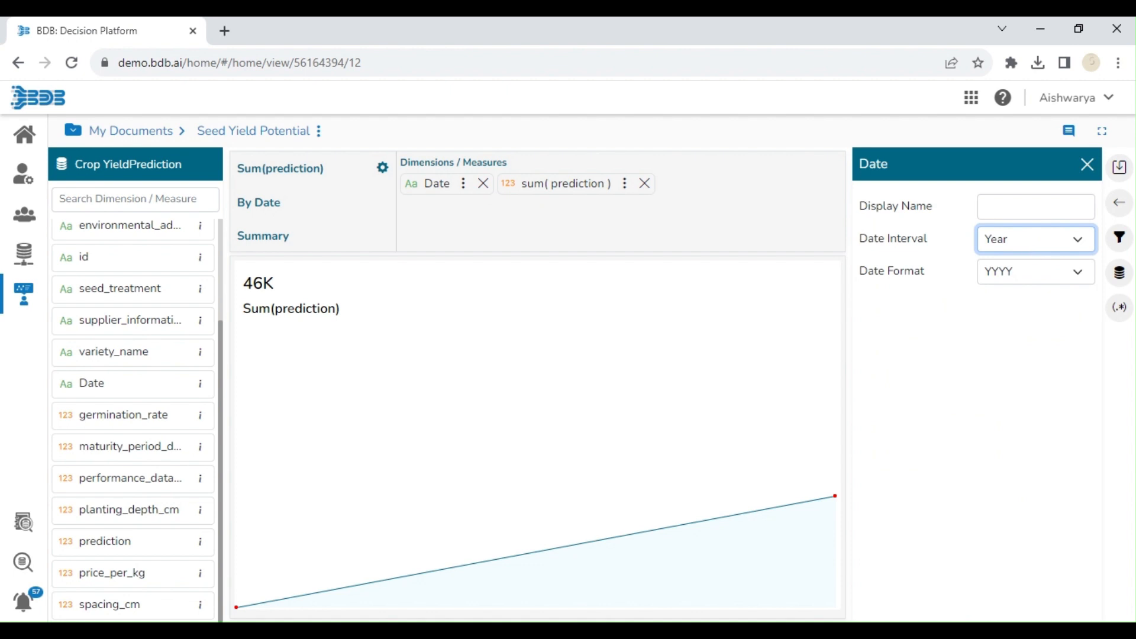
click(1026, 289)
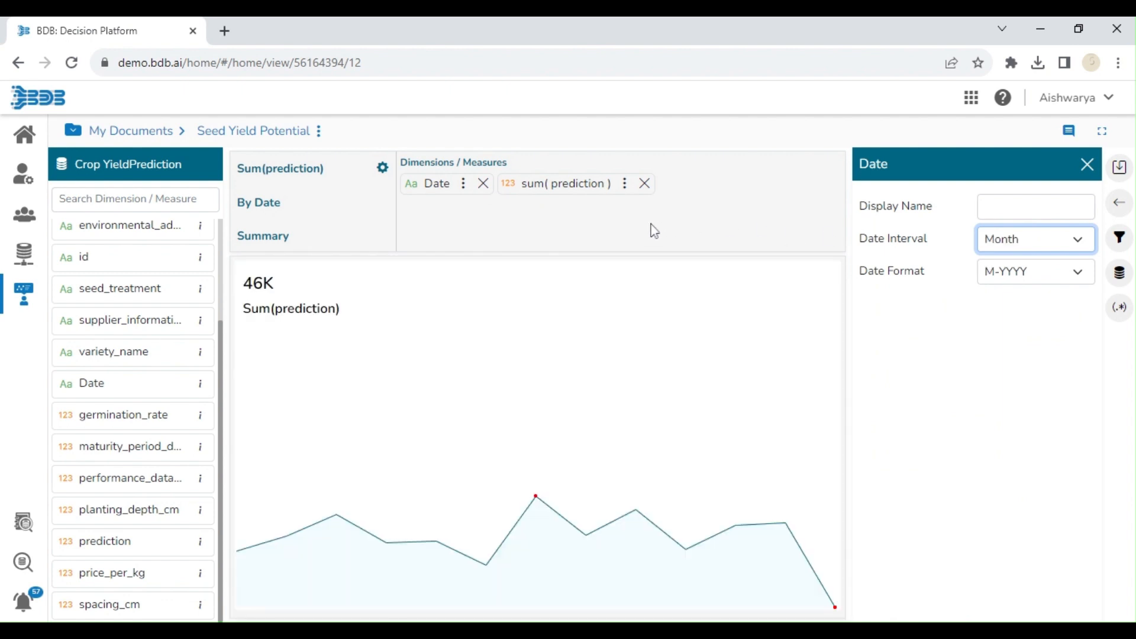
Give the sum of prediction measure the display name "Yield Potential(kg/ha)" and copy that name.
click(624, 183)
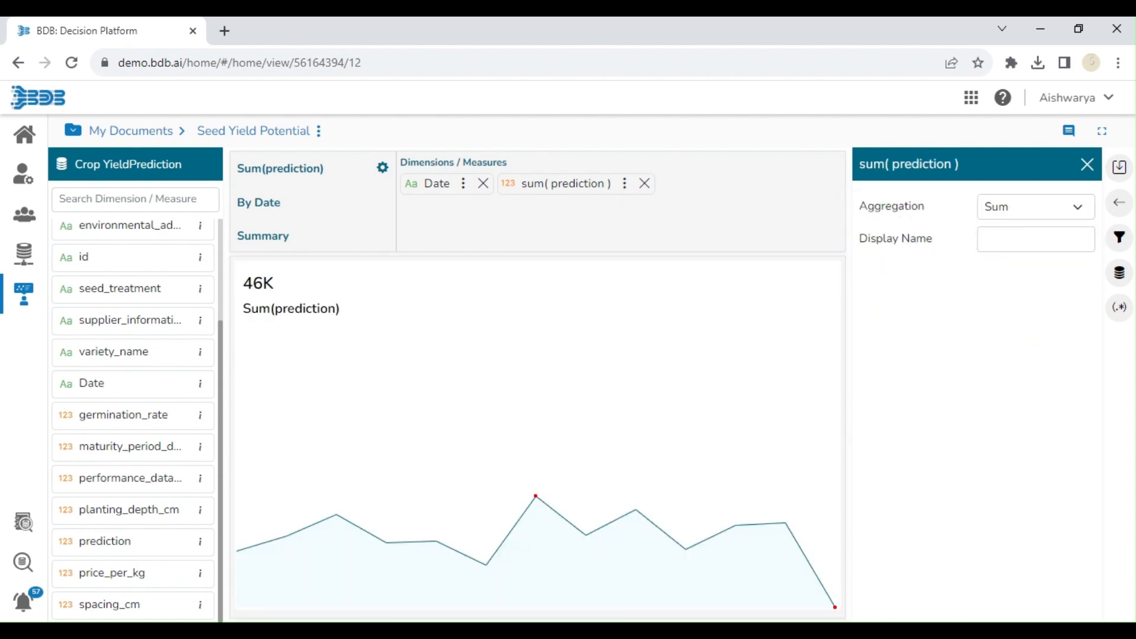
text(Yield)
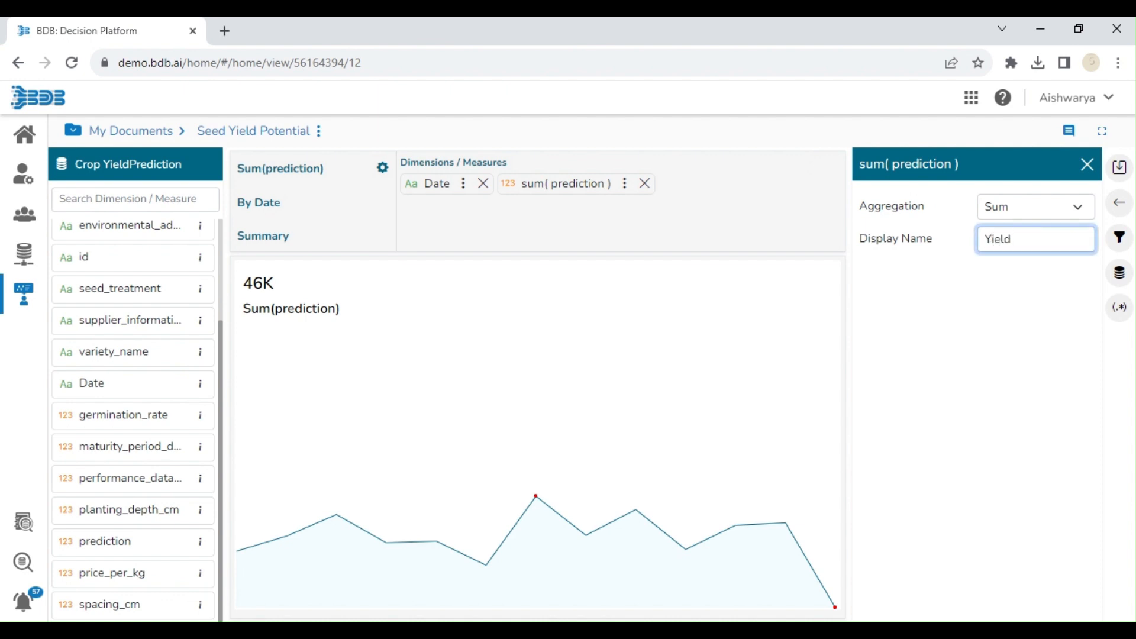
text( Potent)
text(ial)
text(())
text(k)
text(g)
text(/)
text(ha)
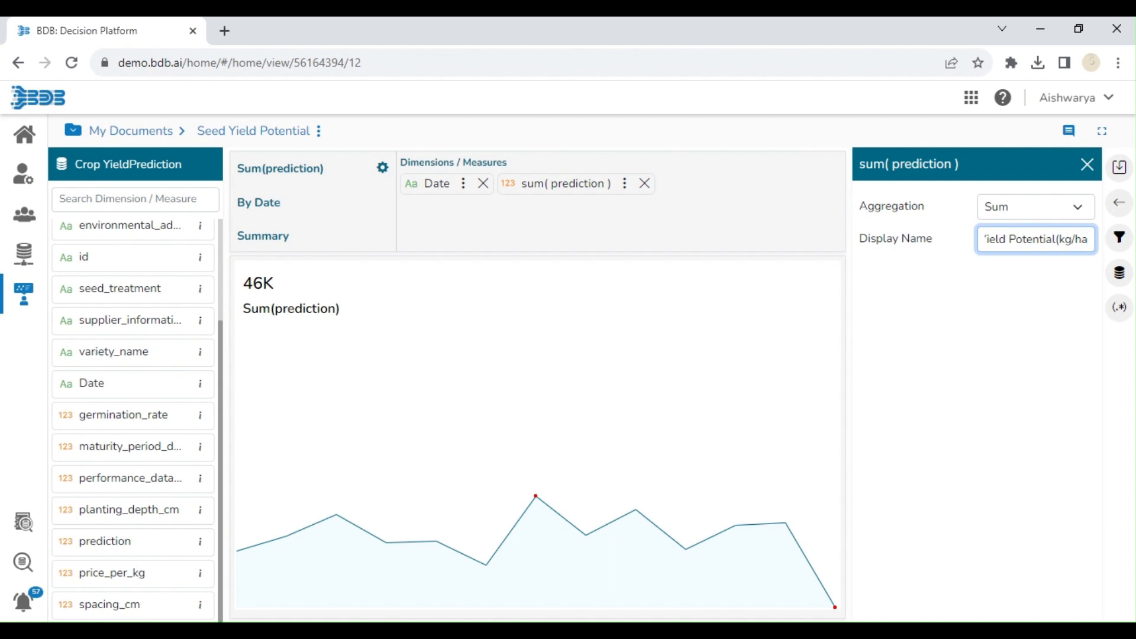
key(End)
key(ctrl+a)
key(ctrl+c)
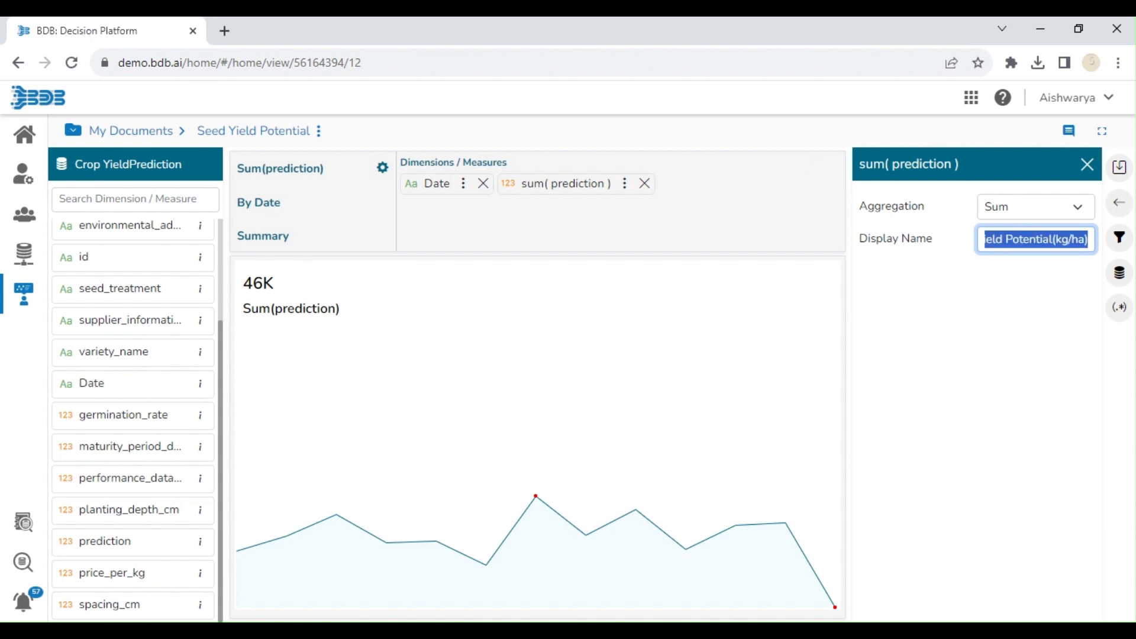
click(1086, 165)
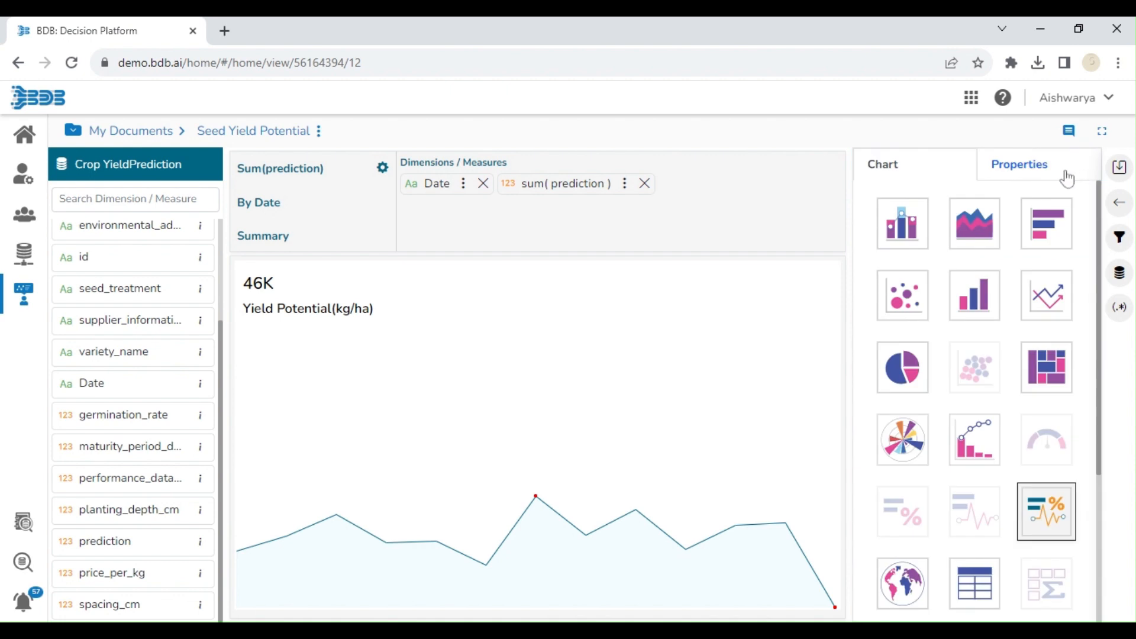
Set the KPI tile's label to "Total Yield Potential(kg/ha)" and copy the label text.
click(1065, 173)
click(1031, 238)
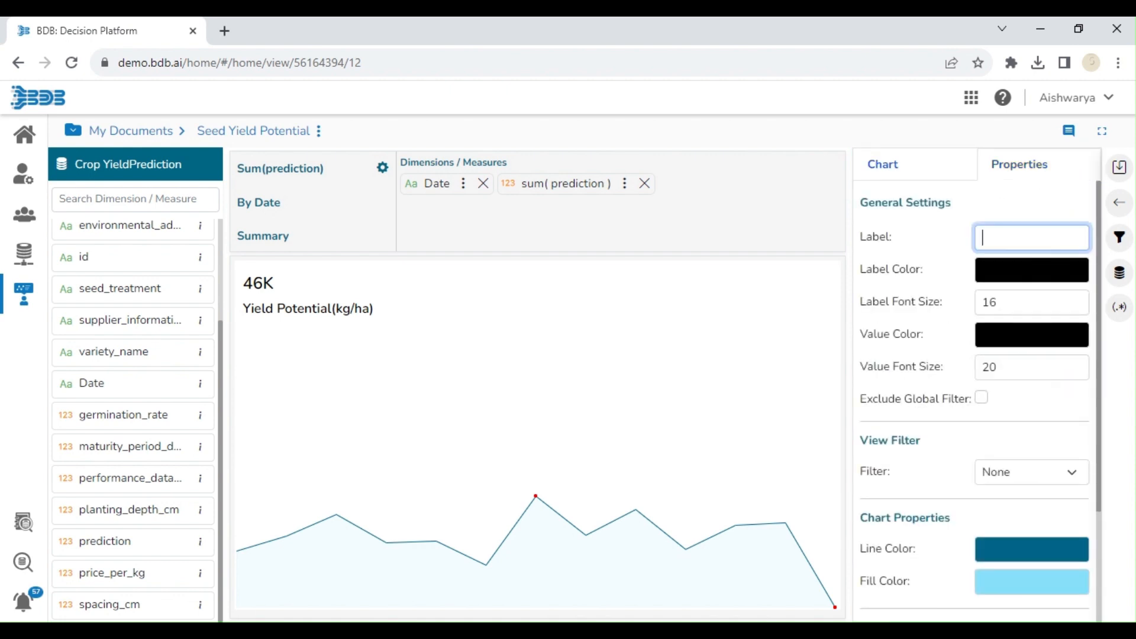
text(Total)
key(ctrl+v)
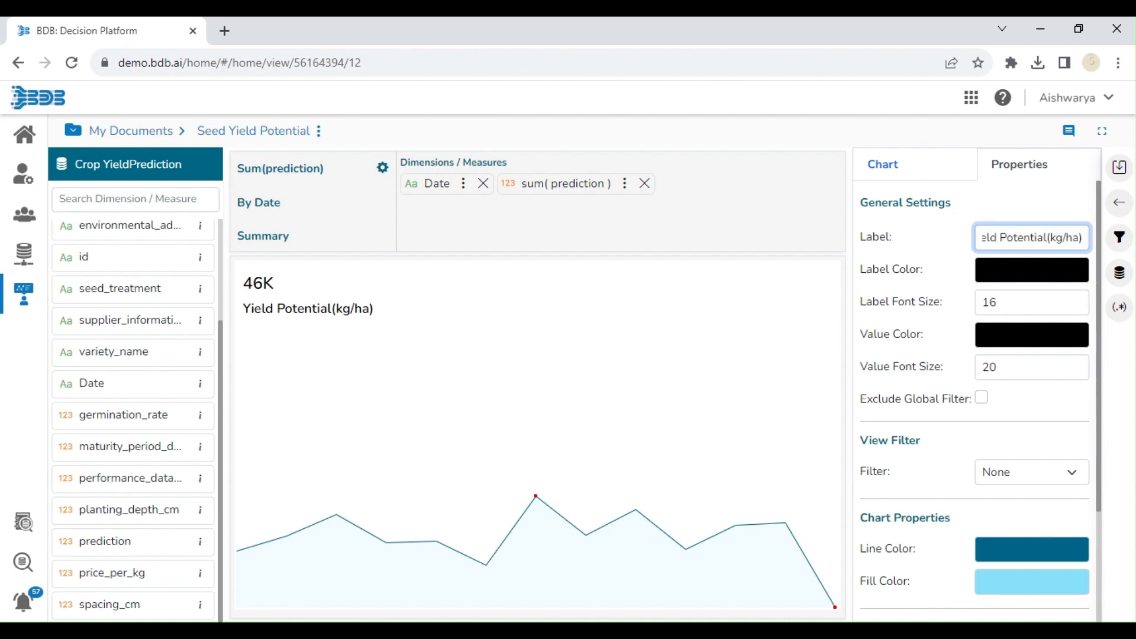
key(ctrl+a)
key(ctrl+c)
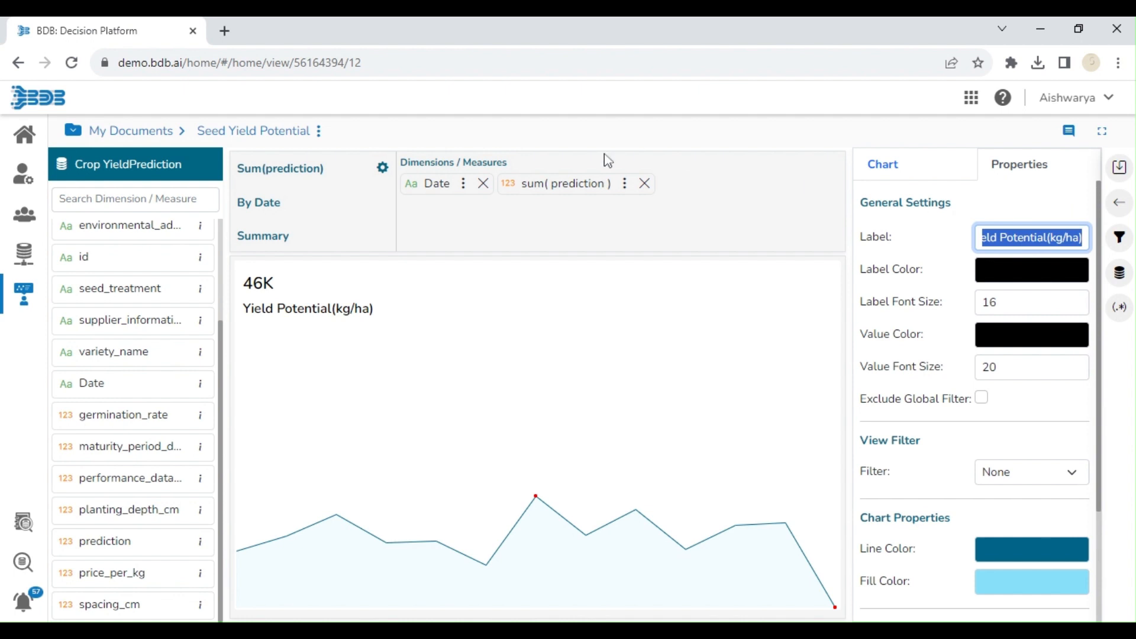
Title the view "Total Yield Potential(kg/ha)", clear its description, and save it to the story.
click(383, 169)
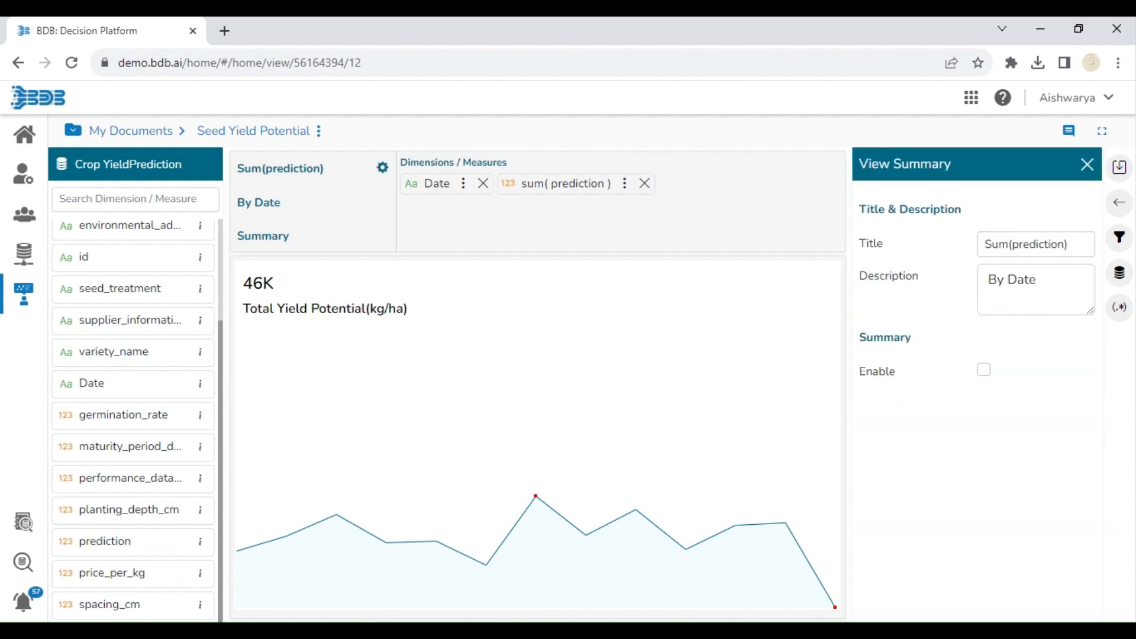
triple_click(1030, 244)
key(BackSpace)
key(ctrl+v)
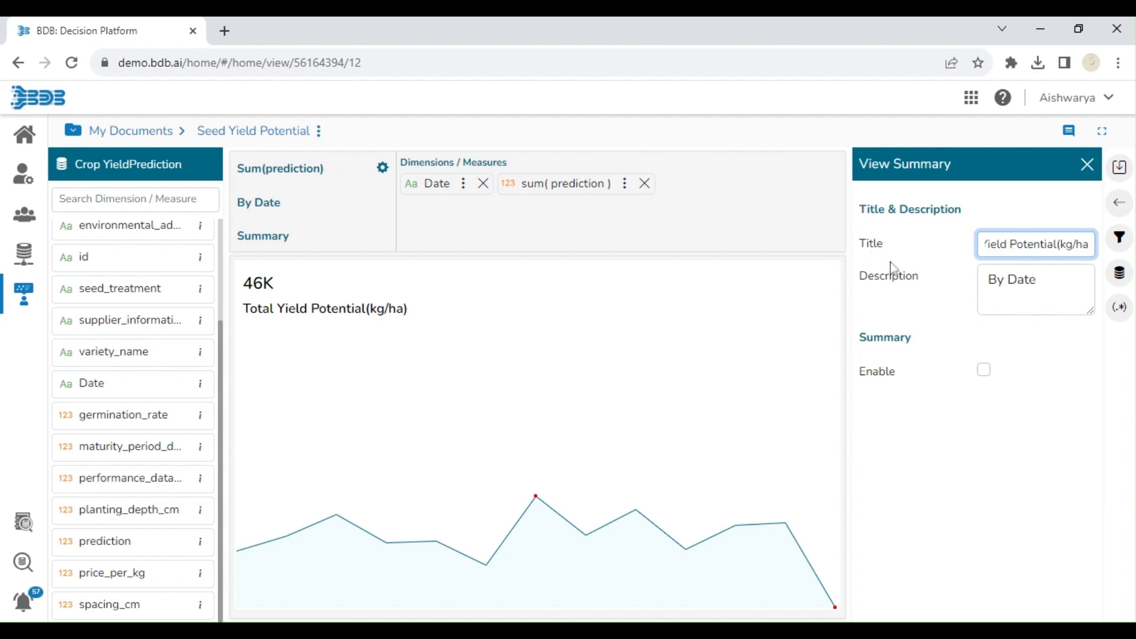
key(Tab)
key(BackSpace)
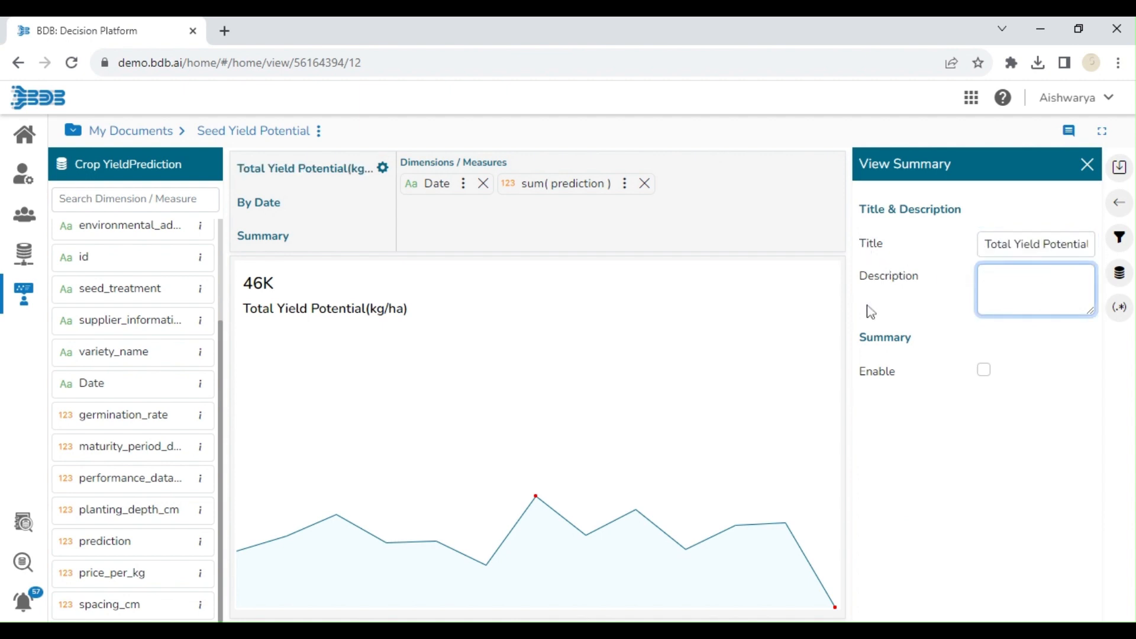
click(1086, 167)
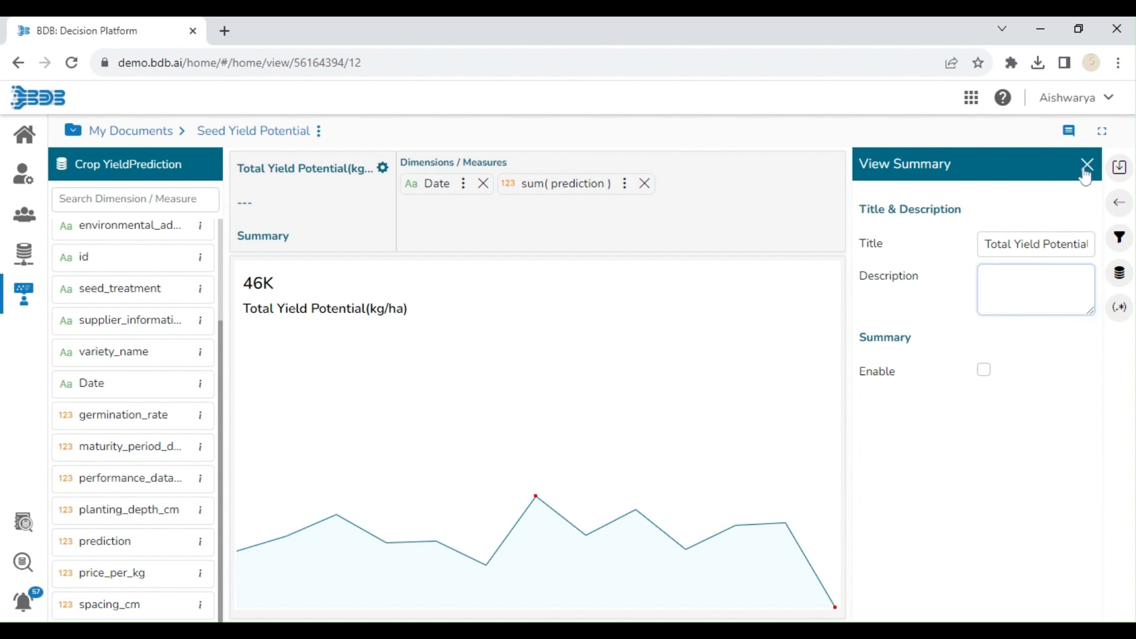
click(1119, 168)
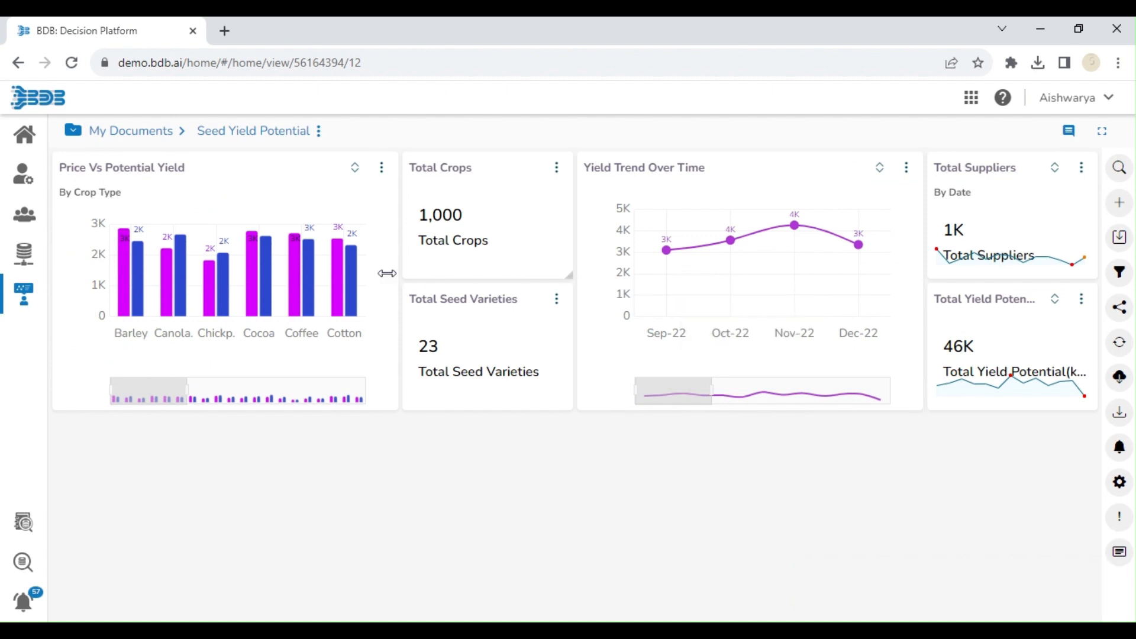
Edit the Price Vs Potential Yield chart so the prediction measure's display name is "Yield Potential (Kg/ha))", and save the view.
click(381, 168)
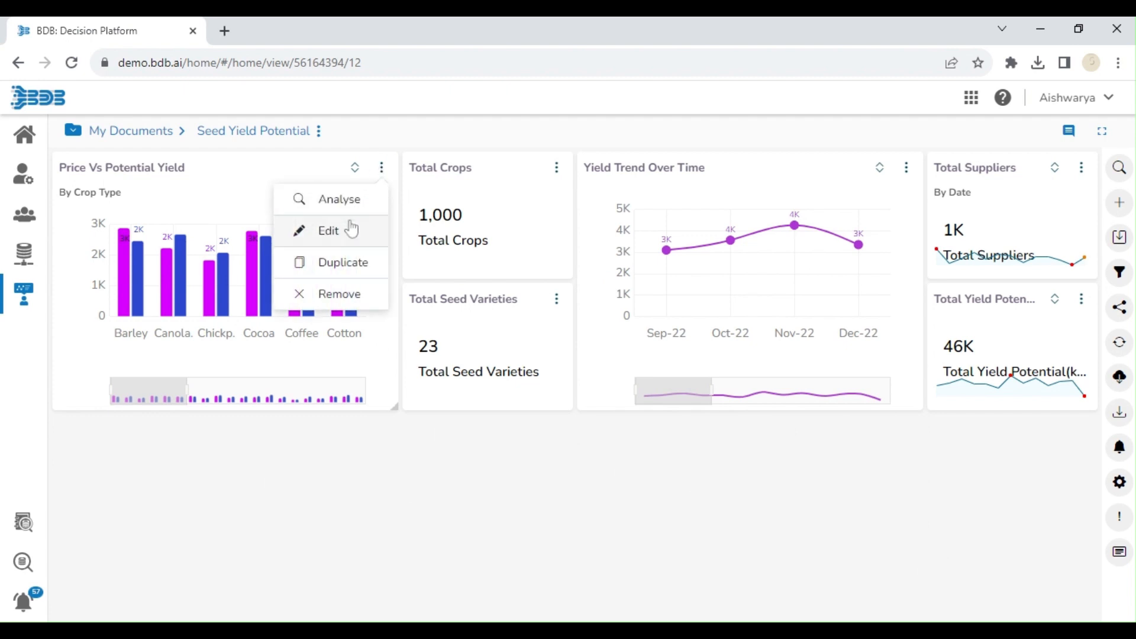
click(350, 229)
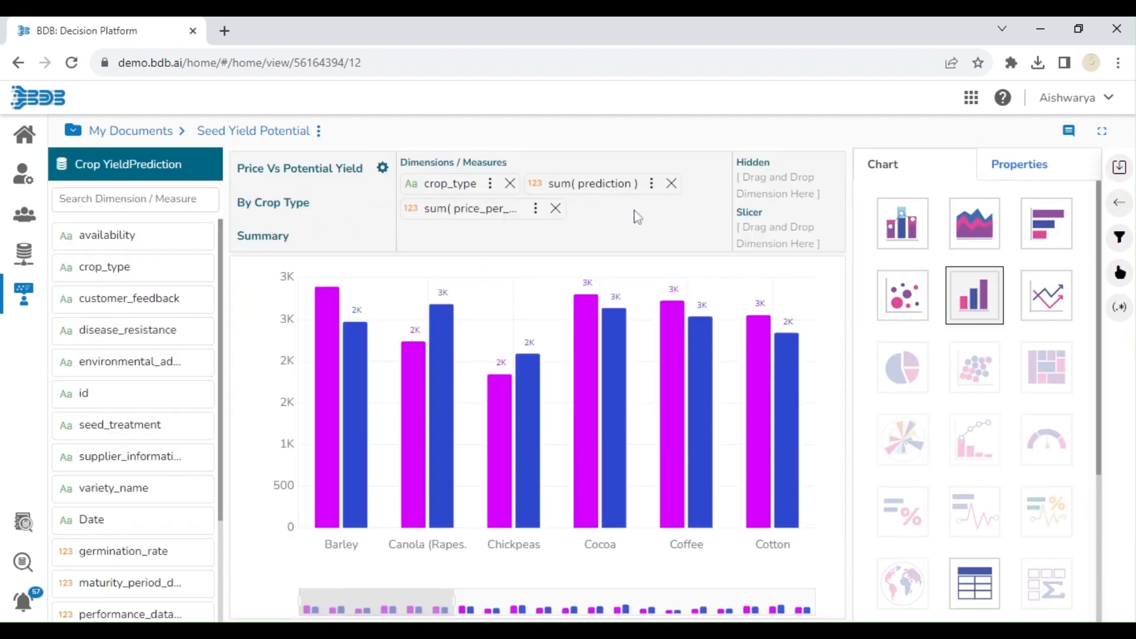
click(651, 184)
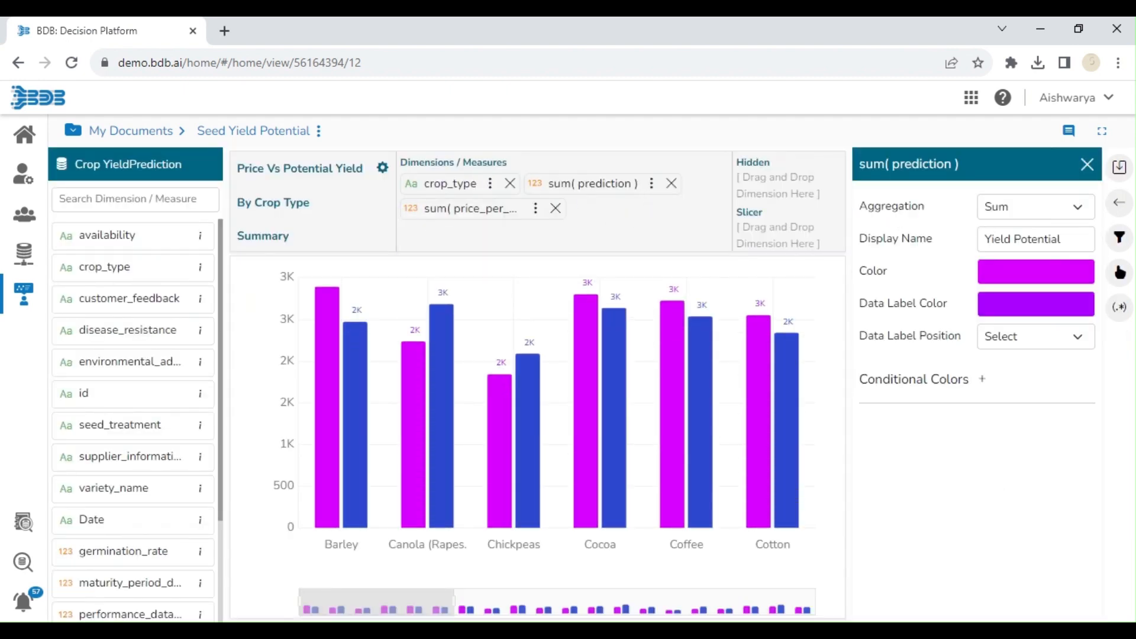
click(1062, 239)
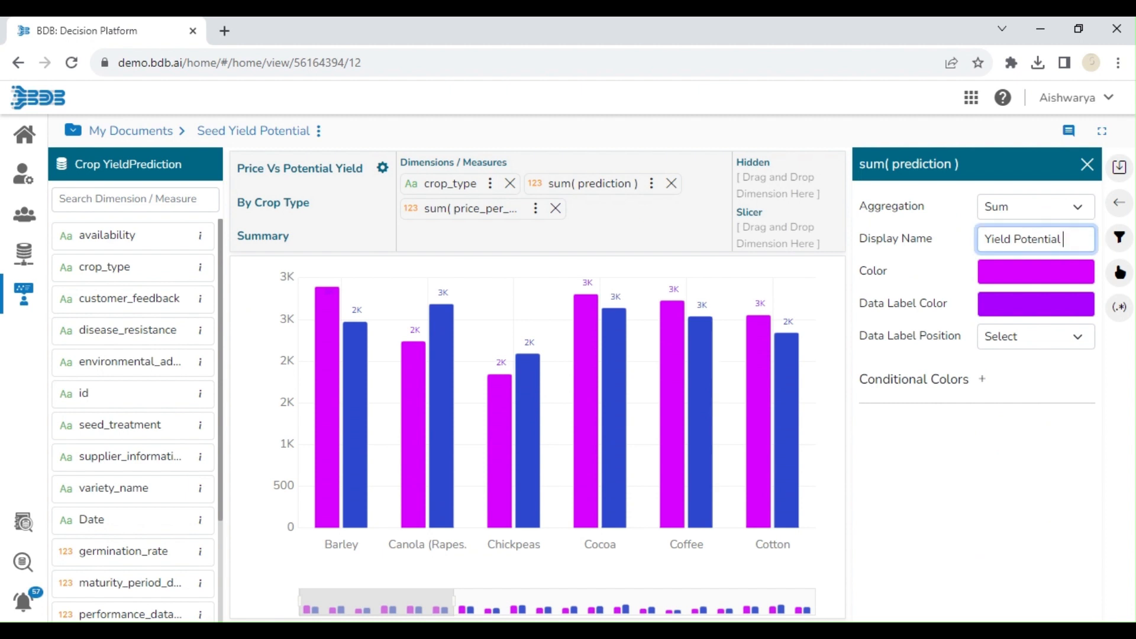
text(())
text(K)
text(g/ha)
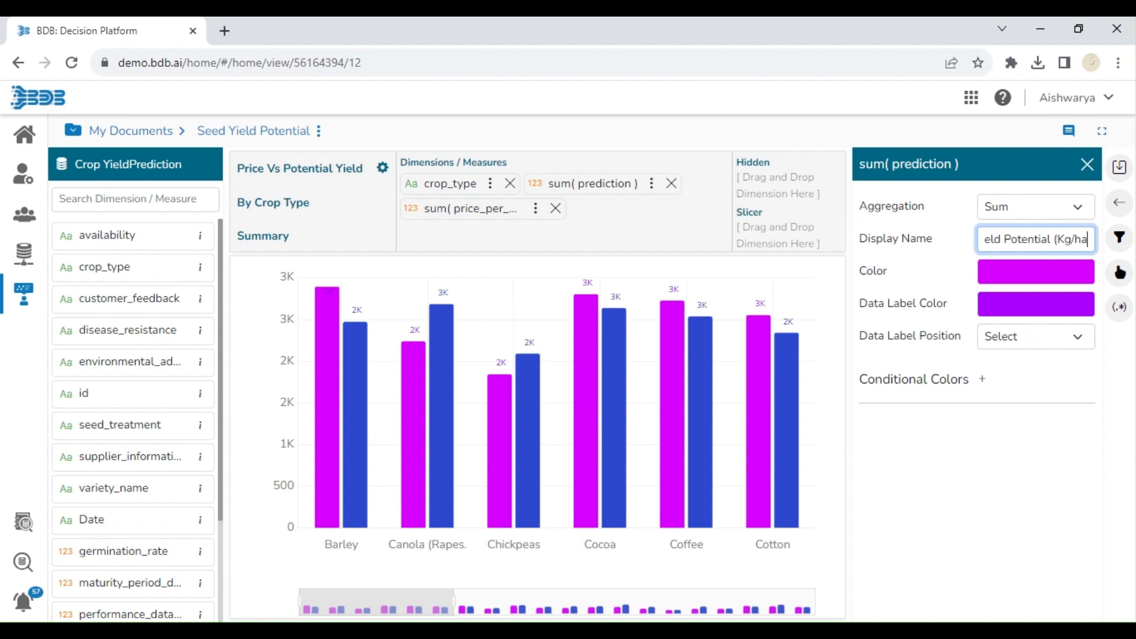
key(Right)
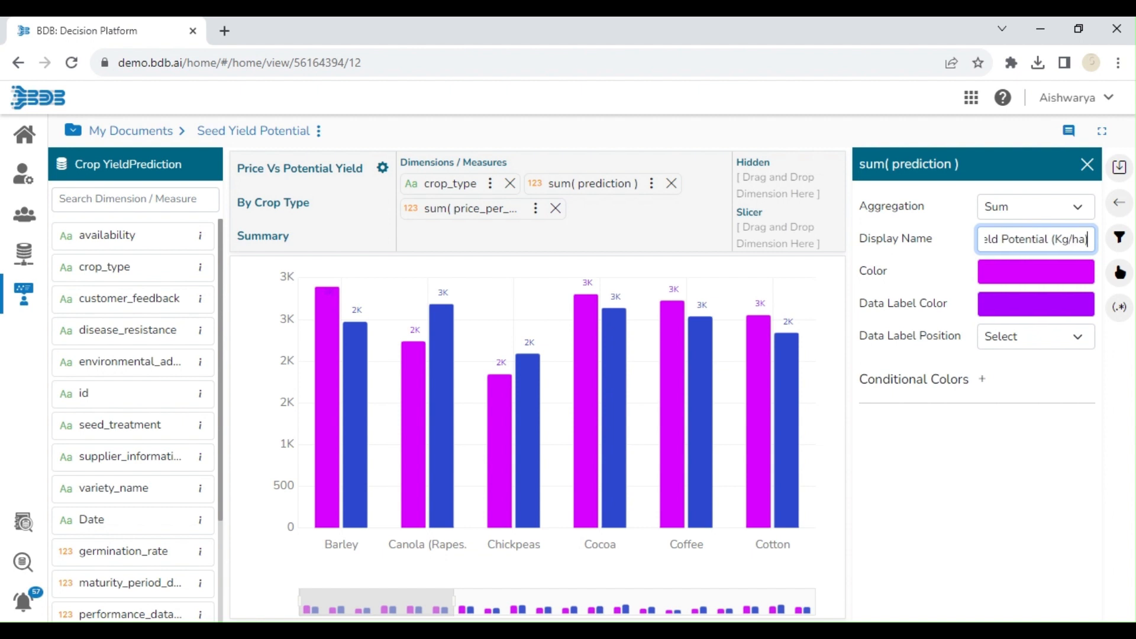
text())
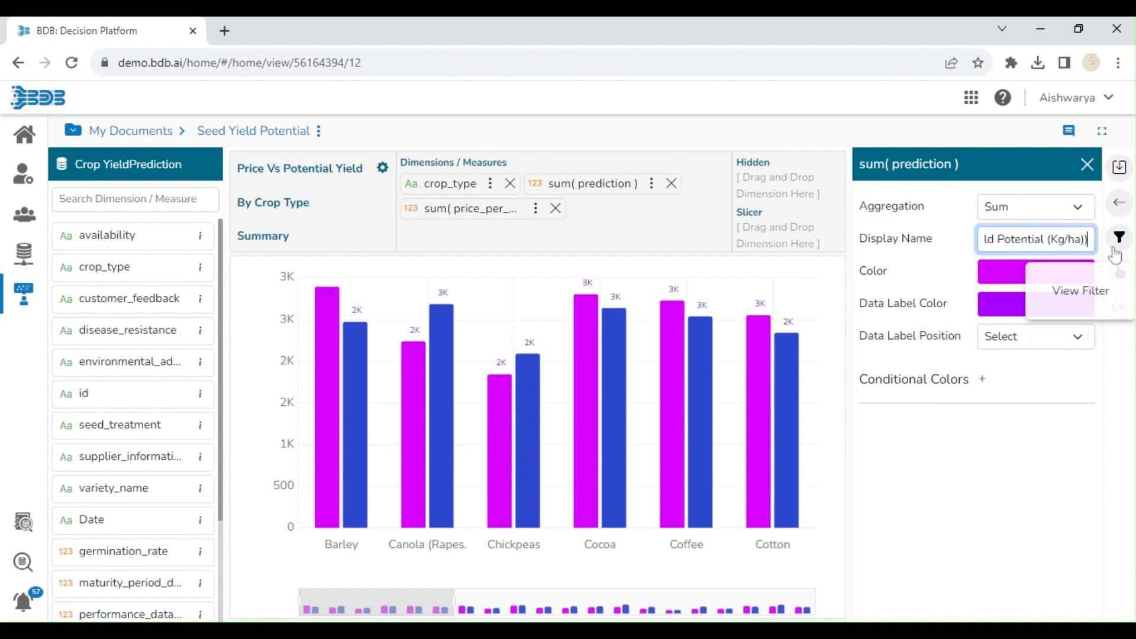
click(1112, 184)
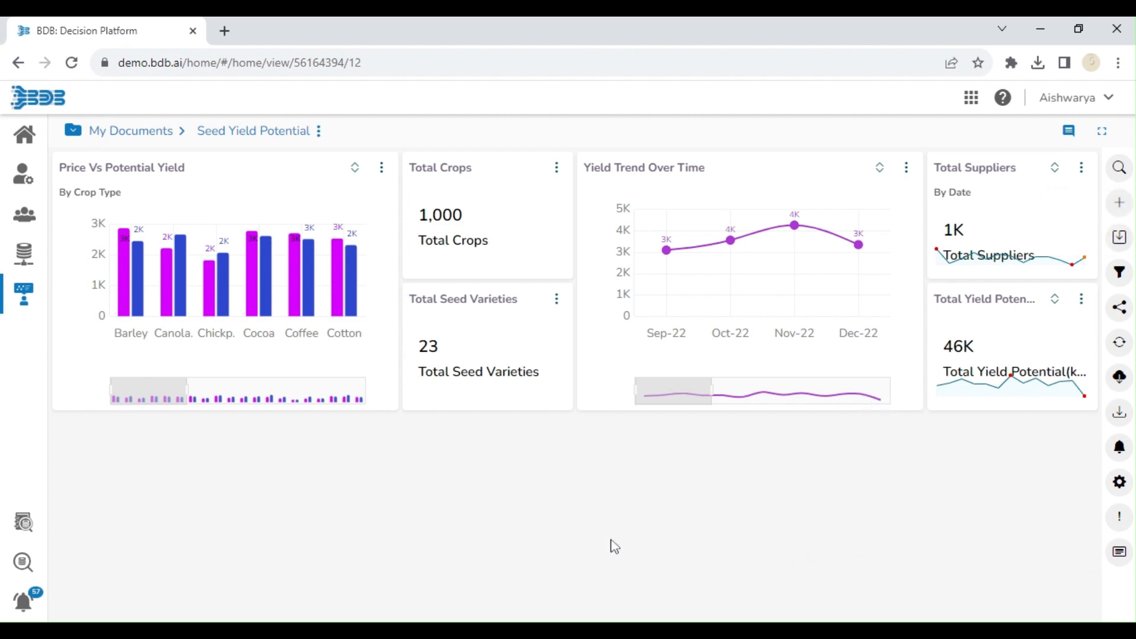
Create a new horizontal bar chart view showing the sum of prediction by disease_resistance.
double_click(633, 581)
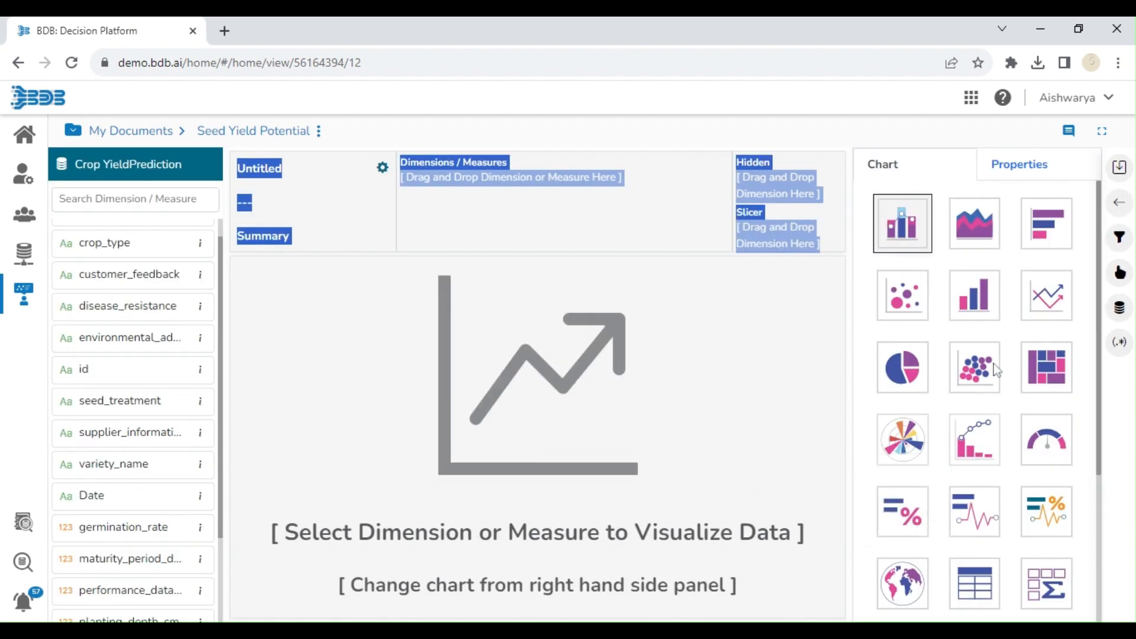
click(1064, 231)
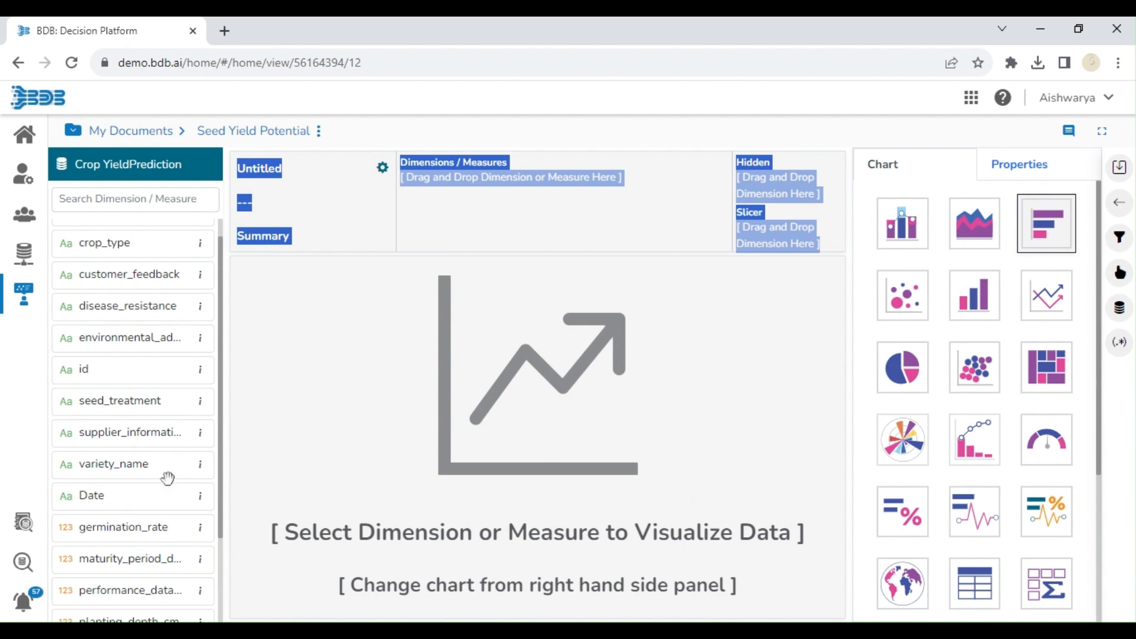
click(135, 311)
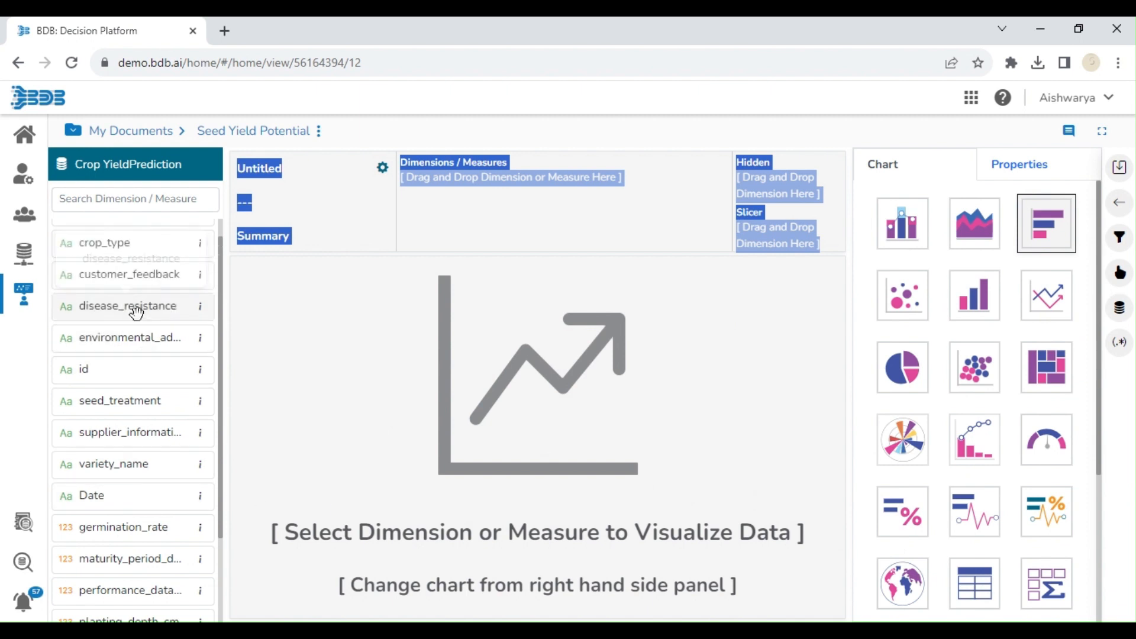
drag(223, 460, 221, 573)
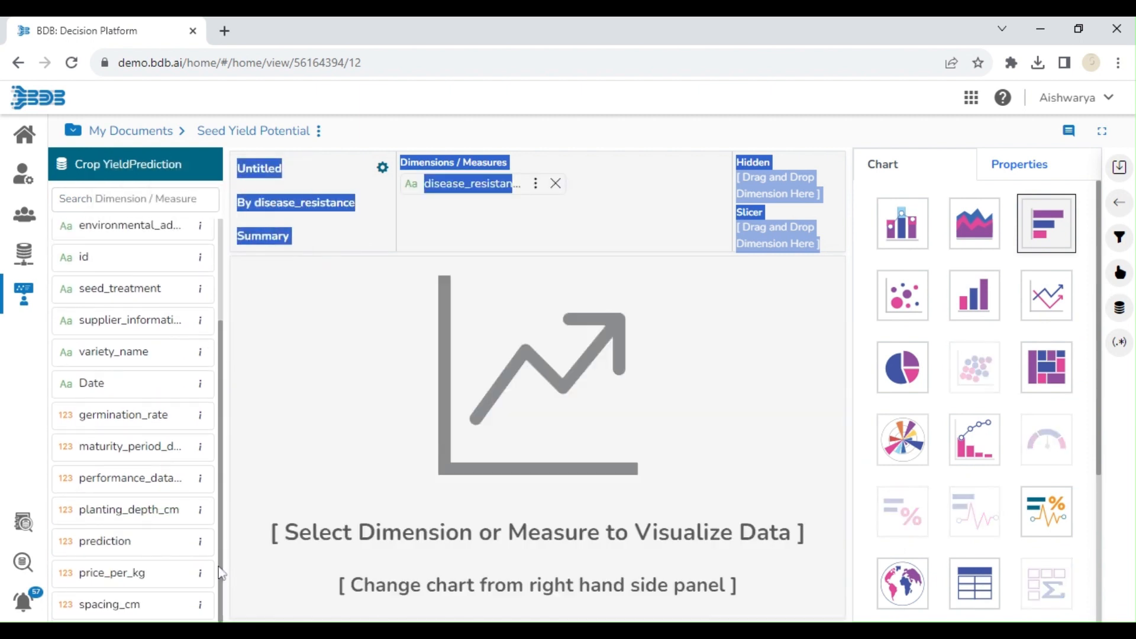
click(161, 547)
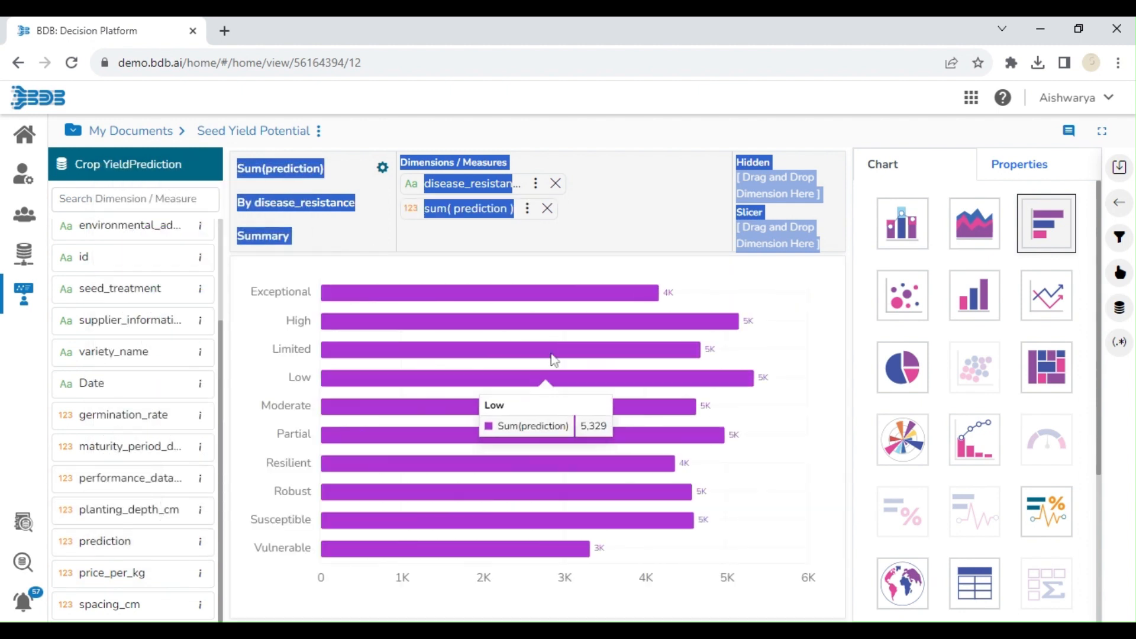
click(384, 223)
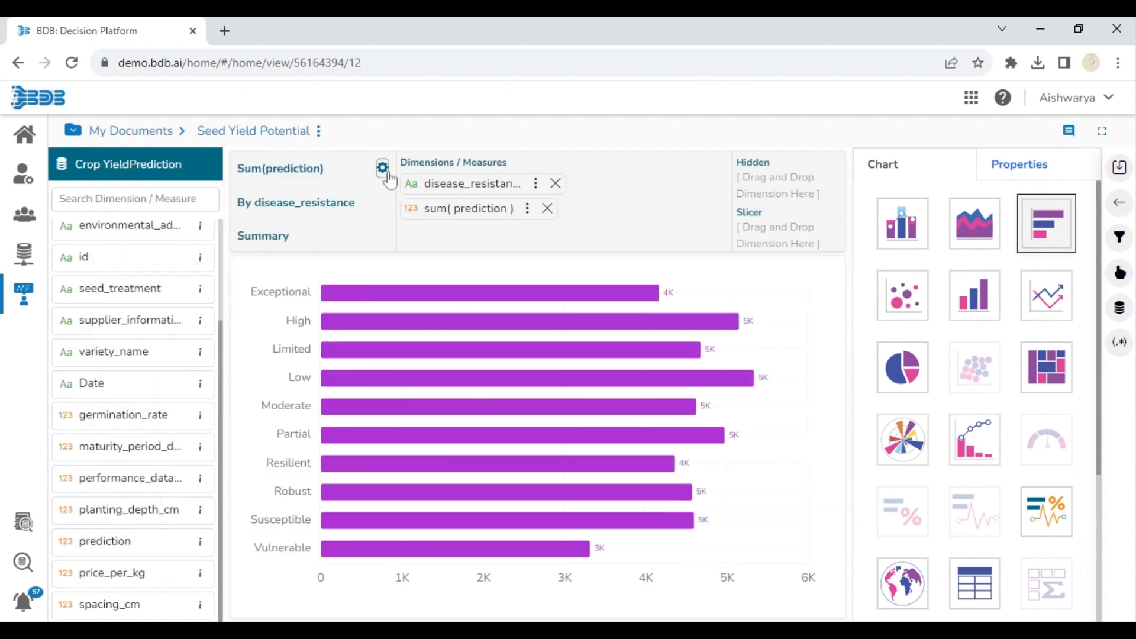
Title the view "Yield Predicted" and set its description to "By Disease Resistance".
click(383, 168)
triple_click(1026, 244)
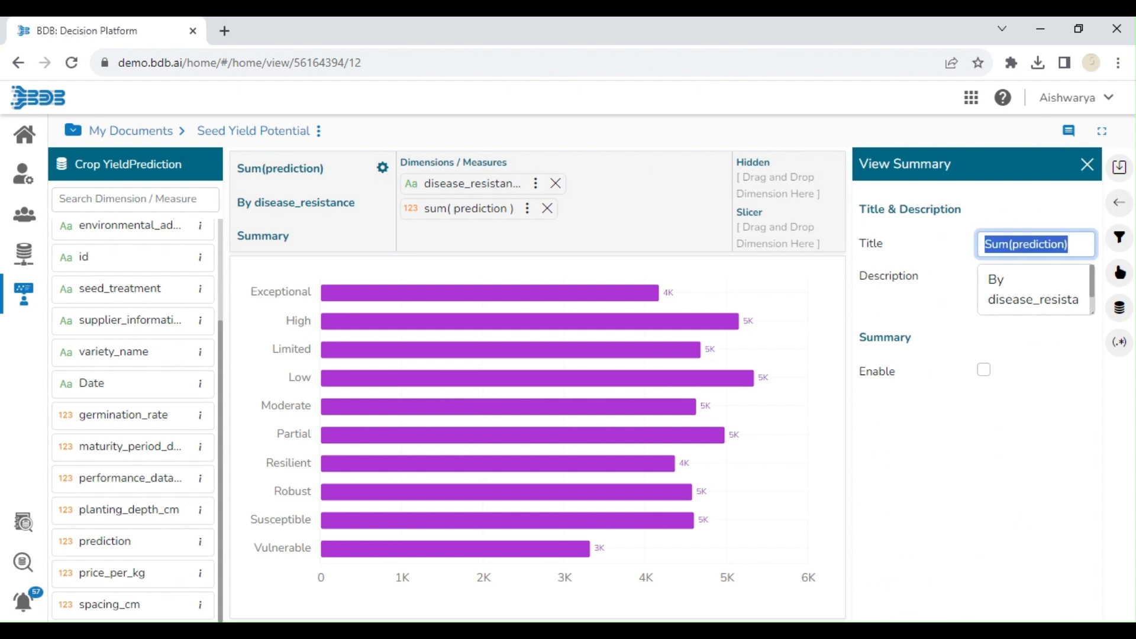
key(BackSpace)
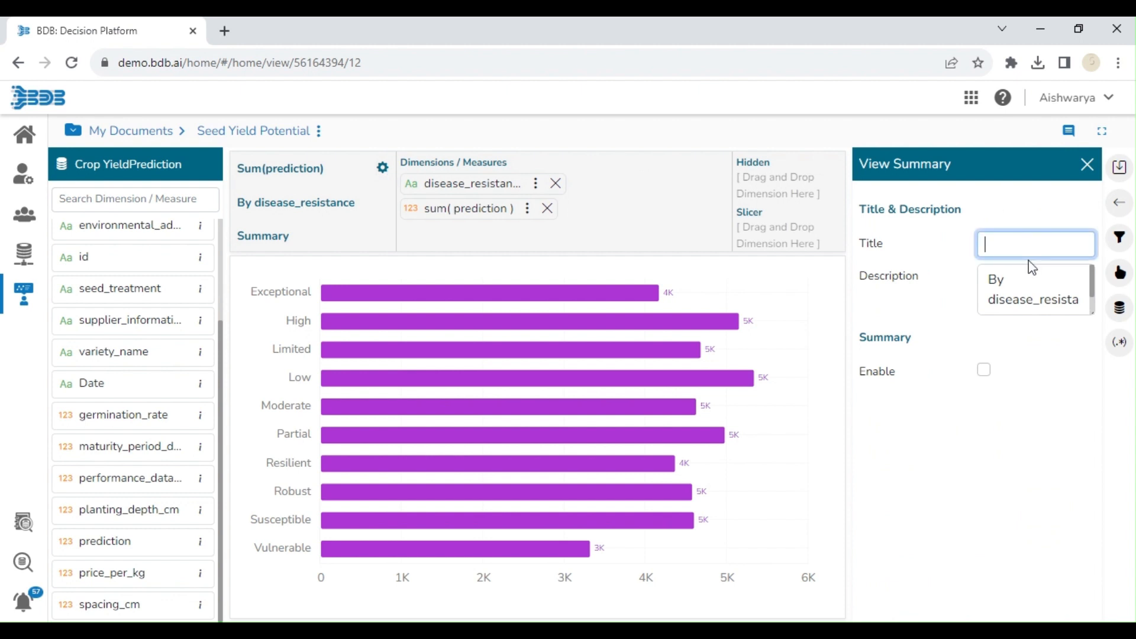
text(Yield Predicy)
key(BackSpace)
text(ted)
double_click(1033, 300)
key(BackSpace)
text(Dis)
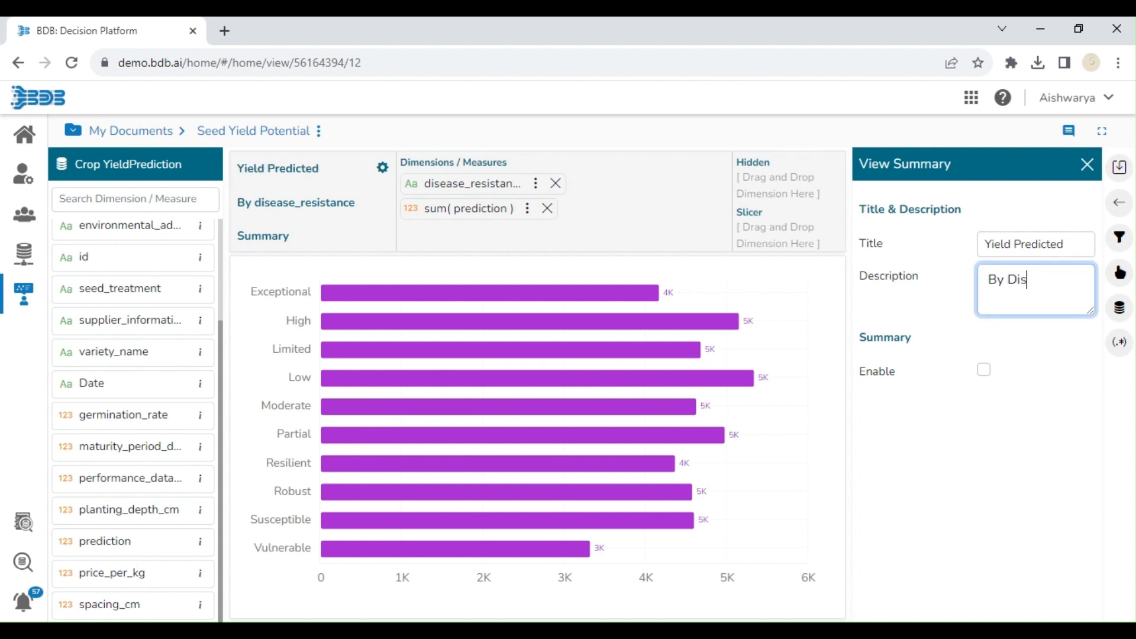
text(ease Resistance)
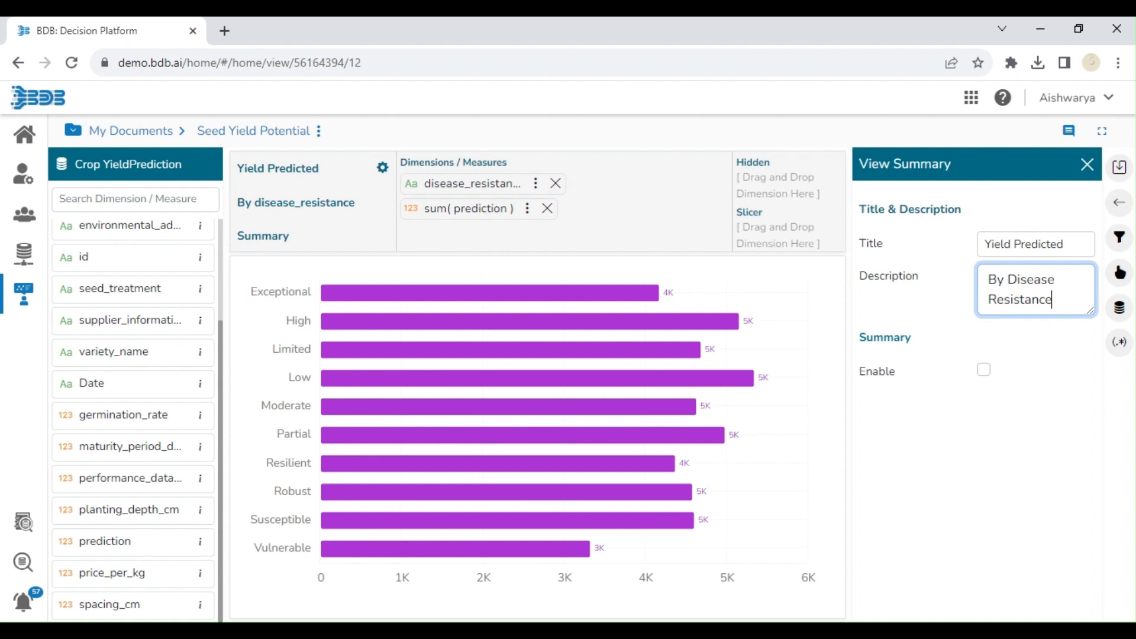
click(1087, 164)
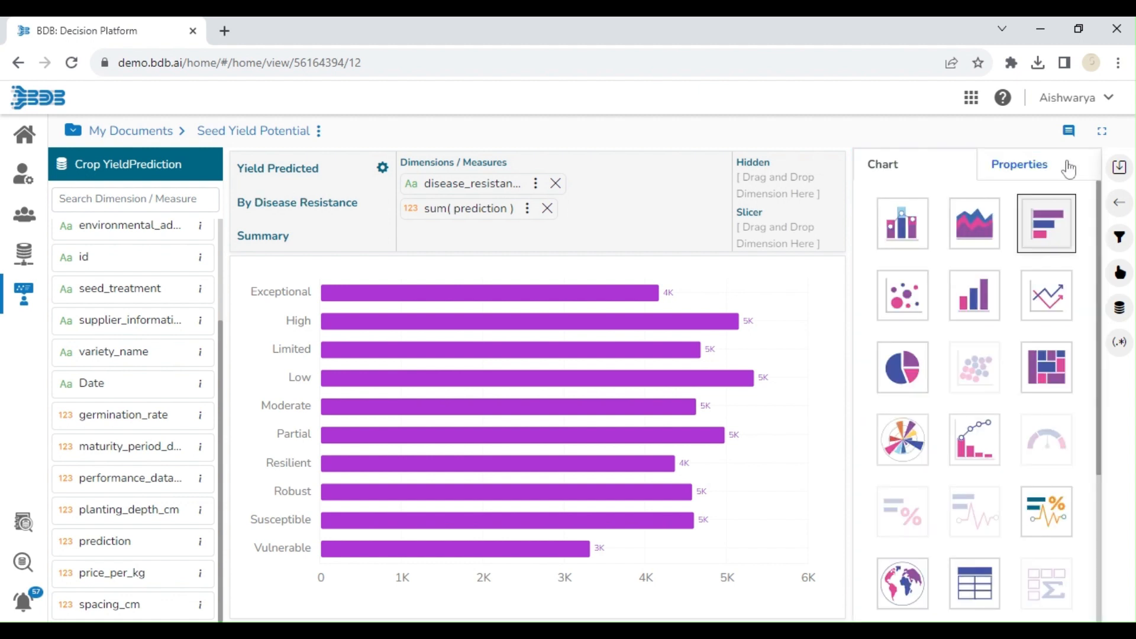
Set the bar chart's value axis precision to 2.
click(1068, 169)
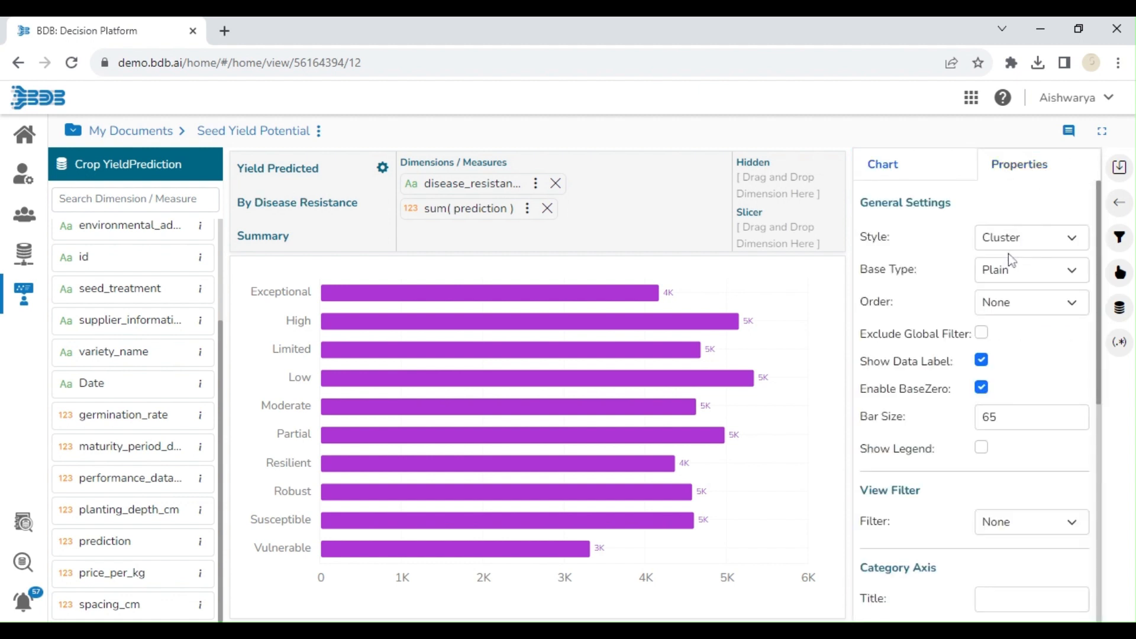
click(1009, 247)
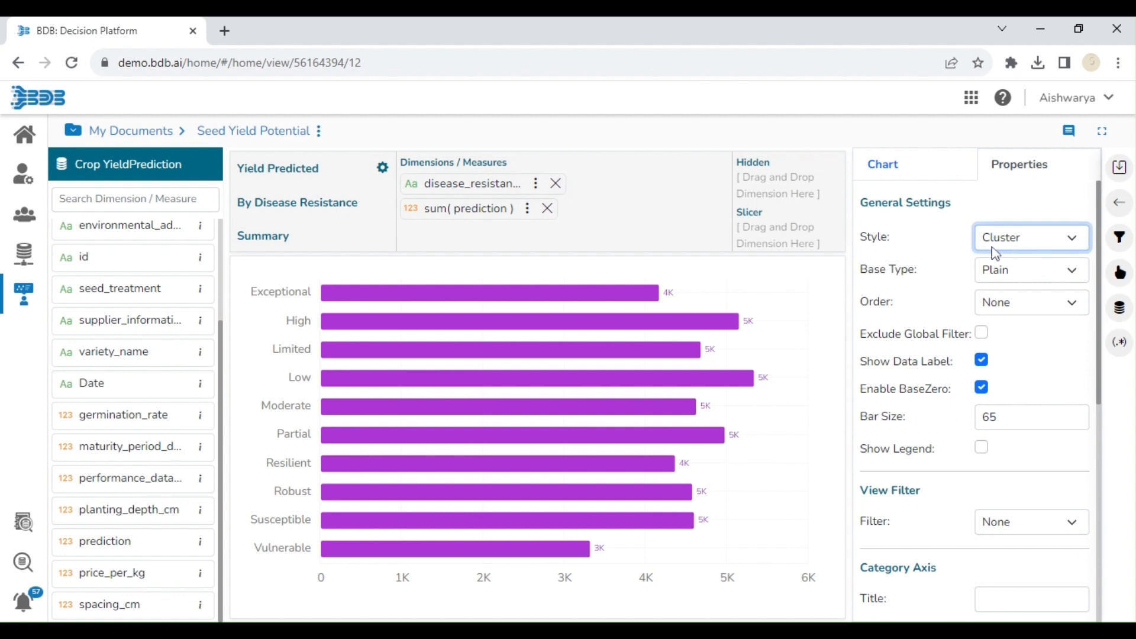
click(960, 244)
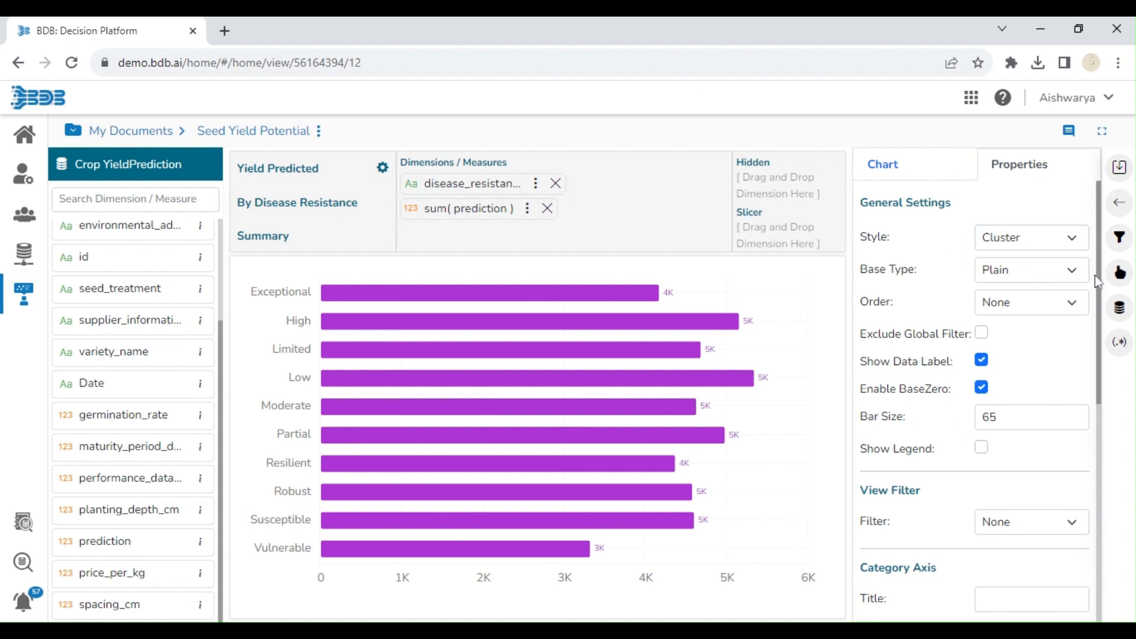
drag(1096, 275, 1085, 455)
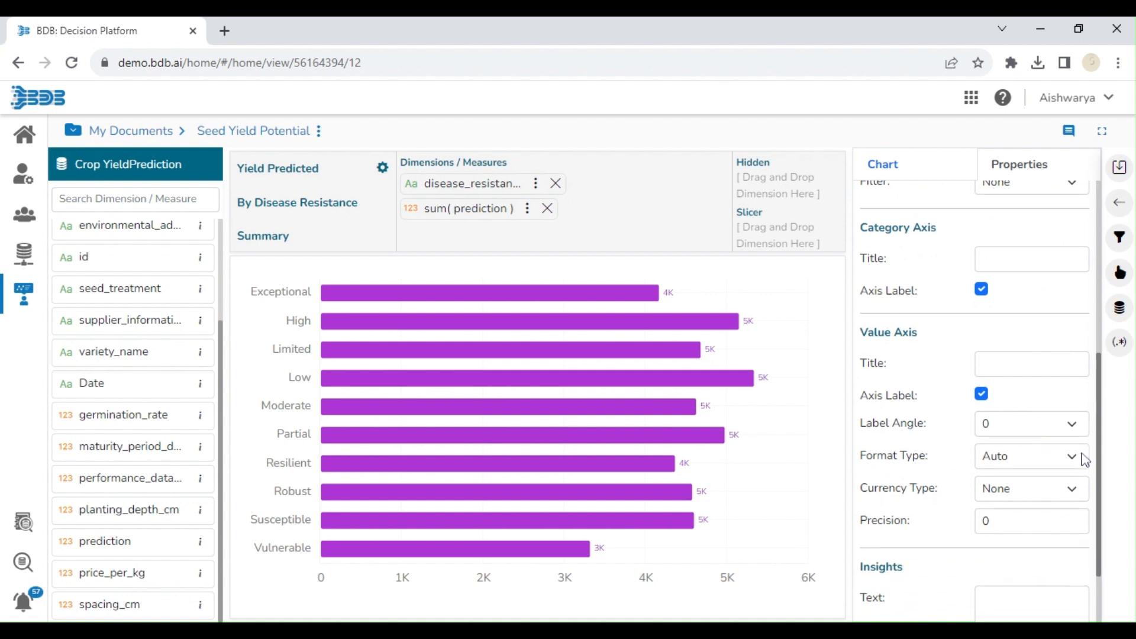
scroll(1084, 485, down, 3)
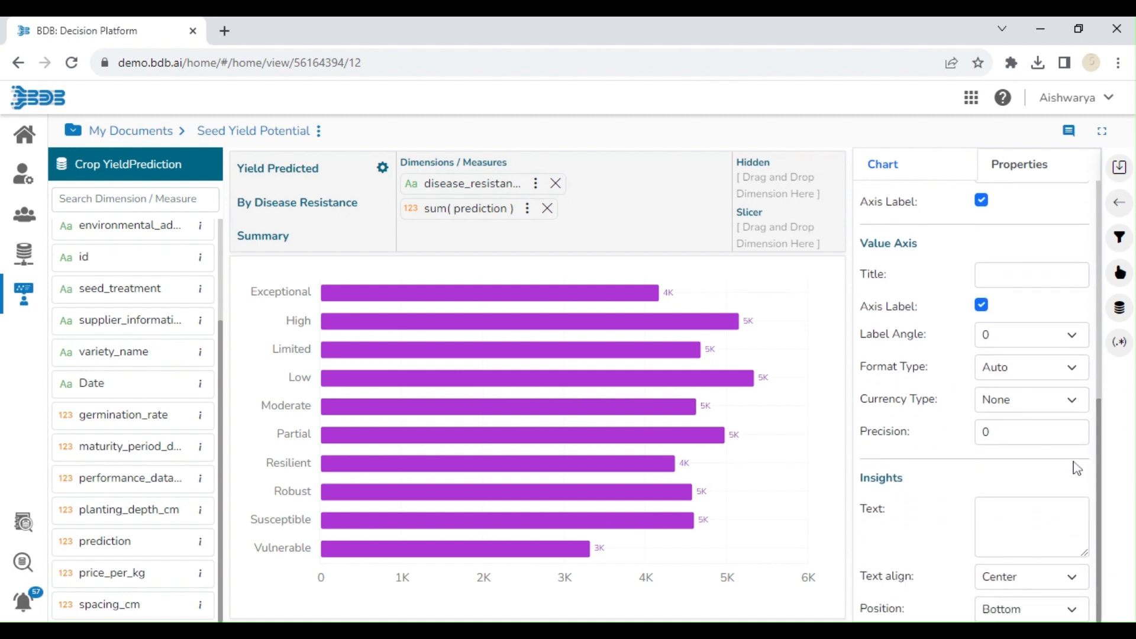
click(1075, 429)
click(1076, 428)
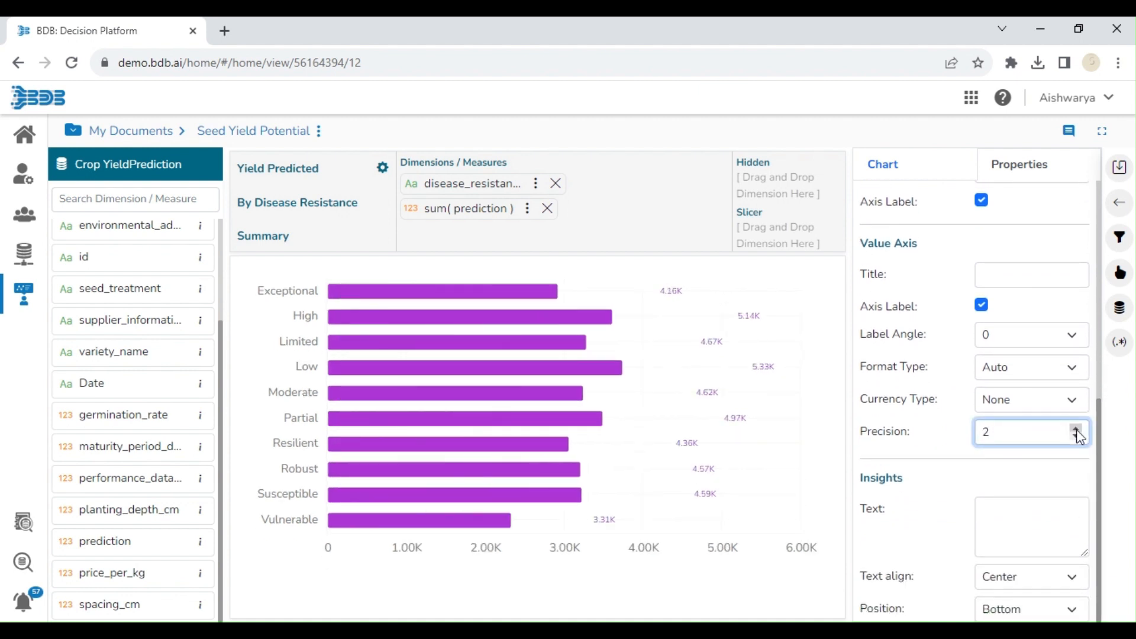
drag(1098, 426, 1100, 219)
Set the display name of the disease_resistance dimension to "Disease Resistance".
click(534, 186)
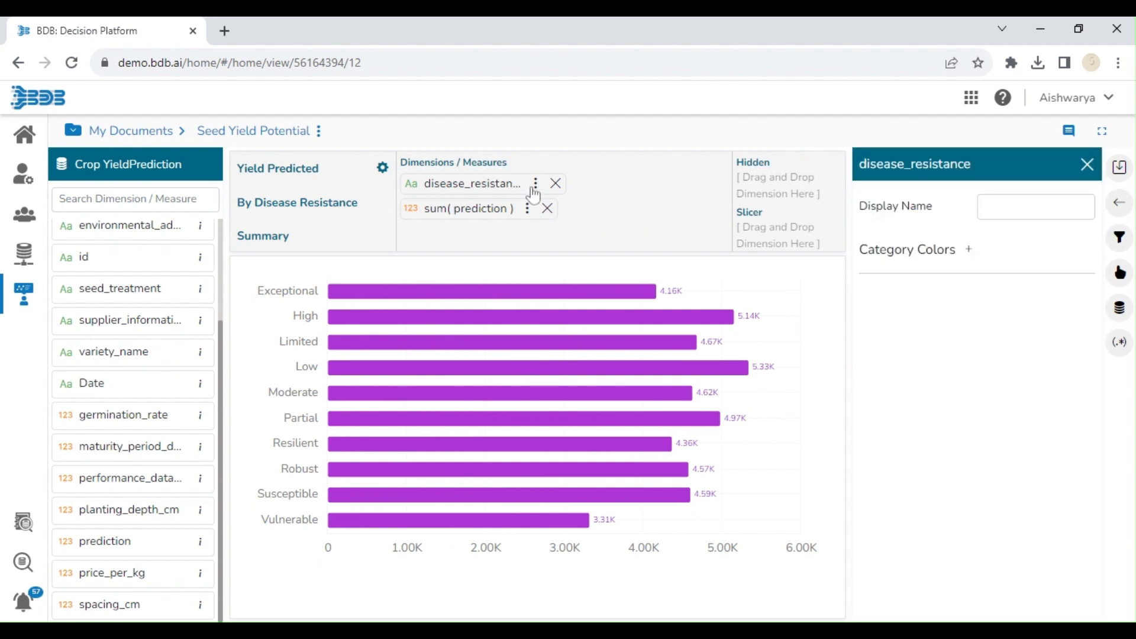
click(1035, 207)
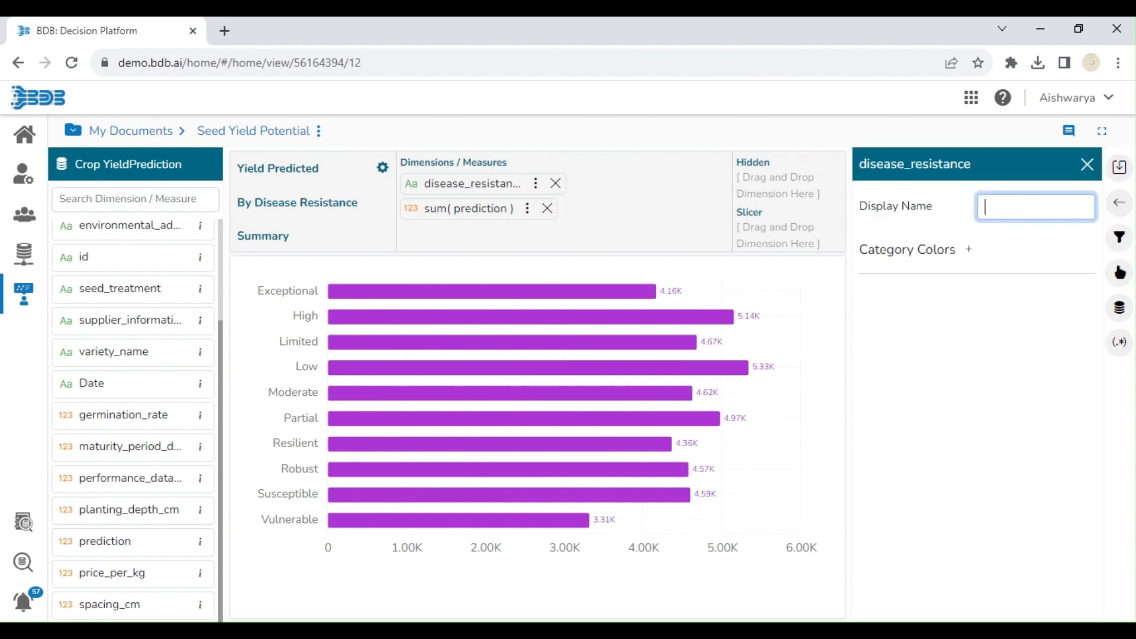
text(Disease Resistance)
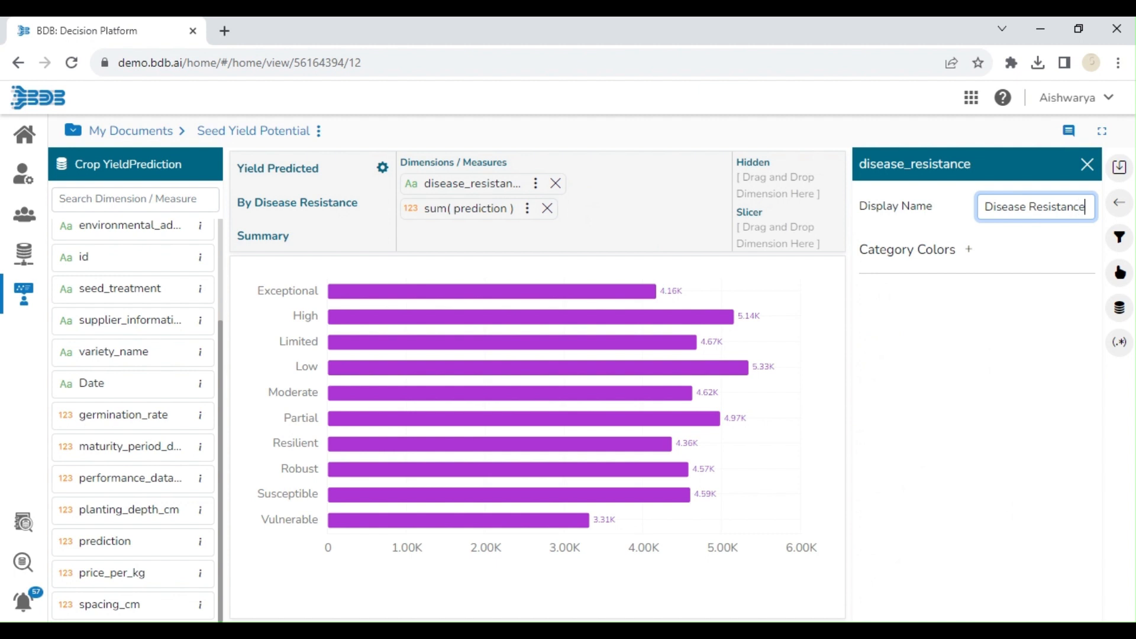
click(1087, 178)
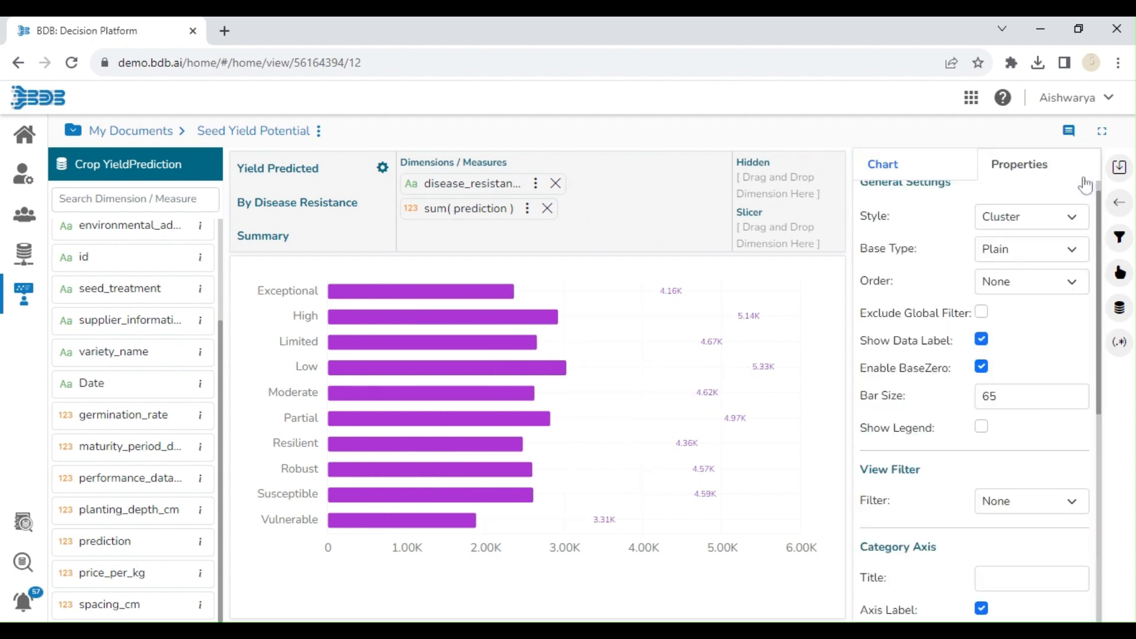
Set the prediction measure's display name to "Yield Potential (Kg/Ha)", and save the view and the story.
click(527, 210)
click(1035, 239)
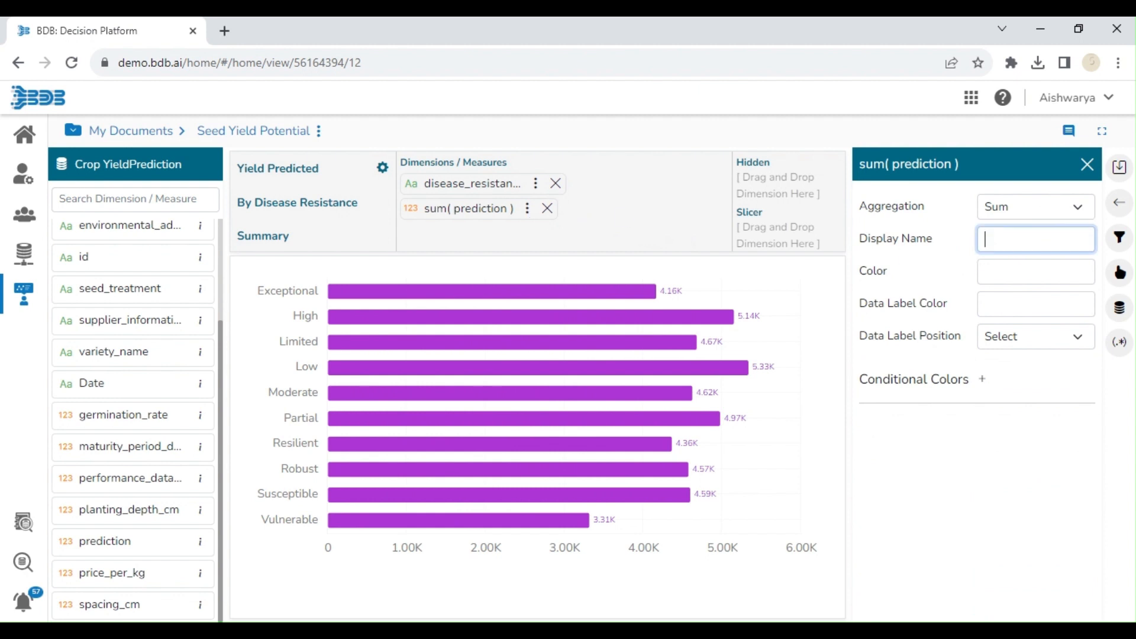
text(Yi)
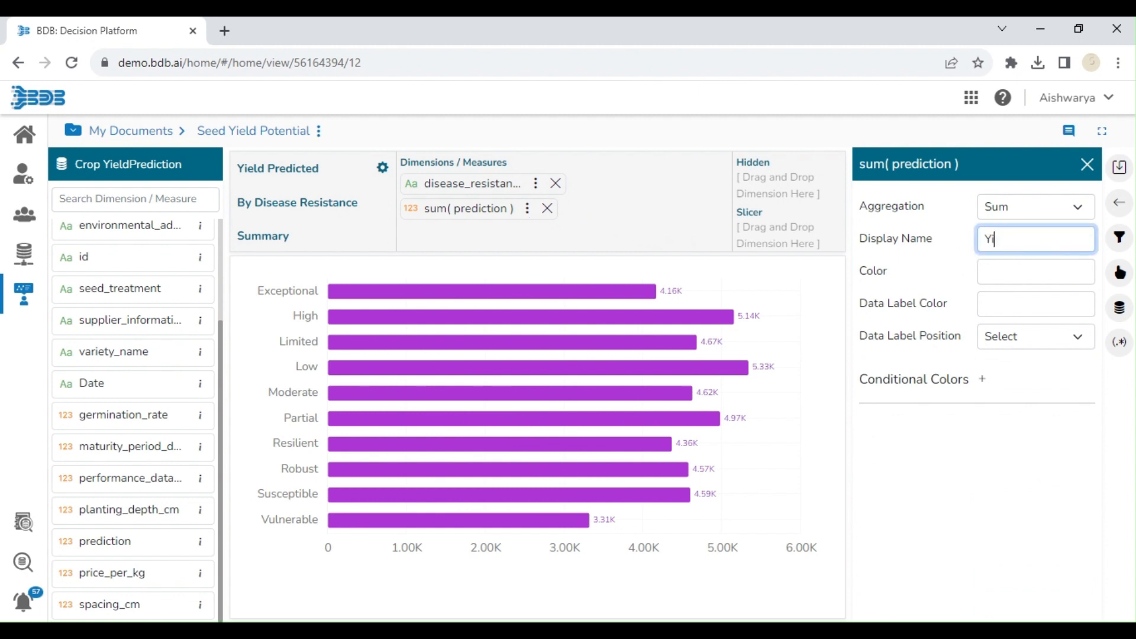
text(eld Poten)
text(tial)
text( ())
text(Kg)
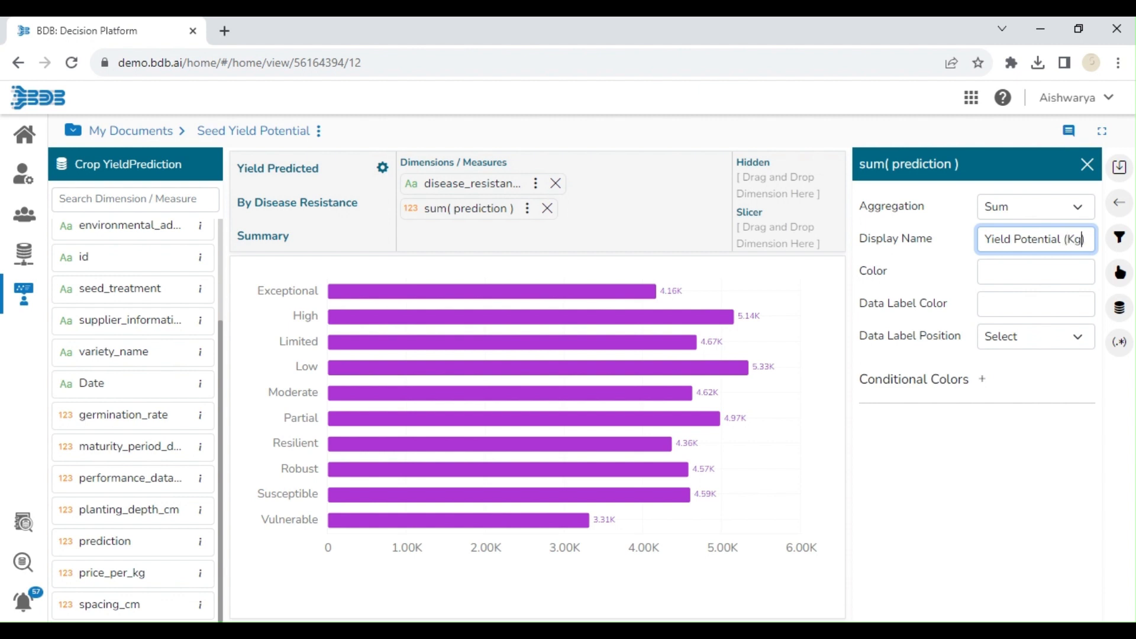
text(/A)
key(BackSpace)
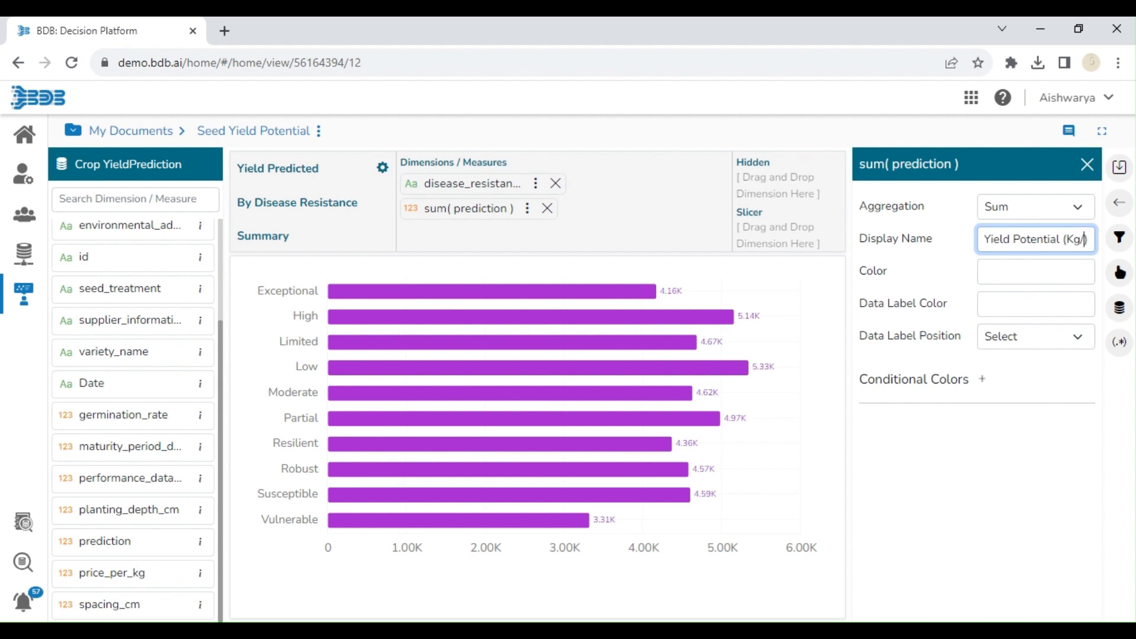
text(Ha)
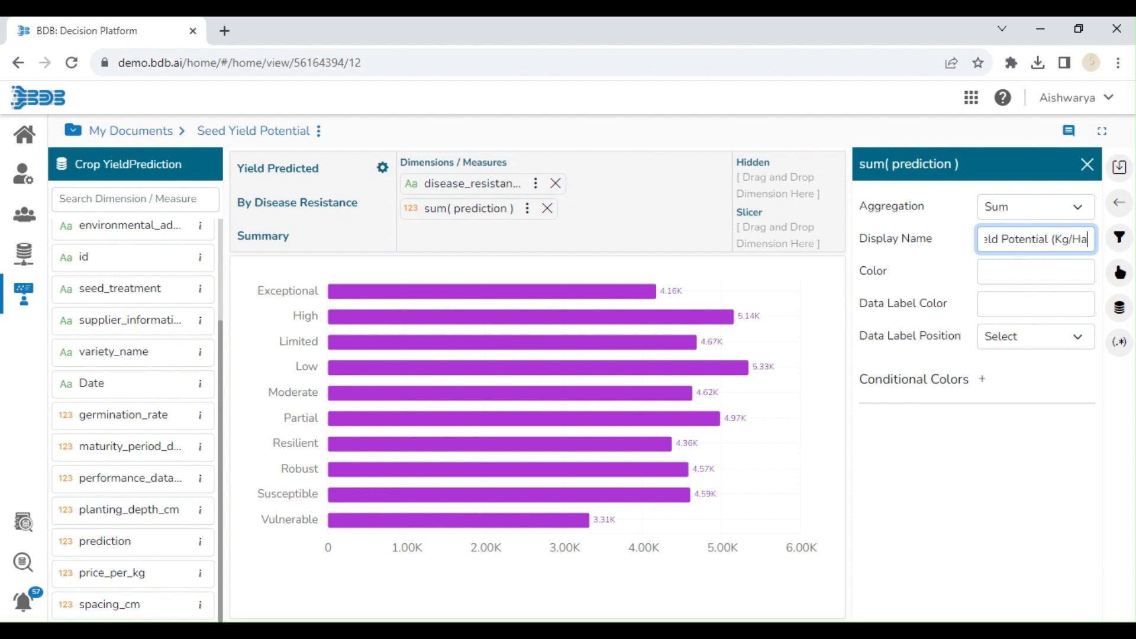
text())
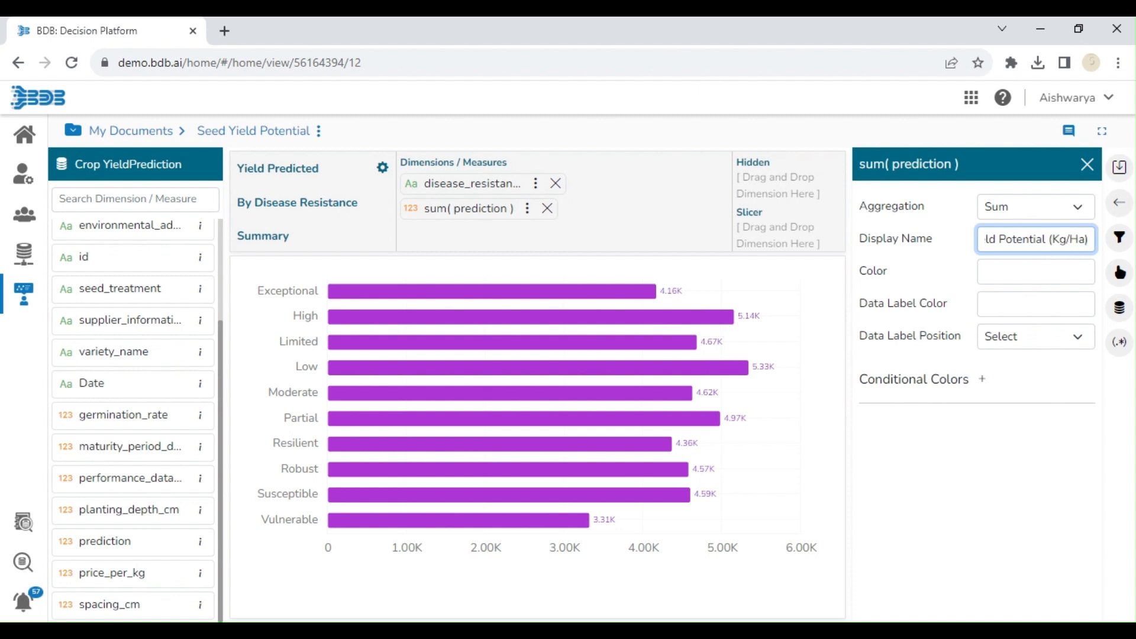
click(1120, 168)
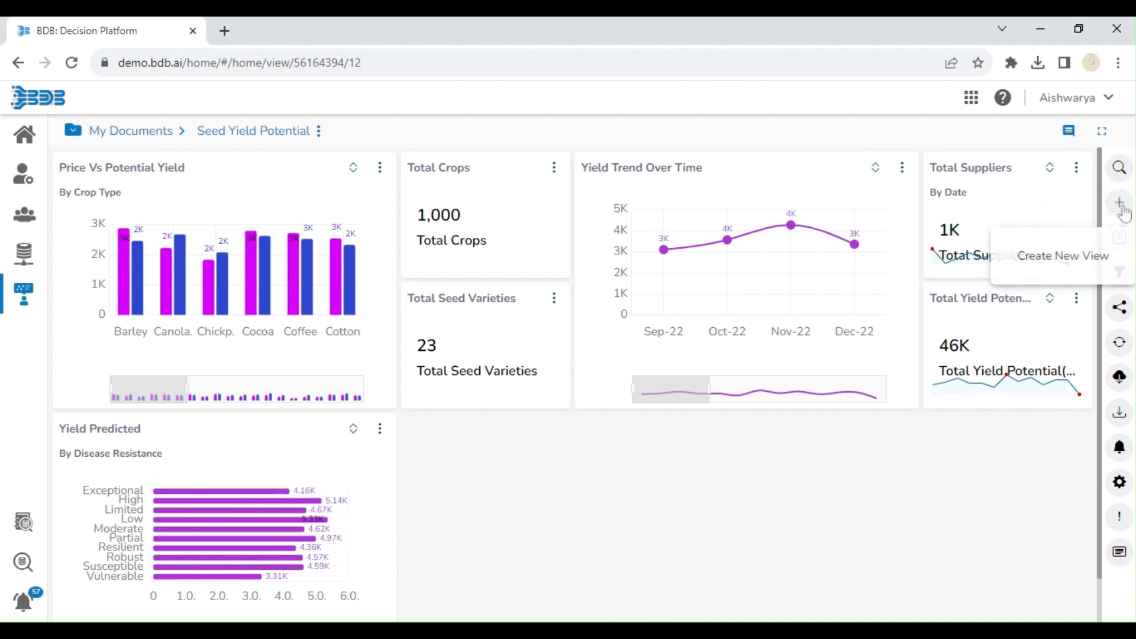
click(1120, 238)
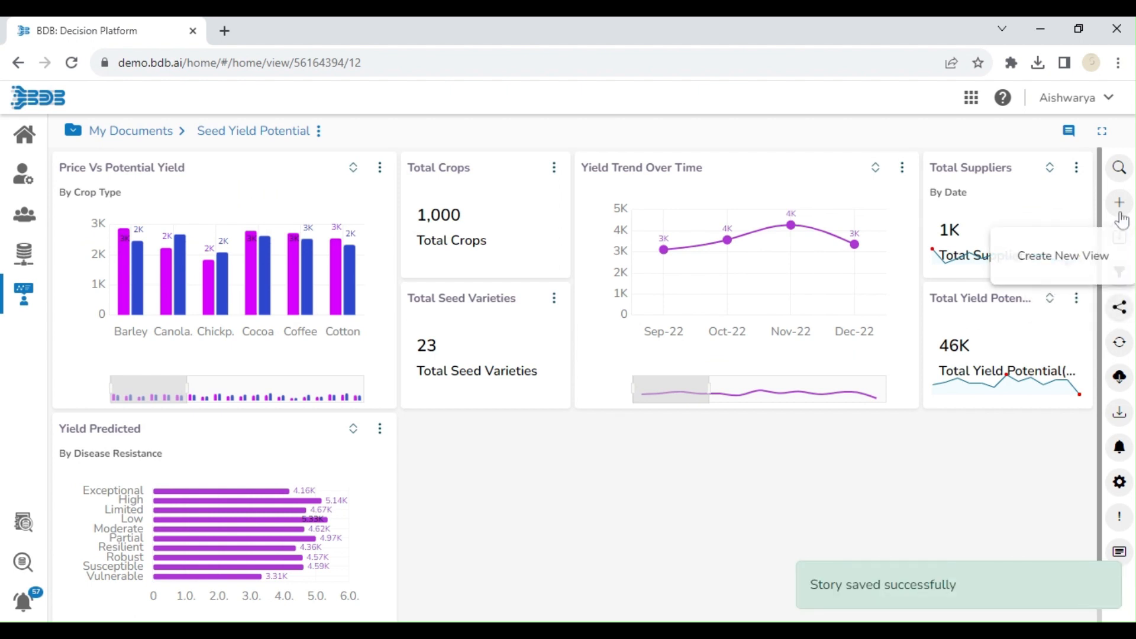
Create a new column chart view showing the sum of prediction by variety_name.
click(1121, 220)
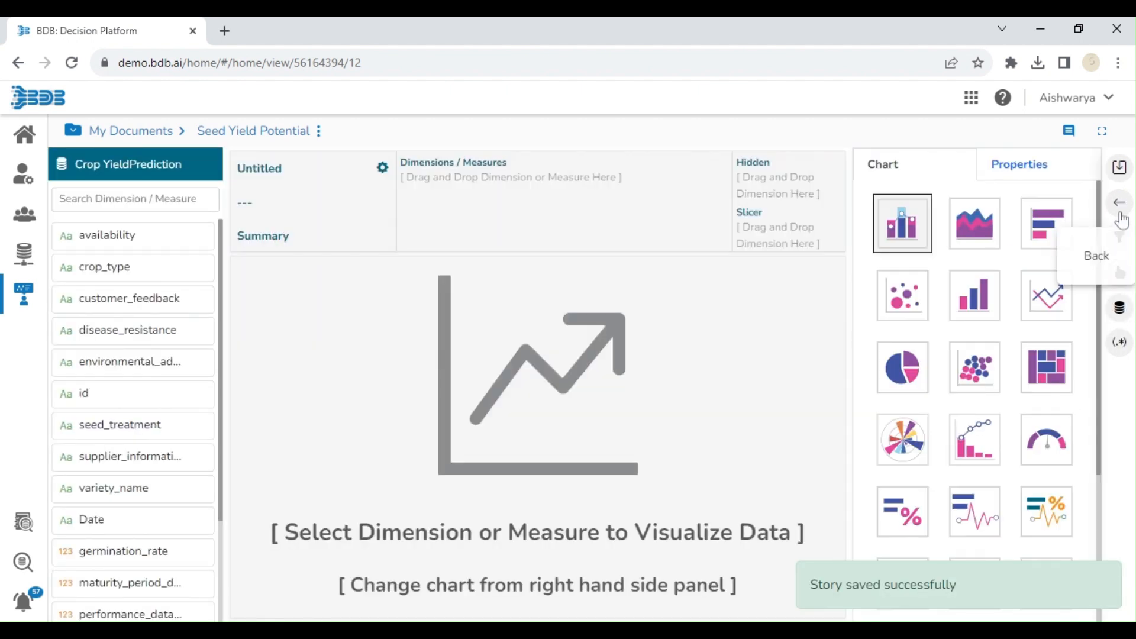
scroll(1000, 266, down, 1)
click(1000, 267)
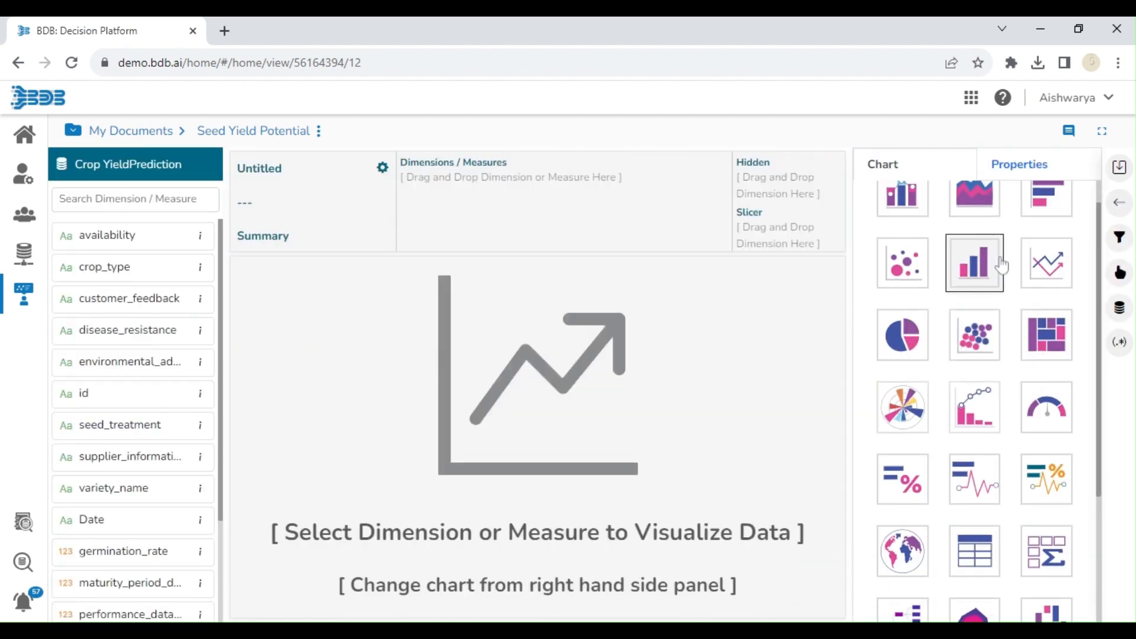
click(147, 494)
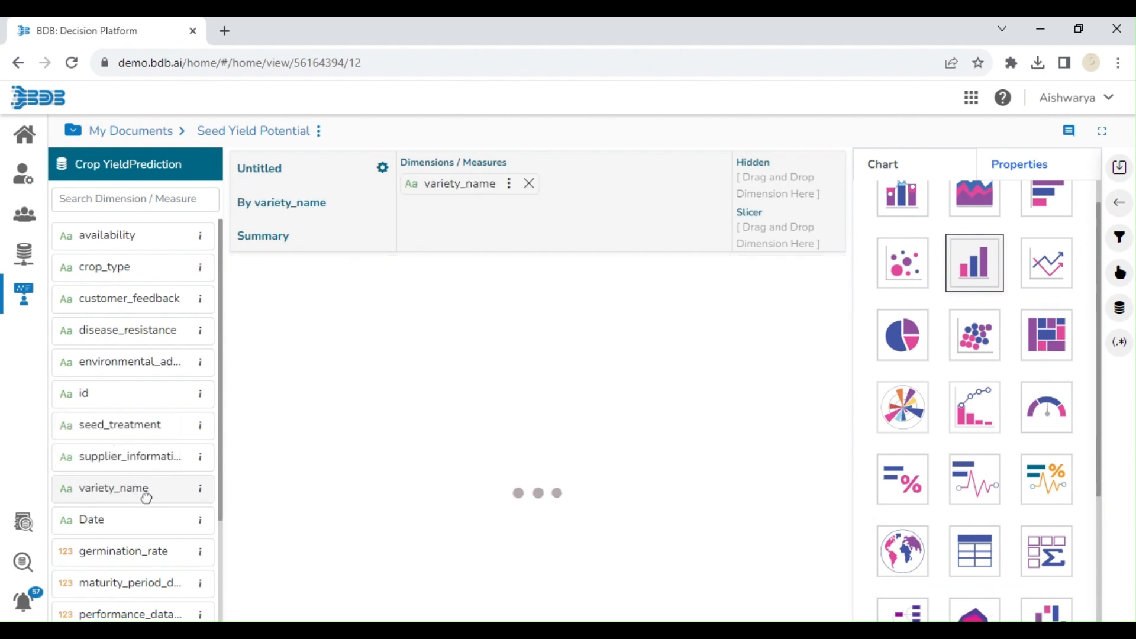
drag(224, 525, 217, 566)
click(151, 605)
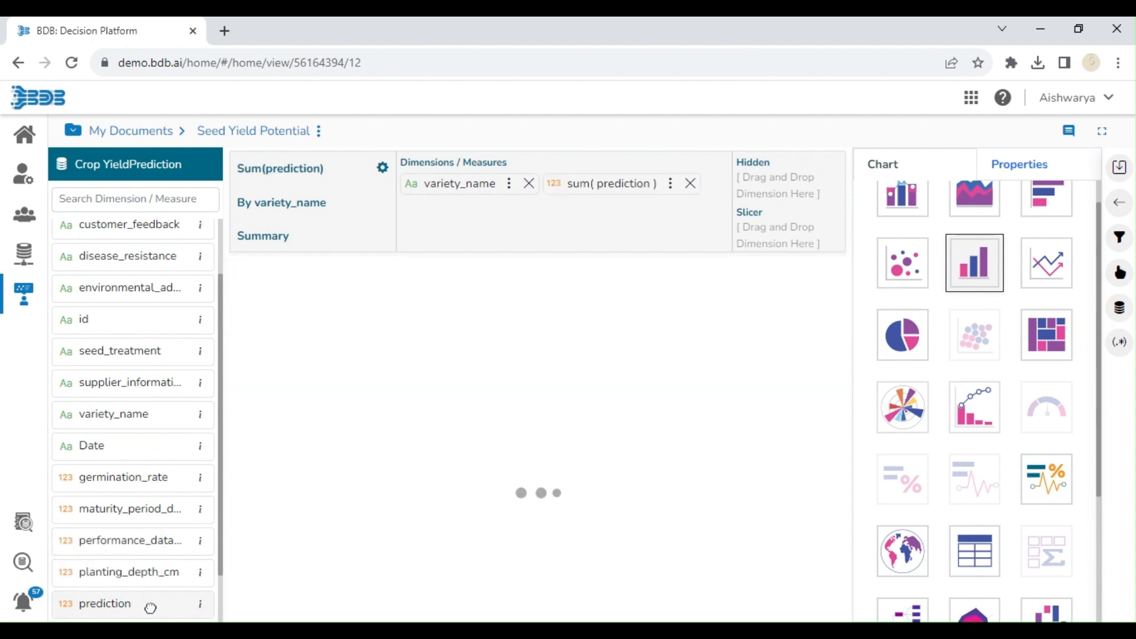
Title the view "Variety Performance" and clear its description.
click(383, 168)
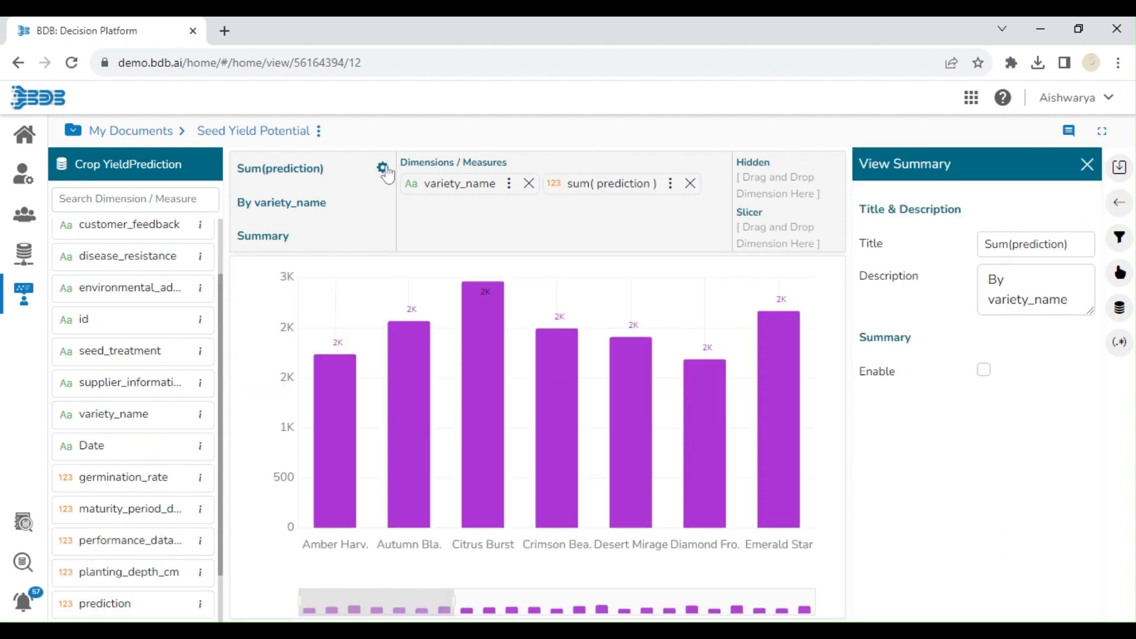
drag(1076, 244, 870, 259)
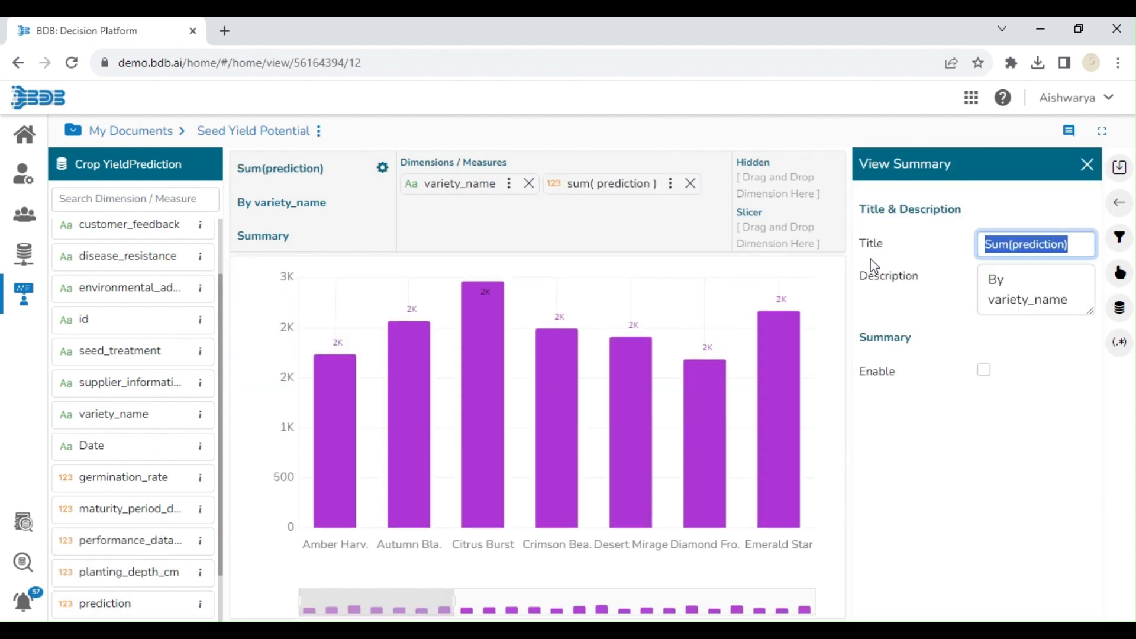
key(BackSpace)
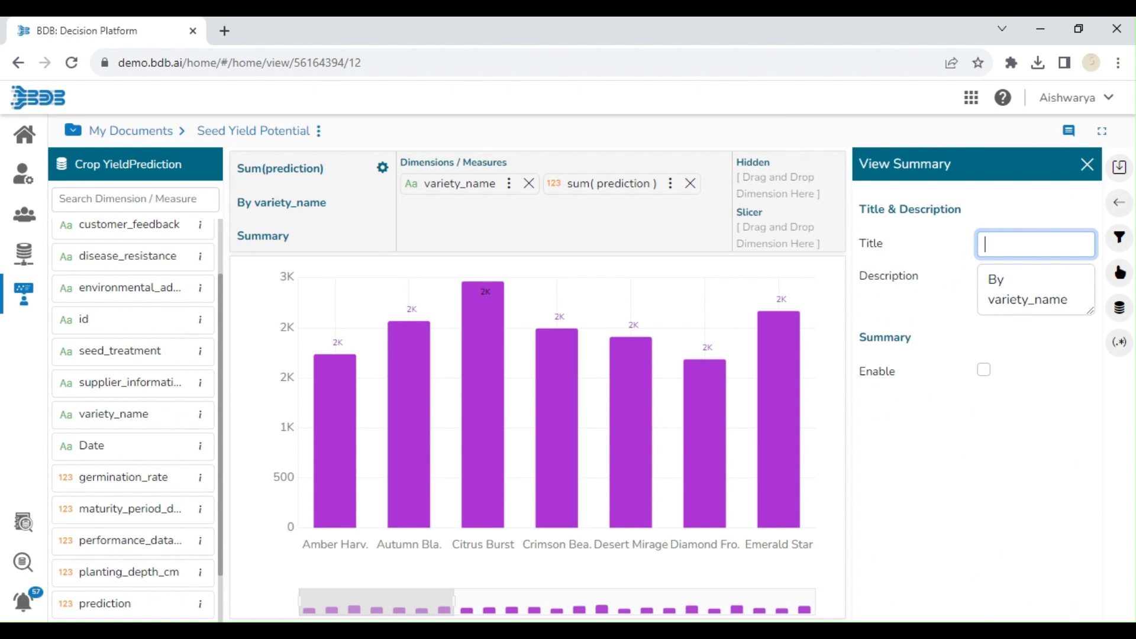
drag(1035, 298, 986, 277)
key(BackSpace)
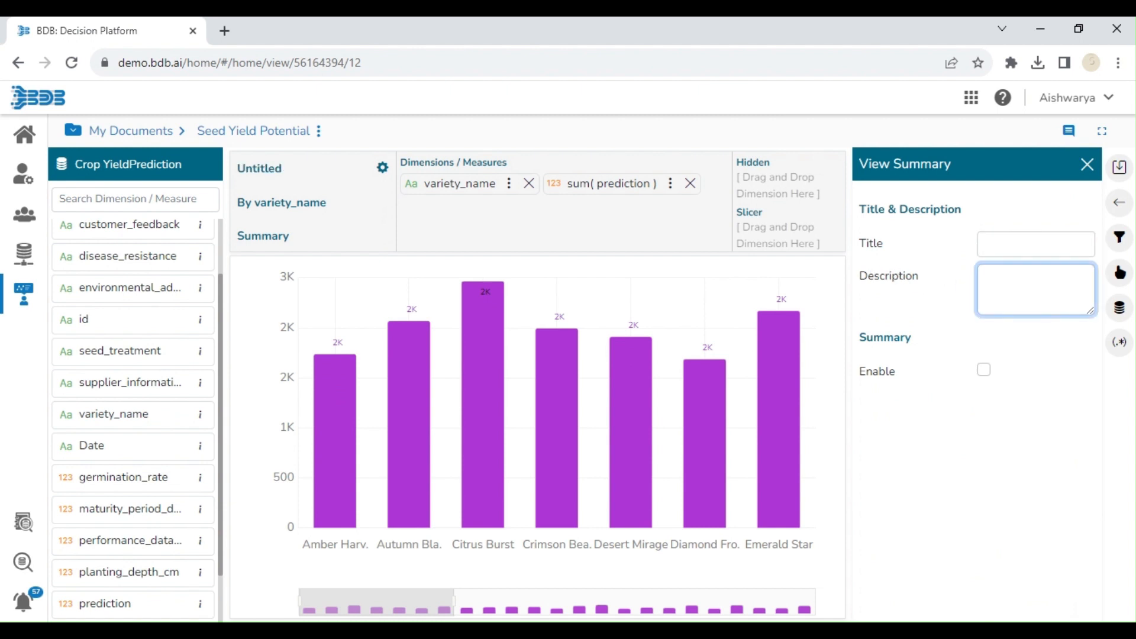
click(1028, 245)
text(Va)
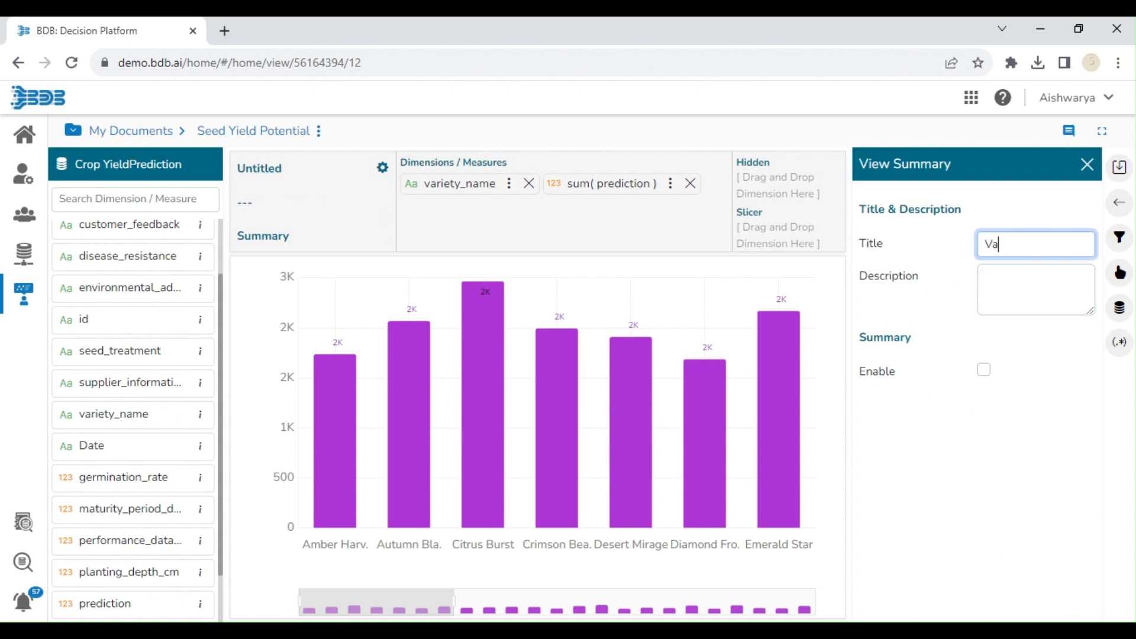
text(riety Performance)
Set the display name of the variety_name dimension to "Variety".
click(512, 191)
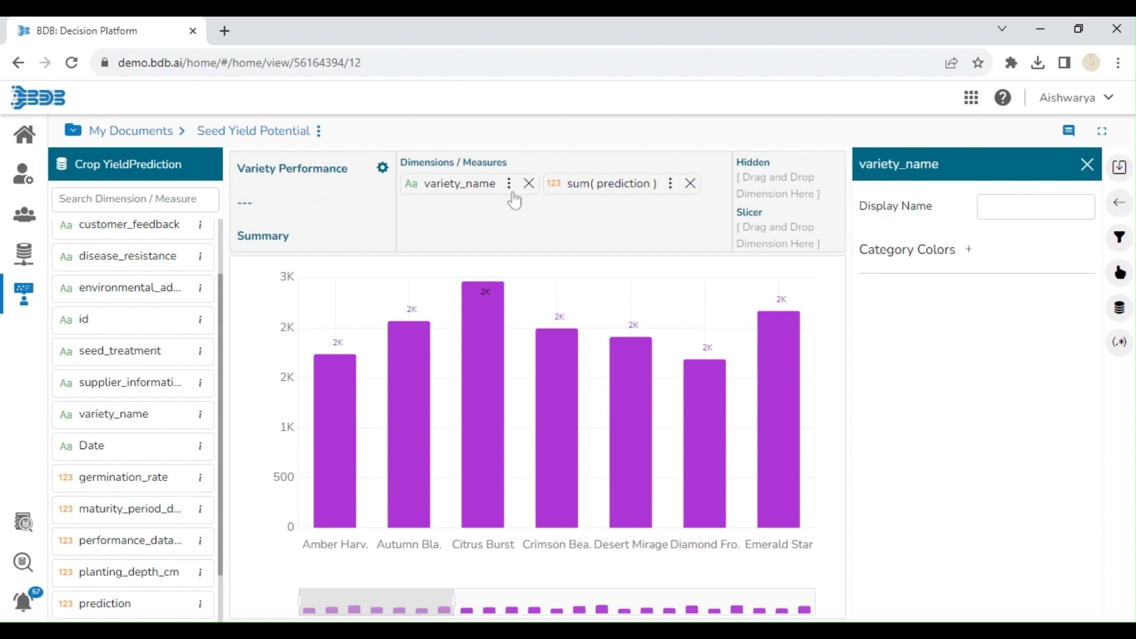
click(1036, 207)
text(Va)
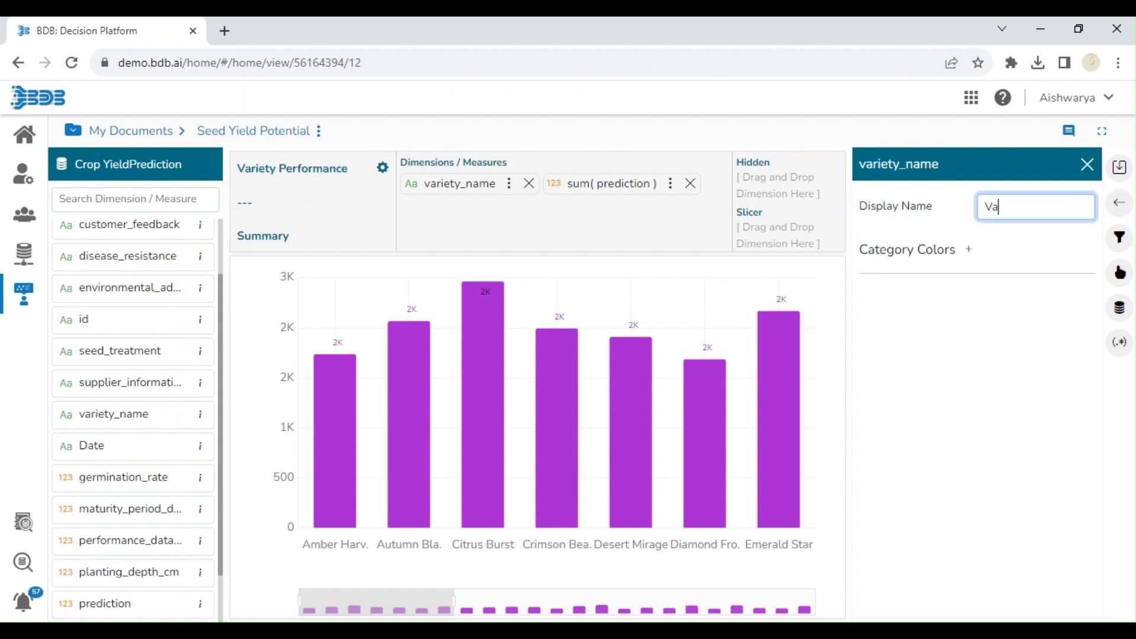
text(riety)
click(1088, 165)
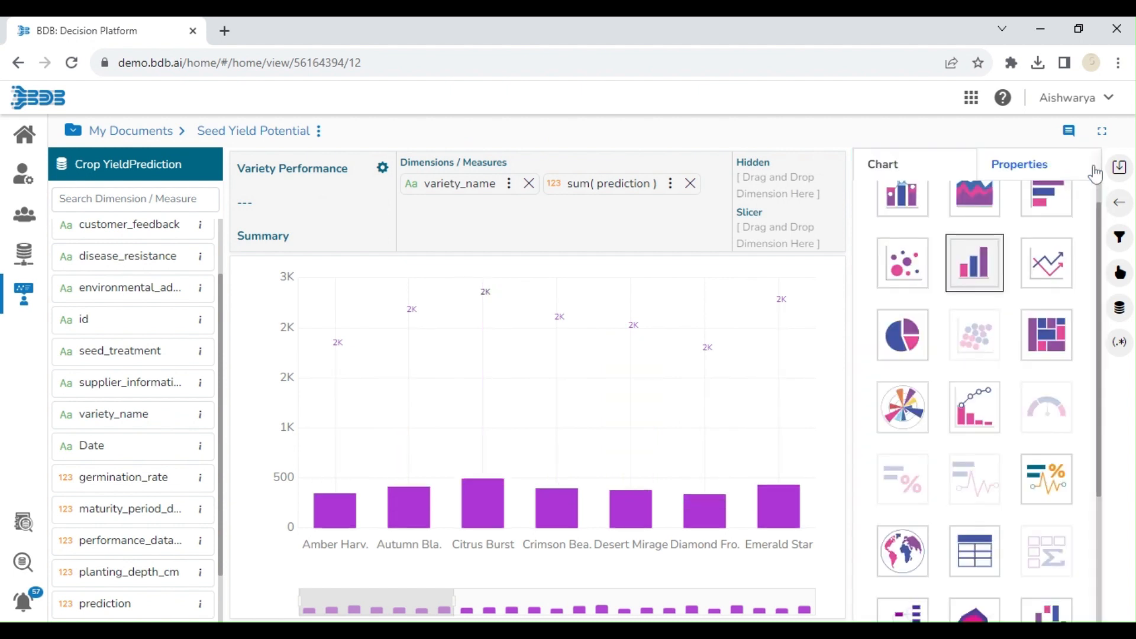
Set the prediction measure's display name to "Yield Potential(Kg/Ha)" and save the Variety Performance view.
click(670, 185)
click(982, 238)
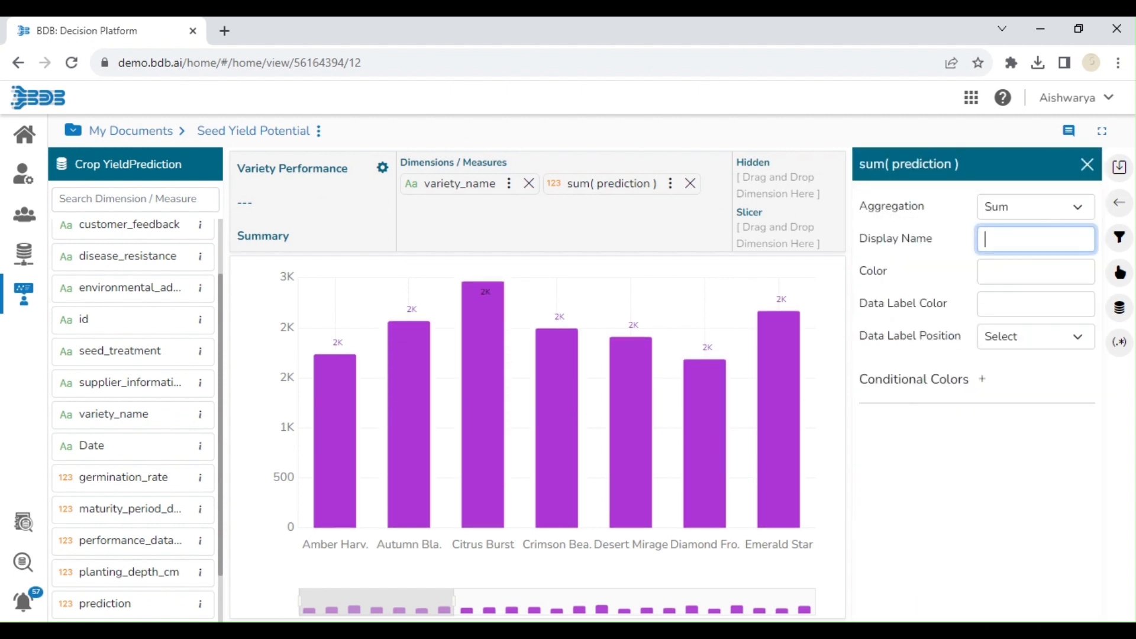
text(Yield Poten)
text(tial)
text(())
text(Lh)
text(g/Ha)
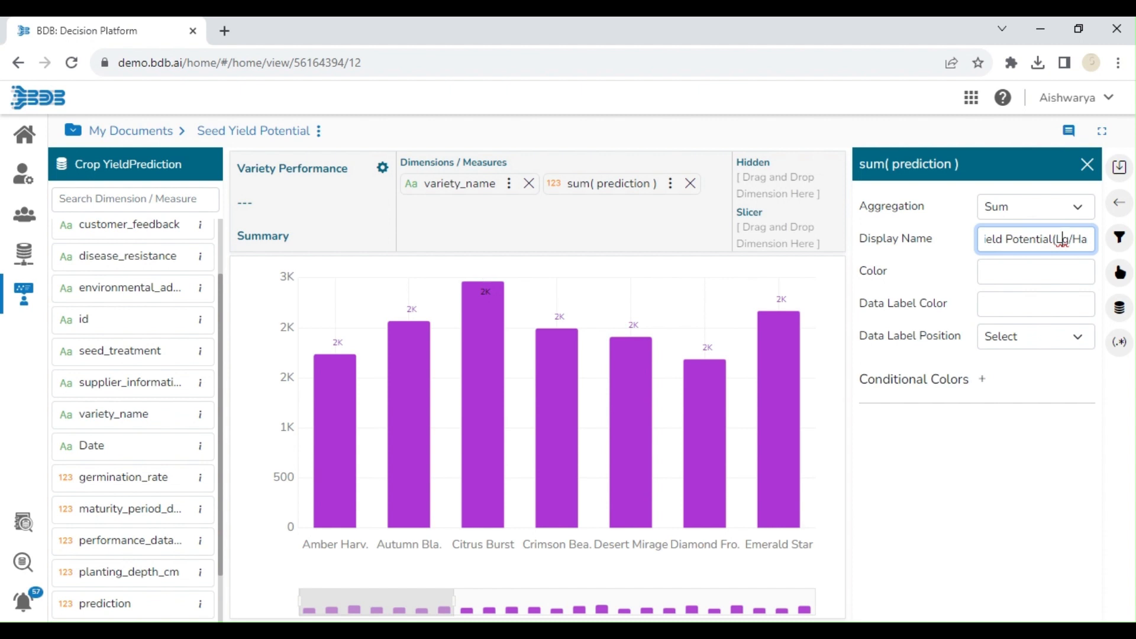
click(1061, 239)
key(BackSpace)
text(K)
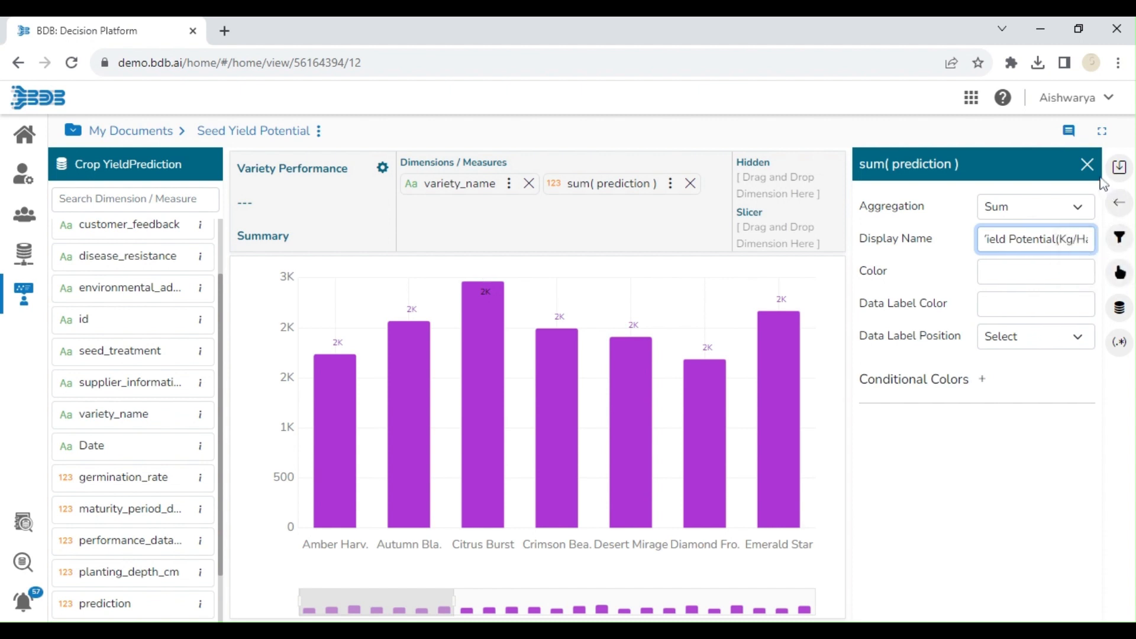
click(1088, 165)
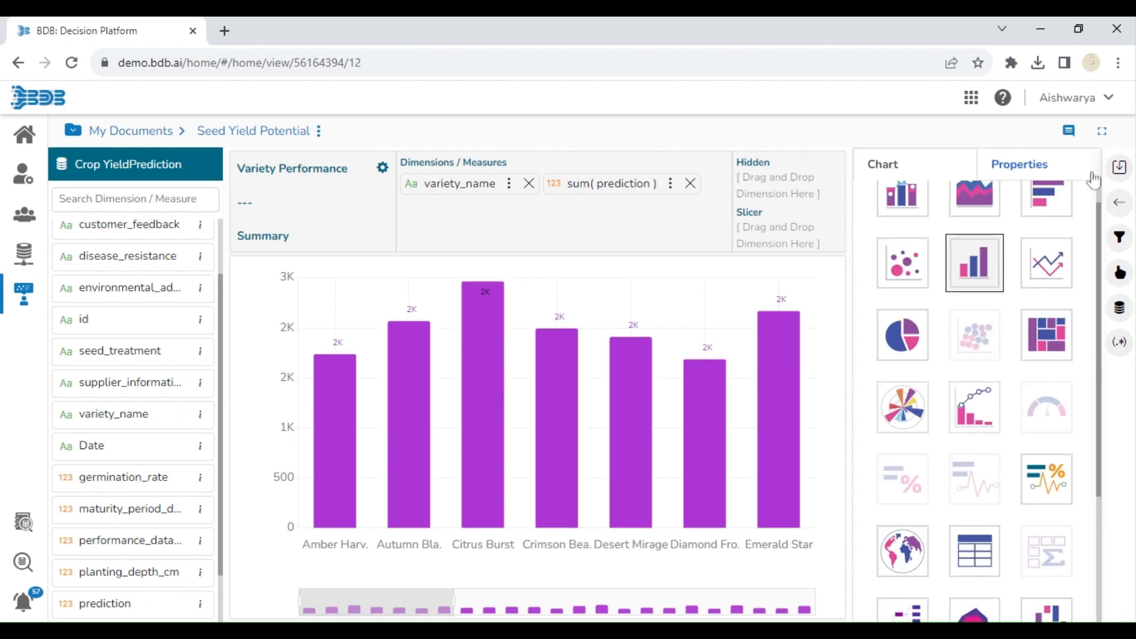
click(1120, 168)
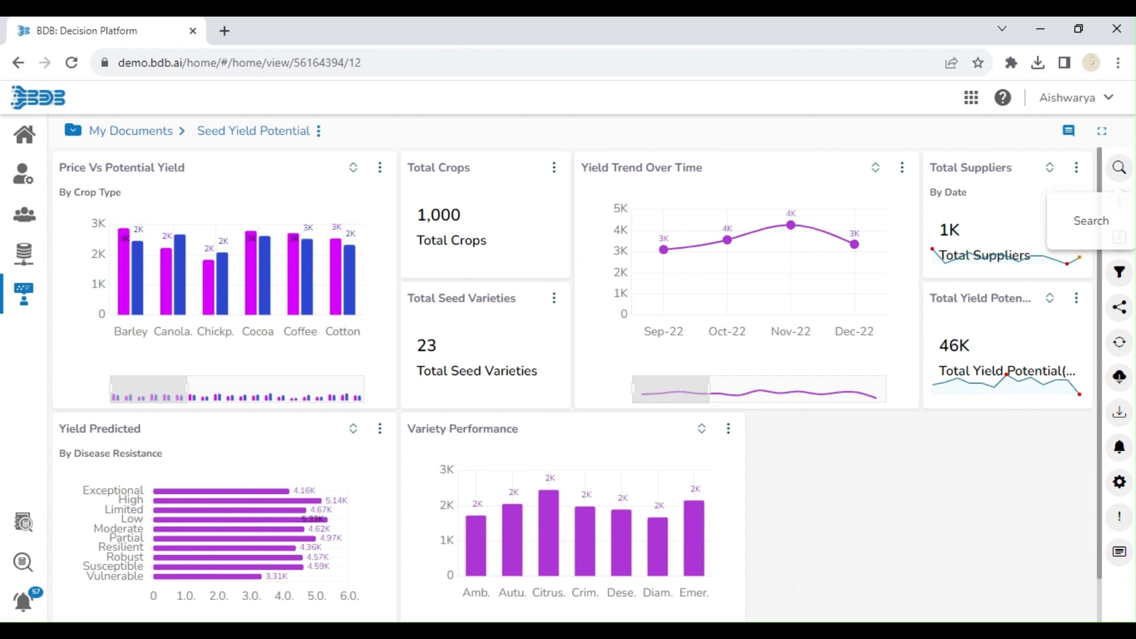
Create a new view charting the sums of planting_depth_cm and prediction by crop_type.
click(1119, 215)
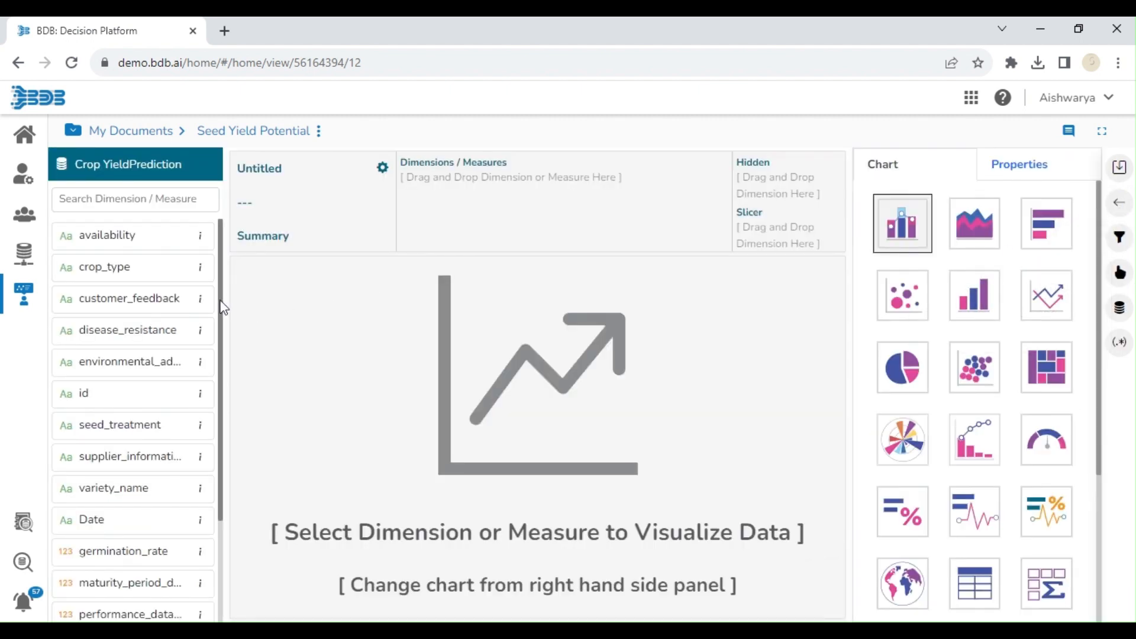
drag(220, 303, 222, 338)
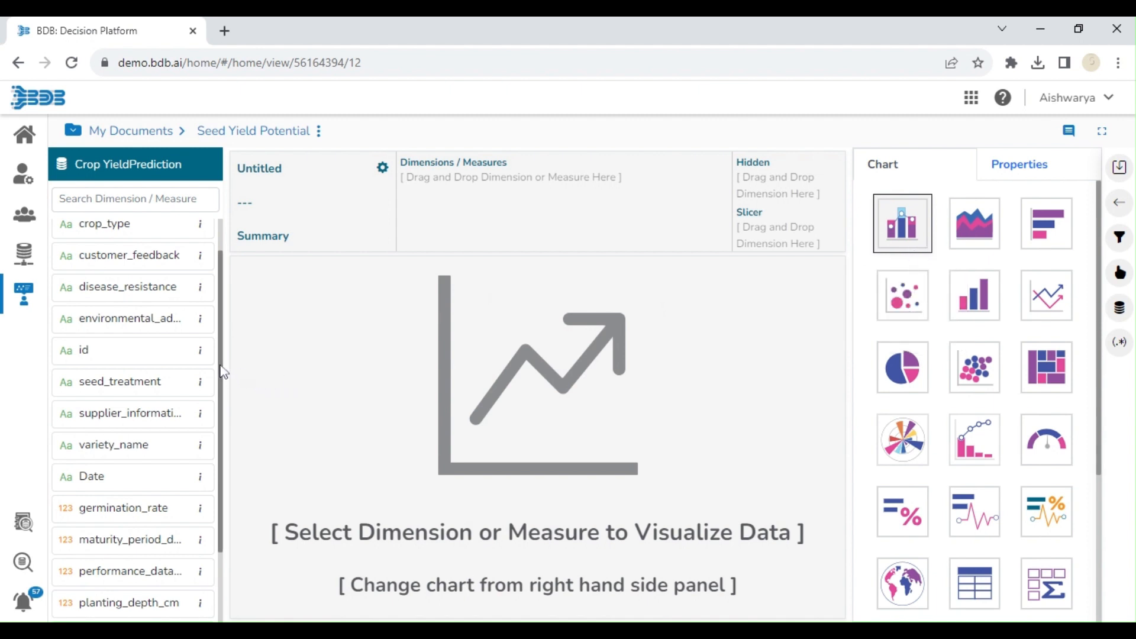
drag(223, 373, 226, 442)
drag(132, 540, 131, 524)
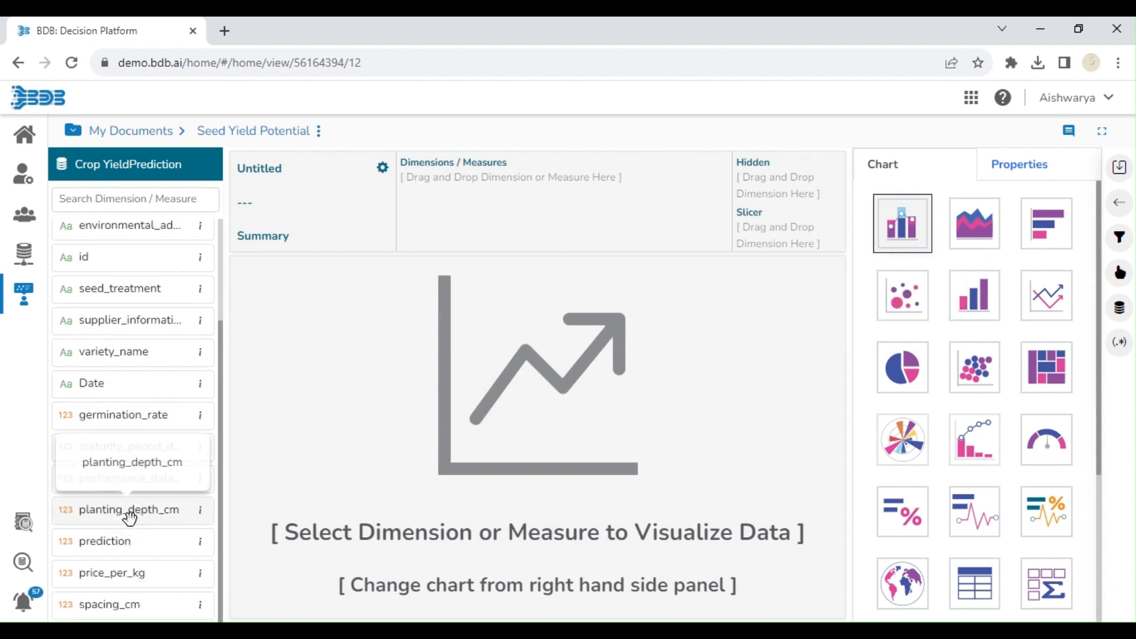
click(130, 521)
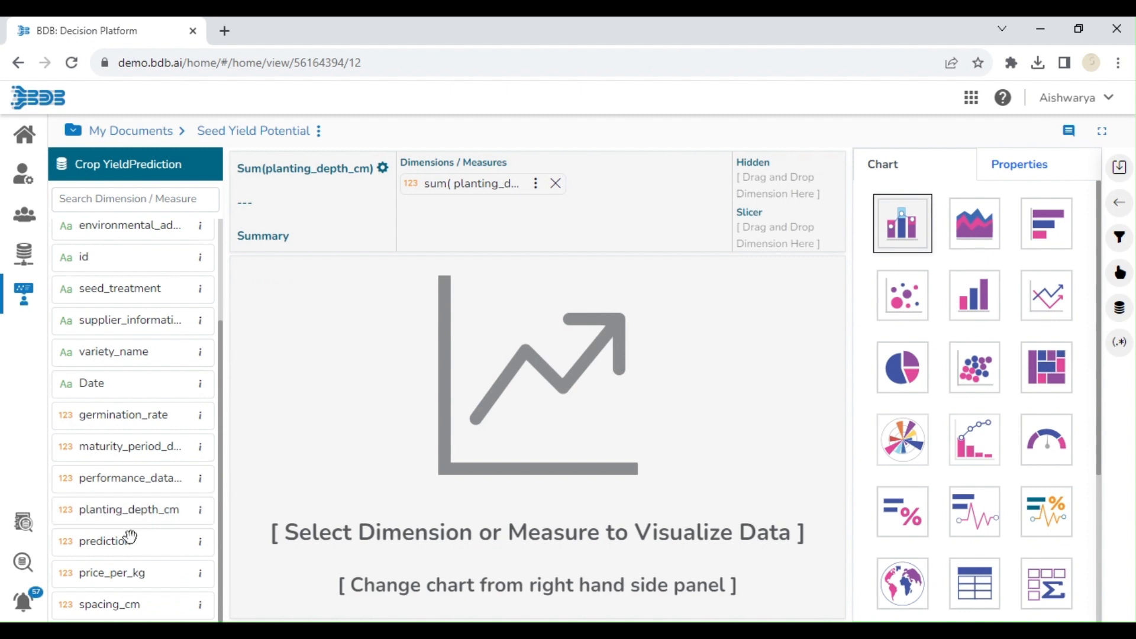
click(130, 540)
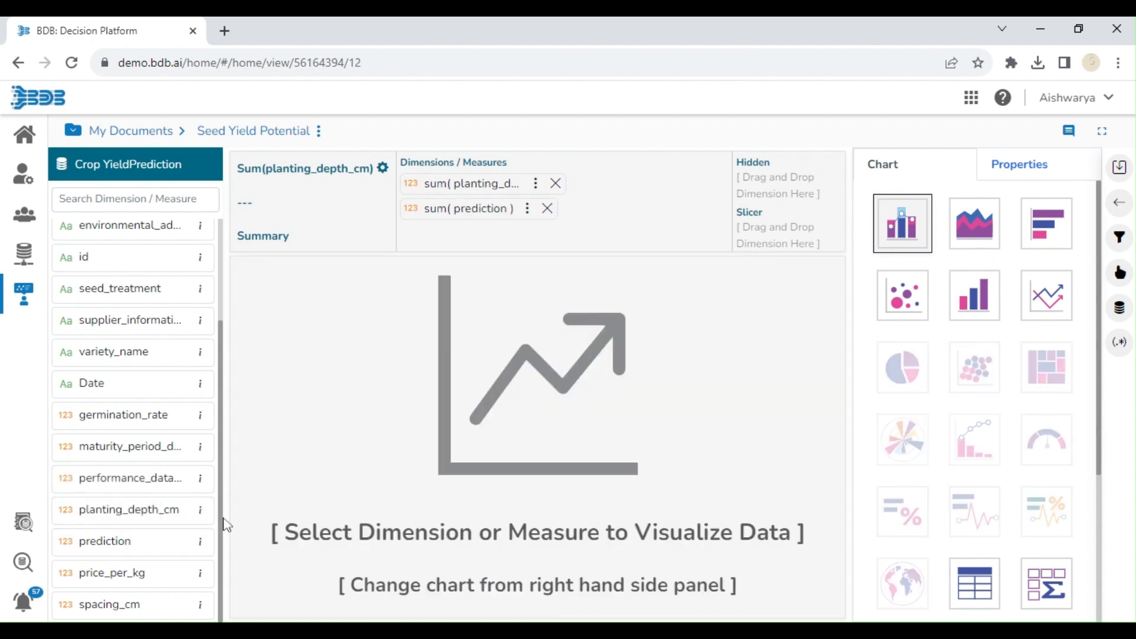
drag(223, 524, 229, 393)
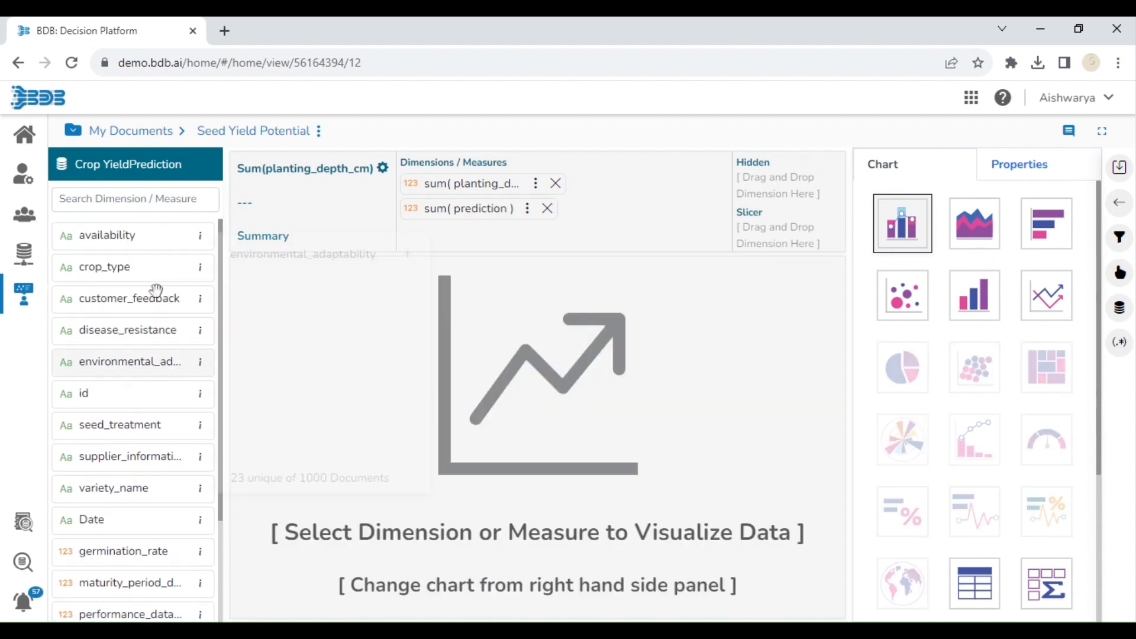
click(144, 269)
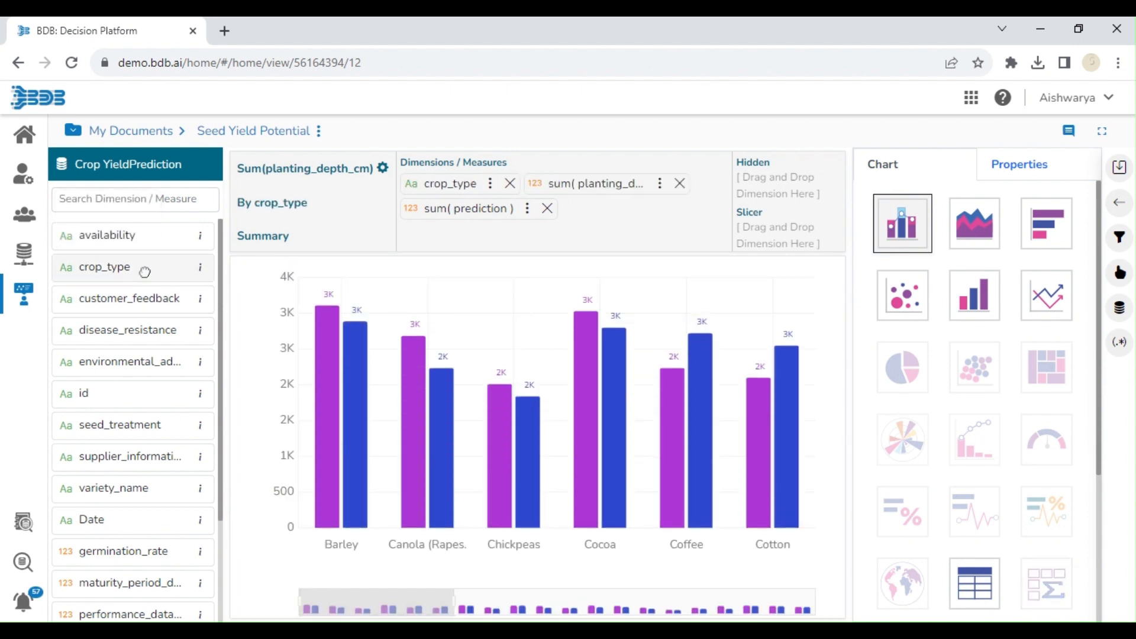
Title the view "Yield Vs Planting Depth" and clear its description.
click(383, 169)
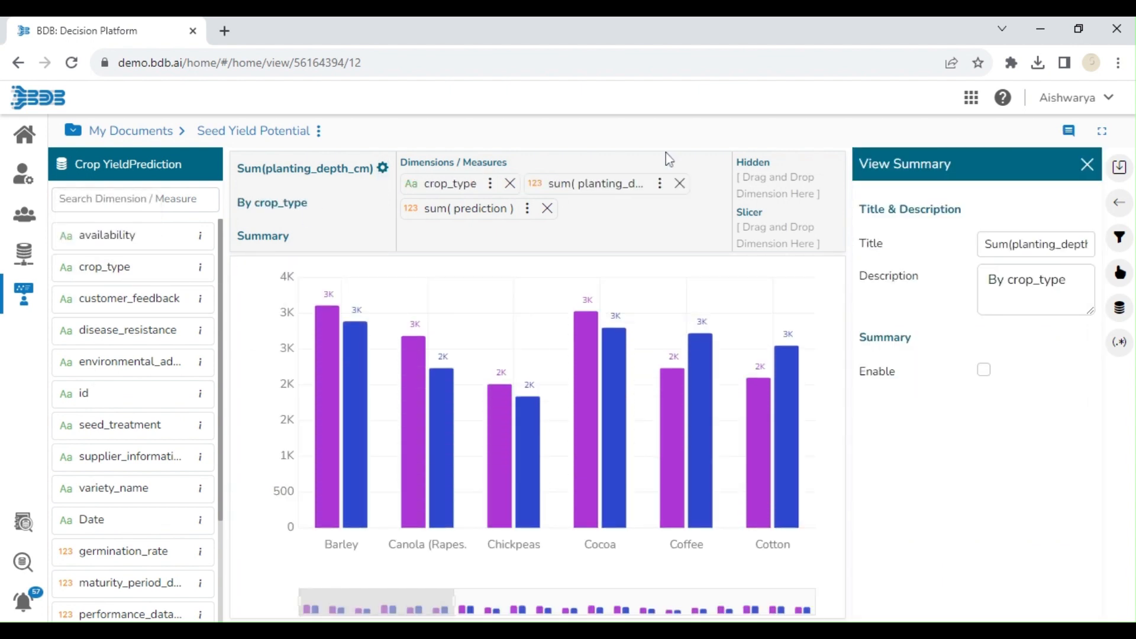
click(999, 244)
key(ctrl+a)
key(BackSpace)
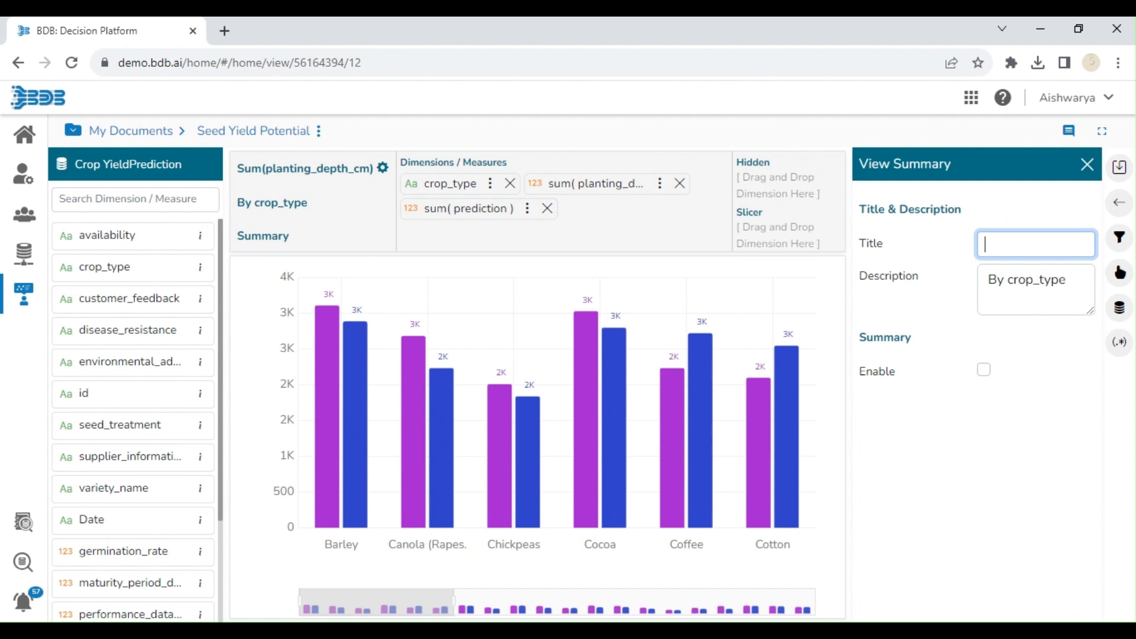
text(Y)
text(ield)
text( Vs Plant)
text(ing De)
text(pth)
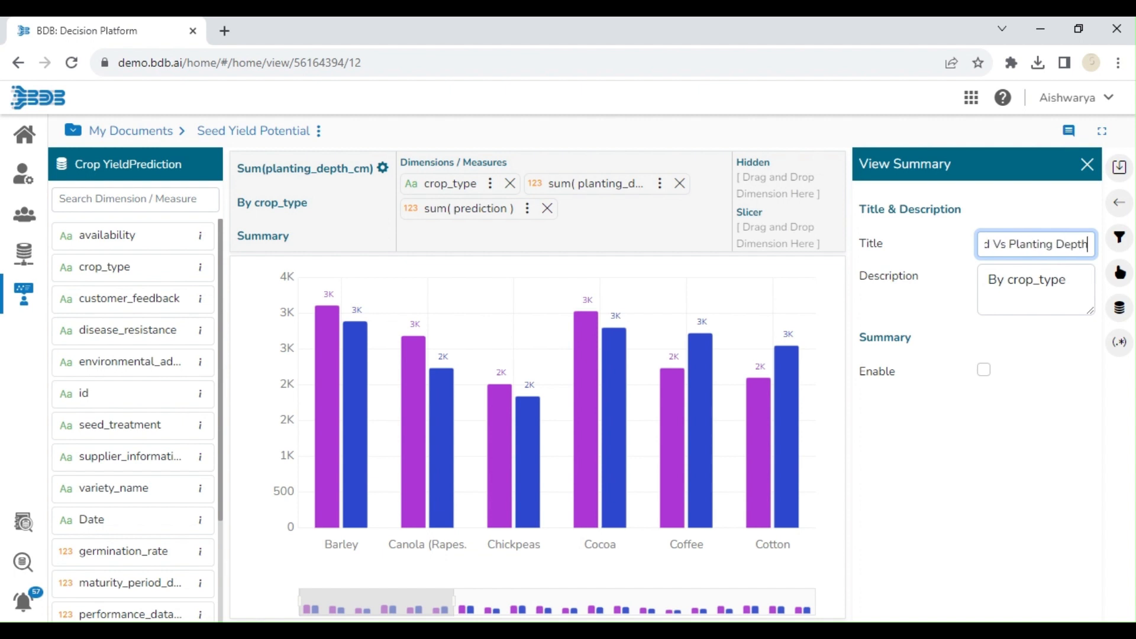
click(1012, 280)
key(ctrl+a)
key(BackSpace)
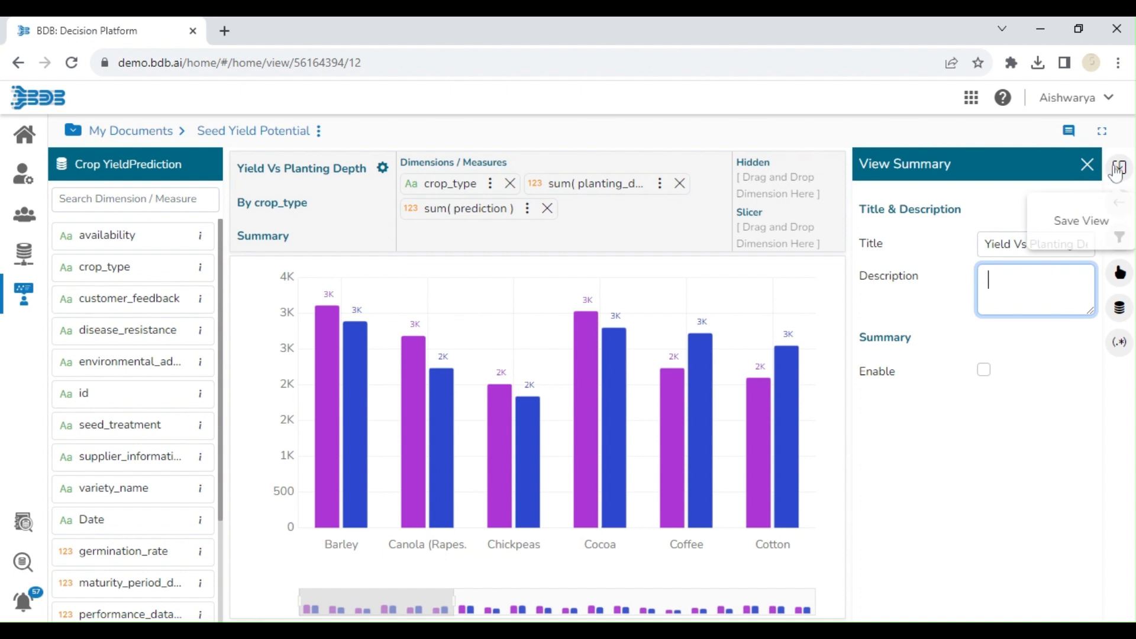
click(1087, 164)
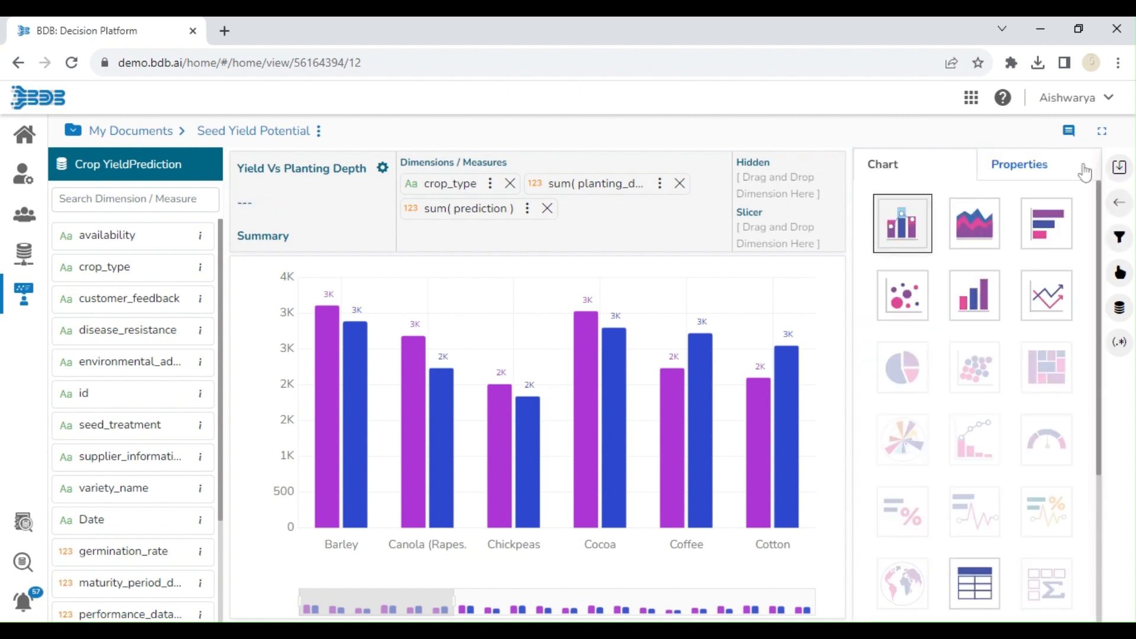
Set the display name of the planting_depth_cm measure to "Planting Depth(in cm)".
click(659, 183)
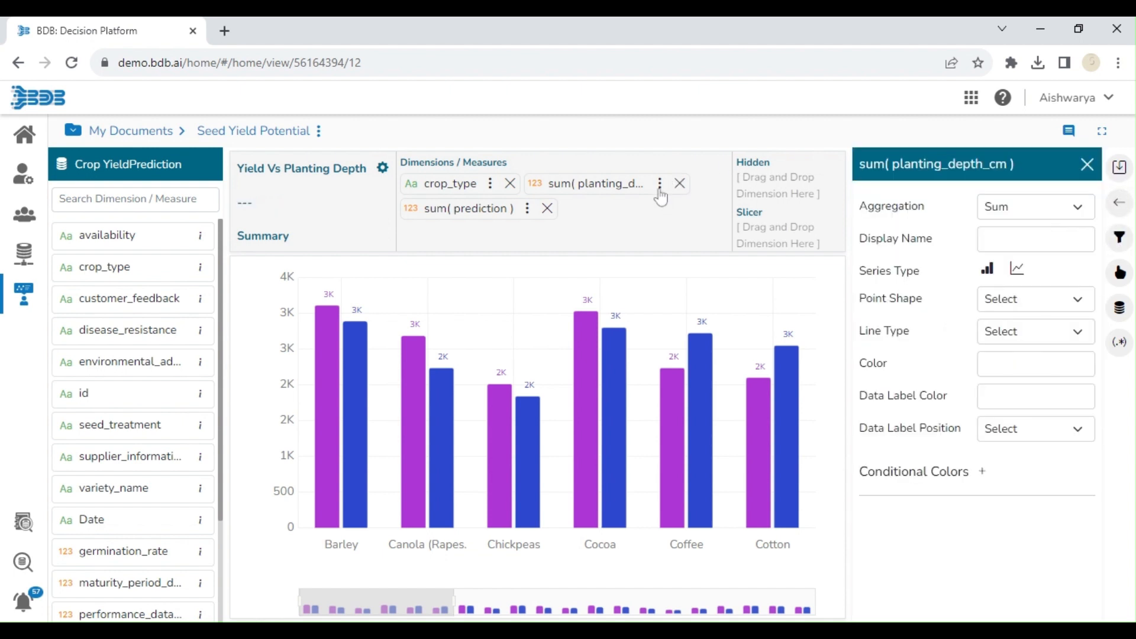
click(985, 239)
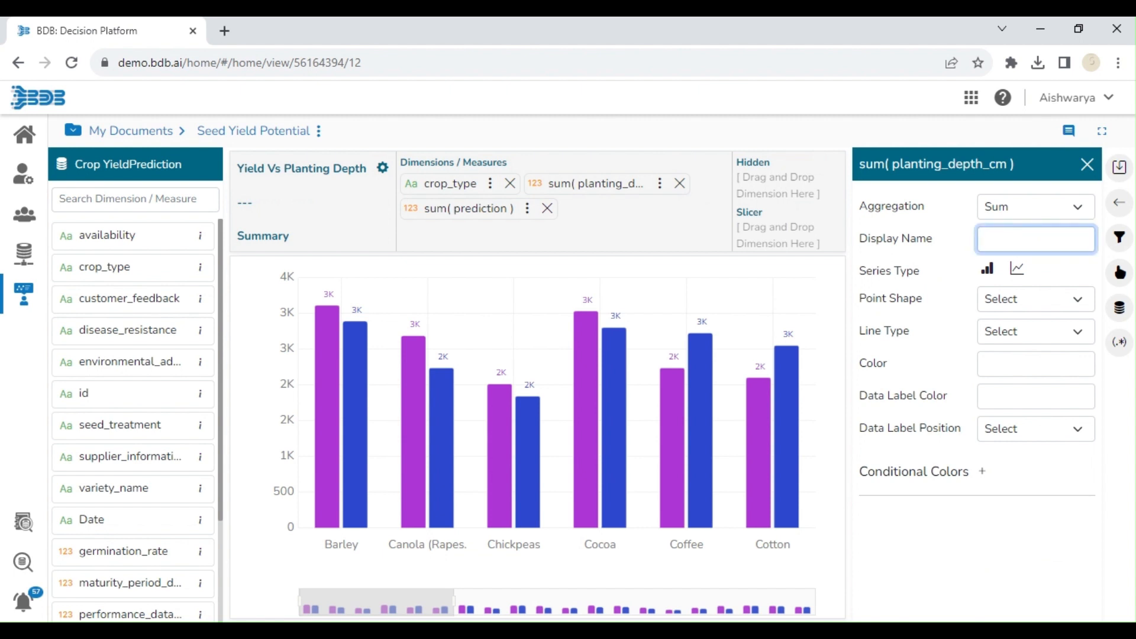
text(Plant)
text(ing De)
text(pth())
text(in cm)
click(1086, 164)
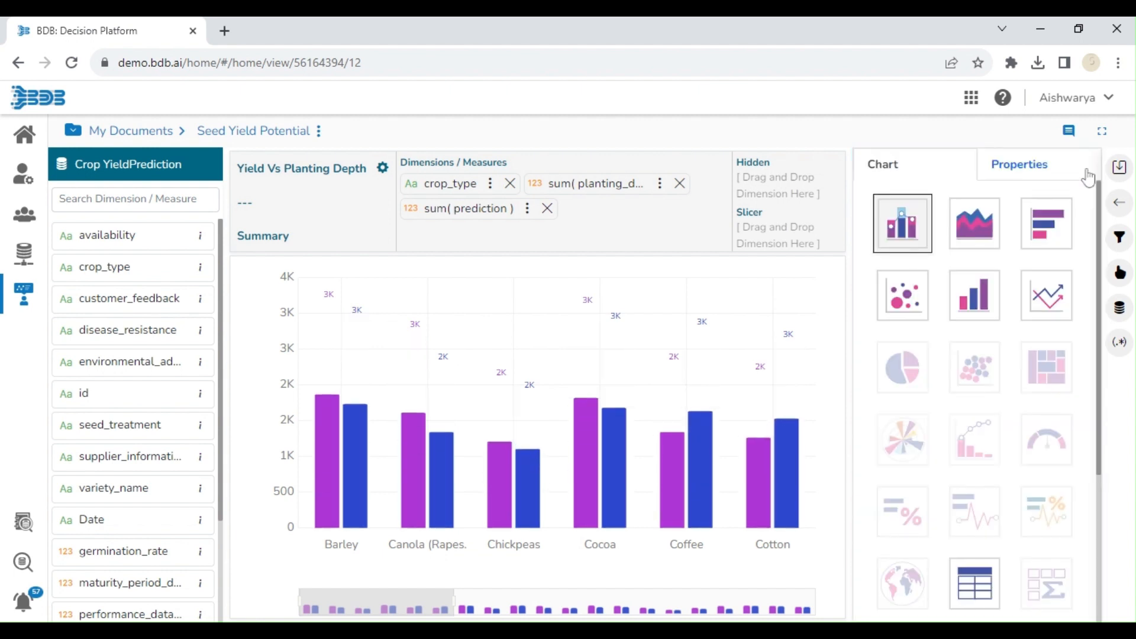
Set the display name of the prediction measure in the planting depth view to "Yield Potential(Kg/Ha)".
click(526, 212)
click(988, 239)
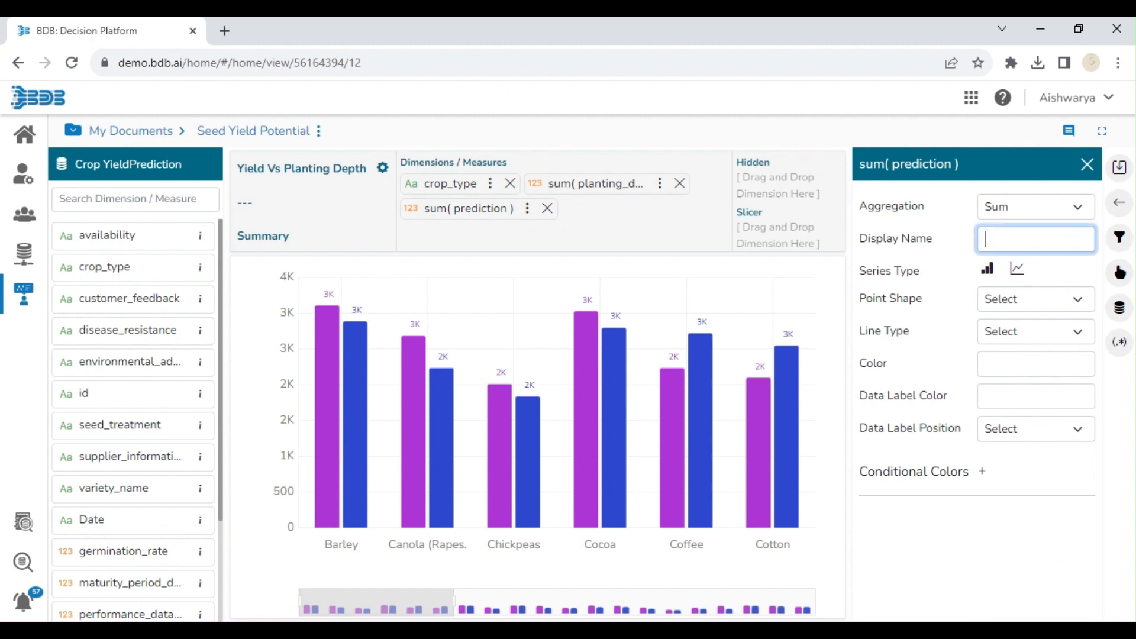
text(Yield Potential(Kg/)
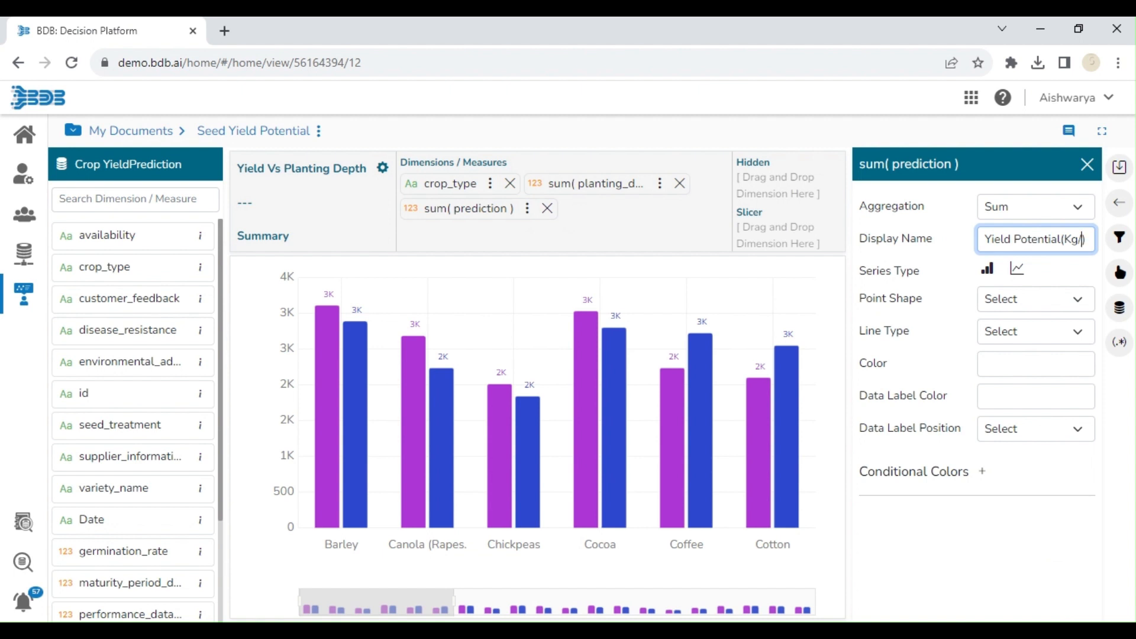
text(Ha)
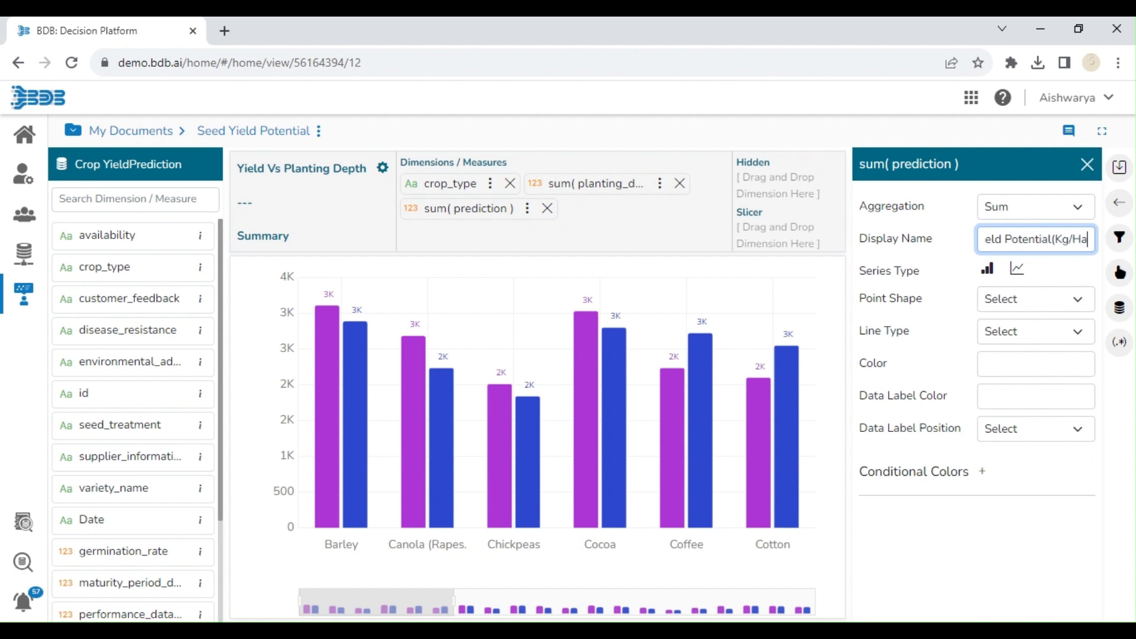
Change the prediction measure's series type to line and save the Yield Vs Planting Depth view.
click(1016, 269)
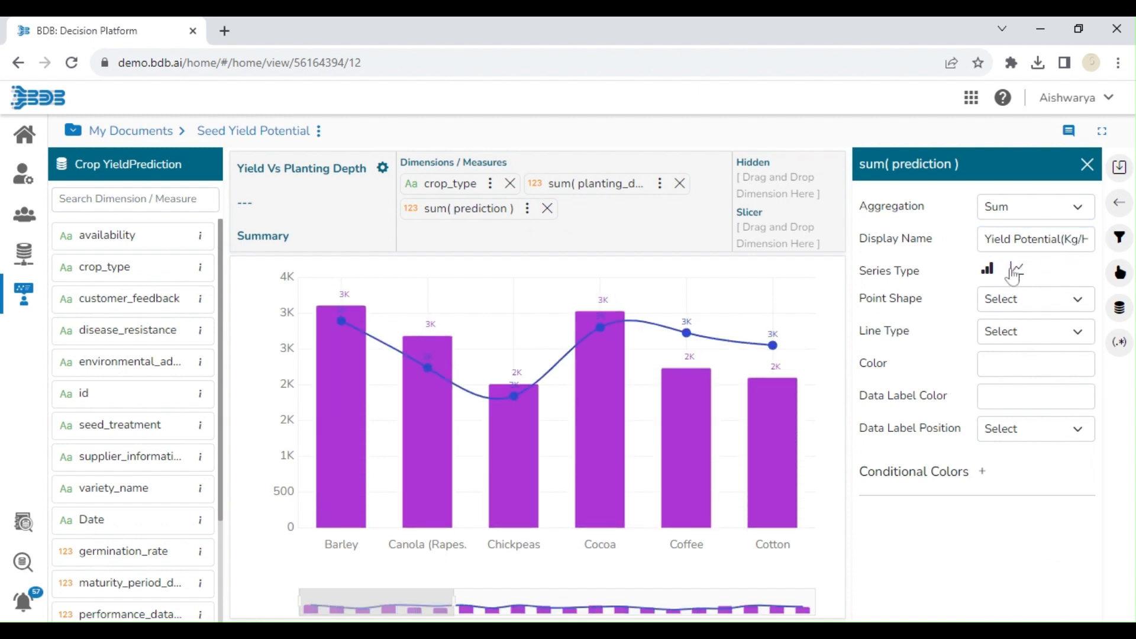
click(1087, 164)
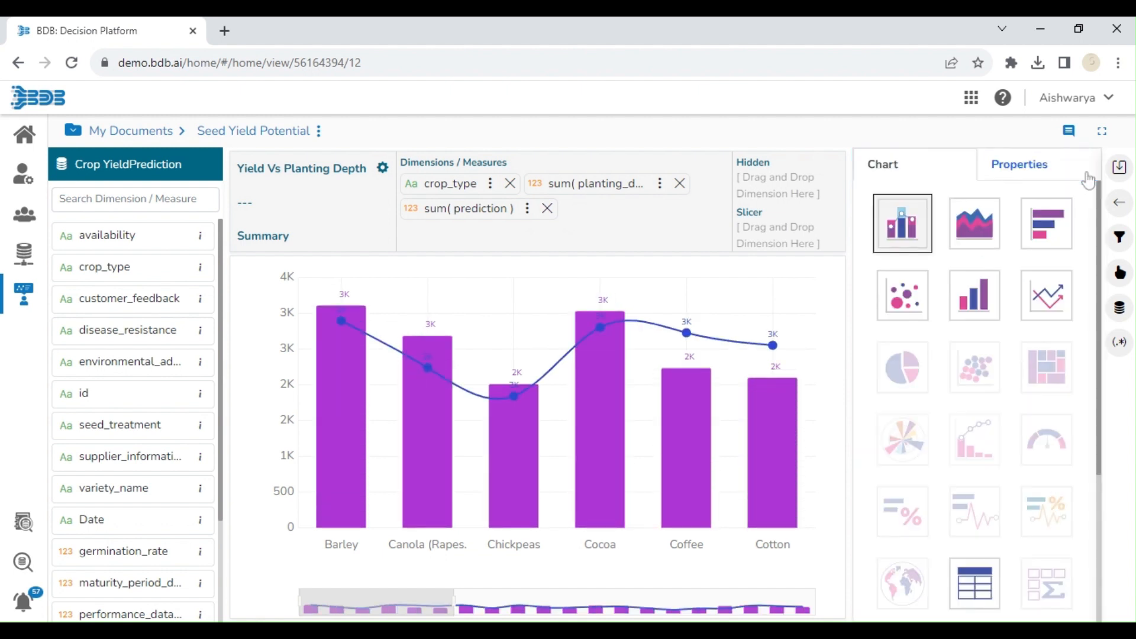
click(1119, 171)
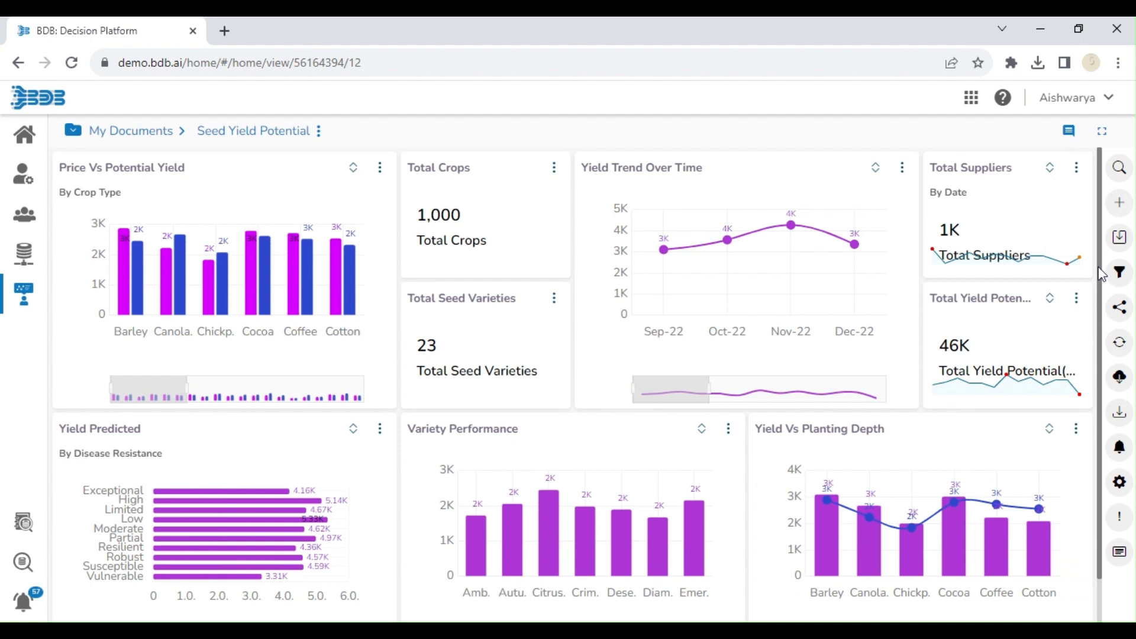
Create a new KPI tile view showing the sum of germination_rate.
drag(1099, 268, 1099, 352)
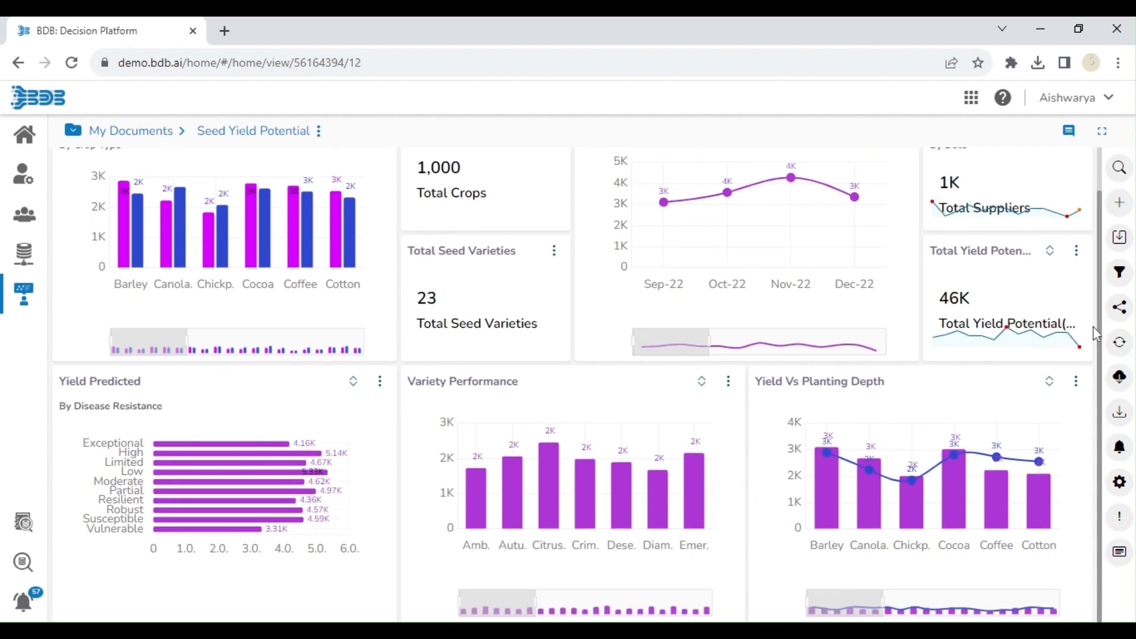
click(1119, 204)
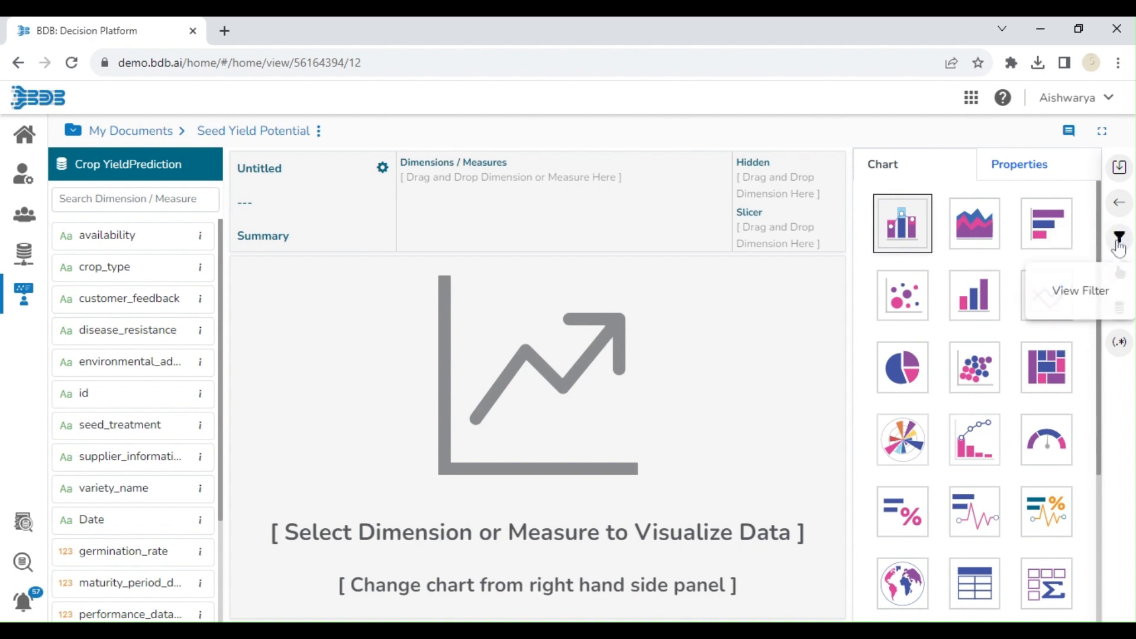
click(903, 512)
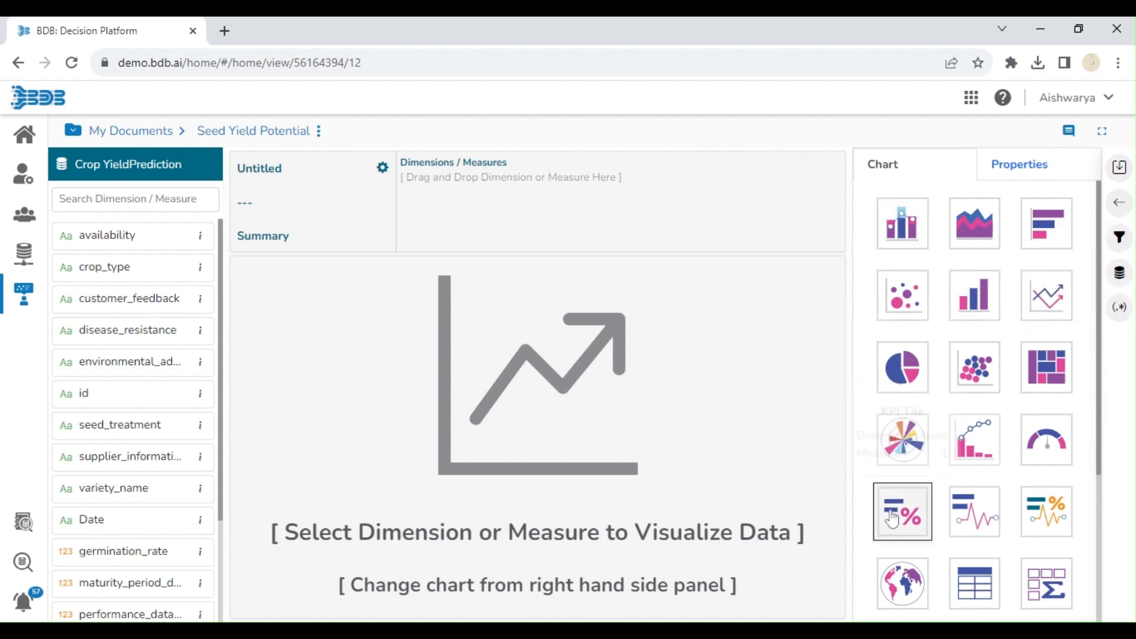
drag(78, 297, 83, 299)
mouse_move(211, 394)
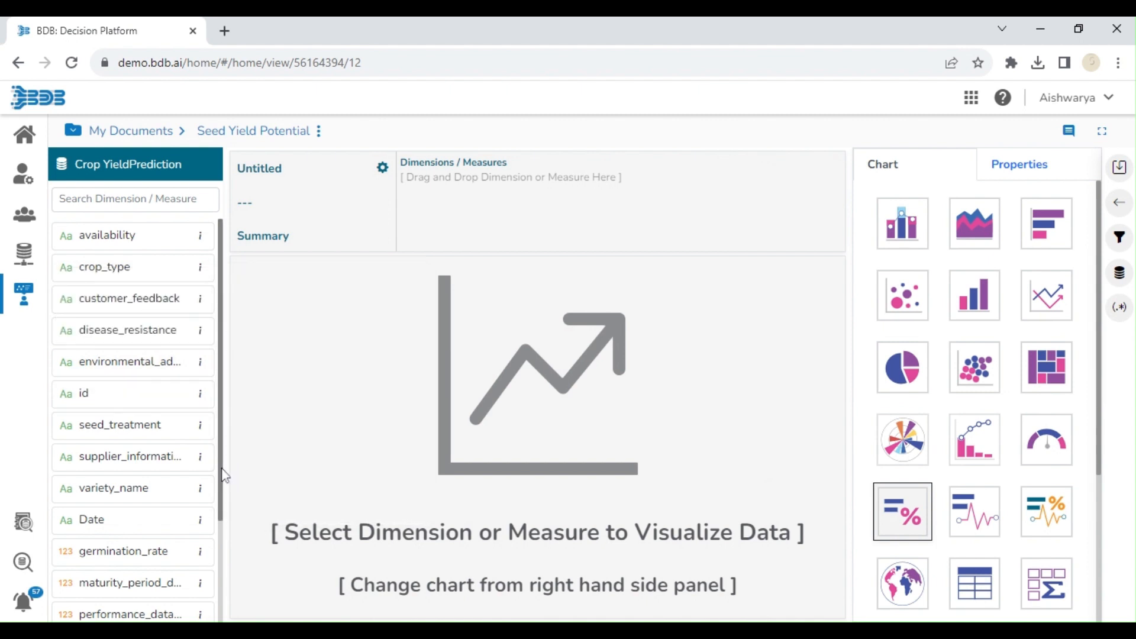
drag(223, 474, 223, 530)
click(157, 478)
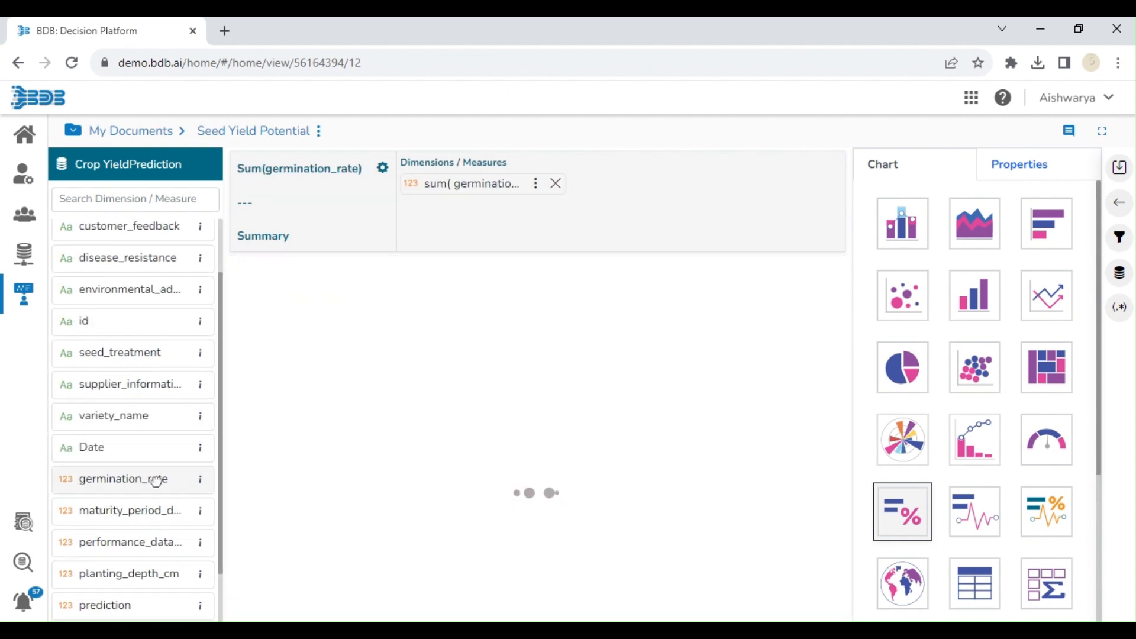
Title the KPI tile view "Total Germination Rate".
click(383, 168)
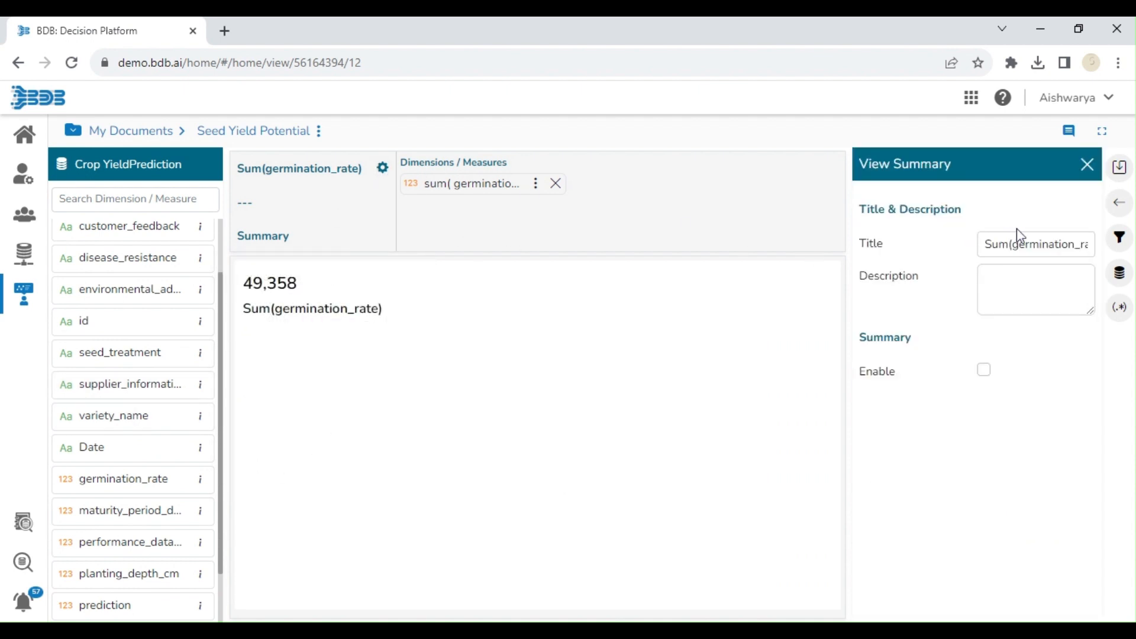
click(1017, 245)
key(ctrl+a)
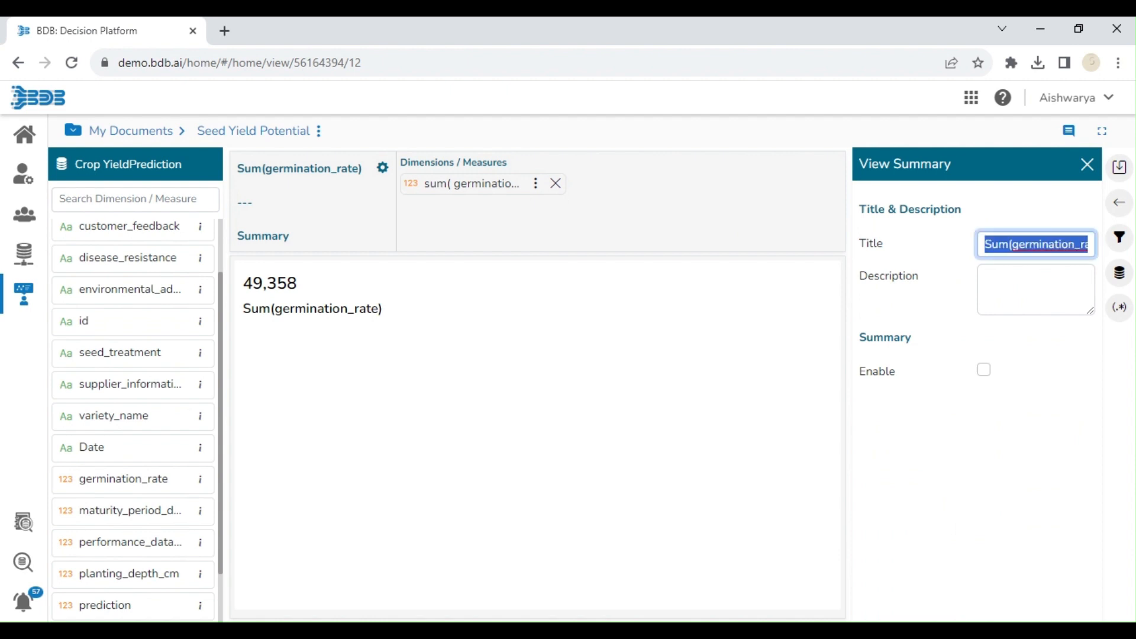
key(BackSpace)
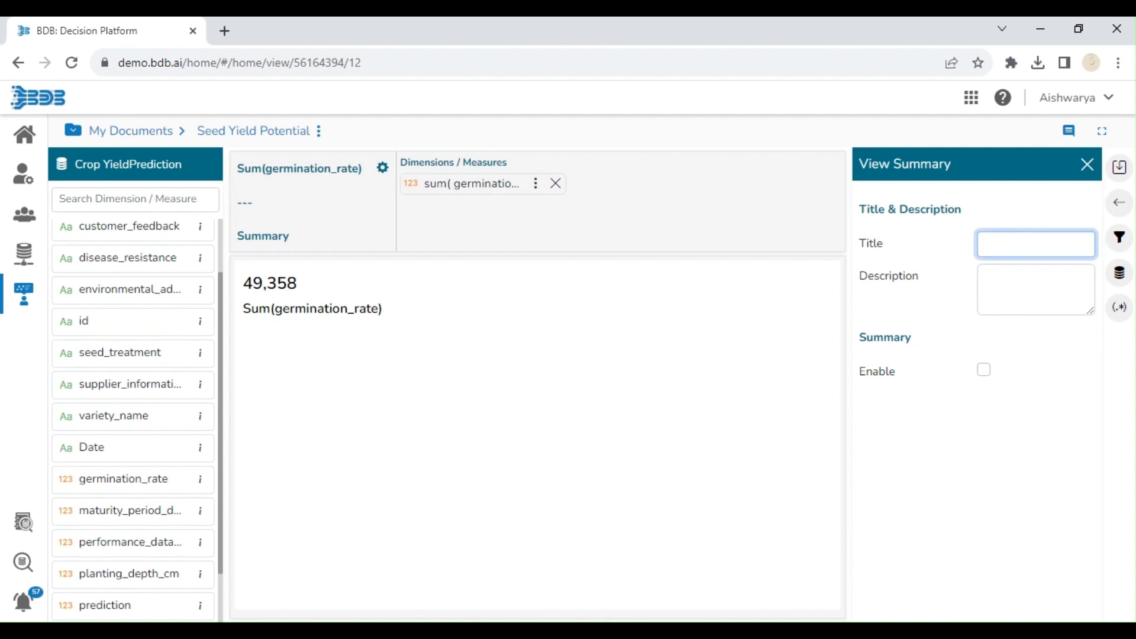
text(otal)
text( Ger)
text(mination)
text( Rate)
click(1087, 163)
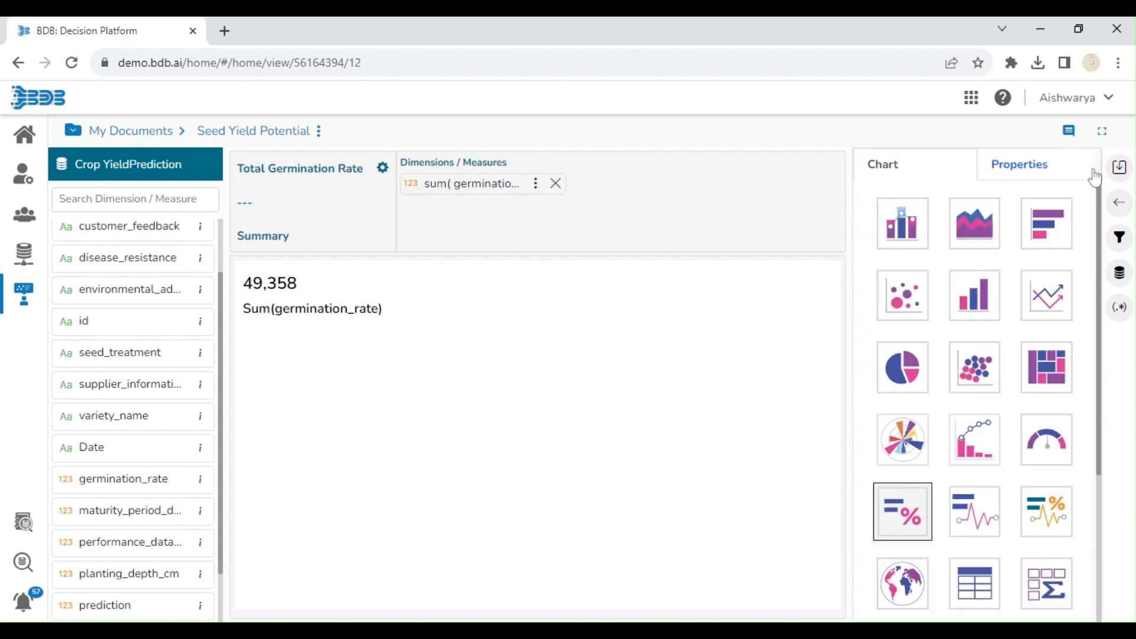
Set the KPI tile's label to "Total Germination Rate" and save the view to the dashboard.
click(1063, 176)
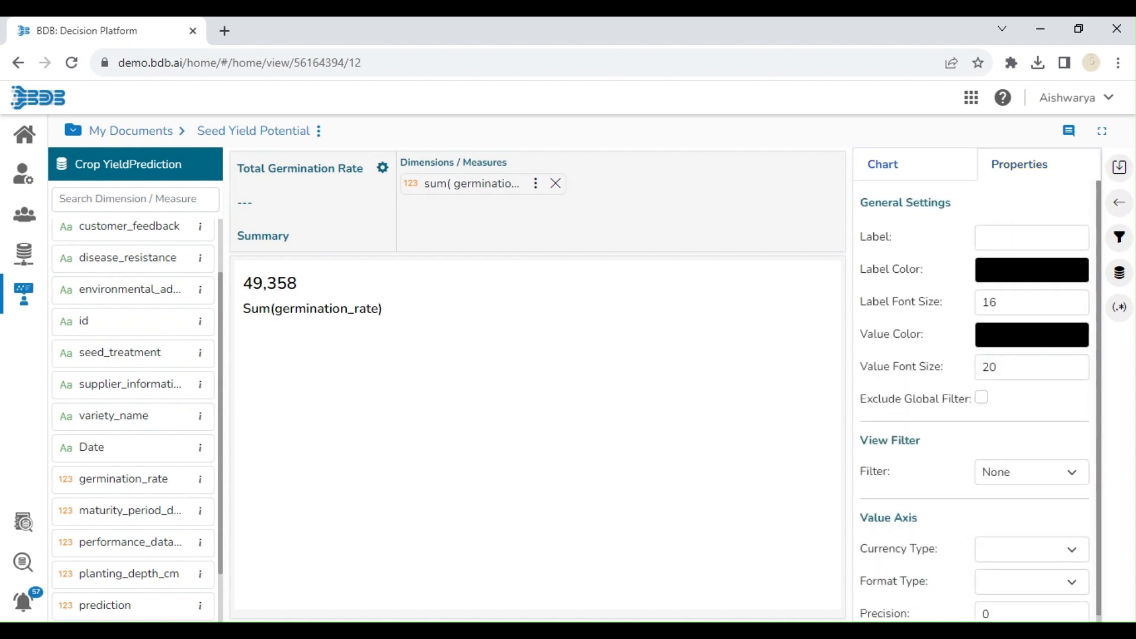
click(1013, 238)
text(Tot)
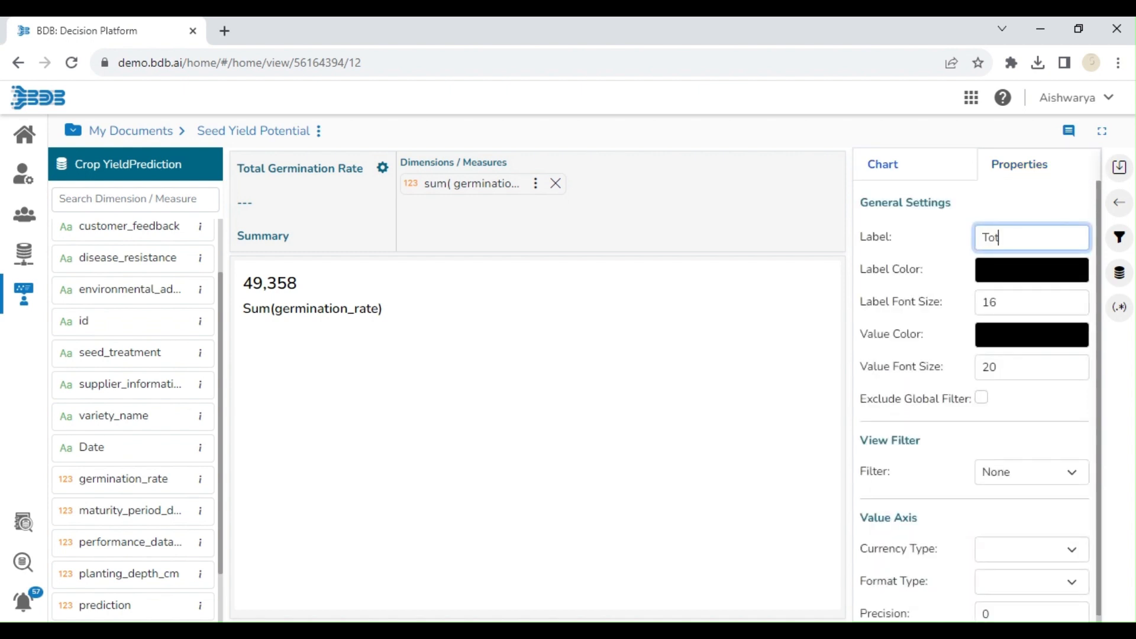
text(al )
text(Germinatio)
text(n)
text( Rate)
click(536, 187)
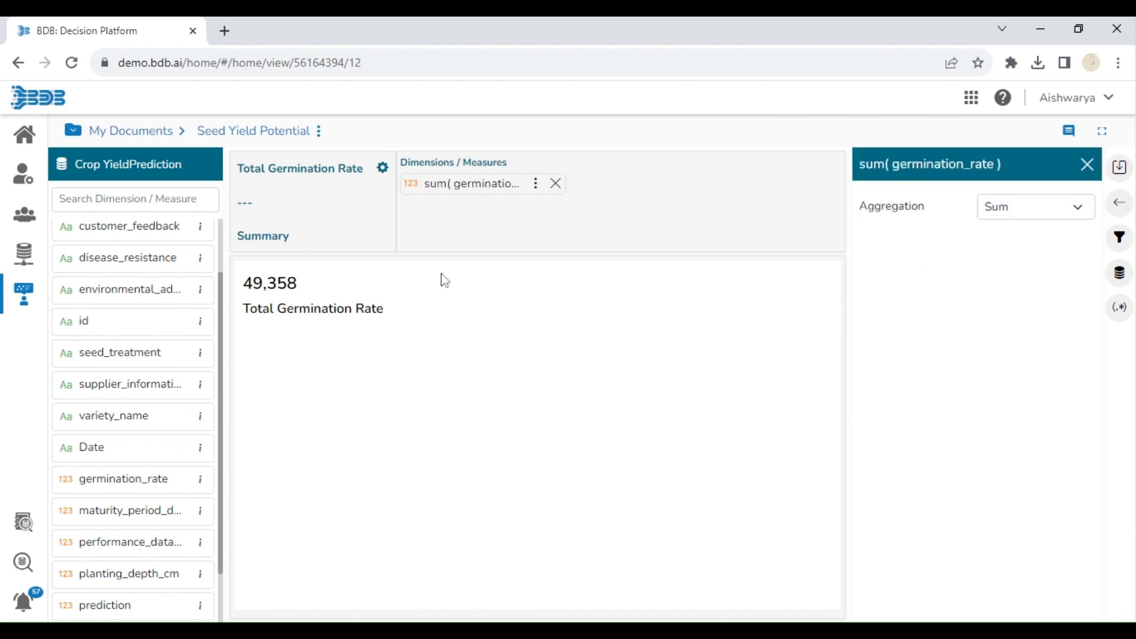
click(1087, 165)
click(1121, 169)
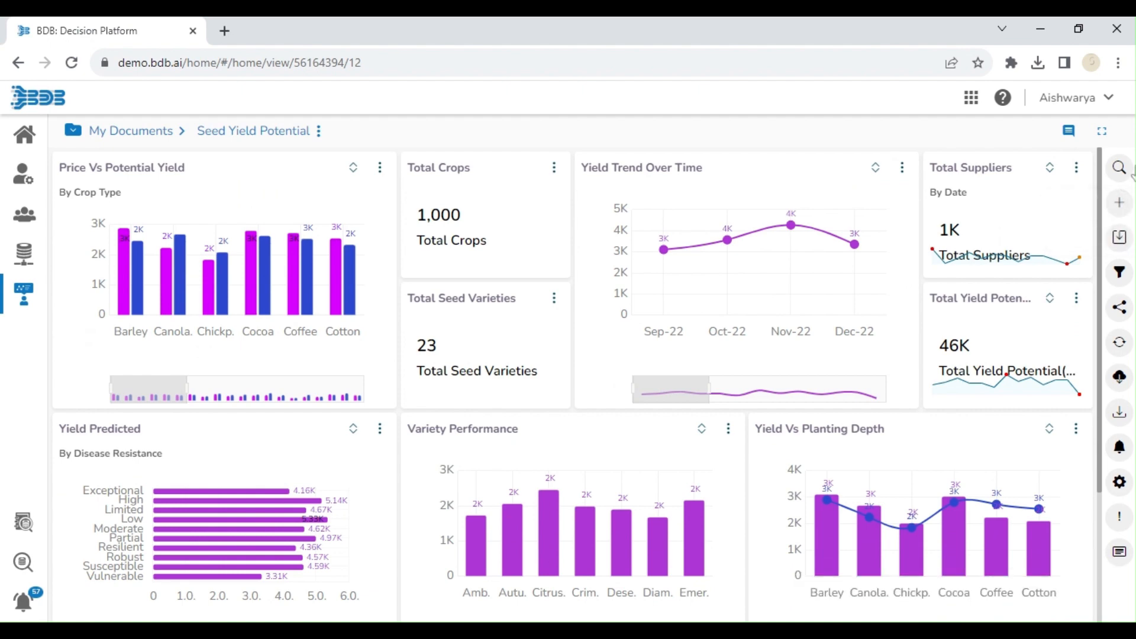
scroll(1095, 443, down, 3)
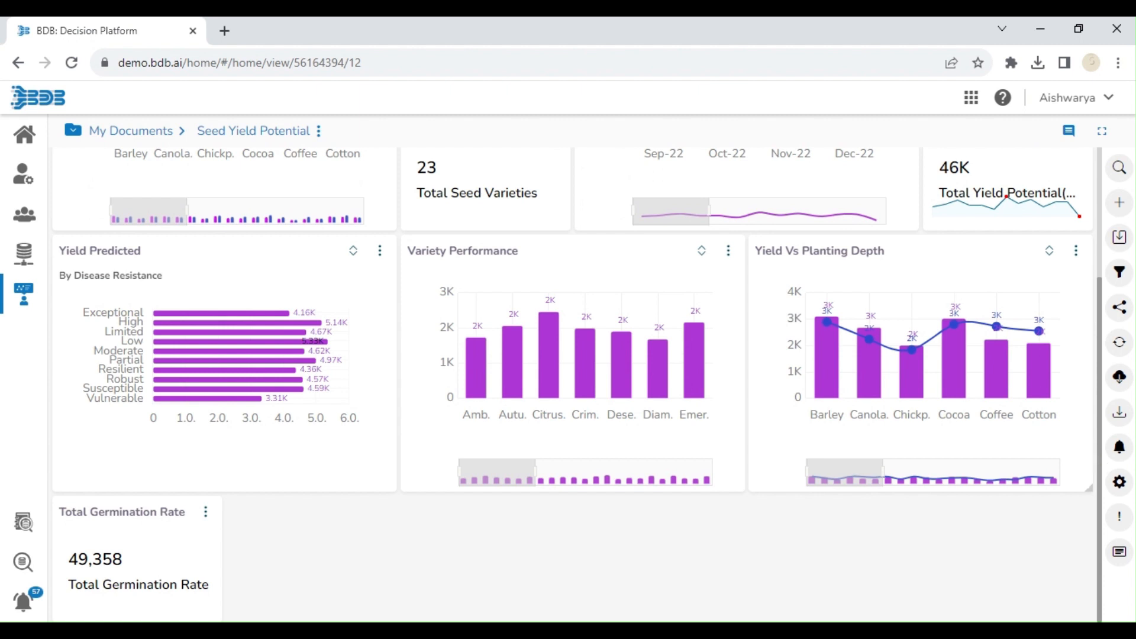
Create a new line chart view by crop_type with the variety_name count and the prediction sum as measures.
click(1120, 219)
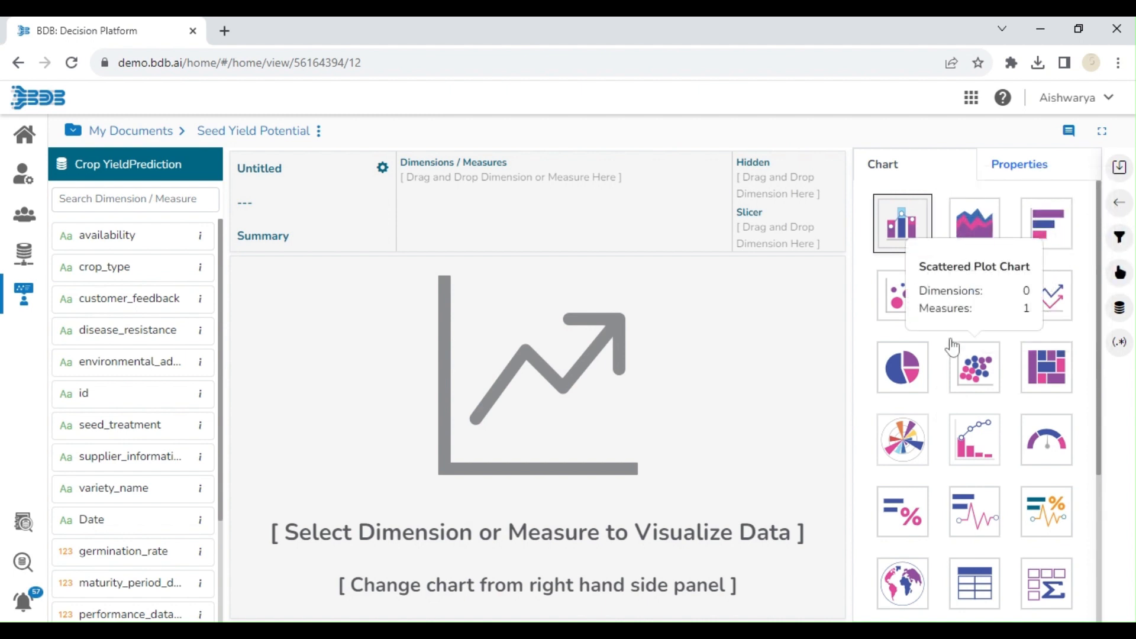
click(1052, 303)
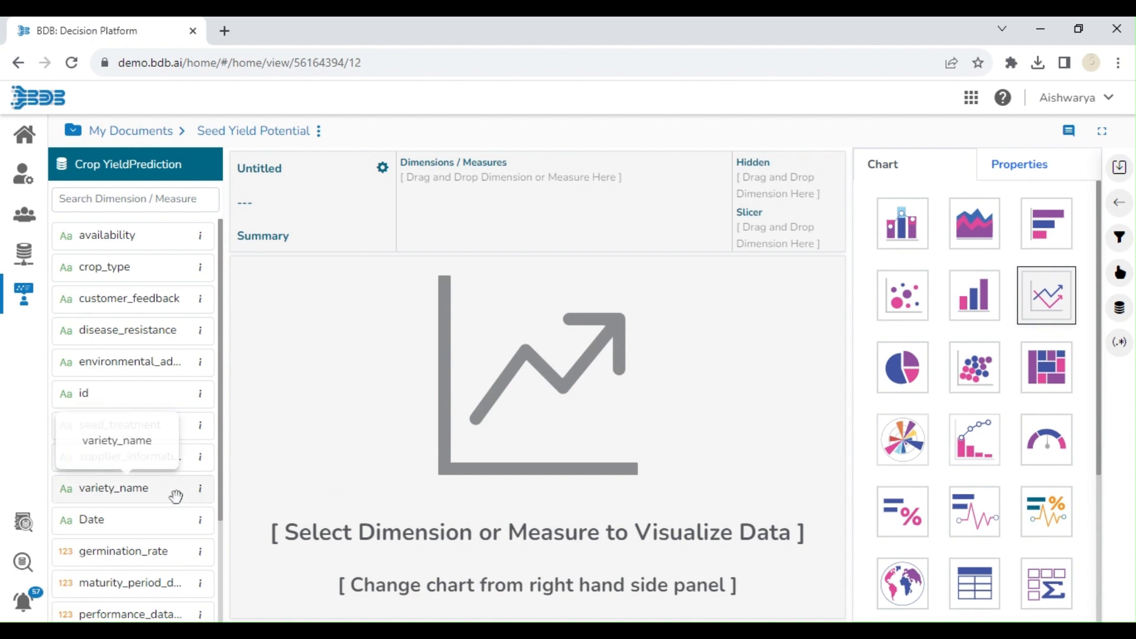
click(160, 267)
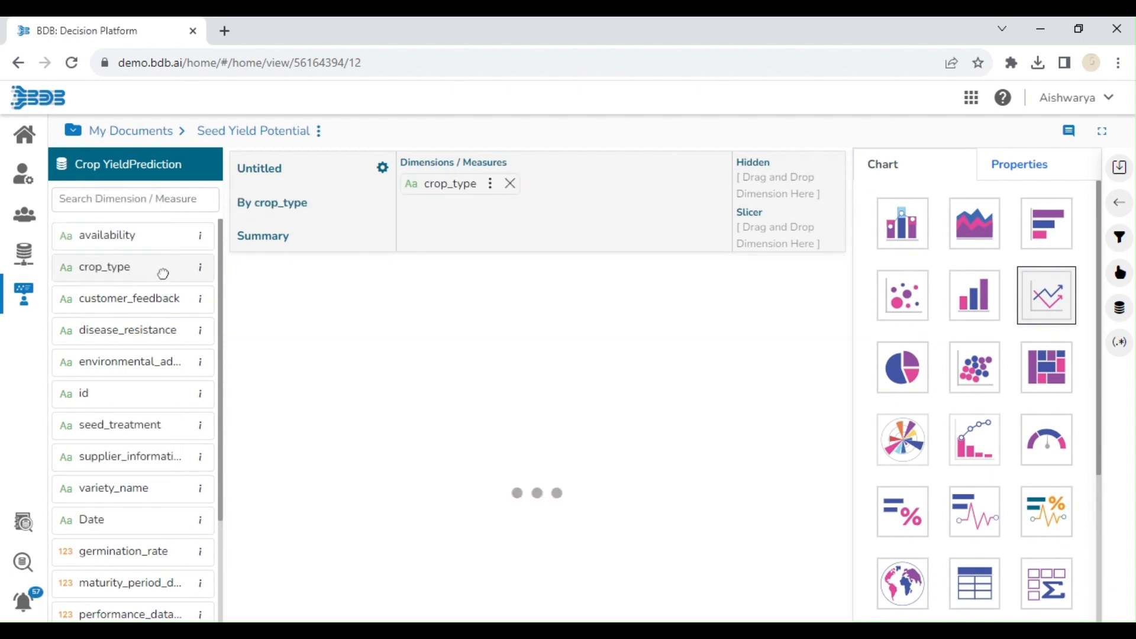
click(166, 487)
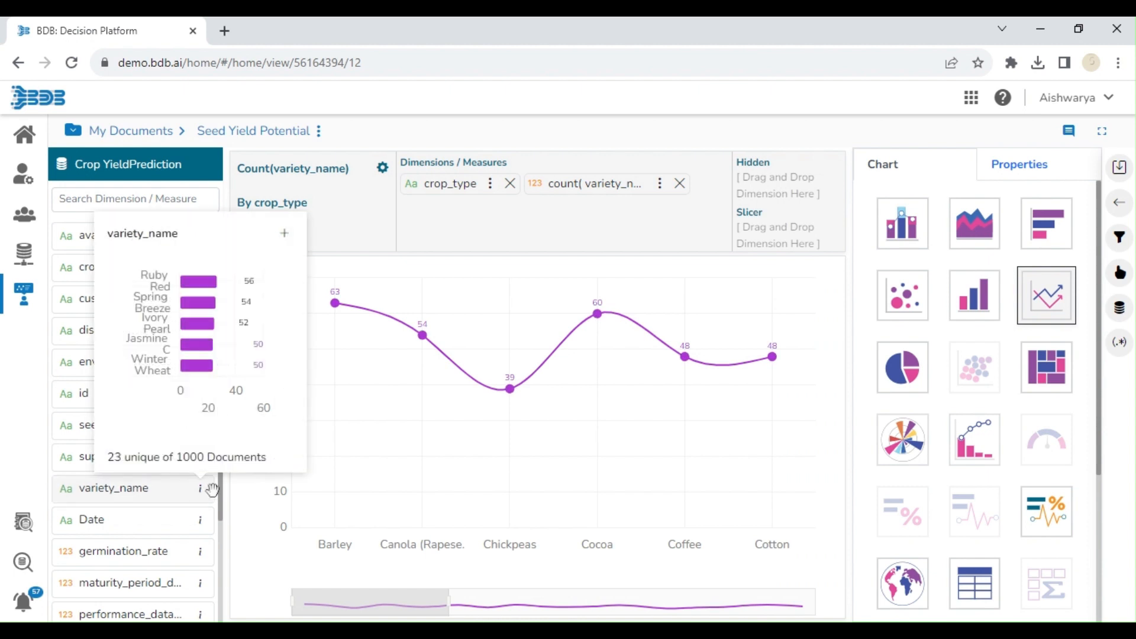
scroll(220, 515, down, 1)
scroll(221, 527, down, 2)
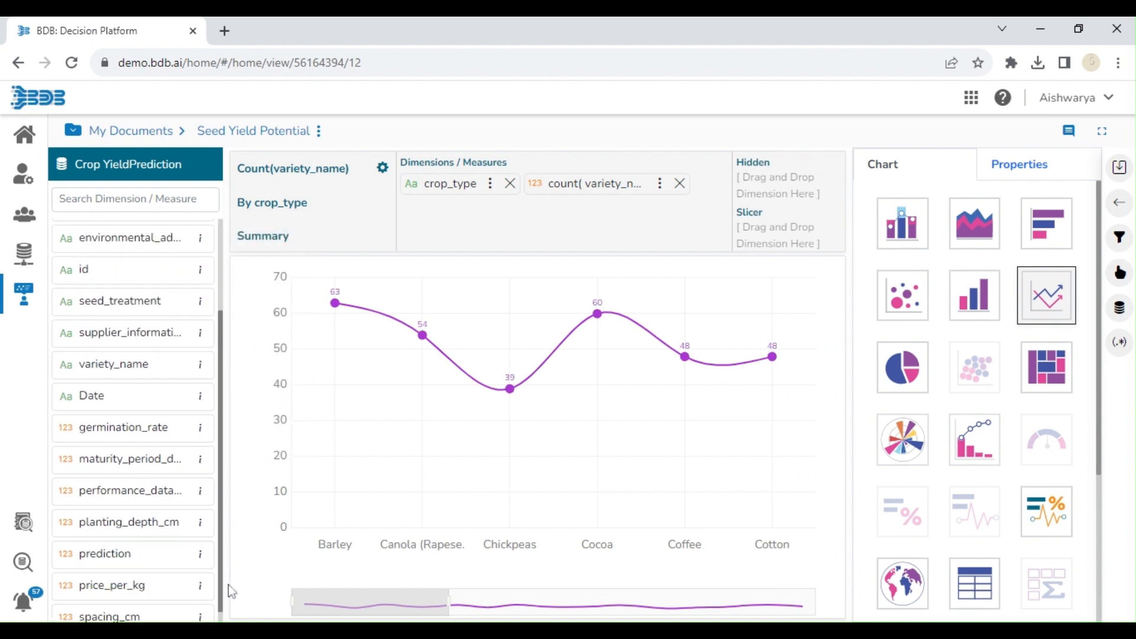
click(163, 555)
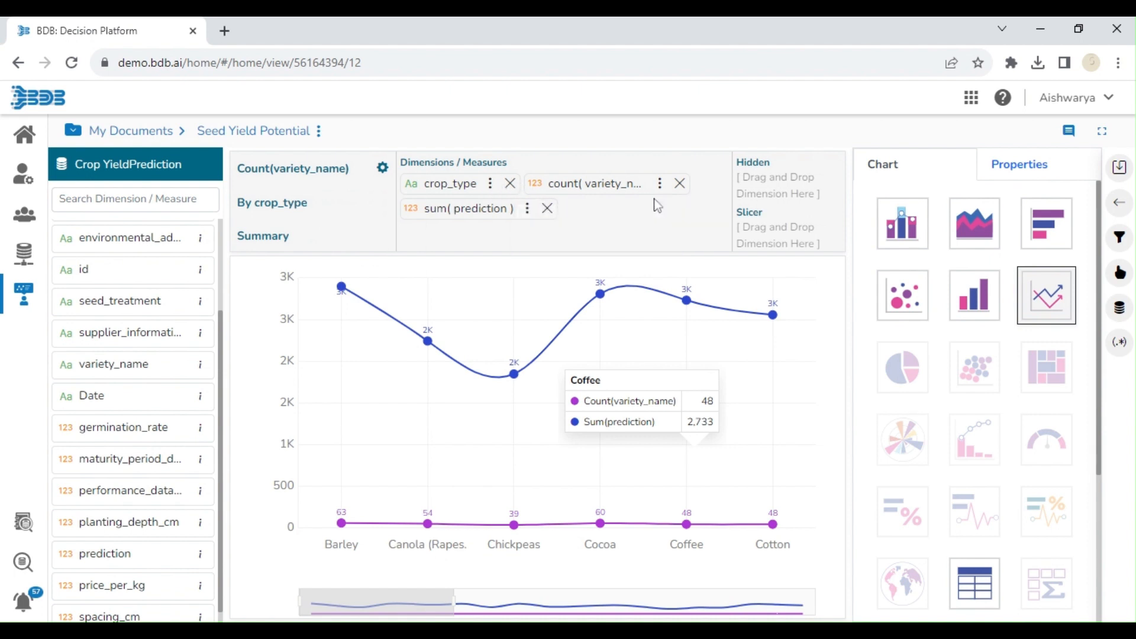
Change the crop_type view from a line chart to a mixed chart.
click(659, 185)
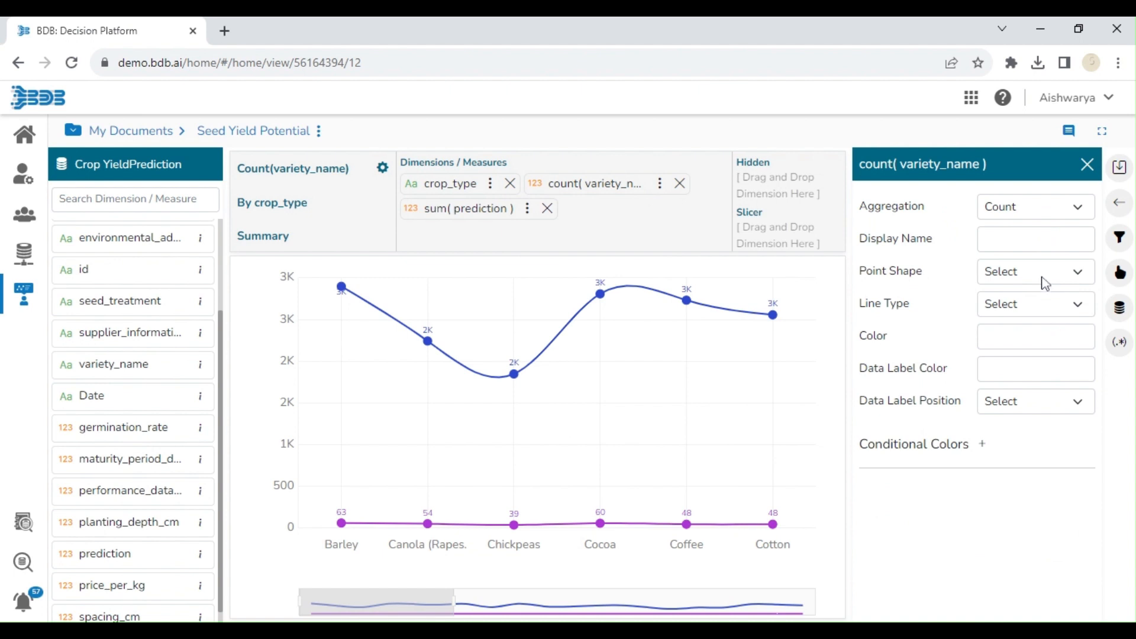
click(1087, 165)
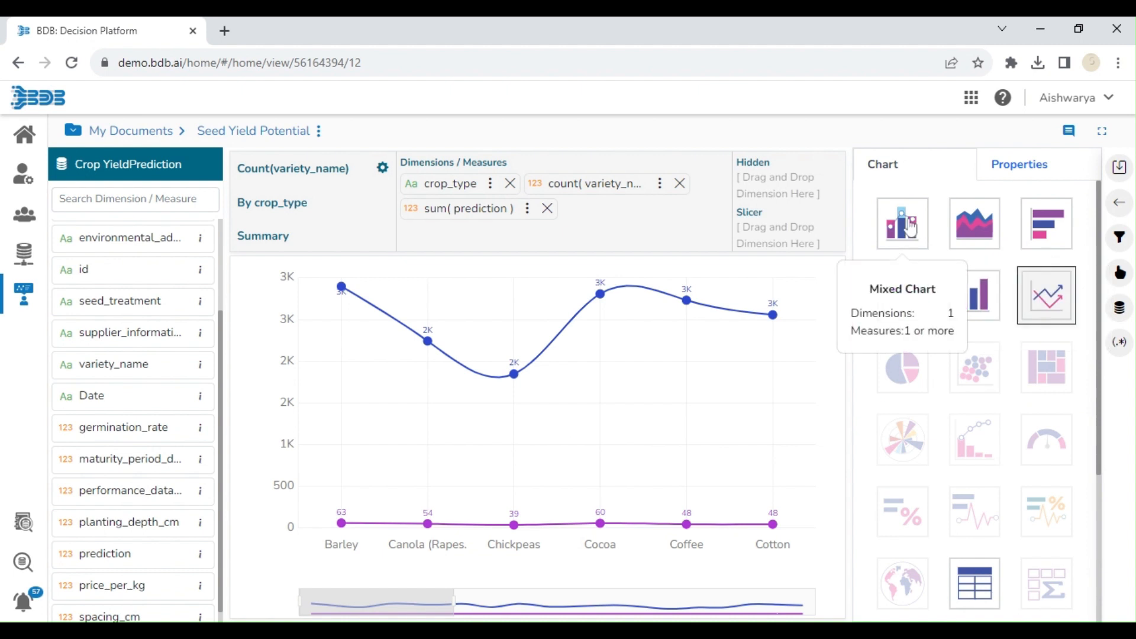
click(1047, 294)
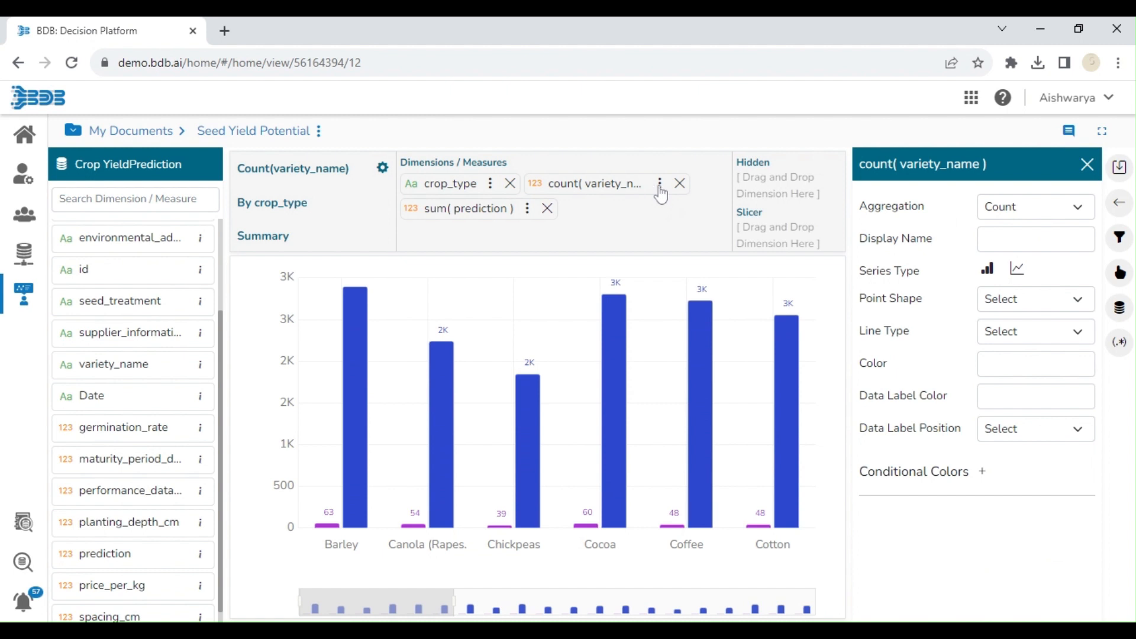
click(527, 212)
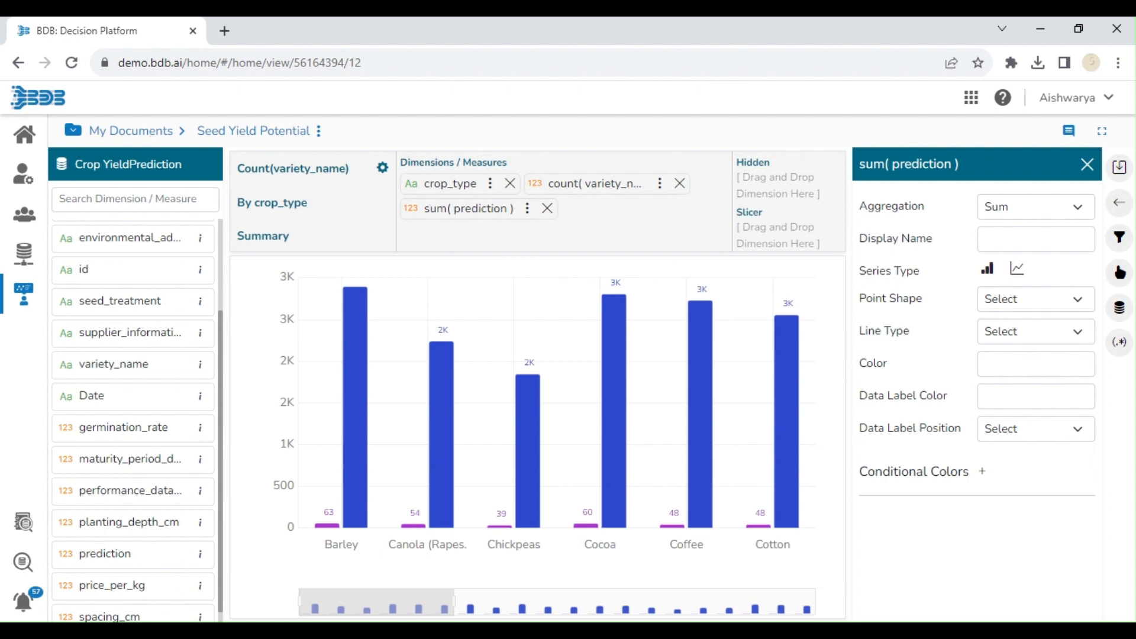
click(490, 184)
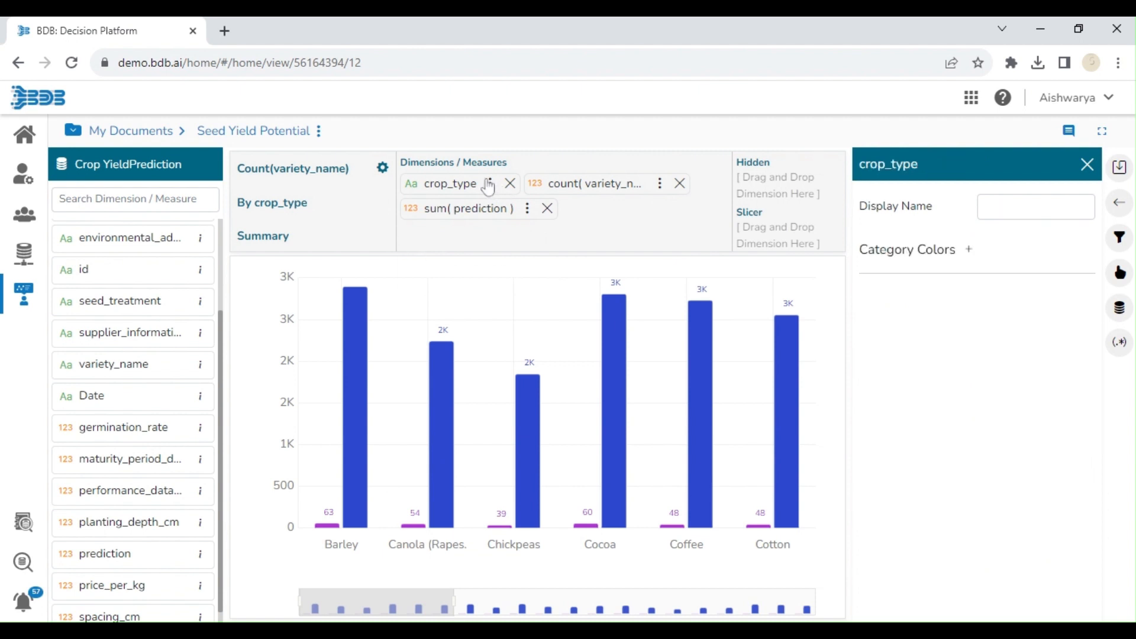
click(659, 184)
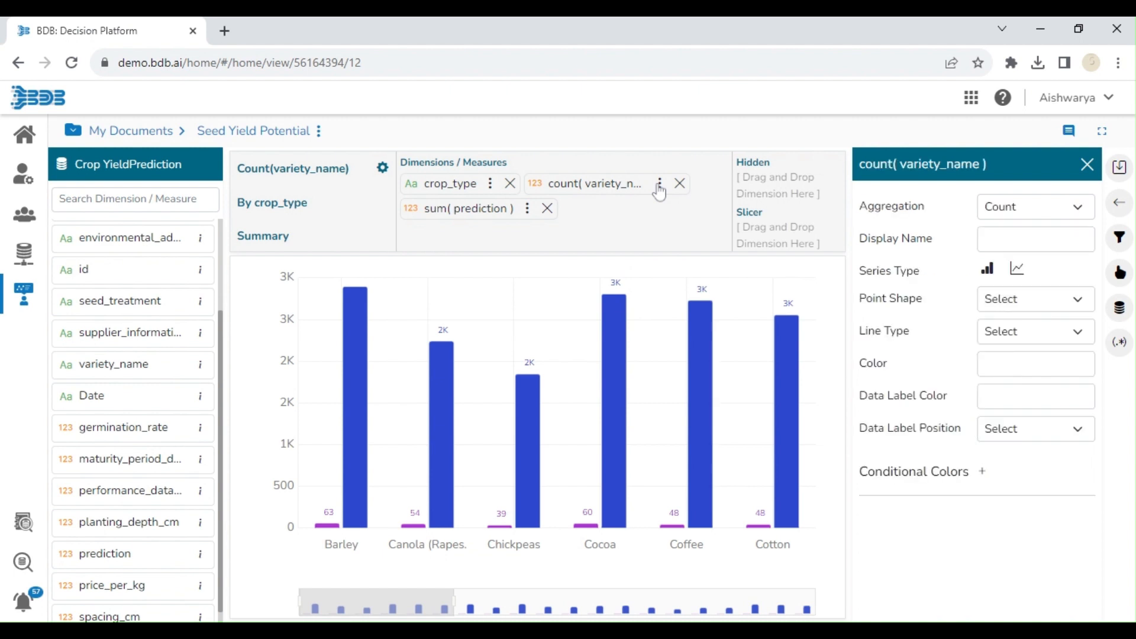
click(1017, 276)
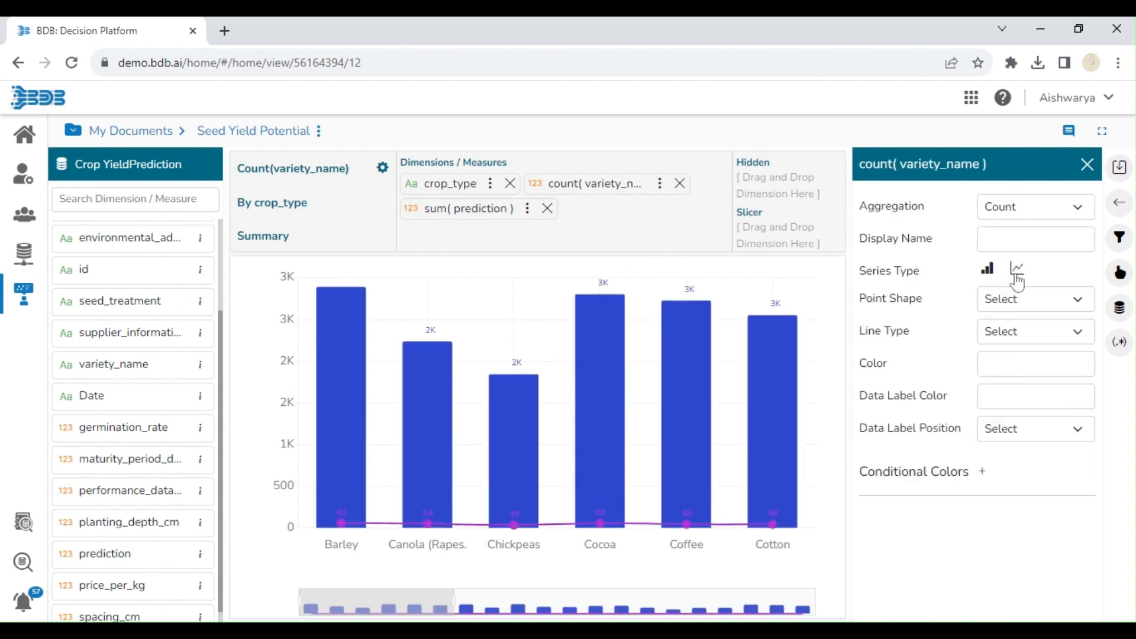
click(987, 269)
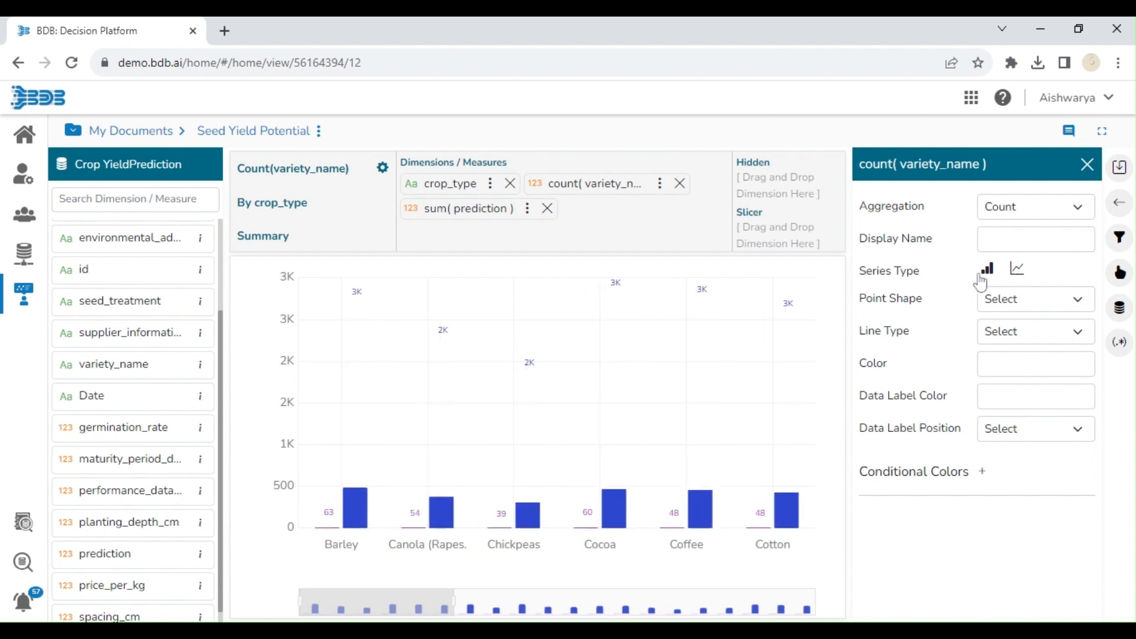
Change the prediction measure's series type to line in the mixed chart by crop_type.
click(525, 213)
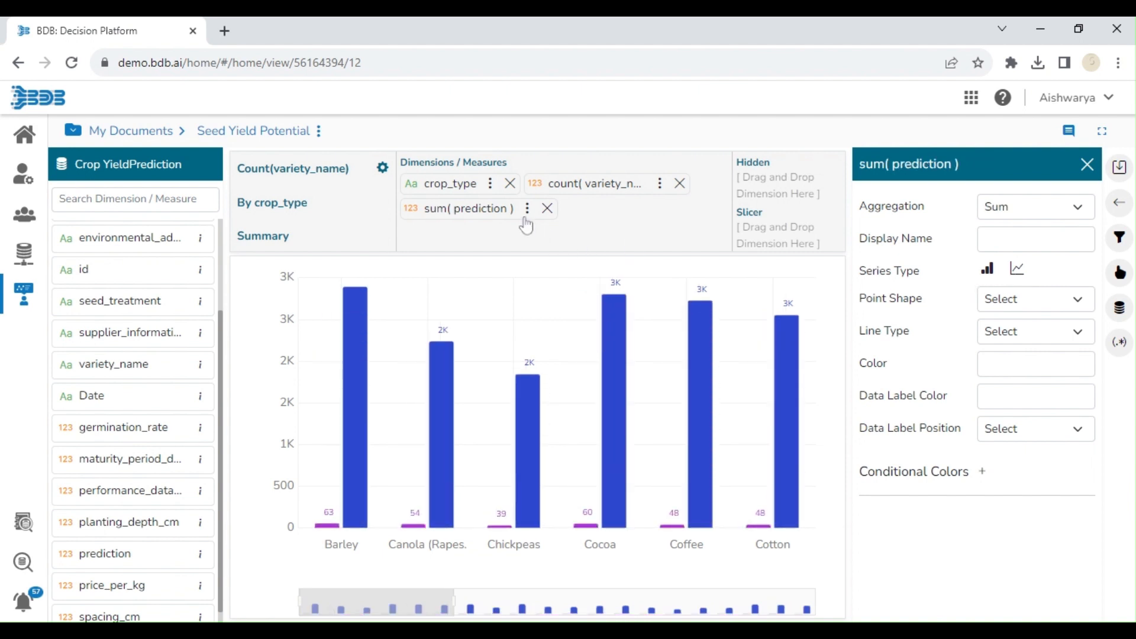
click(1018, 282)
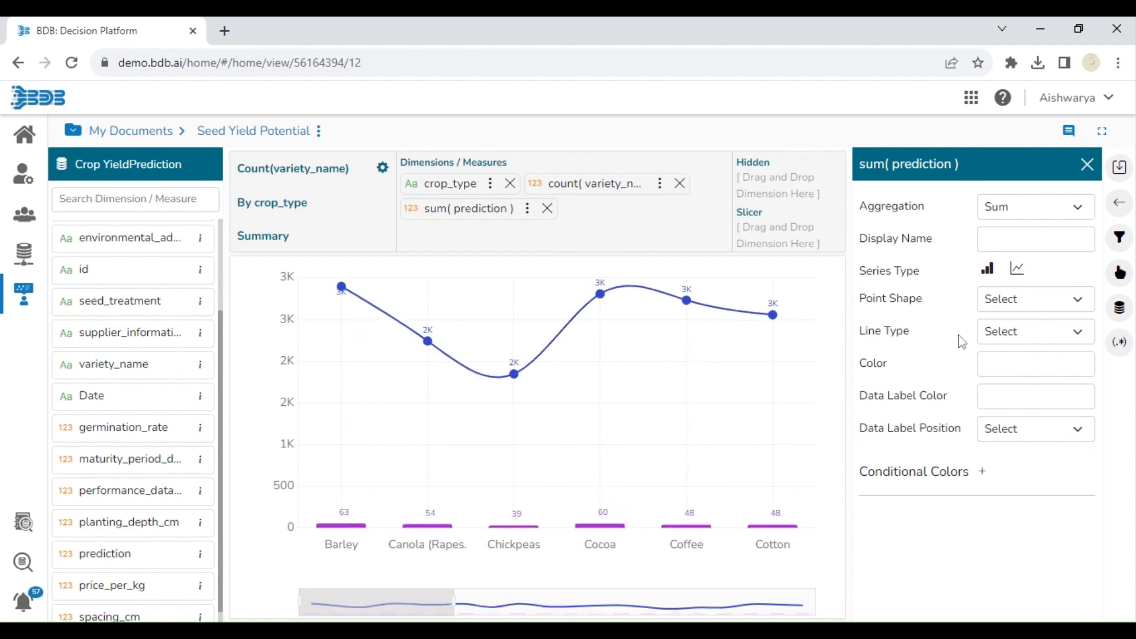
mouse_move(774, 314)
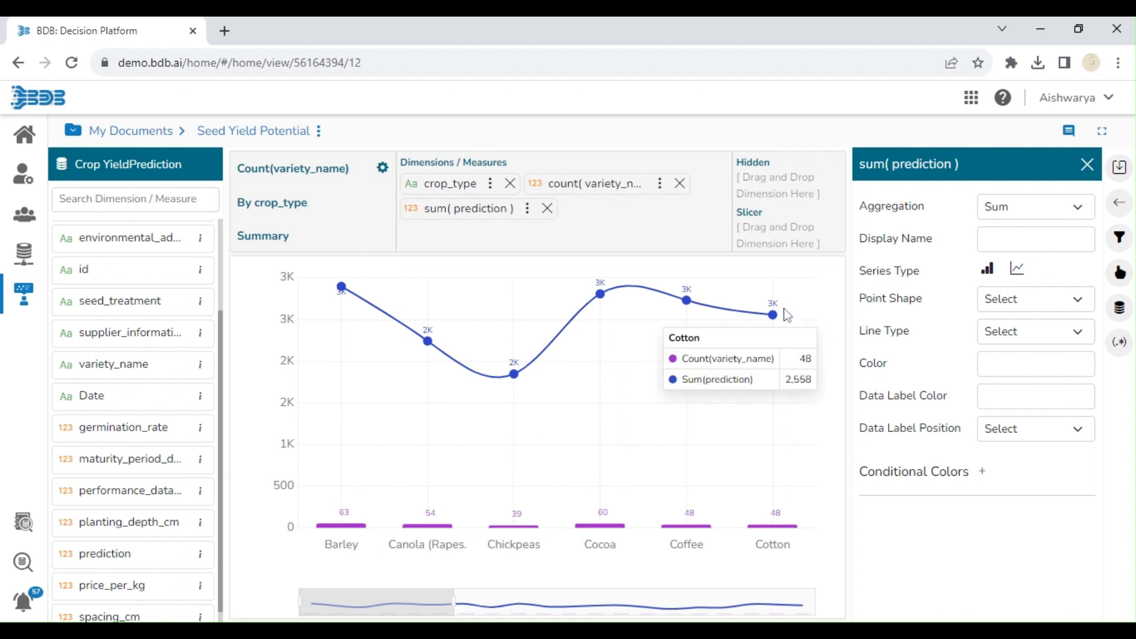
Set the display name of the variety_name count measure to "Variety Count".
click(652, 184)
click(1006, 239)
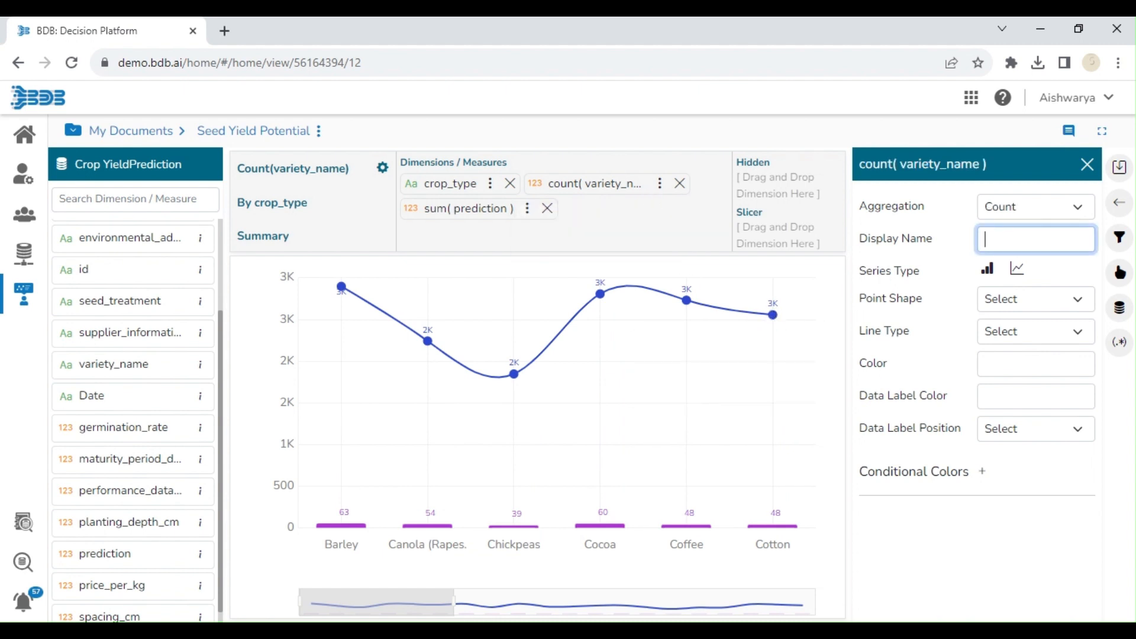
text(Variety Count)
Set the display name of the prediction measure in the variety count view to "Yield Potential(Kg/Ha)".
click(532, 213)
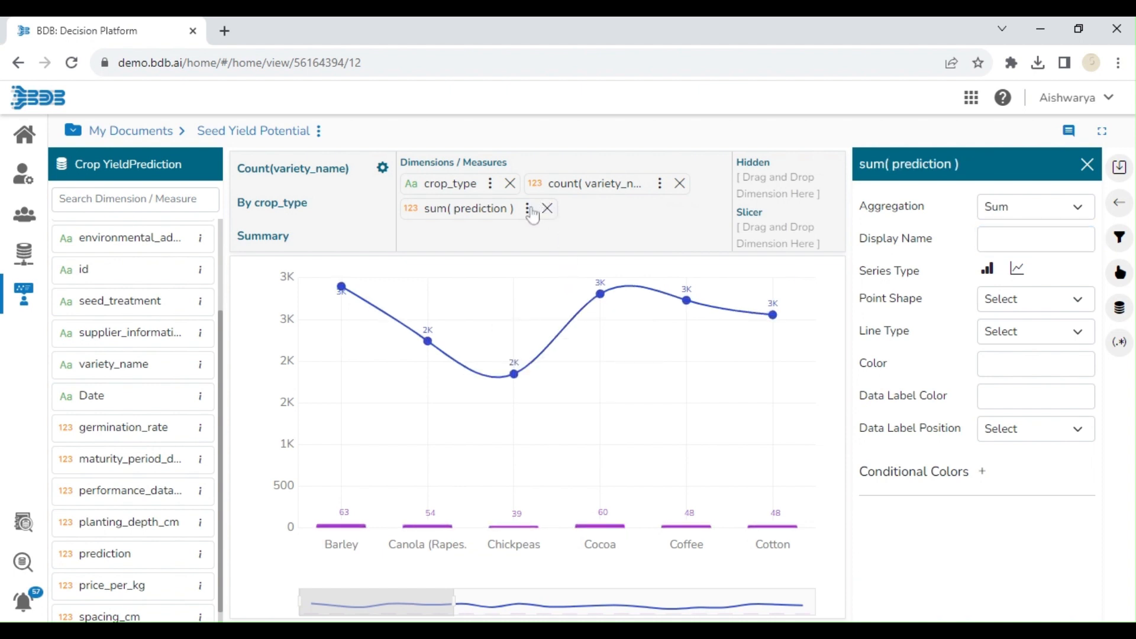
click(983, 242)
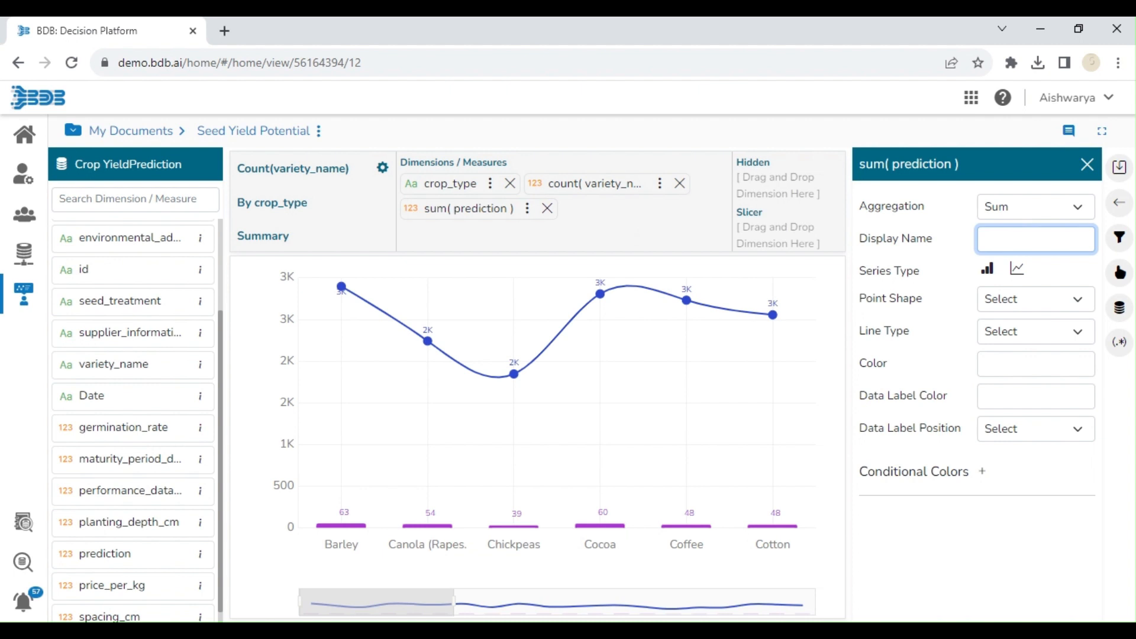
text(Yield Potential())
key(Left)
text(Kg/Ha)
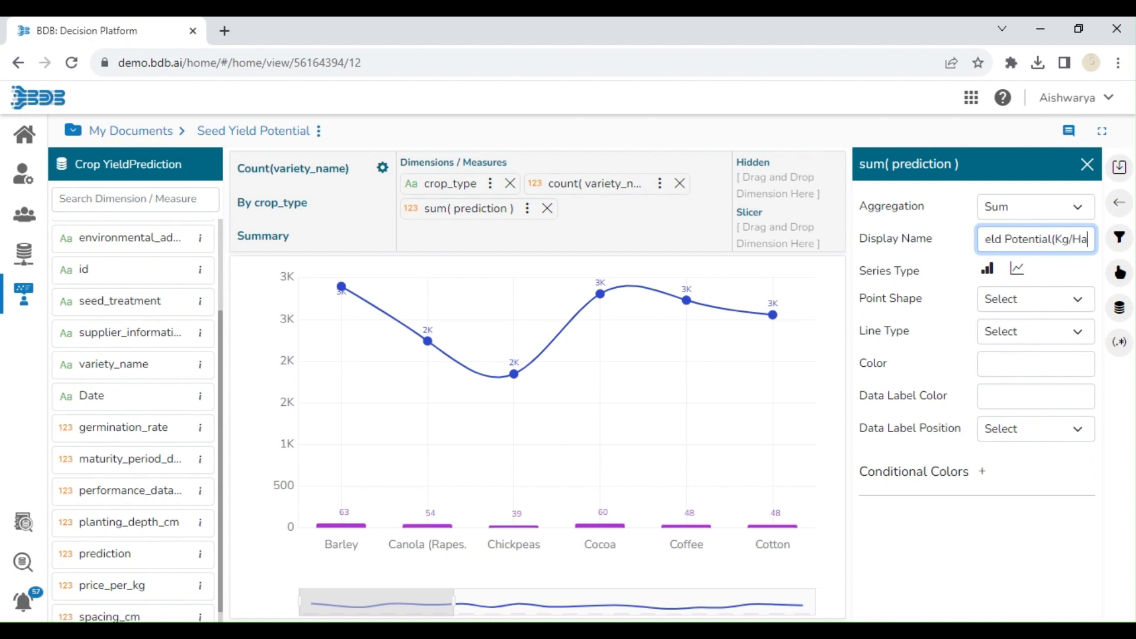
key(Right)
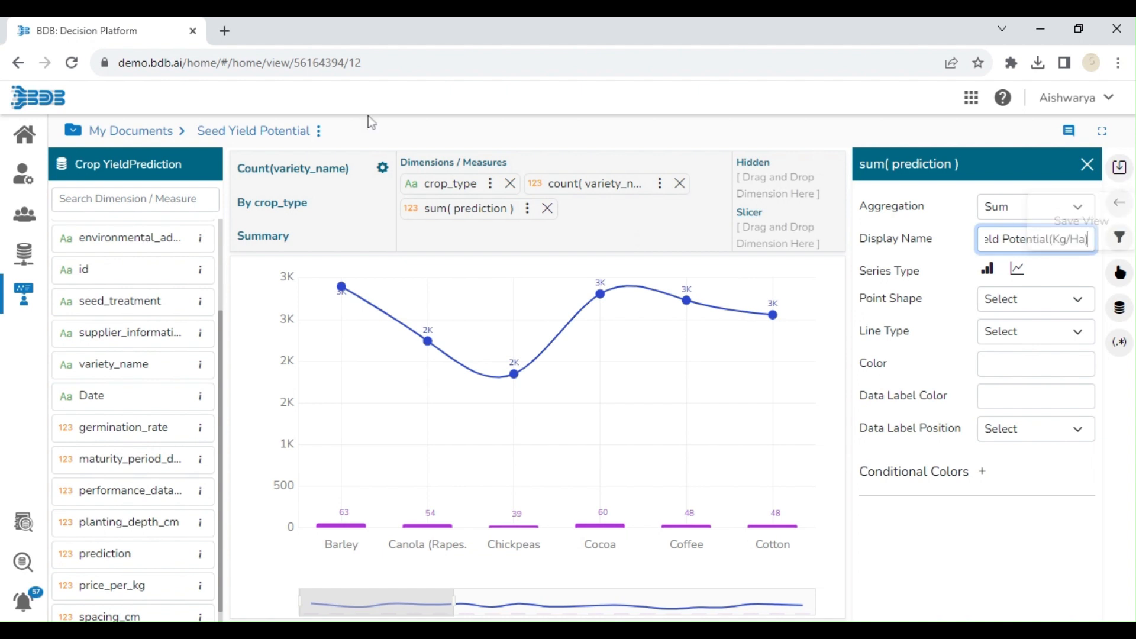
mouse_move(568, 353)
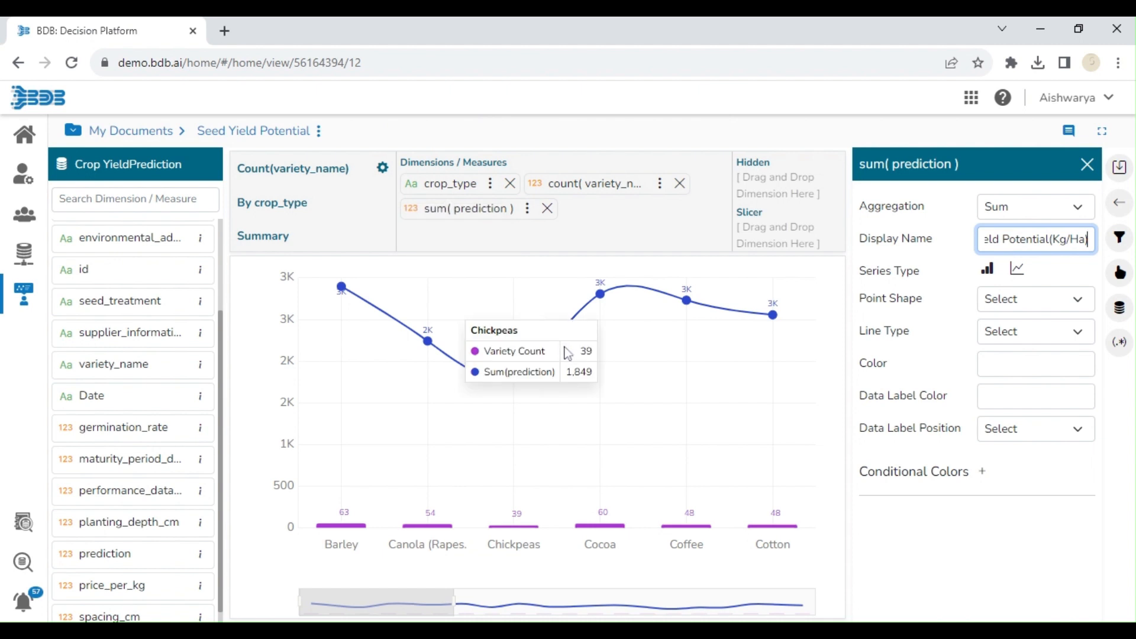
Set the display name of the crop_type dimension to "Crop Type" and save the view.
click(491, 188)
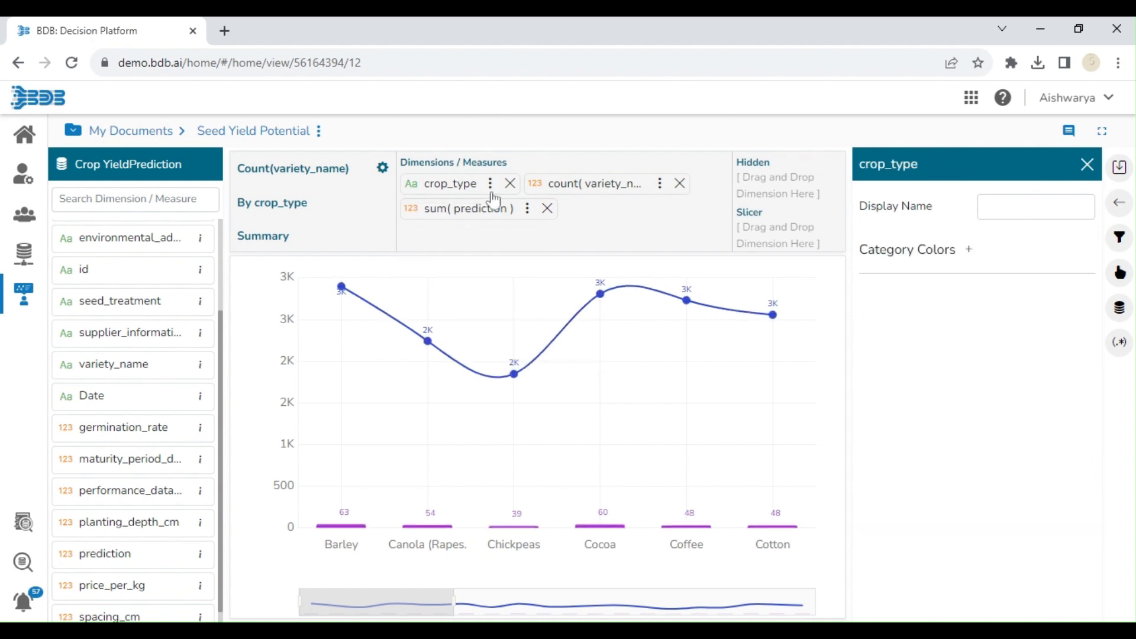
click(985, 207)
text(C)
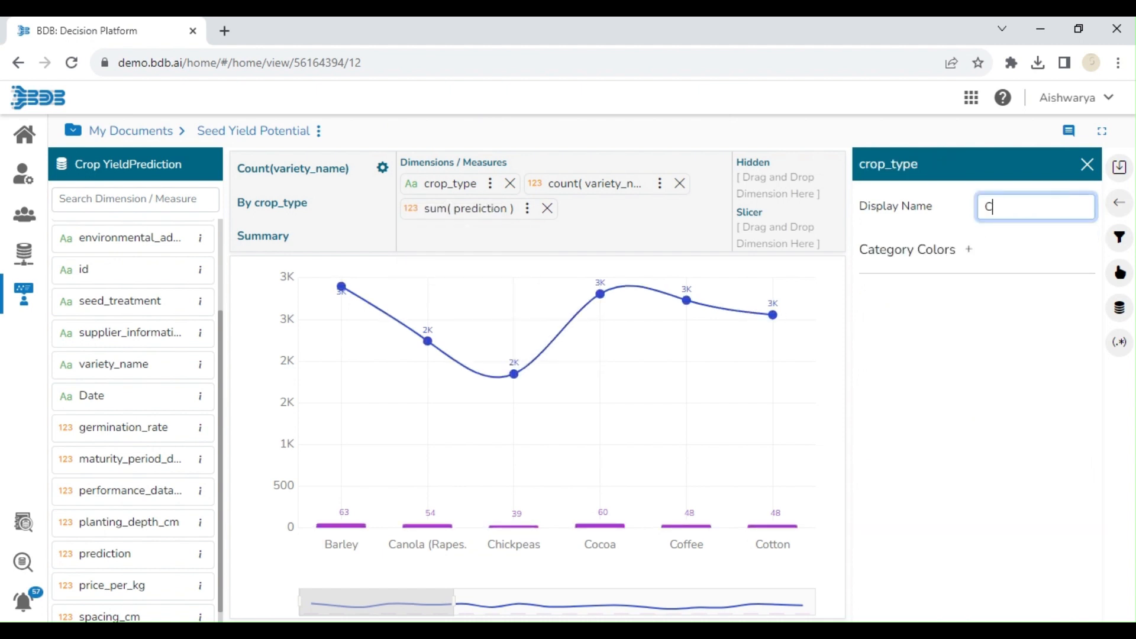
text(rop Type)
click(1119, 168)
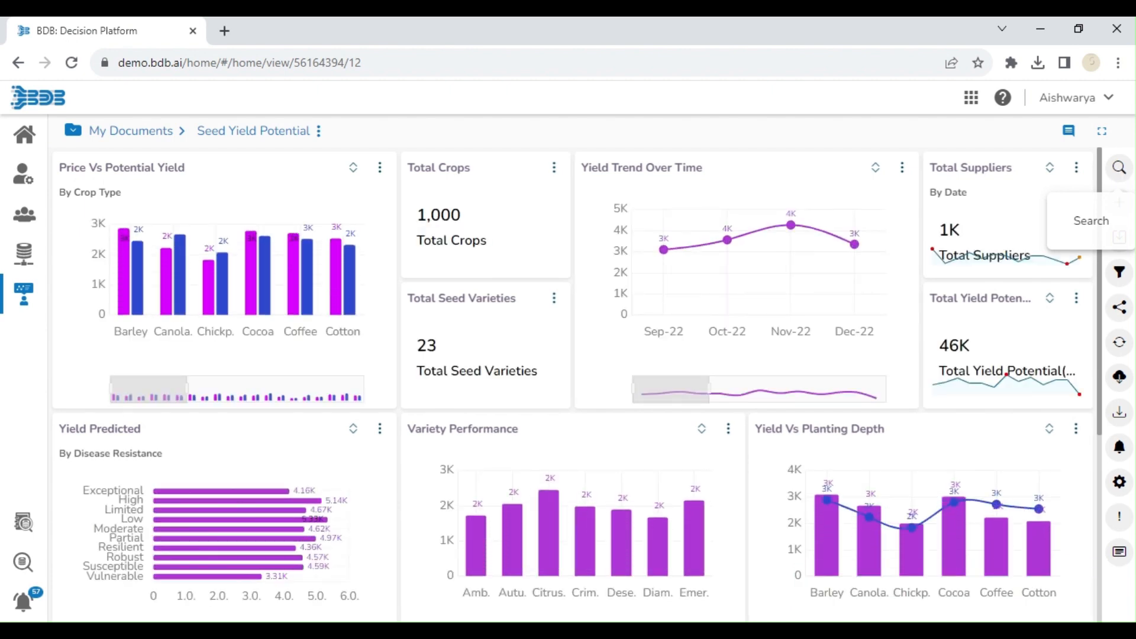
Widen the Count(variety_name) view to fill the rest of its dashboard row and save the story.
scroll(1102, 288, down, 5)
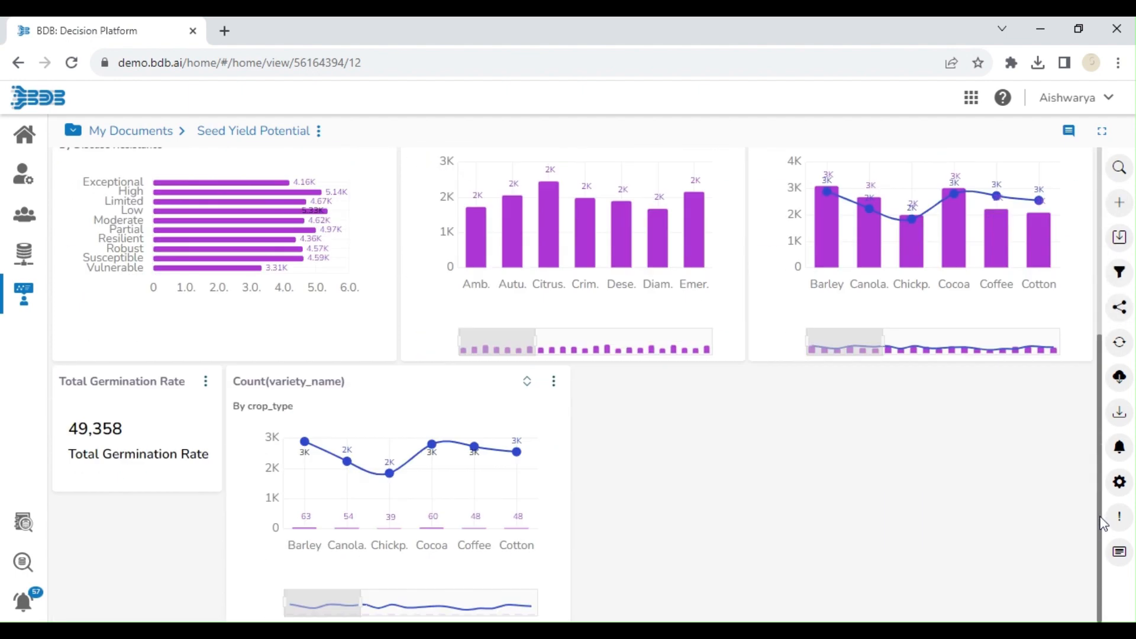
mouse_move(546, 456)
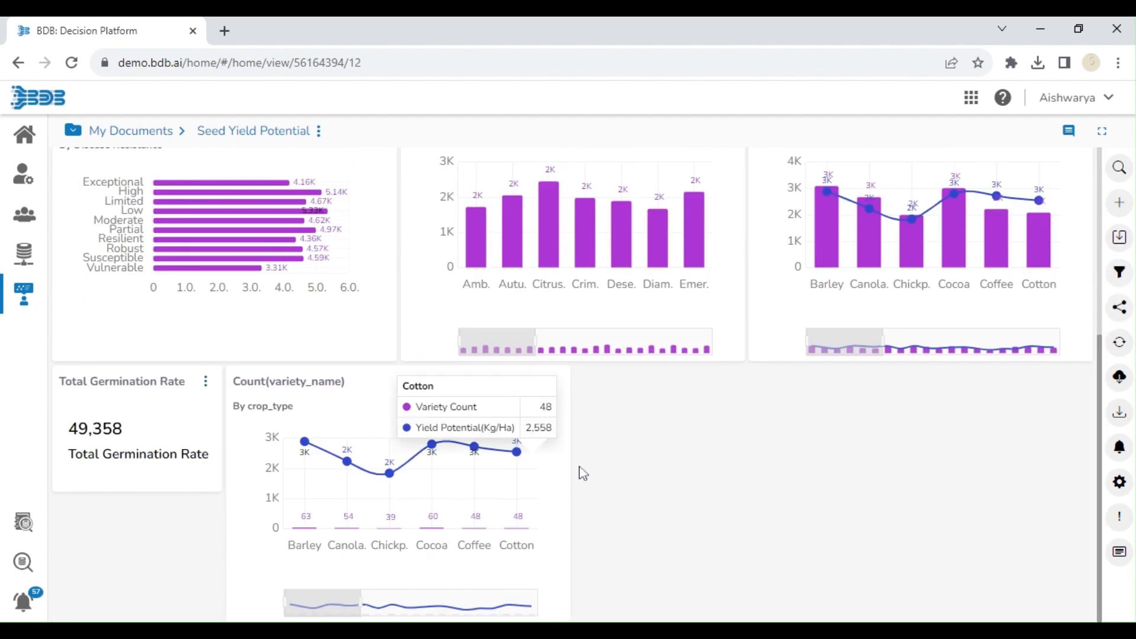
drag(568, 465, 1091, 515)
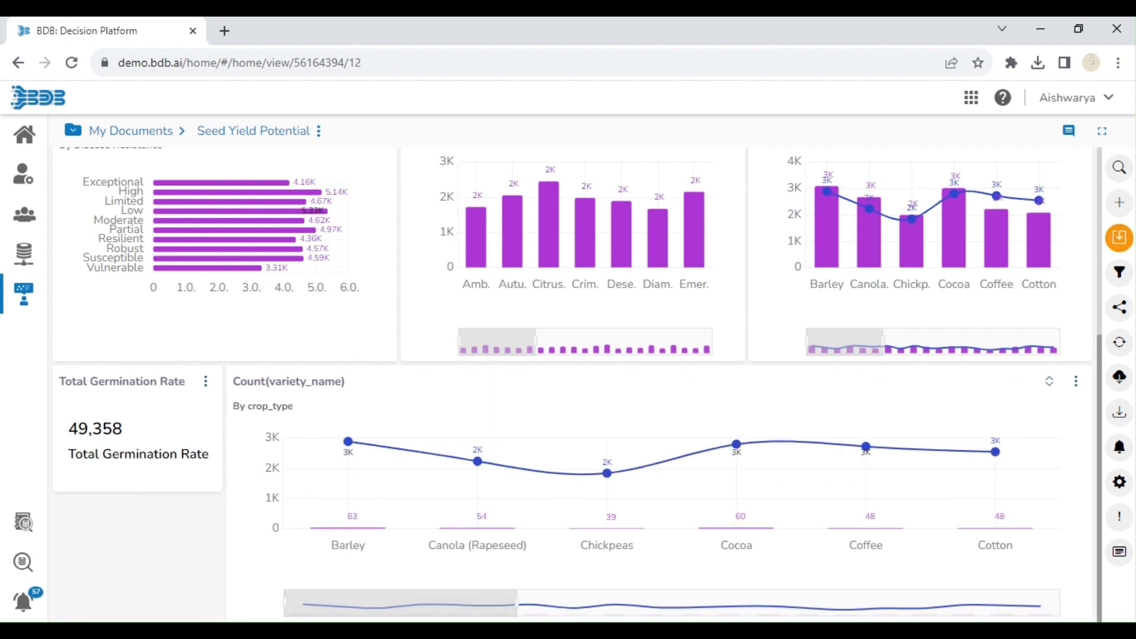
click(1119, 238)
Add a new view to the story as a plain KPI tile showing the sum of maturity_period_days.
click(1120, 202)
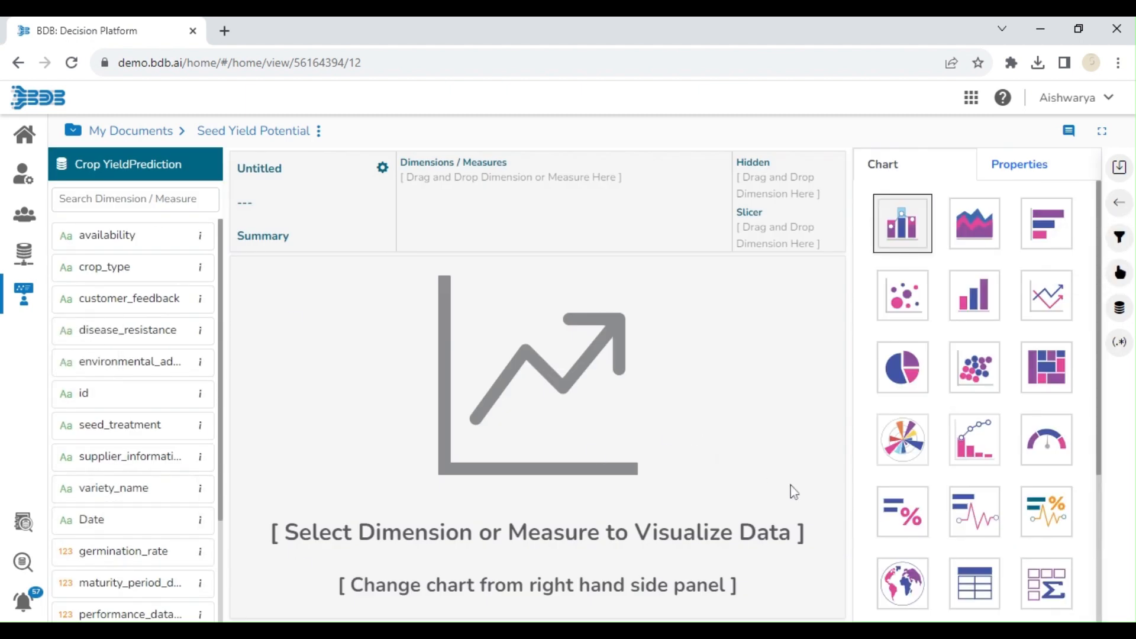
click(903, 512)
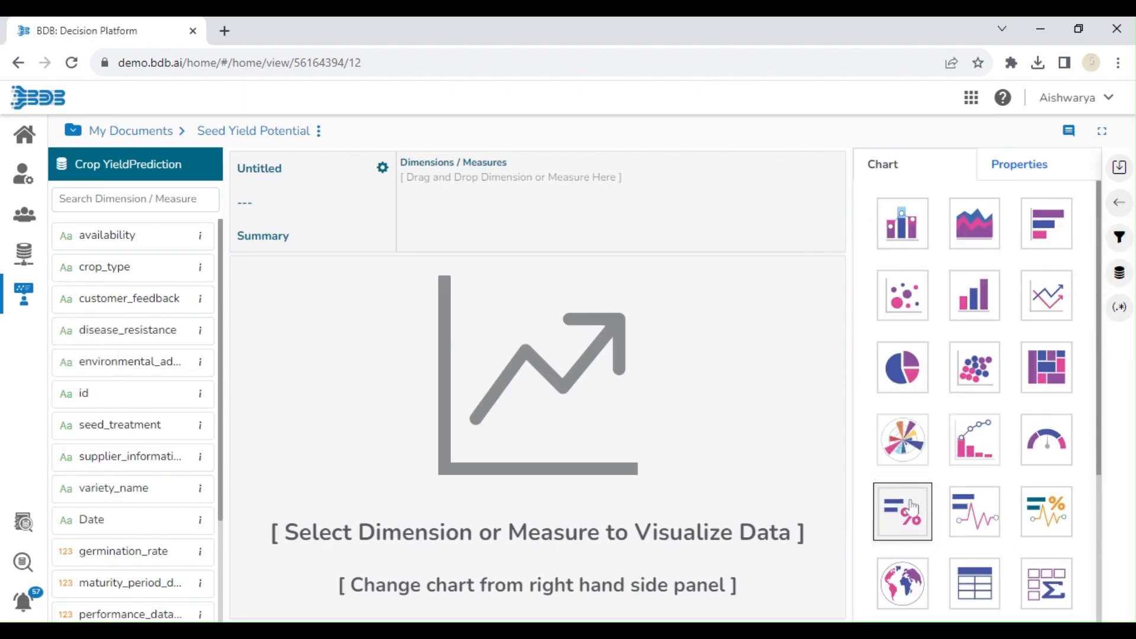
double_click(138, 583)
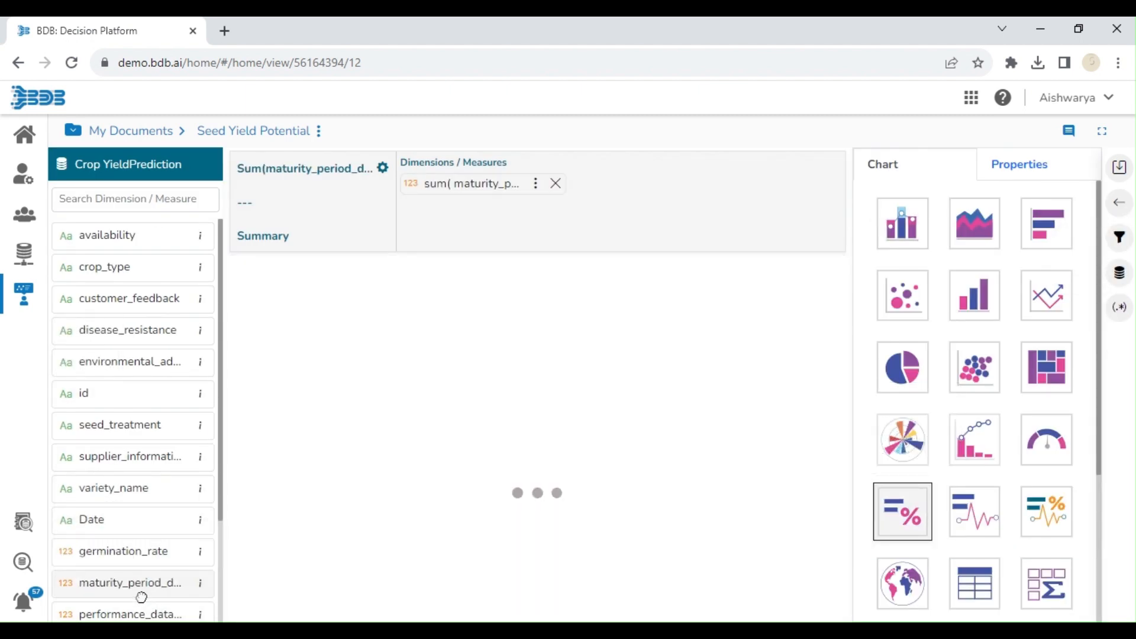
Set the title of the new maturity period view to "Total Maturity Period(days)".
click(383, 168)
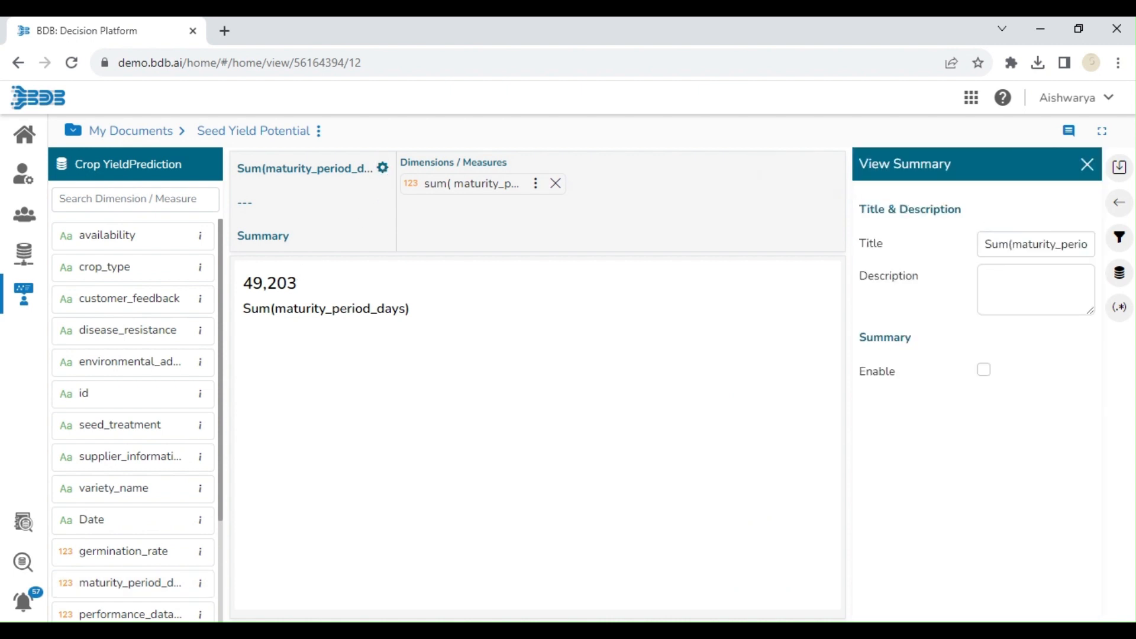
triple_click(1035, 244)
text(T)
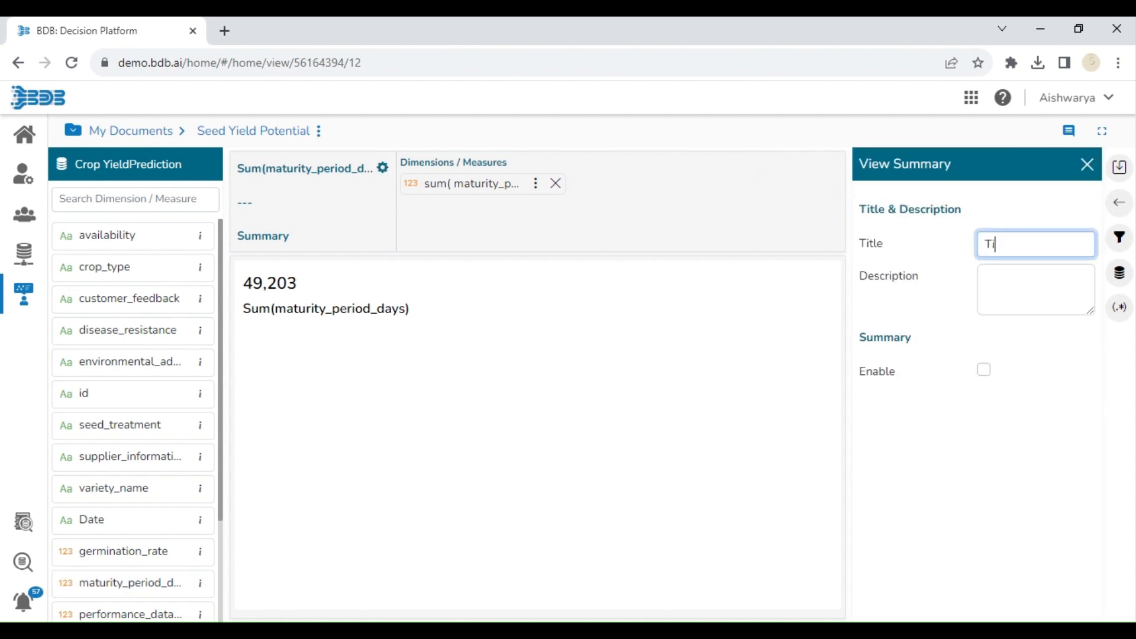
text(i)
key(BackSpace)
text(otal Maturity Period)
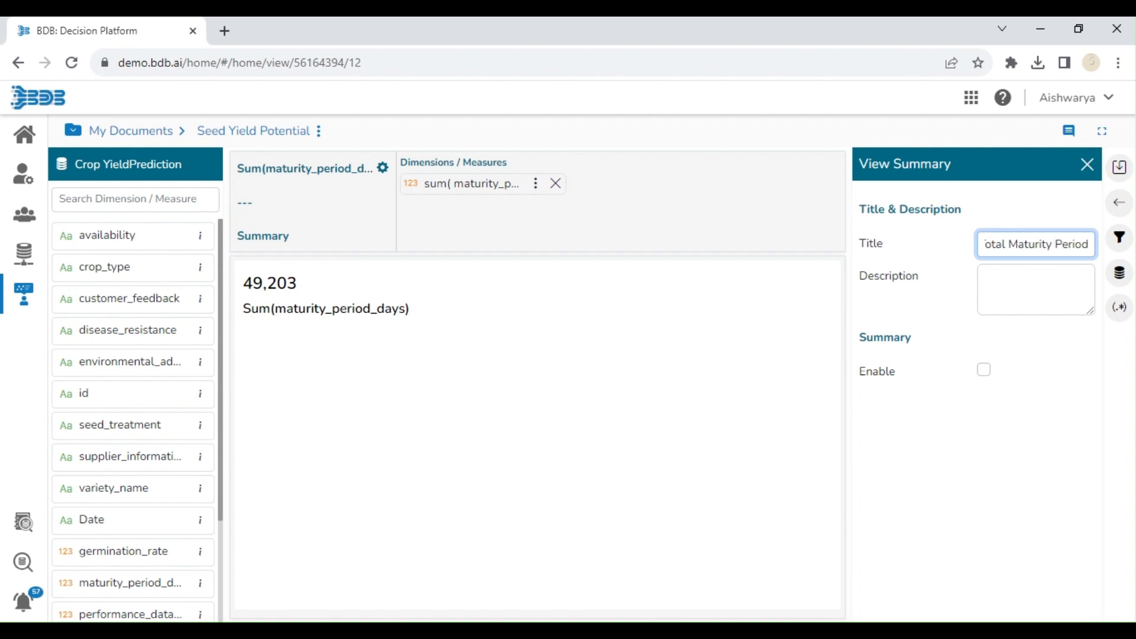
text(())
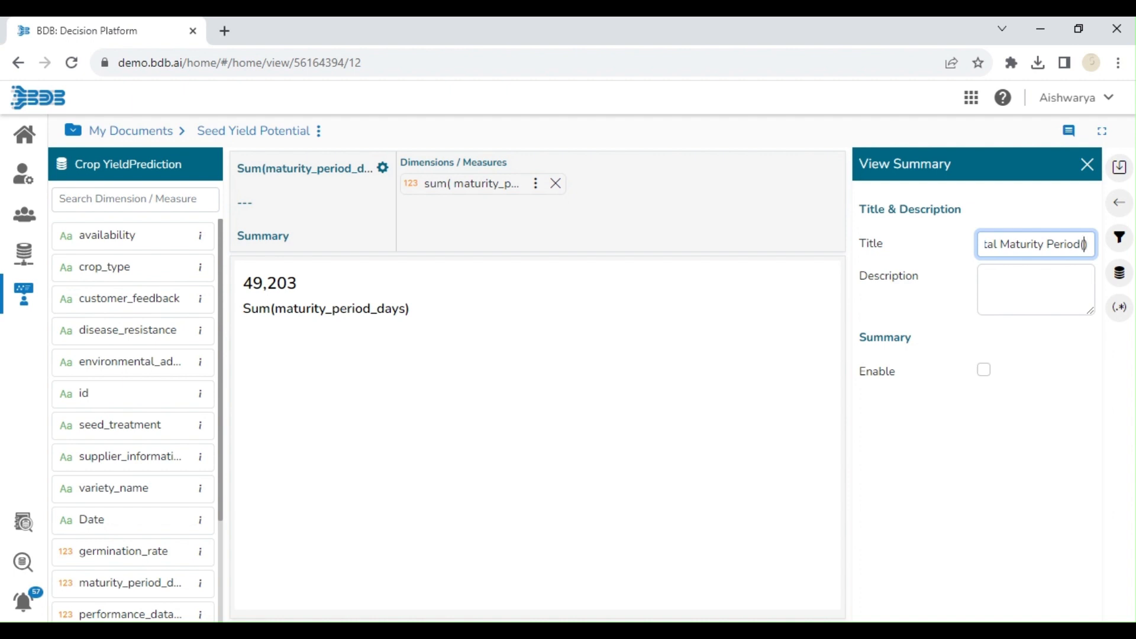
text(day)
text(s)
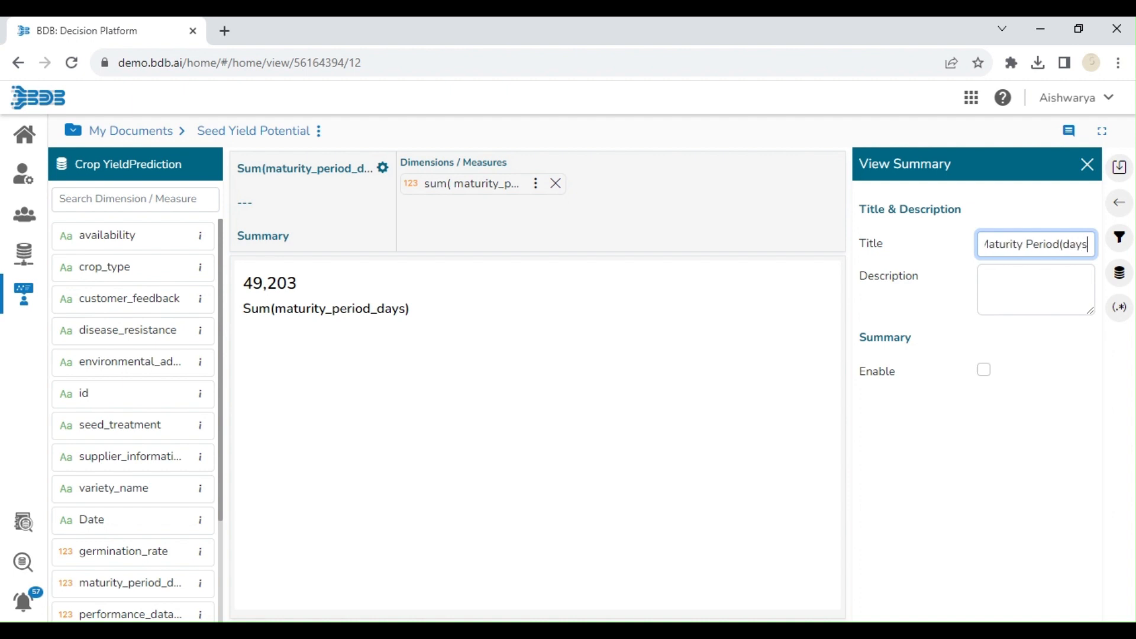
click(1088, 165)
Set the maturity tile's label to "Total Maturity Period(in Days)" and save the view.
click(1062, 175)
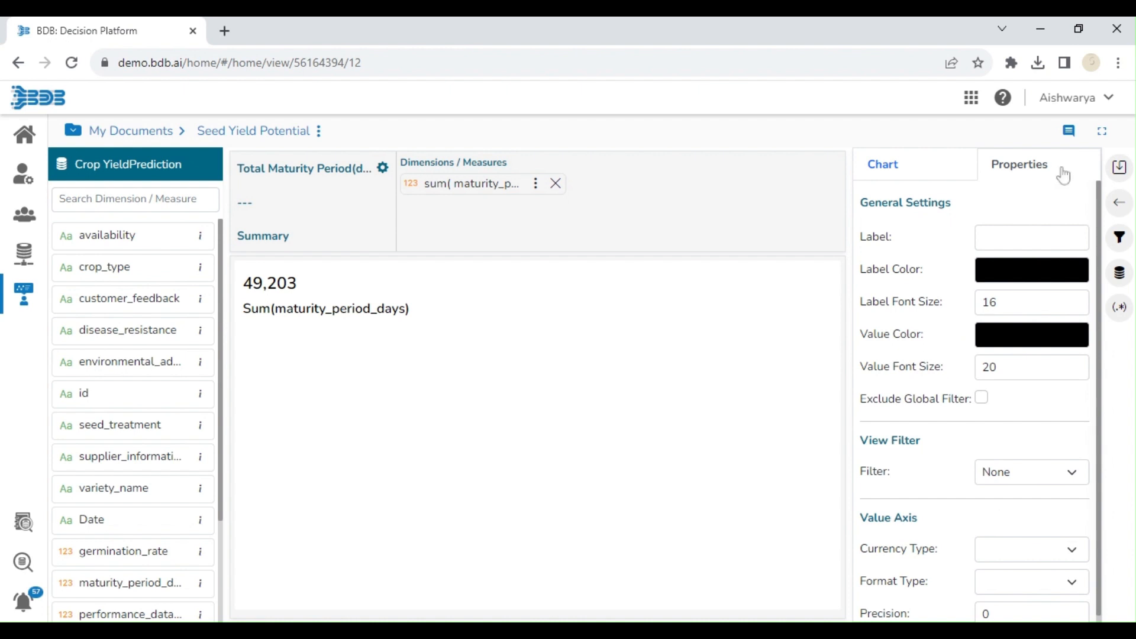
click(1032, 238)
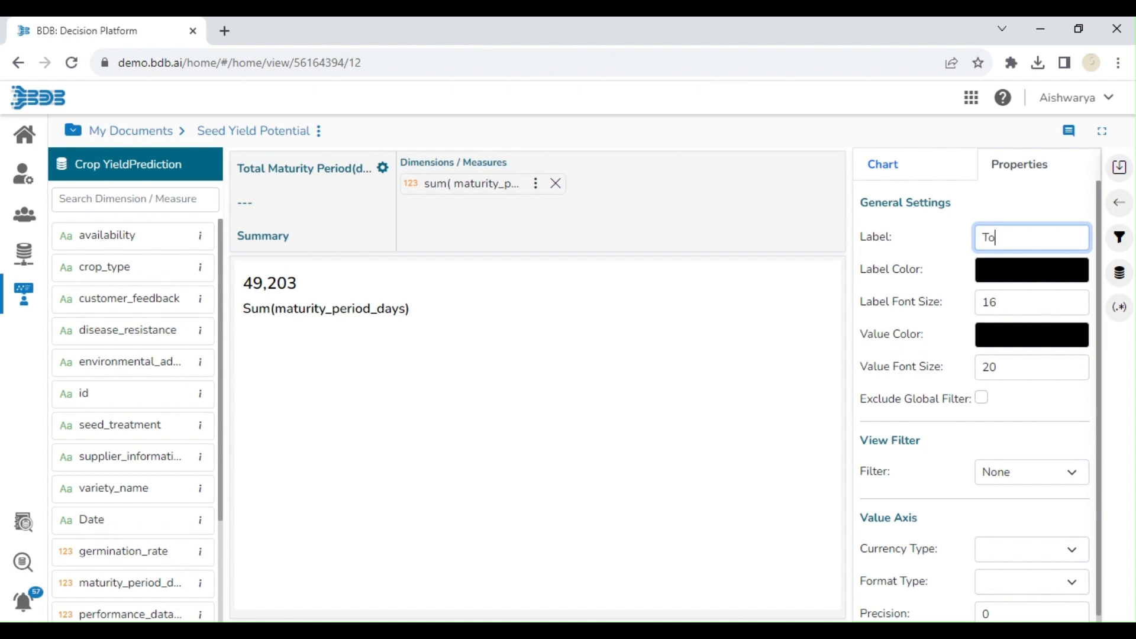
text(Total Maturity Perio)
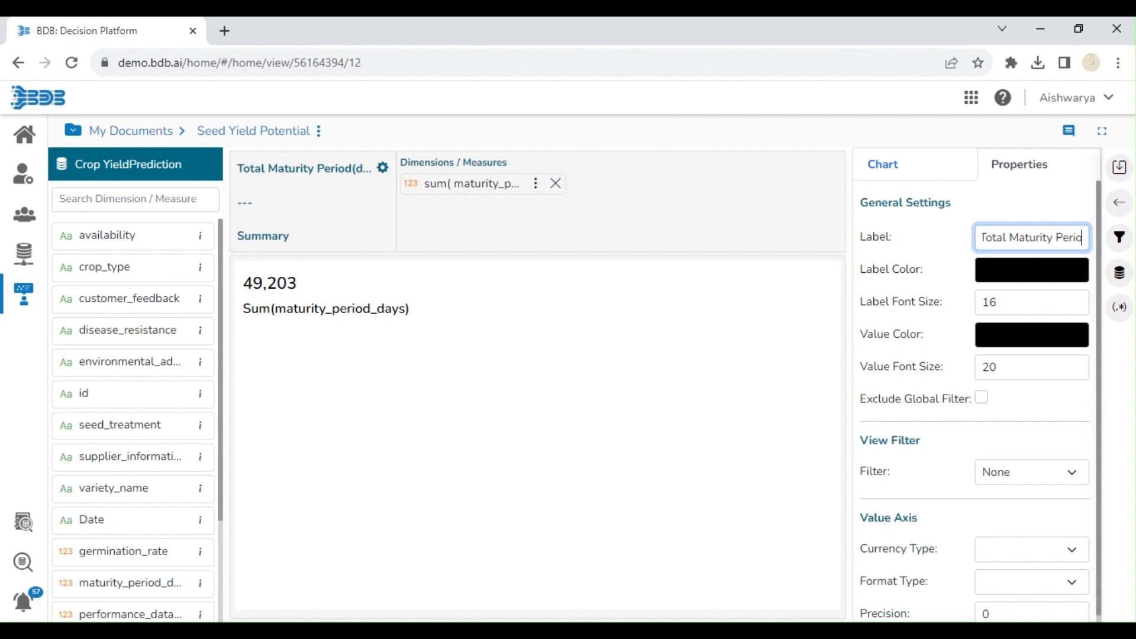
text(d())
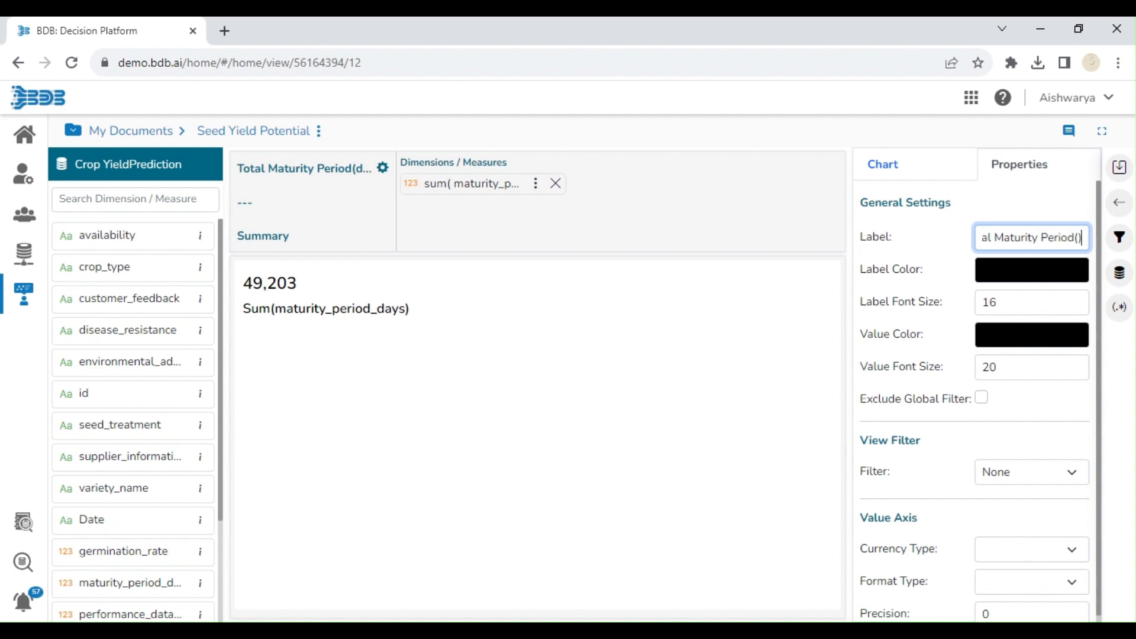
text(n Days)
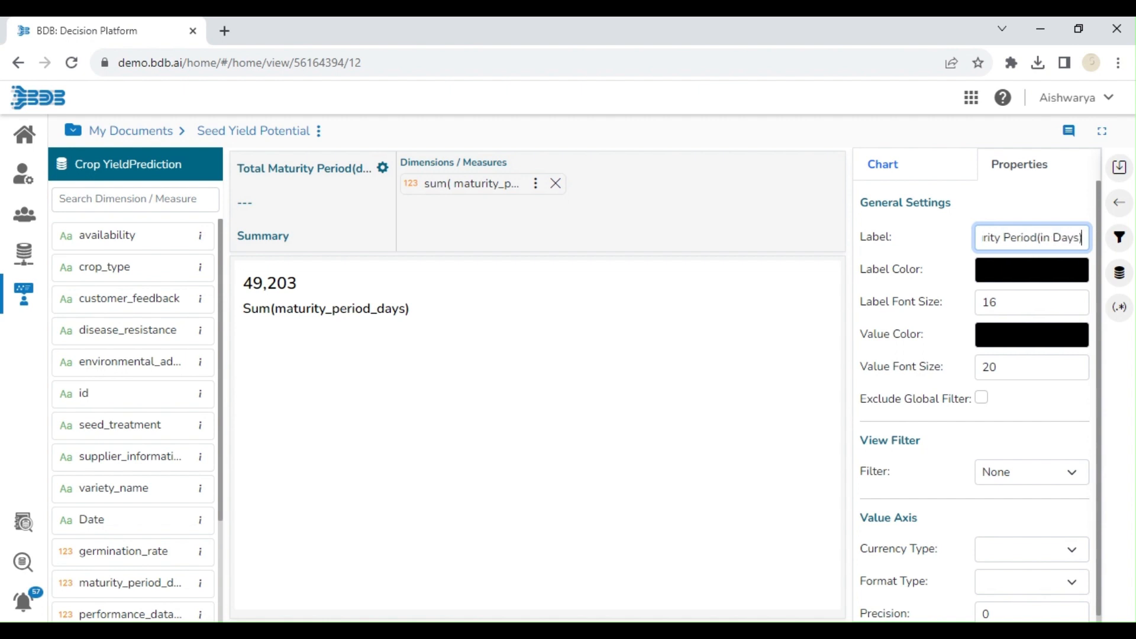
click(1121, 169)
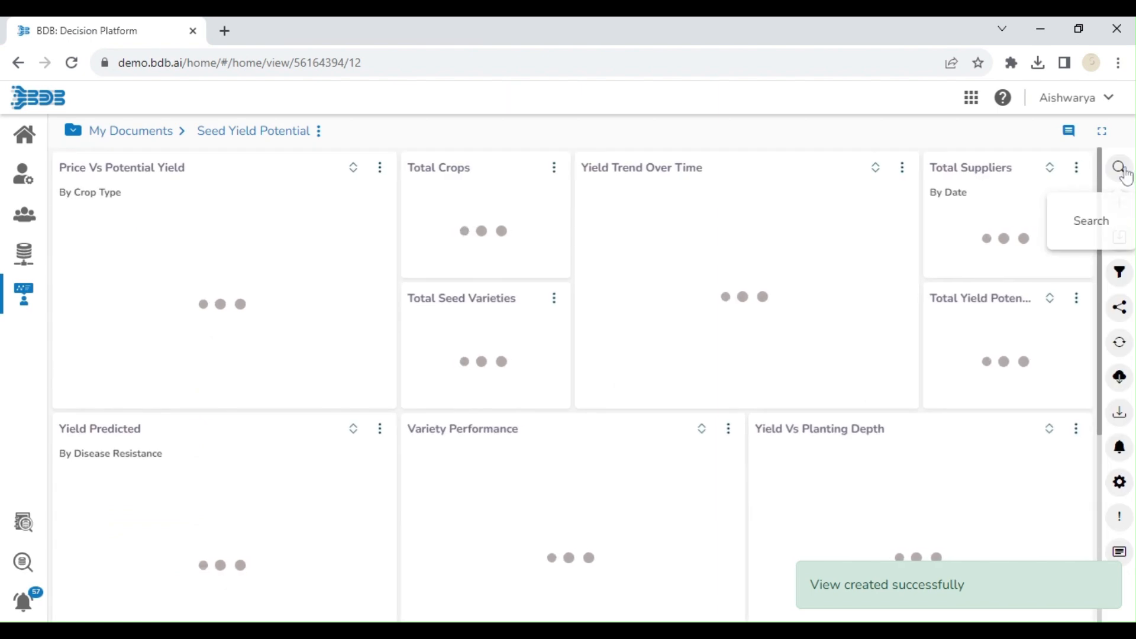
Edit the Total Germination Rate view, changing it to a KPI tile with a trend line and adding the Date dimension.
scroll(1108, 290, down, 2)
scroll(1108, 296, down, 4)
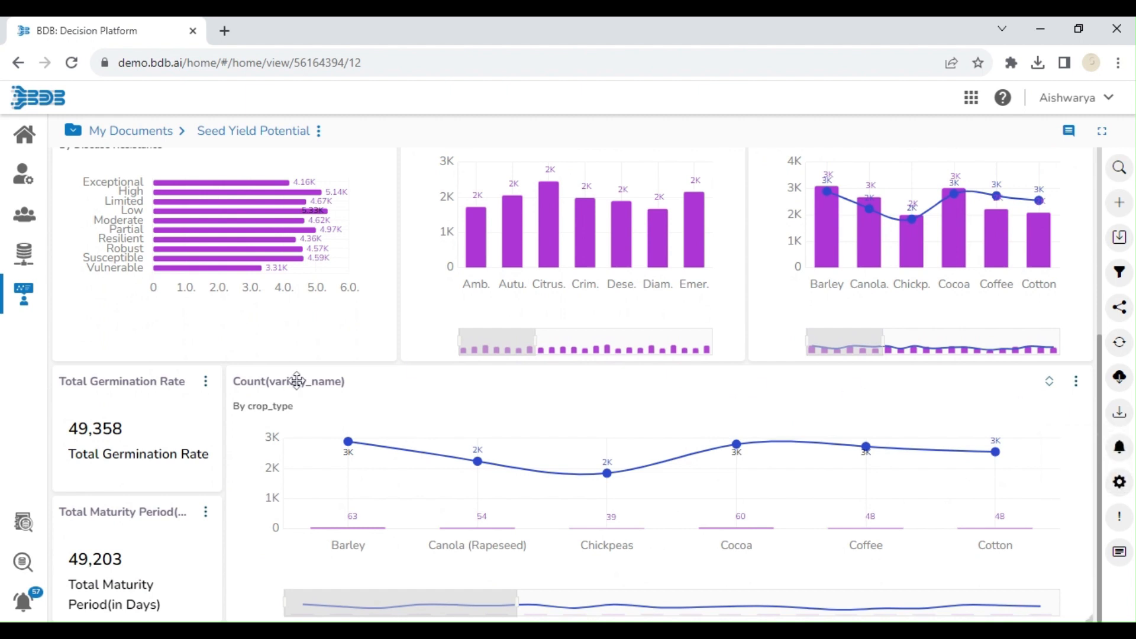
click(206, 385)
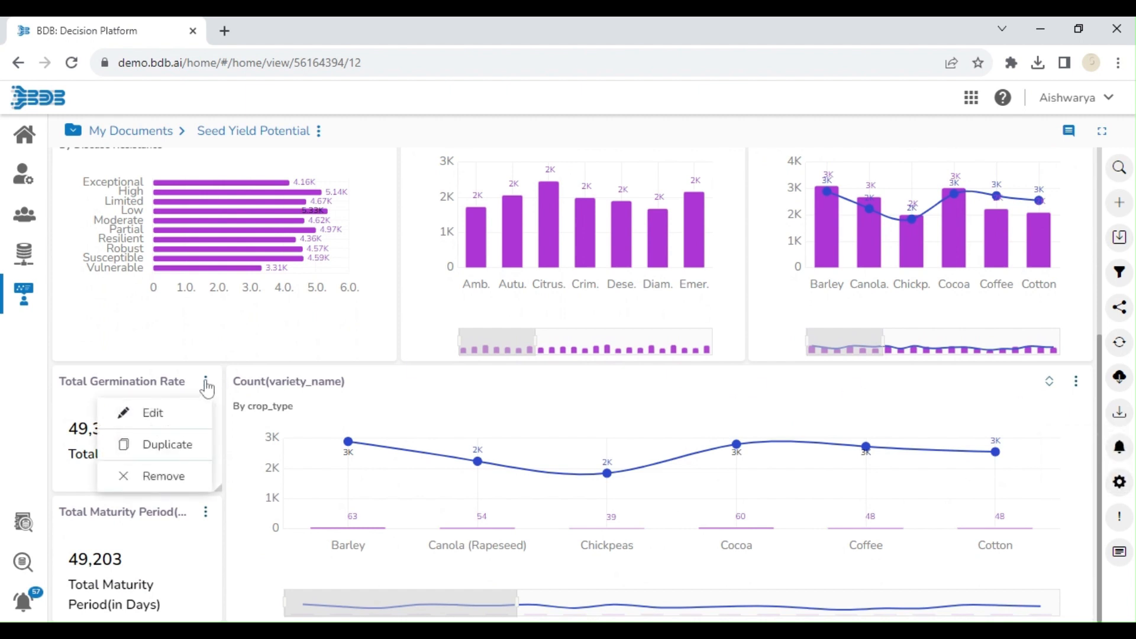
click(191, 417)
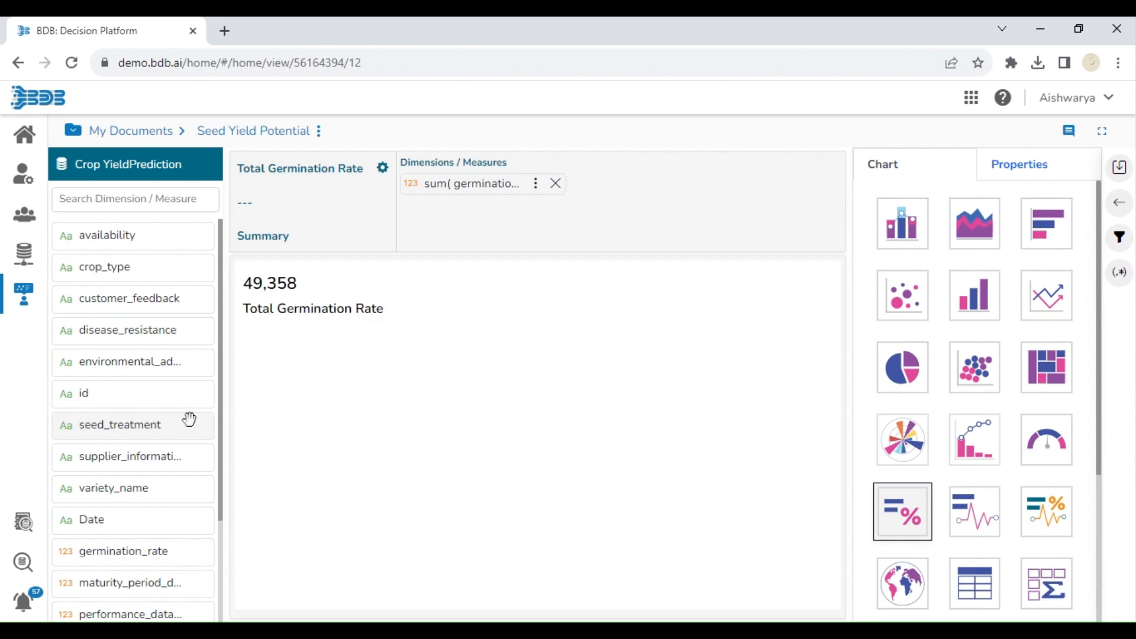
click(1049, 531)
drag(164, 519, 161, 518)
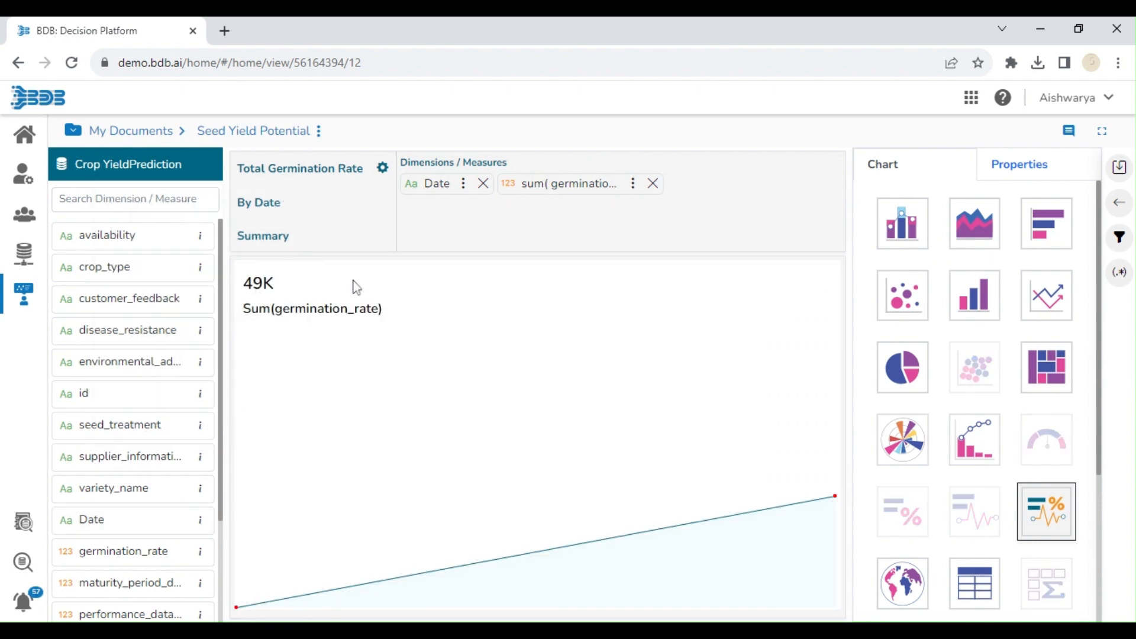
Set the Date dimension's interval to Month in the germination rate view and choose a monthly date format.
click(463, 185)
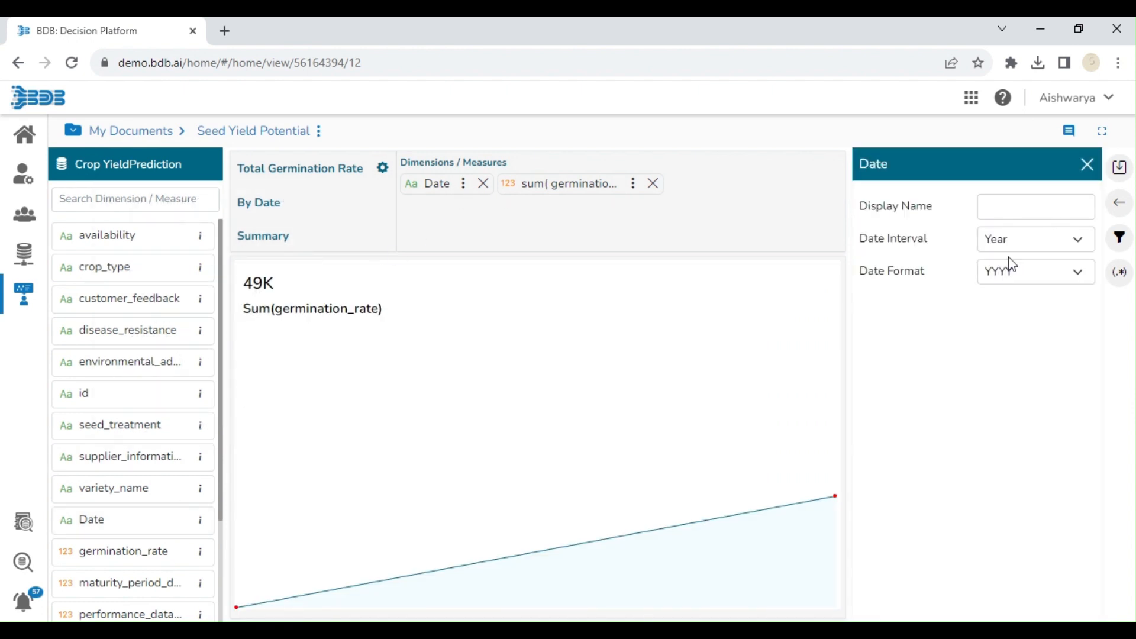
click(1028, 269)
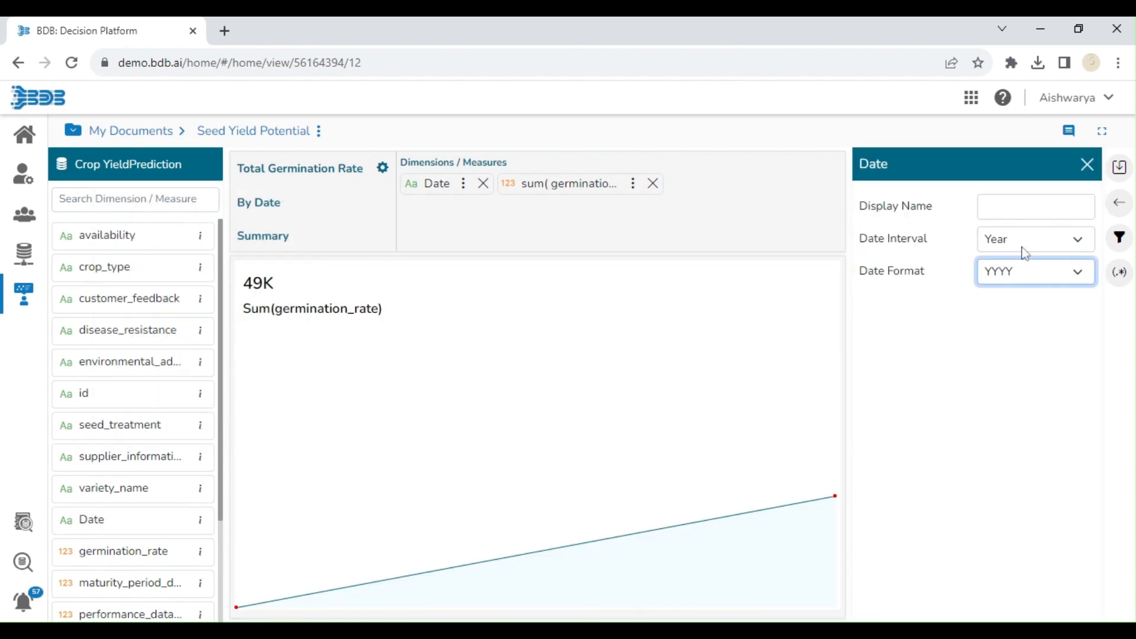
click(1021, 248)
click(1017, 296)
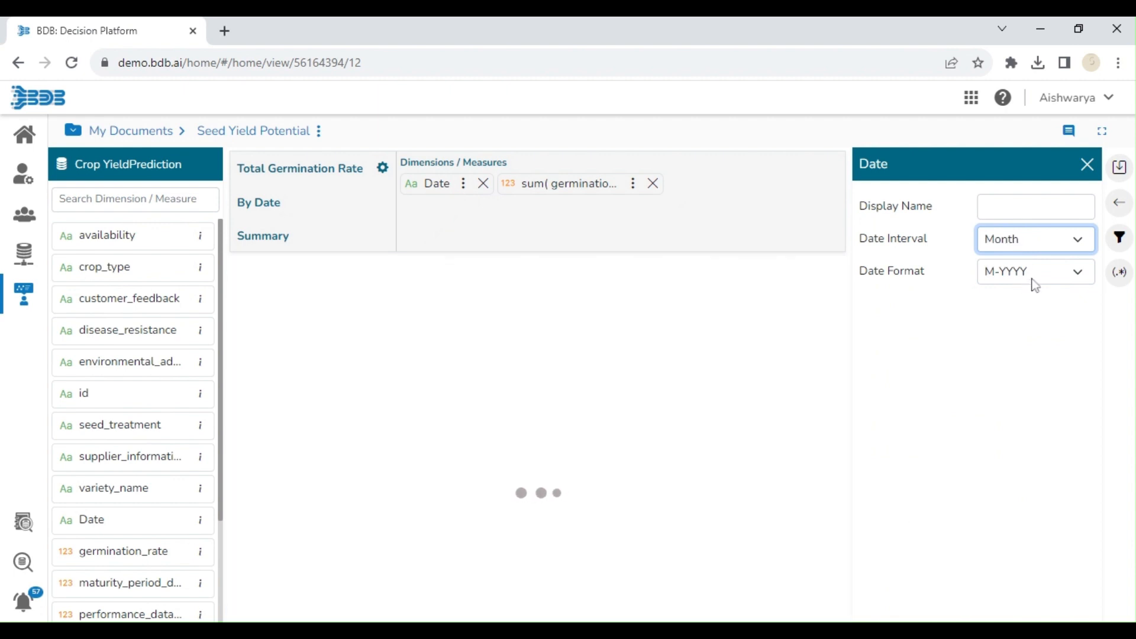
click(1033, 277)
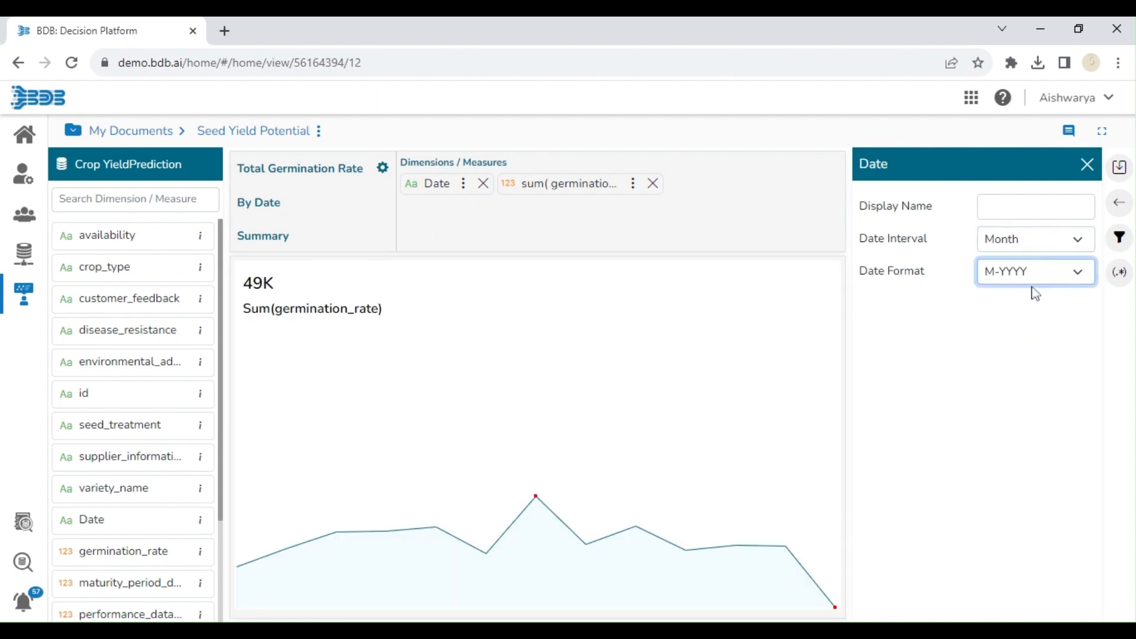
click(1027, 339)
click(1087, 164)
Set the germination tile's label to "Total Germination Rate(in Months)" and save the view.
click(1057, 171)
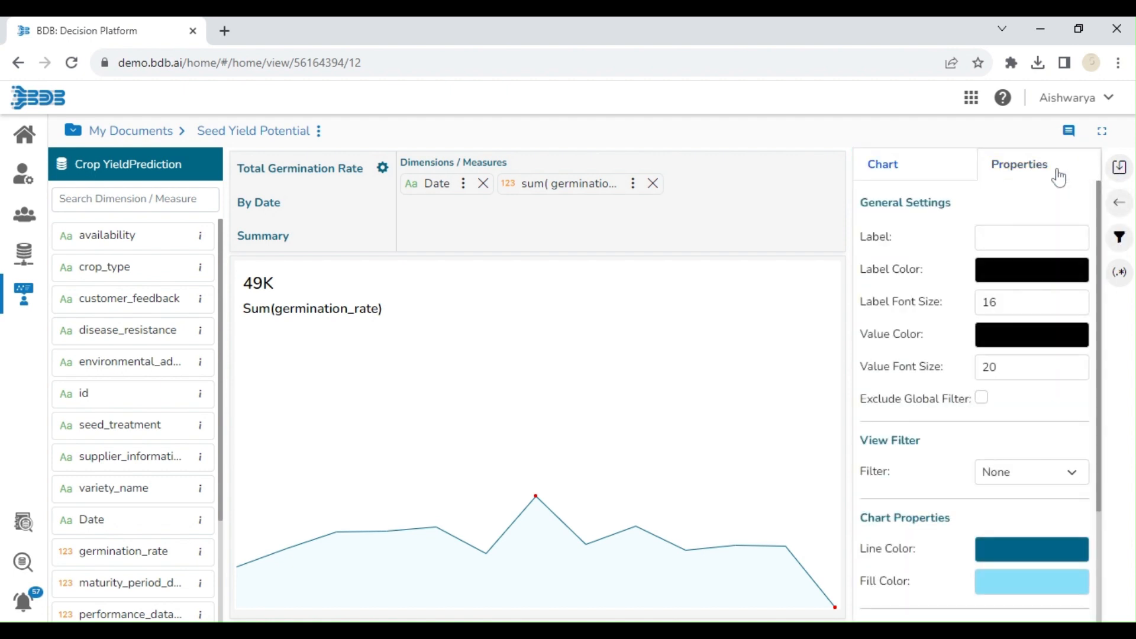
click(1032, 238)
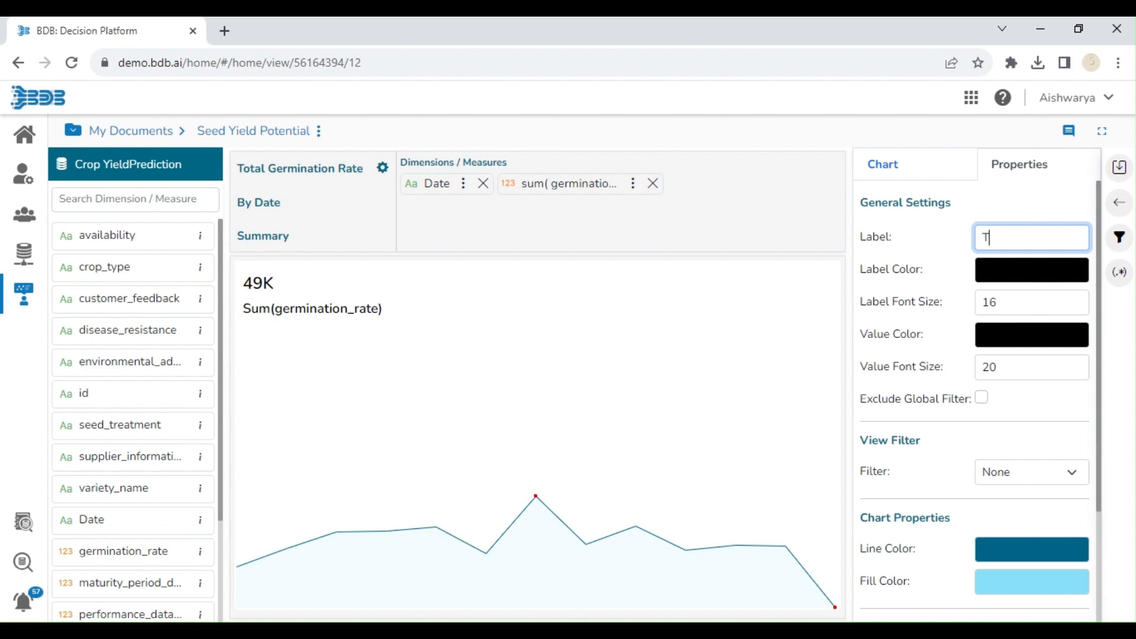
text(Total Ge)
text(rminat)
text(ion Rat)
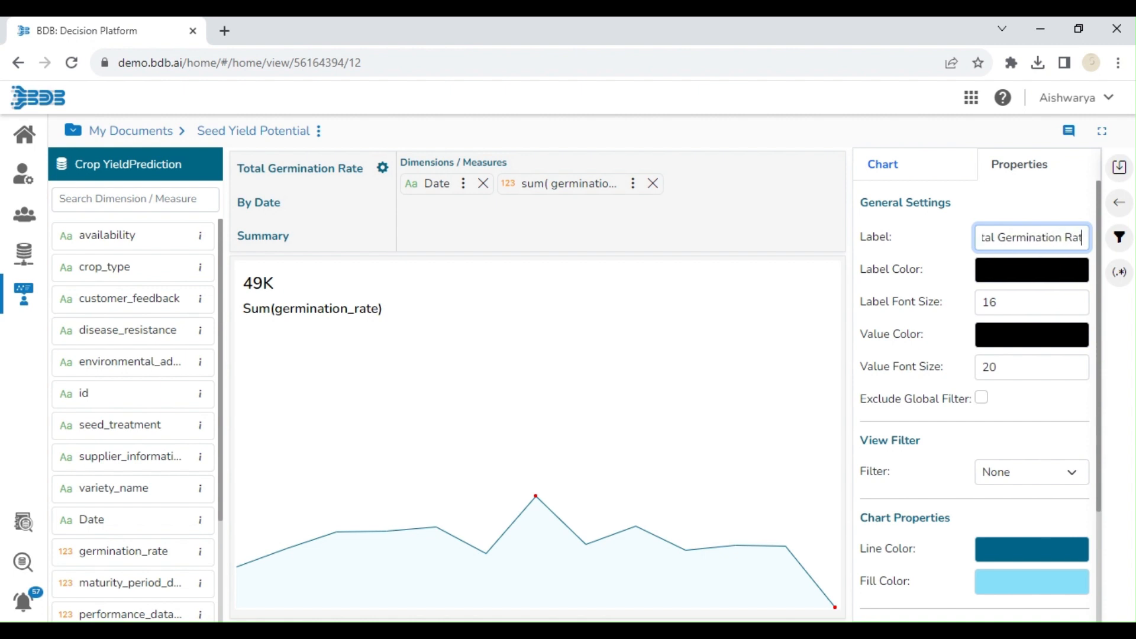
text(e())
text(in Months)
text())
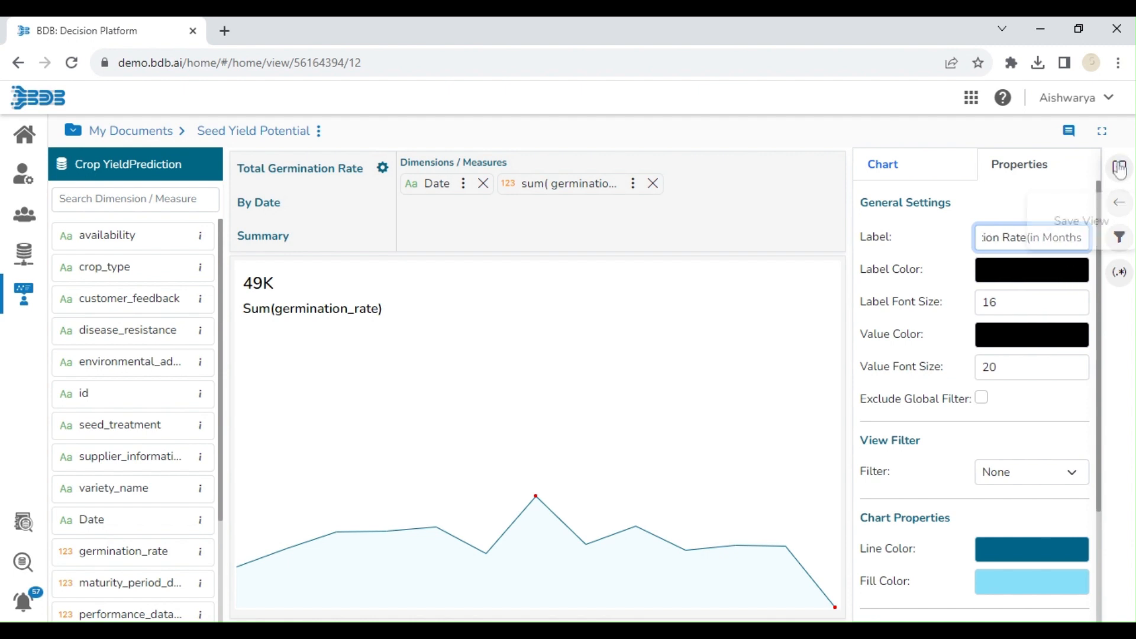
click(1119, 167)
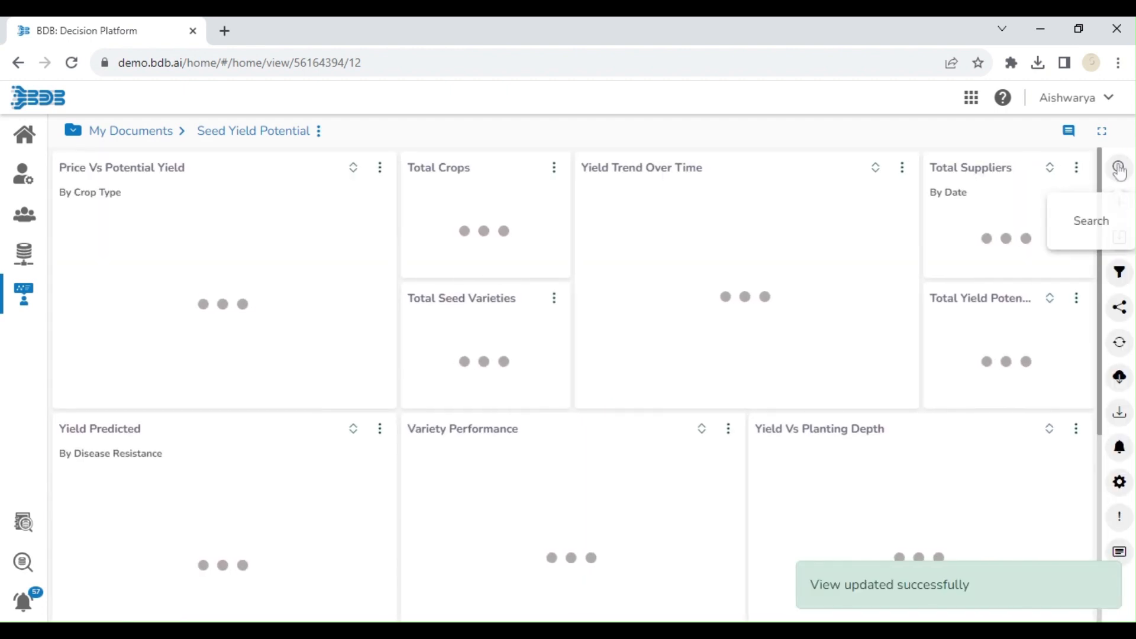
Edit the Total Maturity Period view, changing it to a KPI tile with a trend line and adding the Date dimension.
drag(1098, 230, 1104, 408)
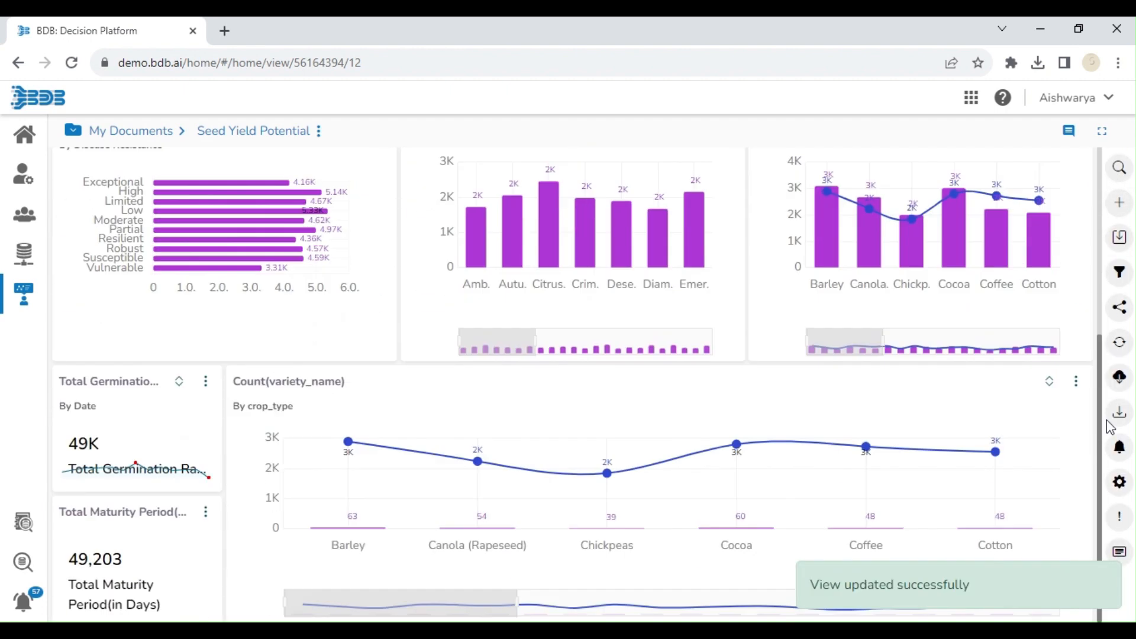
click(205, 513)
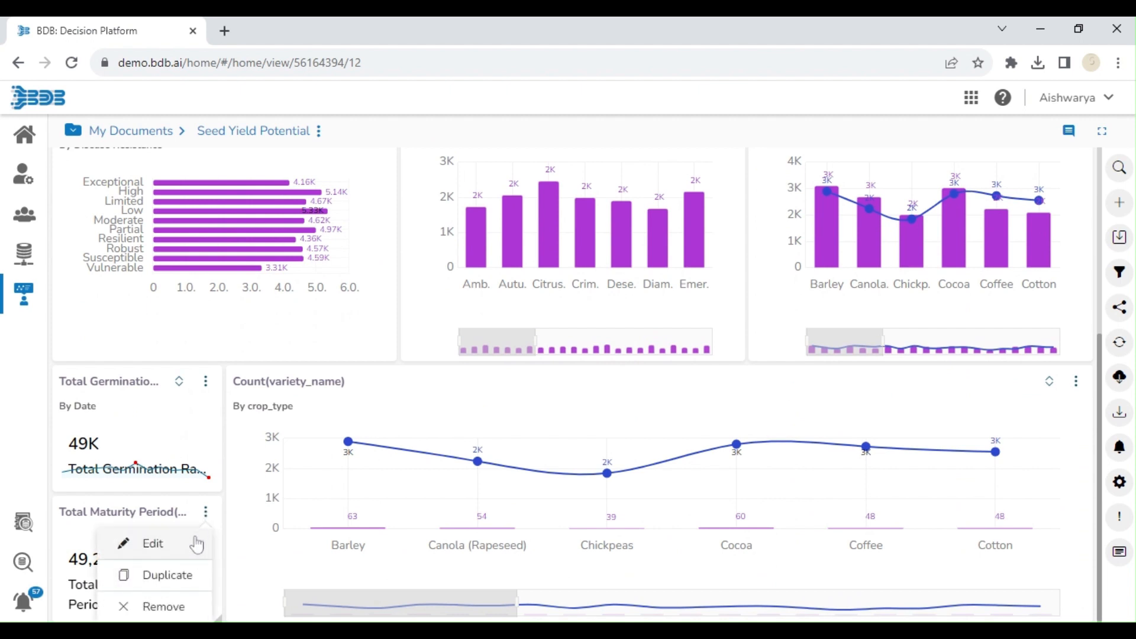
click(196, 543)
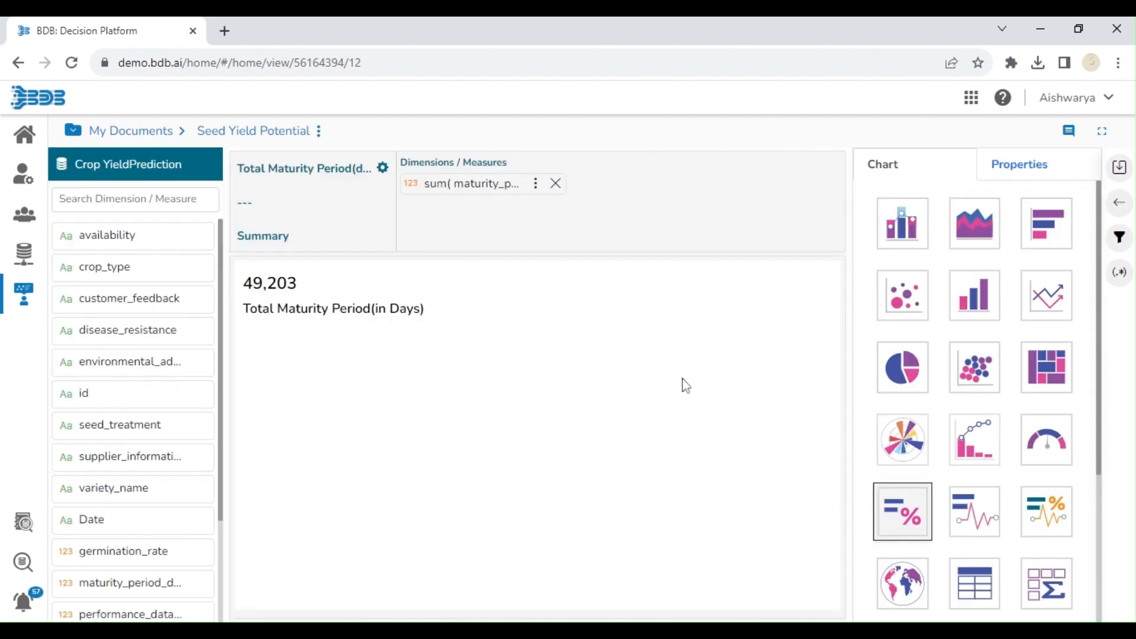
click(1051, 522)
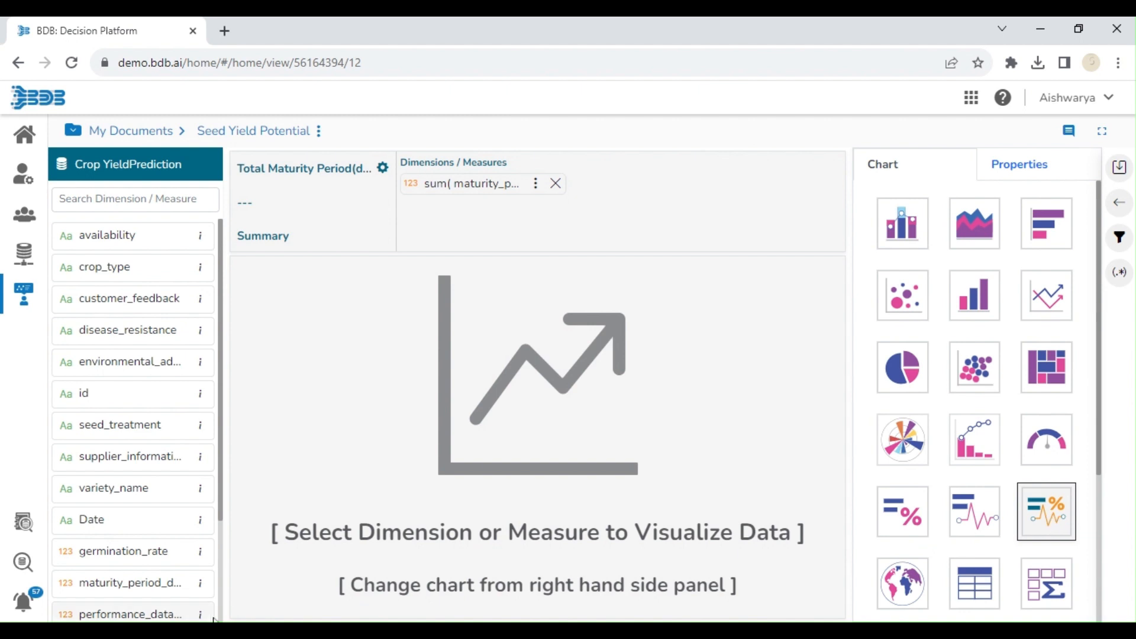
click(88, 521)
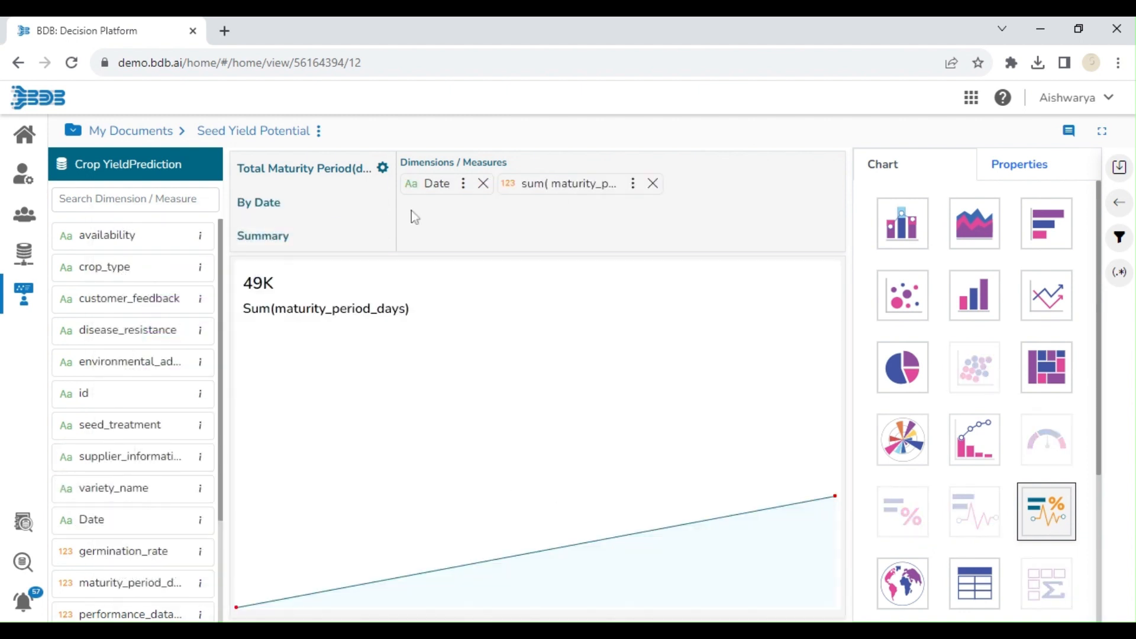
Set the Date dimension's interval to Month in the Total Maturity Period view.
click(1013, 170)
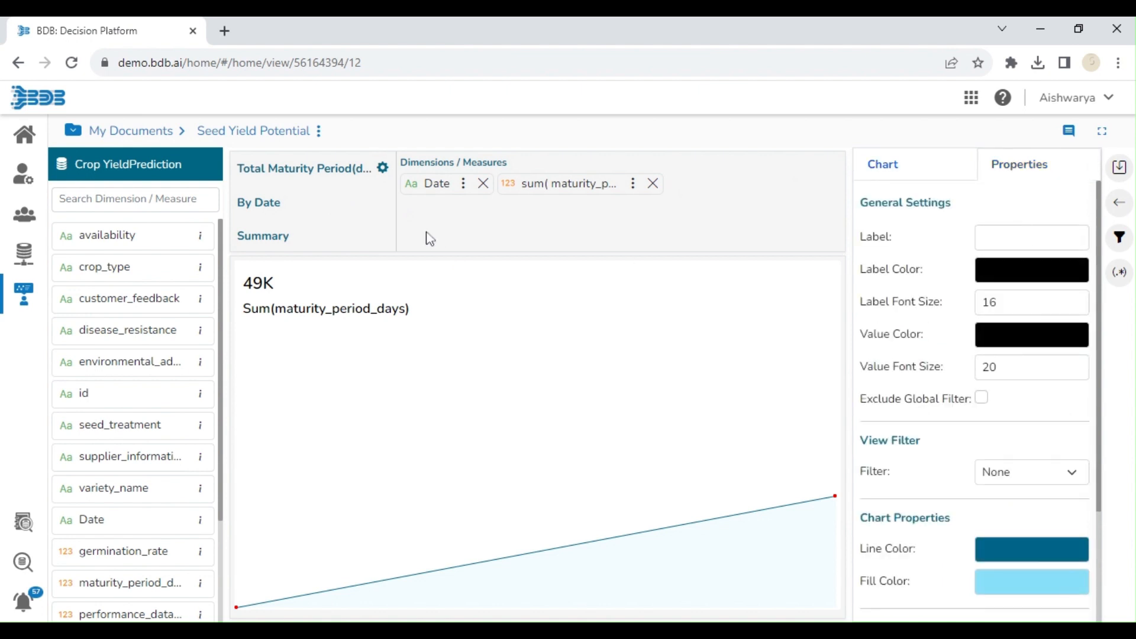
click(464, 191)
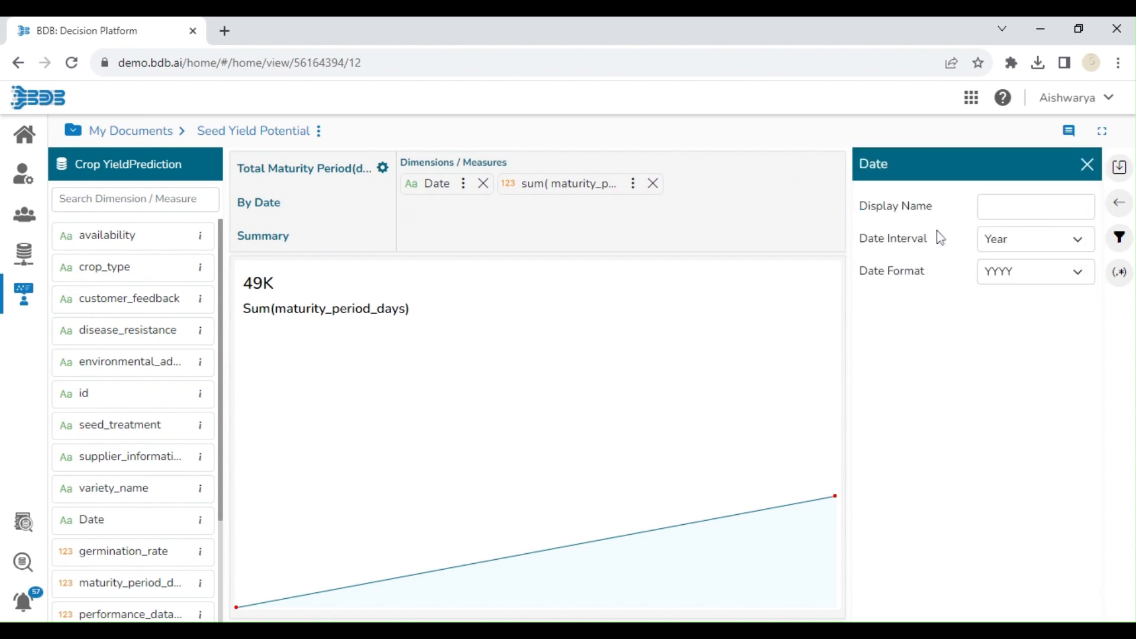
click(996, 244)
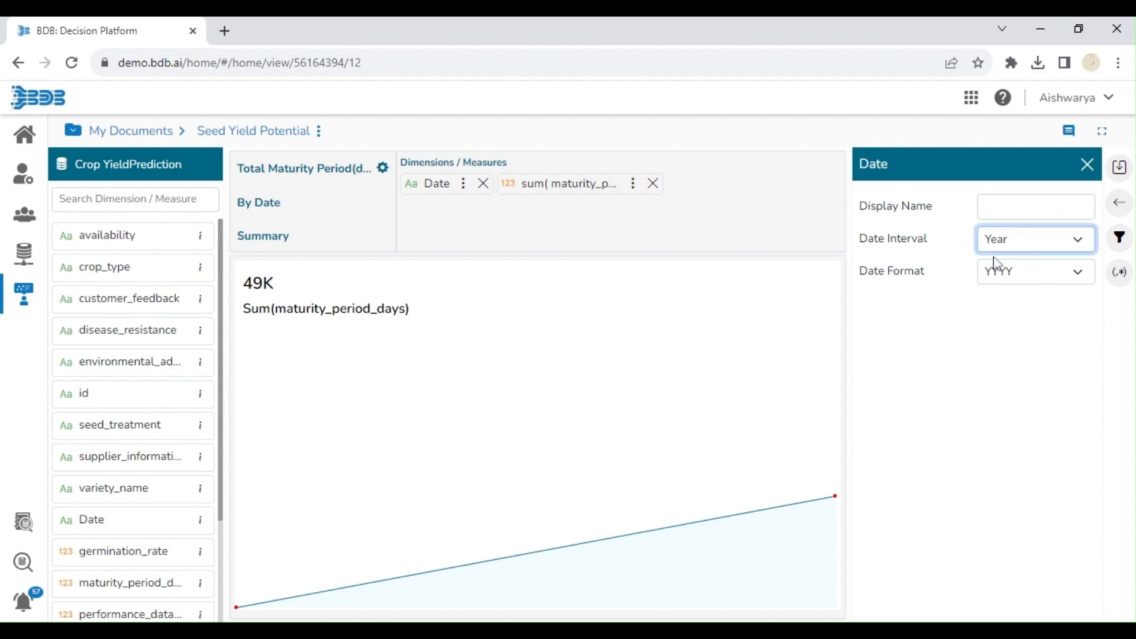
click(1007, 300)
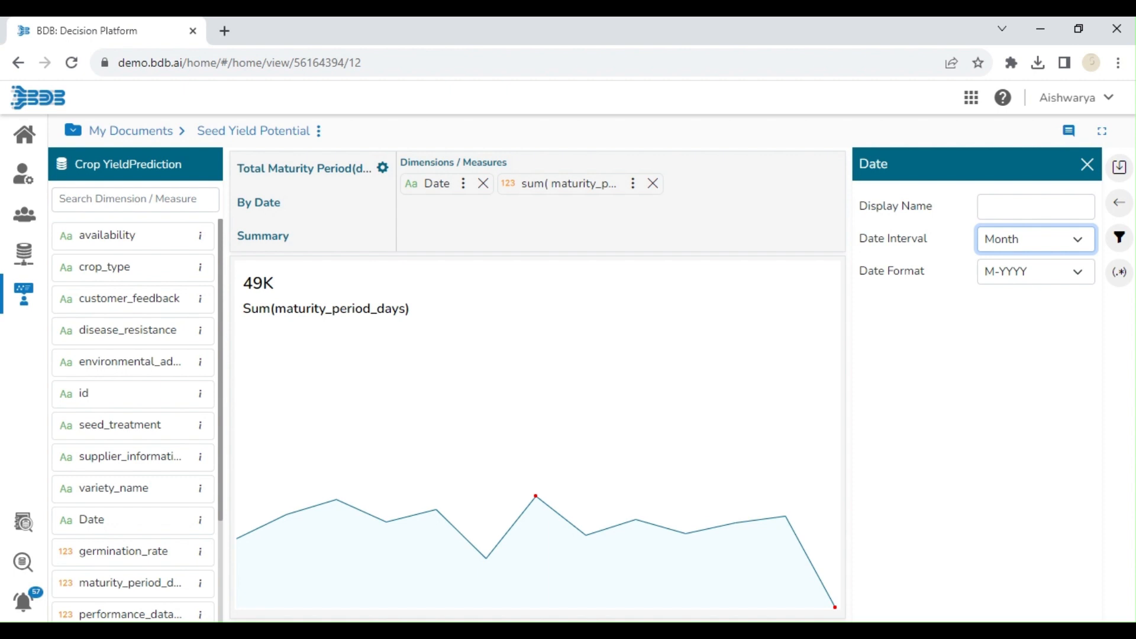
click(1088, 164)
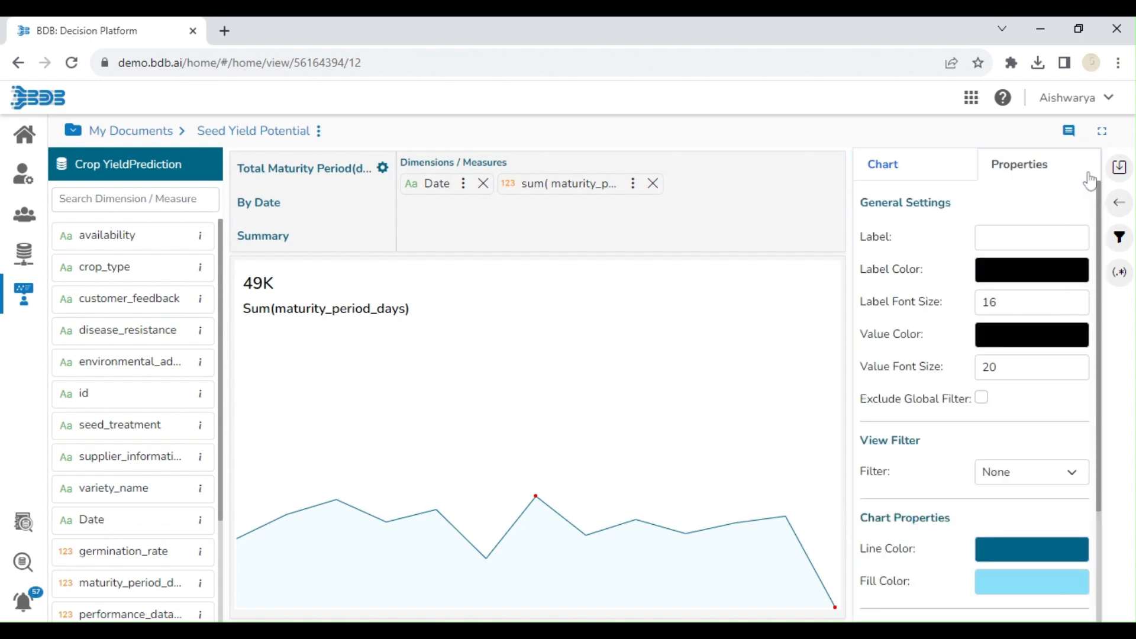
Set the maturity tile's label to "Total Maturity Period Days(in Months)" and save the view.
click(1031, 238)
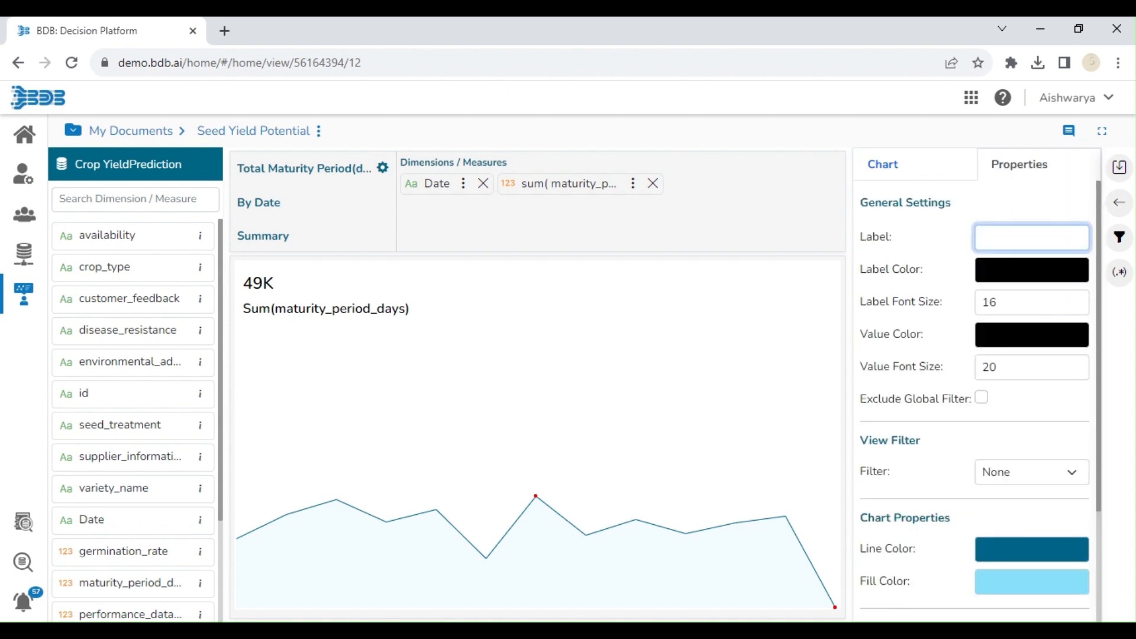
text(Total MAturity)
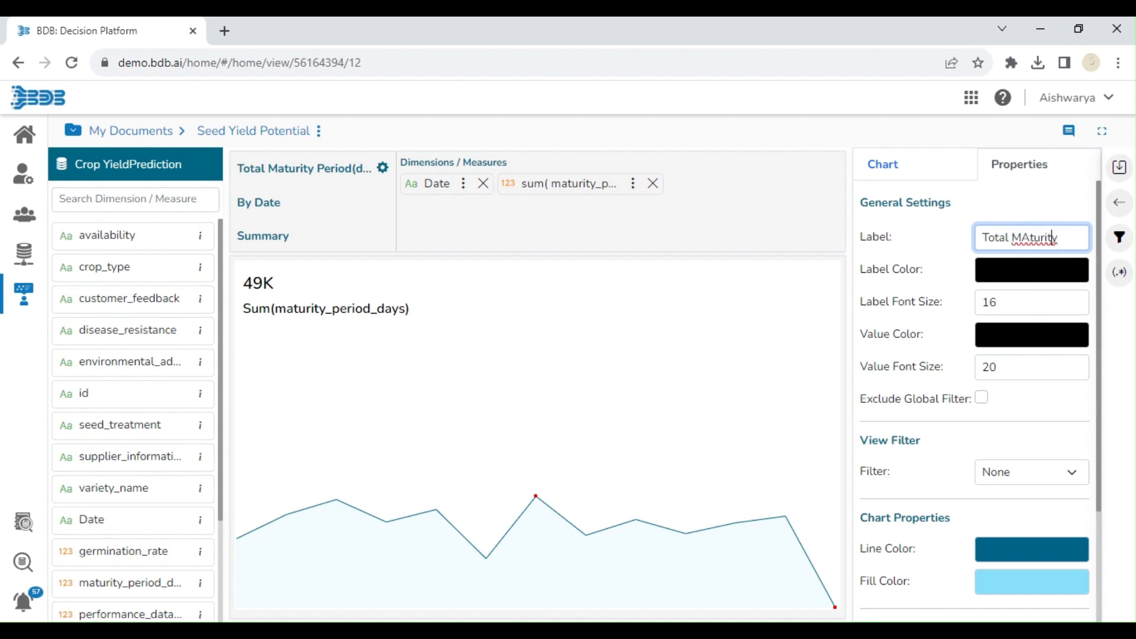
key(BackSpace)
text(a)
text(Period Days)
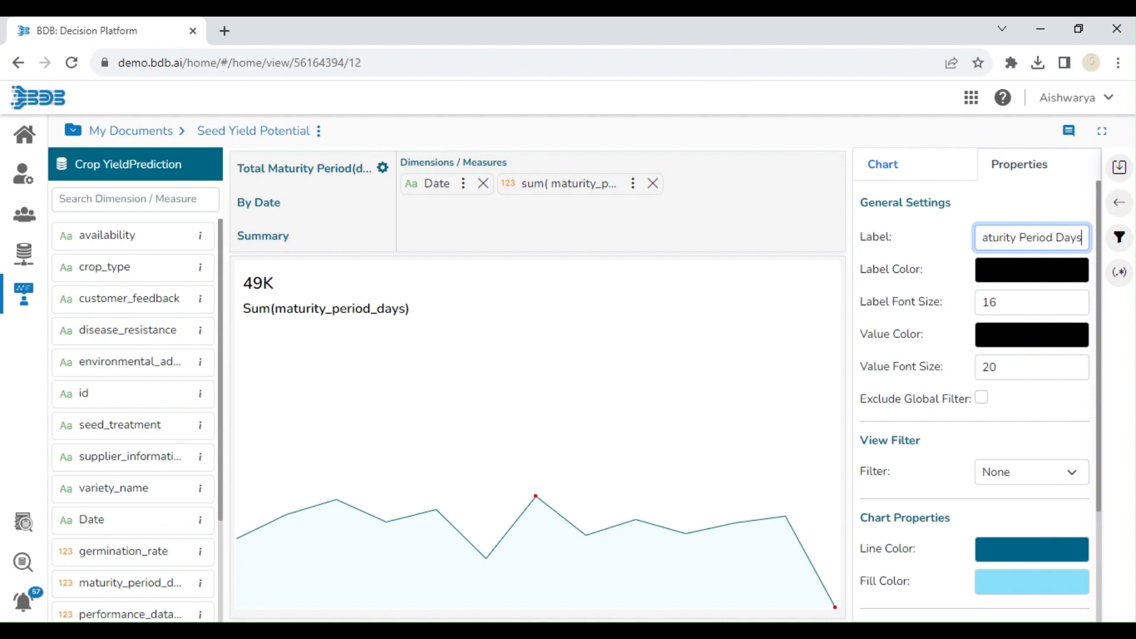
text(())
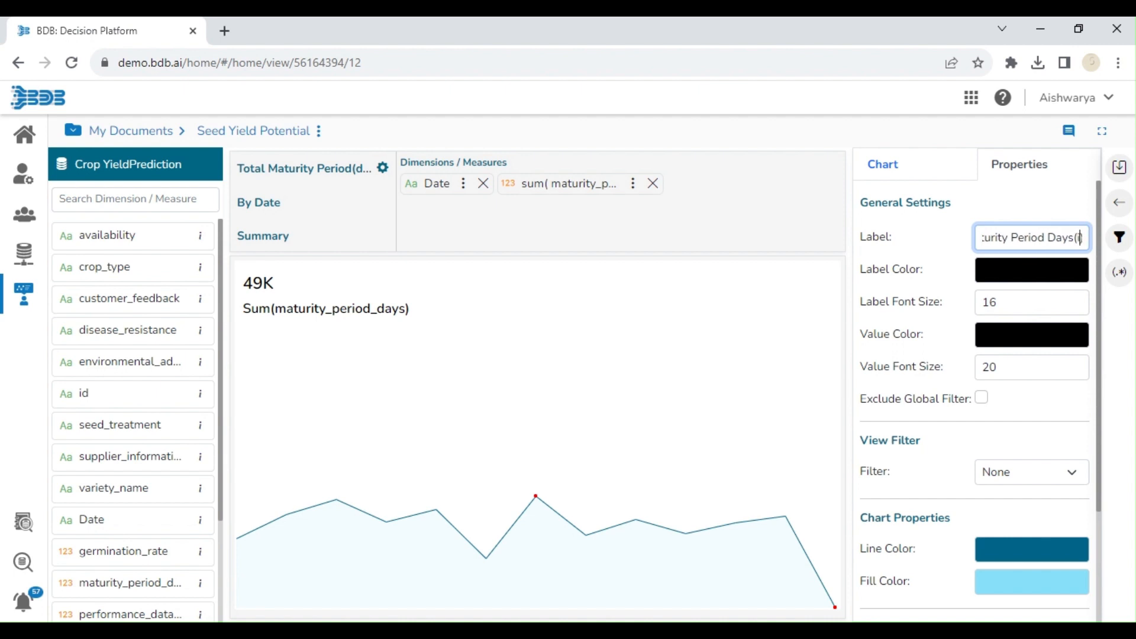
text(in Mon)
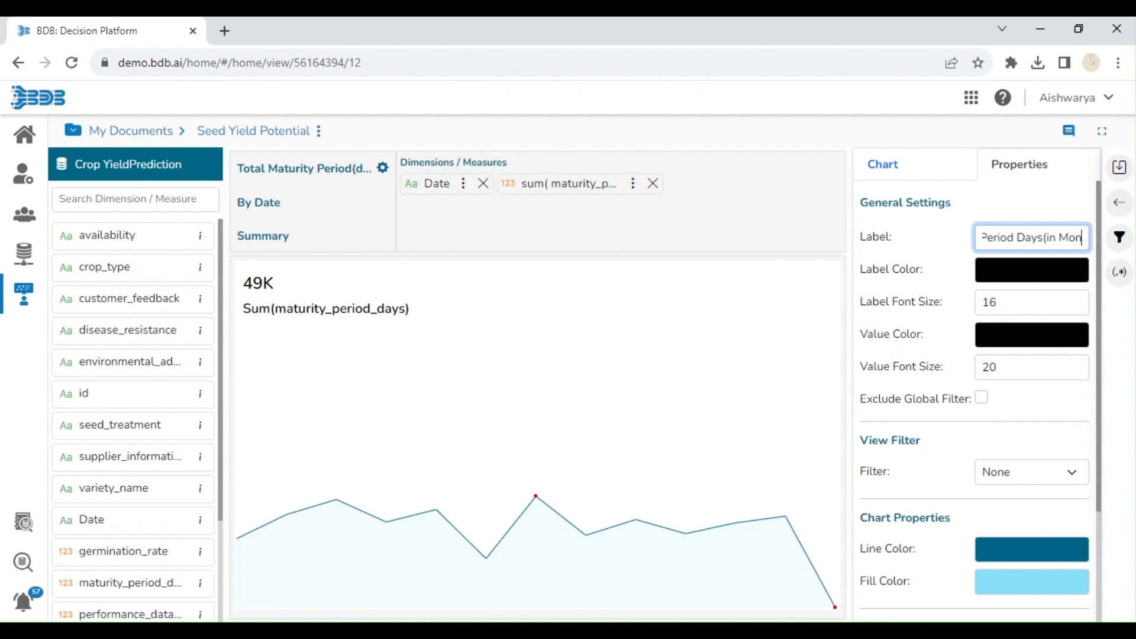
text(ths)
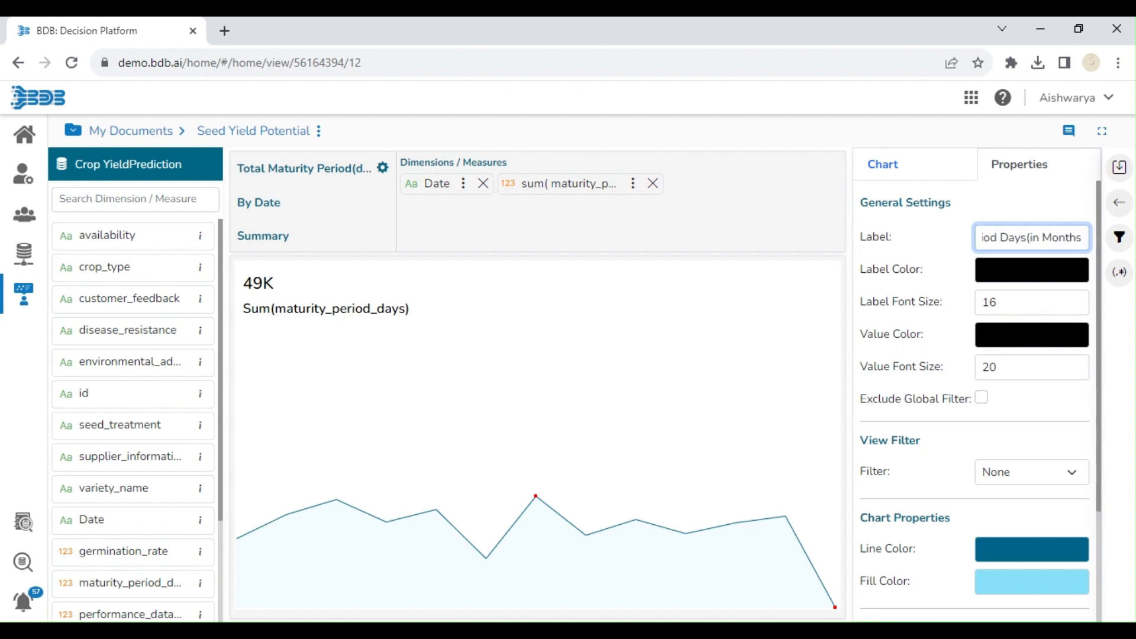
click(1118, 171)
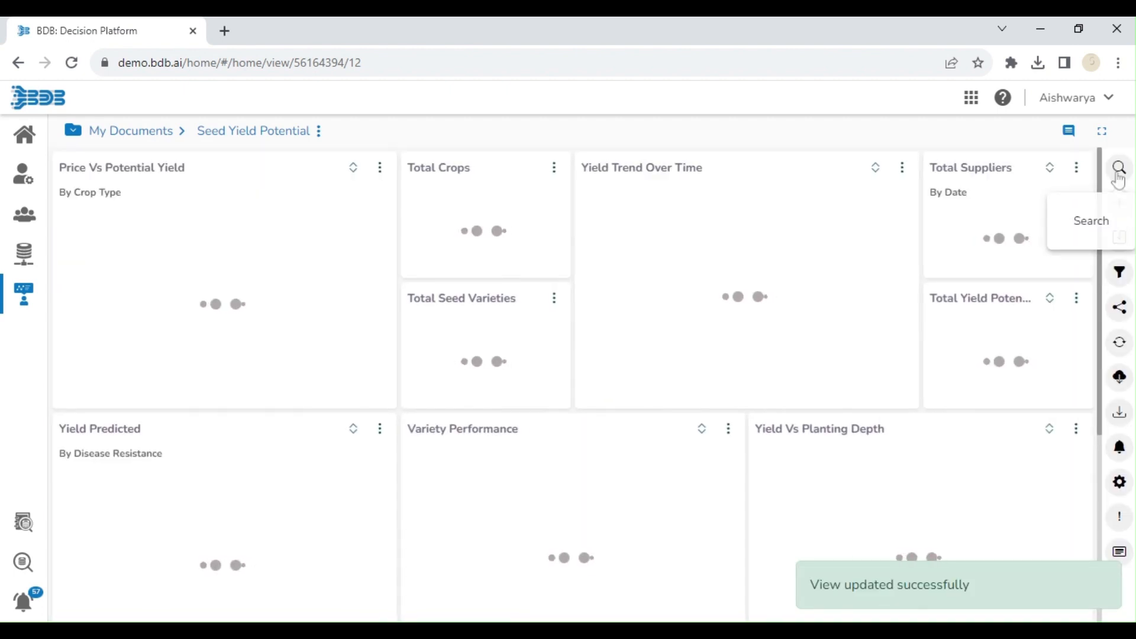
Edit the Yield Vs Planting Depth view, setting both the planting_depth_cm and prediction measures to the bar series type.
scroll(1118, 412, down, 5)
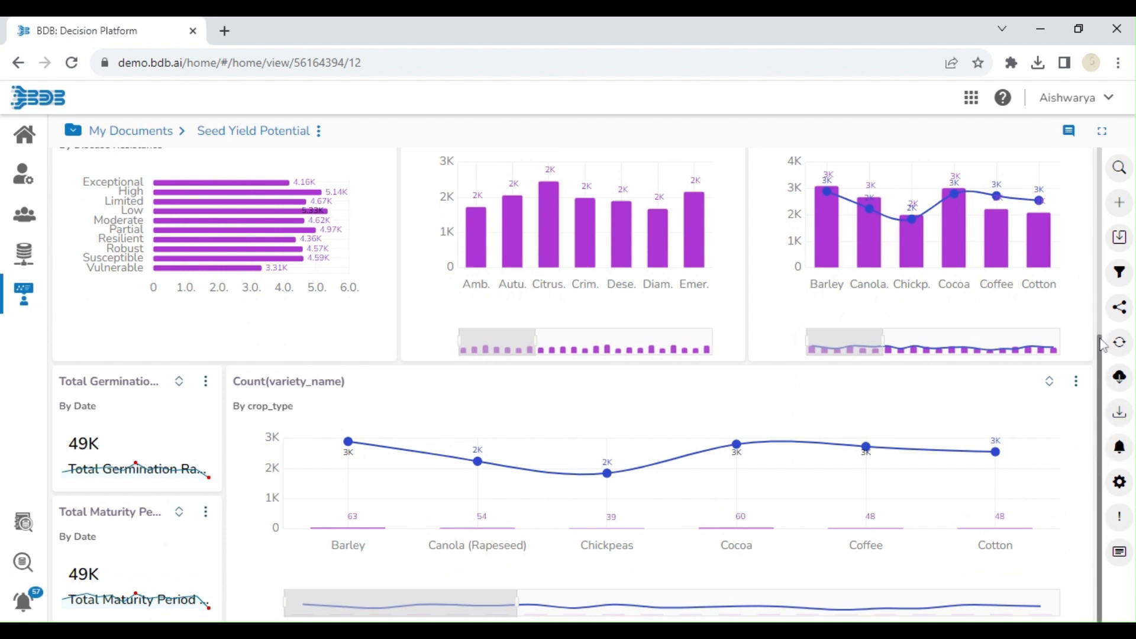
scroll(1101, 346, up, 2)
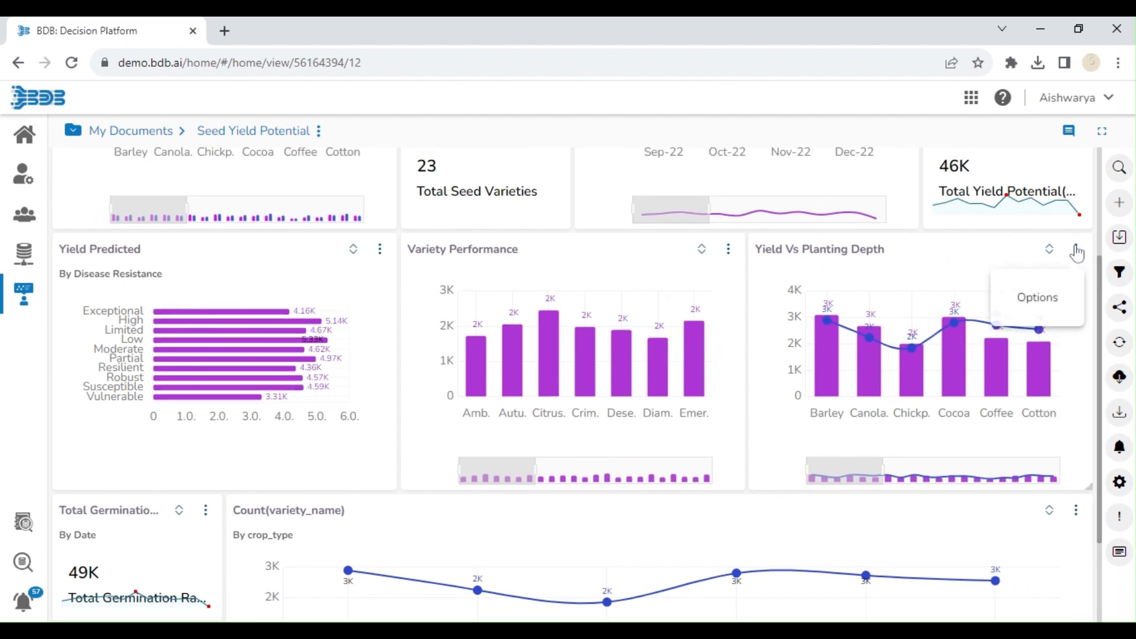
click(1076, 249)
click(1018, 312)
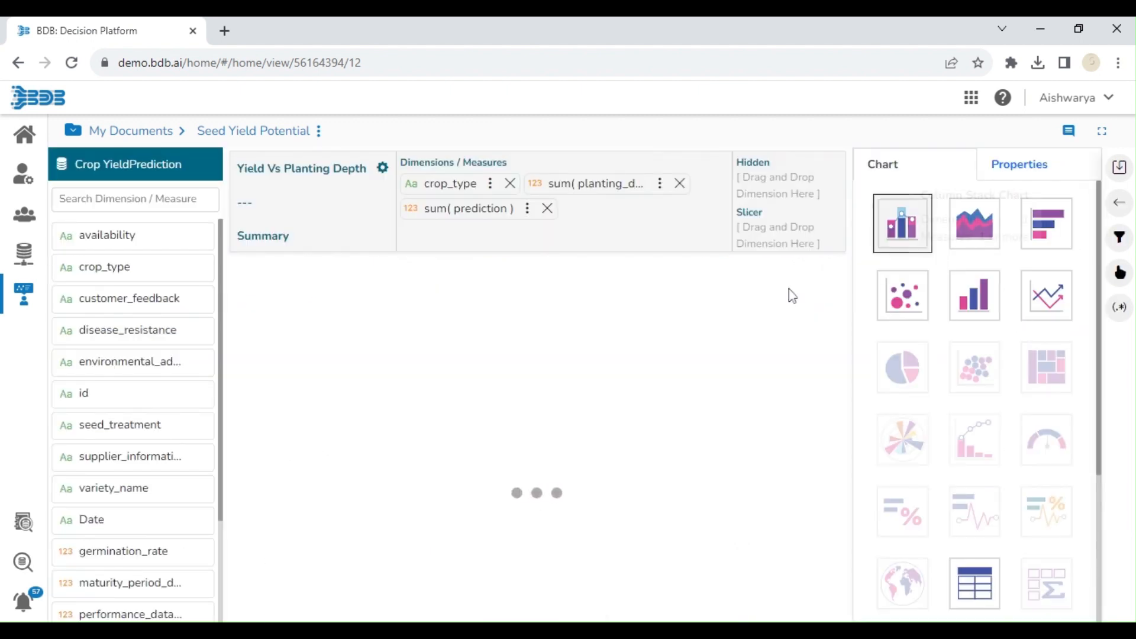
click(659, 184)
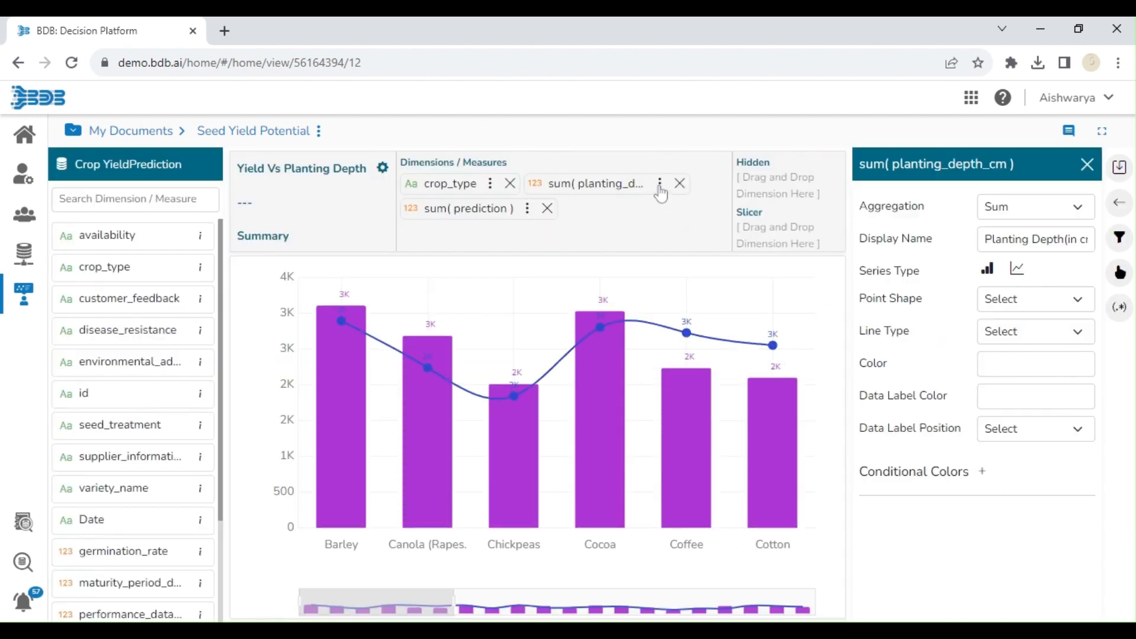
click(986, 271)
mouse_move(583, 347)
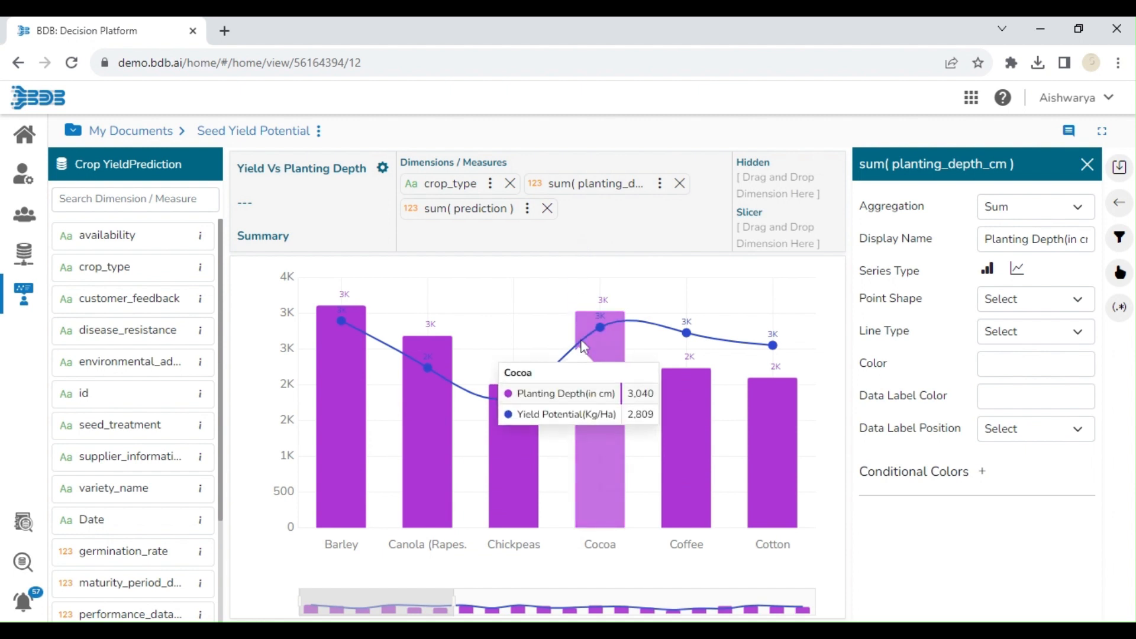
click(523, 208)
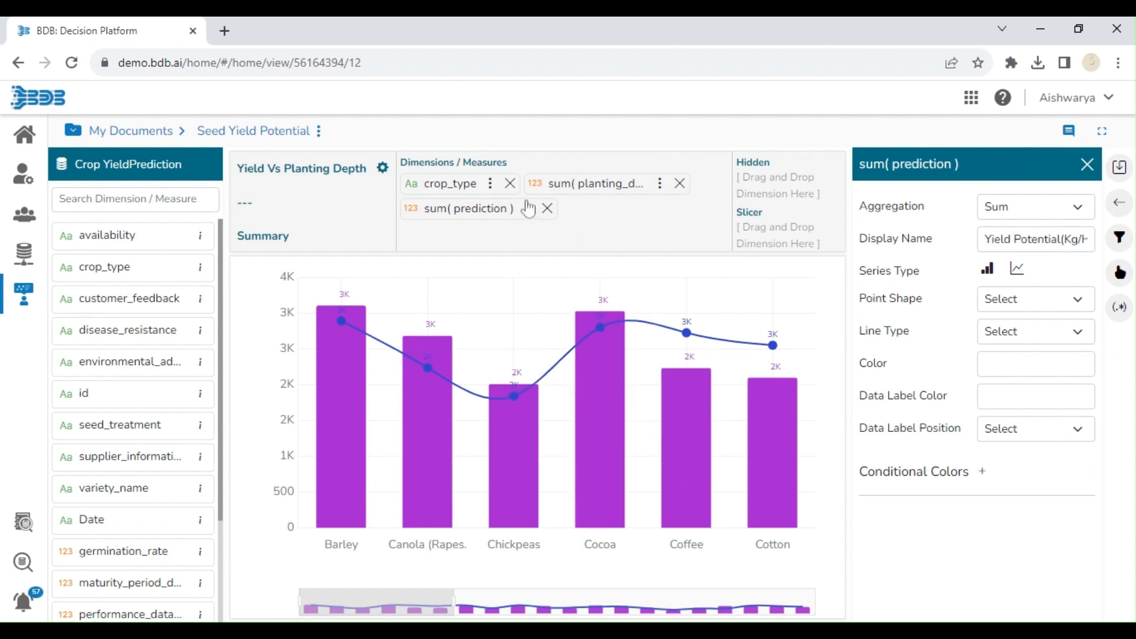
click(989, 271)
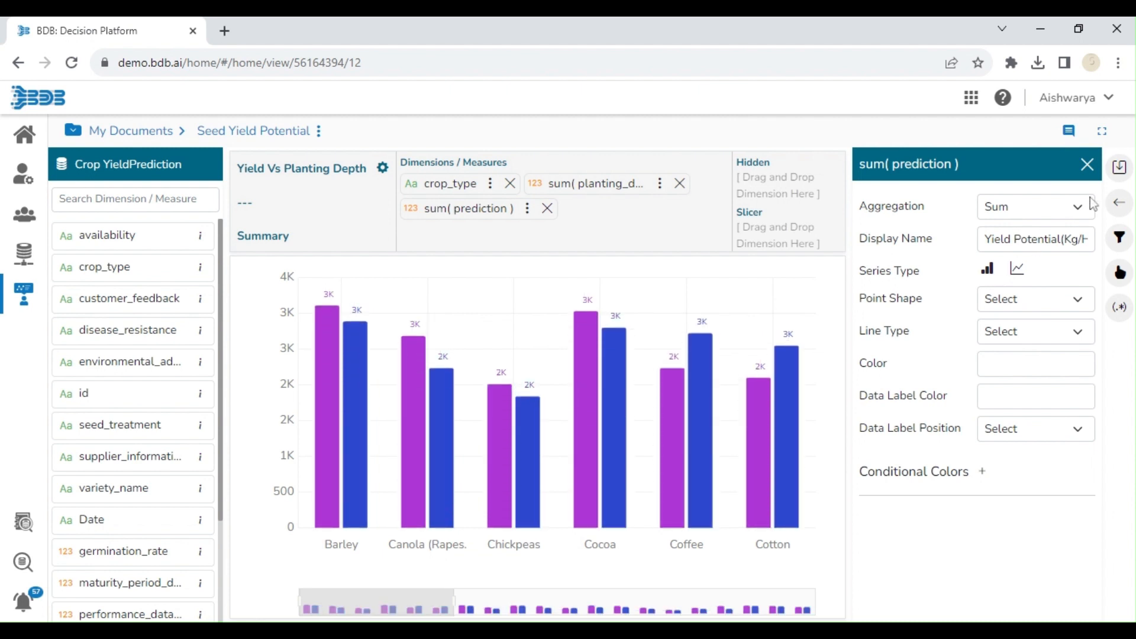
click(1086, 165)
Set the Yield Vs Planting Depth chart's style to Stack and save the view.
click(1044, 179)
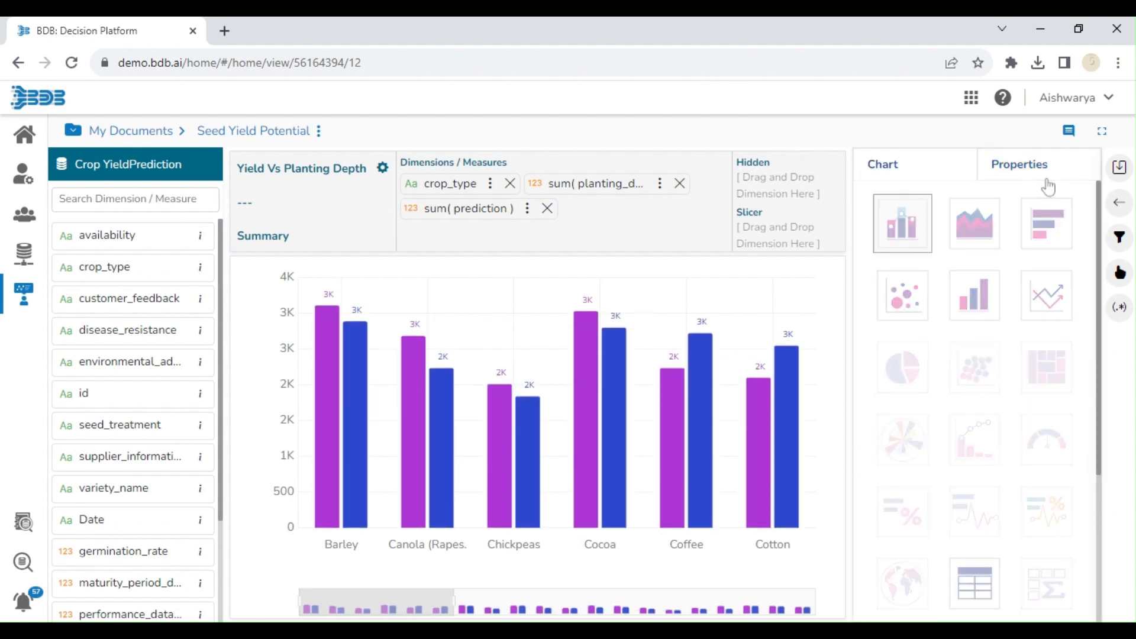
click(1027, 249)
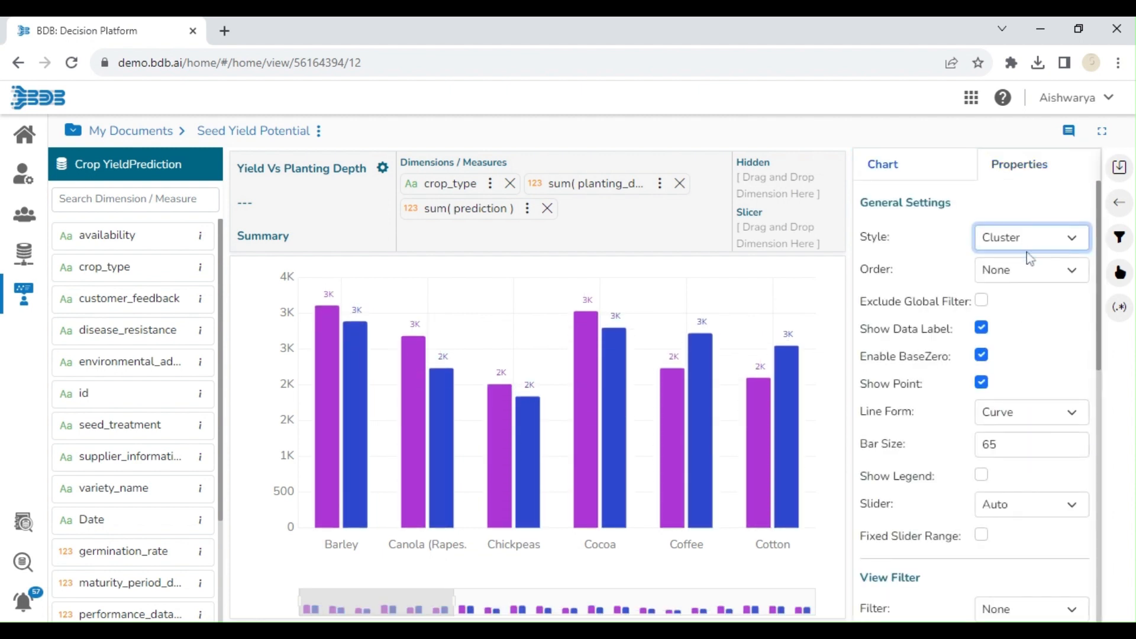
click(1032, 276)
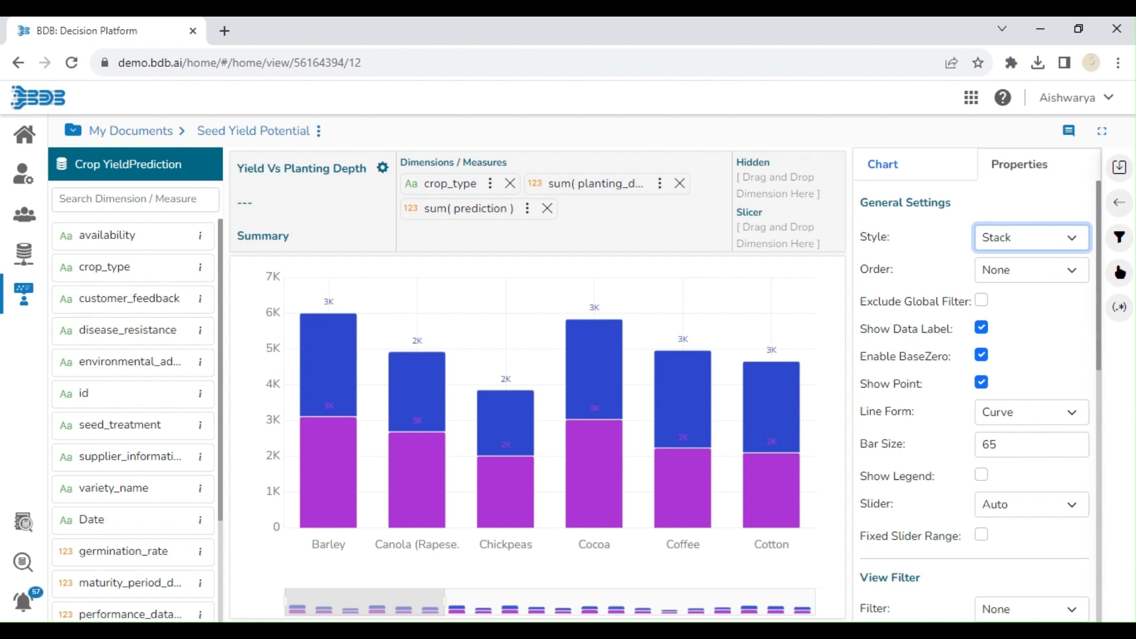
click(1120, 167)
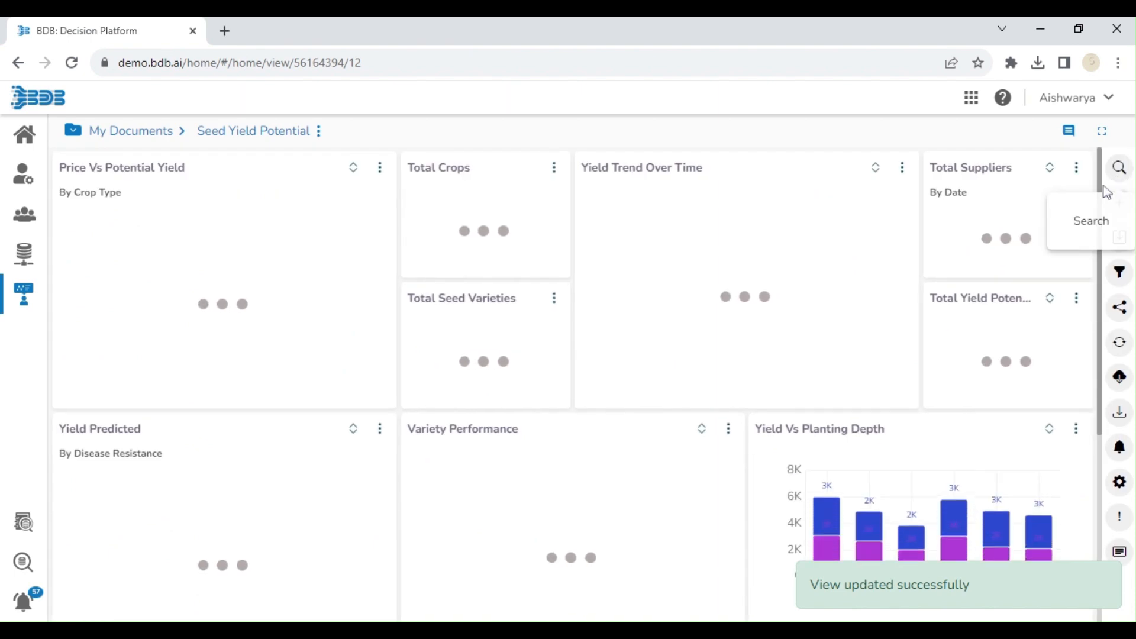
Create a new data grid view in the story with the Date, supplier_information, crop_type and seed_treatment dimensions.
drag(1099, 186, 1123, 404)
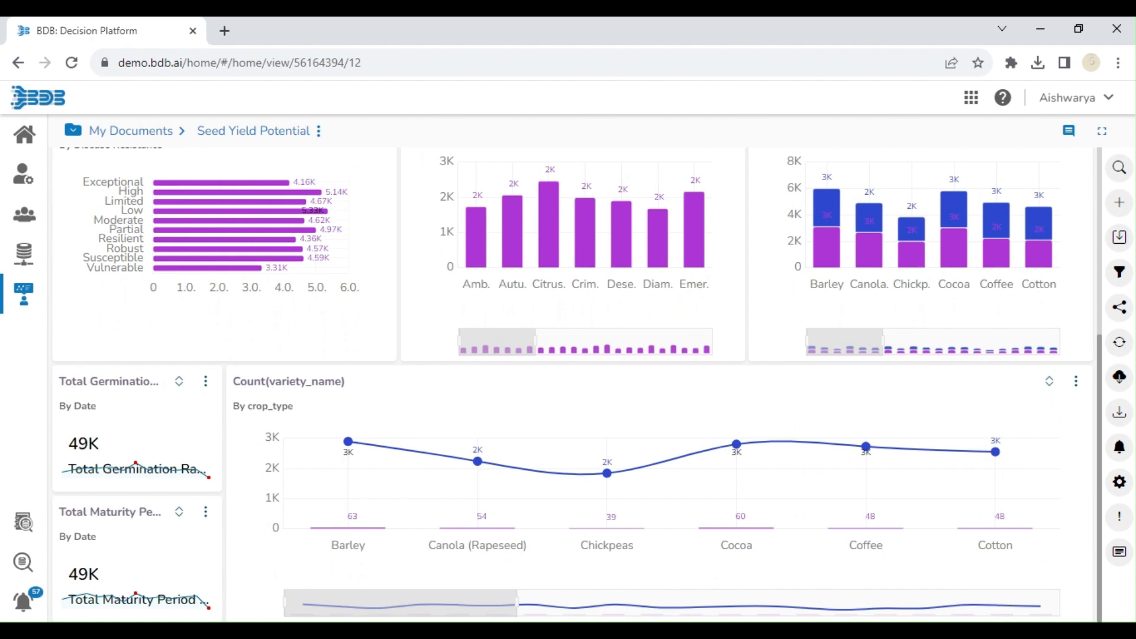
click(1119, 223)
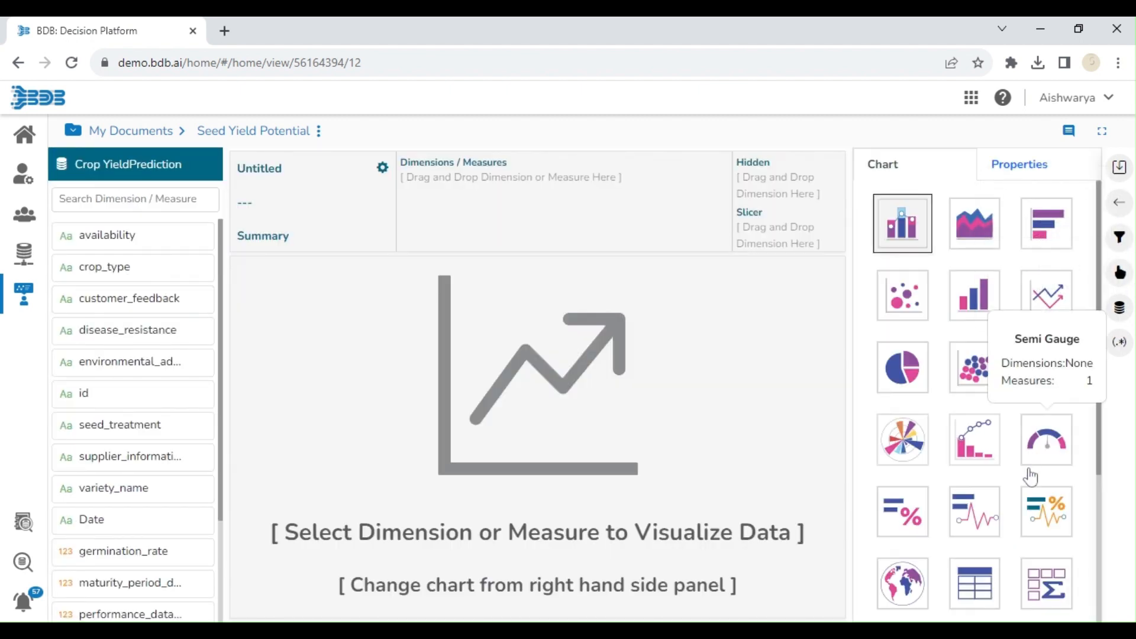
click(980, 585)
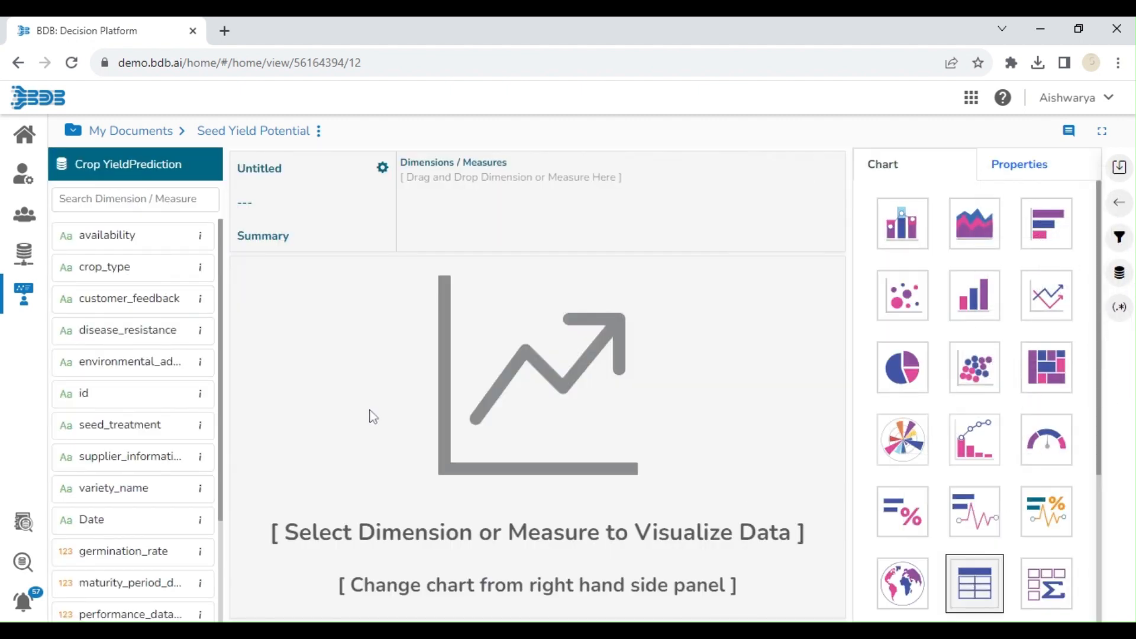
double_click(91, 523)
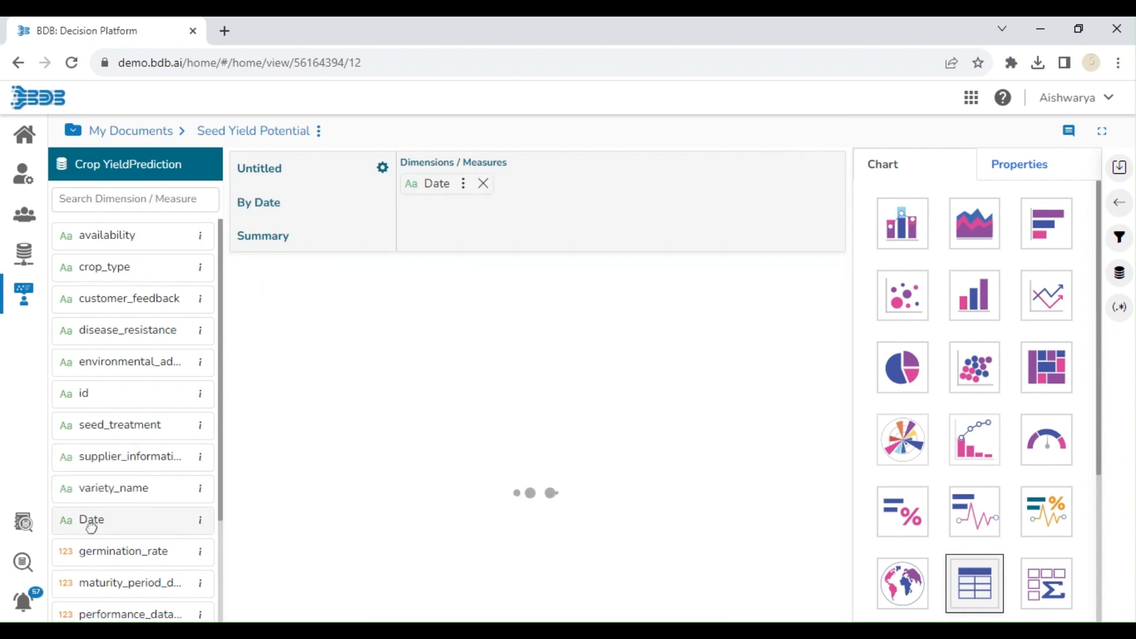
double_click(154, 459)
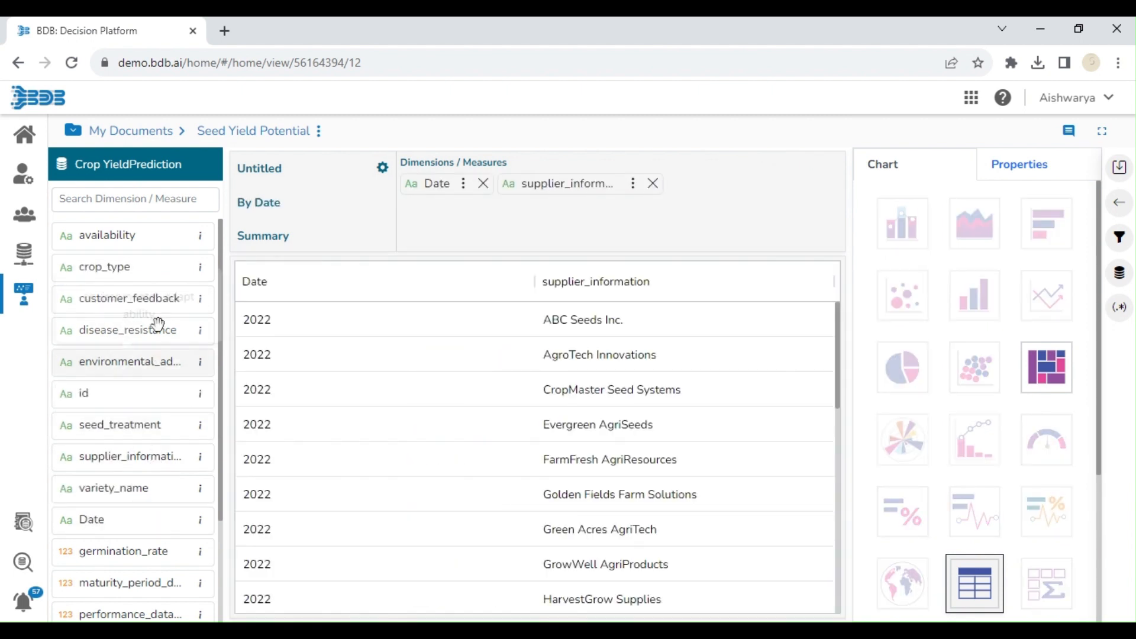
double_click(146, 274)
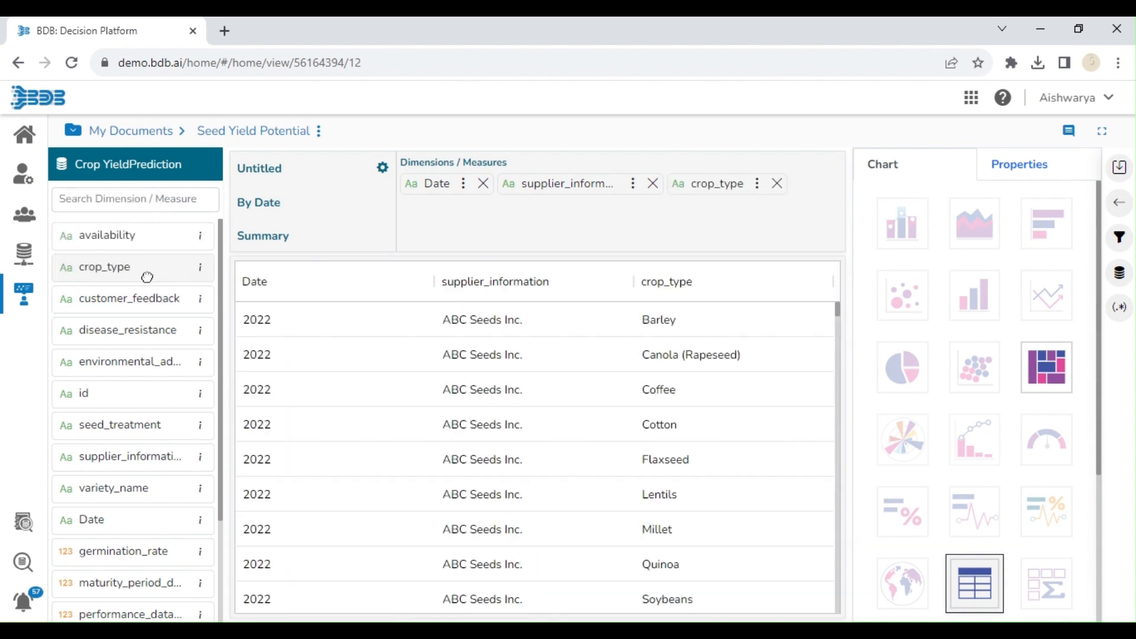
double_click(143, 426)
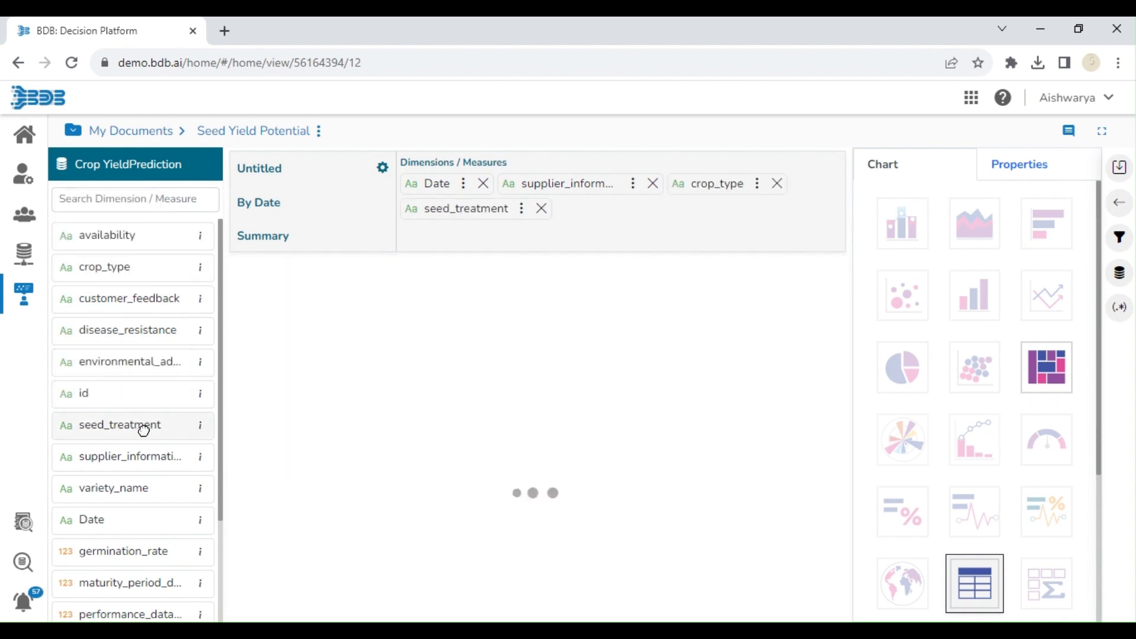
Add the germination_rate, maturity_period_days, performance data, planting_depth_cm and prediction measures to the grid.
click(135, 556)
click(134, 583)
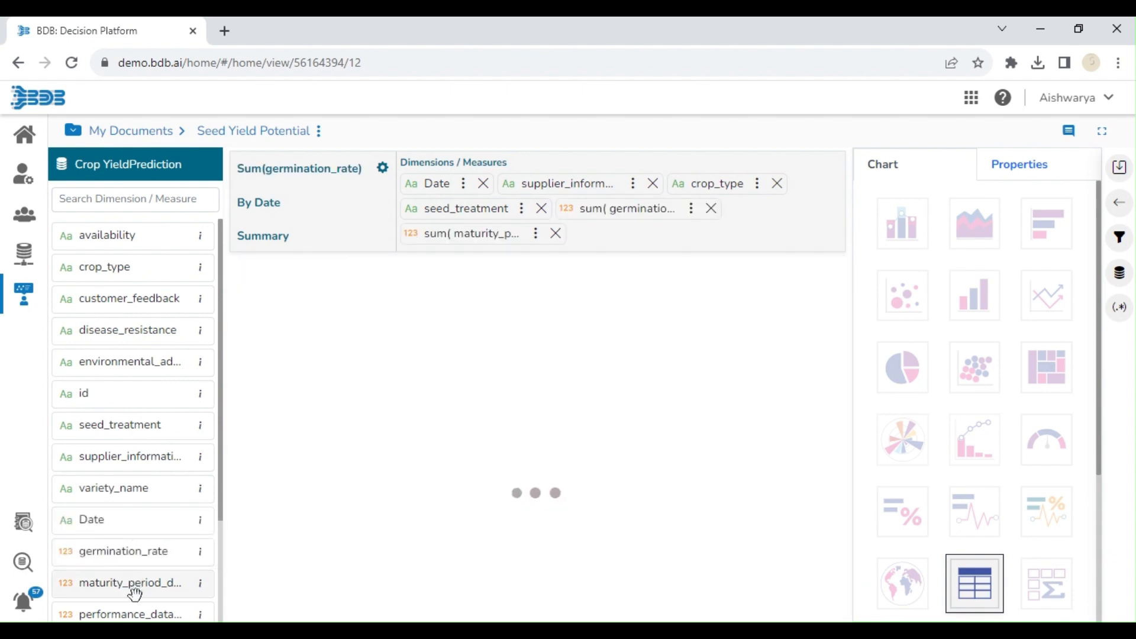
click(135, 615)
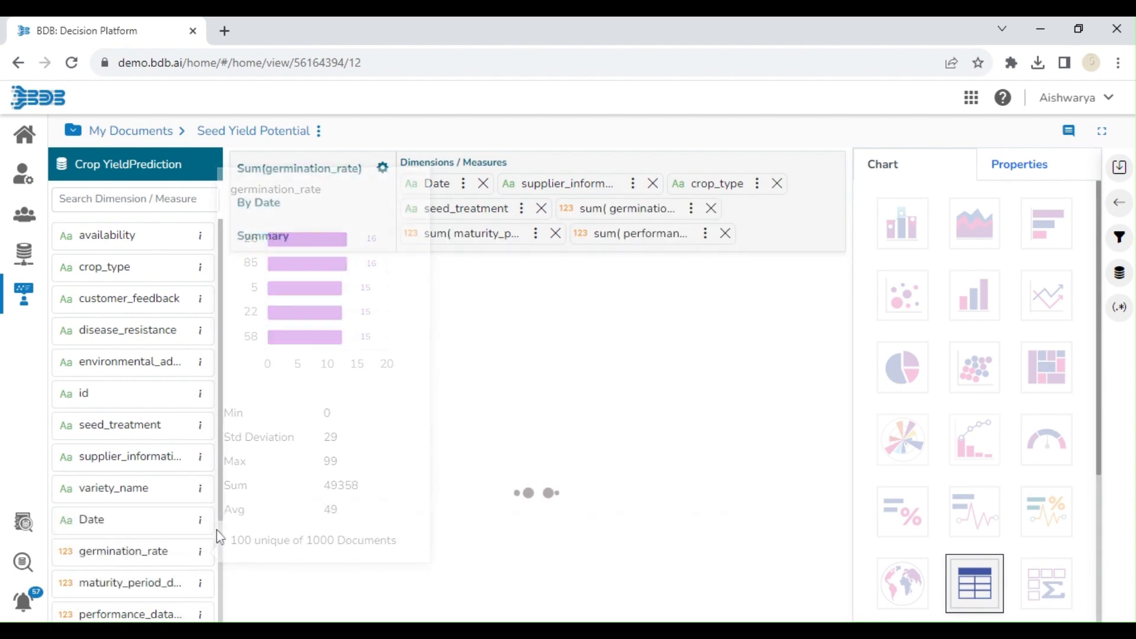
drag(222, 521, 227, 590)
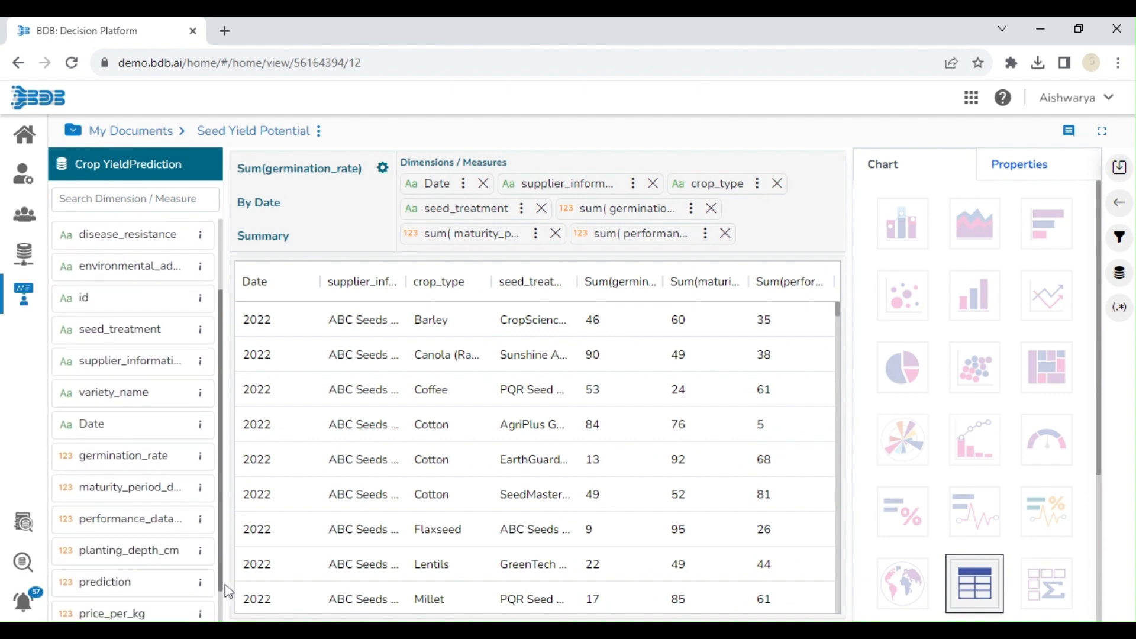
click(179, 559)
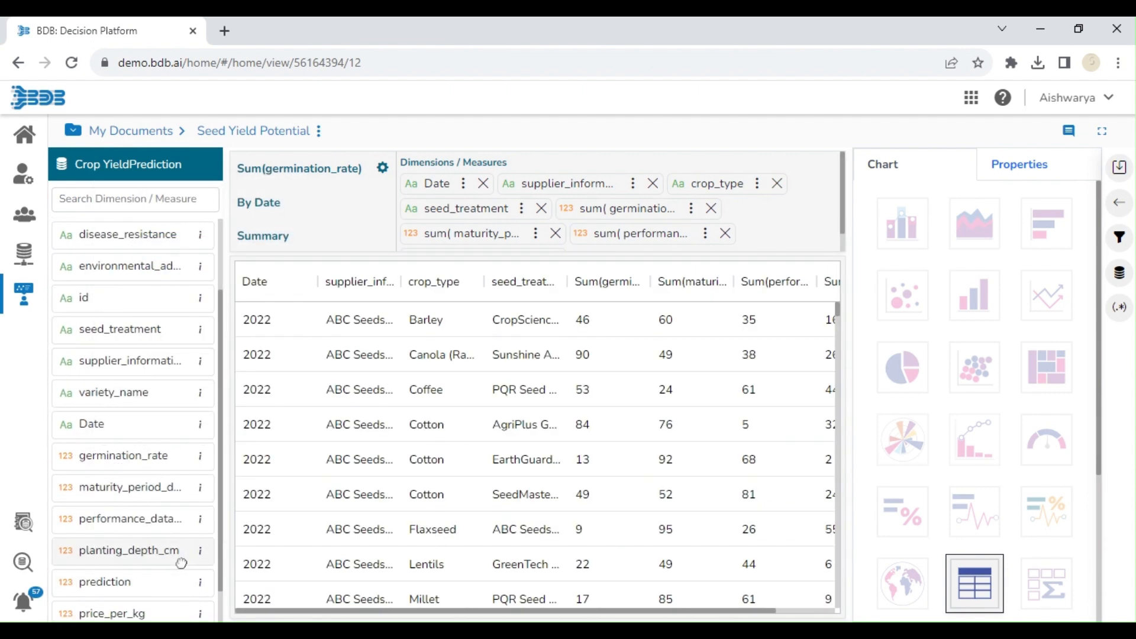
click(180, 583)
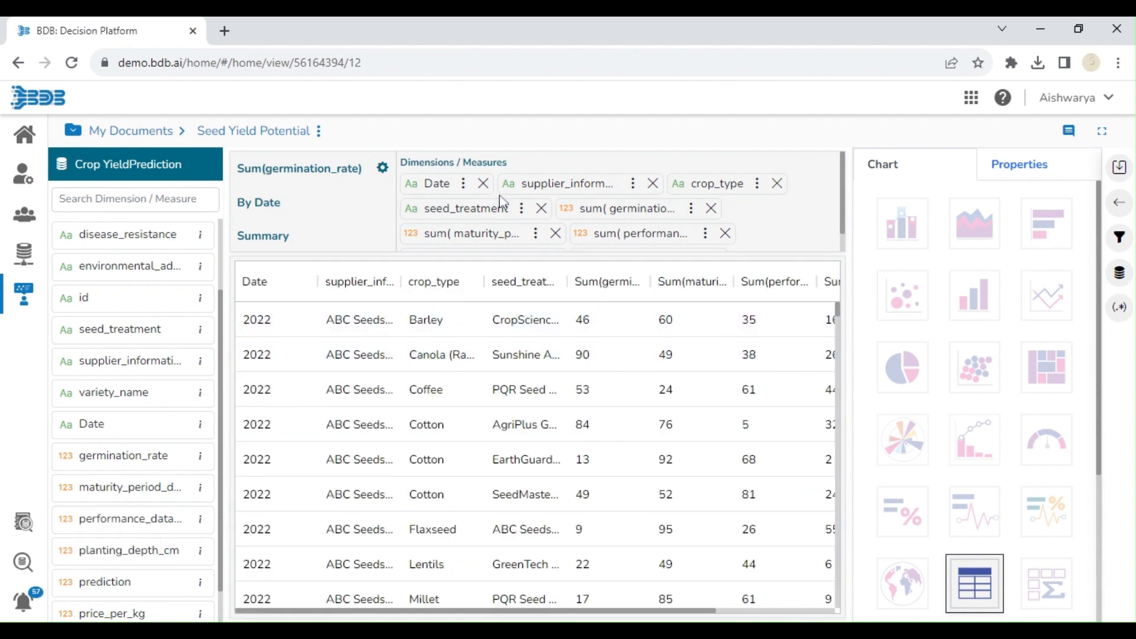
Set the Date dimension's interval to Quarter in the data grid.
click(465, 187)
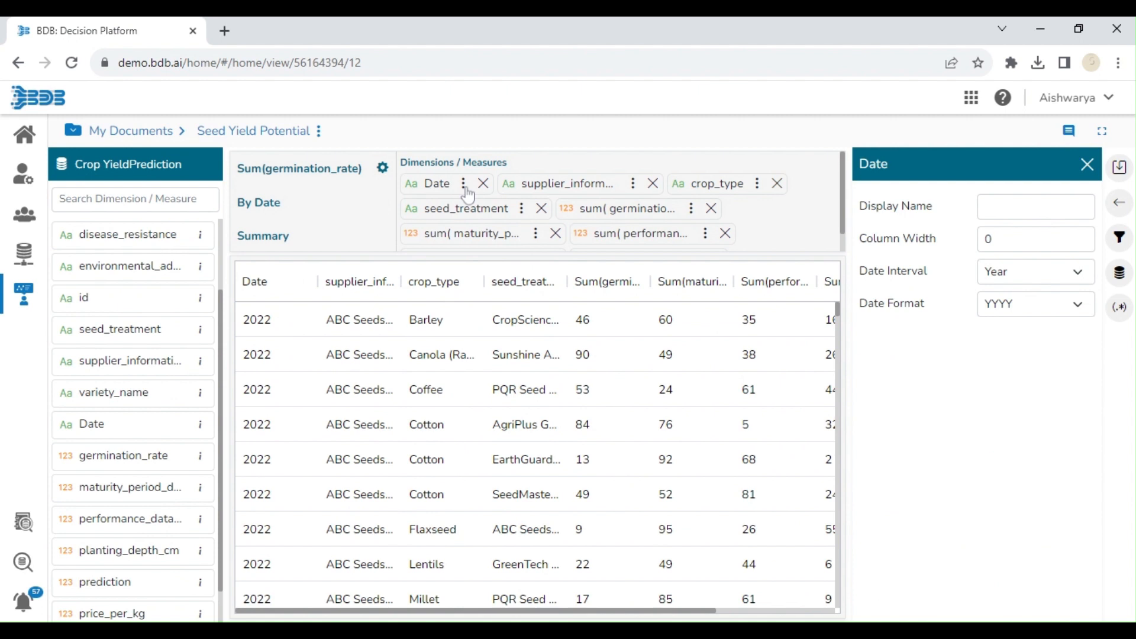
click(1022, 282)
click(1008, 340)
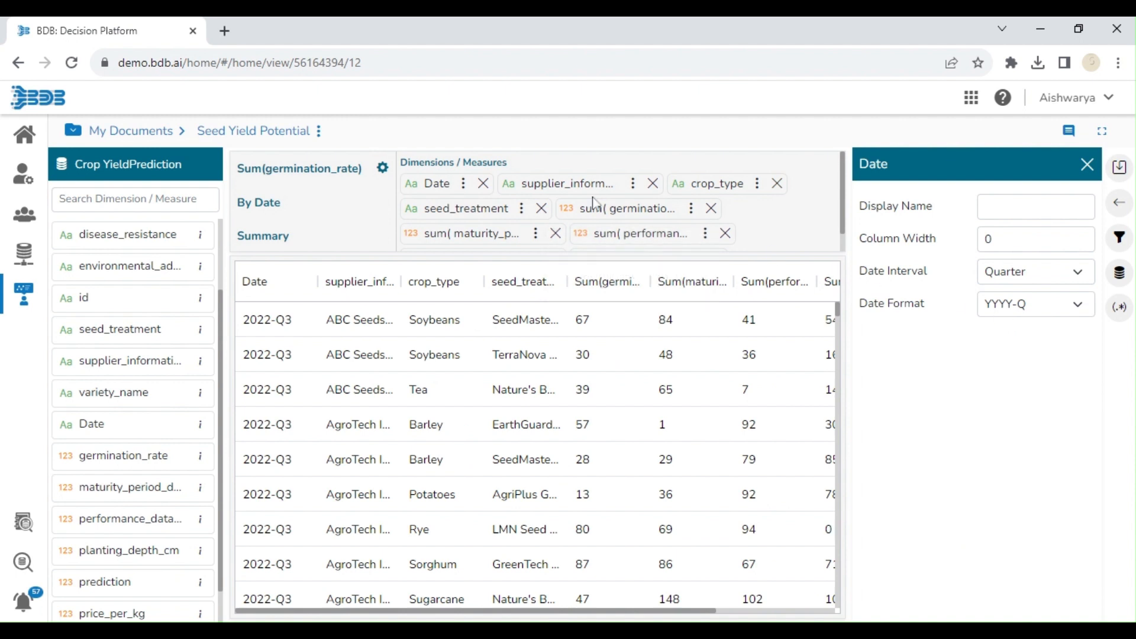
Title the data grid view "Seed Information" and clear its description.
click(383, 169)
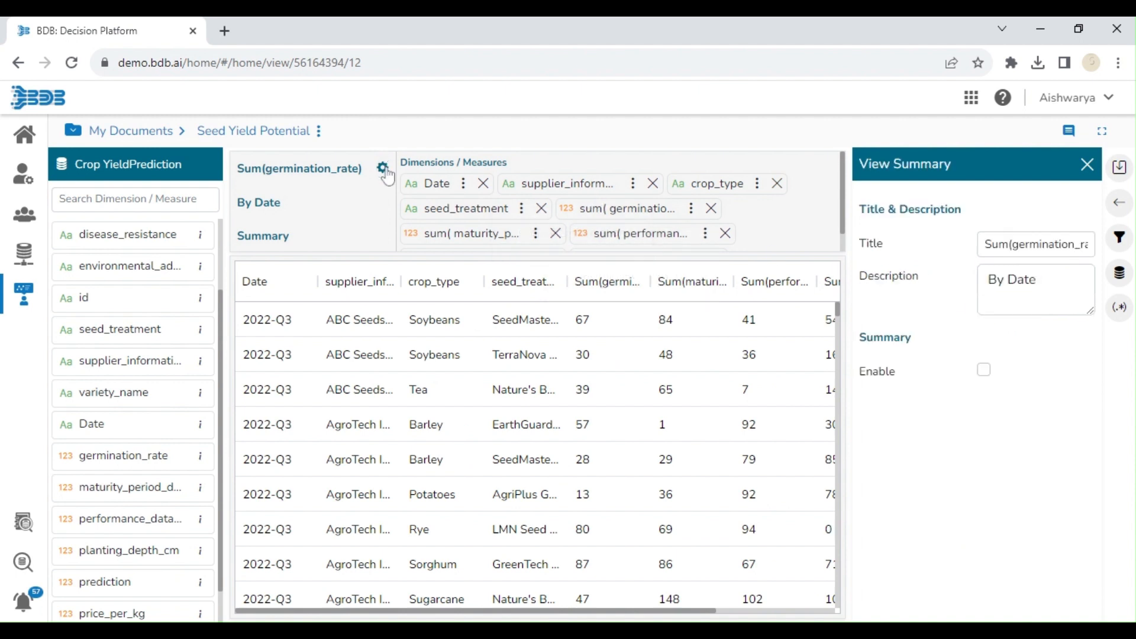
click(998, 245)
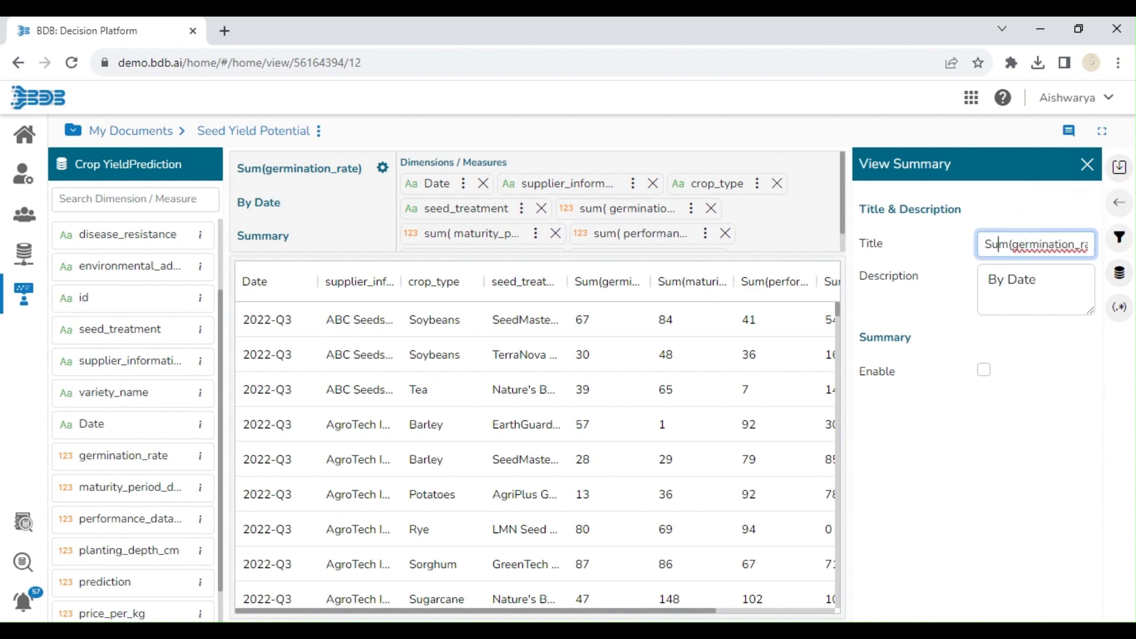
key(ctrl+a)
text(See)
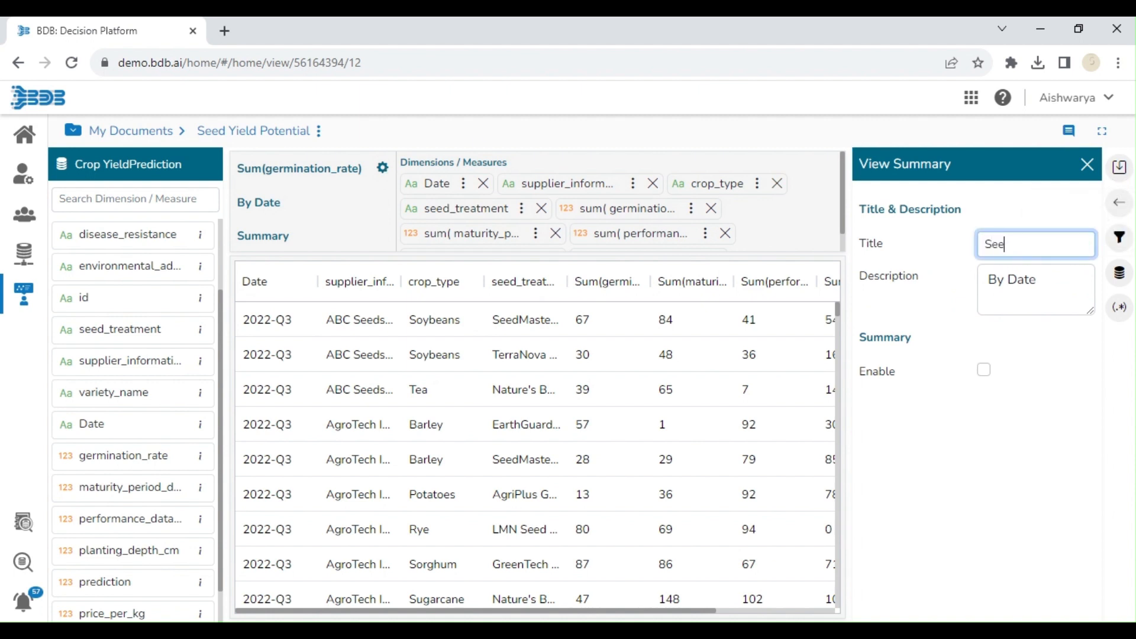
text(d Information)
key(Tab)
key(BackSpace)
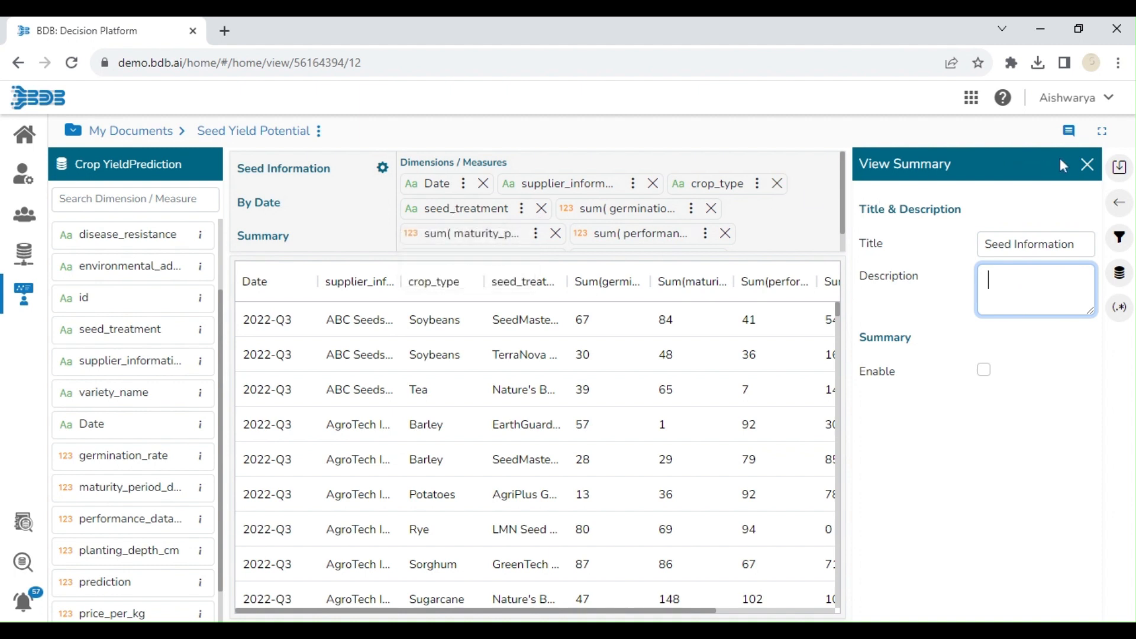
click(1087, 164)
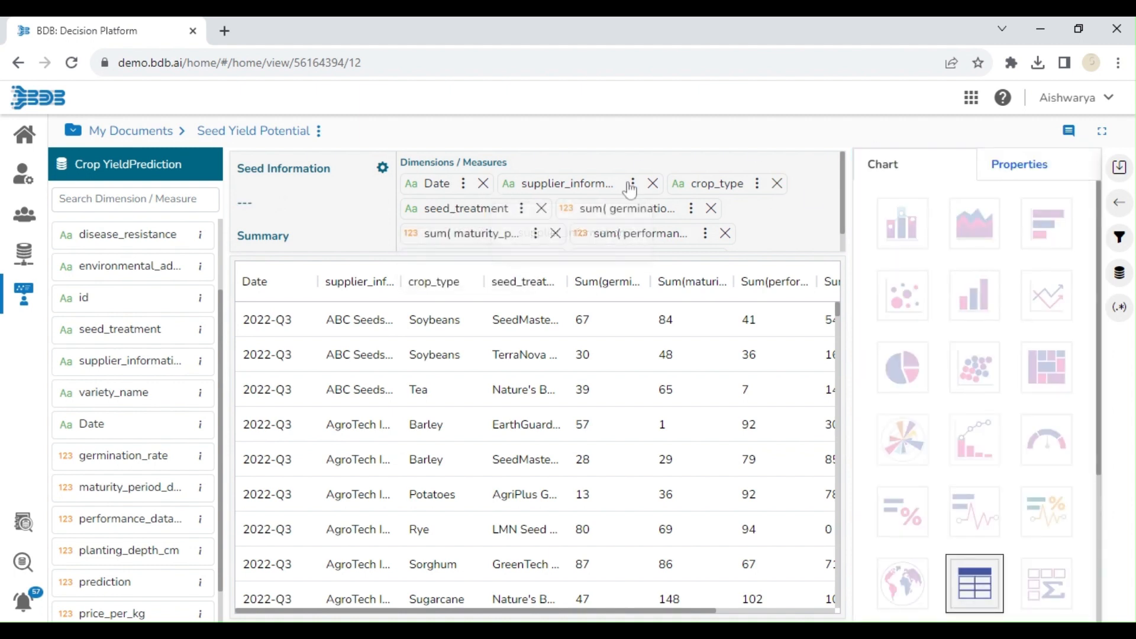
Set the display names of supplier_information to "Supplier Information" and crop_type to "Crop Type".
click(631, 185)
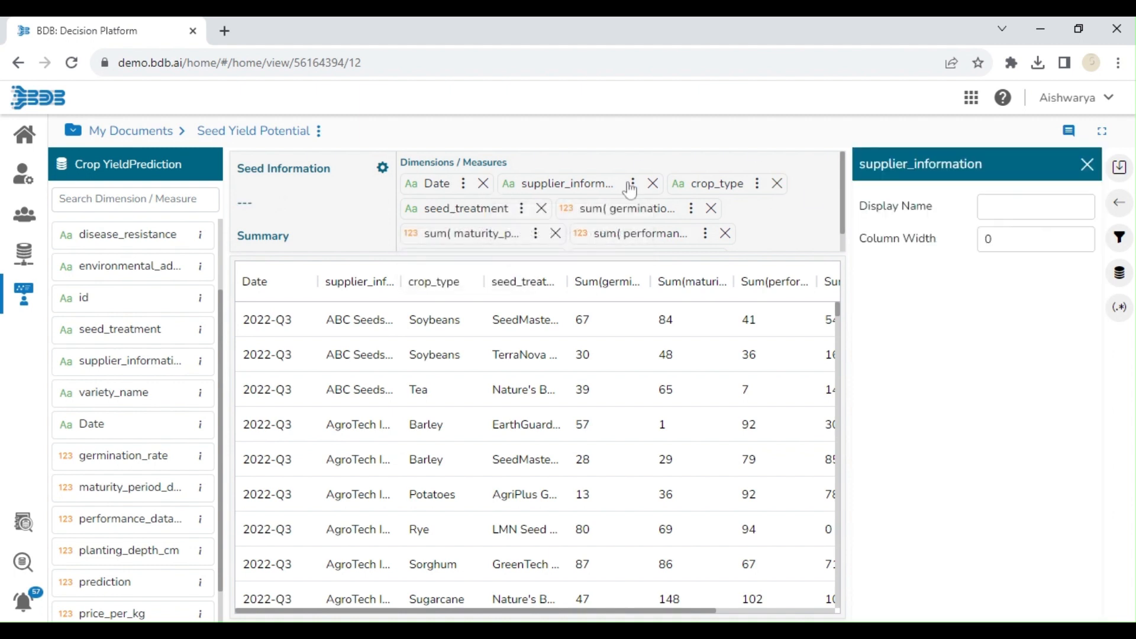
click(1006, 213)
text(Supplier)
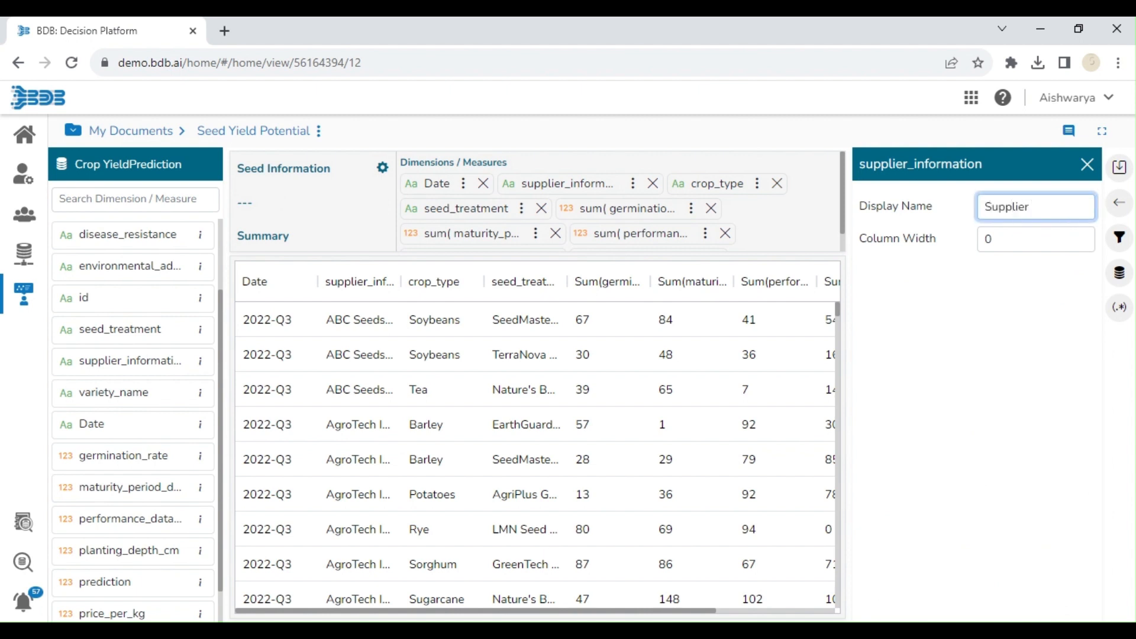
text( Information)
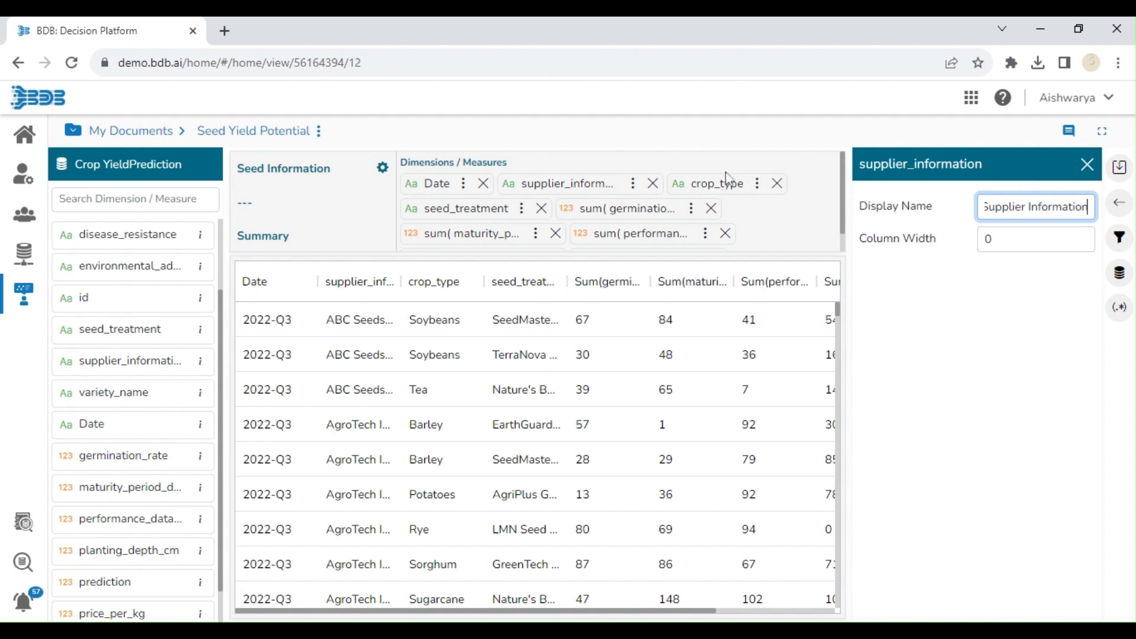
click(761, 199)
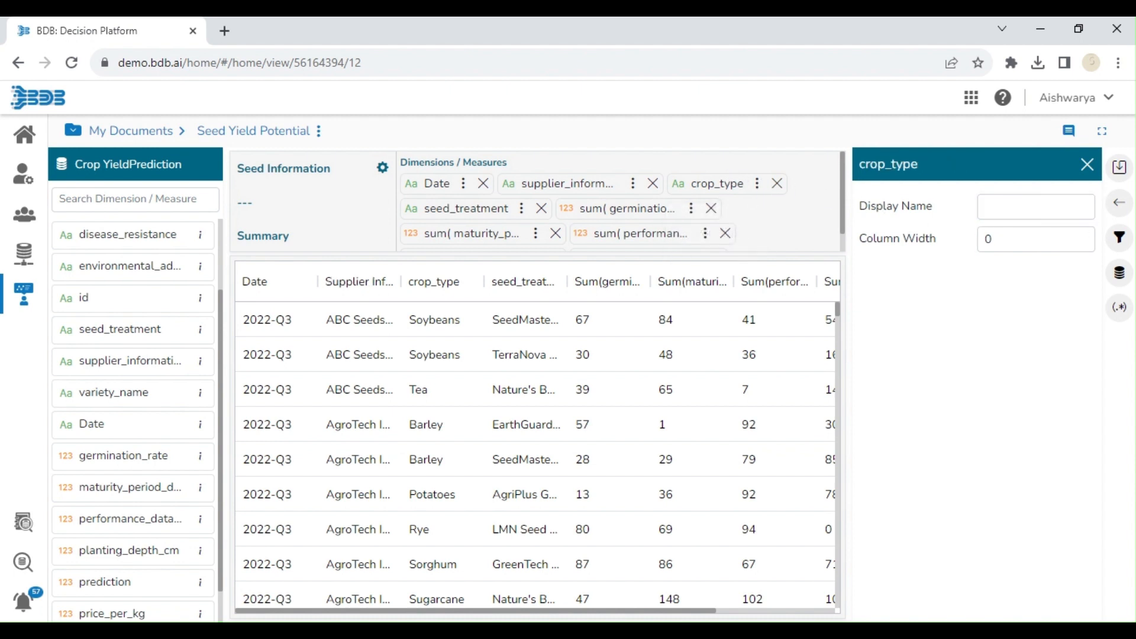
click(1035, 207)
text(Crop)
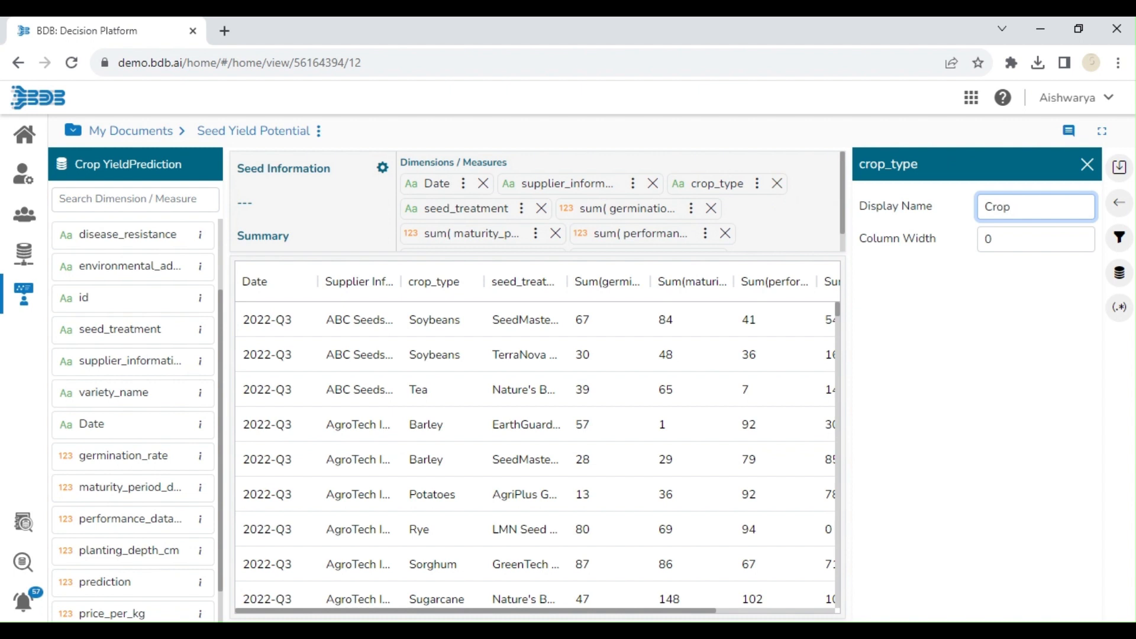
text( Type)
Set the display names of seed_treatment to "Seed Treatment" and the germination_rate measure to "Germination Rate".
click(521, 210)
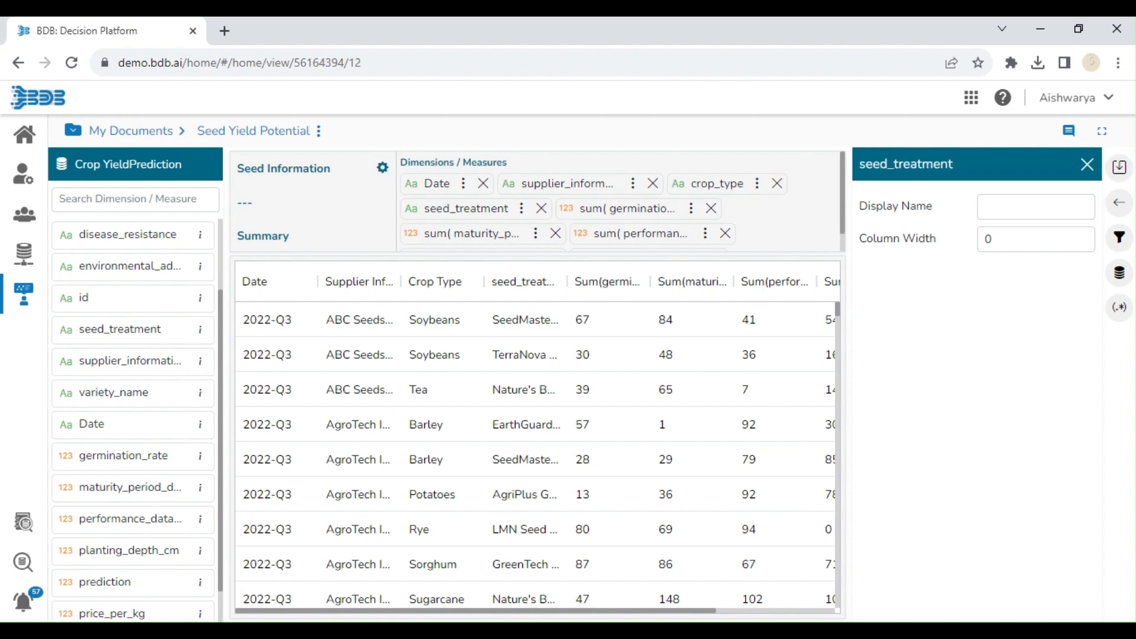
double_click(1000, 207)
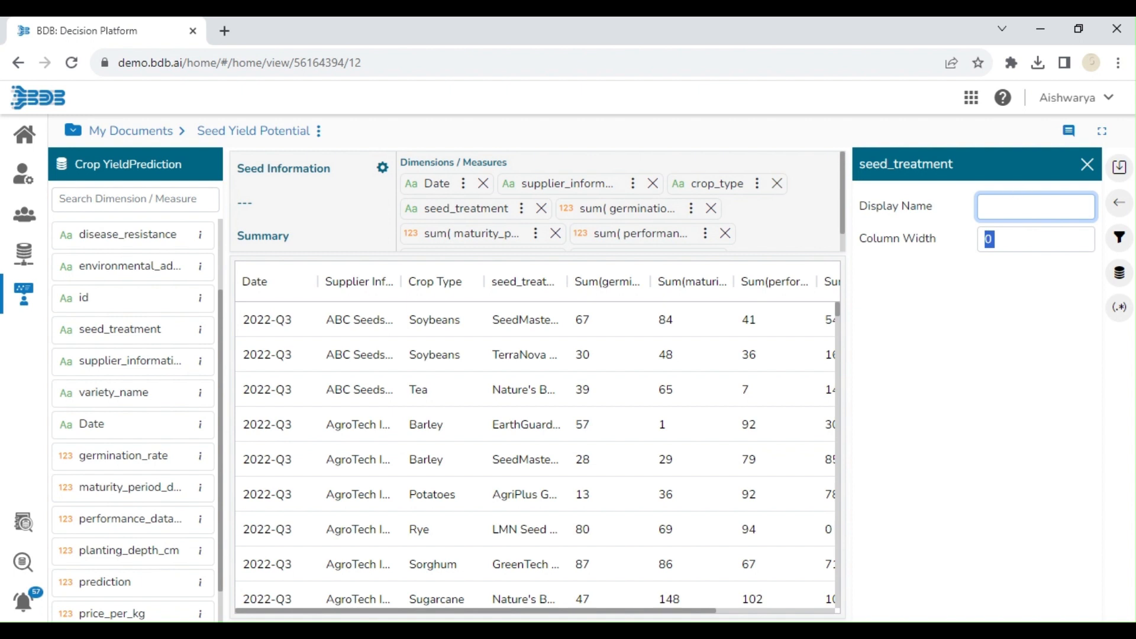
click(1035, 207)
text(Seed Treatment)
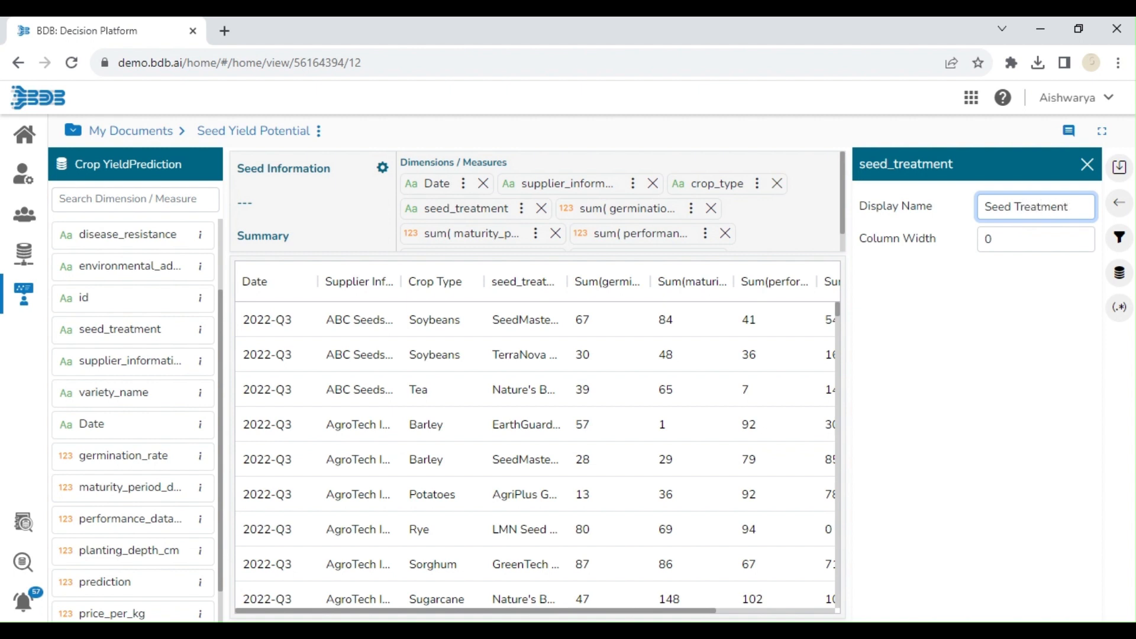
click(685, 215)
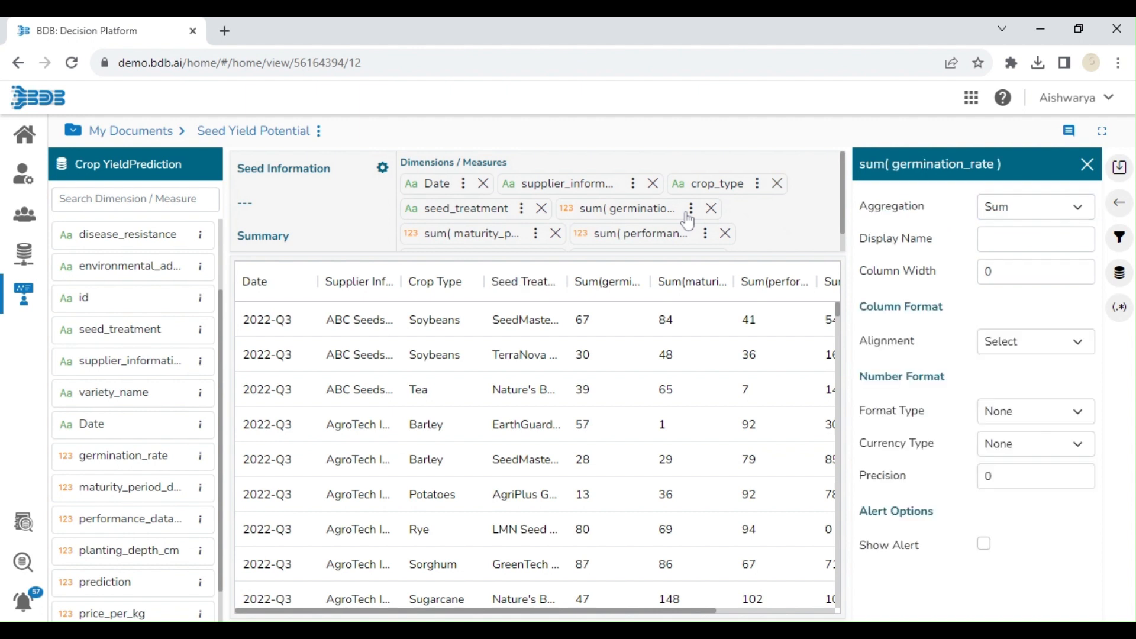
click(1036, 240)
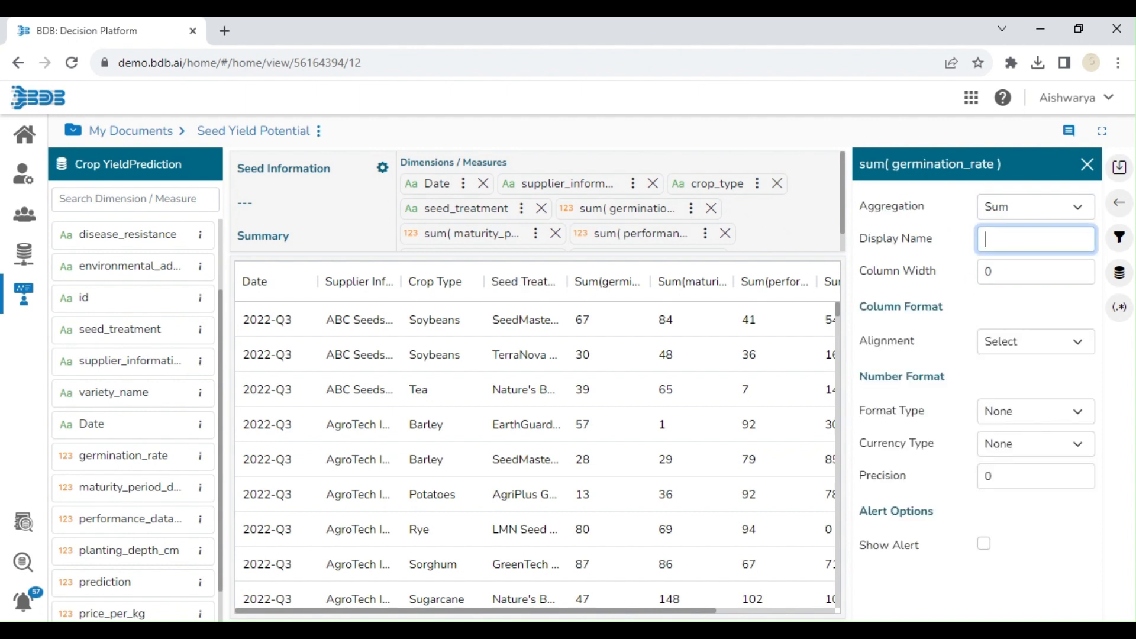
text(Germination Rate)
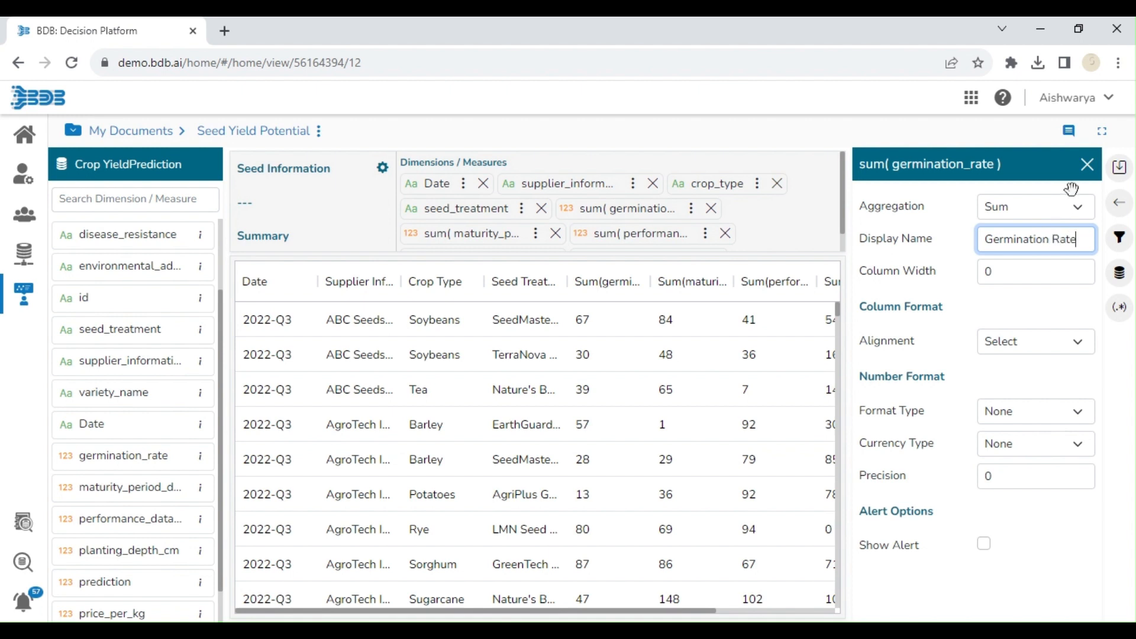
click(1087, 166)
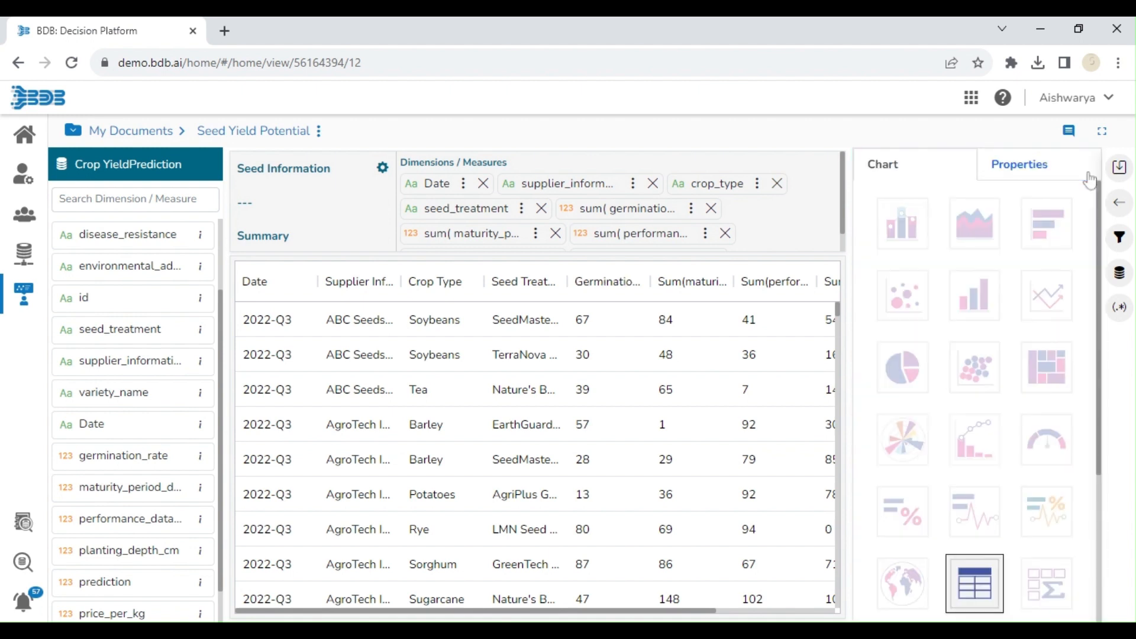
Set the maturity_period_days measure's display name to "Maturity Period(in Days)".
click(534, 233)
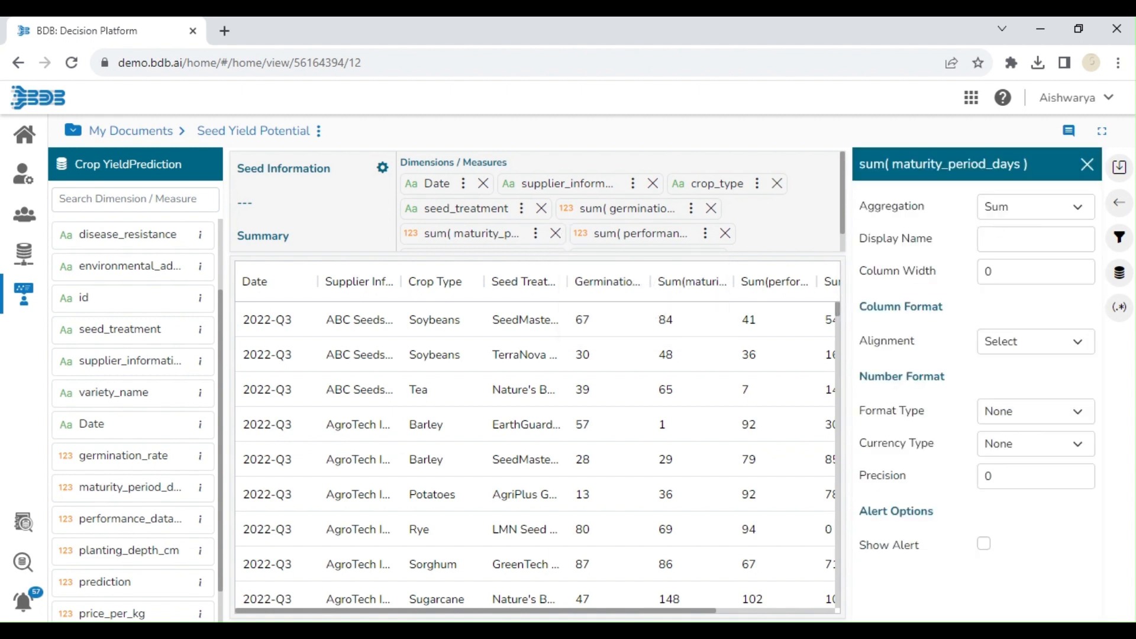
click(987, 239)
text(Matur)
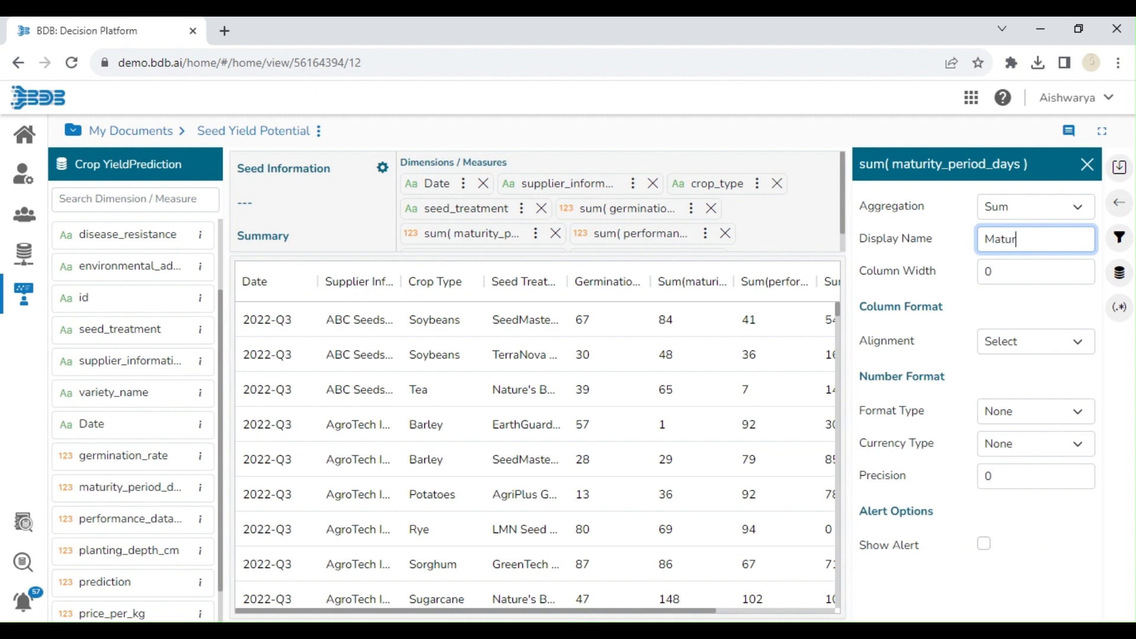
text(ity )
text(Period)
text(())
text(in Days)
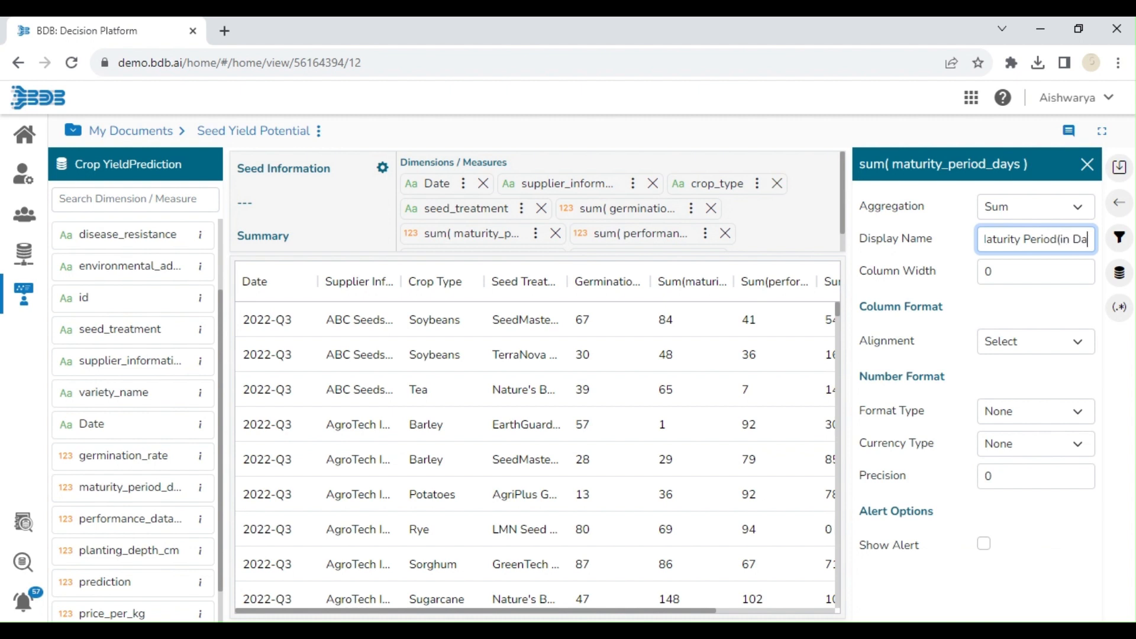
click(1088, 165)
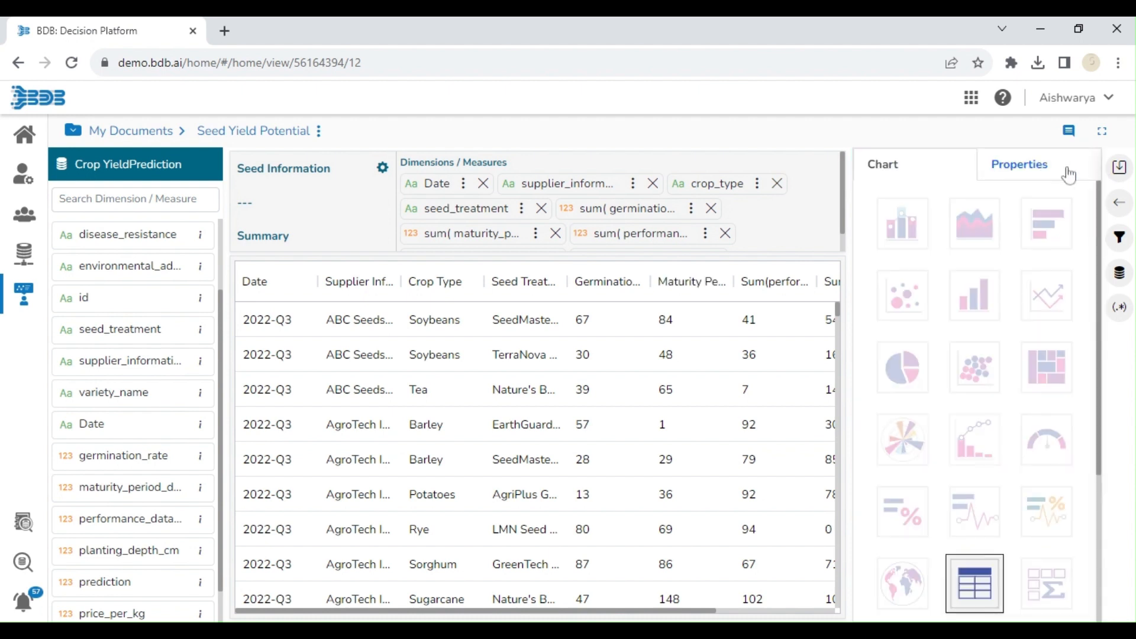
Set the performance_data_kg_per_ha measure's display name to "Performance data(Kg/Ha)".
click(705, 233)
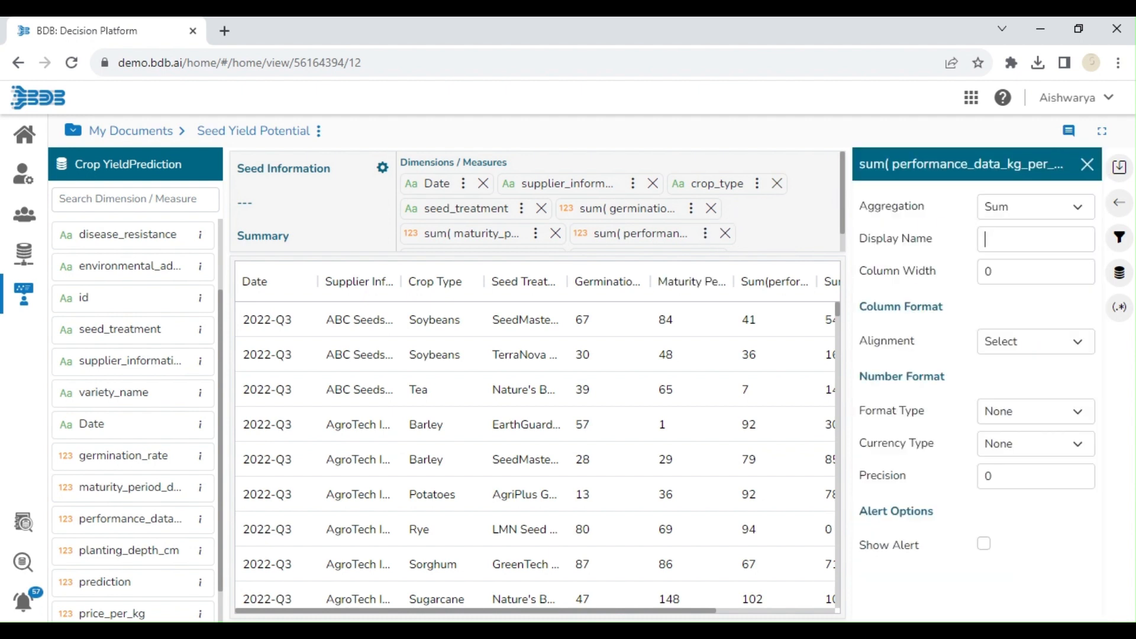
click(985, 239)
text(Per)
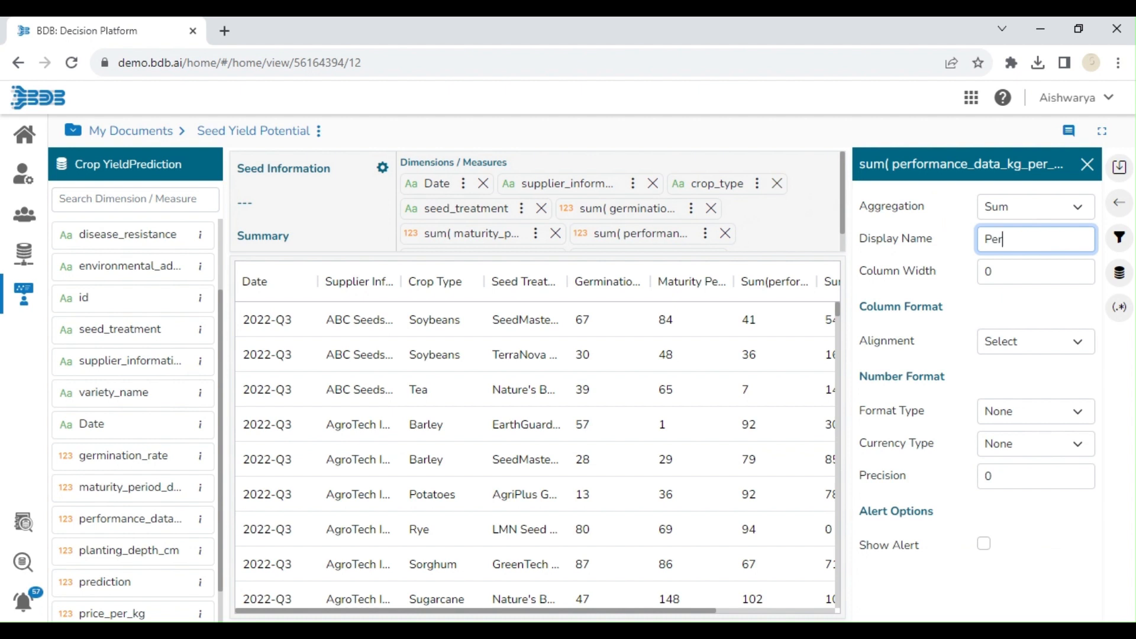
text(formance)
text( data)
text(())
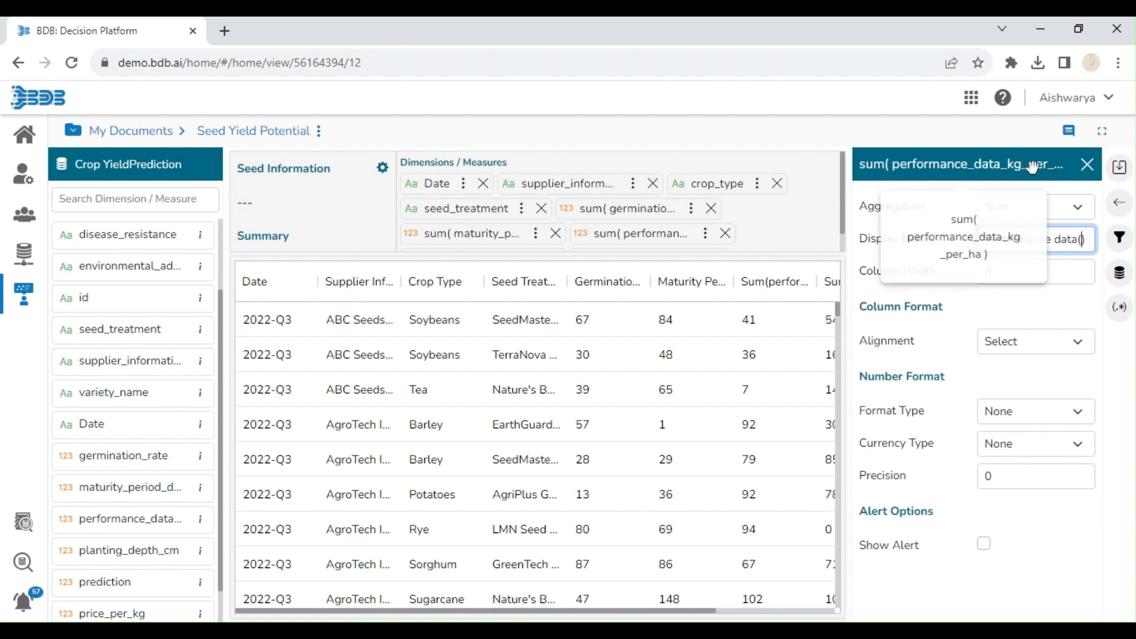
text(Kg/Ha)
click(1088, 165)
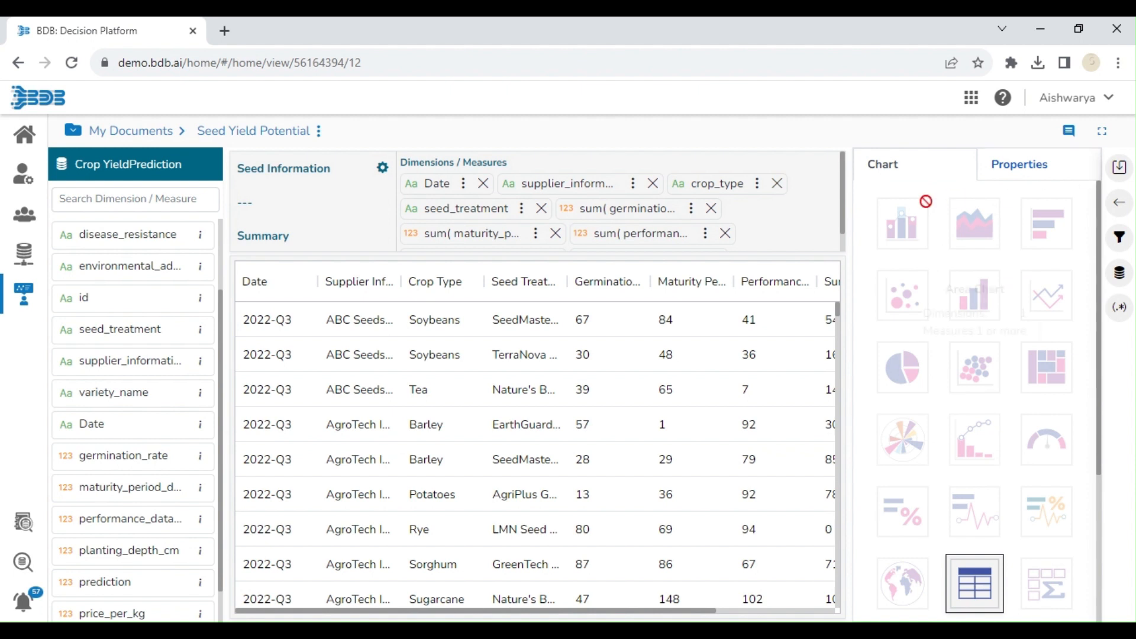
Set the planting_depth_cm measure's display name to "Planting Depth(in cm)".
scroll(841, 236, down, 1)
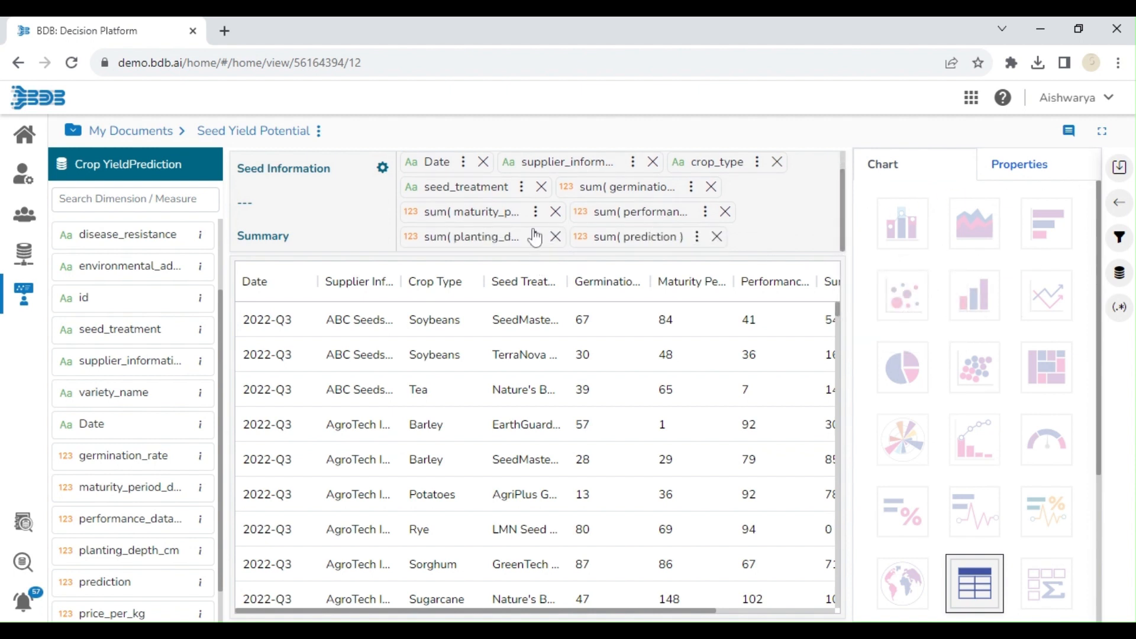
click(535, 236)
click(985, 240)
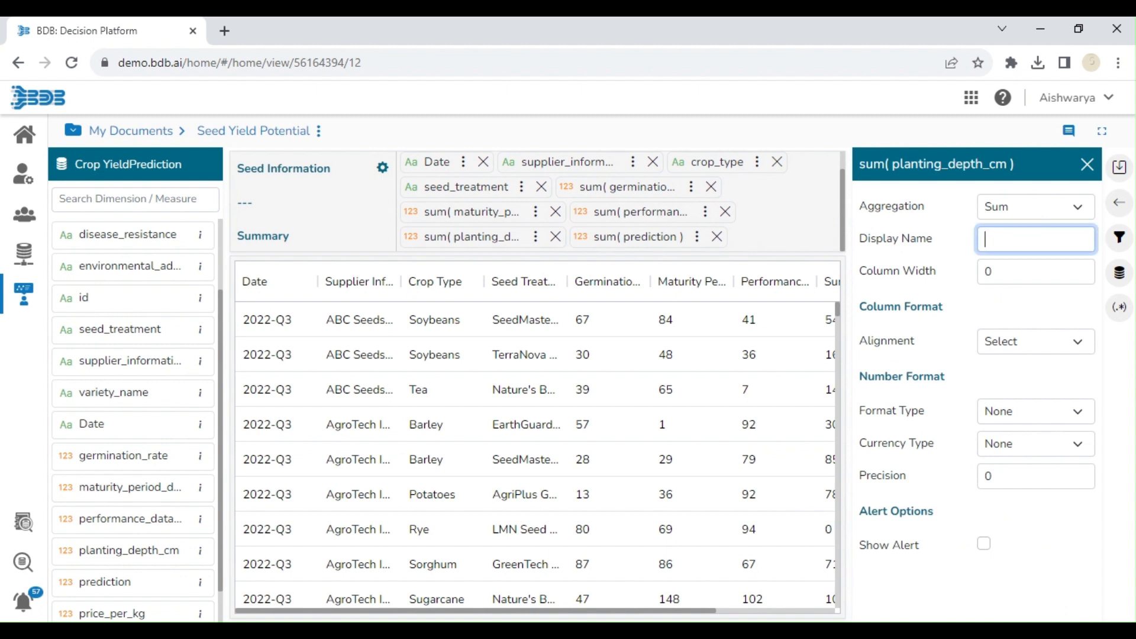
text(Plan)
text(ting)
text( De)
text(pth)
text((in cm)
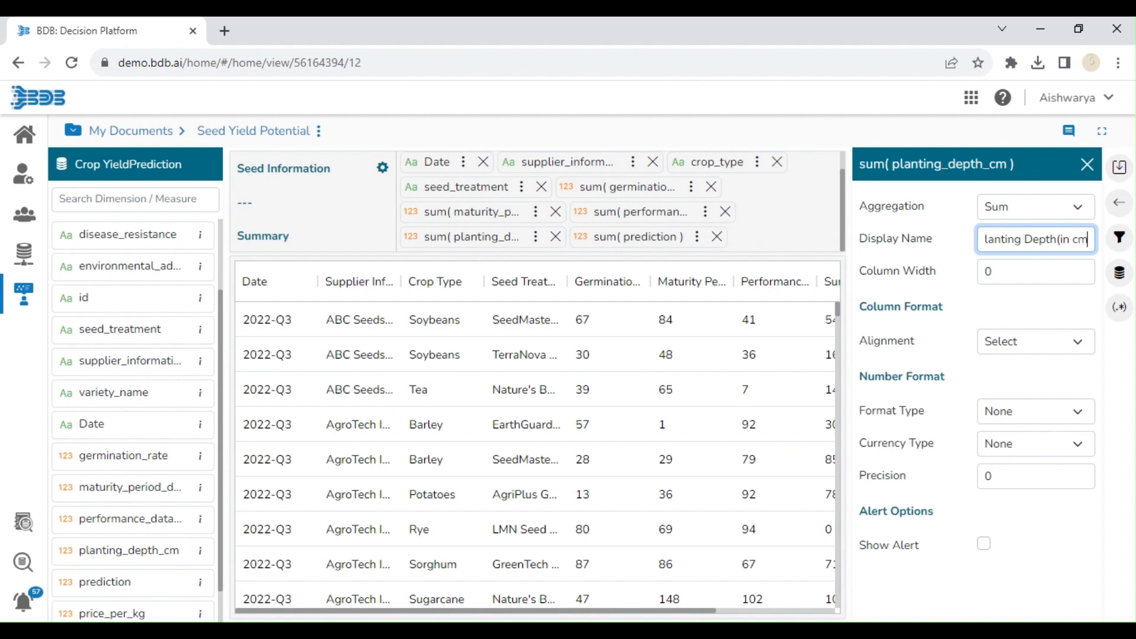
Set the prediction measure's display name to "Yield Potential(Kg/Ha)" and save the Seed Information view.
click(697, 236)
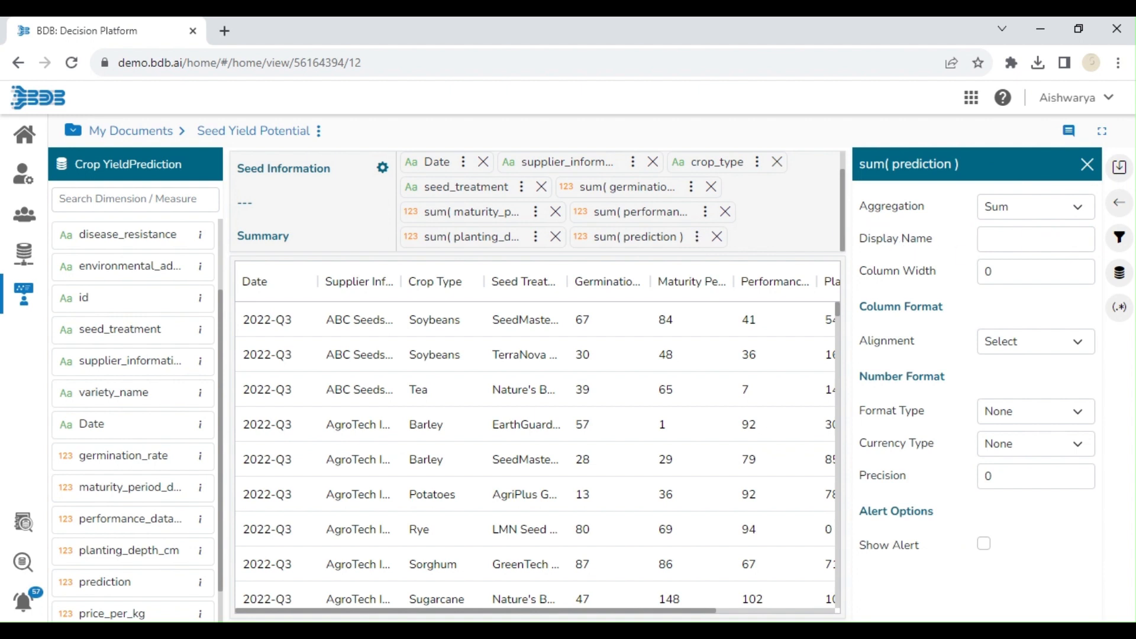
click(1006, 240)
text(Yiel)
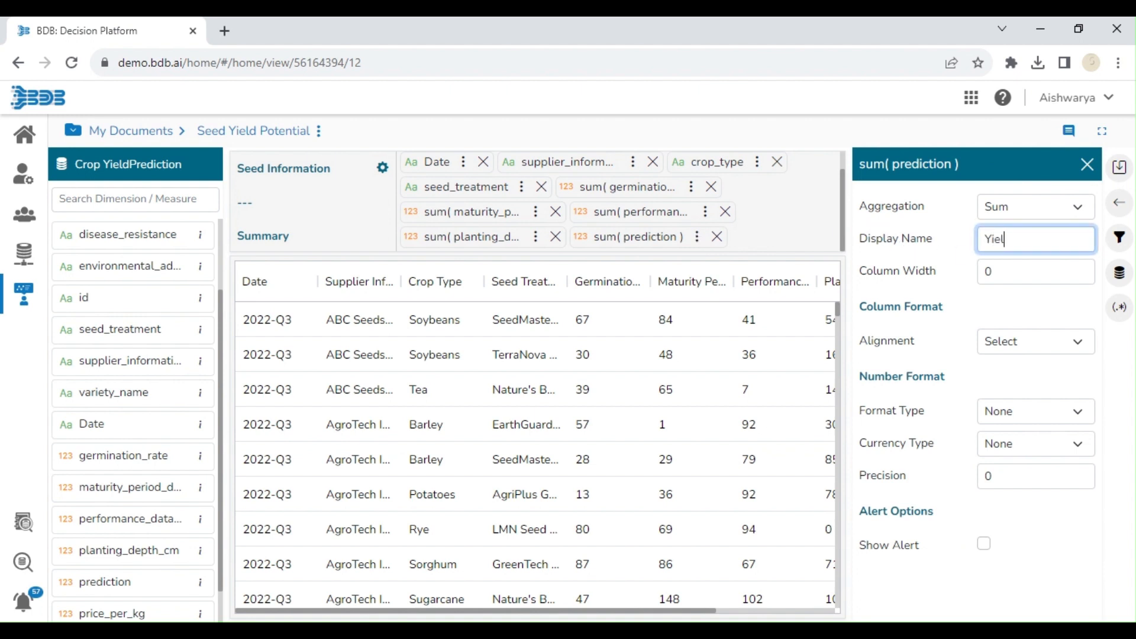
text(d Potential(Kg/Ha)
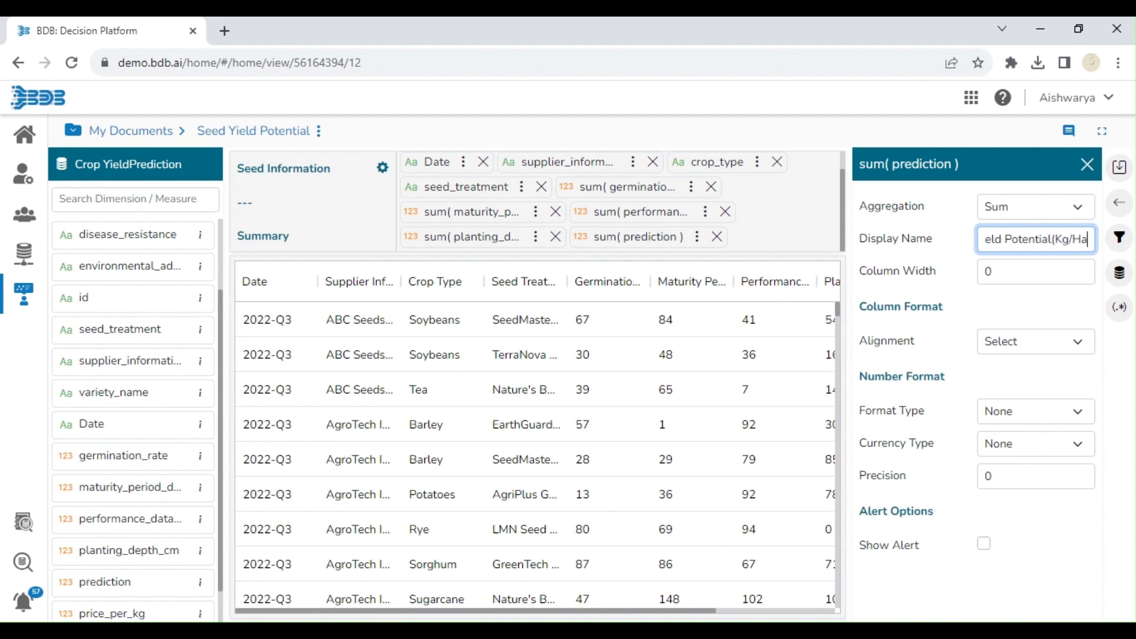
click(1087, 164)
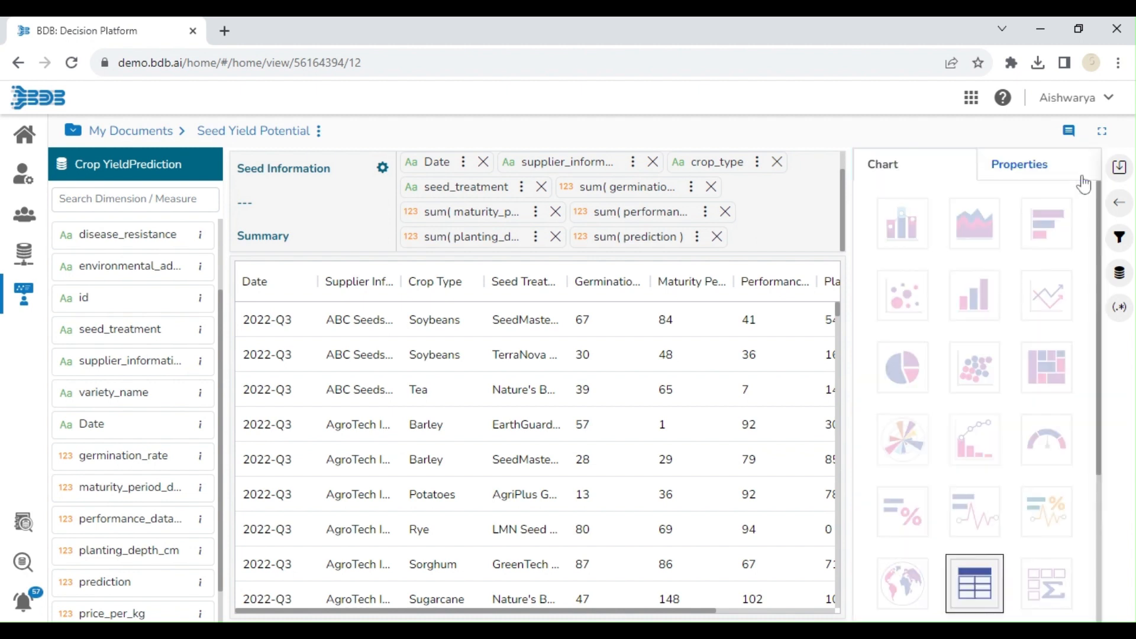
click(1118, 172)
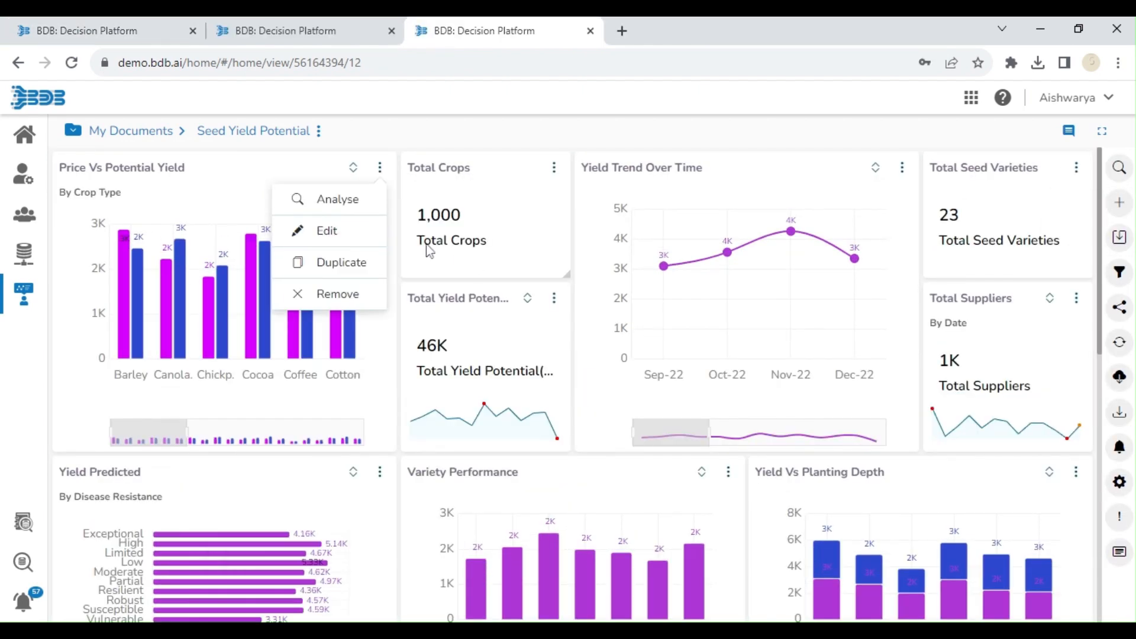
Edit the Price Vs Potential Yield chart and set the prediction measure's color to FEAF01.
click(376, 233)
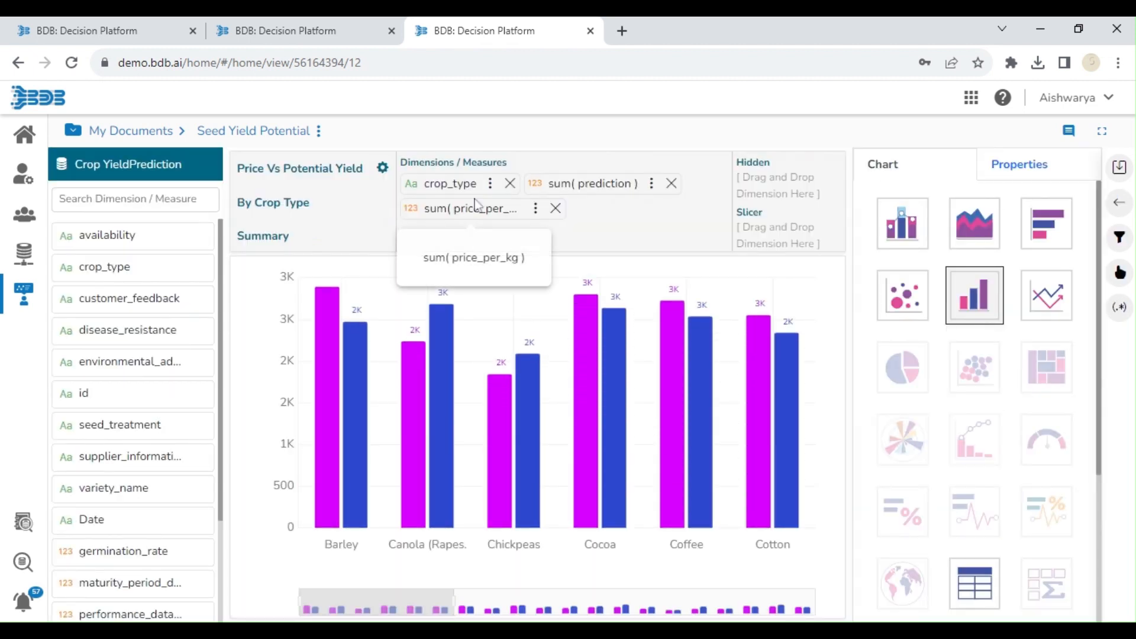
click(650, 185)
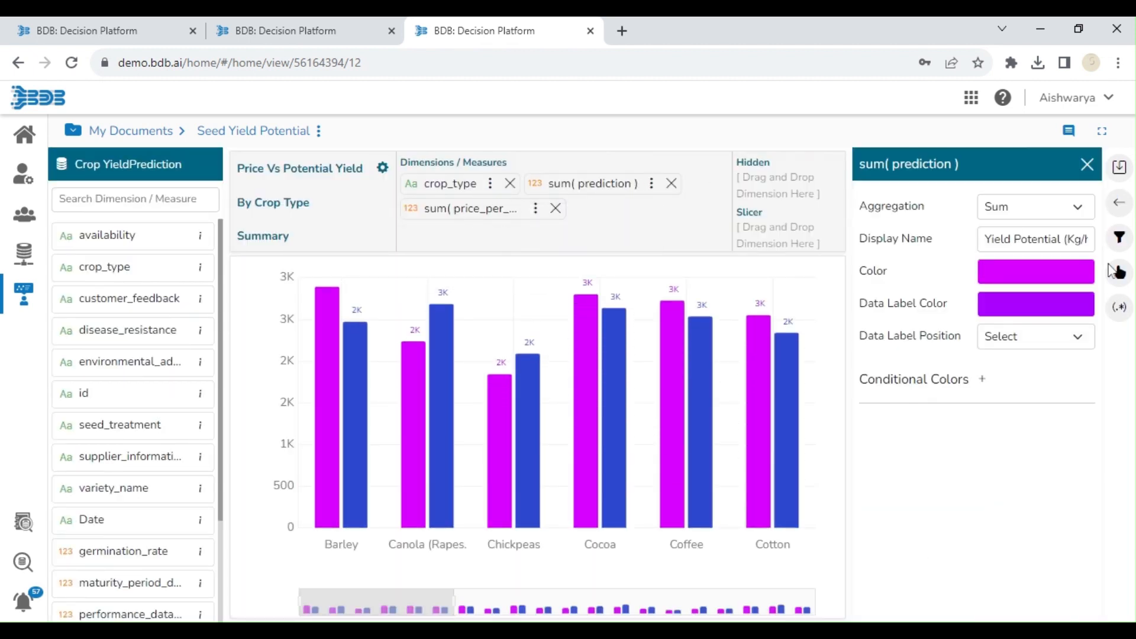
click(985, 273)
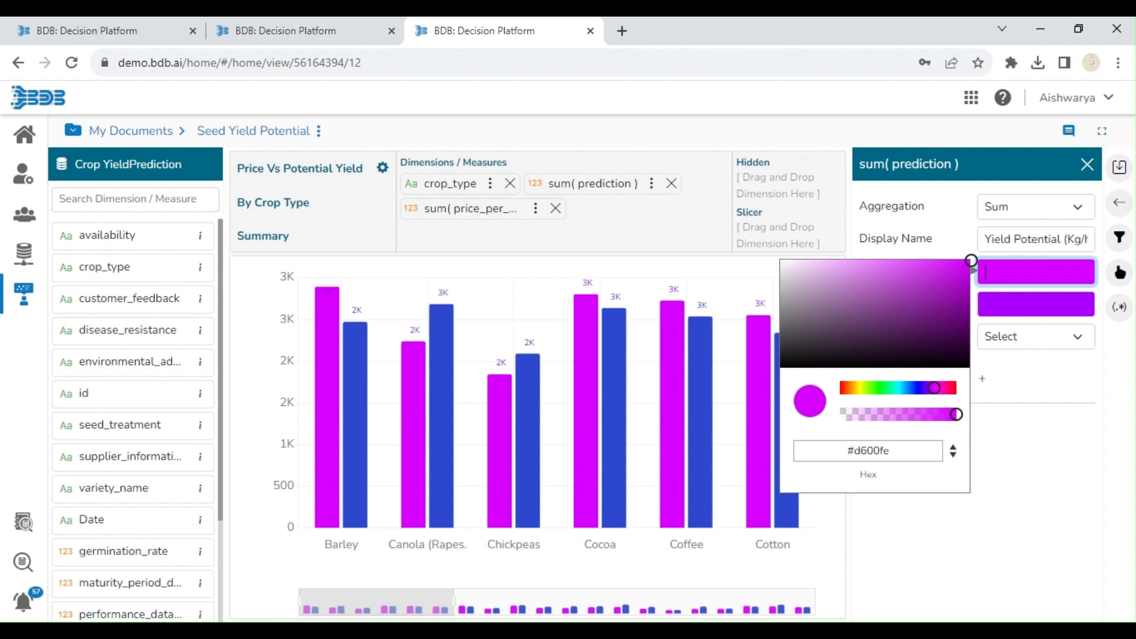
drag(923, 451, 772, 455)
key(BackSpace)
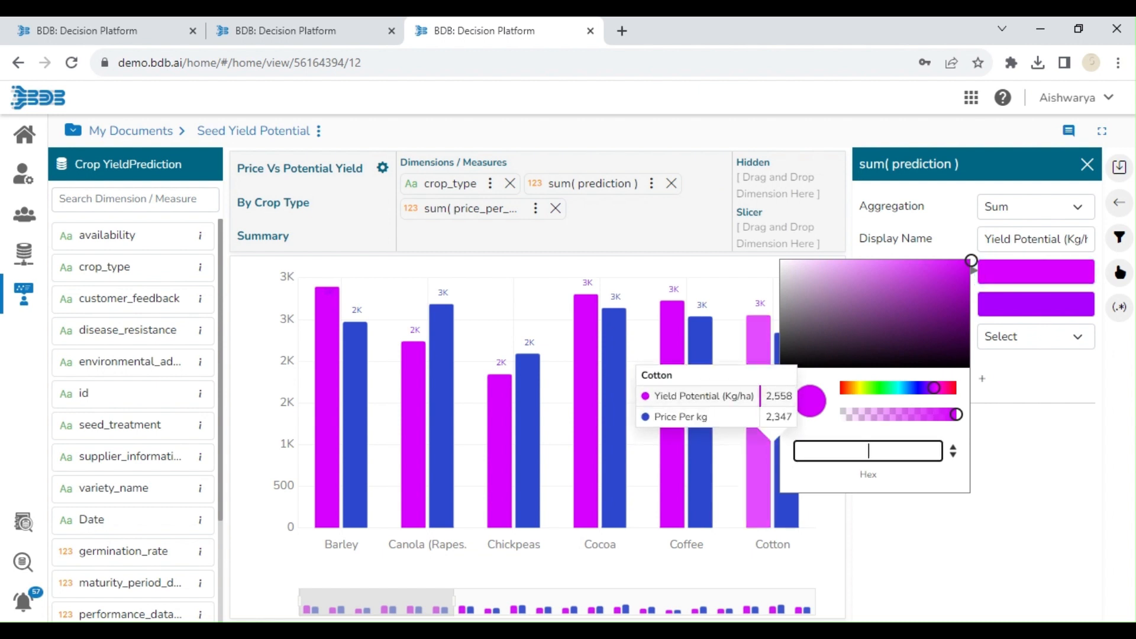
text(FEA)
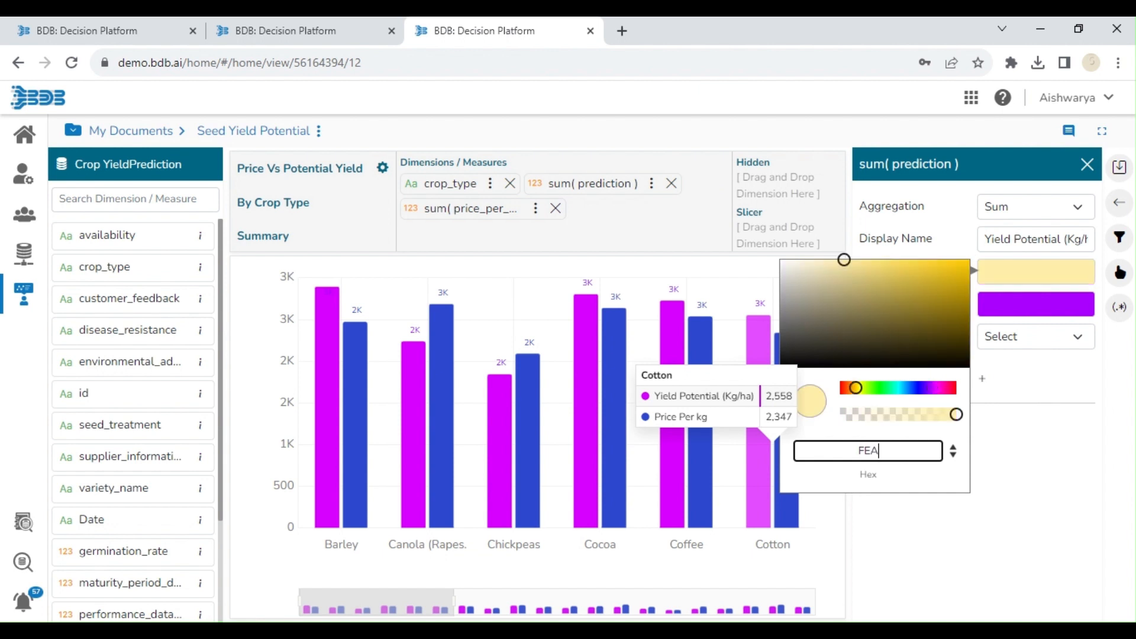
text(F01)
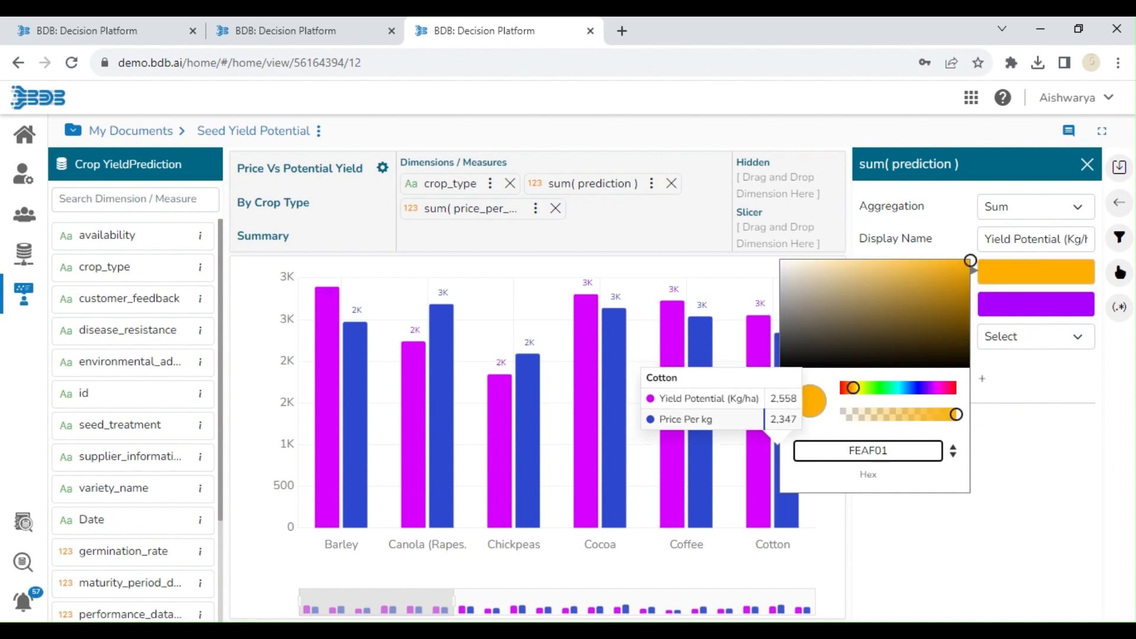
Set the prediction measure's data label color to the same FEAF01.
key(ctrl+a)
key(ctrl+c)
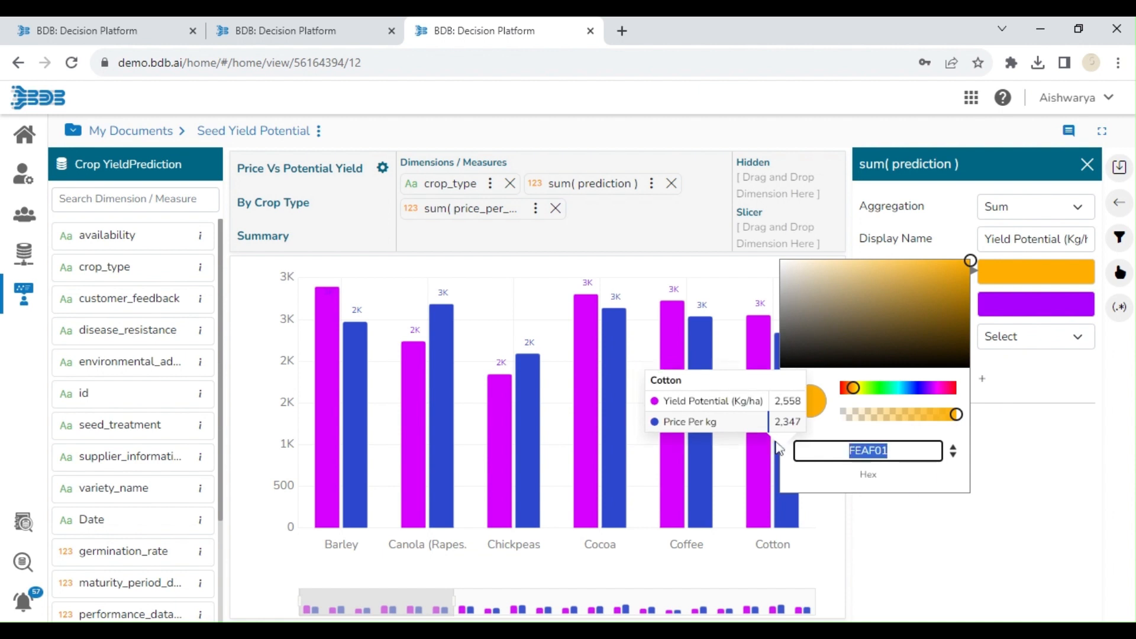
click(1009, 305)
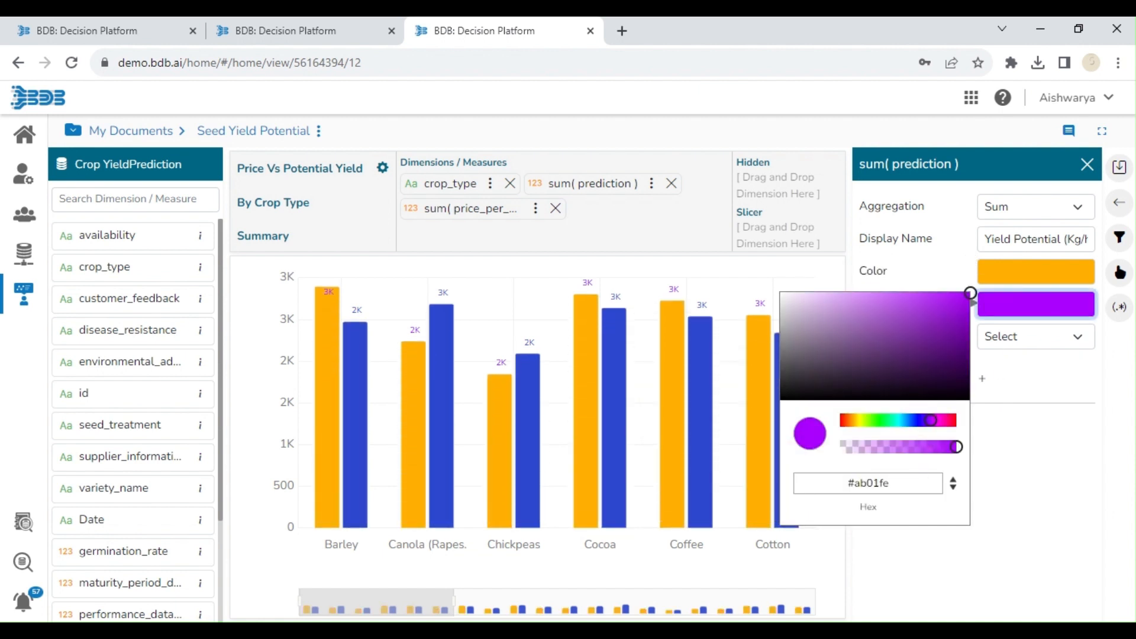
key(ctrl+a)
key(ctrl+v)
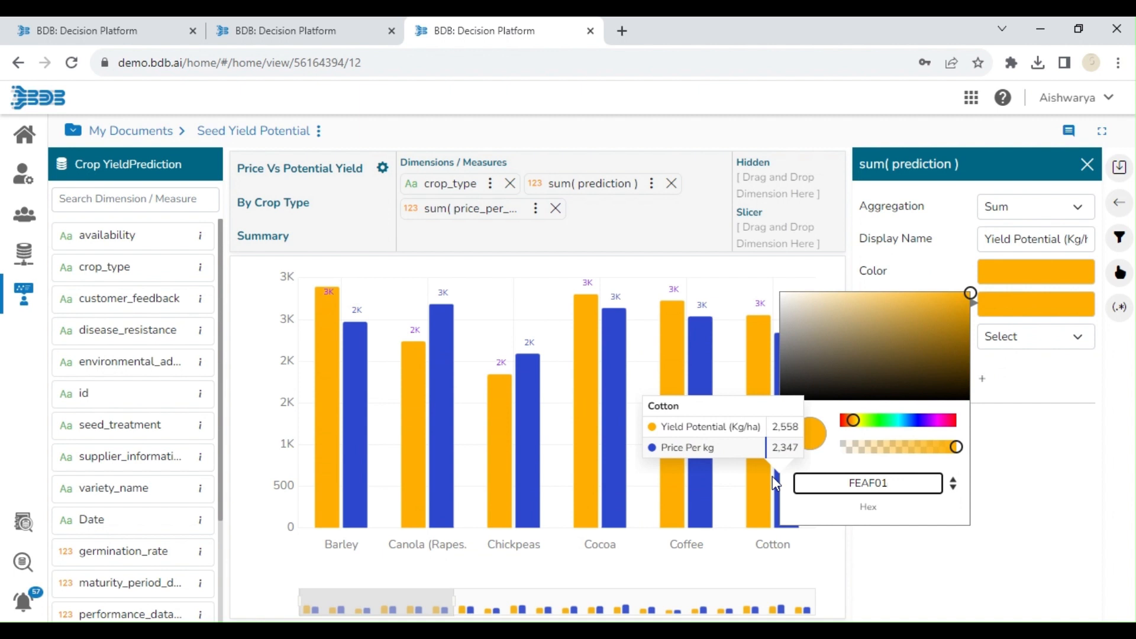
click(1028, 437)
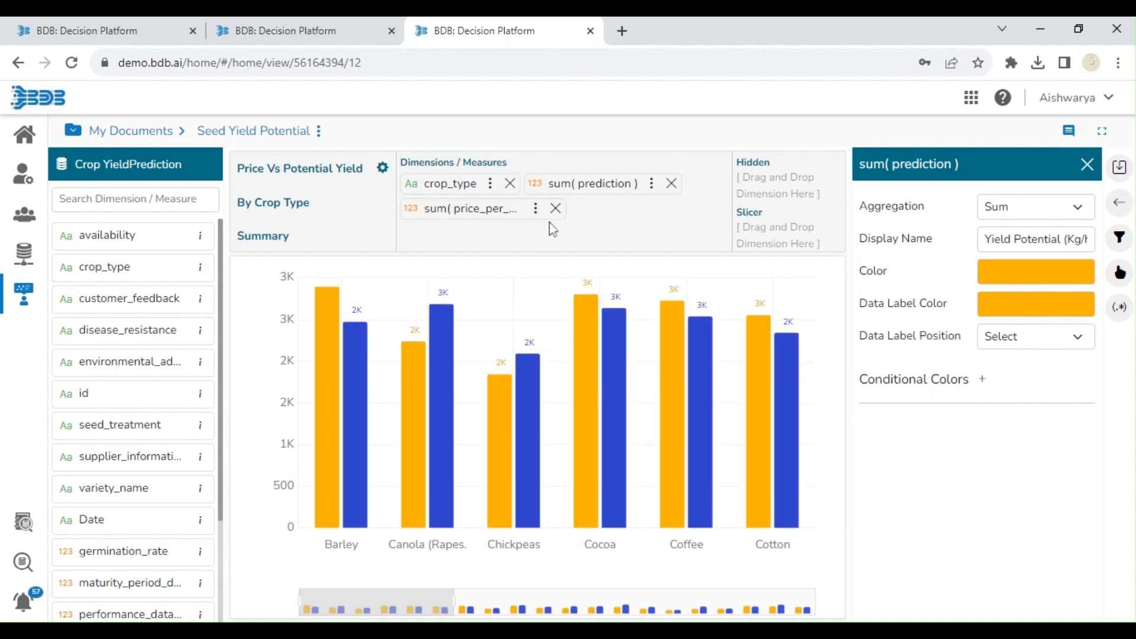
Enter FE7500 as the price_per_kg measure's color and reuse it for the data label color.
click(535, 210)
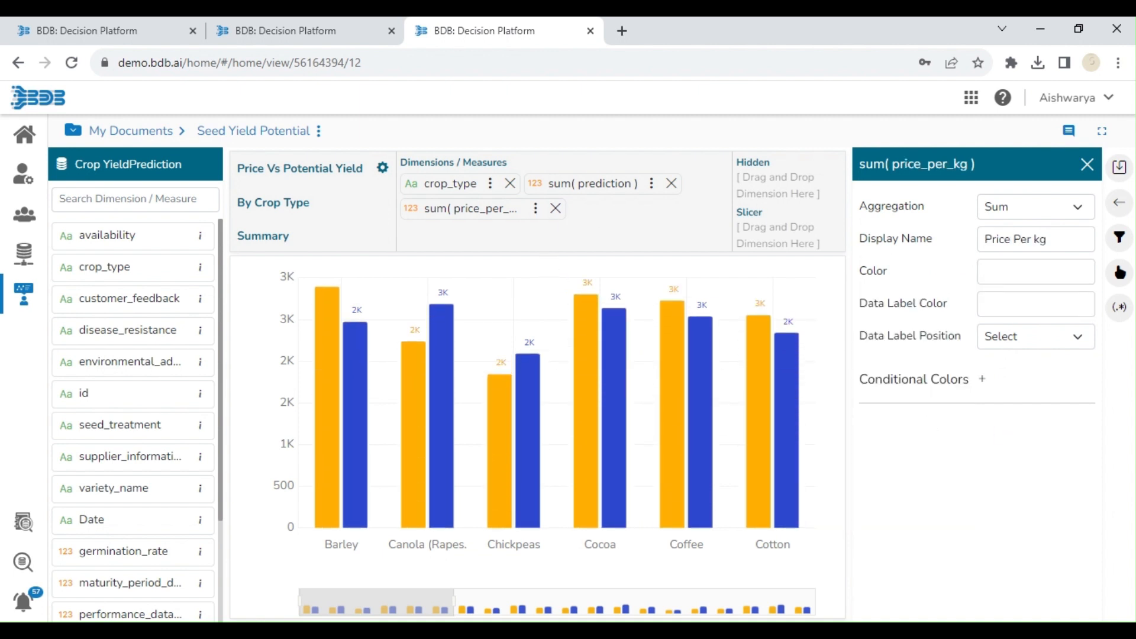
click(1031, 273)
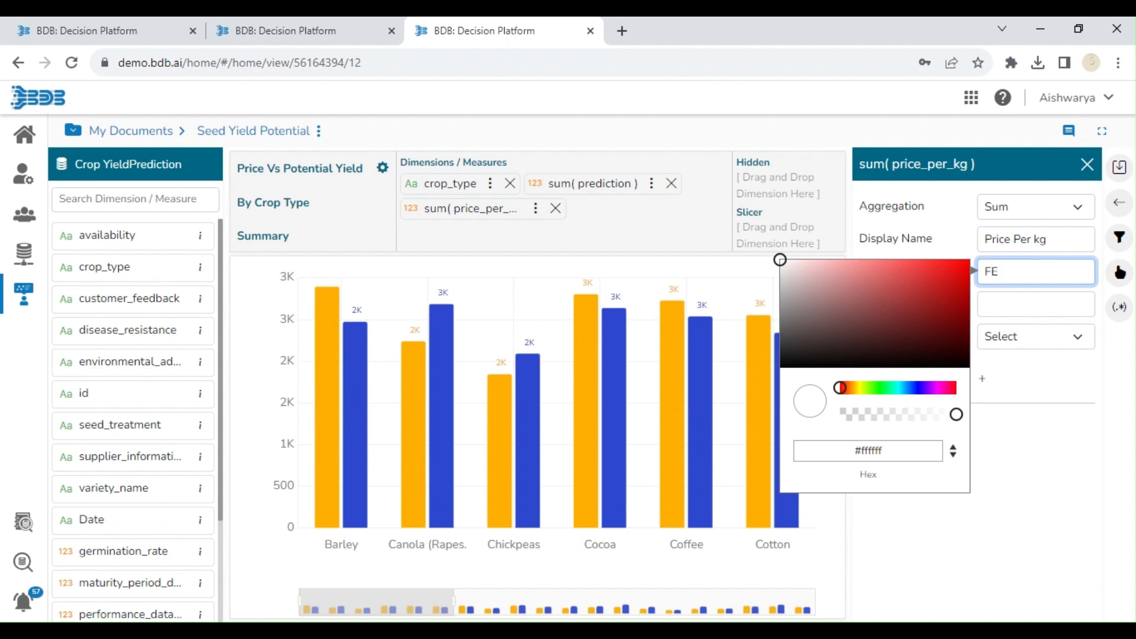
text(00)
drag(1029, 272, 955, 267)
key(ctrl+c)
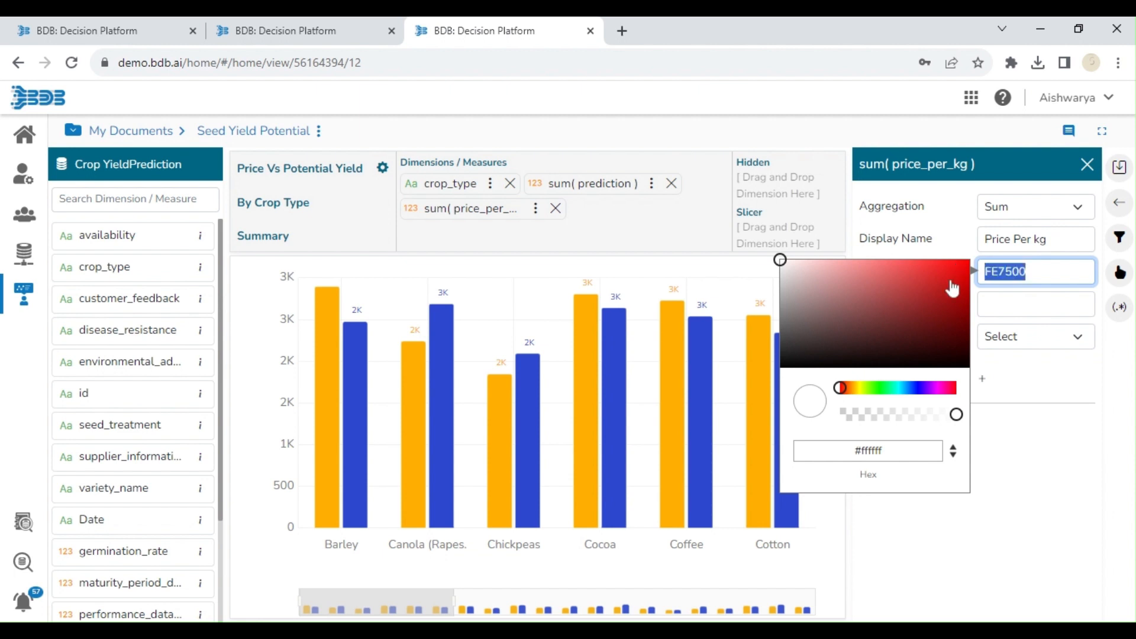
click(1020, 308)
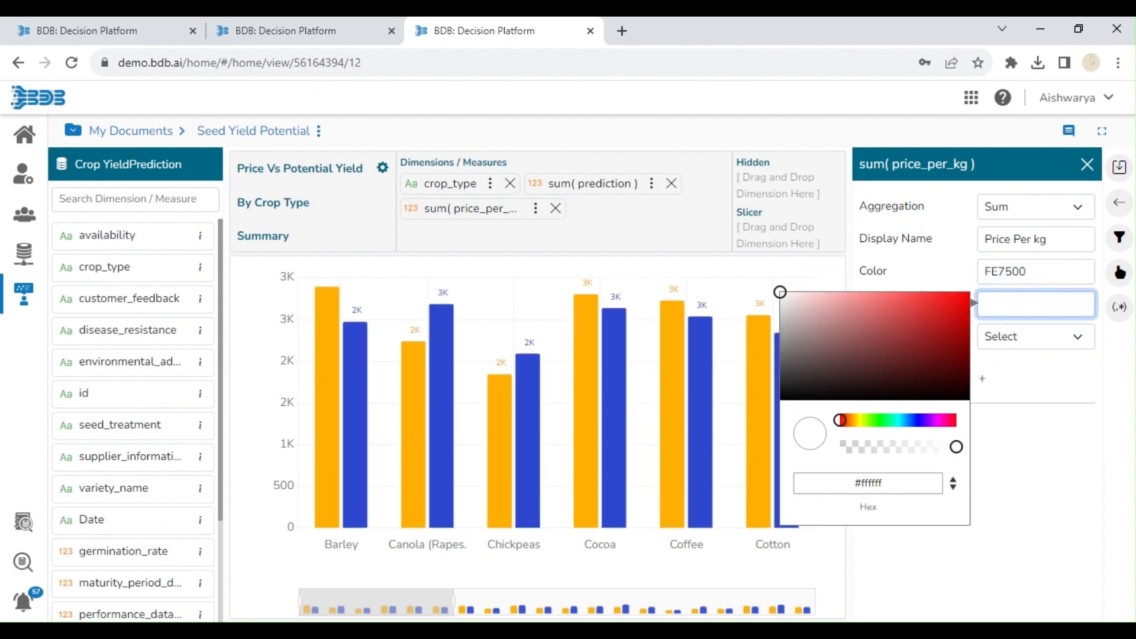
drag(895, 483, 795, 495)
key(BackSpace)
key(ctrl+v)
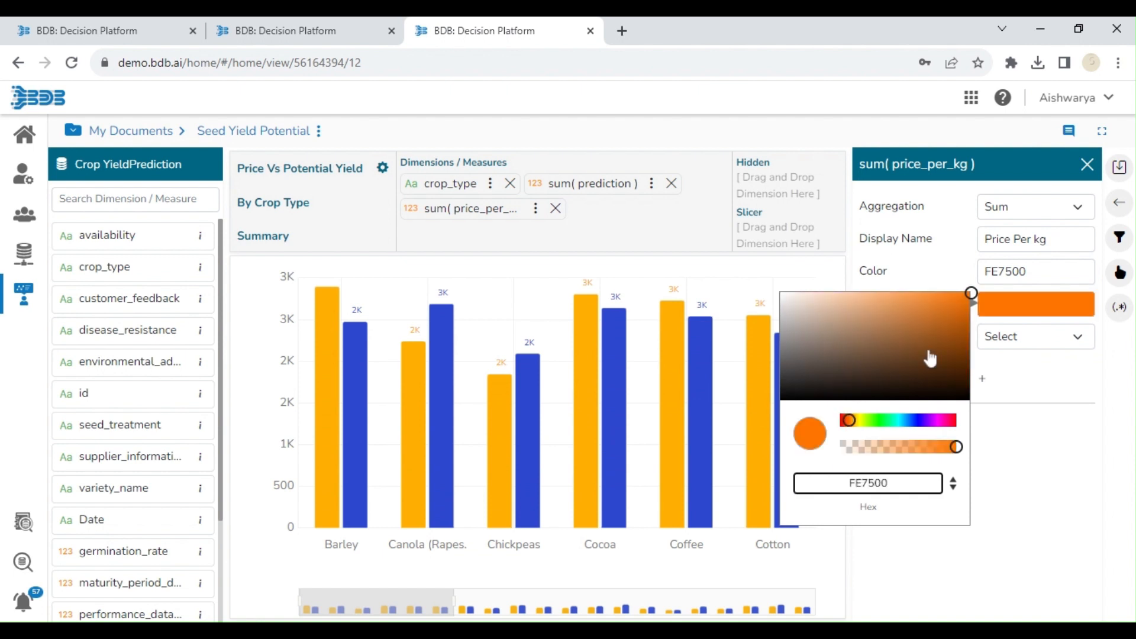
Apply hex FE7500 as the price_per_kg bar color with the color picker and save the Price Vs Potential Yield view.
click(1031, 273)
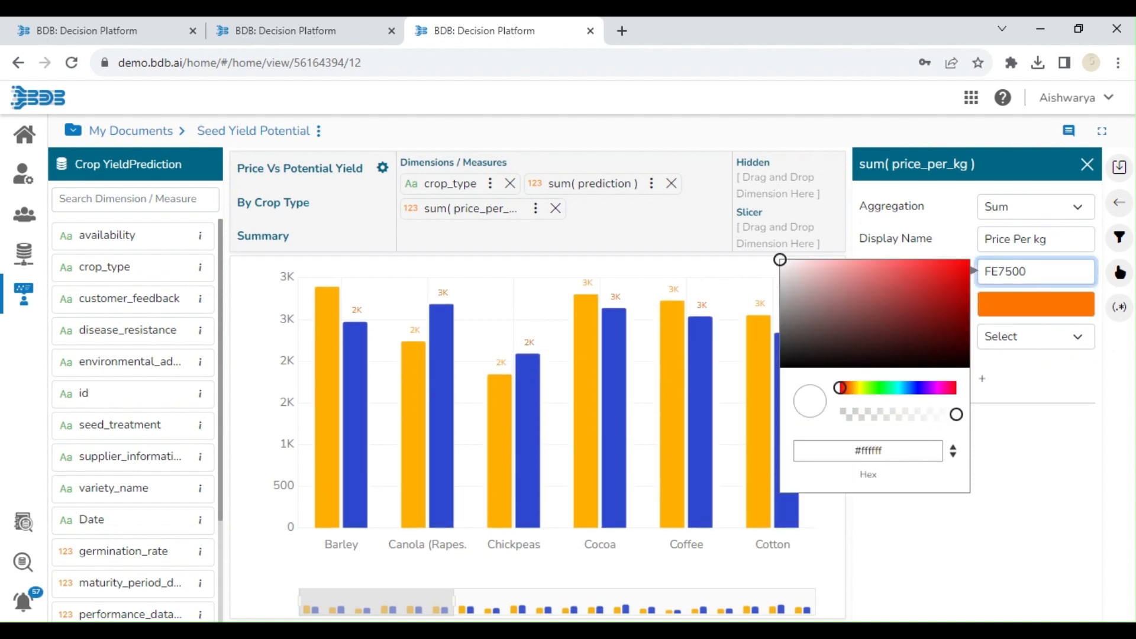
drag(890, 452, 770, 455)
key(BackSpace)
key(ctrl+v)
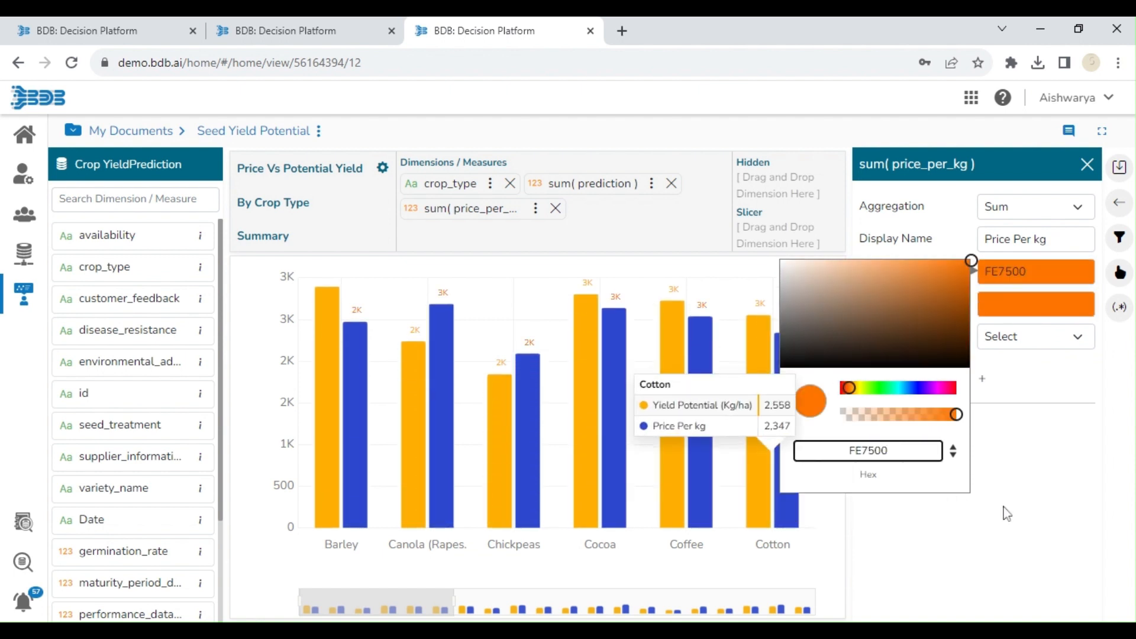
click(1063, 526)
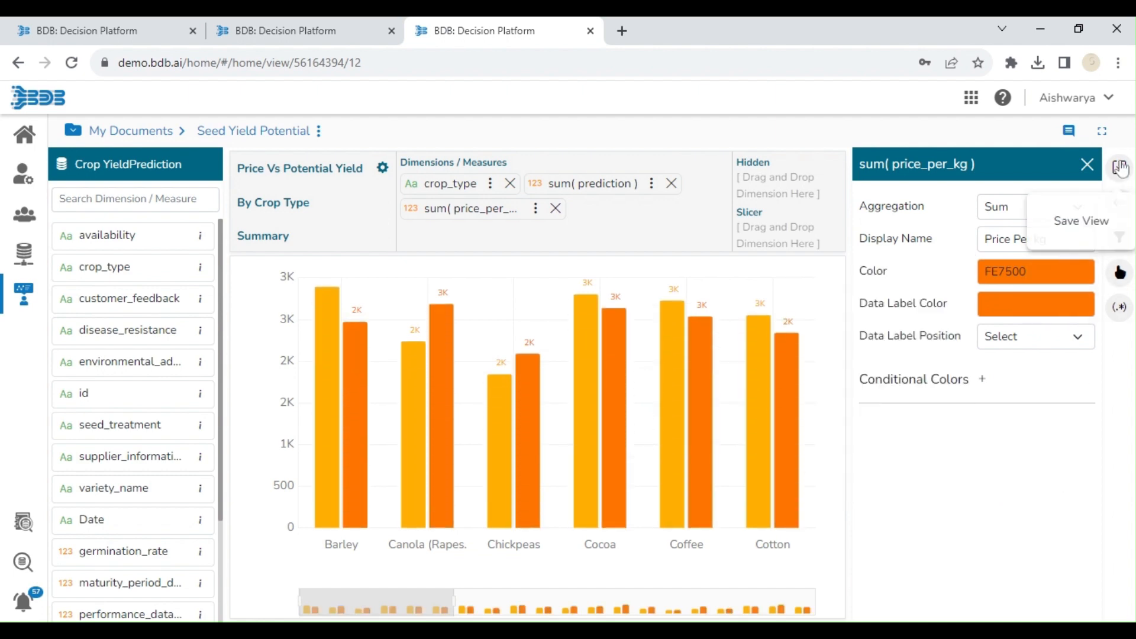
click(1120, 167)
click(1120, 168)
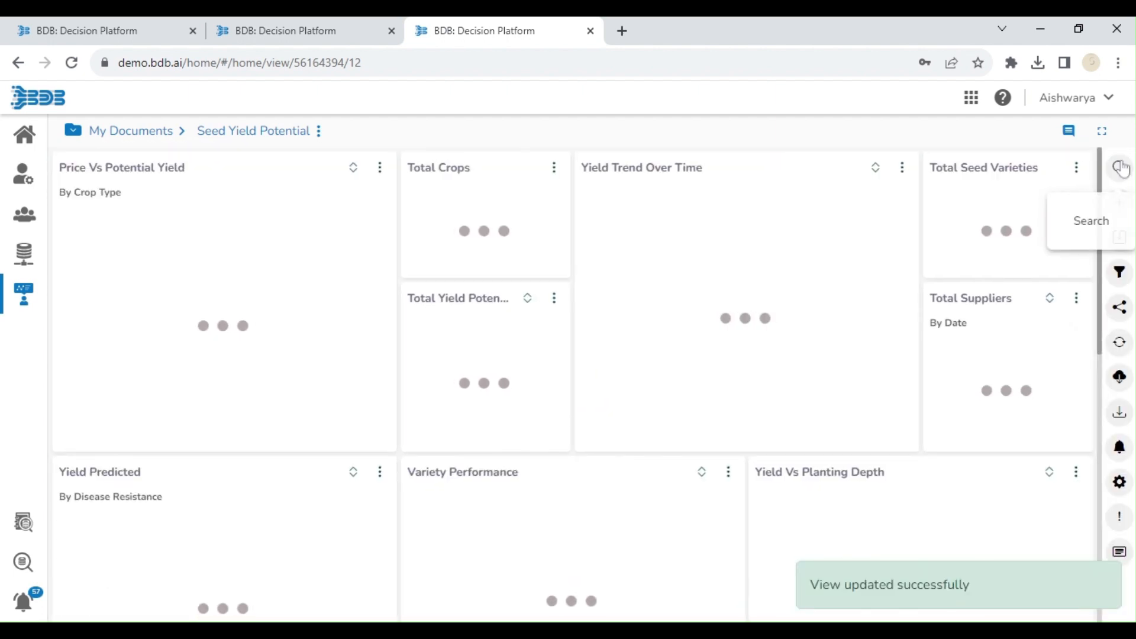
Edit the Yield Trend Over Time chart and set the prediction line's color to FEF001.
click(904, 169)
click(883, 233)
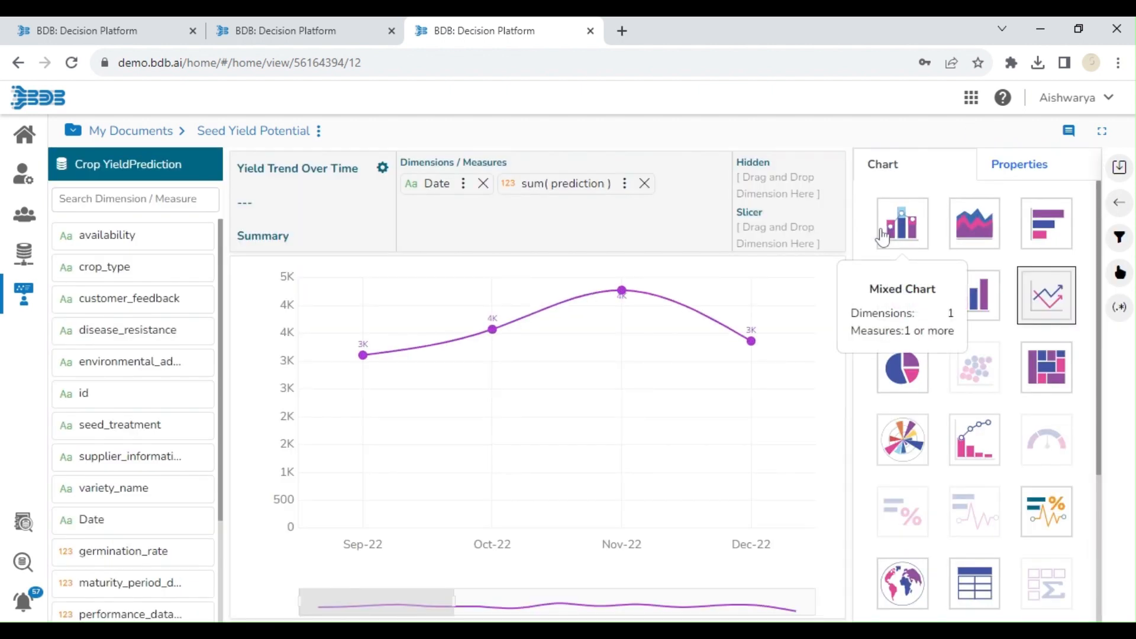
click(1037, 166)
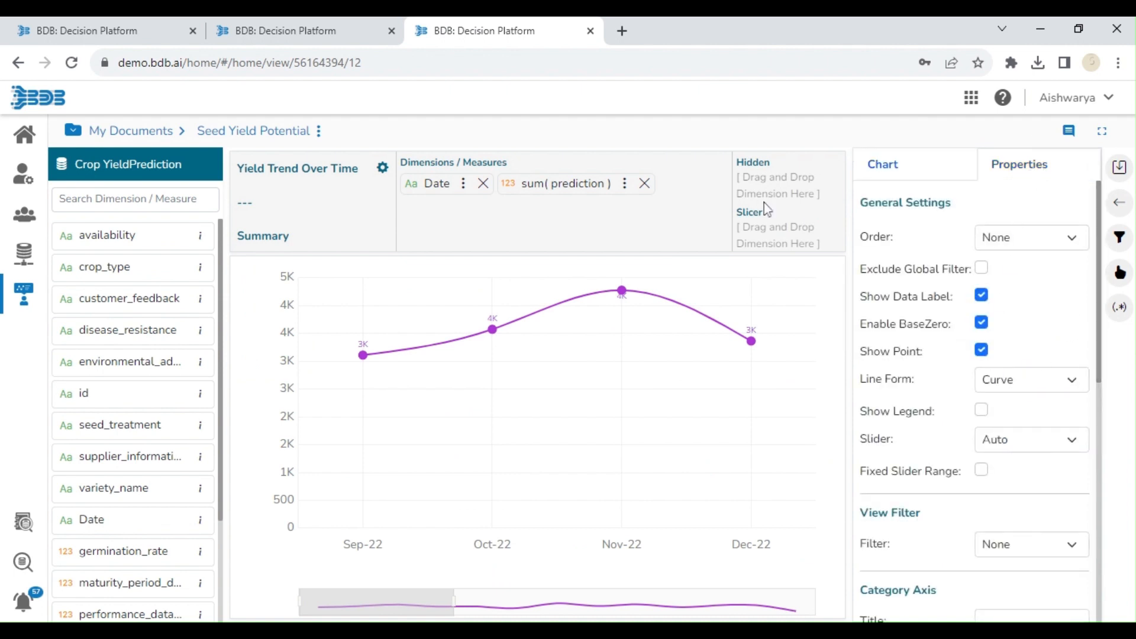
click(624, 184)
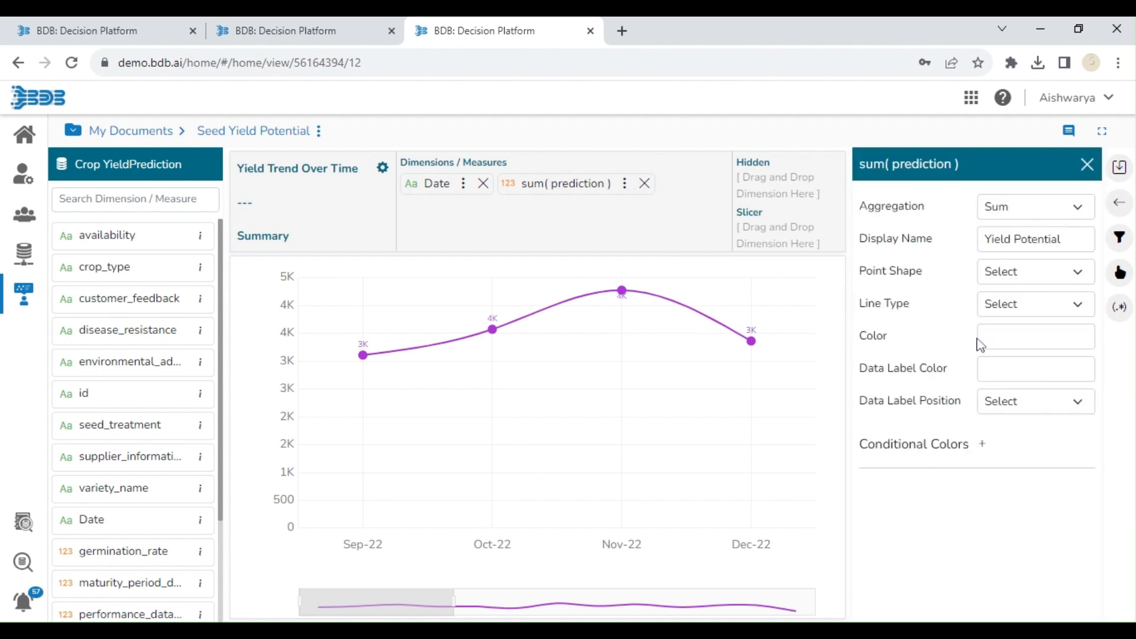
click(1035, 337)
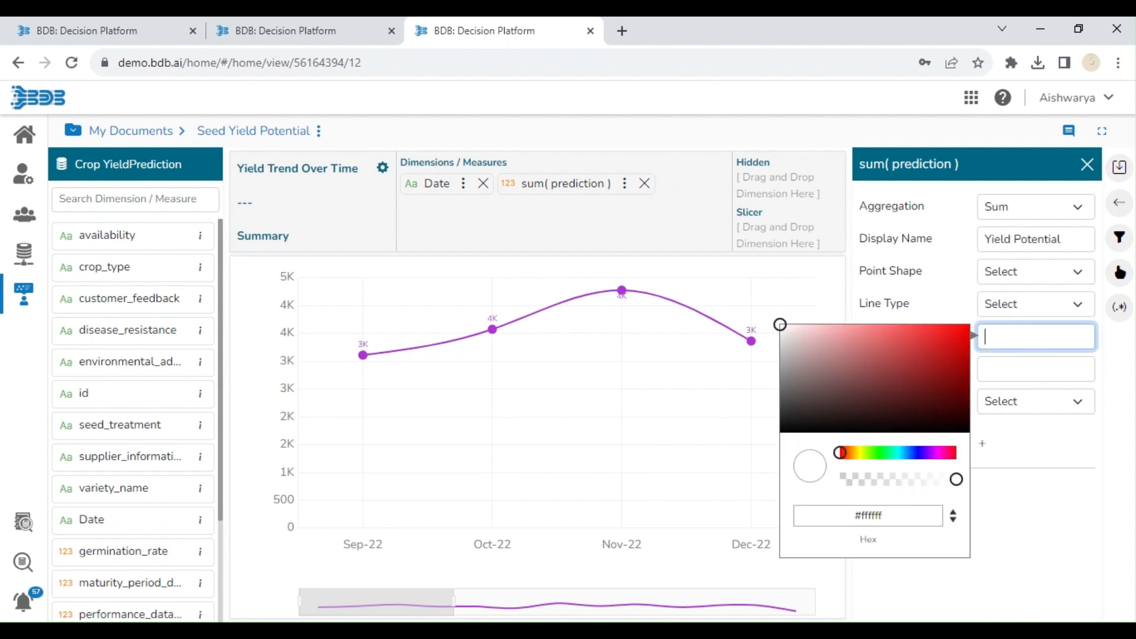
drag(887, 516, 769, 514)
key(BackSpace)
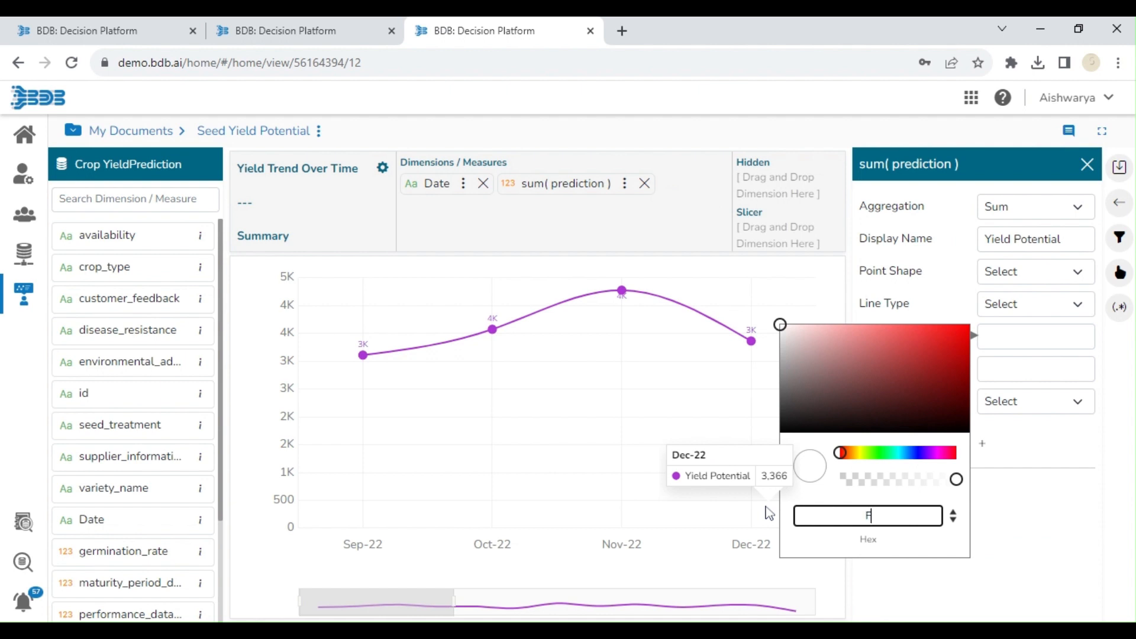
text(FEF)
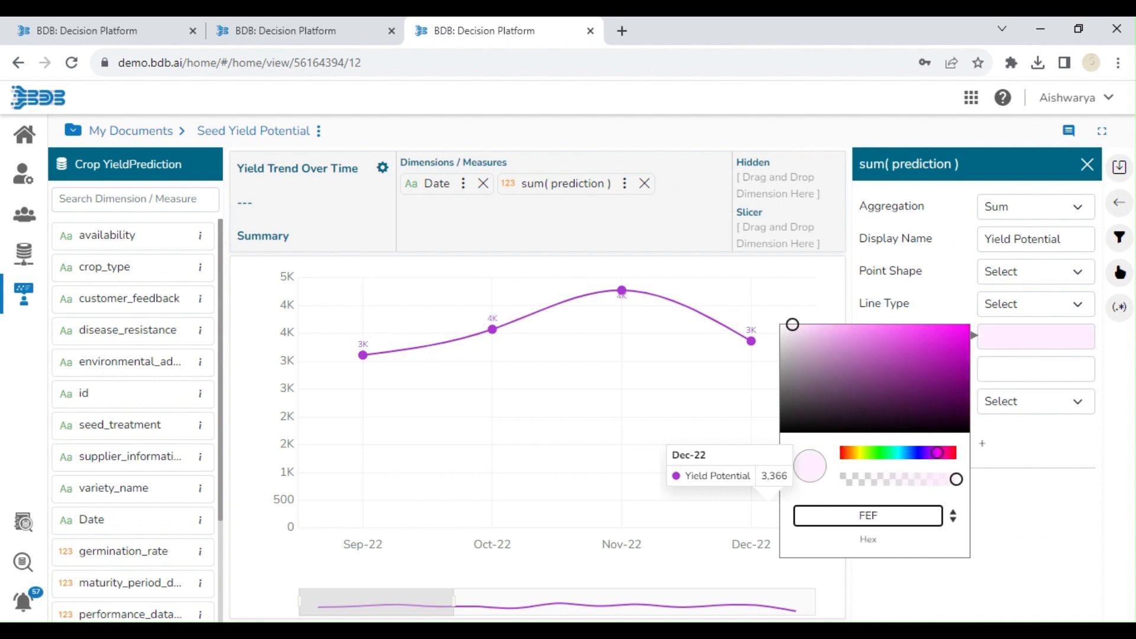
text(001)
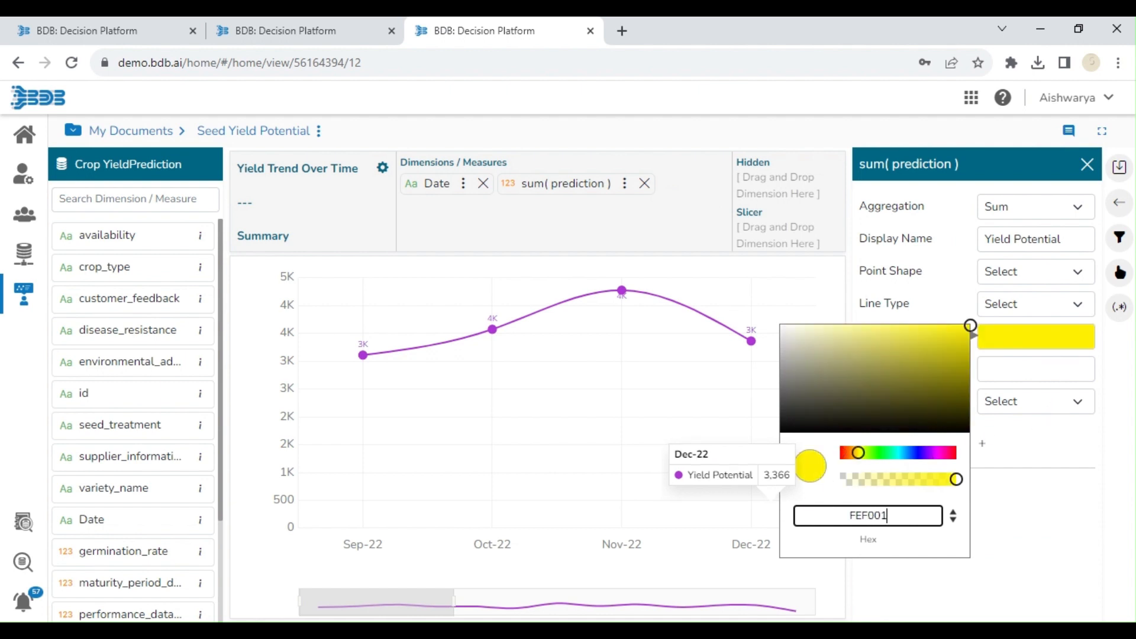
Set the prediction measure's data label color to FEF001 and save the Yield Trend Over Time view.
key(ctrl+a)
key(ctrl+c)
click(1006, 369)
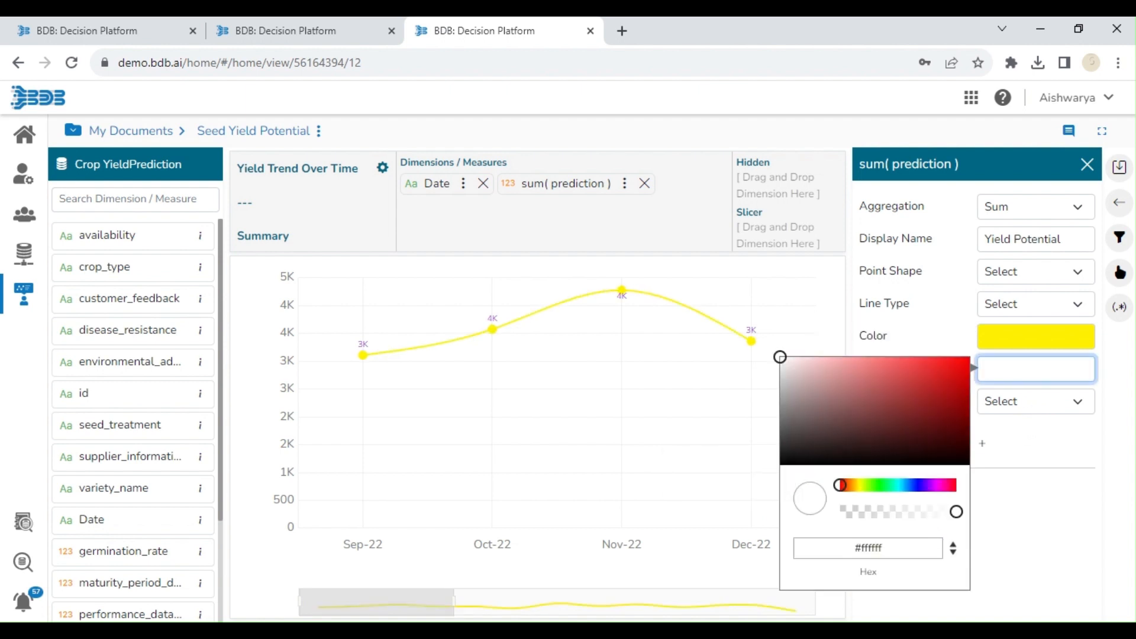
drag(905, 548, 767, 563)
key(BackSpace)
key(ctrl+v)
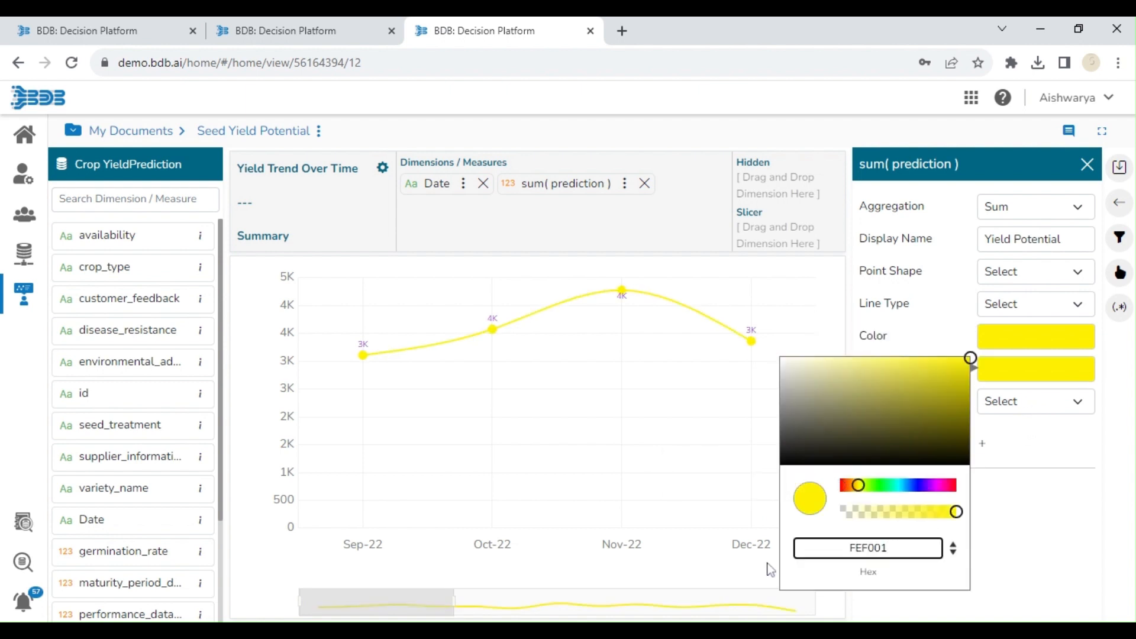
click(1120, 168)
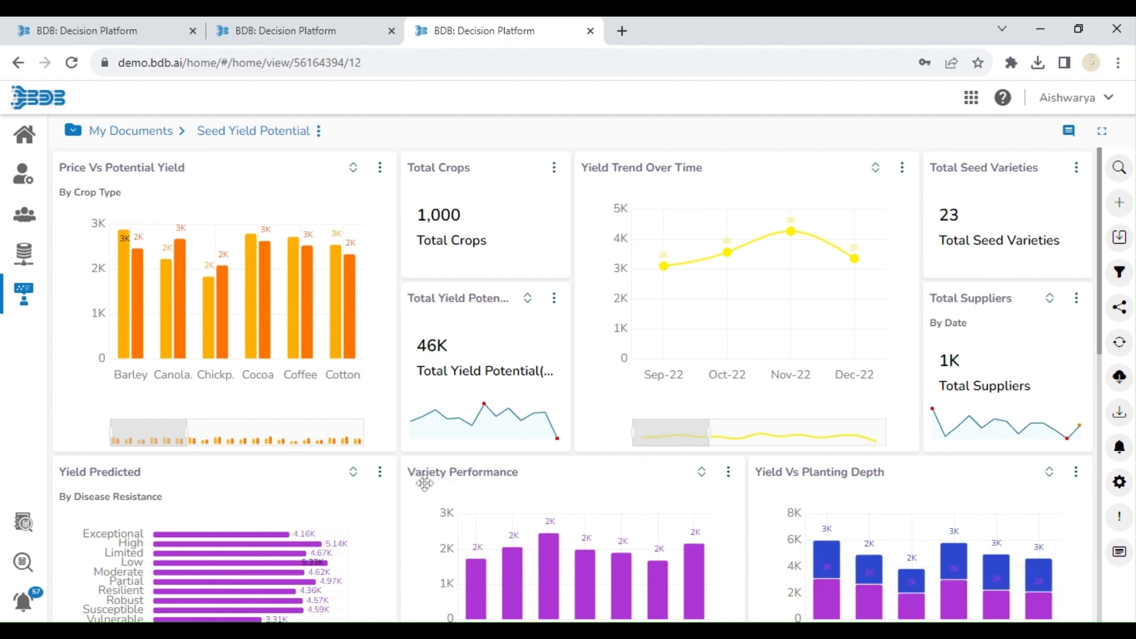
Edit the Yield Predicted chart, entering F499B8 as the prediction measure's color and data label color.
click(380, 471)
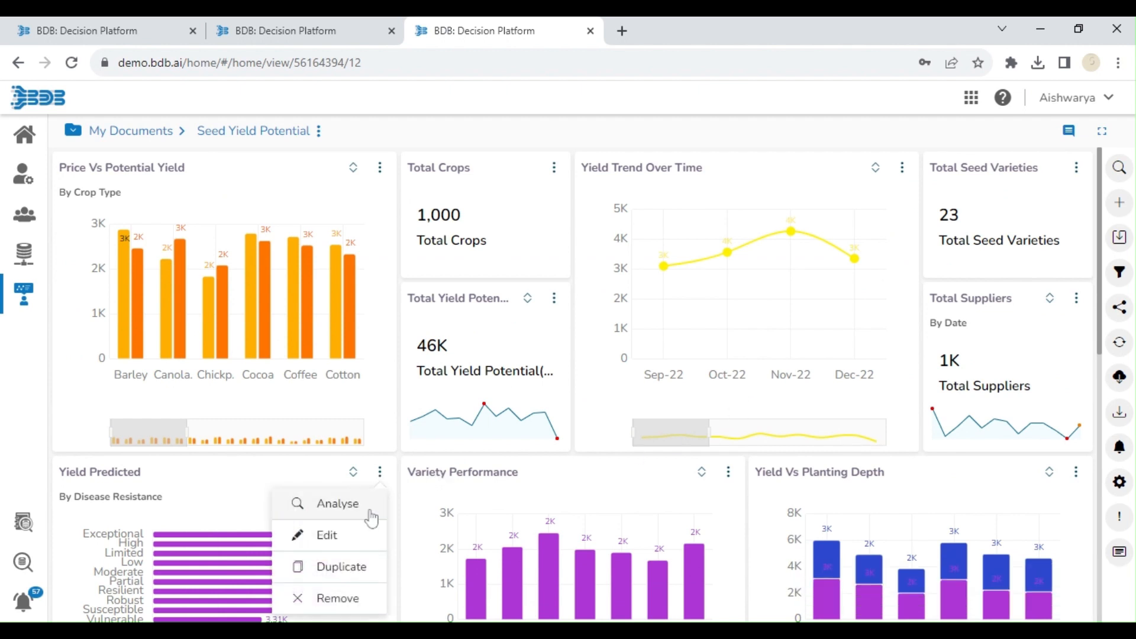
click(357, 536)
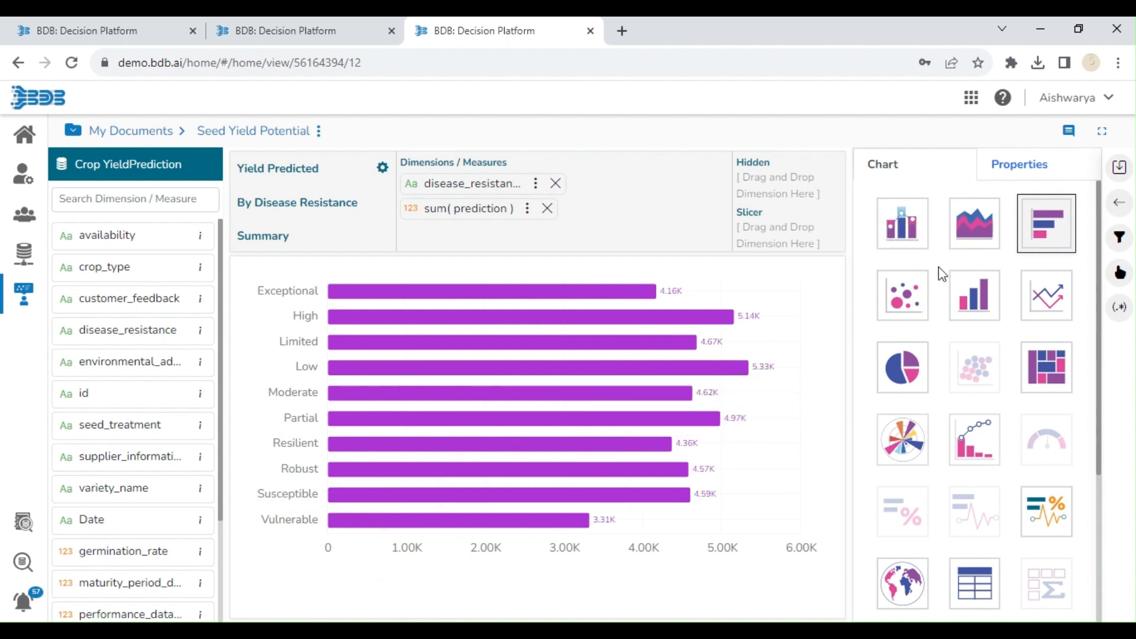
click(529, 209)
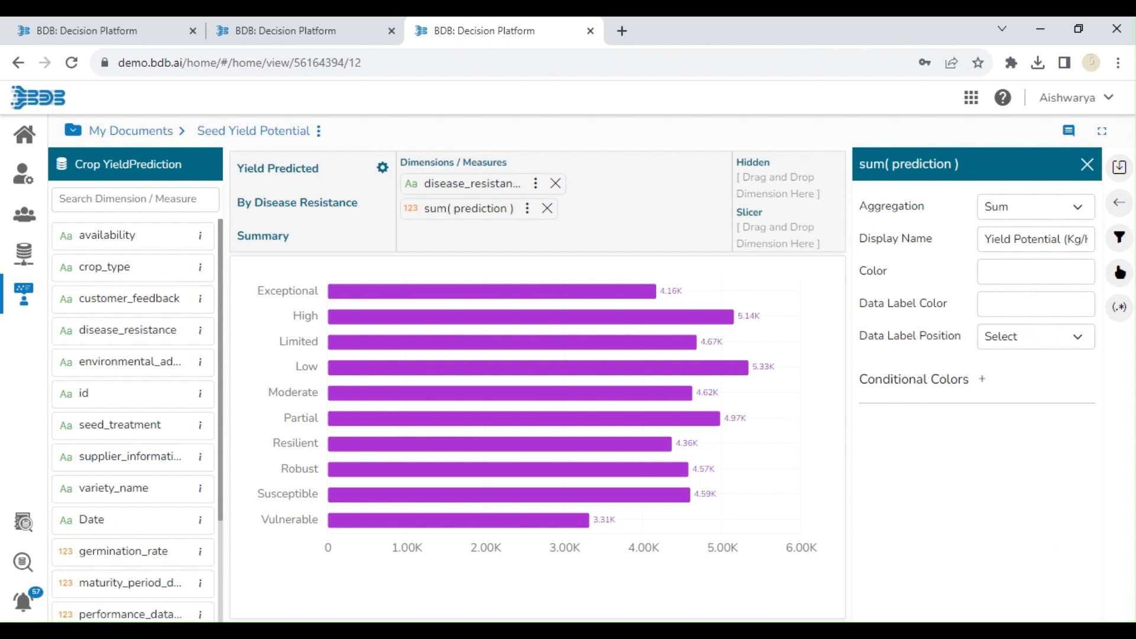
click(1036, 272)
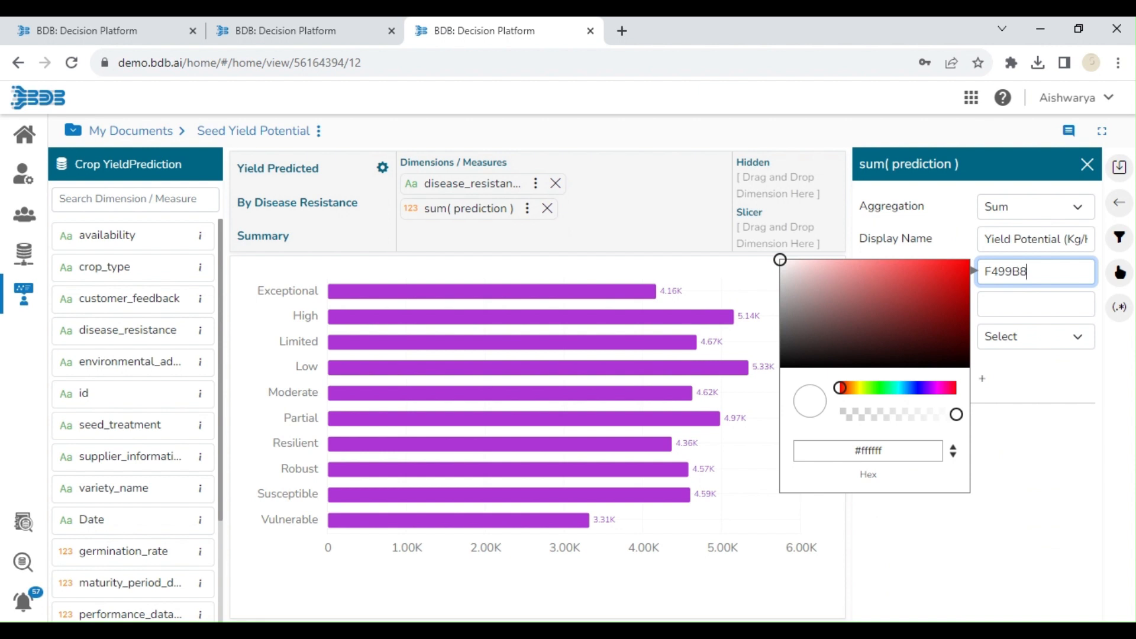
drag(1028, 271, 971, 281)
key(ctrl+c)
click(990, 303)
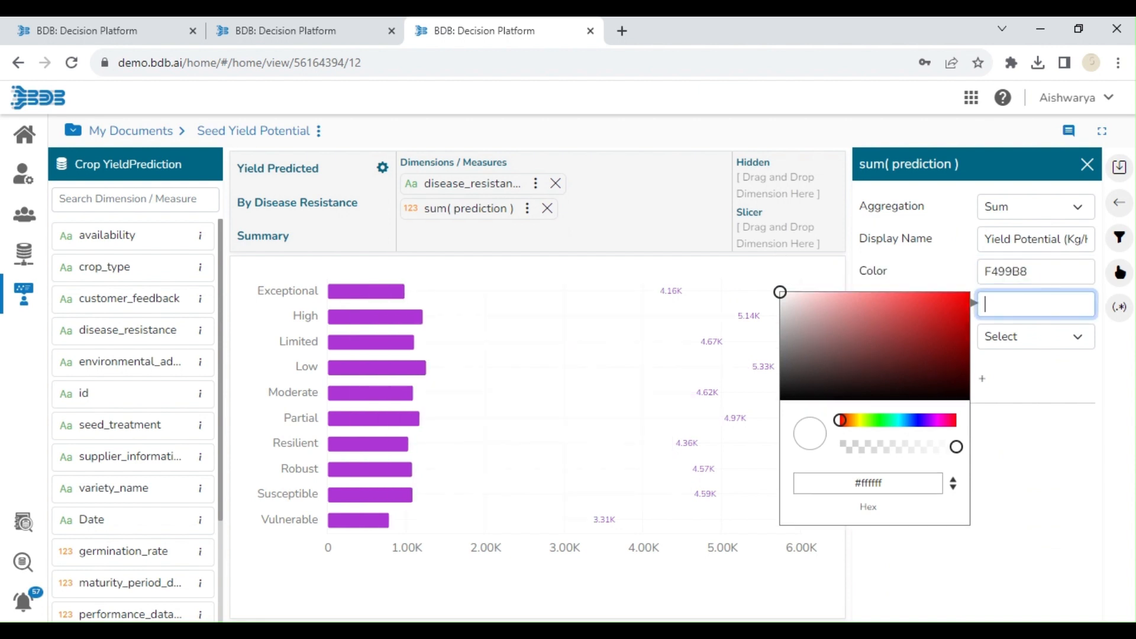
drag(886, 484, 794, 493)
key(ctrl+v)
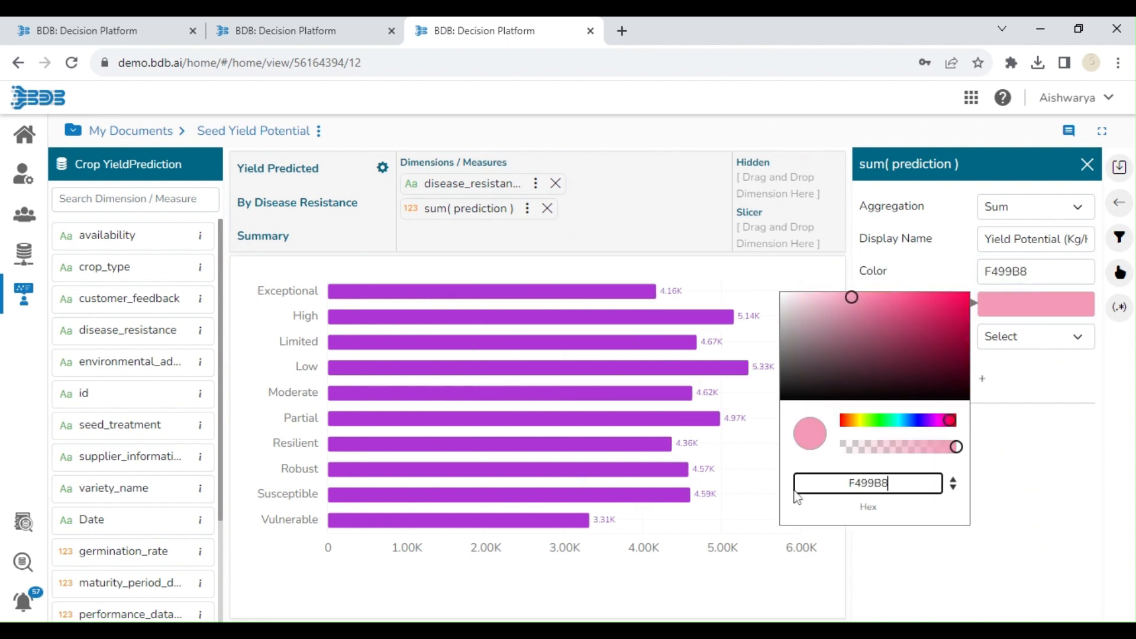
Apply hex F499B8 as the prediction measure's bar color with the color picker and save the Yield Predicted view.
click(1022, 268)
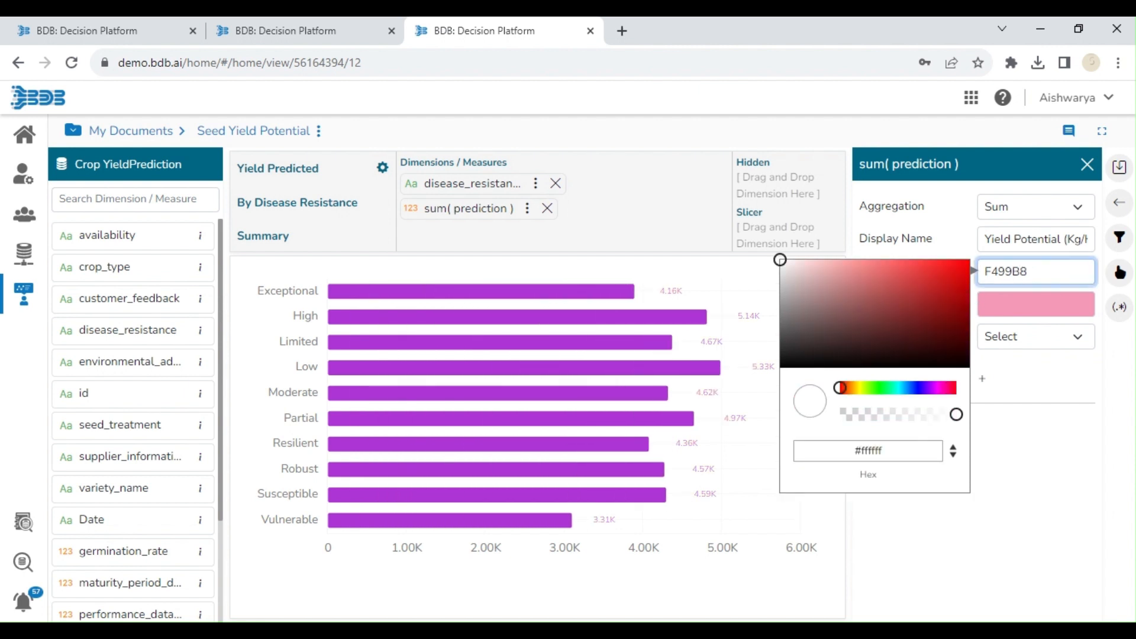
drag(885, 451, 733, 455)
key(ctrl+v)
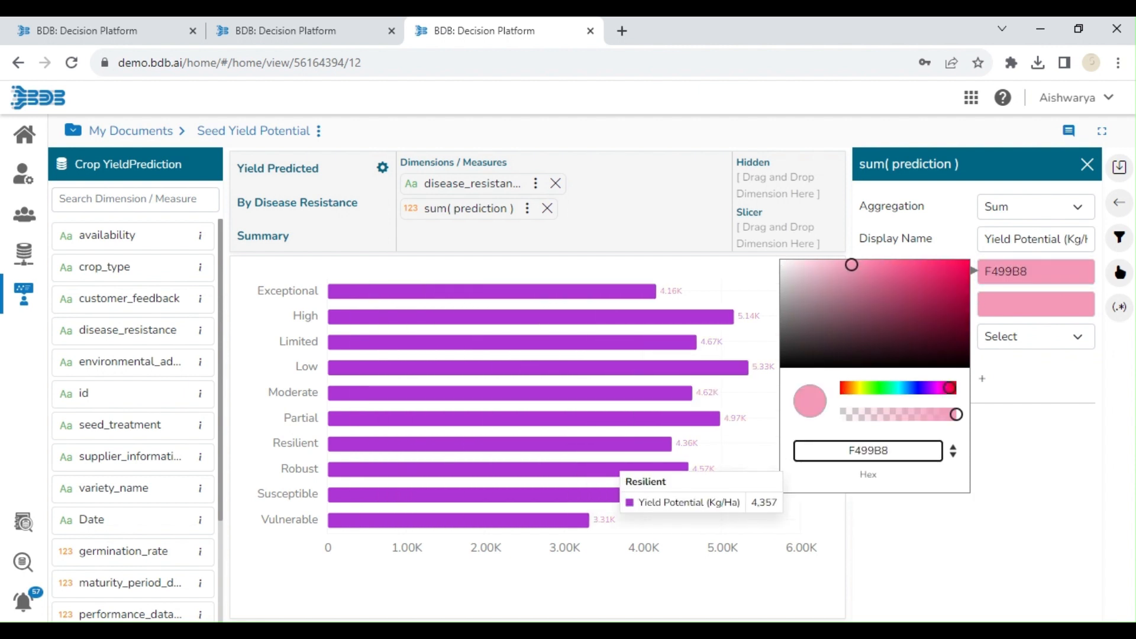
click(1125, 183)
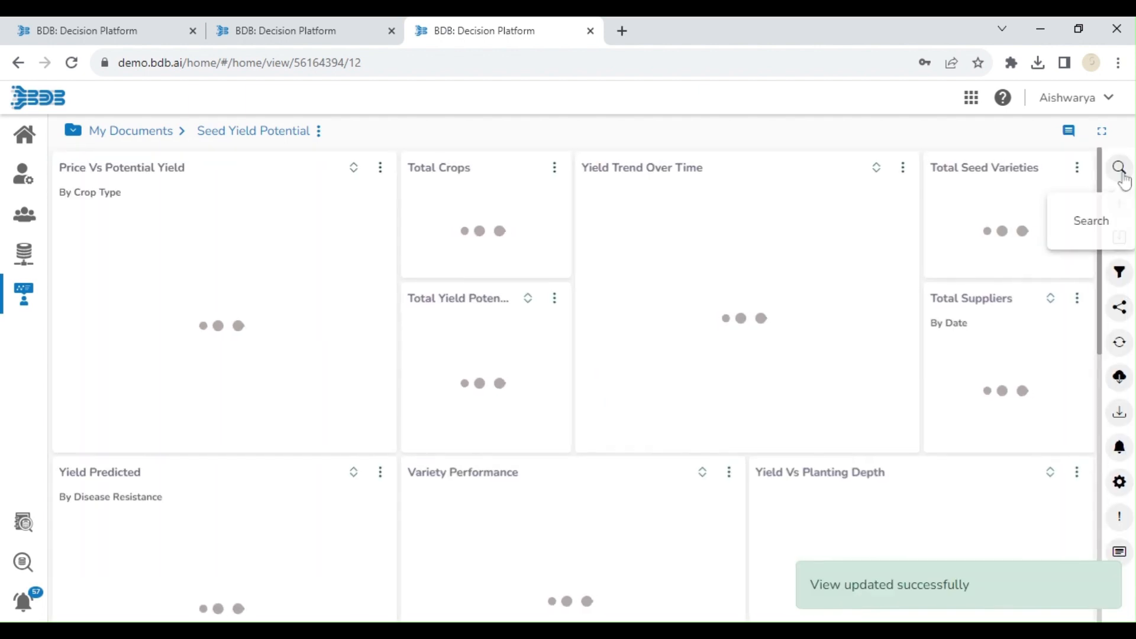
Edit the Variety Performance chart, entering fef001 as the prediction measure's color and data label color.
click(730, 475)
click(687, 539)
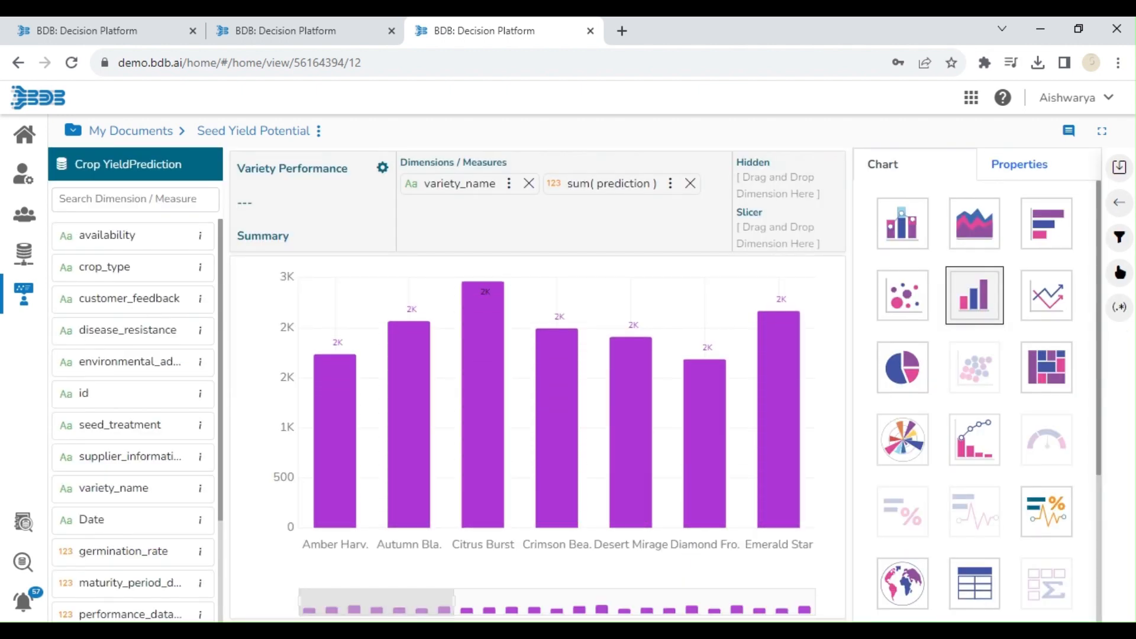
click(671, 184)
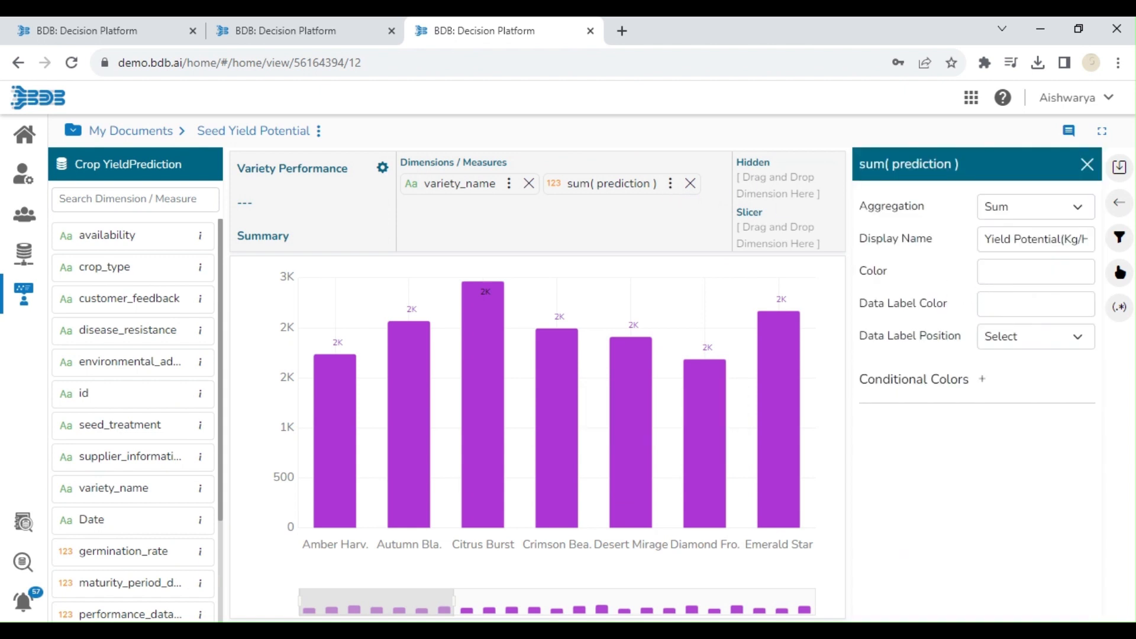
click(1035, 273)
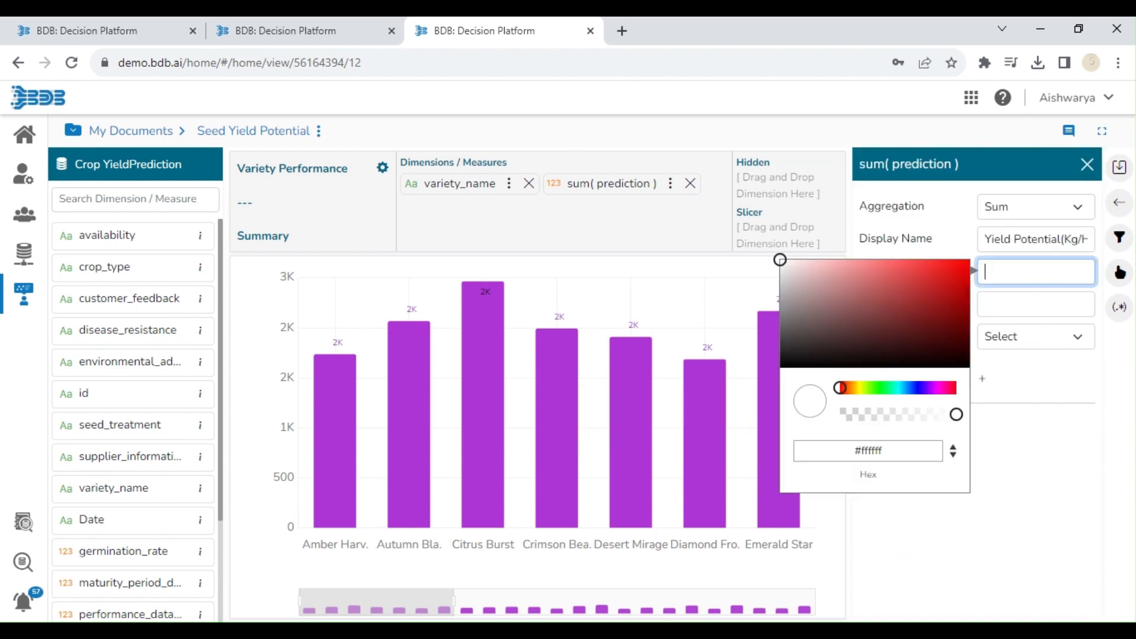
text(fef001)
key(ctrl+a)
key(ctrl+c)
key(Tab)
drag(888, 484, 774, 477)
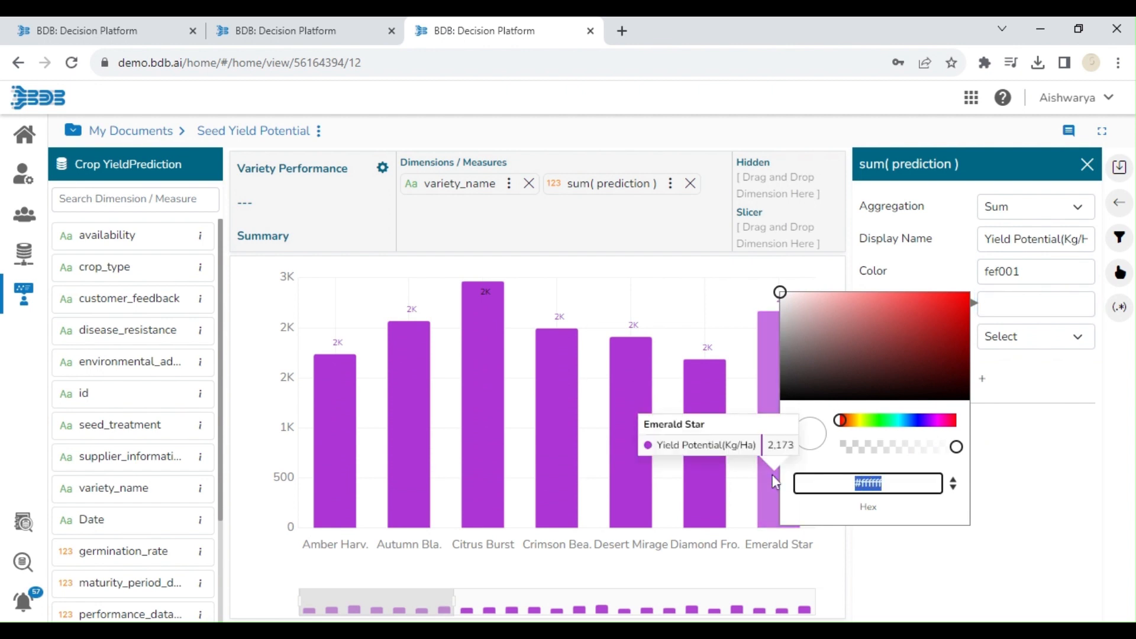
key(ctrl+v)
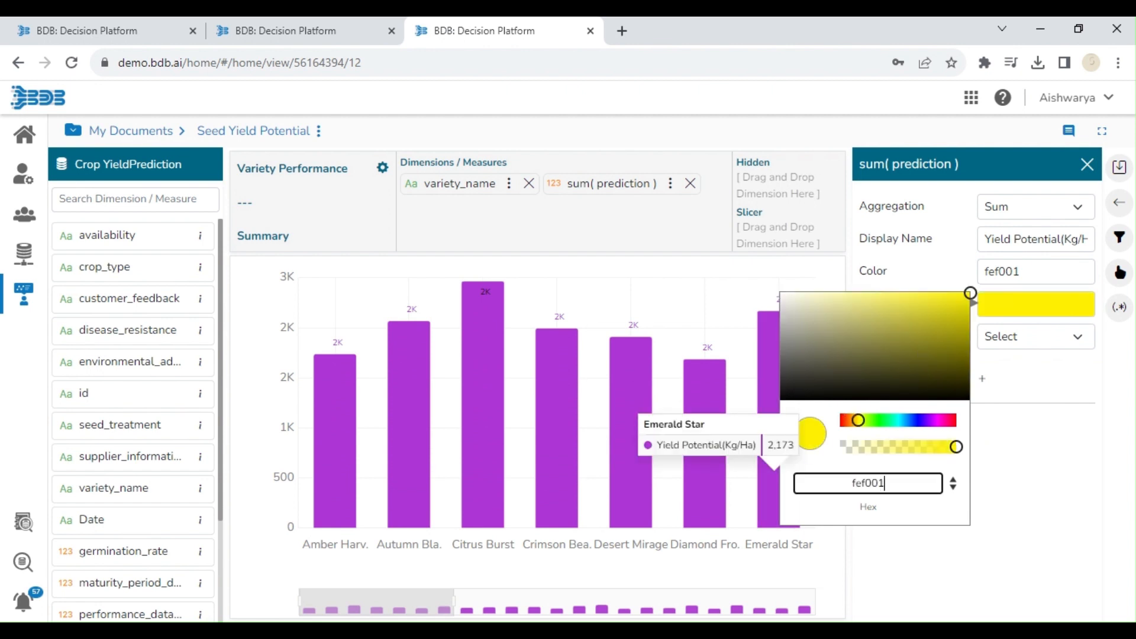
Apply hex fef001 as the prediction measure's bar color with the color picker and save the Variety Performance view.
click(1030, 272)
drag(888, 450, 771, 456)
key(BackSpace)
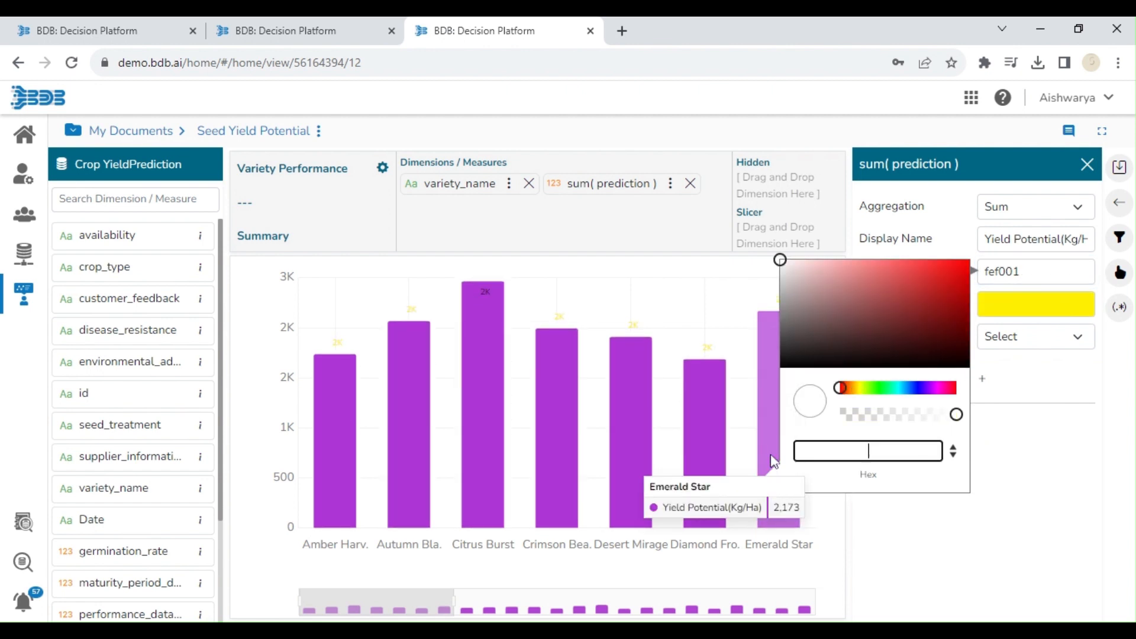
key(ctrl+v)
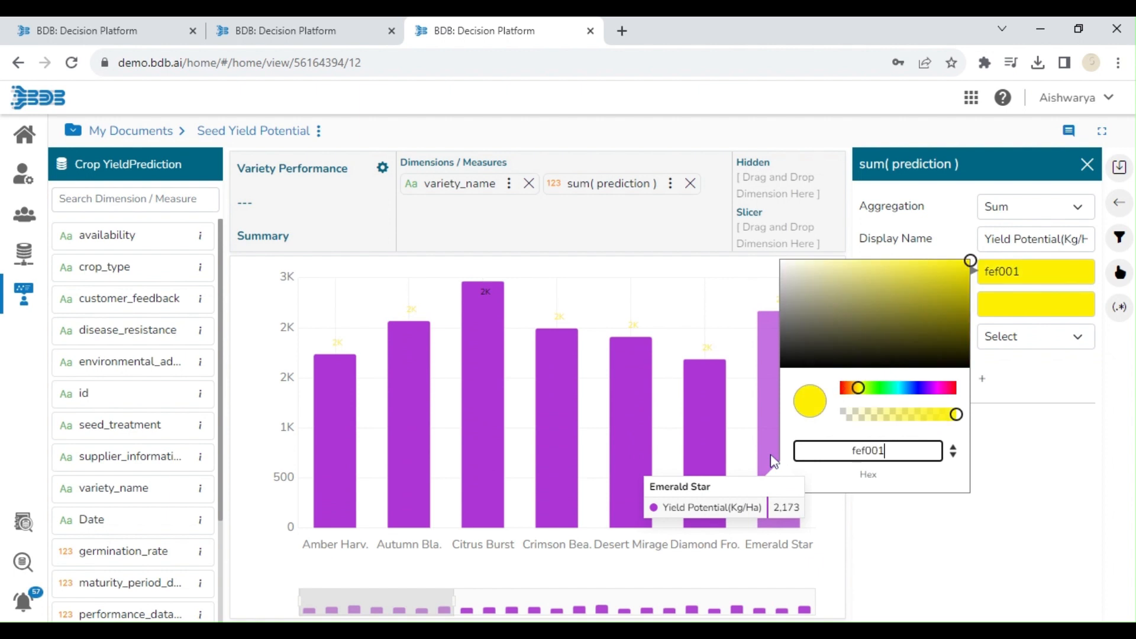
click(1117, 178)
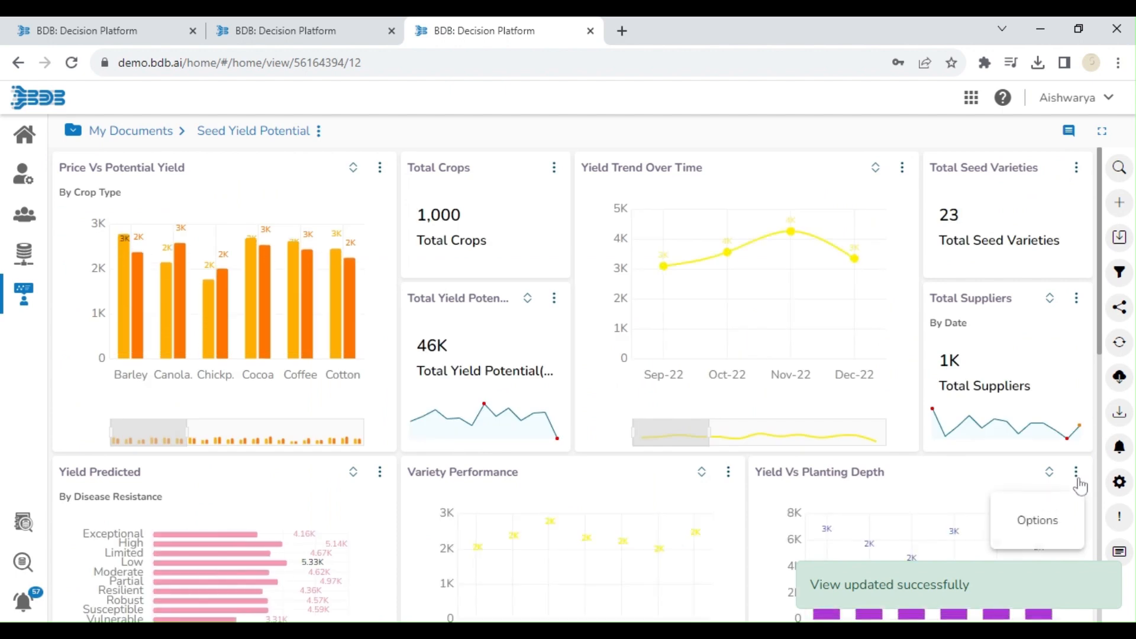
Edit the Yield Vs Planting Depth chart and set the planting_depth_cm measure's color to f8ceab.
click(1077, 478)
click(1035, 534)
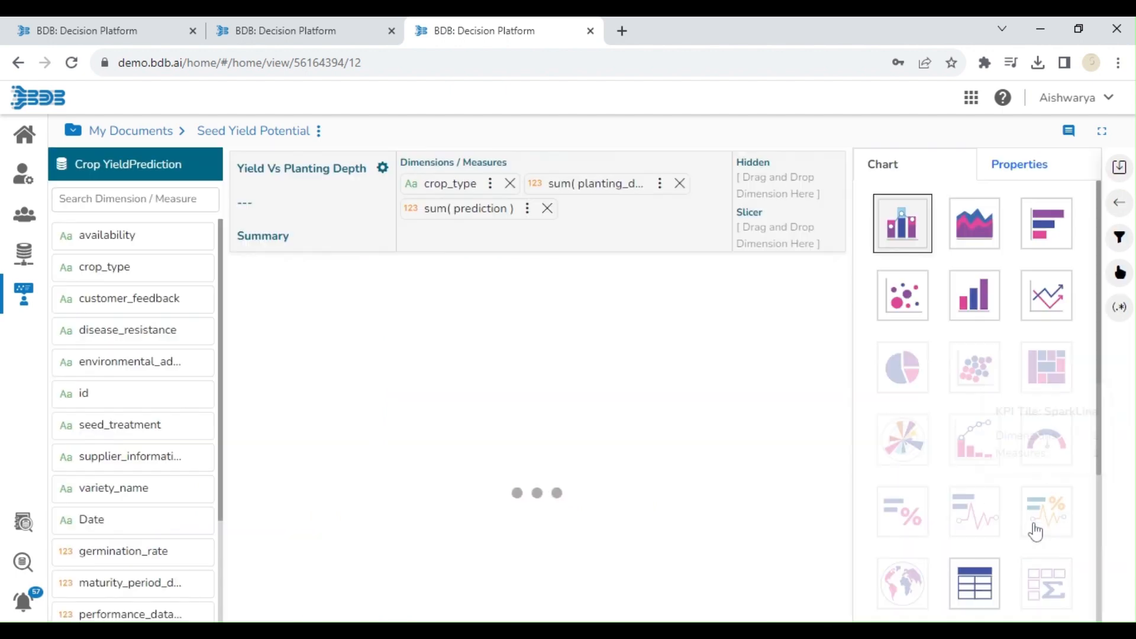
click(660, 185)
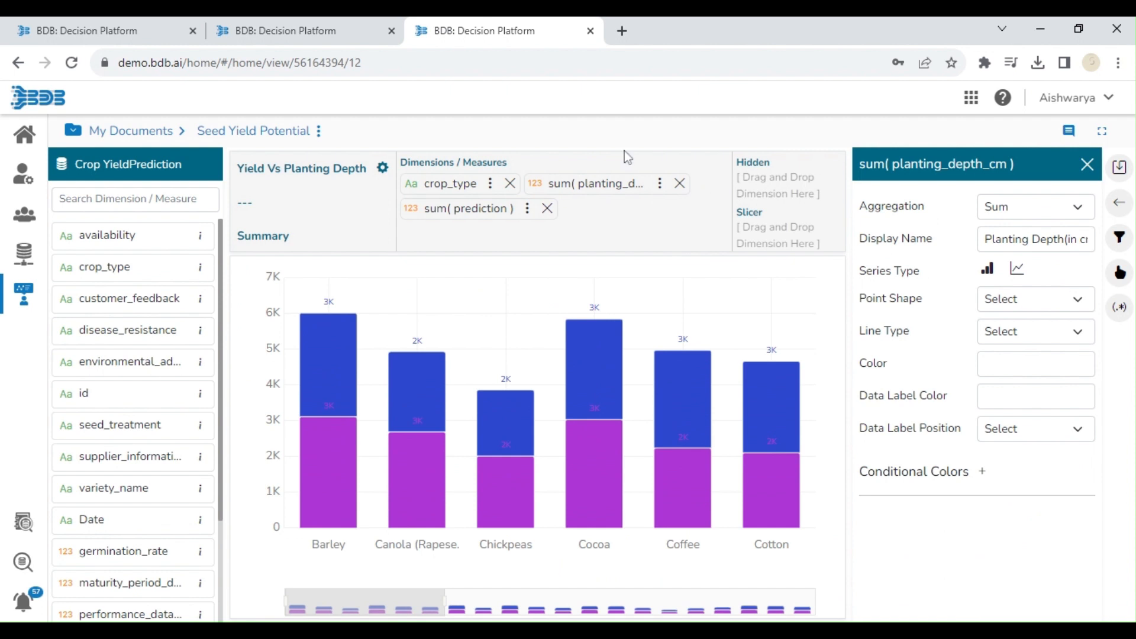
click(1030, 360)
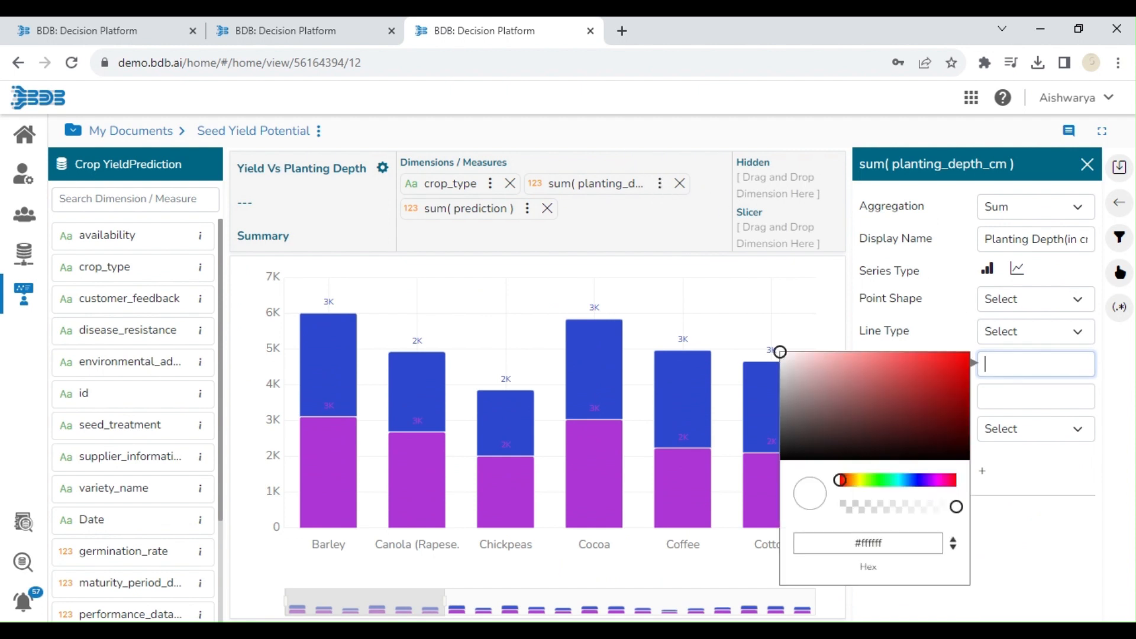
key(ctrl+a)
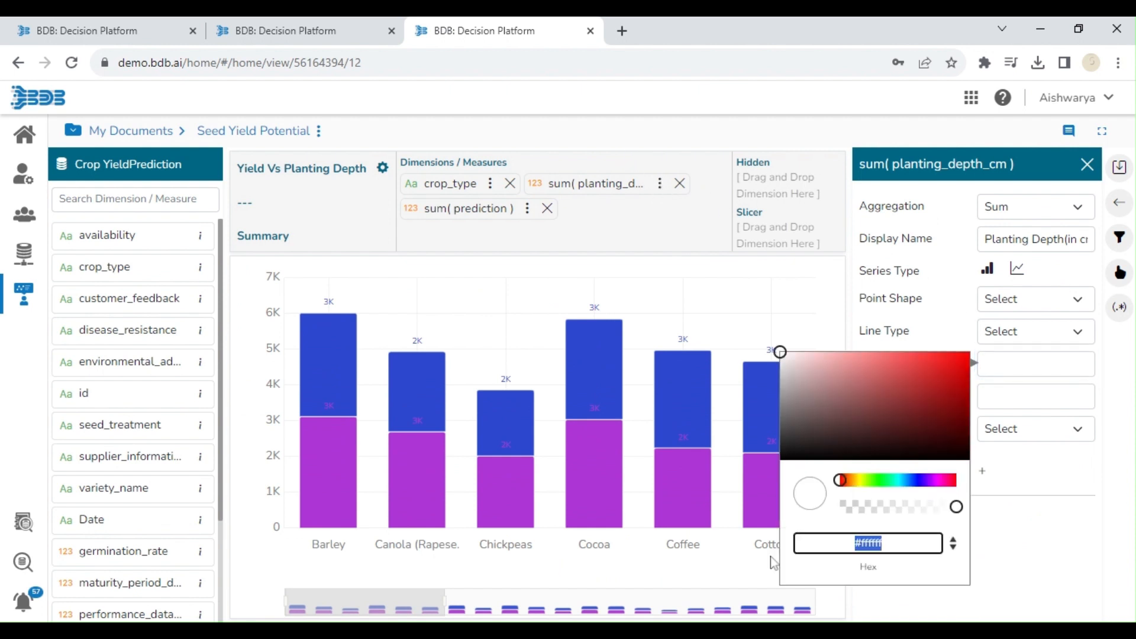
key(BackSpace)
text(f8ceab)
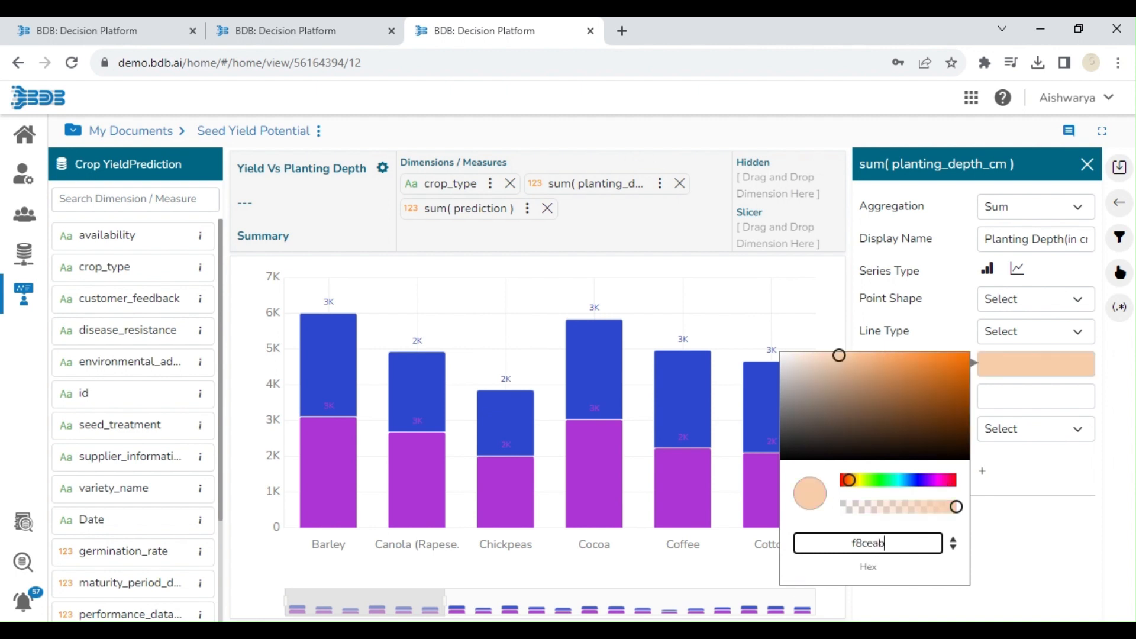
Set the planting_depth_cm measure's data label color to f8ceab and save the Yield Vs Planting Depth view.
drag(900, 544, 790, 545)
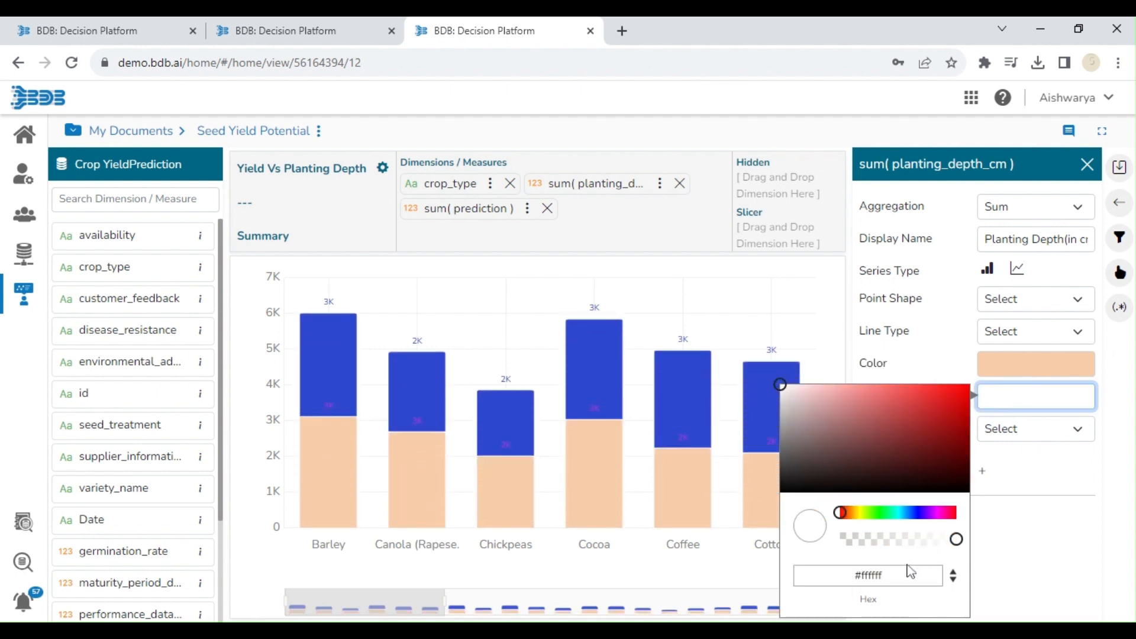
key(ctrl+a)
key(ctrl+c)
key(BackSpace)
key(ctrl+v)
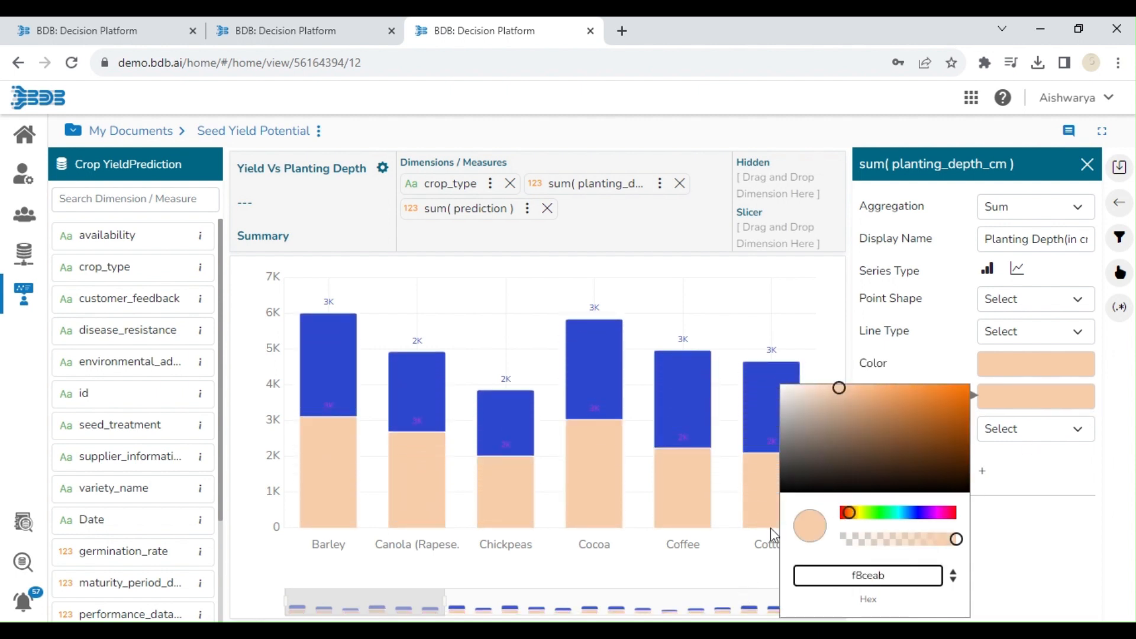
click(1124, 168)
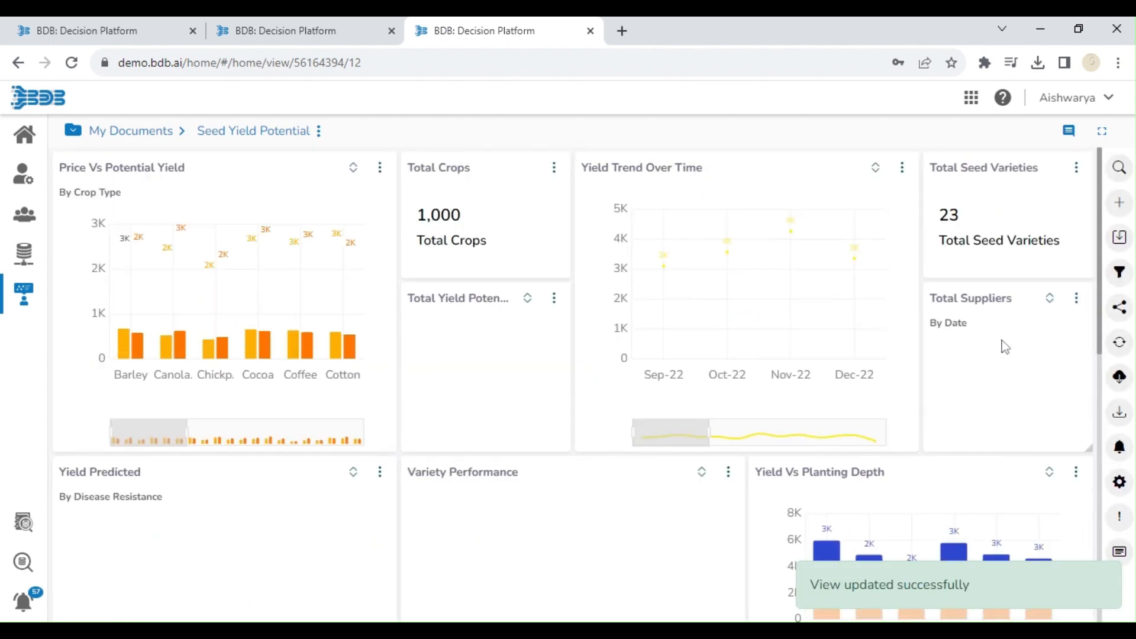
Enlarge the Total Germination and Total Maturity Period tiles vertically and extend the Count(variety_name) chart to match their combined height.
click(1075, 471)
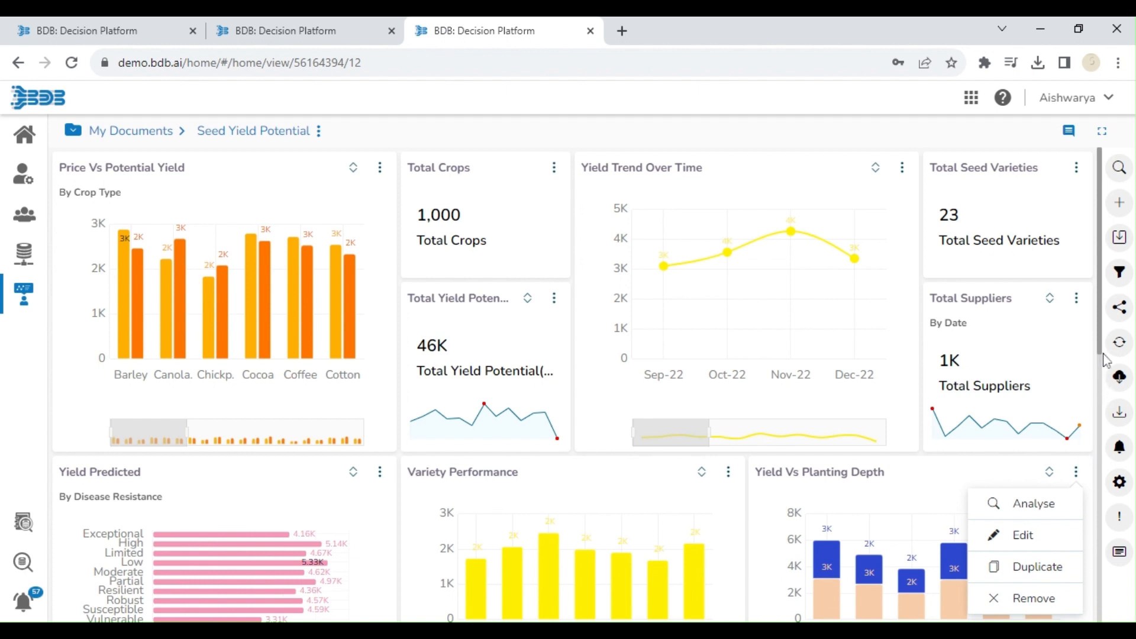
scroll(1104, 394, down, 1)
scroll(1105, 394, down, 8)
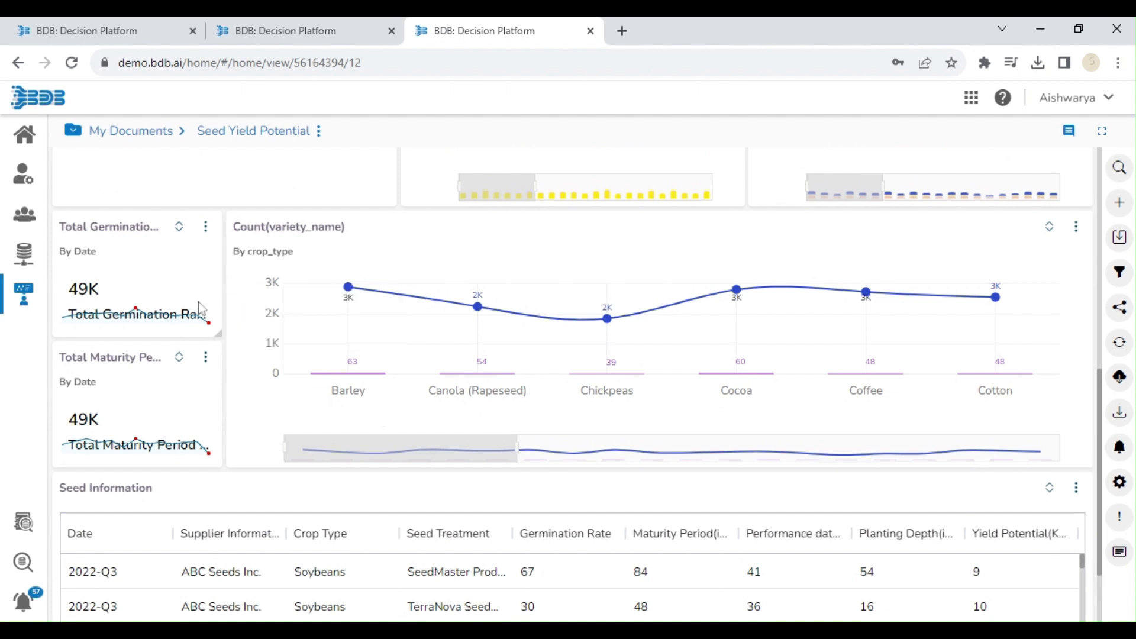
drag(140, 335, 142, 355)
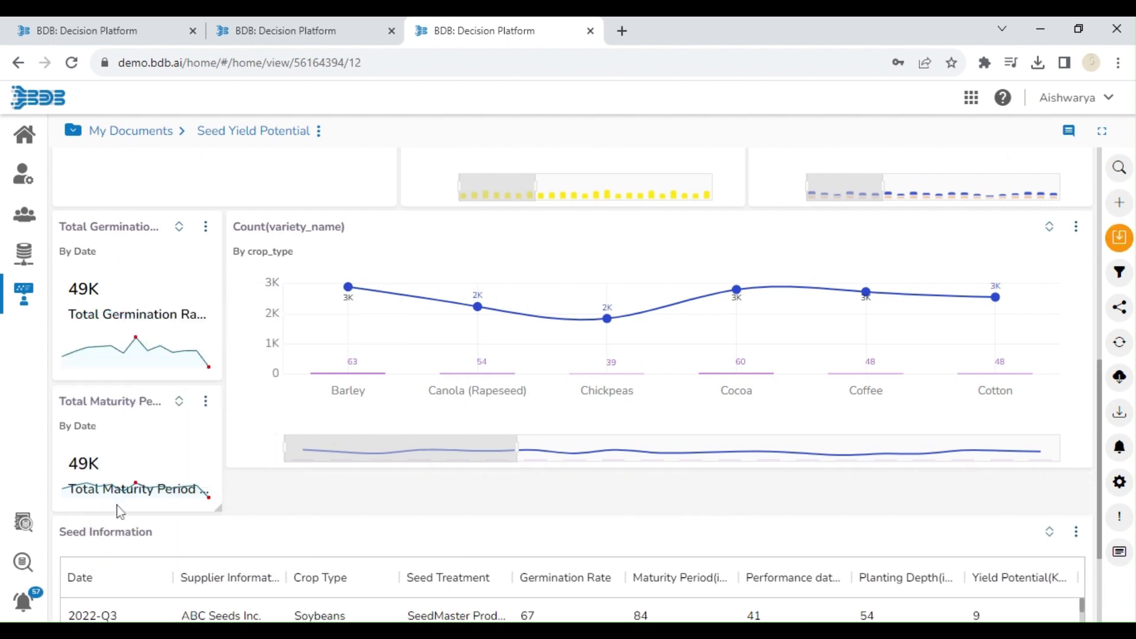
drag(117, 509, 119, 531)
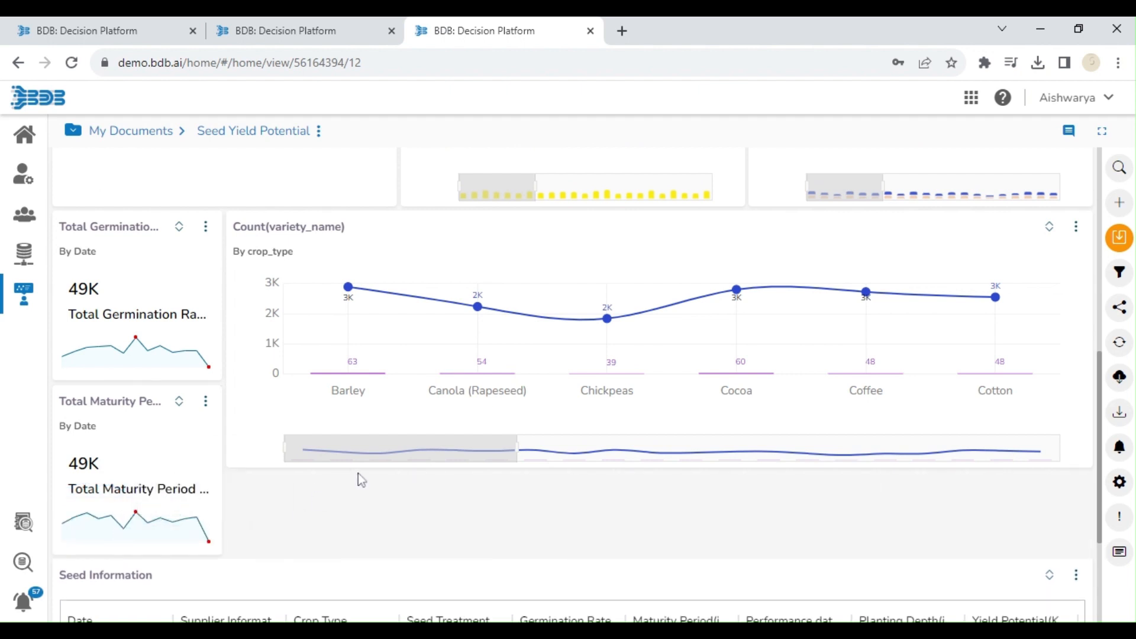
drag(357, 467, 342, 553)
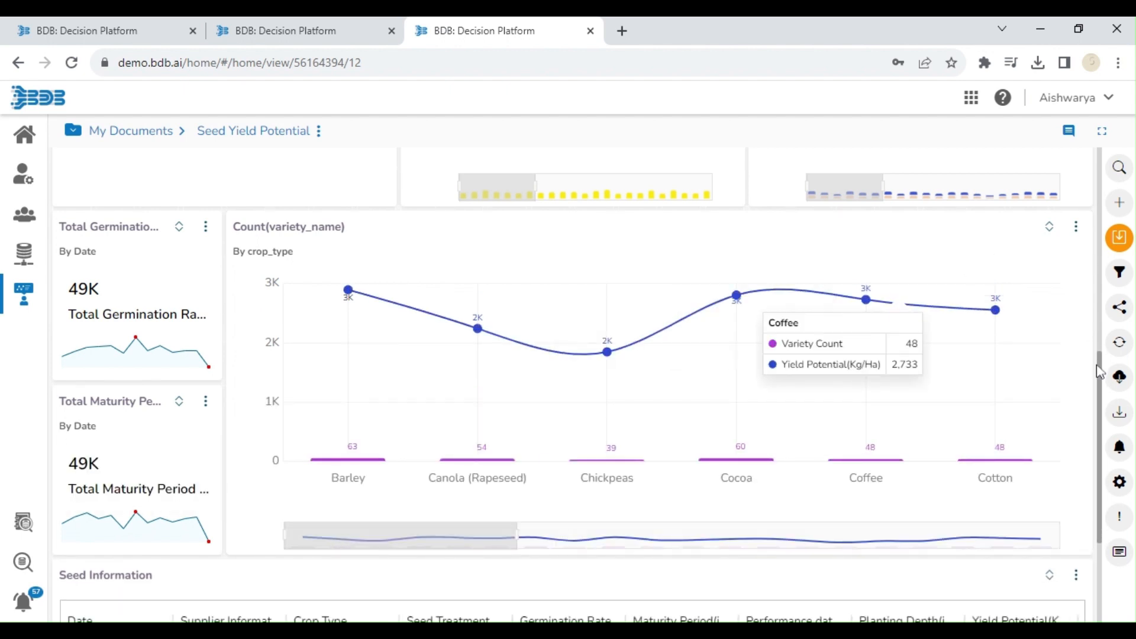
Open the Count(variety_name) chart for editing.
drag(1099, 372, 1095, 296)
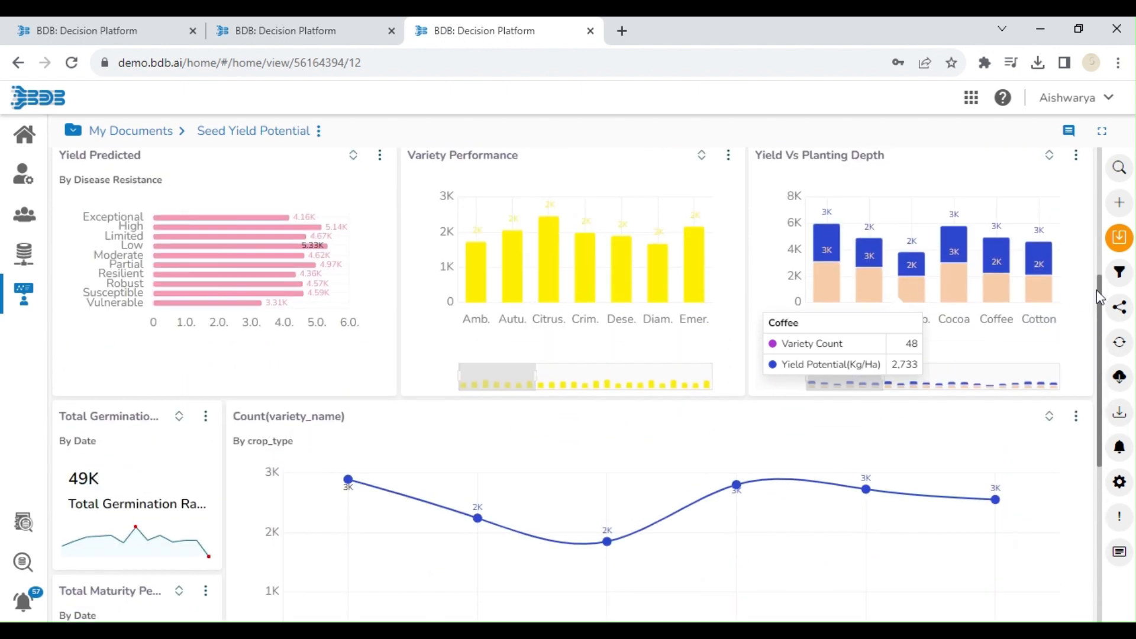
click(1077, 420)
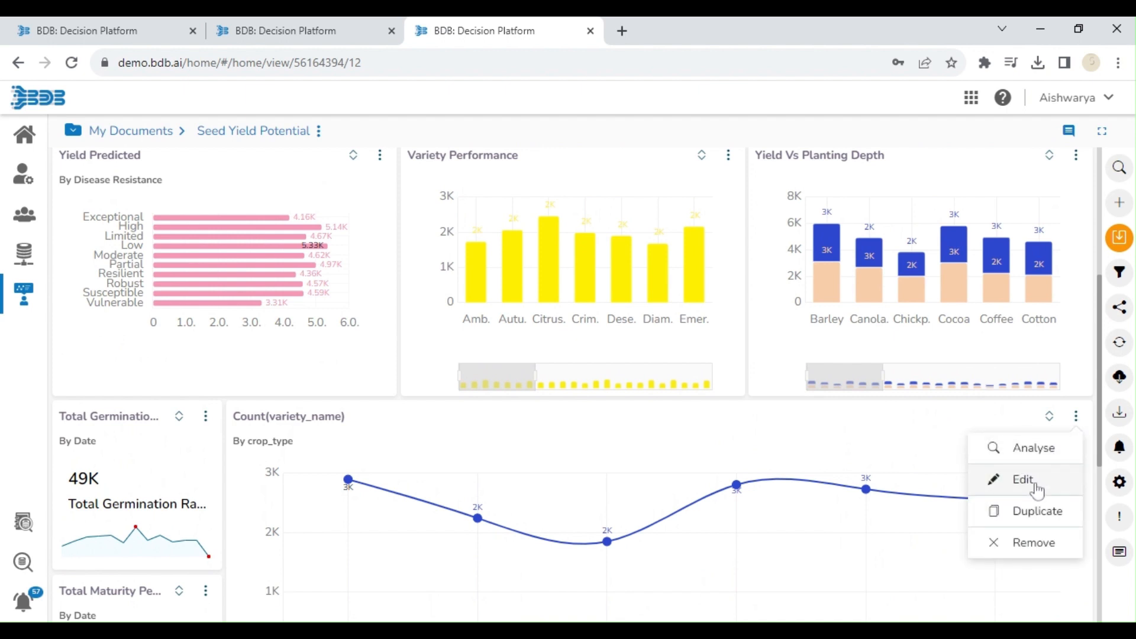
click(1035, 486)
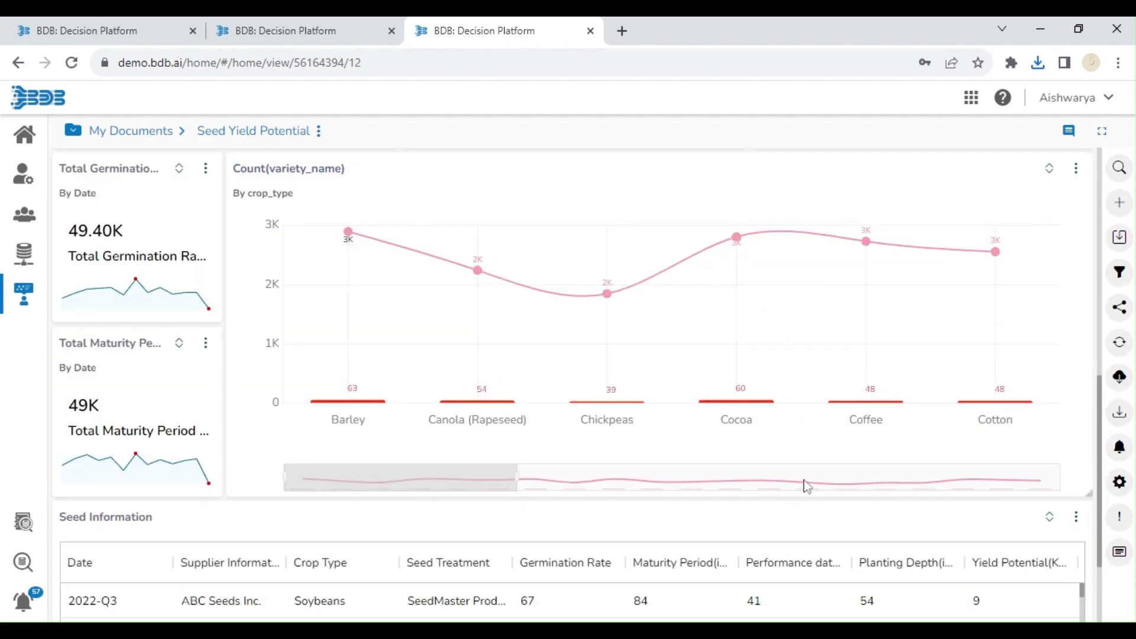
Edit the Total Maturity Period tile, set its value axis precision to 2, and save the view.
click(204, 345)
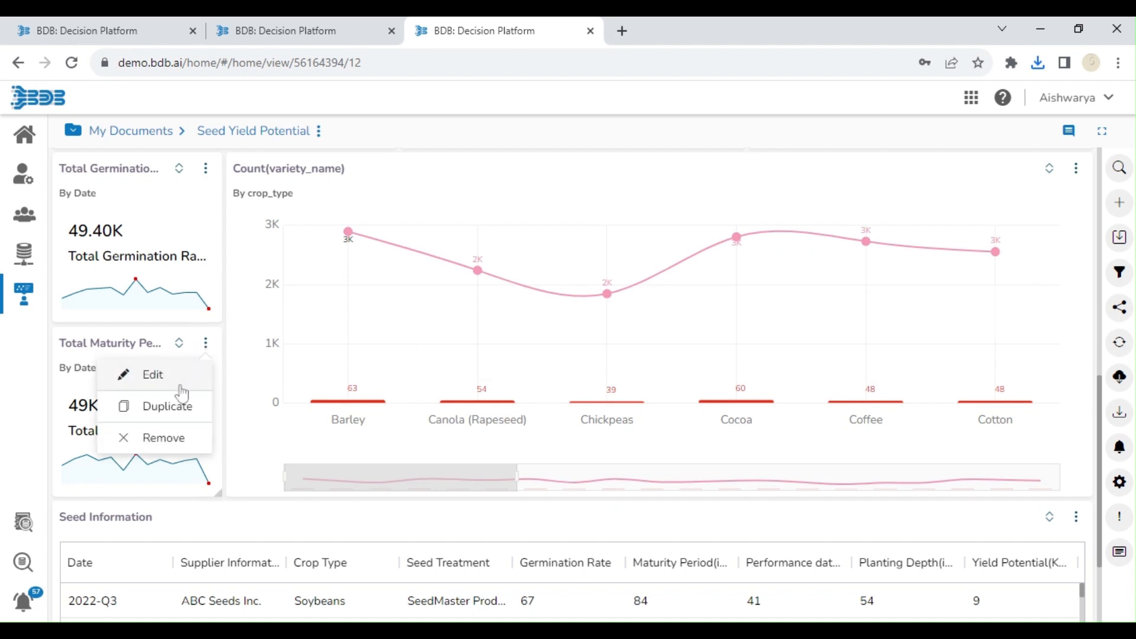
click(126, 373)
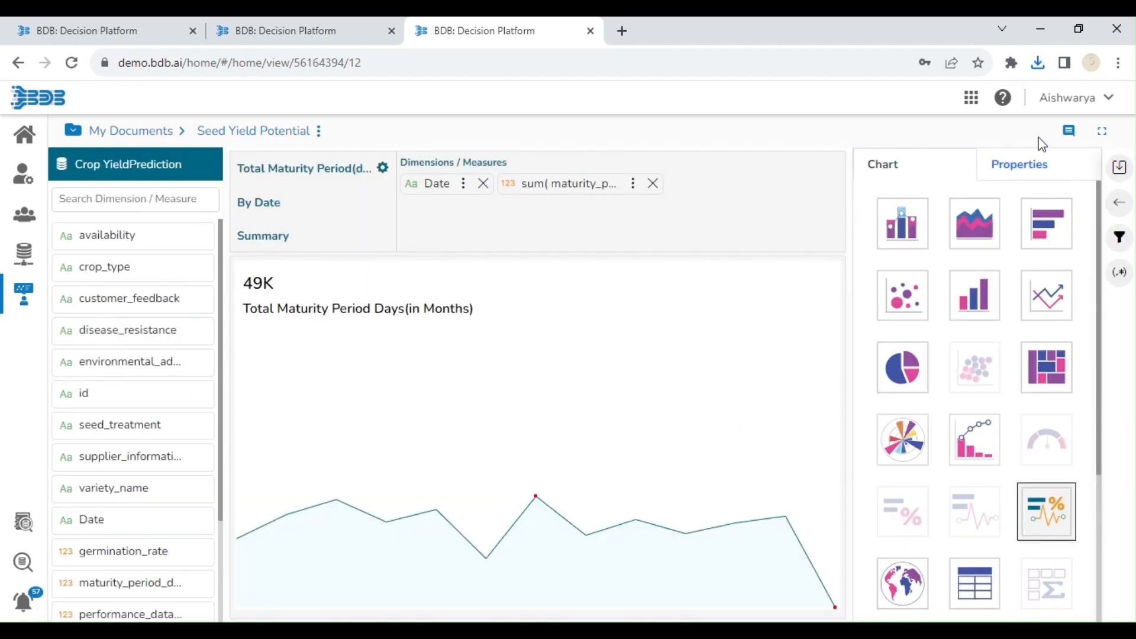
click(1039, 168)
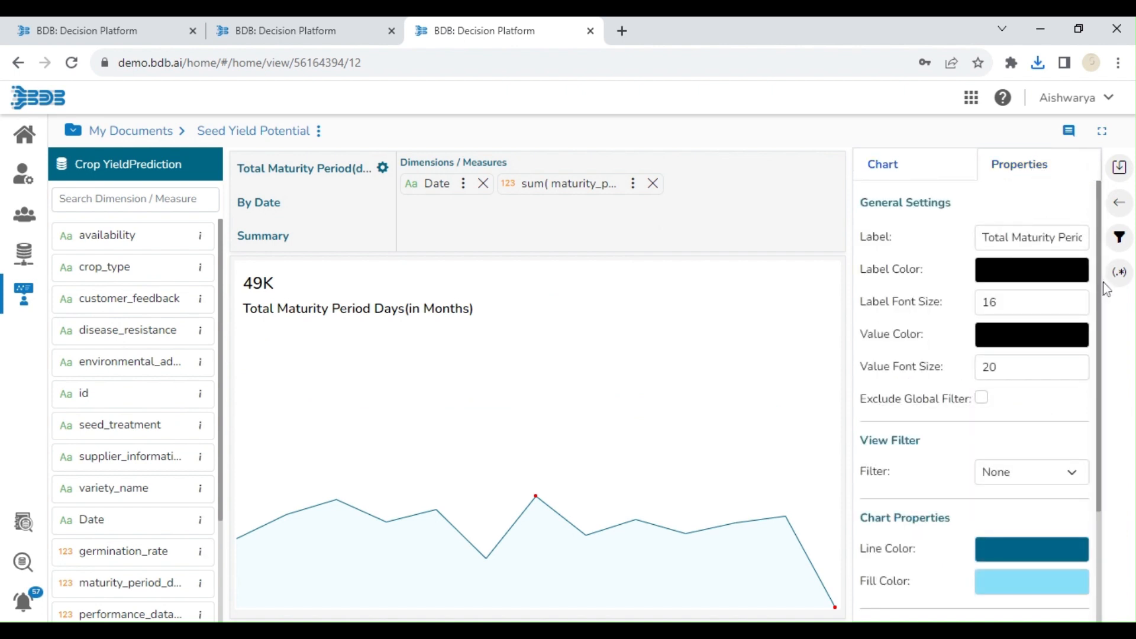
scroll(1104, 414, down, 3)
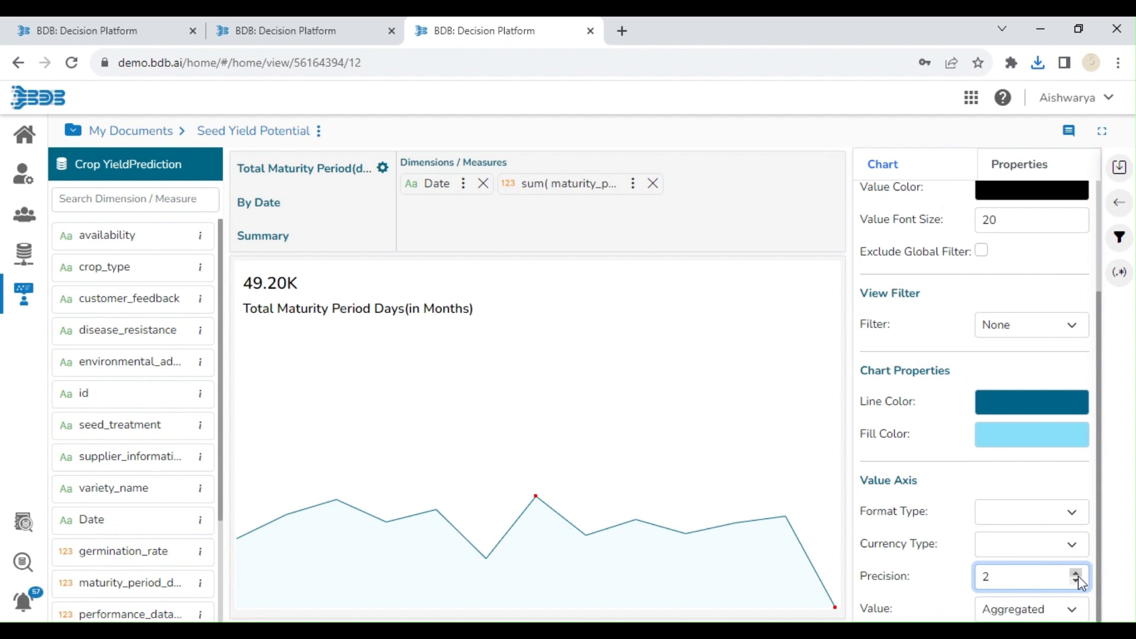
click(1116, 172)
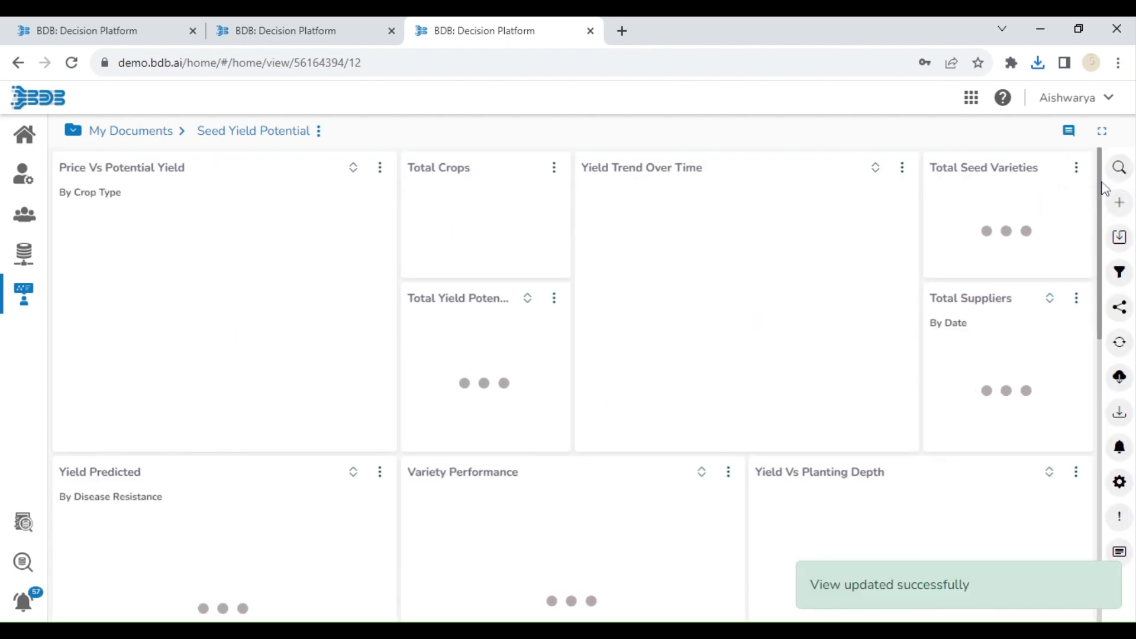
Edit the Seed Information grid, set the germination_rate measure's column width to 9, and save the view.
drag(1101, 184, 1109, 476)
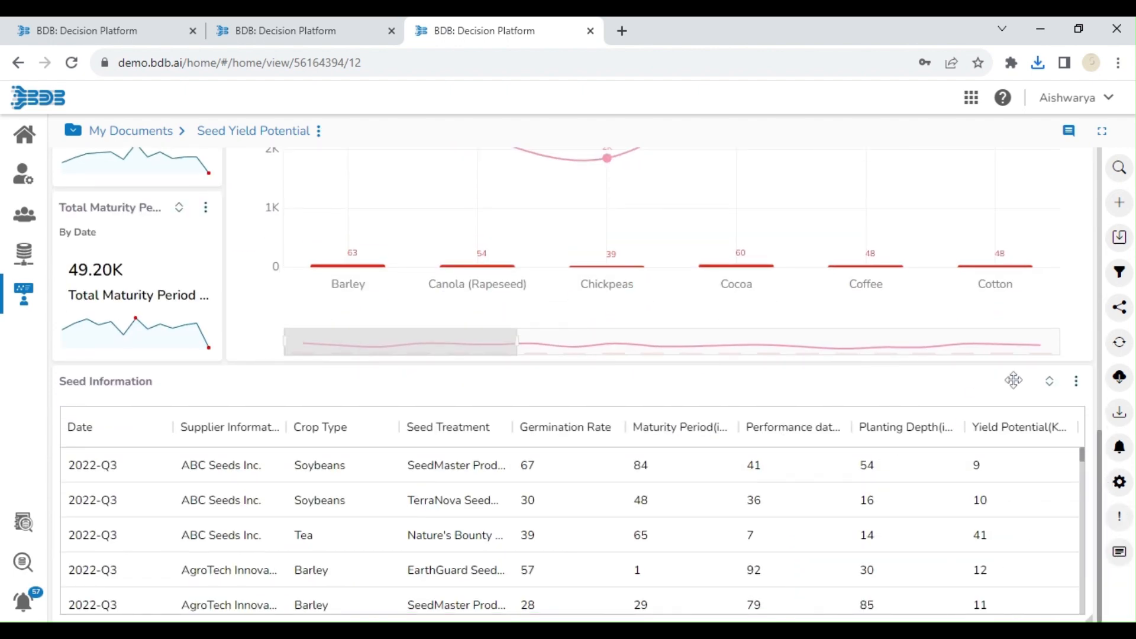
click(1076, 382)
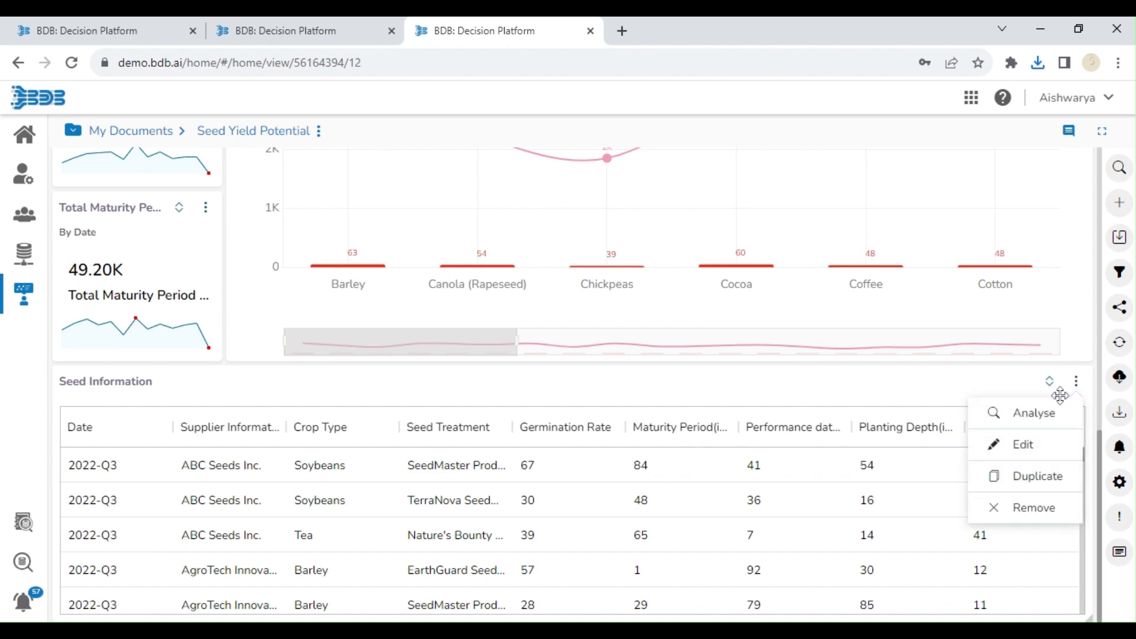
click(1033, 445)
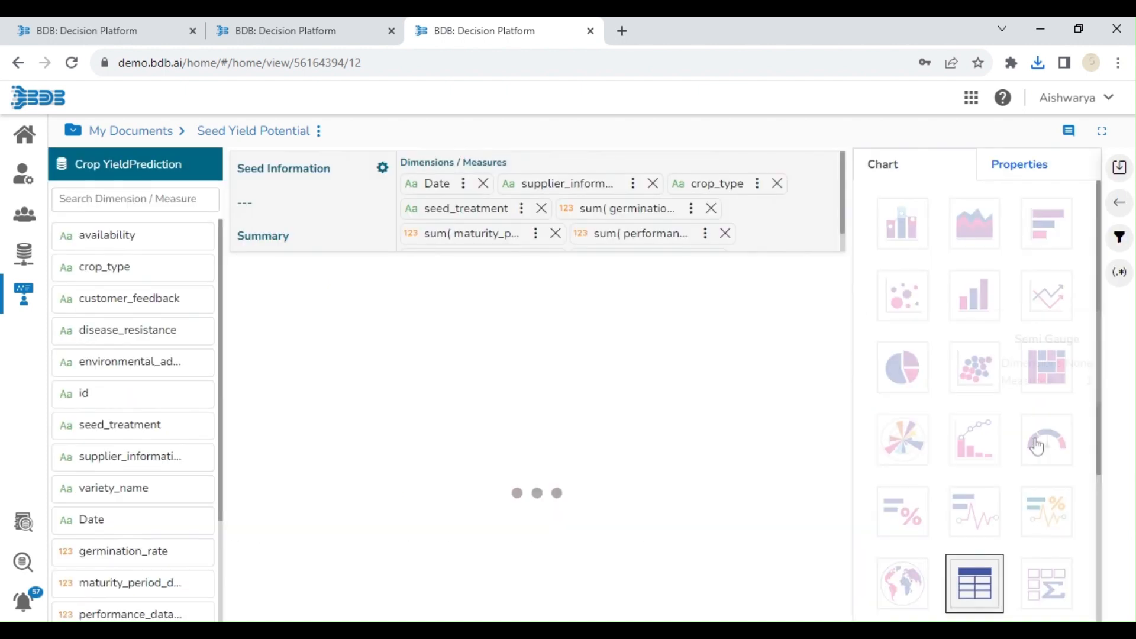
click(691, 209)
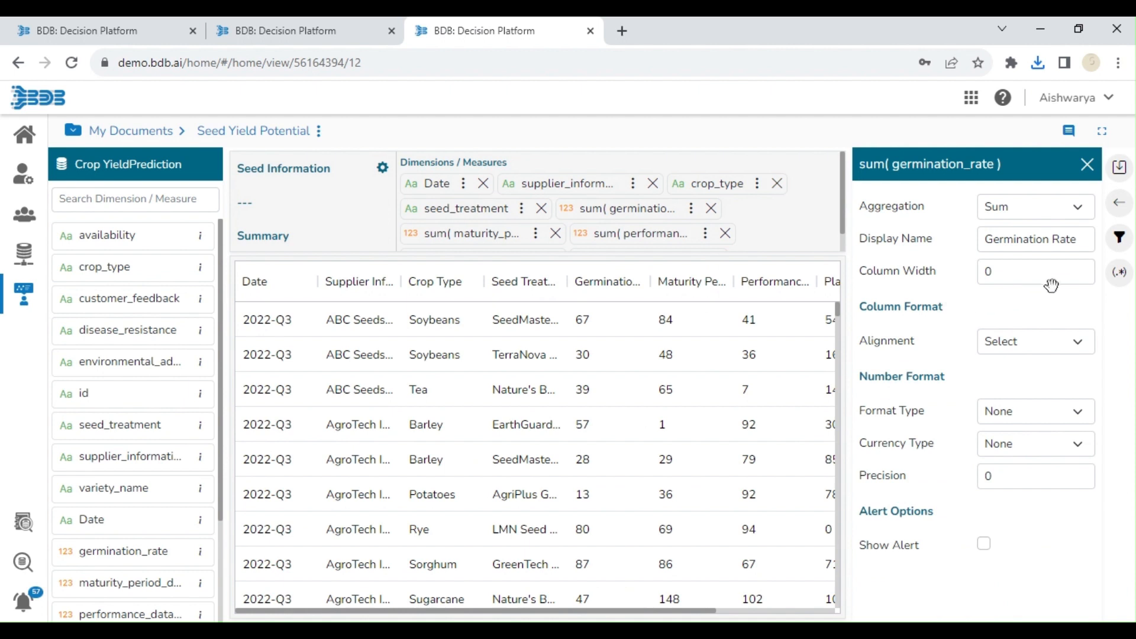
click(1085, 269)
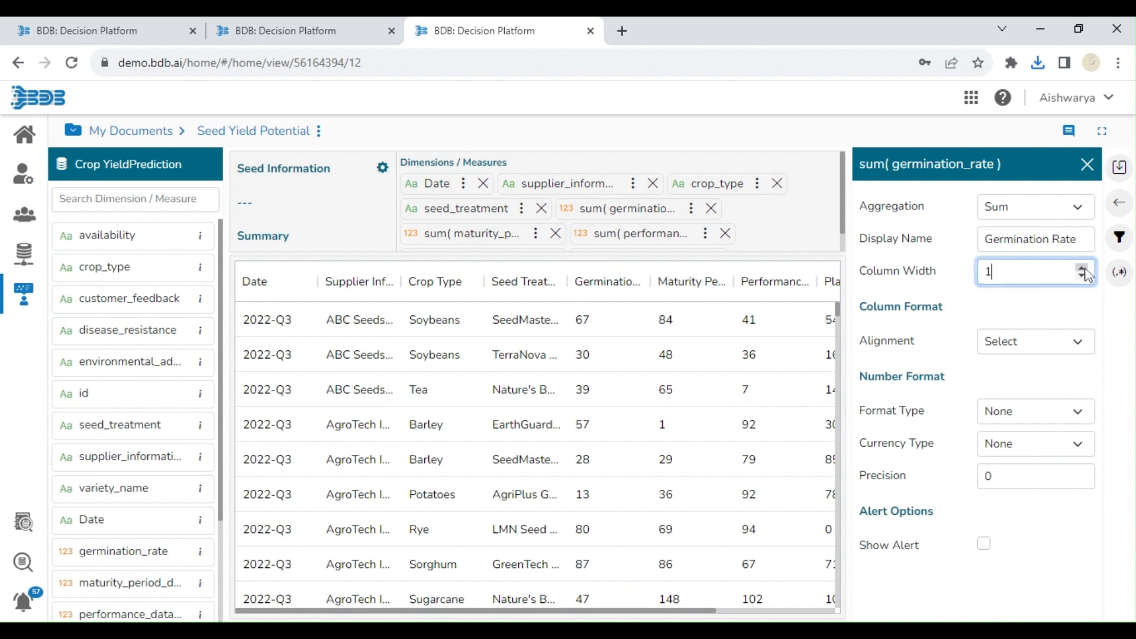
click(1085, 269)
click(1085, 270)
click(1085, 269)
click(1085, 270)
click(1085, 270)
click(1085, 270)
click(1085, 269)
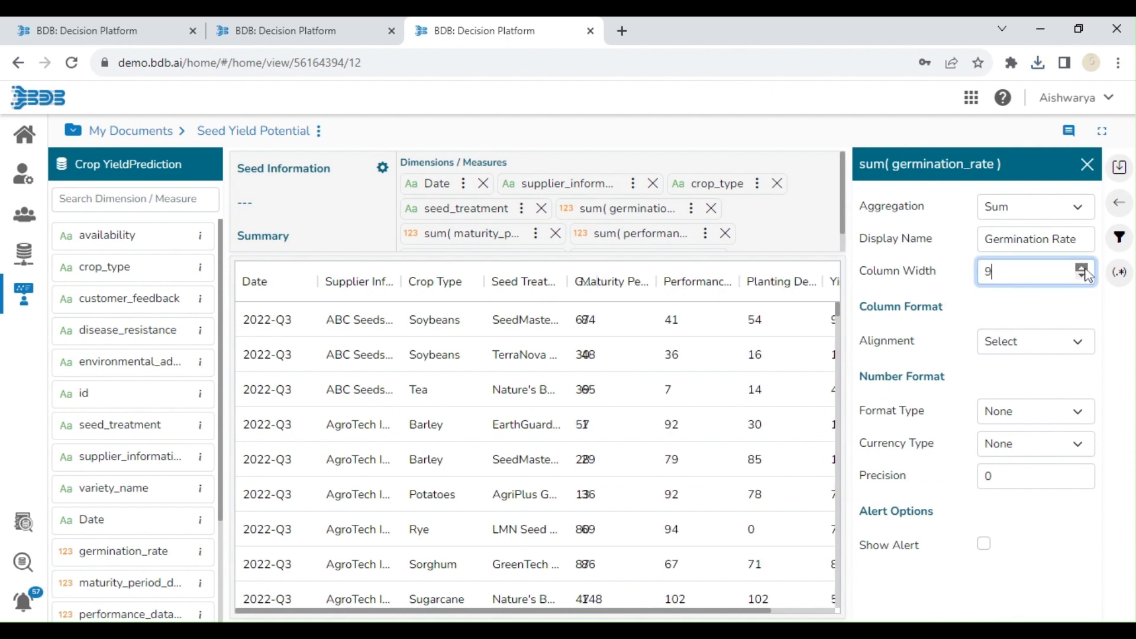
click(1086, 270)
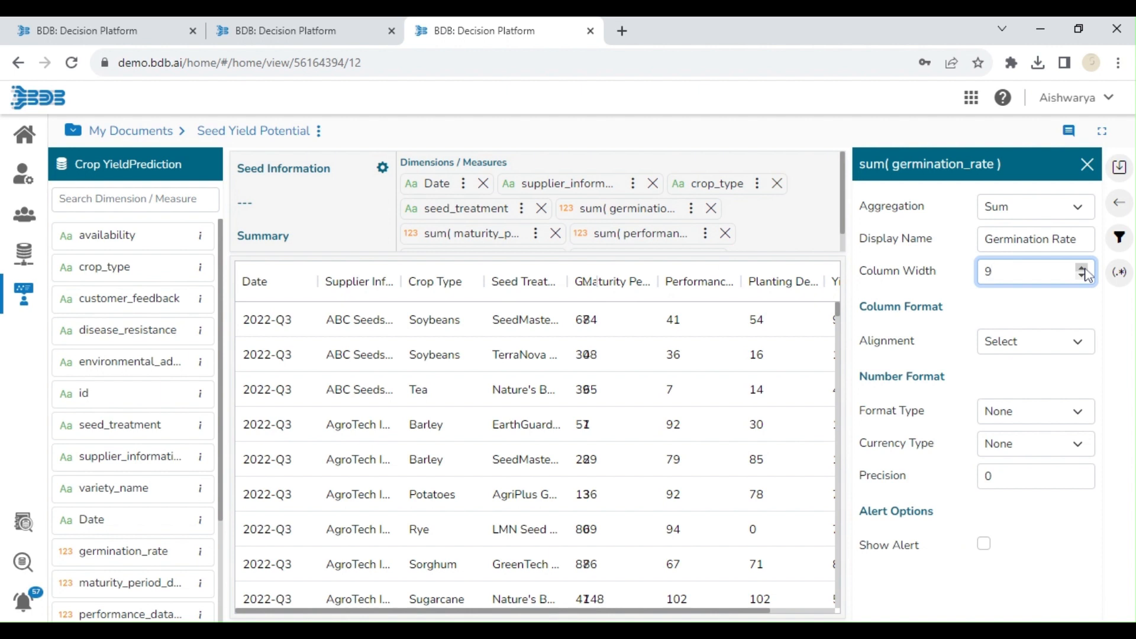
click(1059, 343)
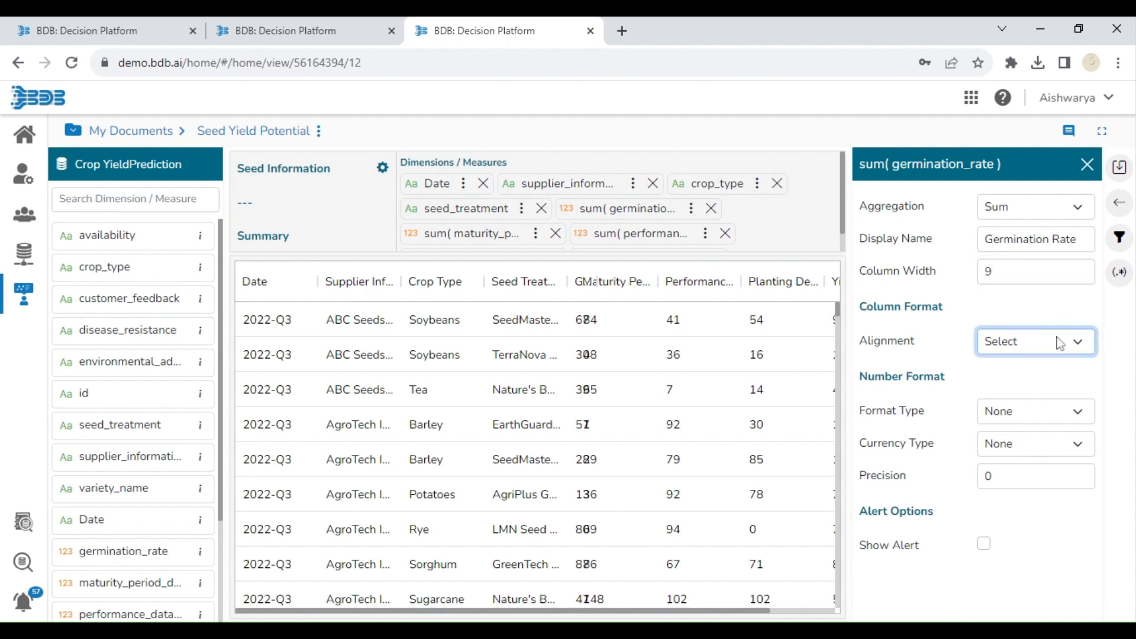
click(1120, 168)
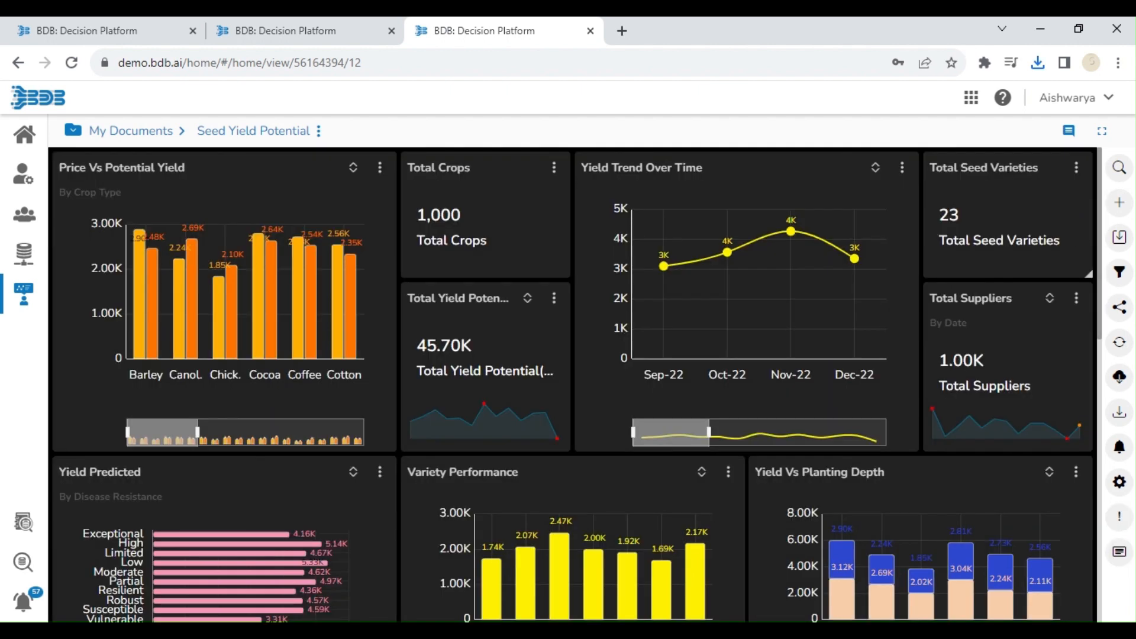
Edit the Yield Vs Planting Depth chart and set the prediction measure's series color to EC2A17.
click(1075, 471)
click(1041, 536)
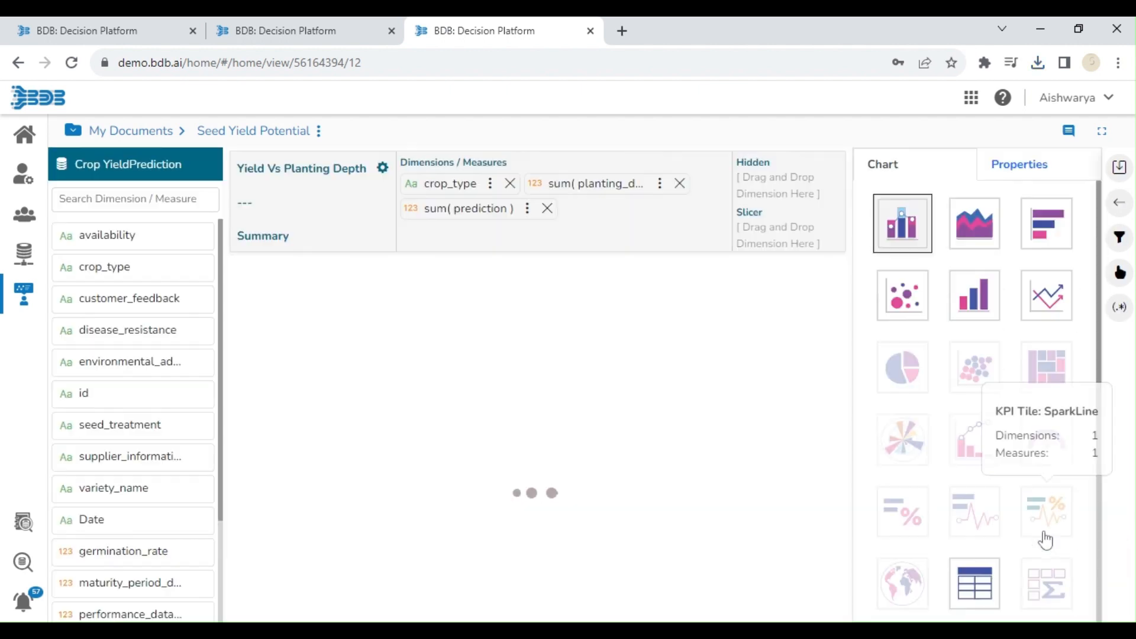
click(527, 210)
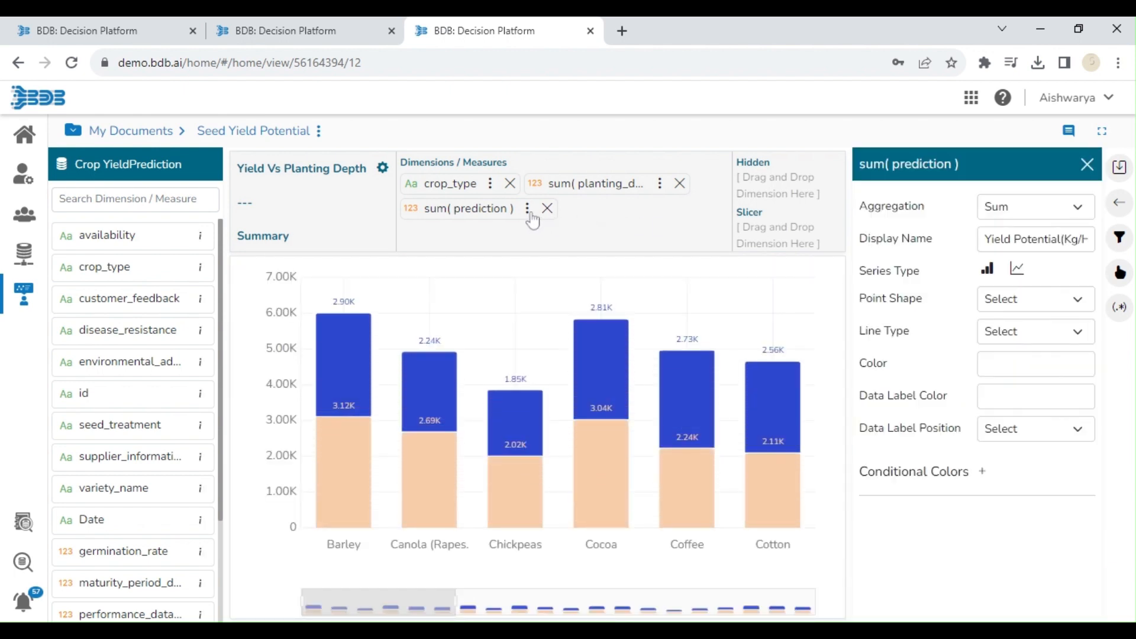
click(660, 194)
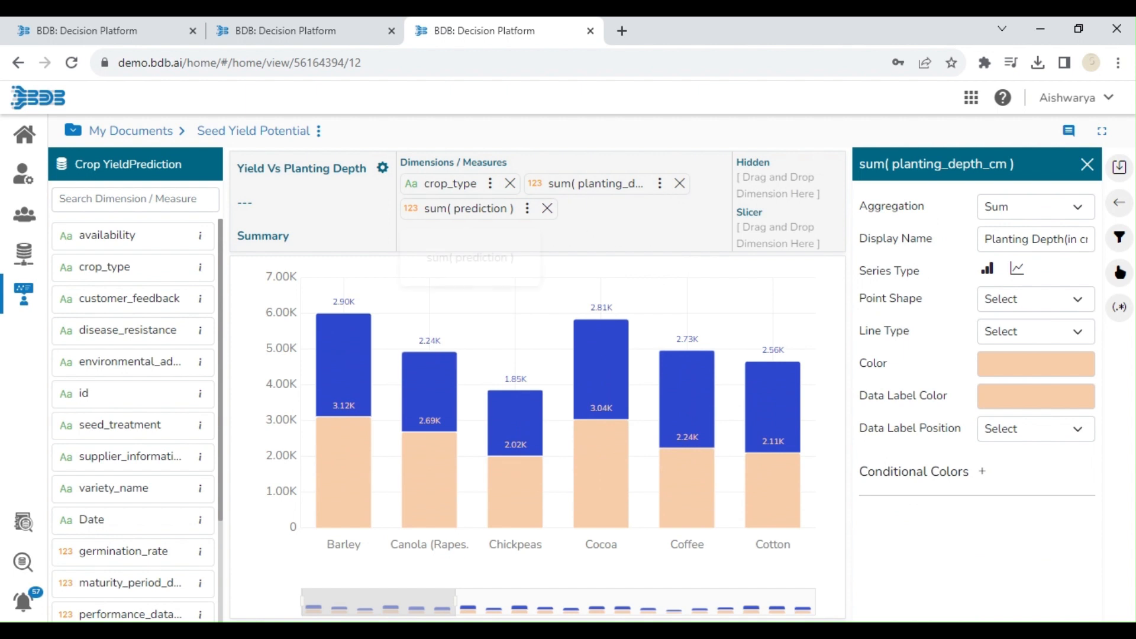
click(527, 208)
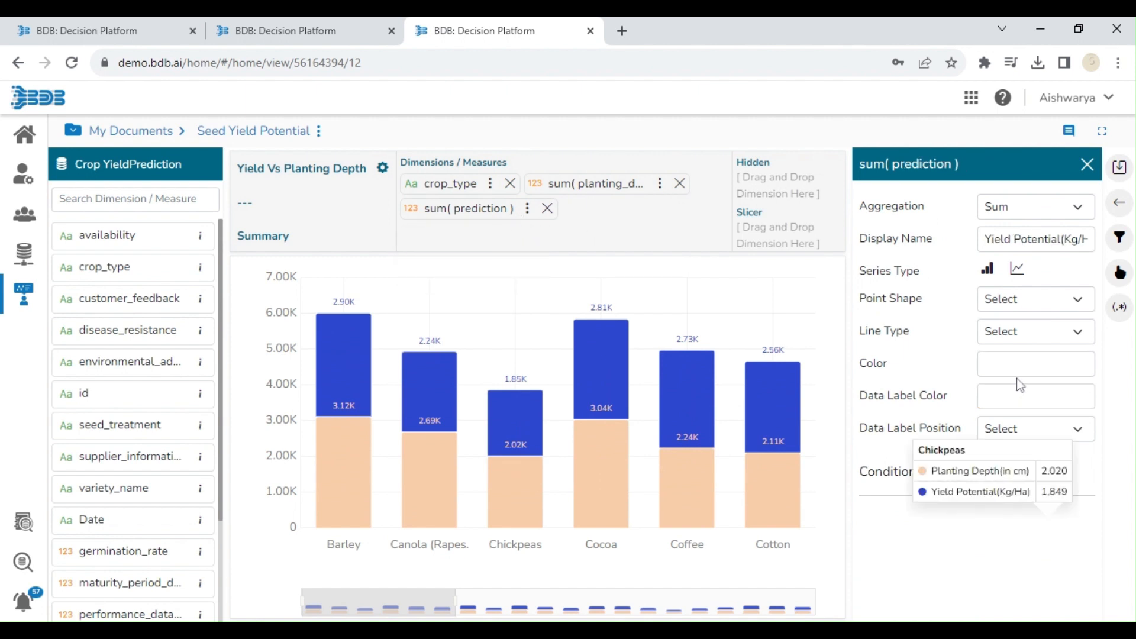
click(986, 364)
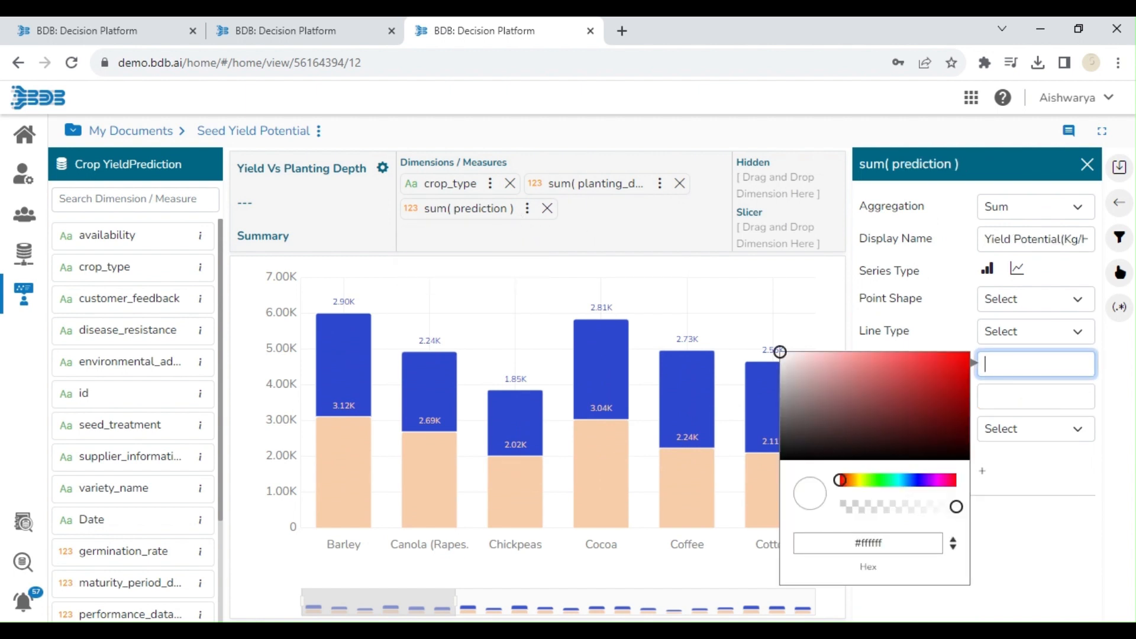
triple_click(868, 543)
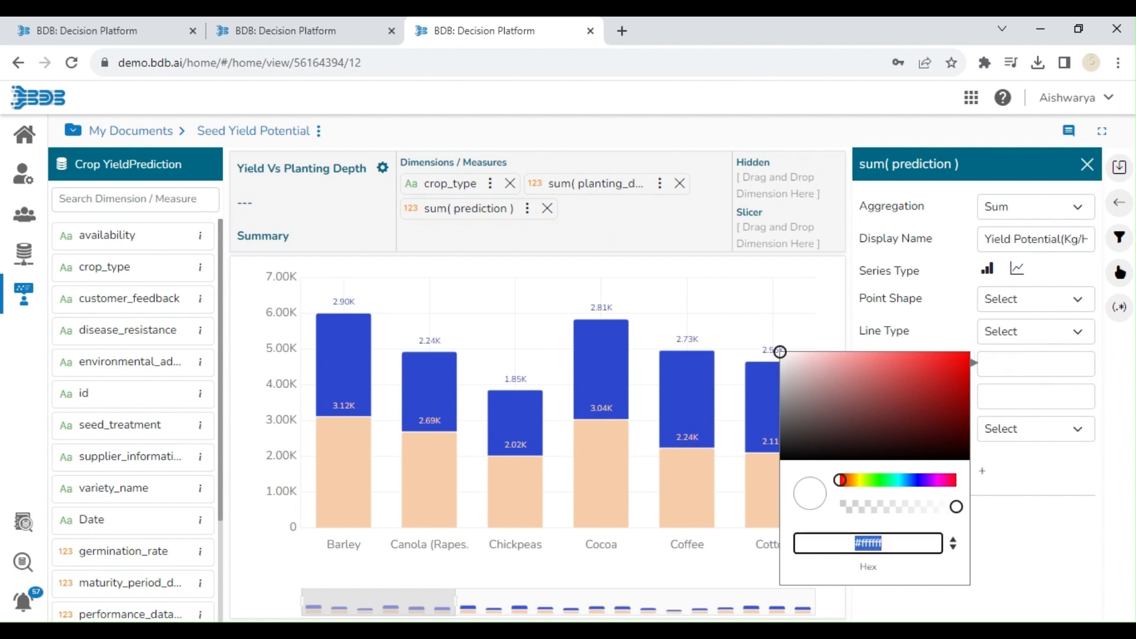
key(BackSpace)
text(EC2A)
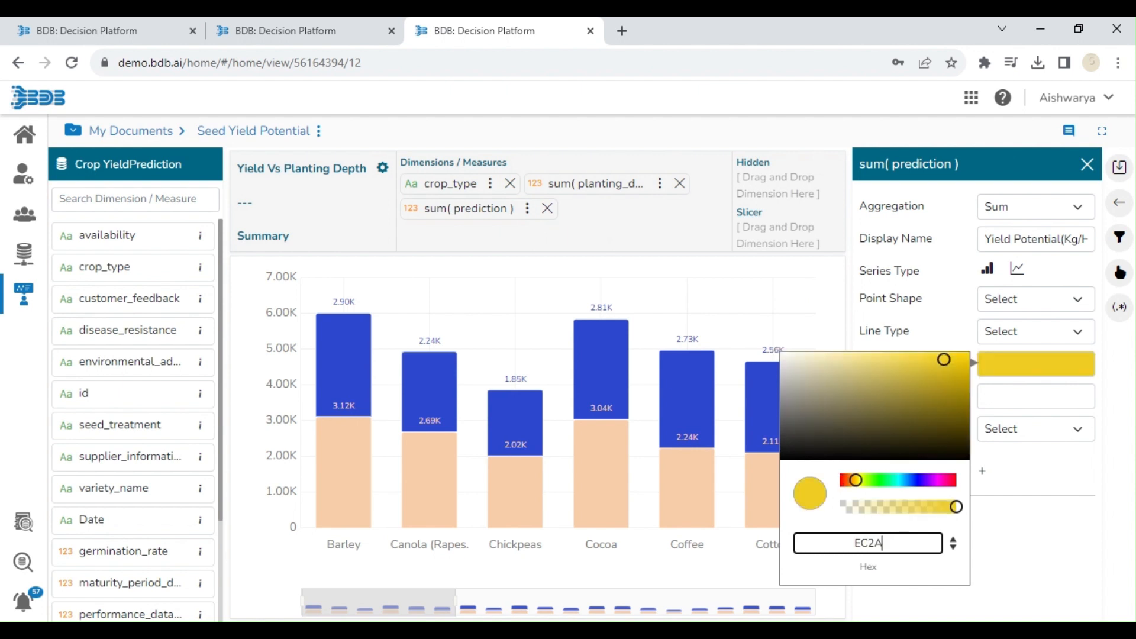
text(17)
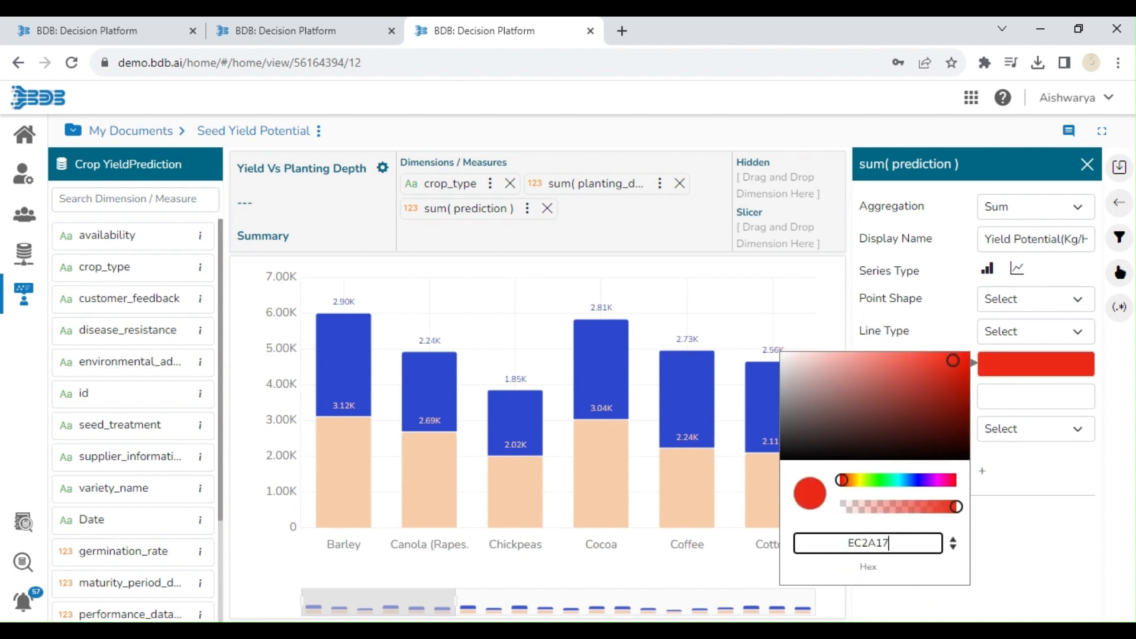
Apply EC2A17 as the prediction measure's data label color as well and save the Yield Vs Planting Depth view.
key(ctrl+a)
key(ctrl+c)
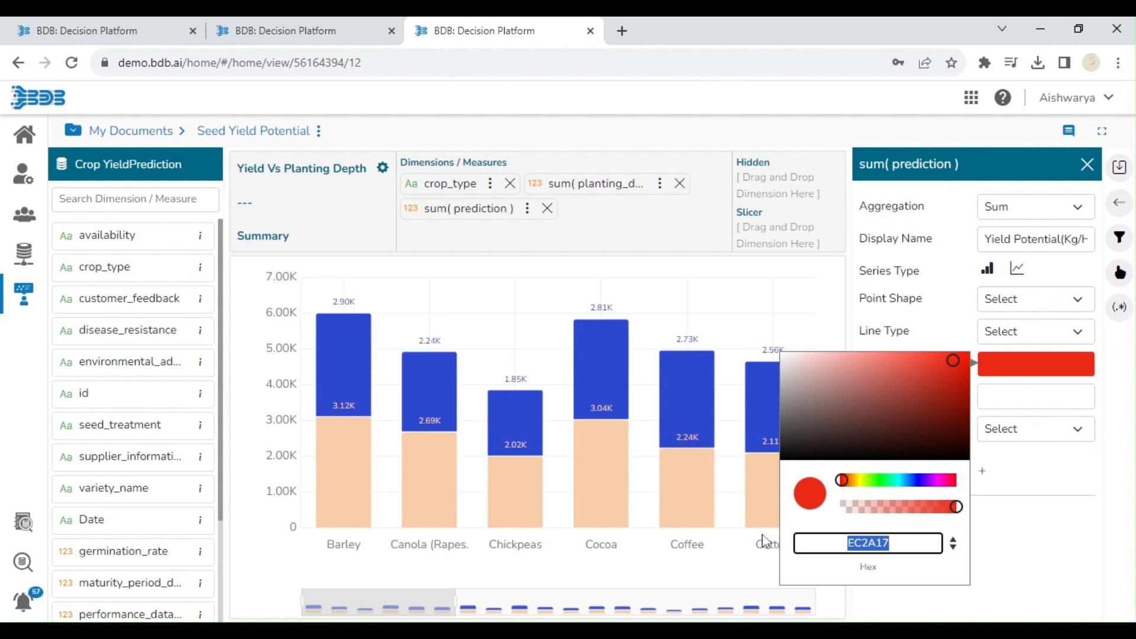
key(Tab)
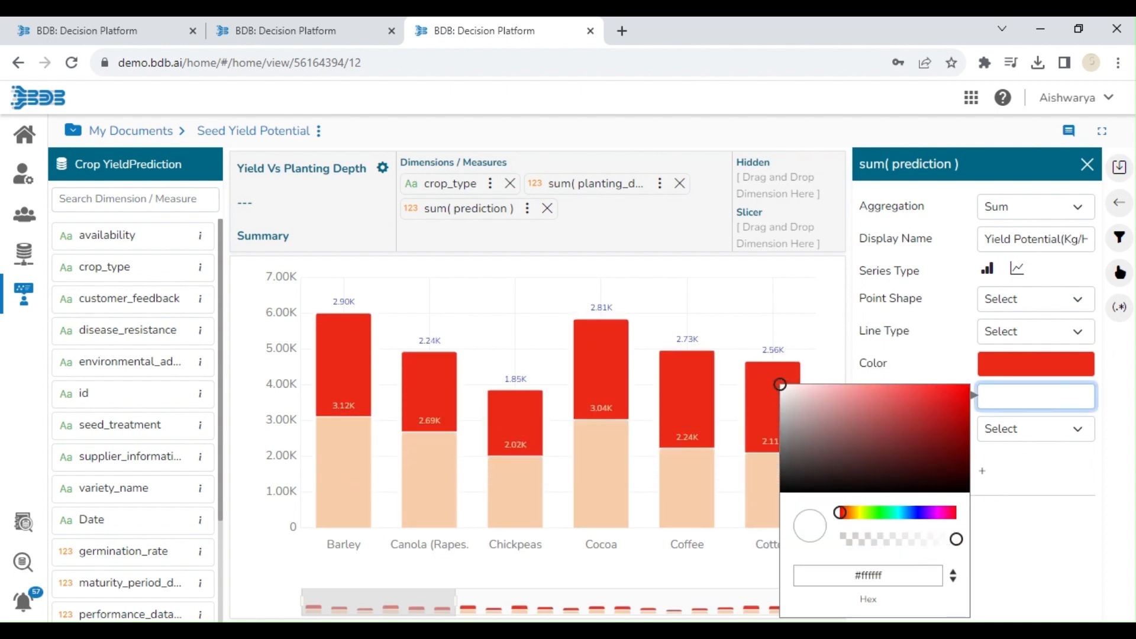
key(Tab)
key(BackSpace)
key(ctrl+v)
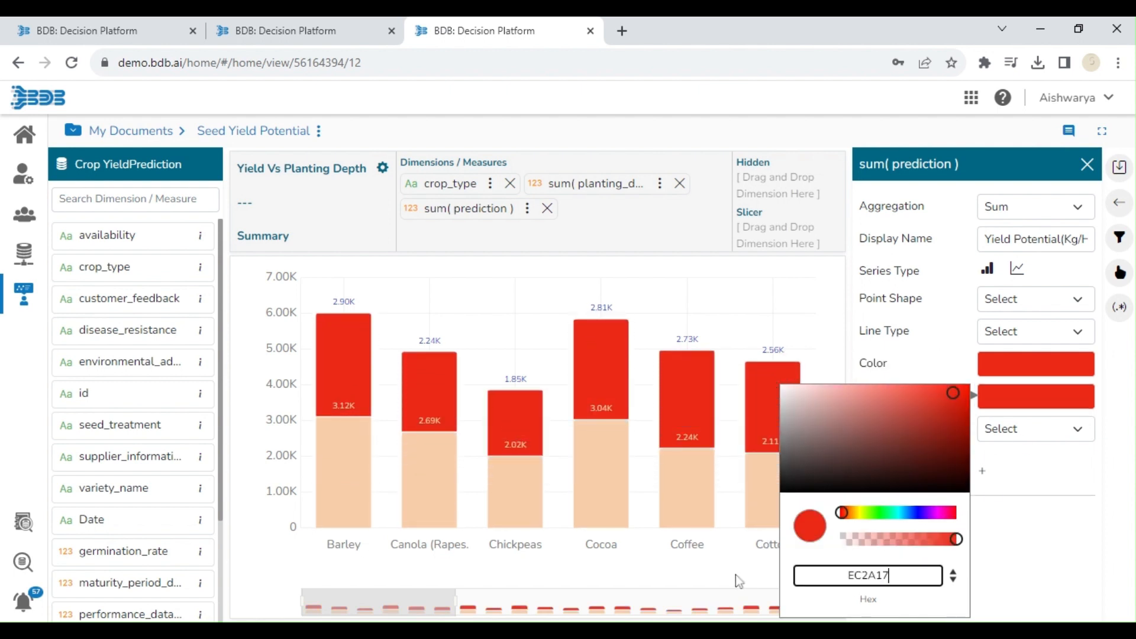
click(1120, 175)
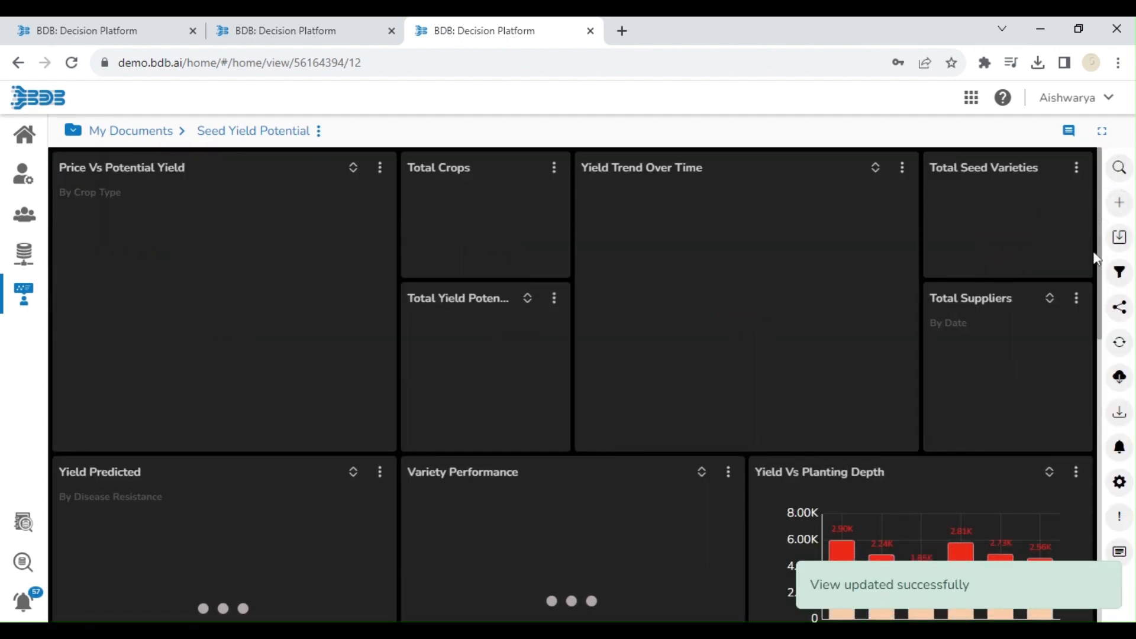
Set both the series color and the data label color of the Count(variety_name) chart's prediction measure to fc7500.
drag(1100, 270, 1104, 440)
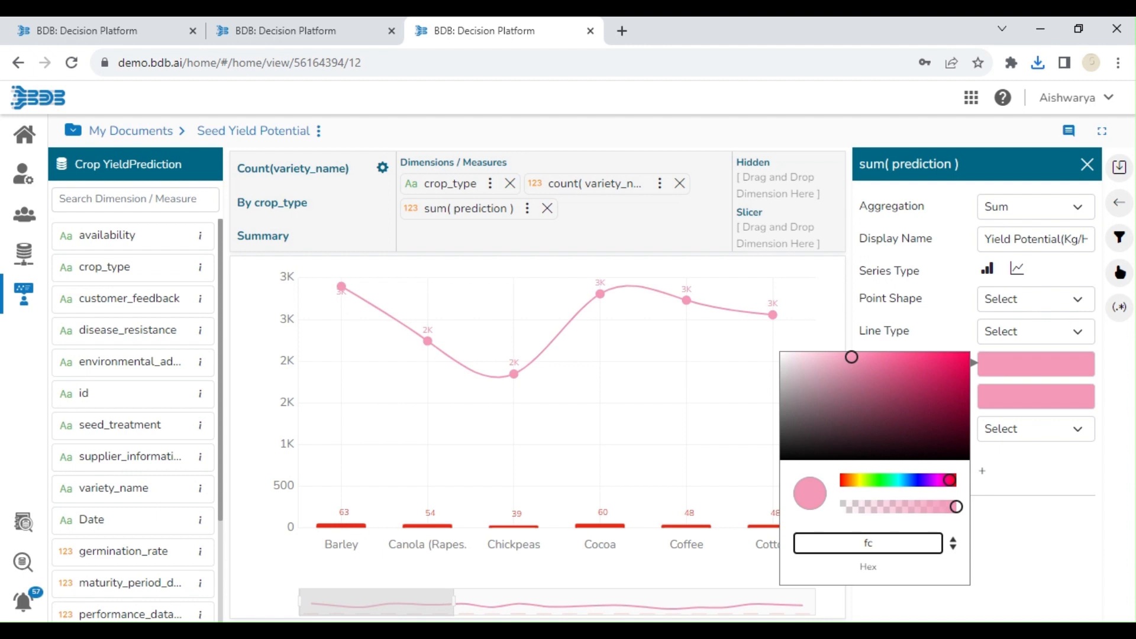
text(7500)
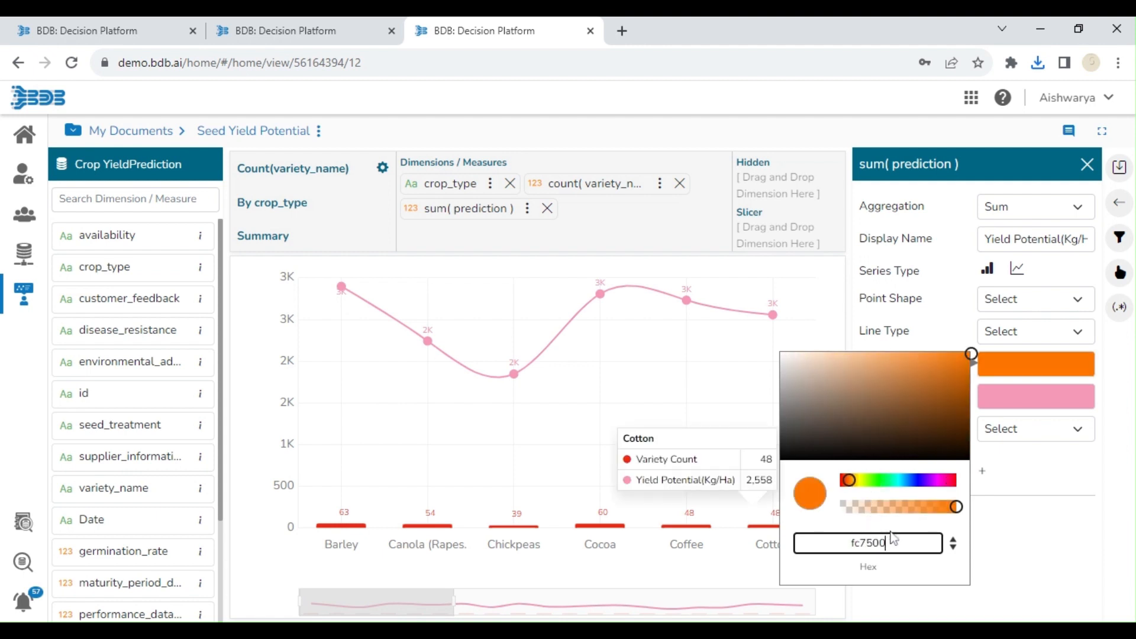
key(ctrl+a)
key(ctrl+c)
click(1030, 397)
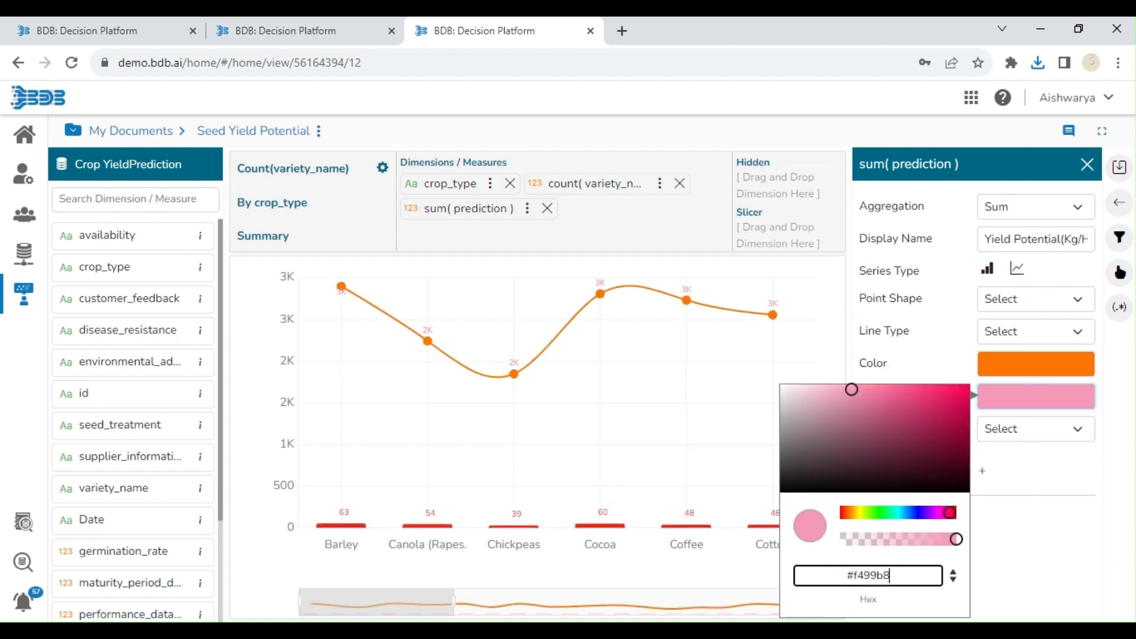
key(ctrl+a)
key(ctrl+v)
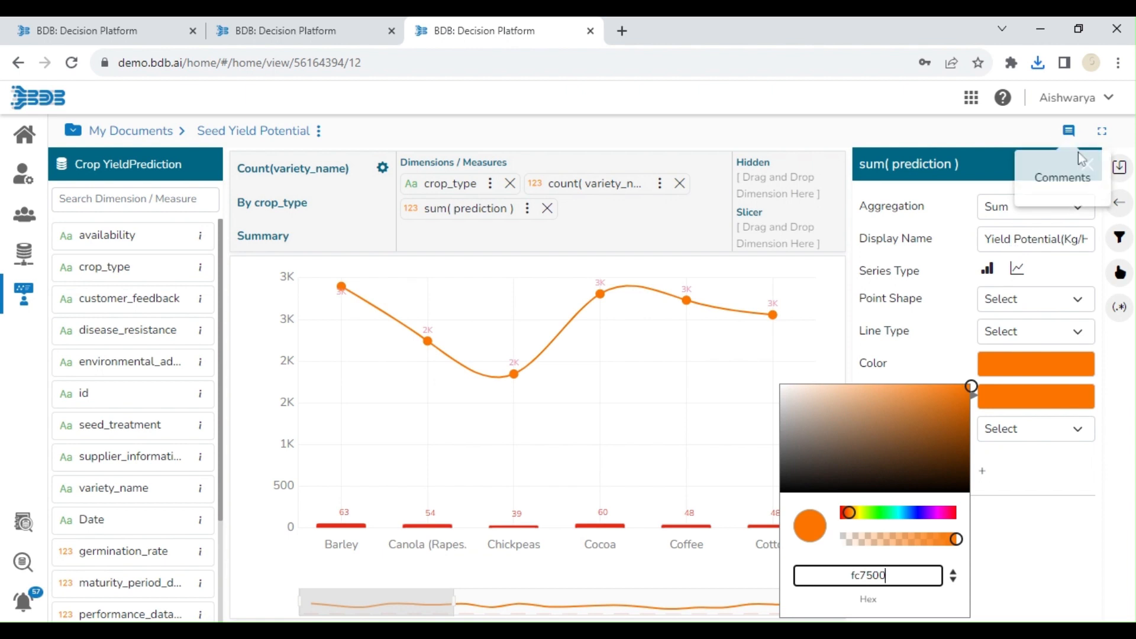
click(1087, 164)
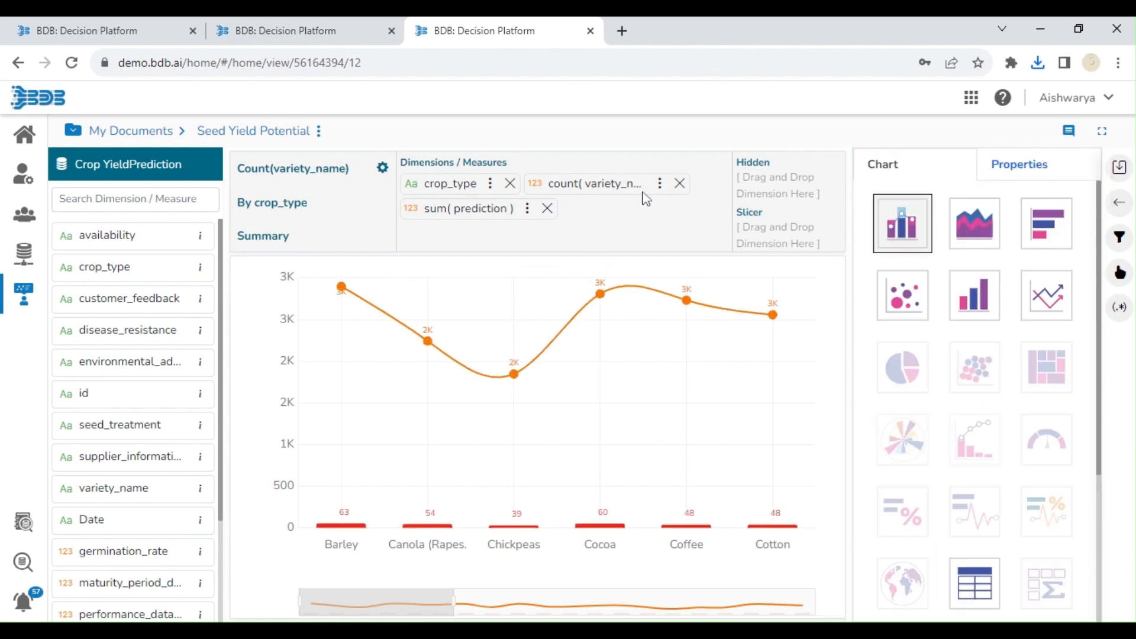
Set the series color of the variety_name count measure to f8ceab.
click(659, 183)
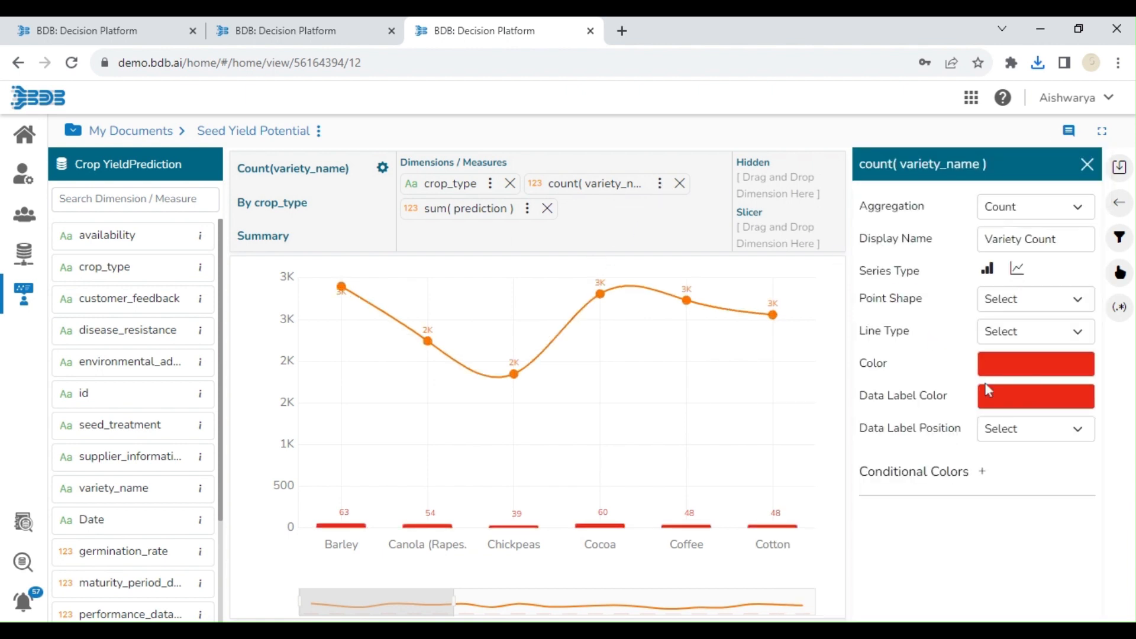
click(985, 363)
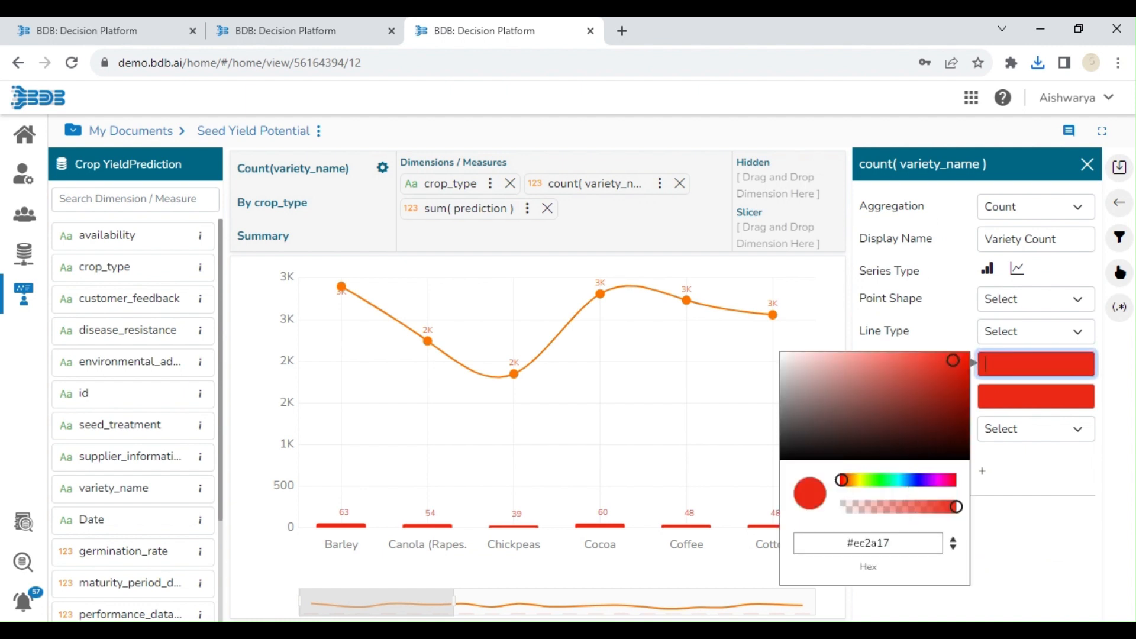
drag(890, 544, 780, 543)
key(BackSpace)
text(f)
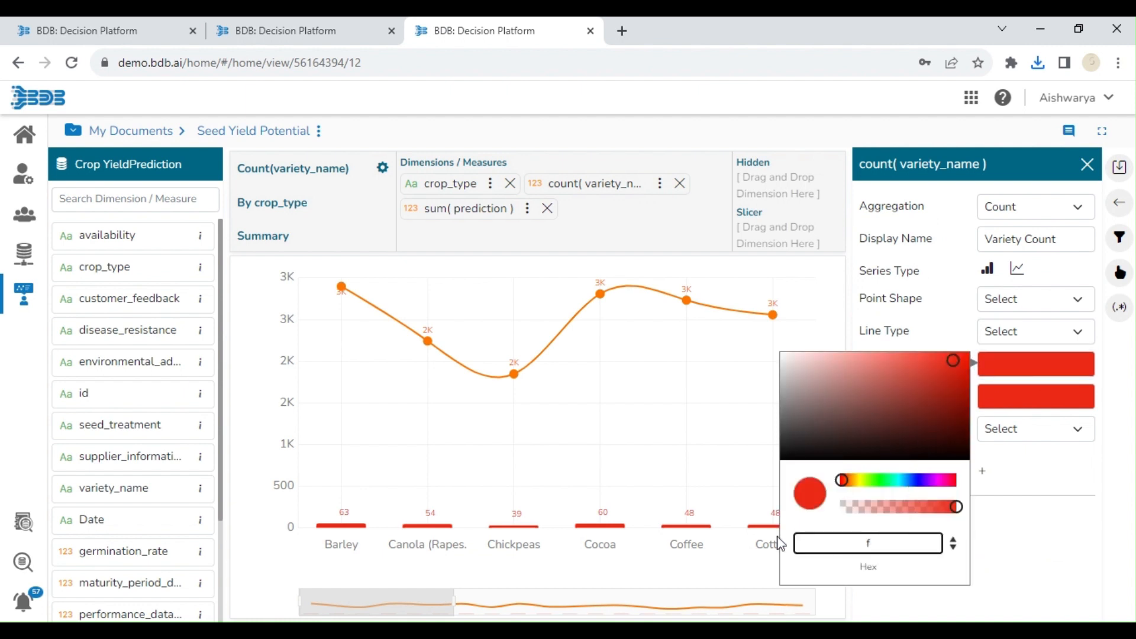
text(8ce)
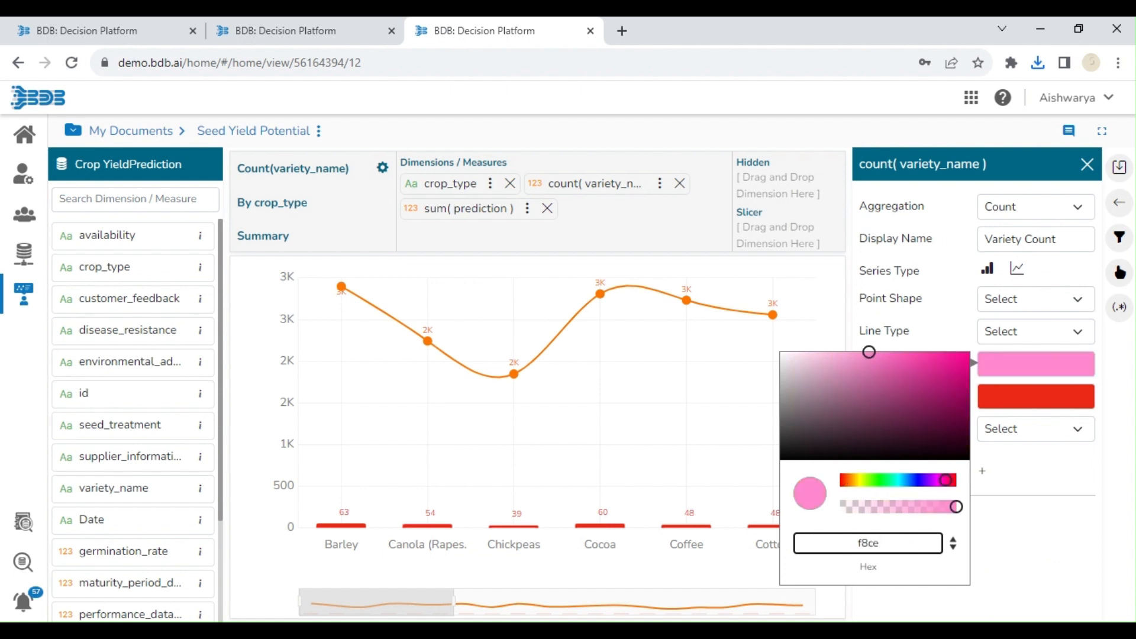
text(ab)
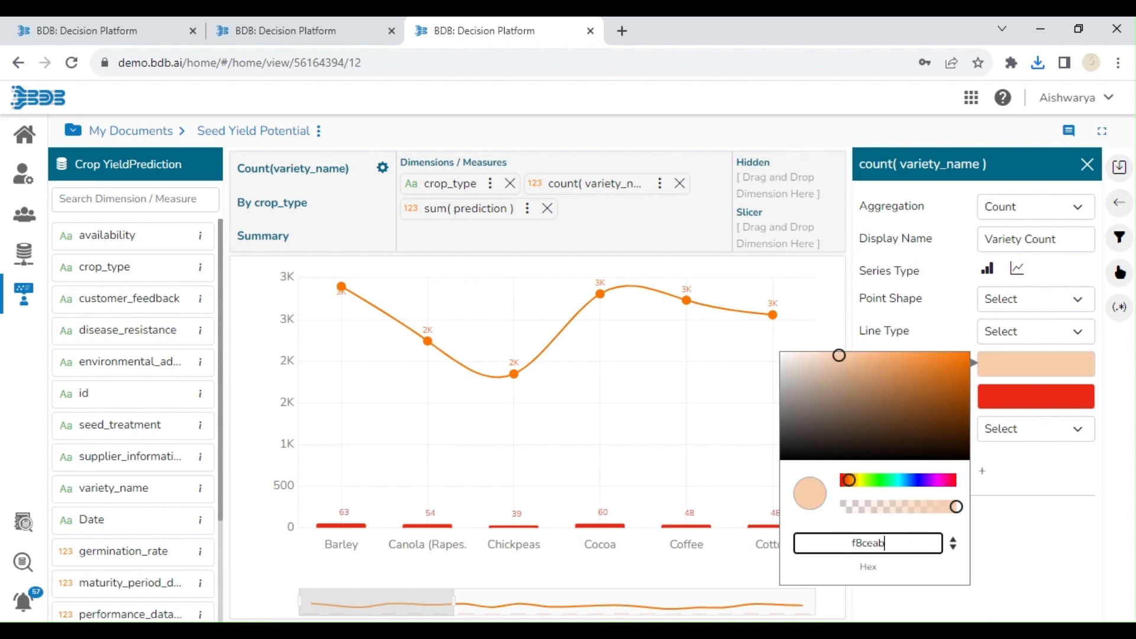
Reuse f8ceab as the variety_name count measure's data label color and save the Count(variety_name) view.
key(ctrl+a)
key(ctrl+c)
click(1032, 398)
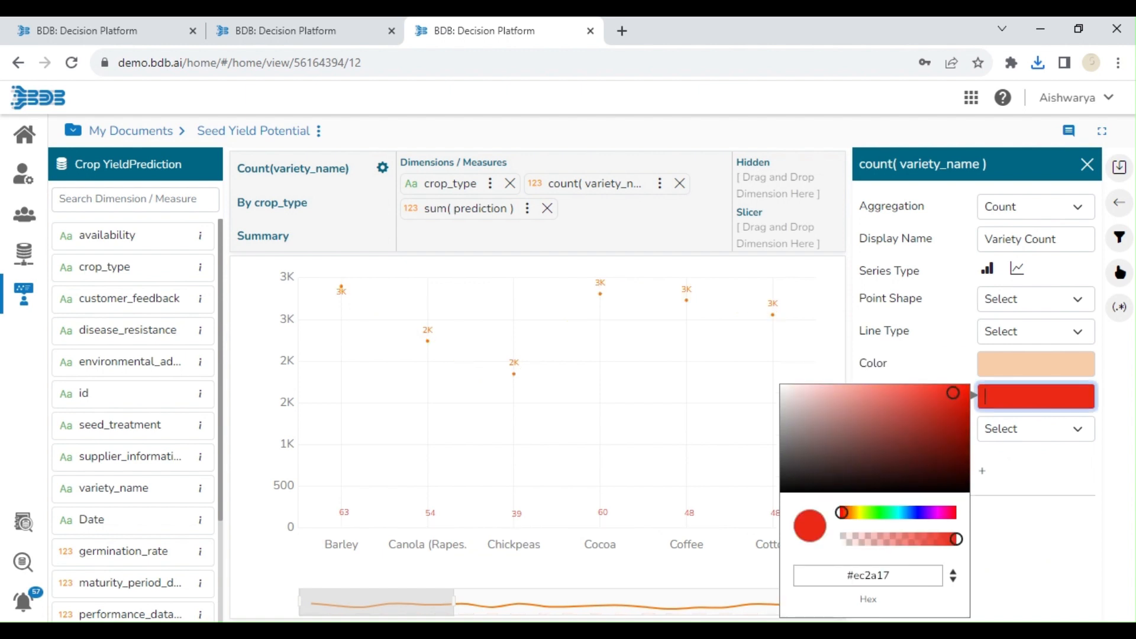
drag(893, 576, 781, 586)
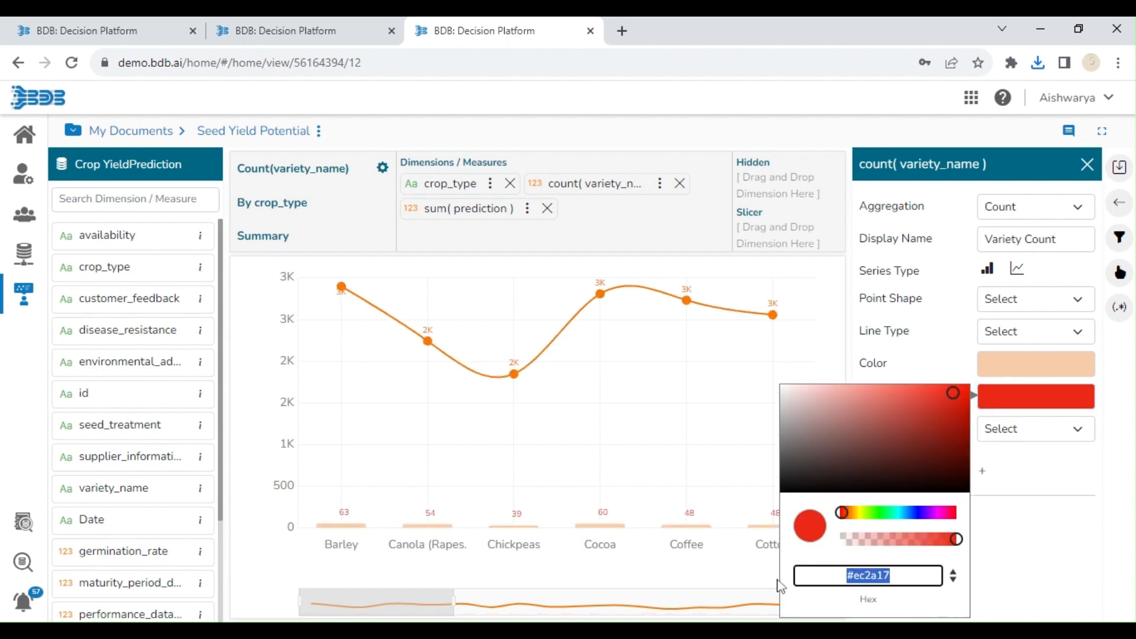
key(ctrl+v)
click(1120, 171)
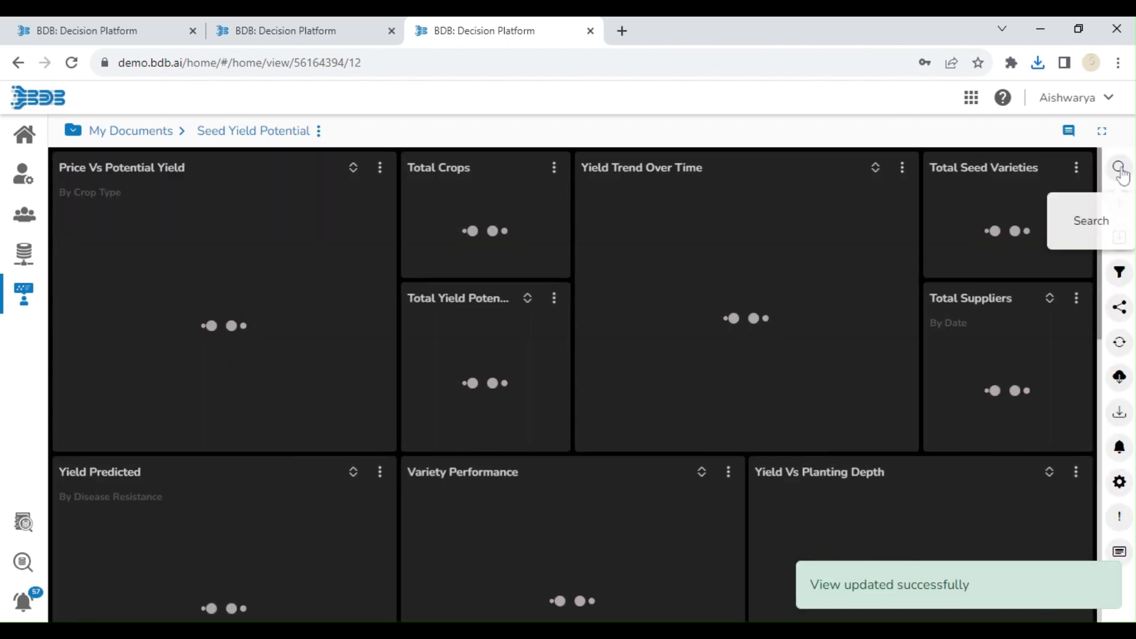
scroll(1104, 362, down, 5)
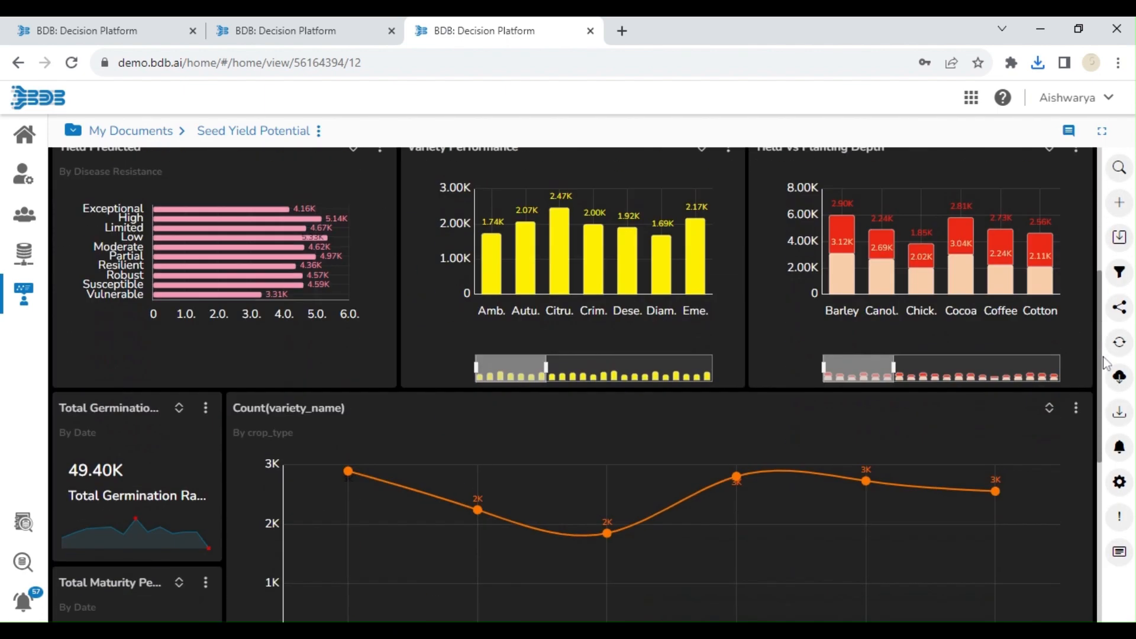
scroll(1105, 362, down, 4)
scroll(1110, 380, up, 2)
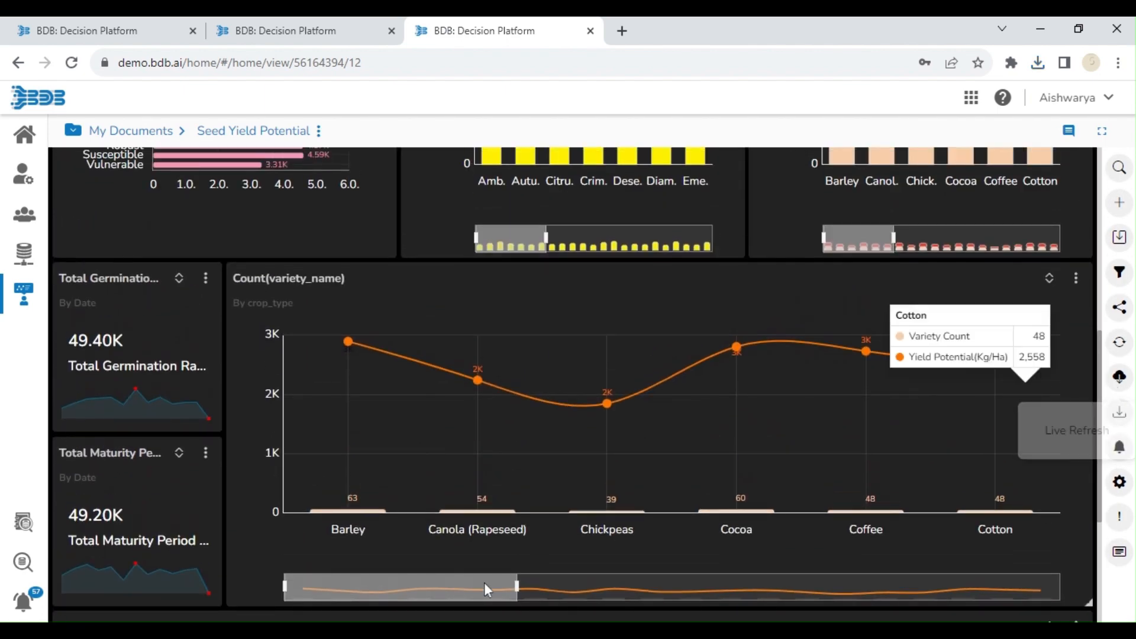